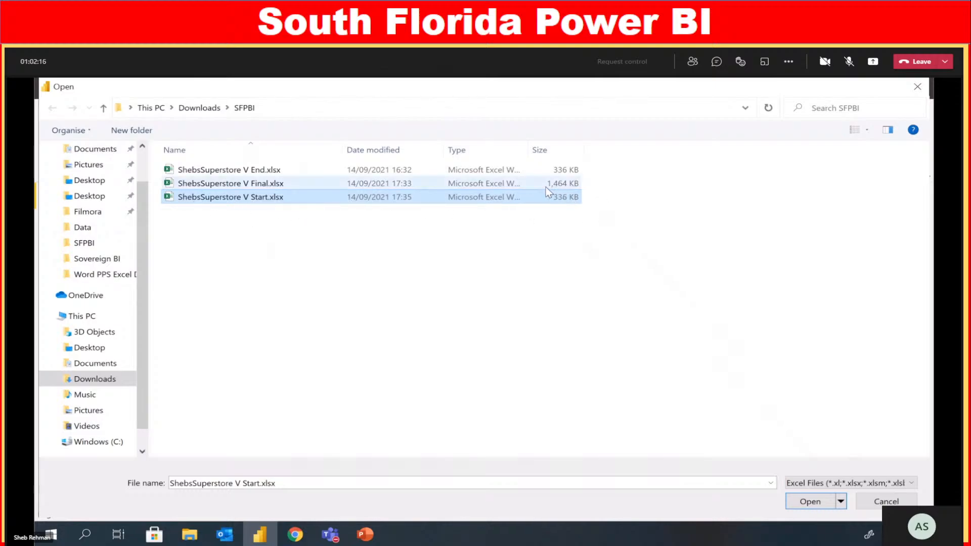
# Open the workbook ShebsSuperstore V Start.xlsx from the SFPBI folder as the data source
pyautogui.click(219, 185)
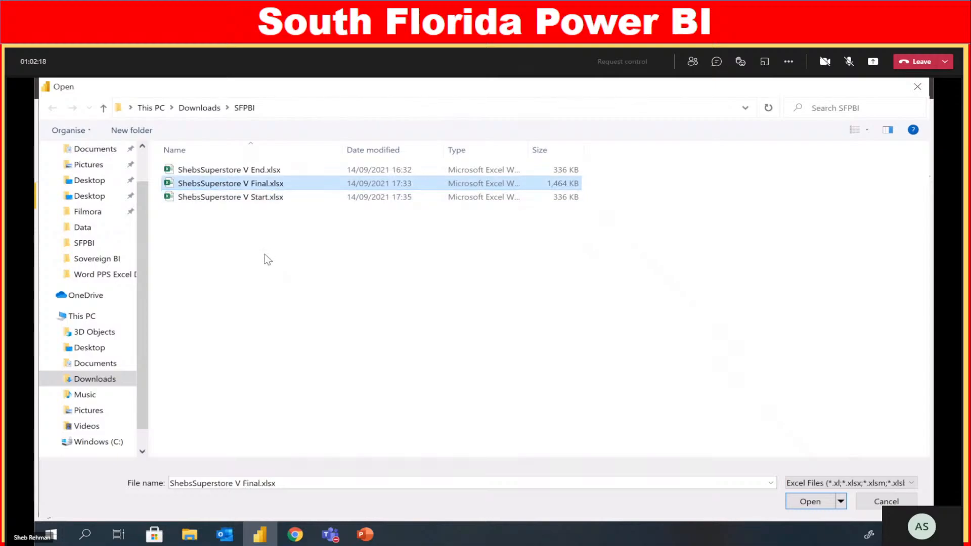
pyautogui.click(238, 198)
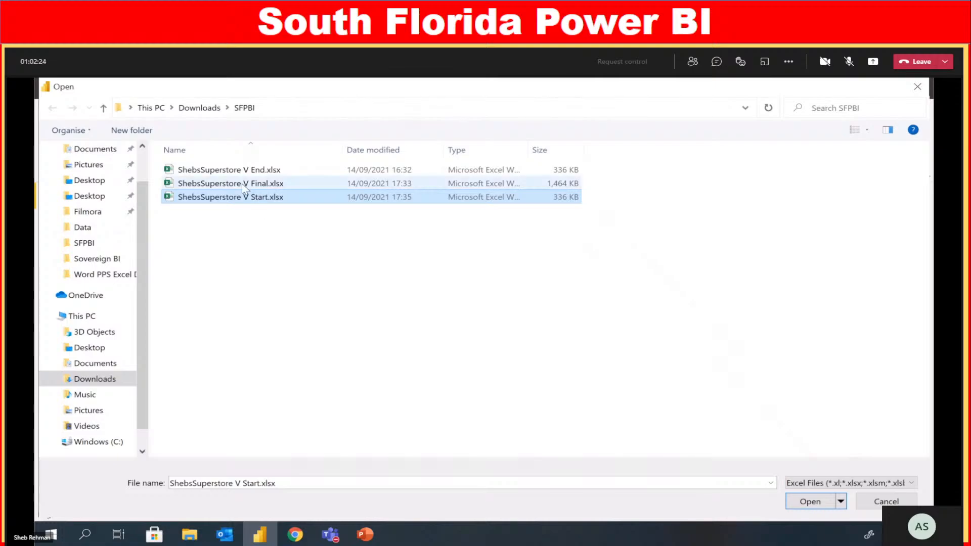
pyautogui.doubleClick(241, 200)
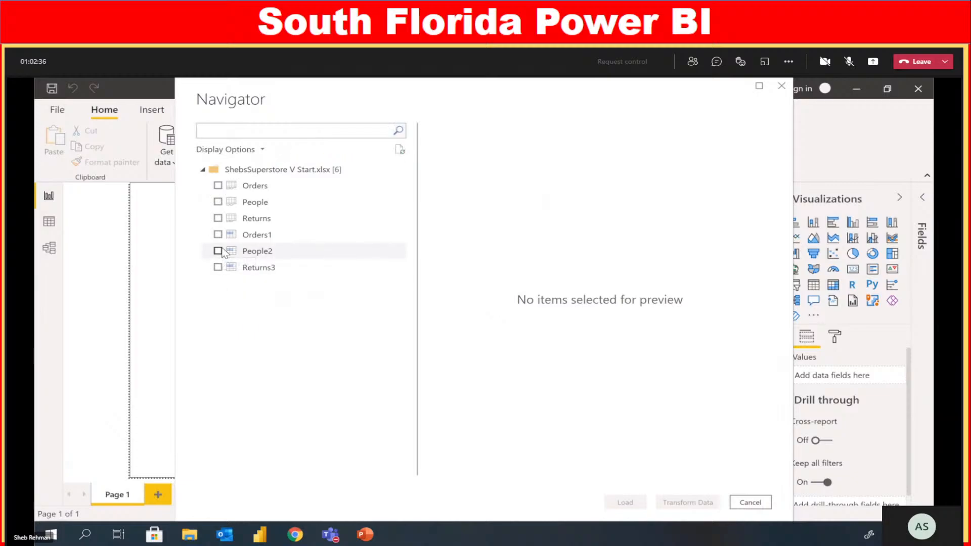
# Select only the Orders sheet for import, previewing People and Returns as well, and open it for data transformation
pyautogui.click(218, 186)
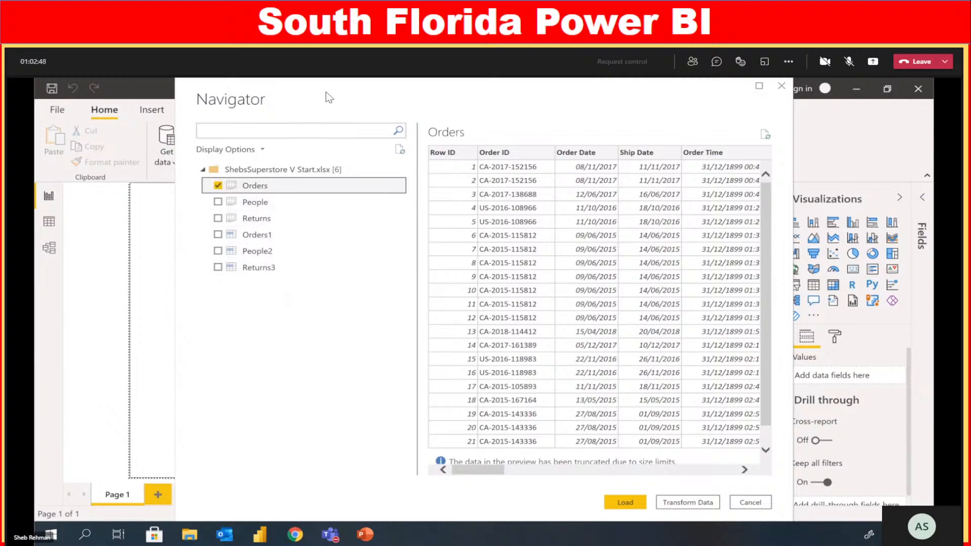
pyautogui.moveTo(326, 93); pyautogui.dragTo(277, 116)
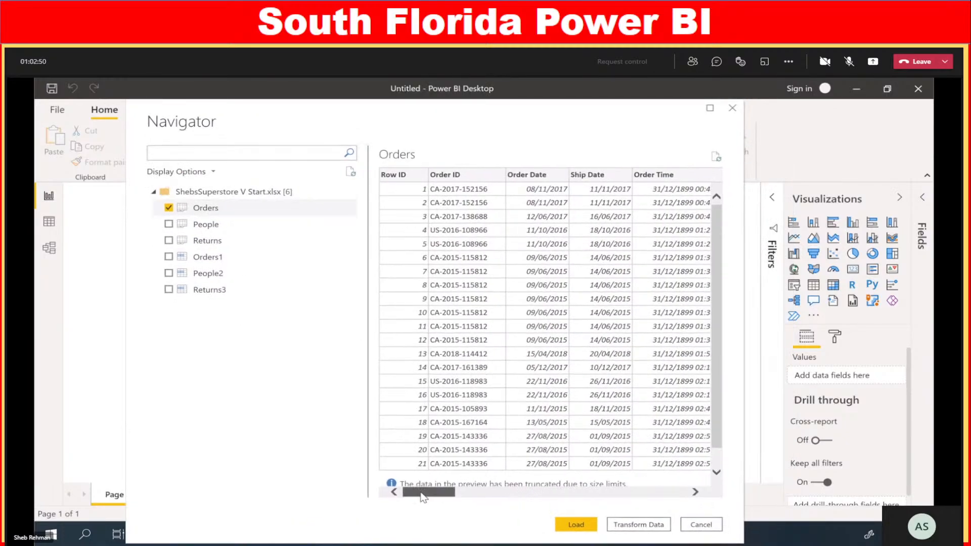
pyautogui.moveTo(424, 498); pyautogui.dragTo(296, 378)
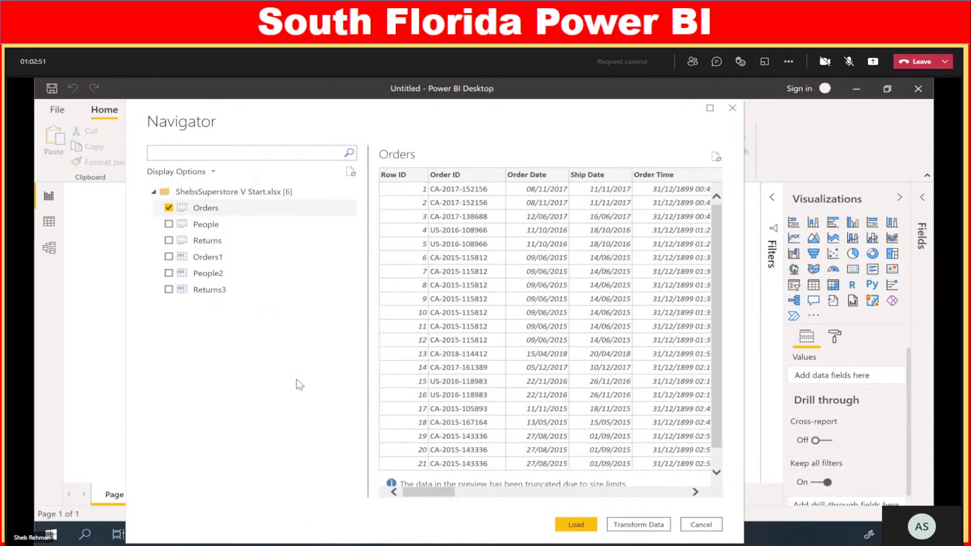
pyautogui.click(169, 224)
pyautogui.click(168, 224)
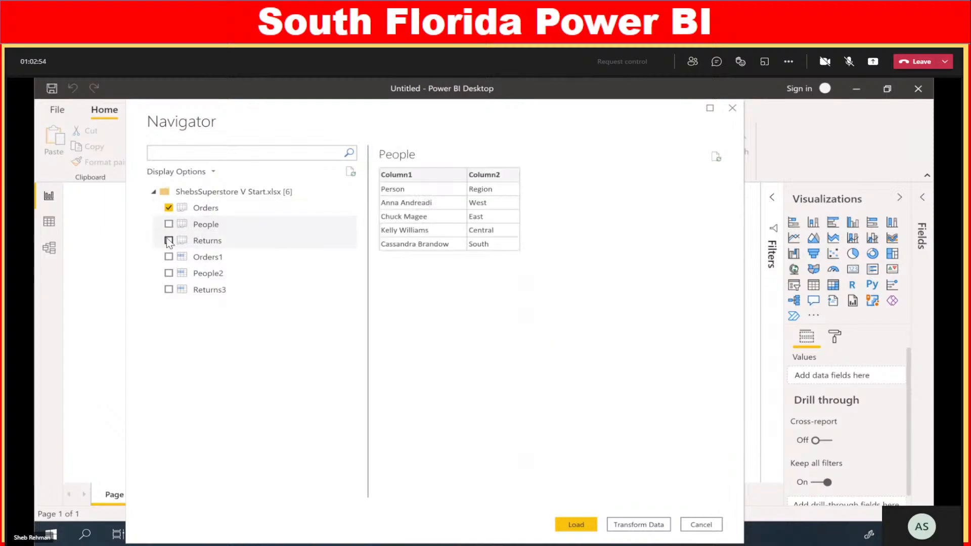
pyautogui.click(217, 242)
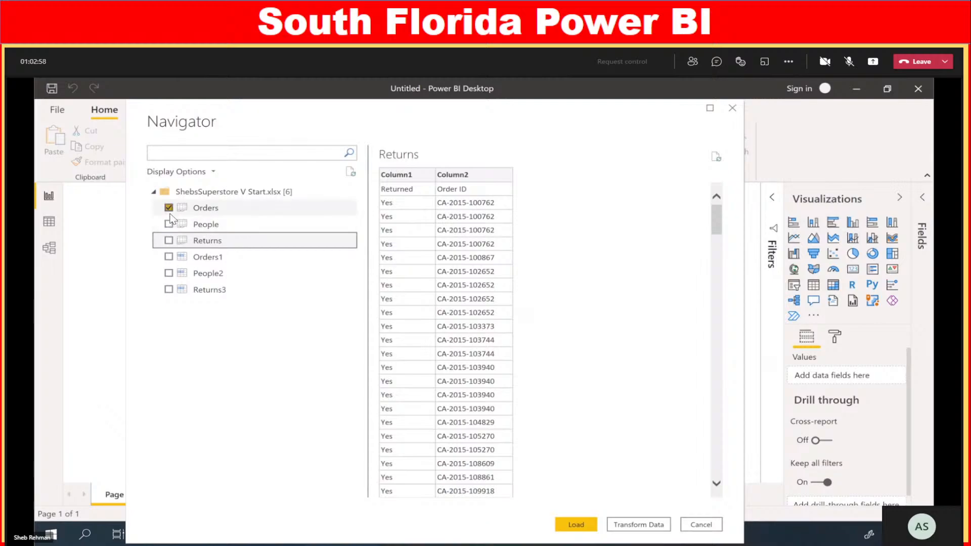
pyautogui.click(215, 208)
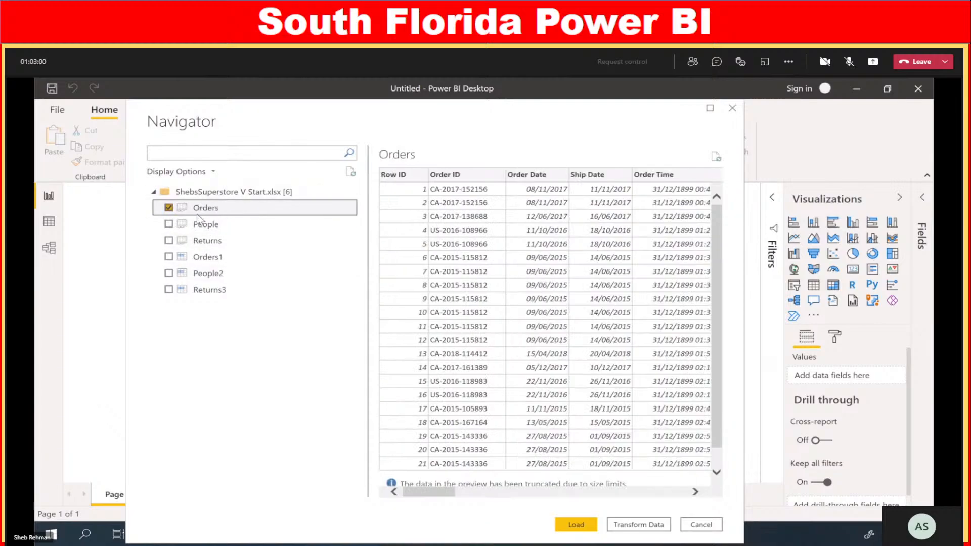
pyautogui.click(651, 526)
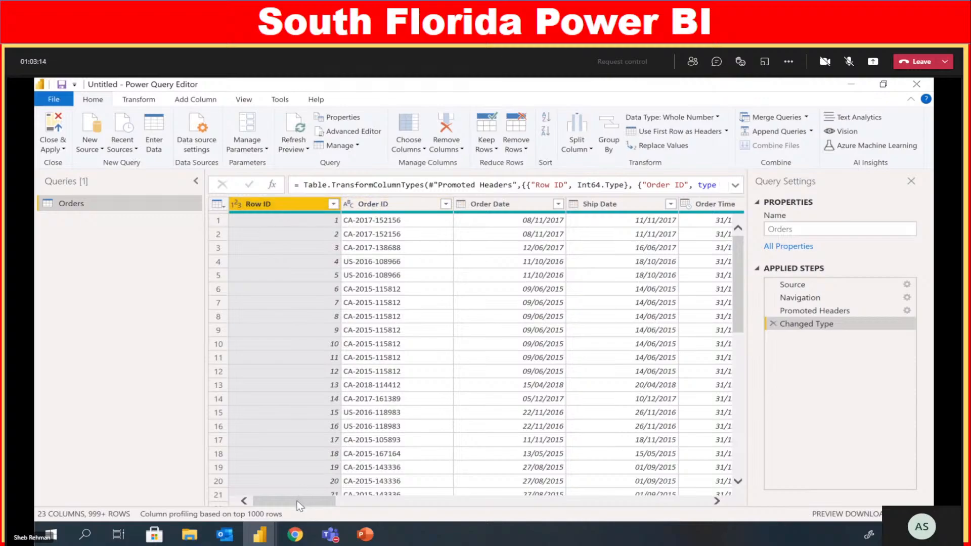
# Change the Order Time column's data type to Time, replacing the existing type conversion
pyautogui.moveTo(298, 506); pyautogui.dragTo(329, 500)
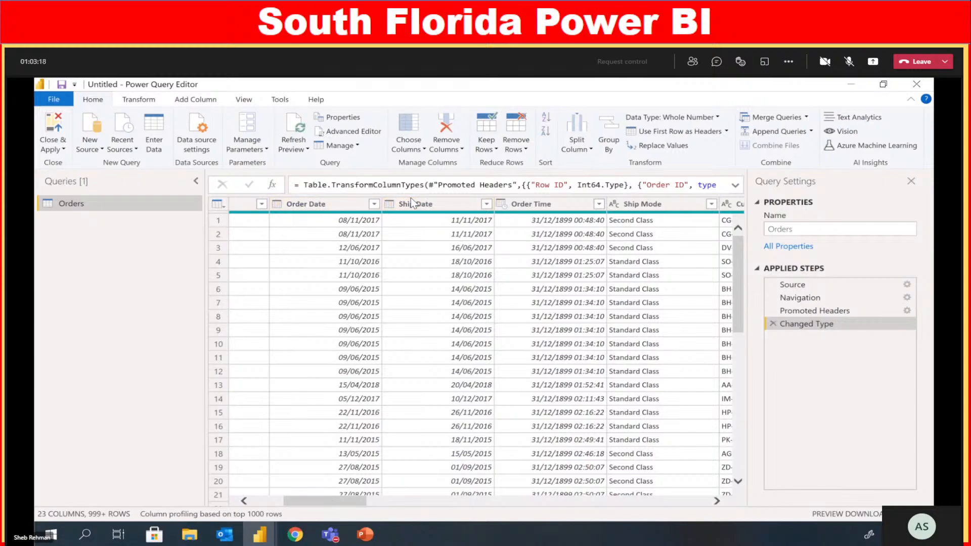
pyautogui.click(546, 204)
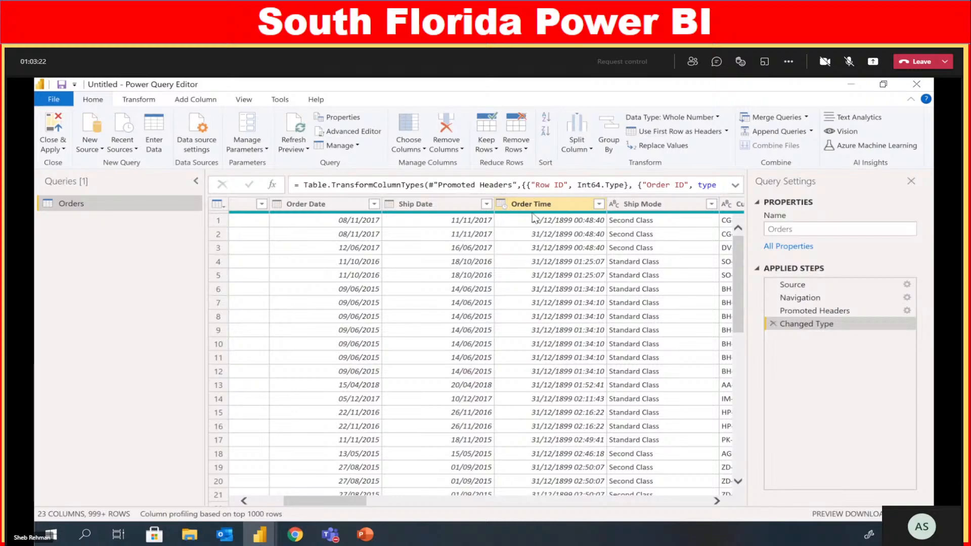
pyautogui.click(551, 252)
pyautogui.click(501, 204)
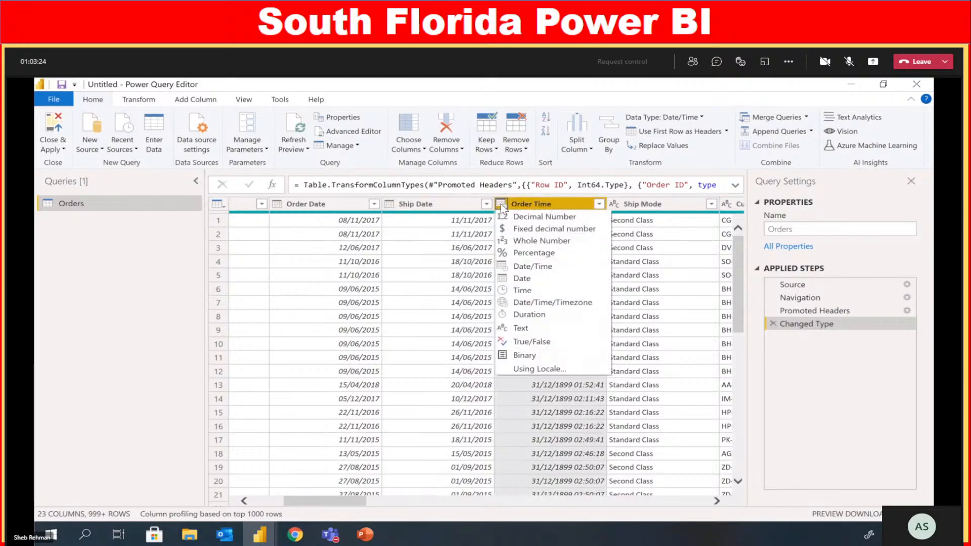
pyautogui.click(523, 291)
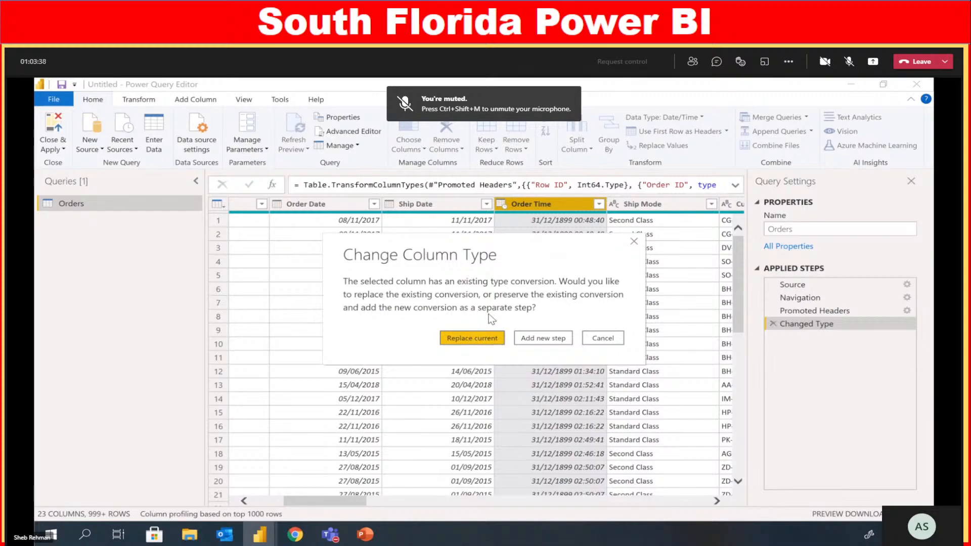
pyautogui.click(473, 342)
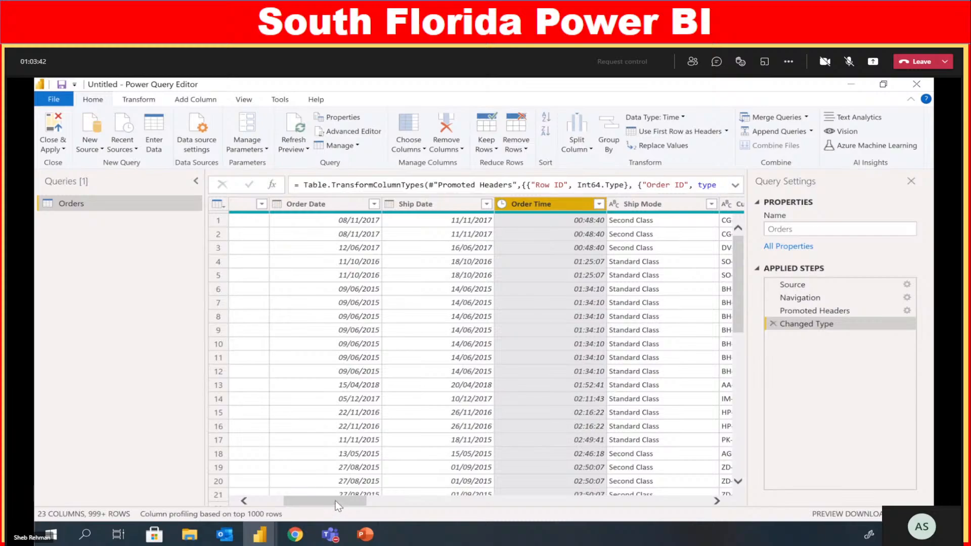
# Examine the remaining Orders columns, from the customer and location fields through the product, sales and profit fields
pyautogui.moveTo(335, 501); pyautogui.dragTo(461, 493)
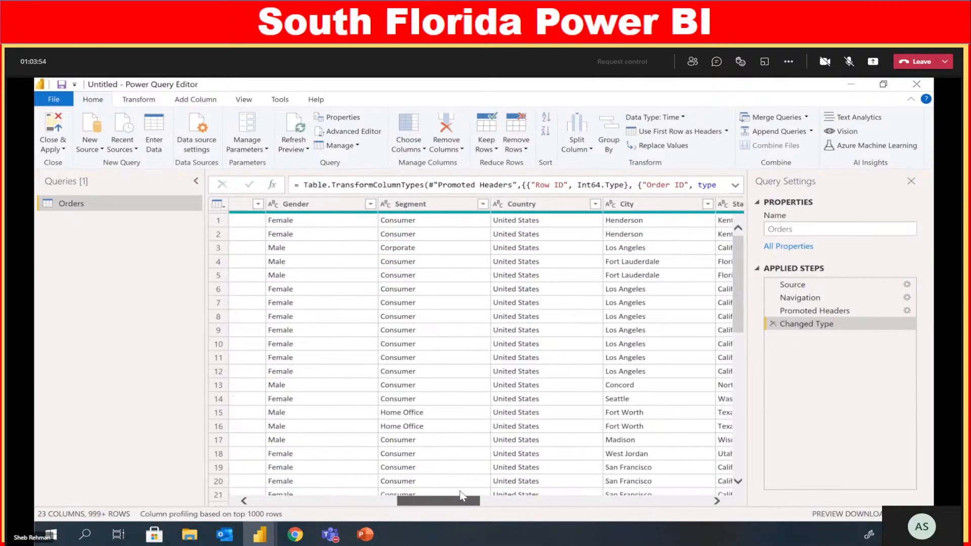
pyautogui.scroll(-1, 445, 354)
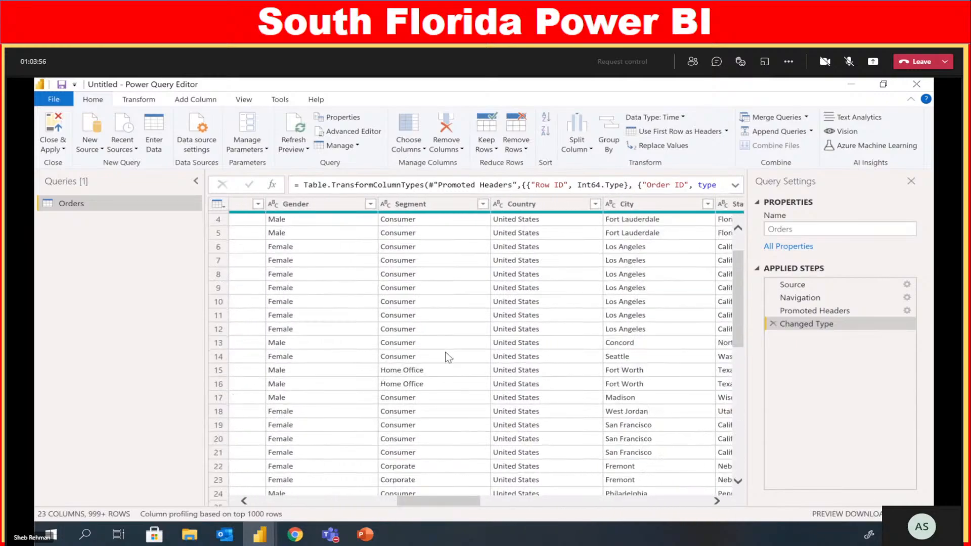
pyautogui.scroll(1, 440, 405)
pyautogui.moveTo(447, 503); pyautogui.dragTo(511, 484)
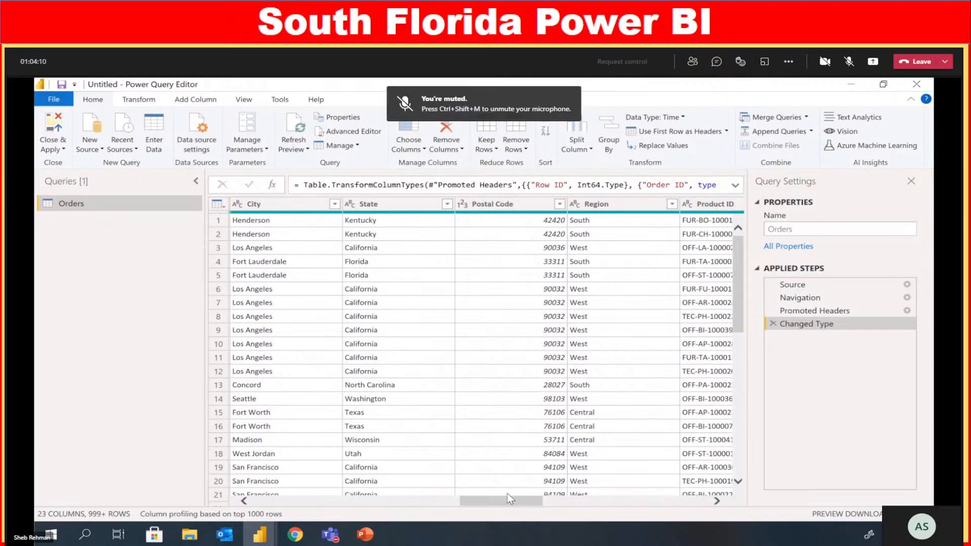
pyautogui.moveTo(510, 500); pyautogui.dragTo(585, 501)
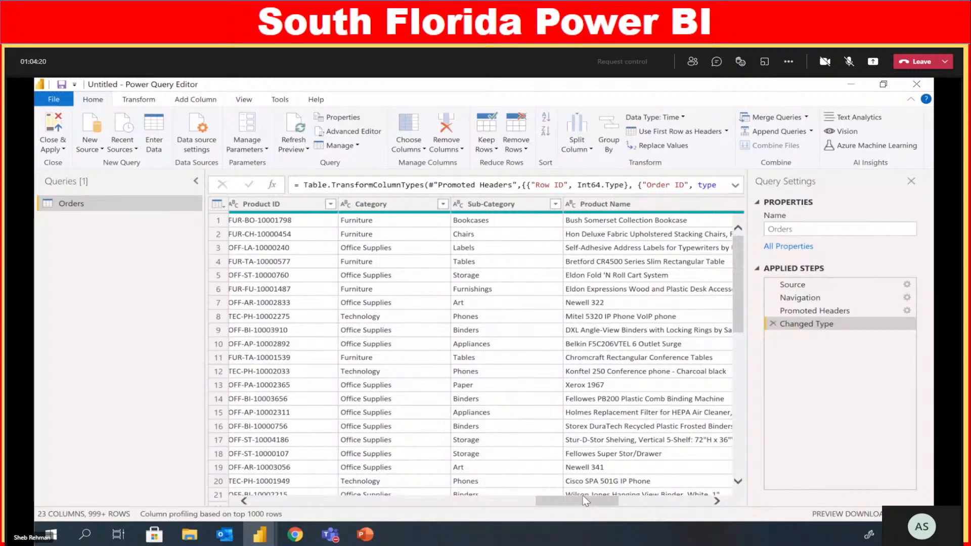
pyautogui.moveTo(583, 501); pyautogui.dragTo(685, 501)
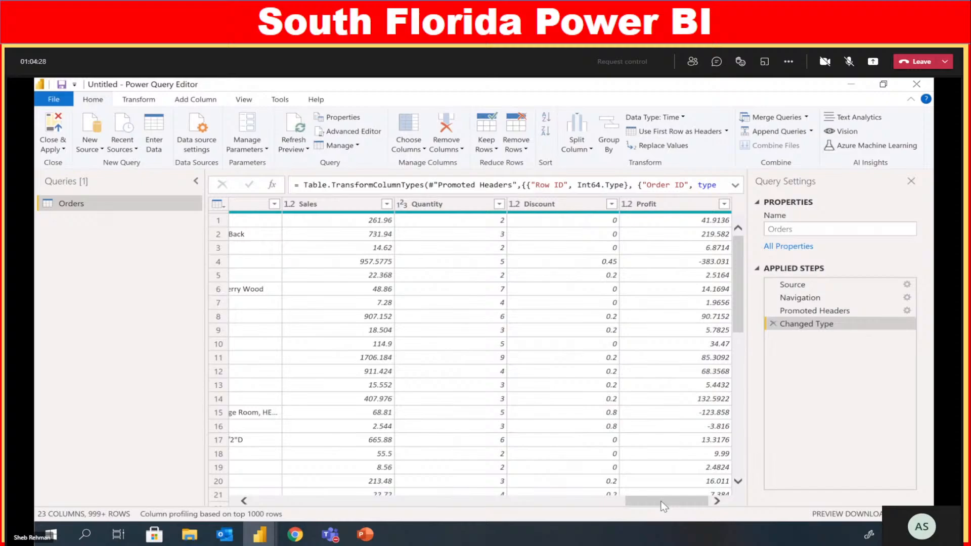
pyautogui.moveTo(664, 506); pyautogui.dragTo(634, 512)
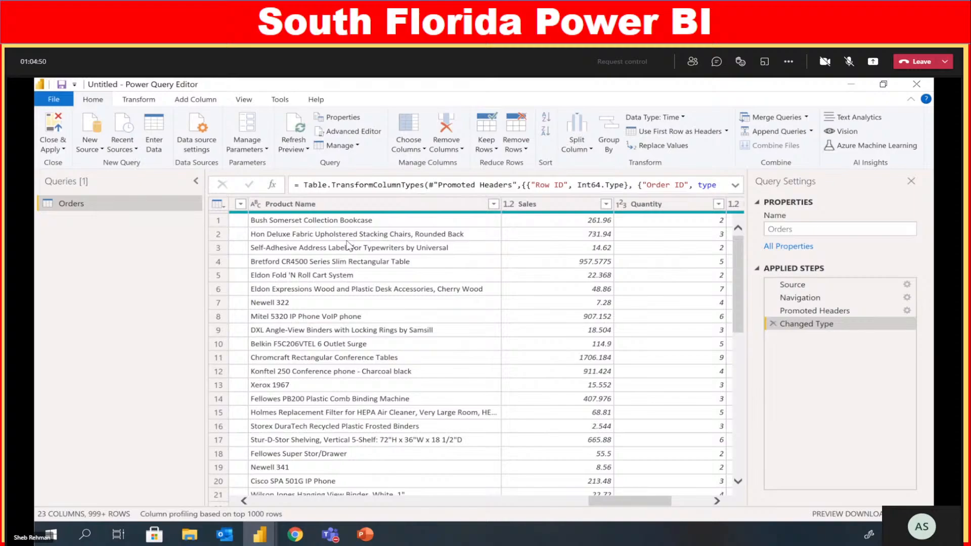
# Add the Product ID column as a new query and delete its Product ID1 step to restore the full table
pyautogui.moveTo(600, 500); pyautogui.dragTo(551, 523)
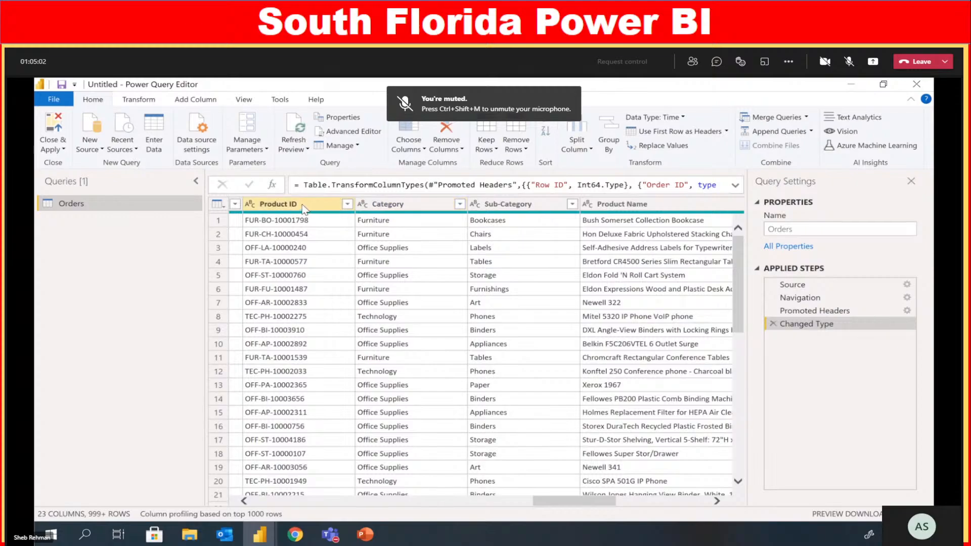
pyautogui.rightClick(287, 207)
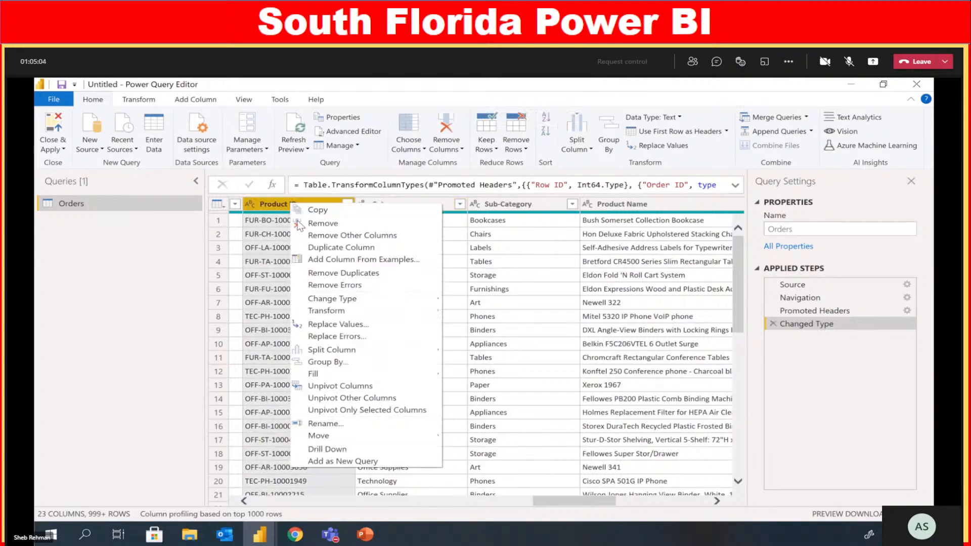
pyautogui.click(378, 461)
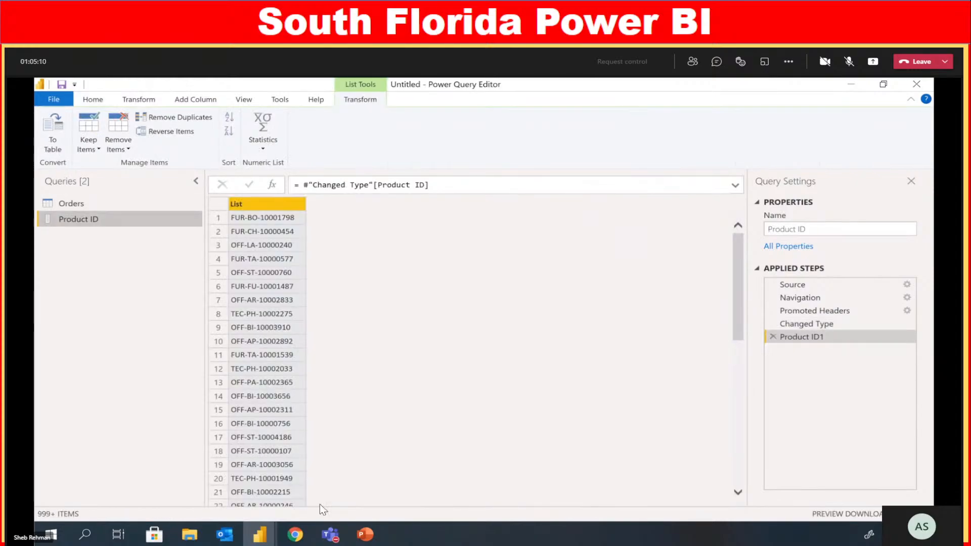
pyautogui.click(772, 337)
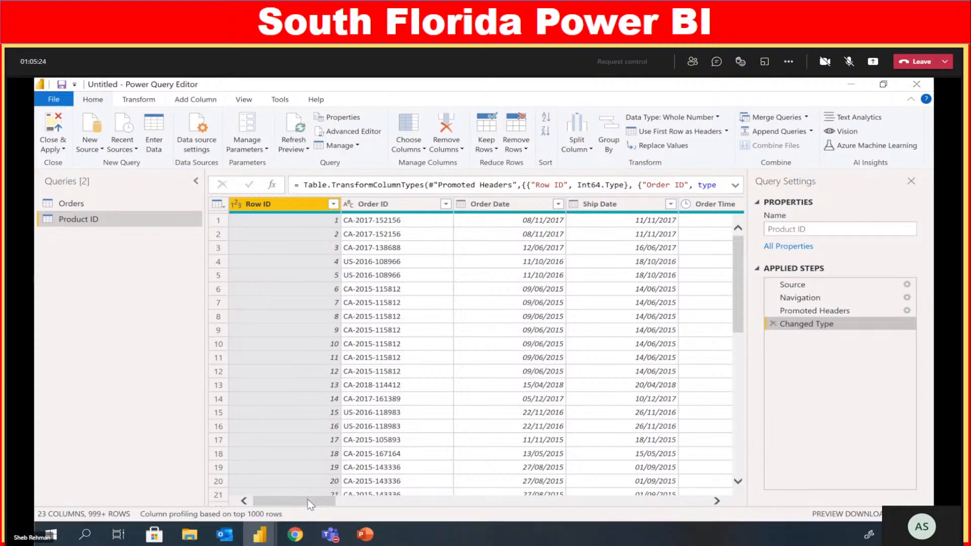
# Keep only the Product ID, Category, Sub-Category and Product Name columns in the Product ID query, removing all others
pyautogui.moveTo(308, 499); pyautogui.dragTo(584, 507)
pyautogui.click(479, 203)
pyautogui.keyDown('shift'); pyautogui.click(658, 203); pyautogui.keyUp('shift')
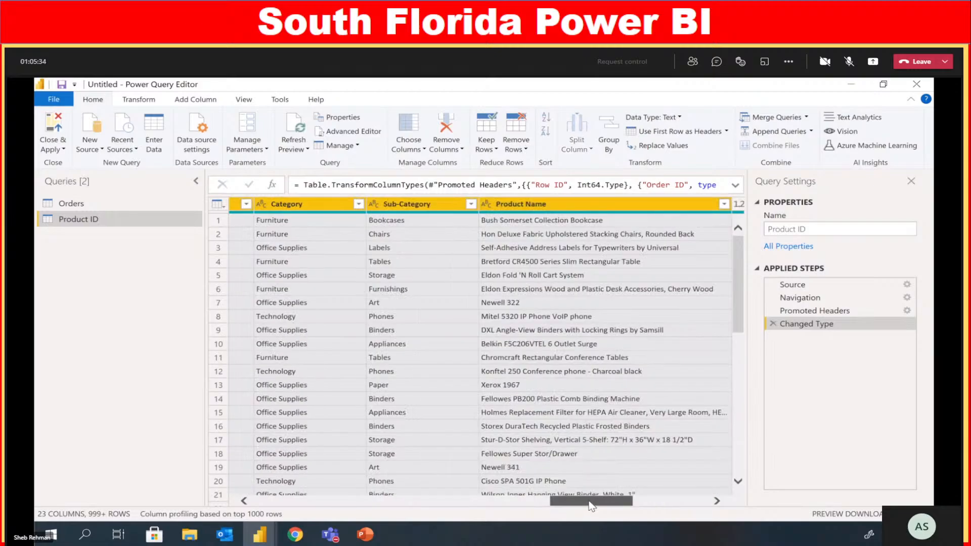
pyautogui.hscroll(-5, 371, 211)
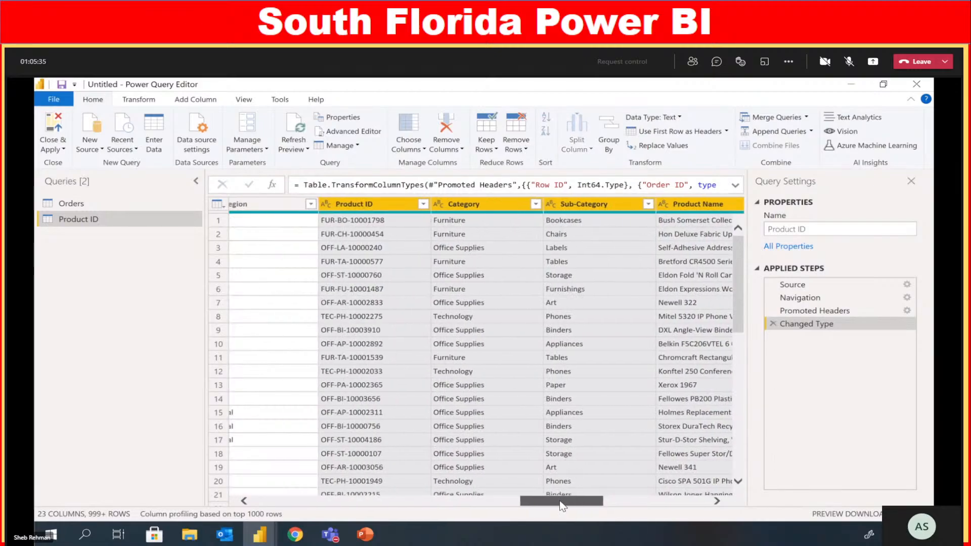
pyautogui.rightClick(326, 202)
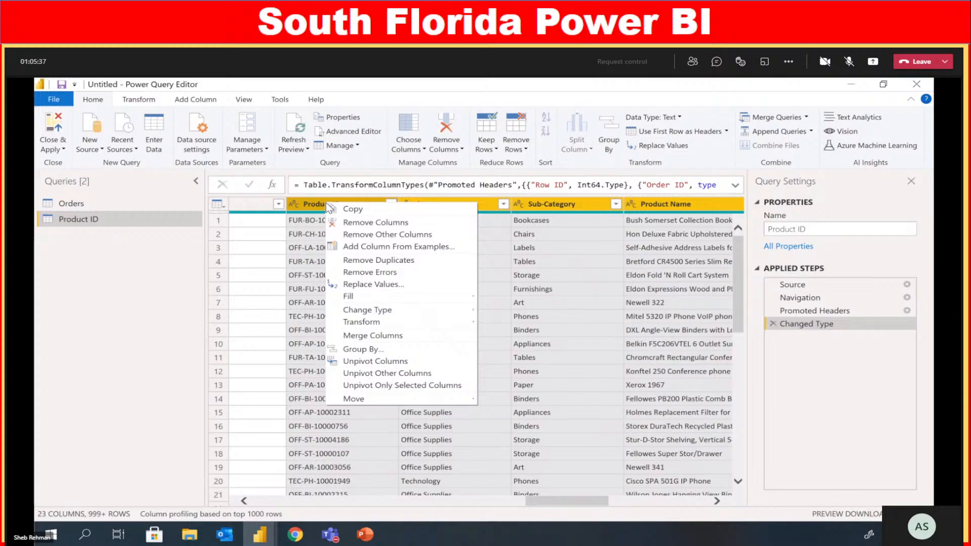
pyautogui.click(379, 235)
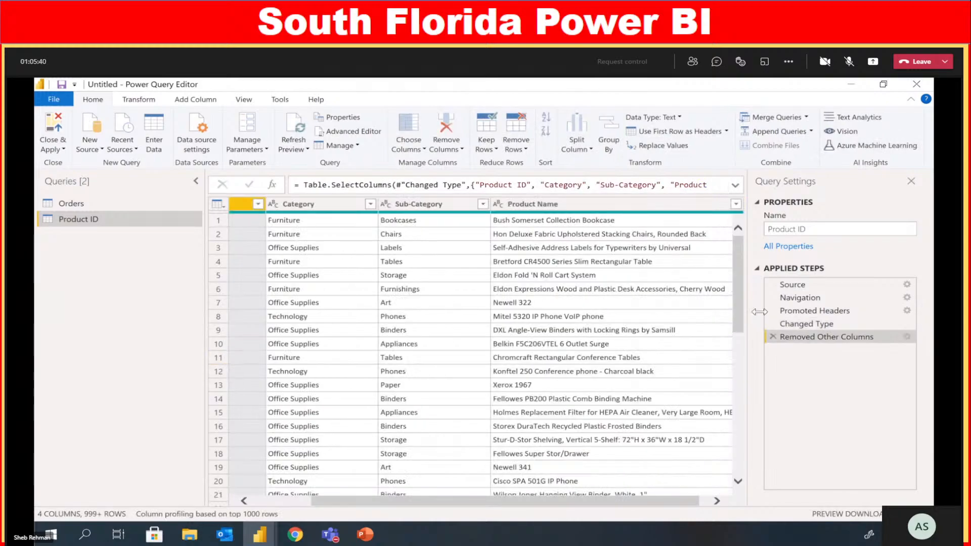
# Remove duplicate rows from the entire Product ID table
pyautogui.moveTo(751, 332); pyautogui.dragTo(802, 332)
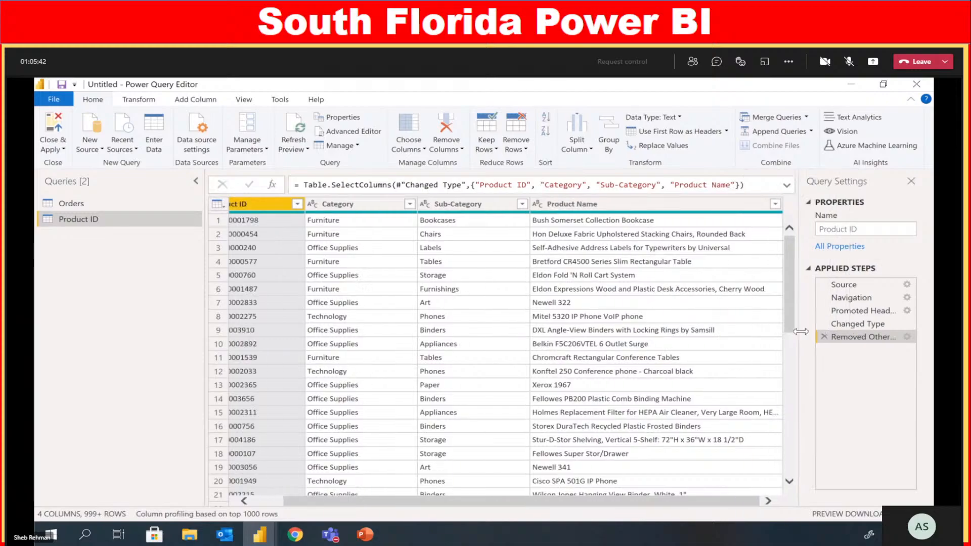
pyautogui.moveTo(599, 507)
pyautogui.mouseDown()
pyautogui.moveTo(569, 507)
pyautogui.moveTo(620, 508)
pyautogui.moveTo(590, 507)
pyautogui.mouseUp()
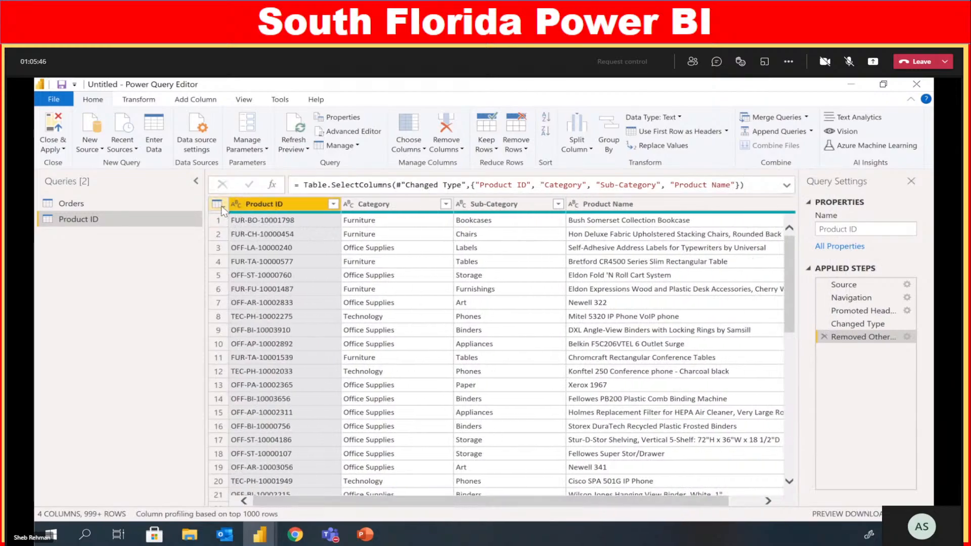
pyautogui.click(218, 204)
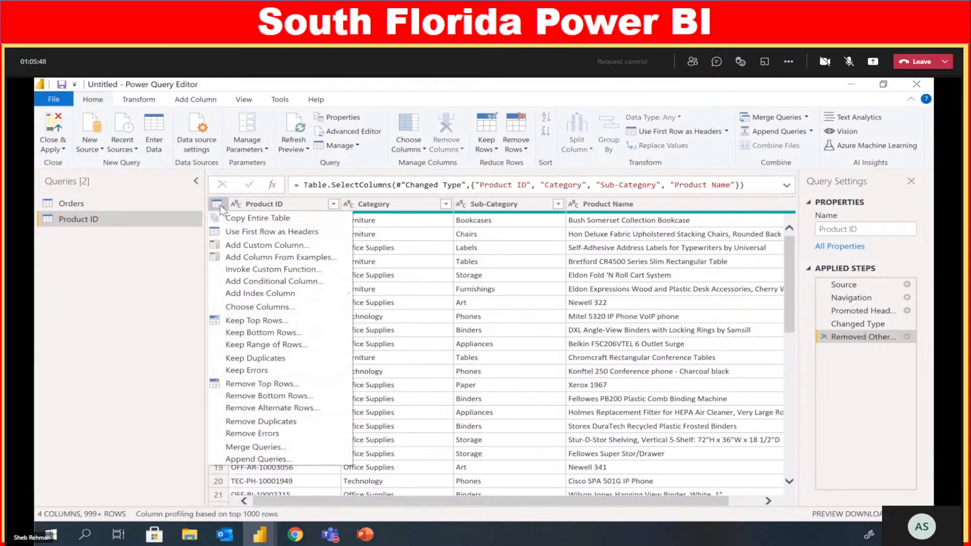
pyautogui.click(302, 423)
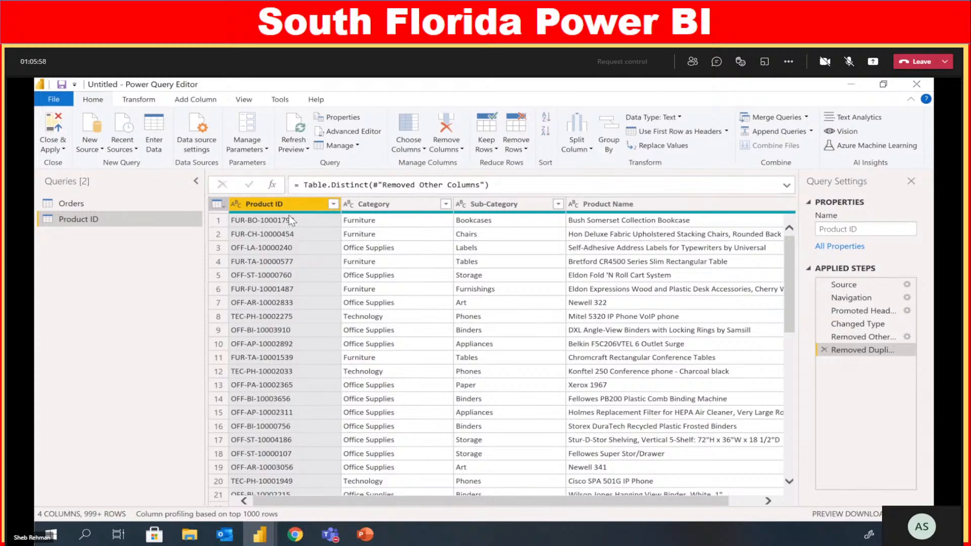
# Sort the Product ID query by the Product ID column in ascending order
pyautogui.moveTo(421, 502); pyautogui.dragTo(375, 503)
pyautogui.click(334, 205)
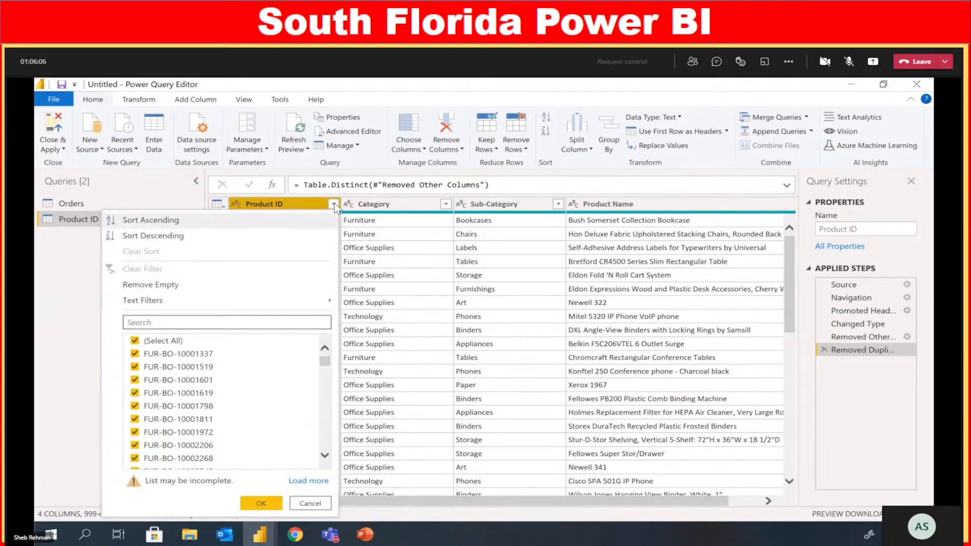
pyautogui.click(207, 215)
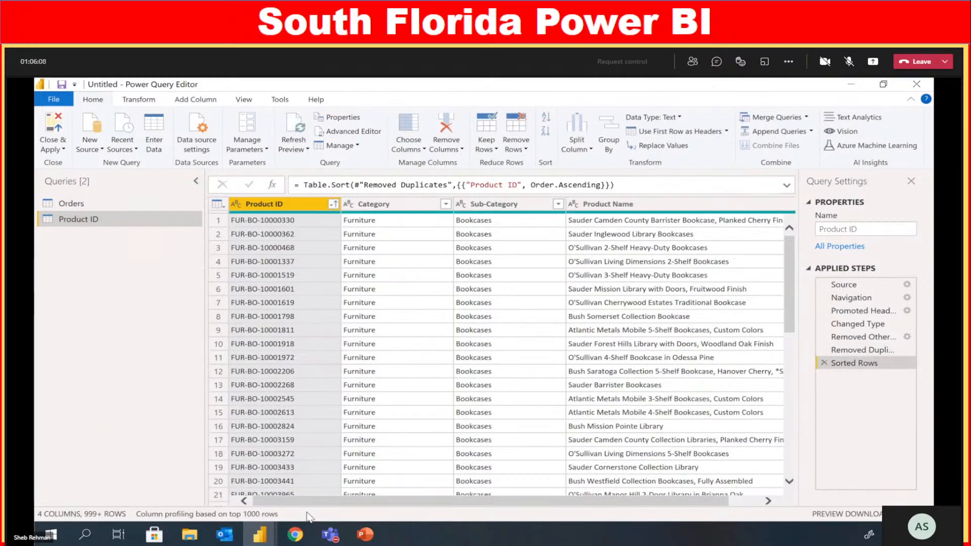
# Add an index column starting from 1 to the Product ID query and name it Product Key
pyautogui.click(218, 204)
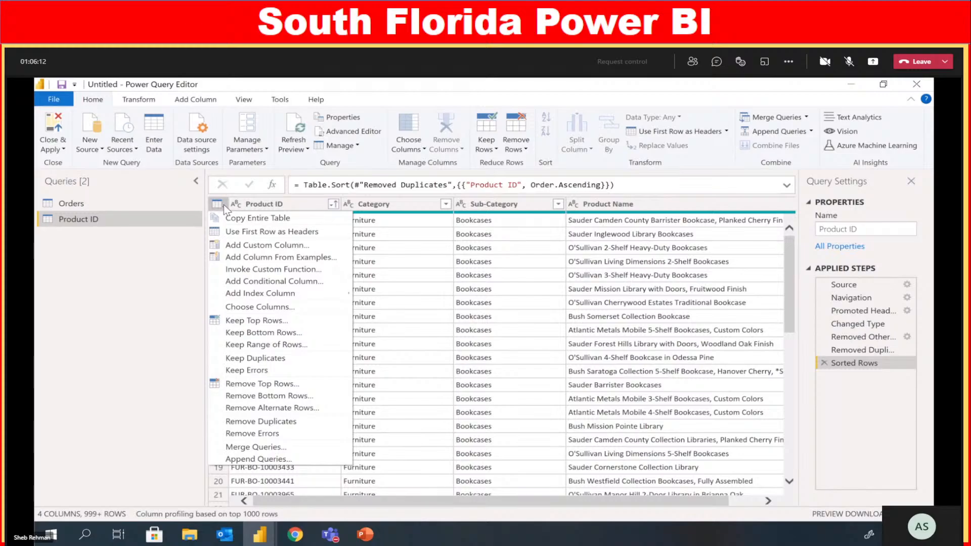
pyautogui.moveTo(281, 296)
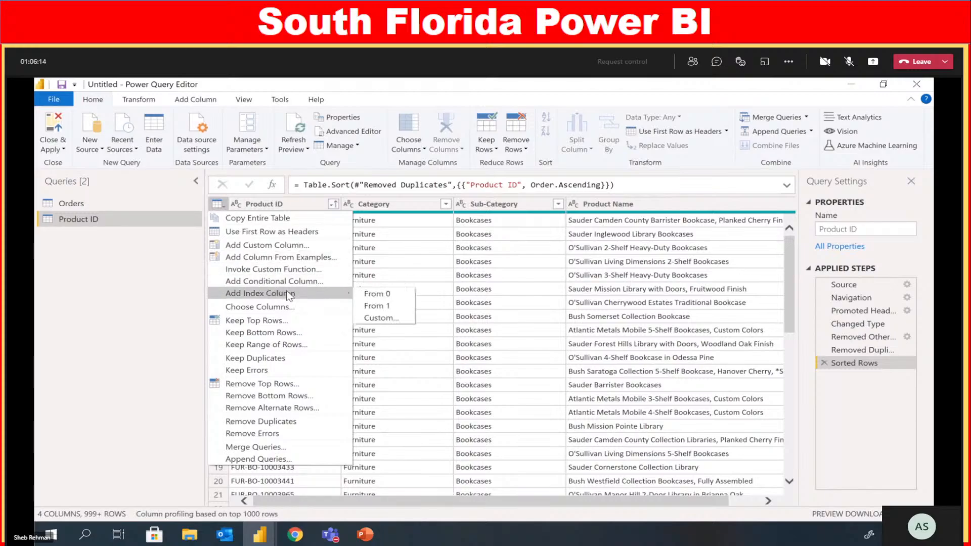
pyautogui.click(388, 307)
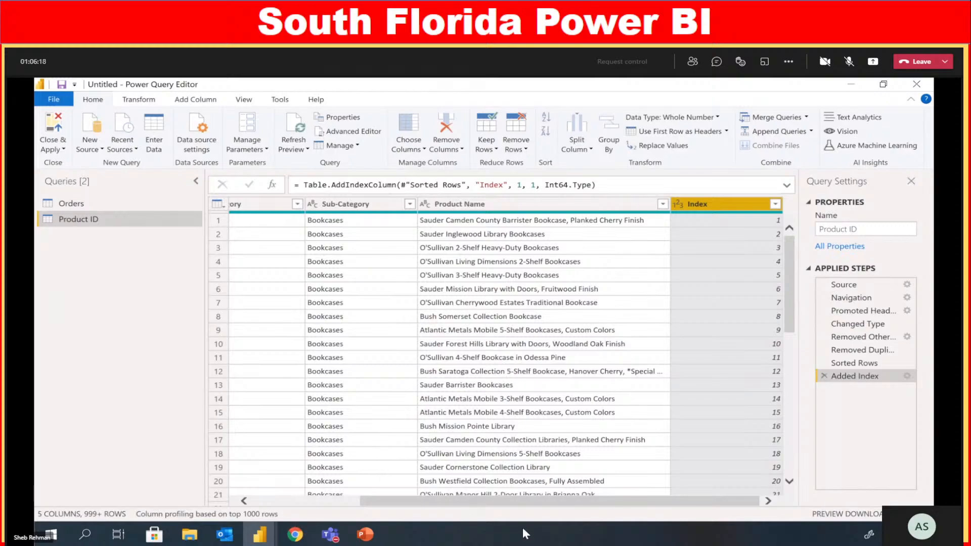
pyautogui.doubleClick(724, 204)
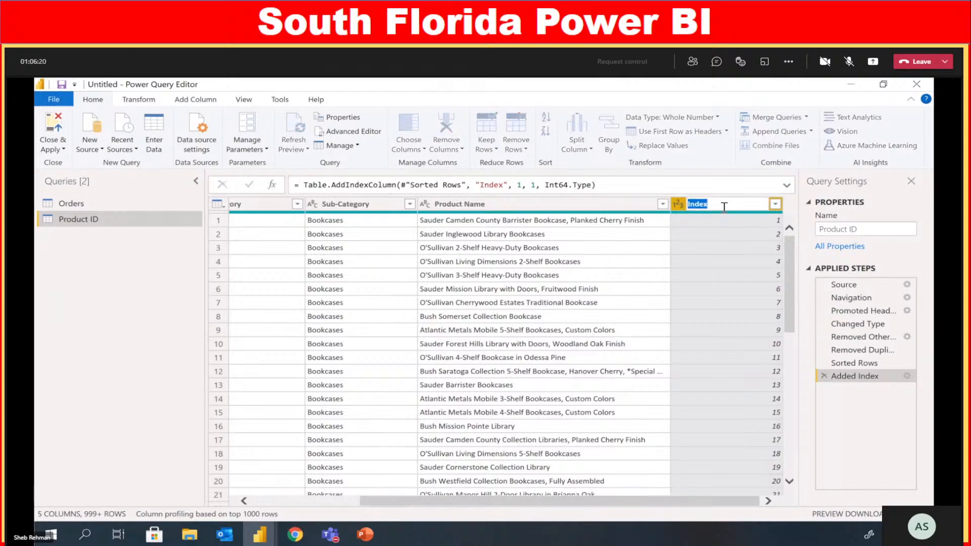
pyautogui.write('Product Key')
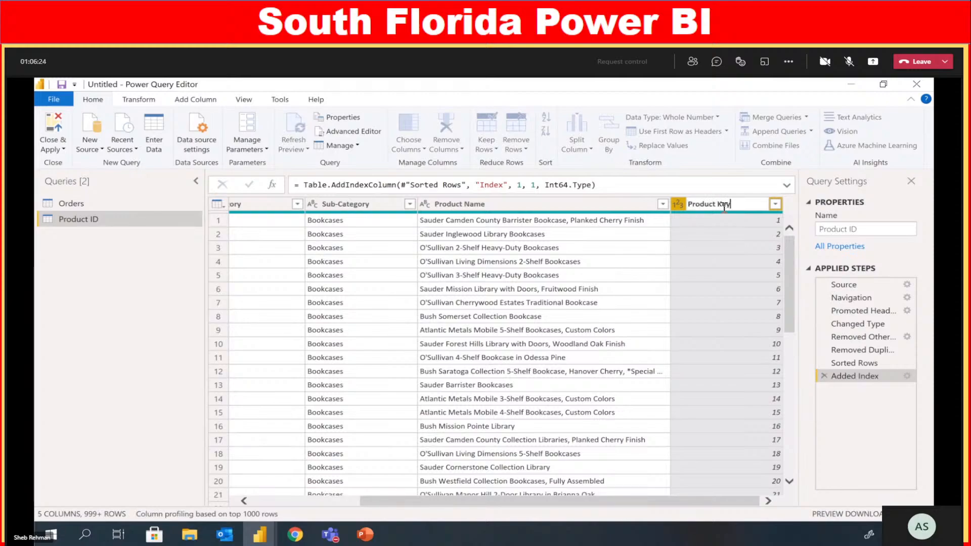
pyautogui.press('Return')
# Rename the Product ID query as DIM Product
pyautogui.click(863, 230)
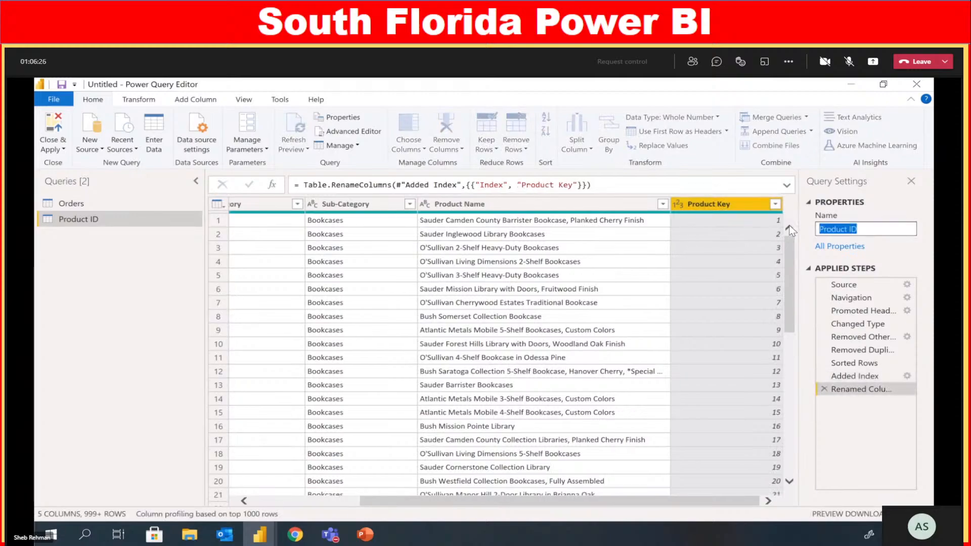
pyautogui.write('DIM ')
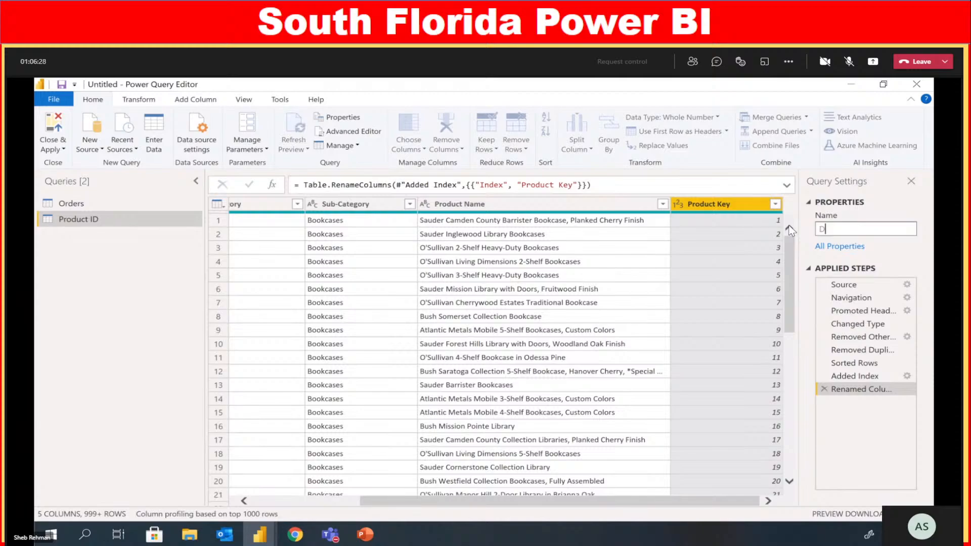
pyautogui.write('Product')
pyautogui.press('Return')
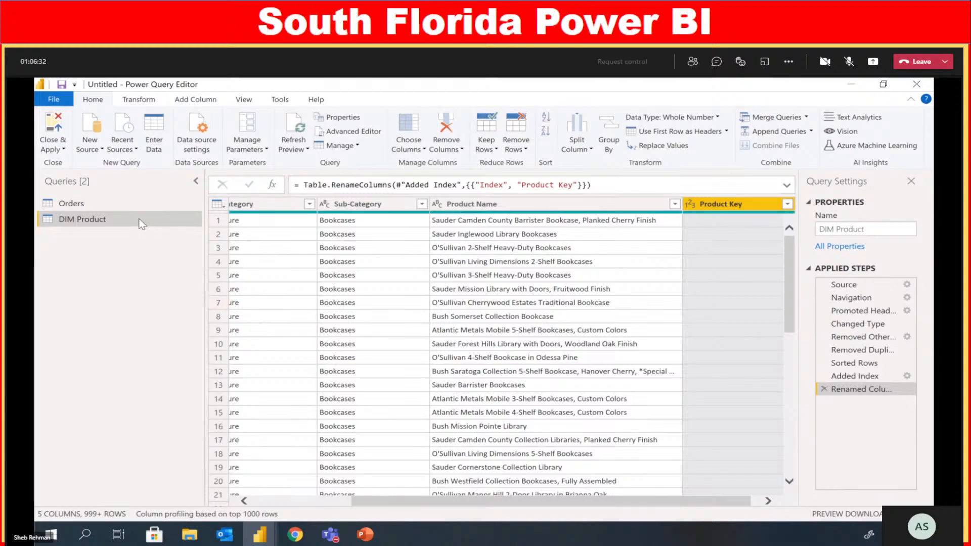
pyautogui.moveTo(452, 502); pyautogui.dragTo(339, 506)
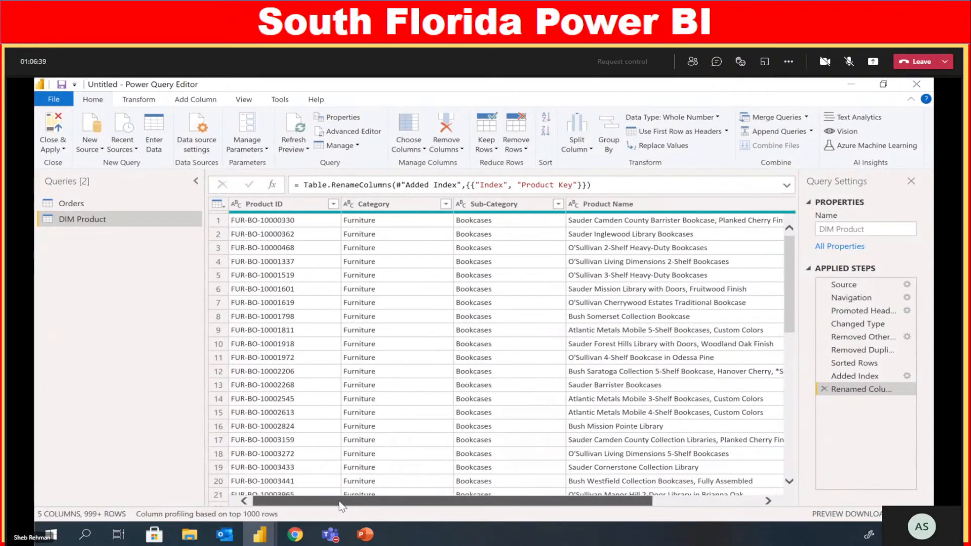
# Merge the Orders query with DIM Product, matching on Product ID with a left outer join
pyautogui.click(123, 203)
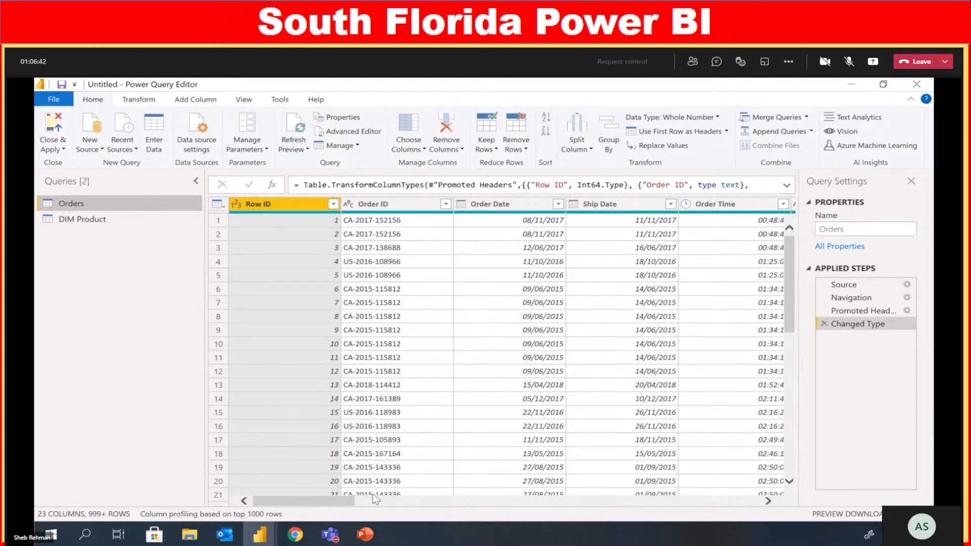
pyautogui.moveTo(335, 500); pyautogui.dragTo(629, 523)
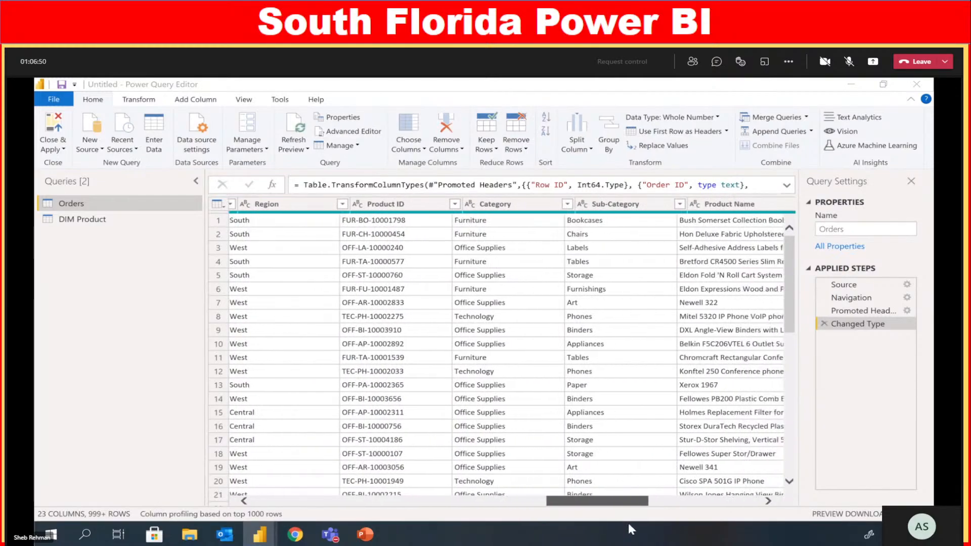
pyautogui.click(402, 204)
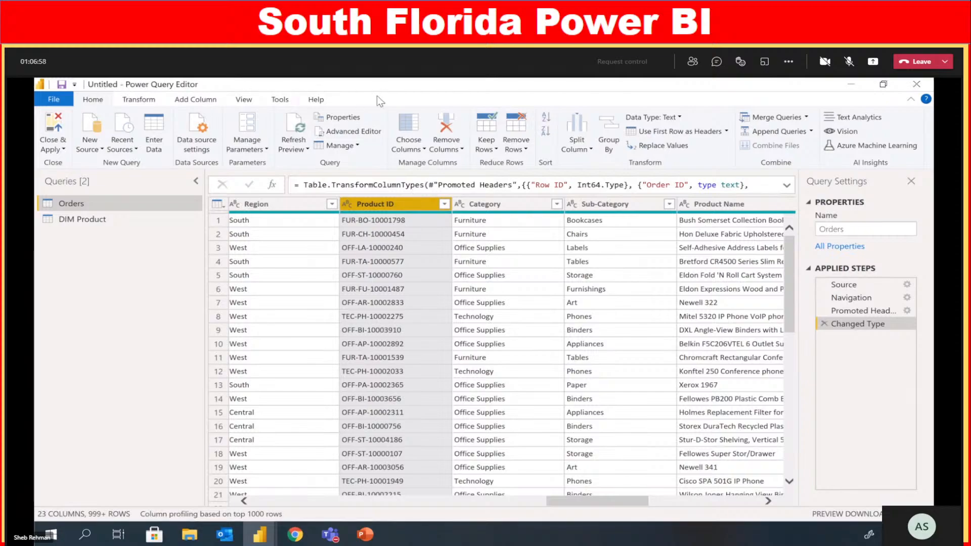
pyautogui.click(785, 120)
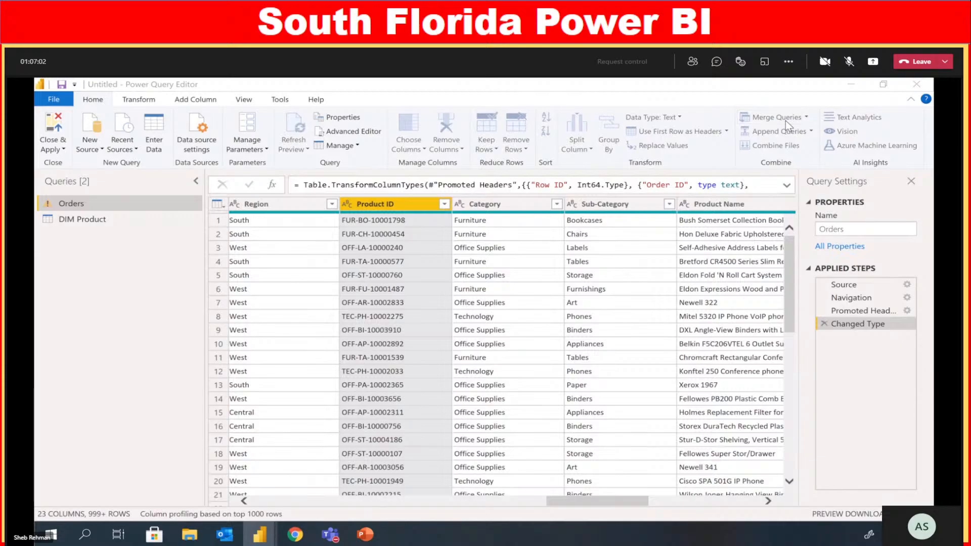
pyautogui.moveTo(397, 259); pyautogui.dragTo(665, 253)
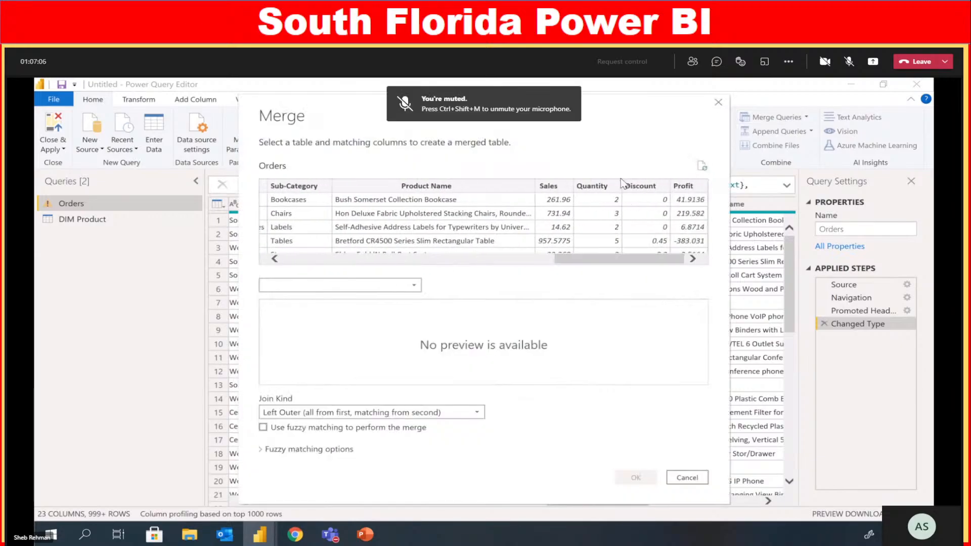
pyautogui.moveTo(604, 260); pyautogui.dragTo(507, 265)
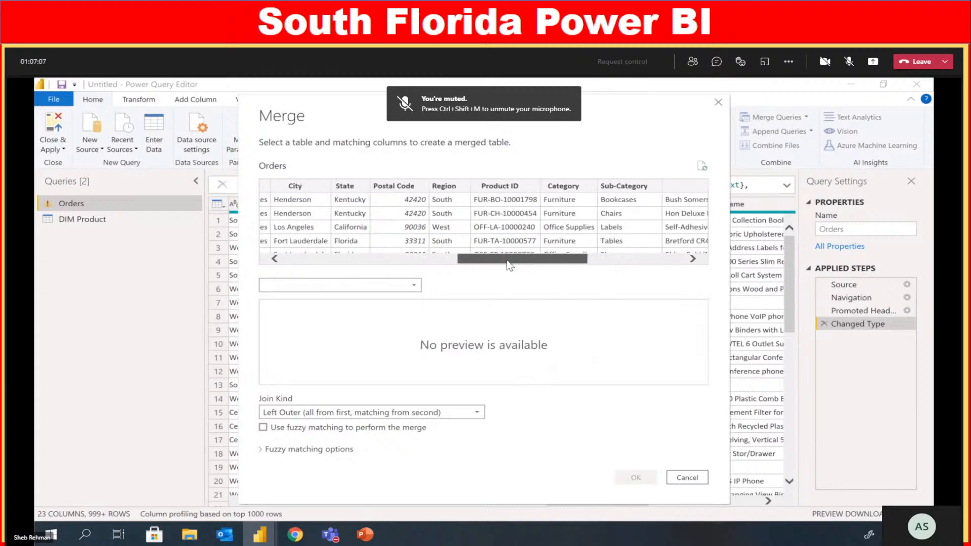
pyautogui.click(496, 190)
pyautogui.click(369, 285)
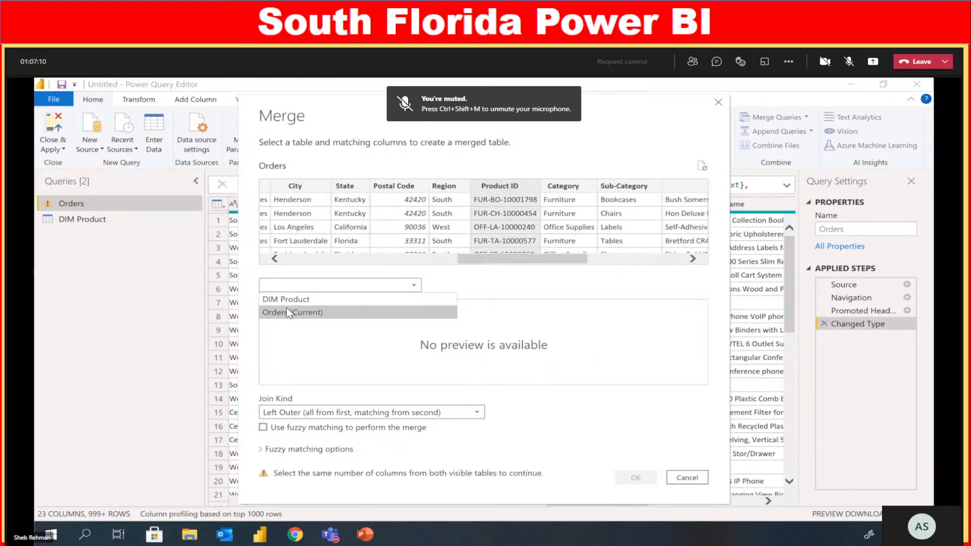
pyautogui.click(317, 301)
pyautogui.click(305, 344)
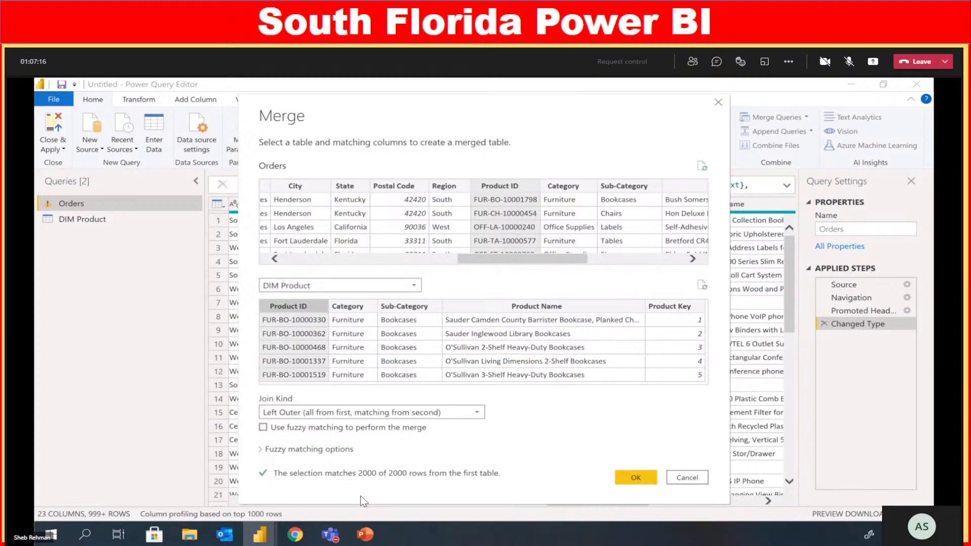
pyautogui.click(636, 478)
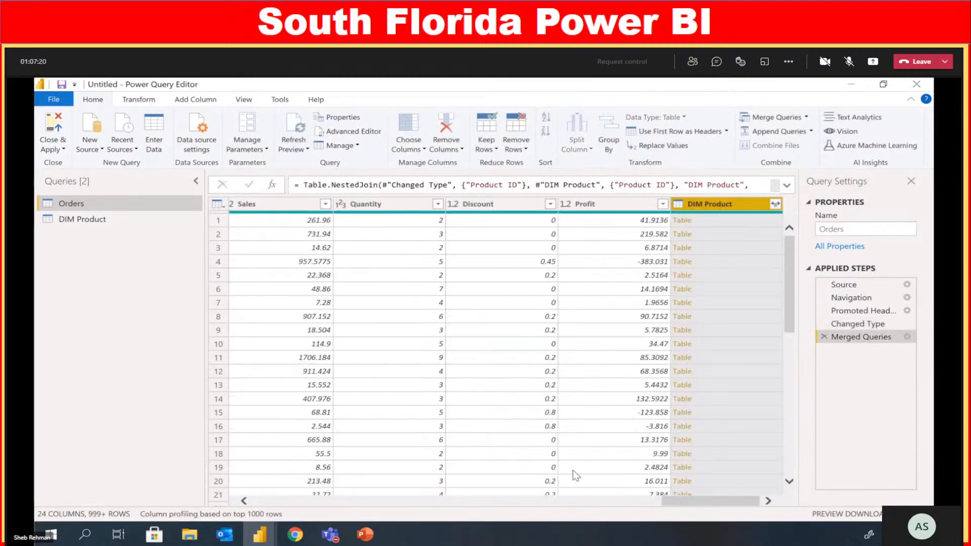
# Expand the merged DIM Product column to only Product Key, without the original column name as prefix
pyautogui.click(775, 204)
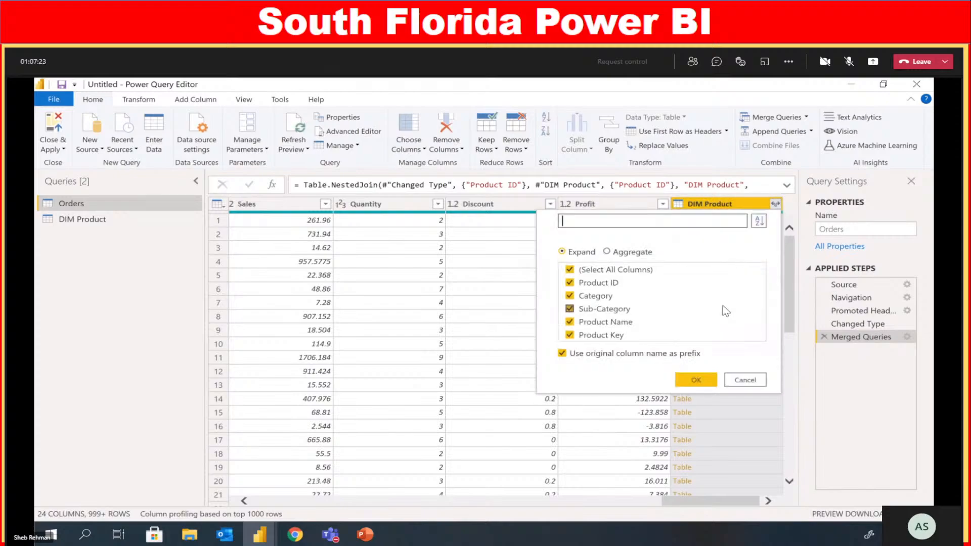
pyautogui.click(579, 271)
pyautogui.click(562, 353)
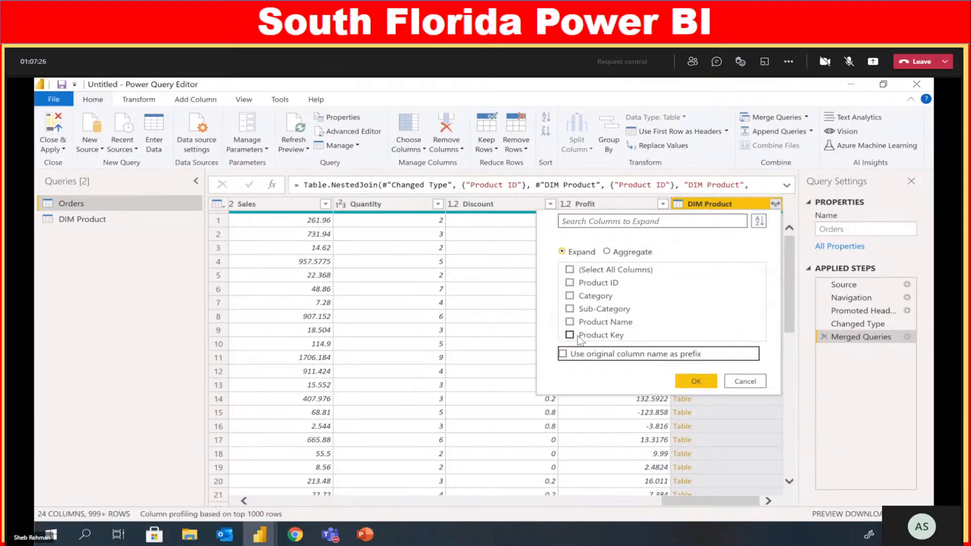
pyautogui.click(570, 336)
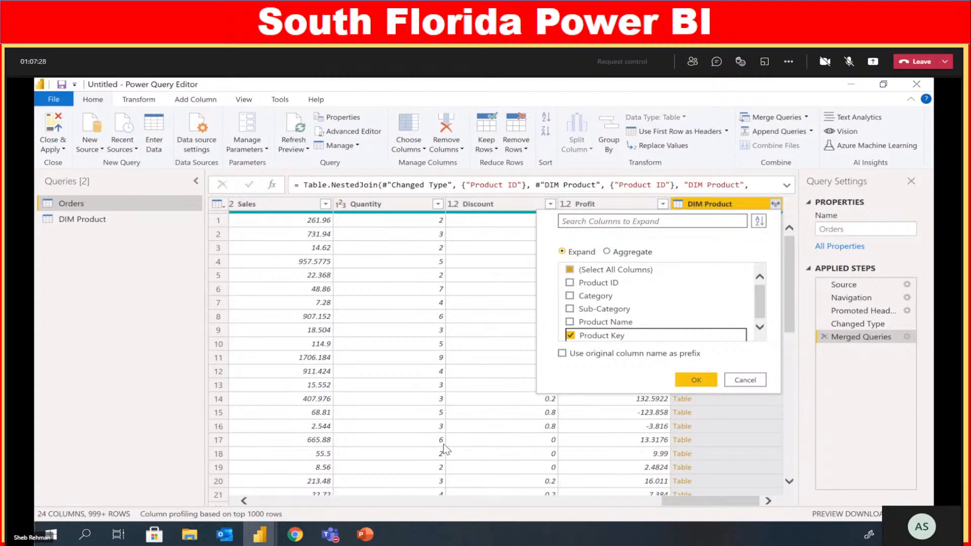
pyautogui.click(698, 380)
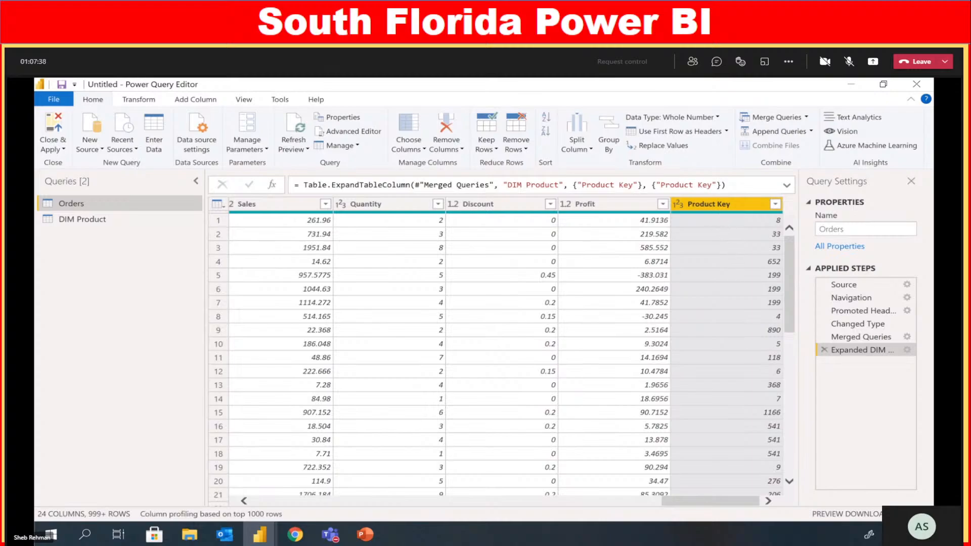
# Examine the full record of the product with Product Key 8 in the DIM Product query
pyautogui.click(86, 220)
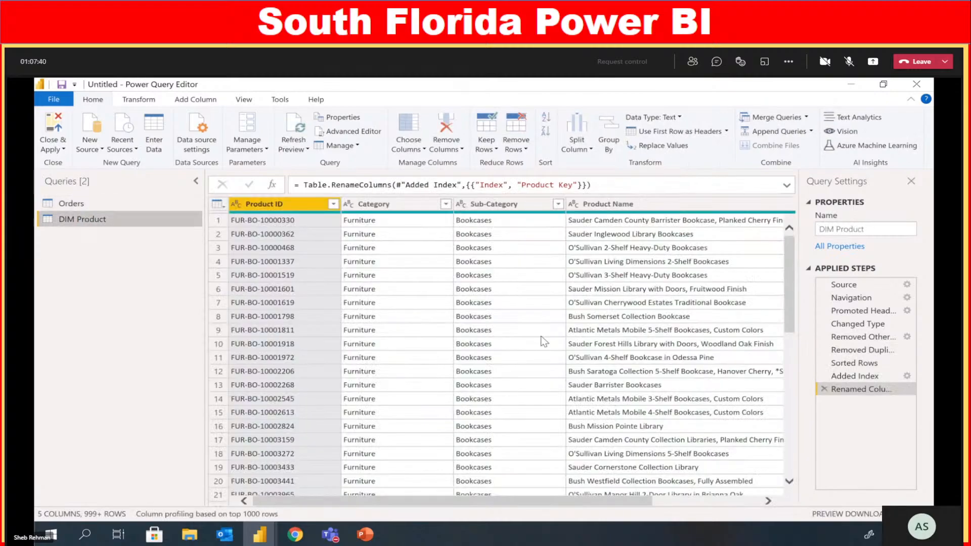
pyautogui.click(723, 316)
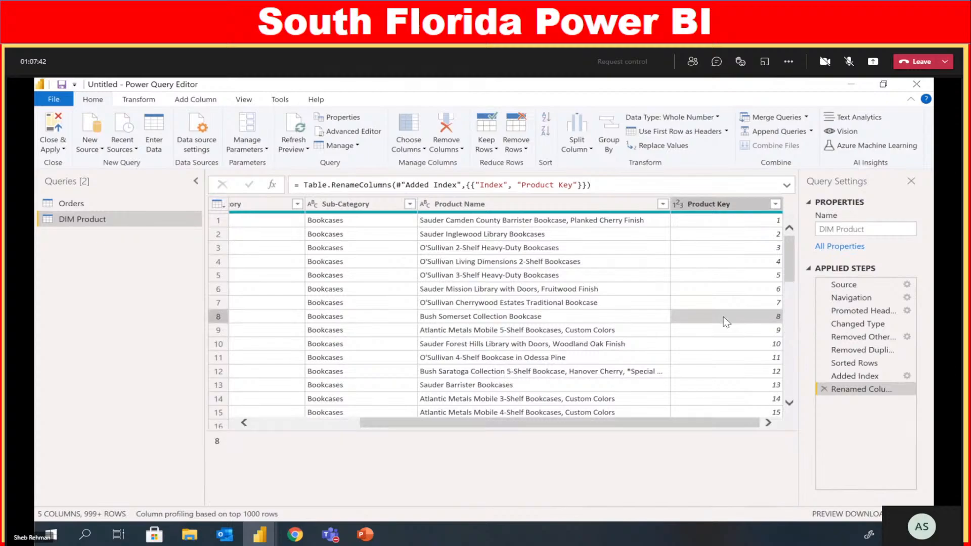
pyautogui.click(218, 317)
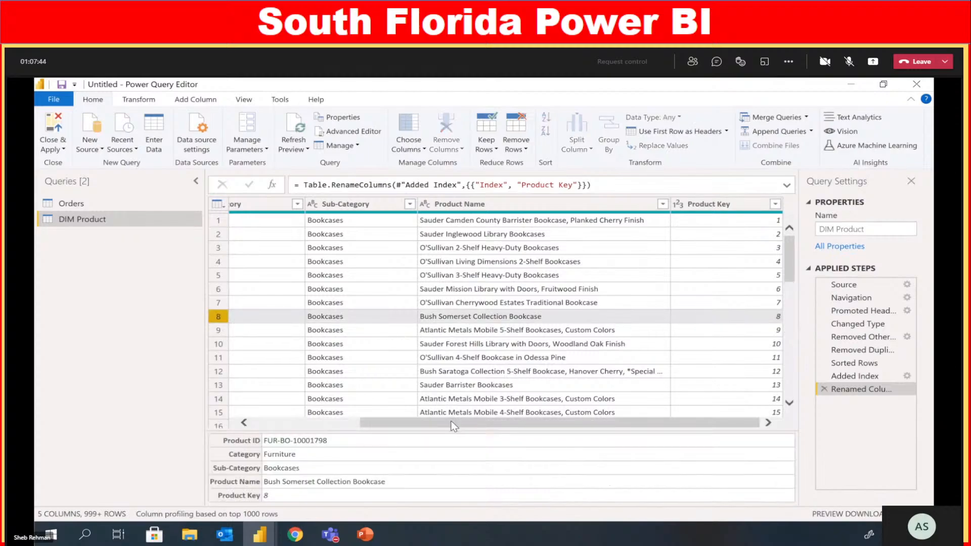
pyautogui.moveTo(454, 427); pyautogui.dragTo(212, 303)
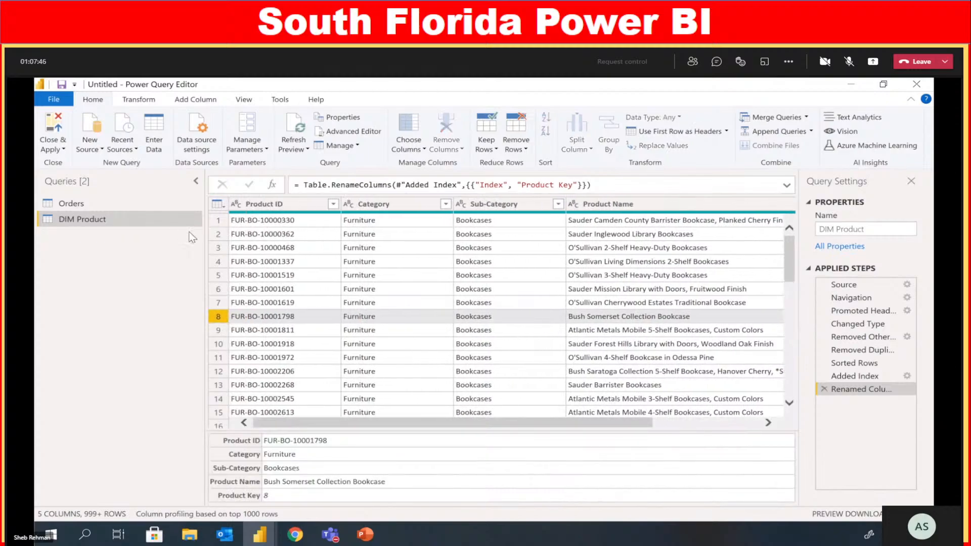
# Remove the Product ID, Category, Sub-Category and Product Name columns from the Orders query
pyautogui.click(137, 207)
pyautogui.click(483, 502)
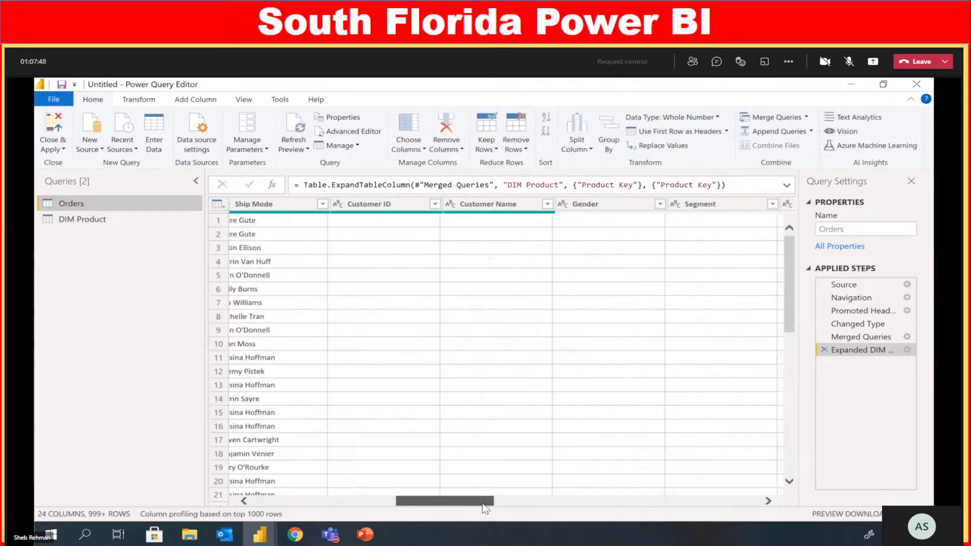
pyautogui.moveTo(485, 506); pyautogui.dragTo(611, 512)
pyautogui.click(455, 204)
pyautogui.keyDown('ctrl'); pyautogui.click(564, 204); pyautogui.keyUp('ctrl')
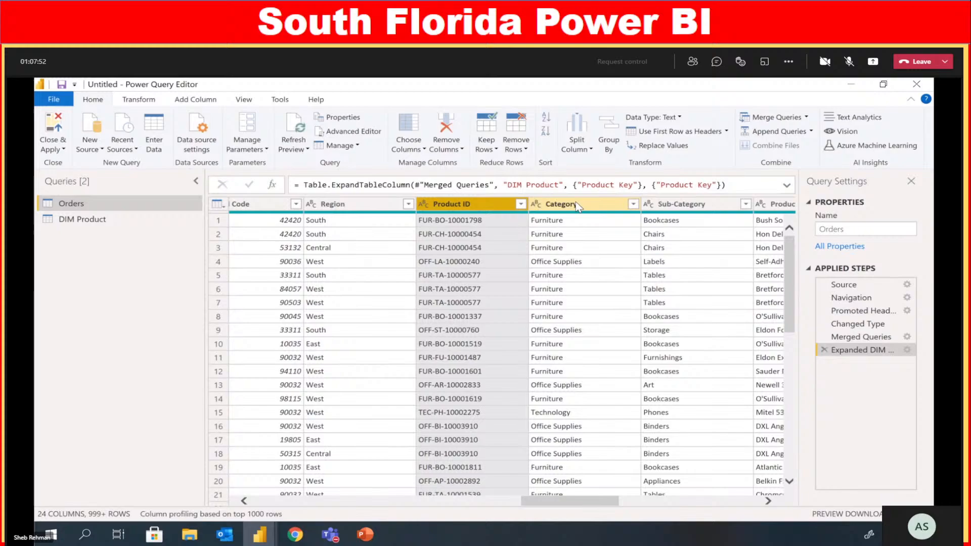
pyautogui.keyDown('ctrl'); pyautogui.click(670, 208); pyautogui.keyUp('ctrl')
pyautogui.keyDown('ctrl'); pyautogui.click(769, 204); pyautogui.keyUp('ctrl')
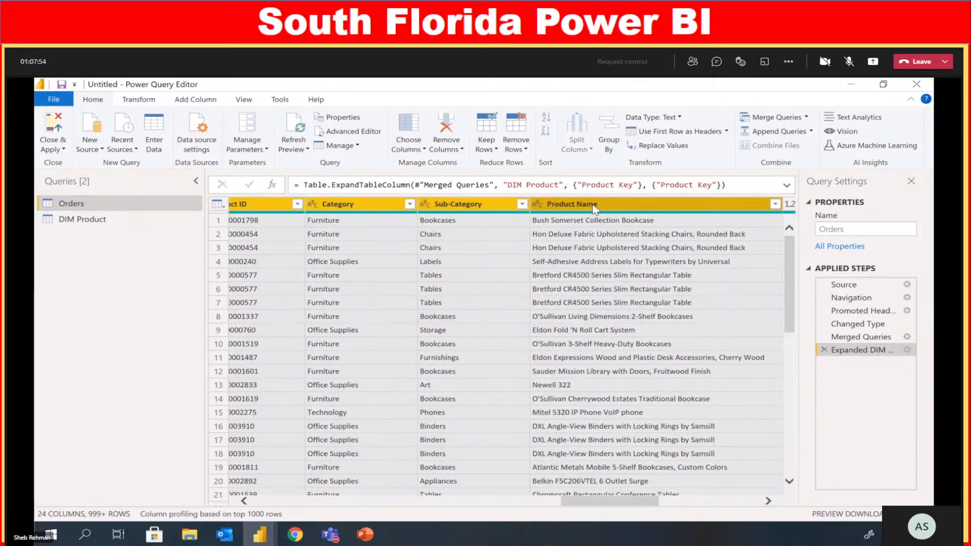
pyautogui.rightClick(593, 206)
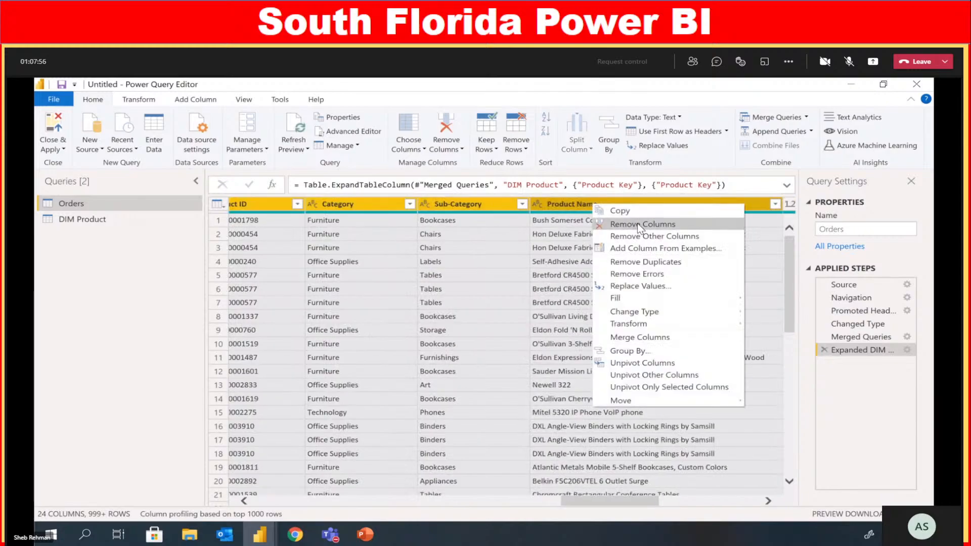
pyautogui.click(682, 225)
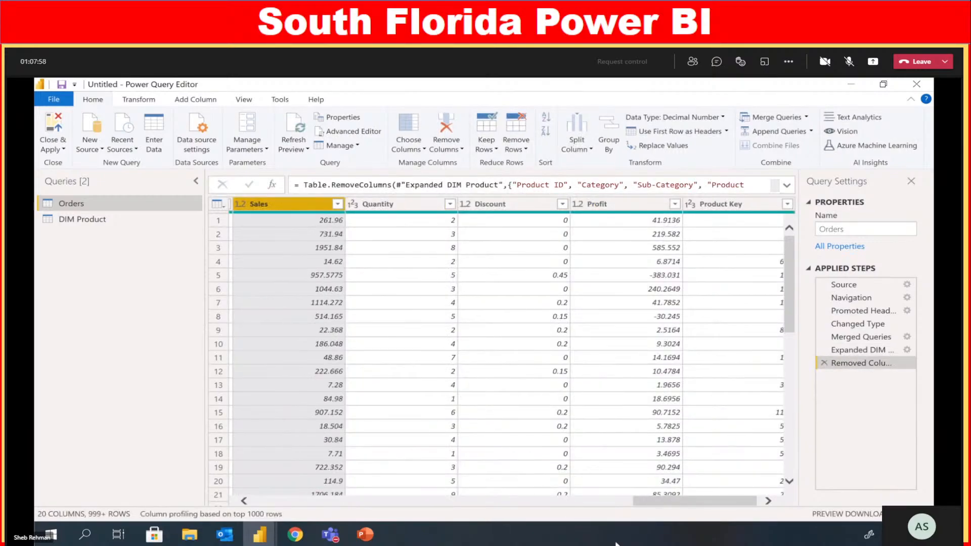
pyautogui.hscroll(1, 681, 499)
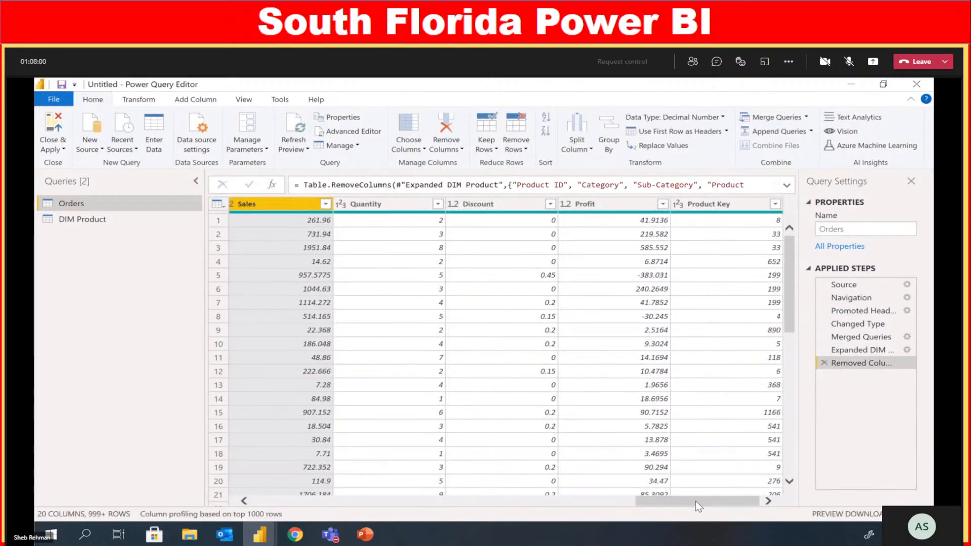
# Check the Country through Region columns of the Orders query and duplicate the query
pyautogui.moveTo(696, 502); pyautogui.dragTo(566, 536)
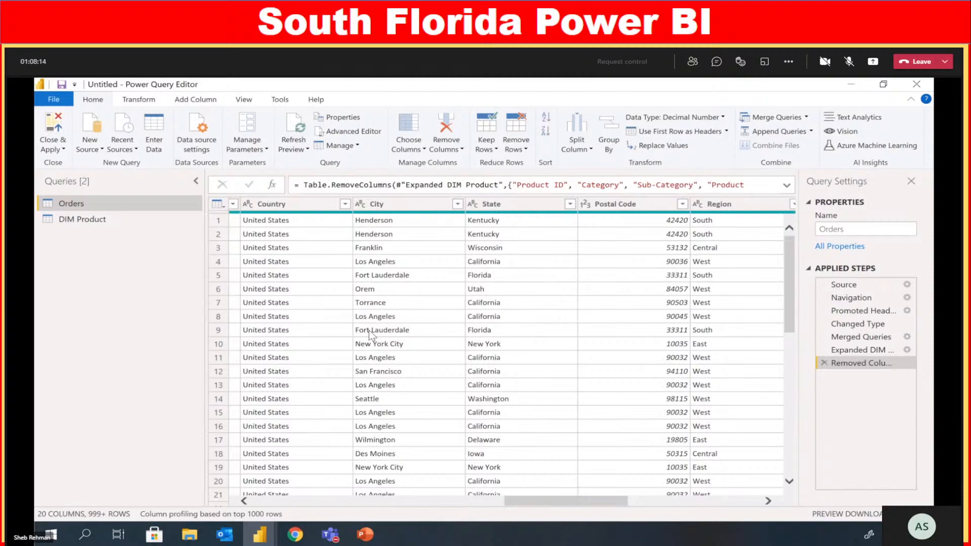
pyautogui.click(293, 202)
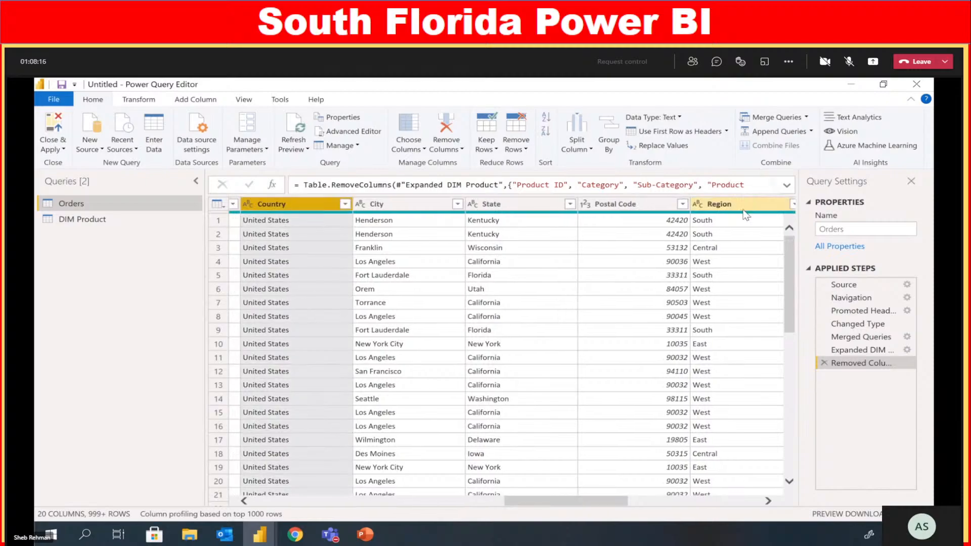
pyautogui.keyDown('shift'); pyautogui.click(723, 205); pyautogui.keyUp('shift')
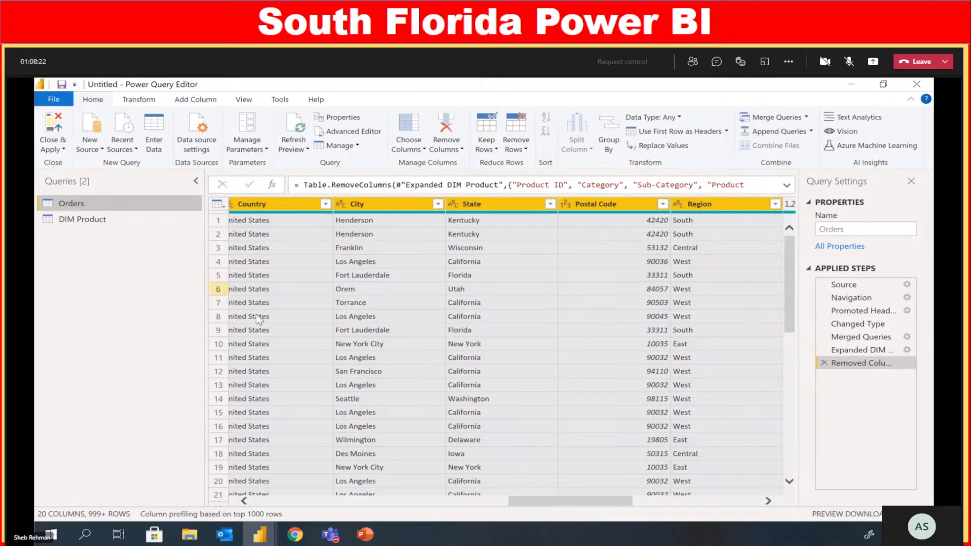
pyautogui.click(304, 205)
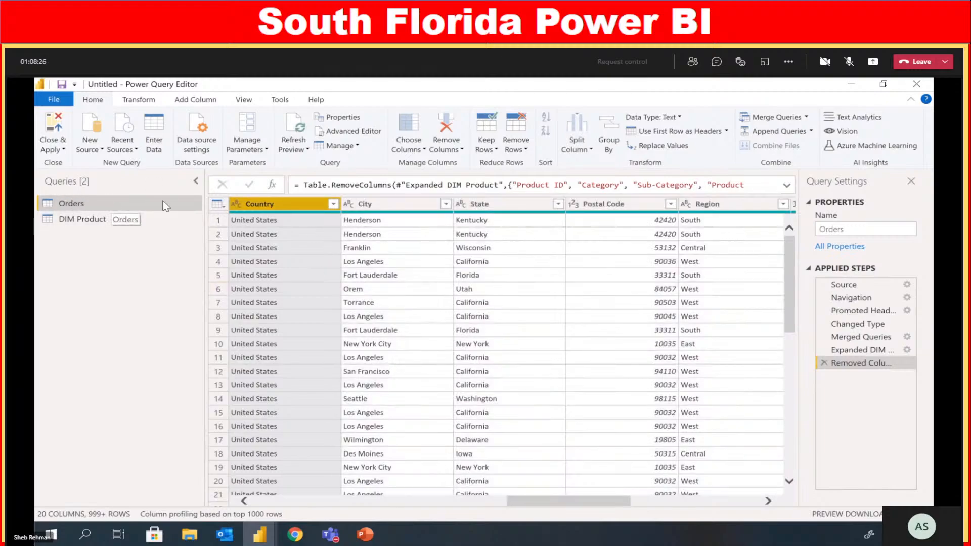
pyautogui.rightClick(95, 205)
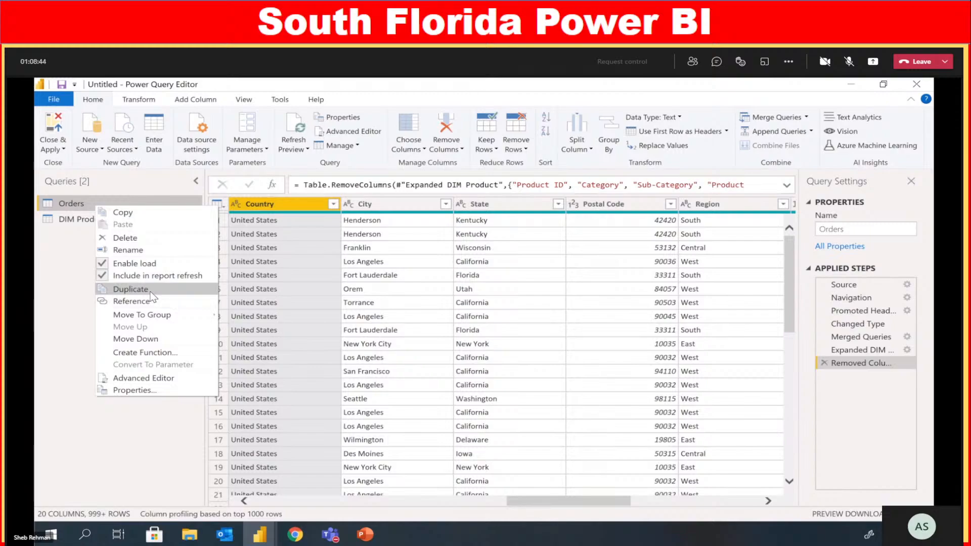
pyautogui.click(131, 288)
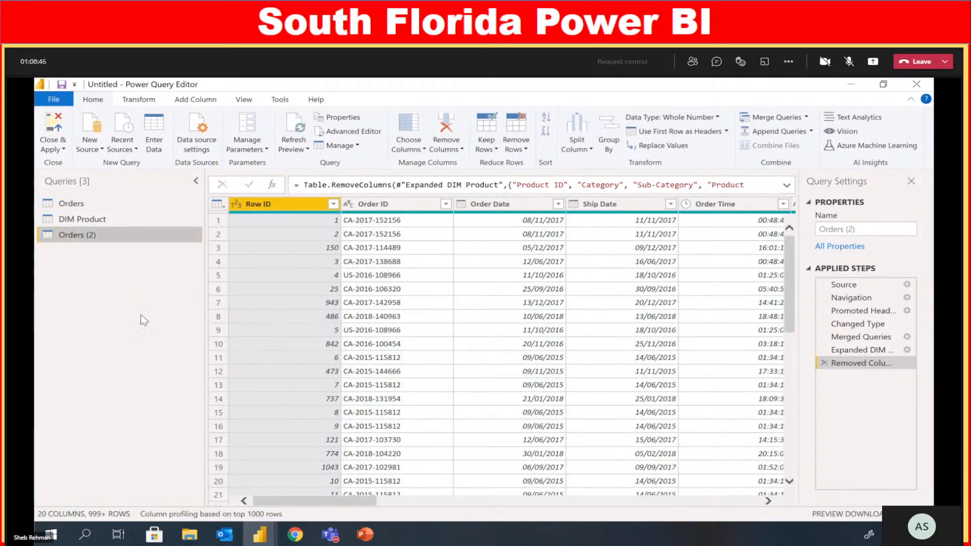
# Delete the Merged Queries step and all steps after it from the duplicated Orders (2) query
pyautogui.click(860, 338)
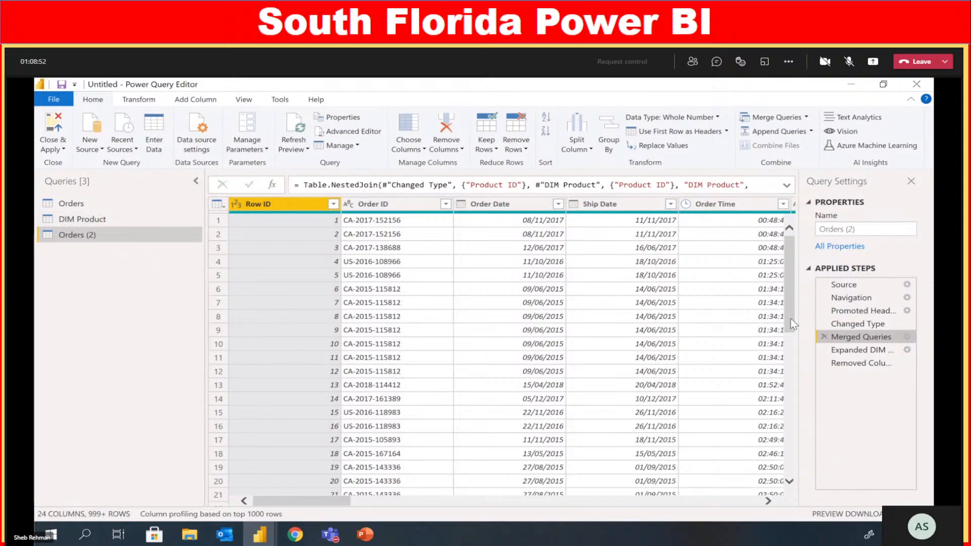
pyautogui.rightClick(855, 341)
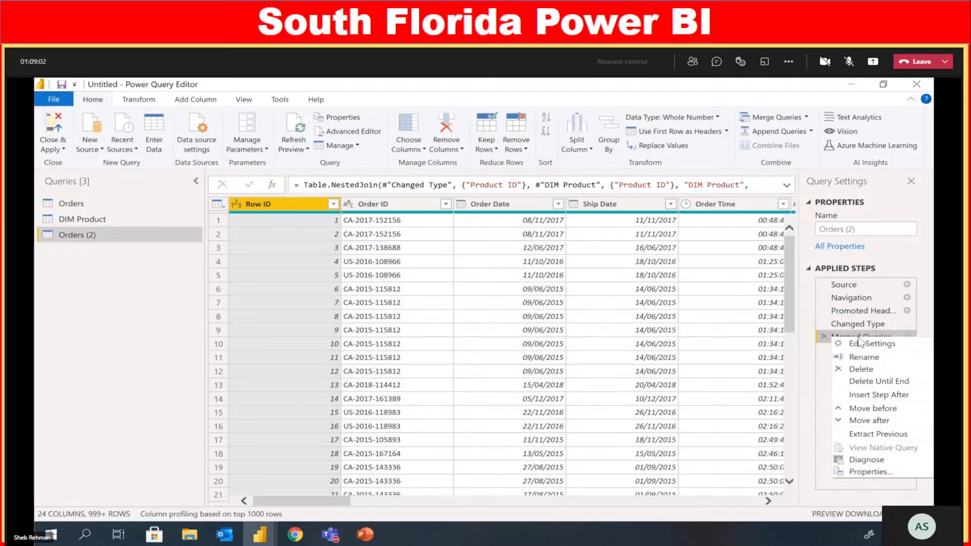
pyautogui.click(848, 340)
pyautogui.rightClick(848, 340)
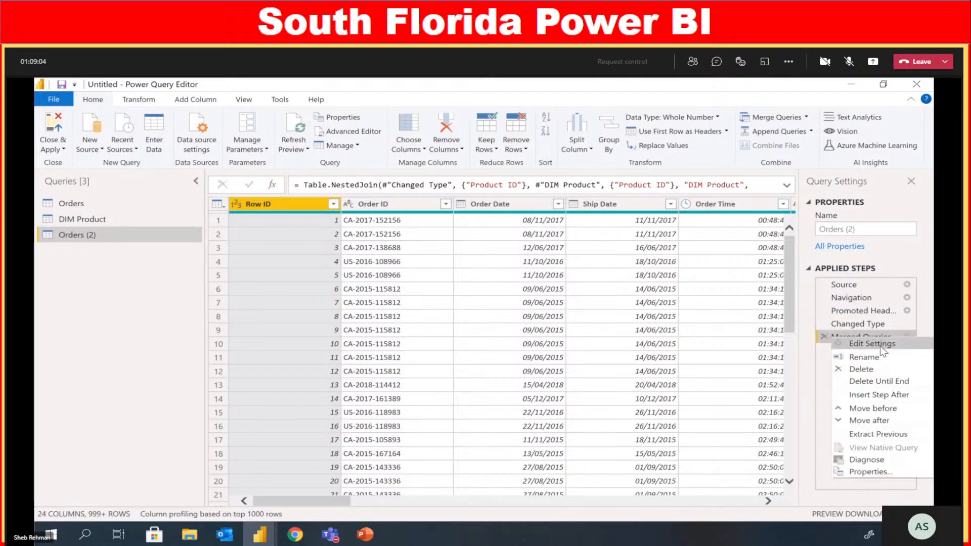
pyautogui.click(879, 381)
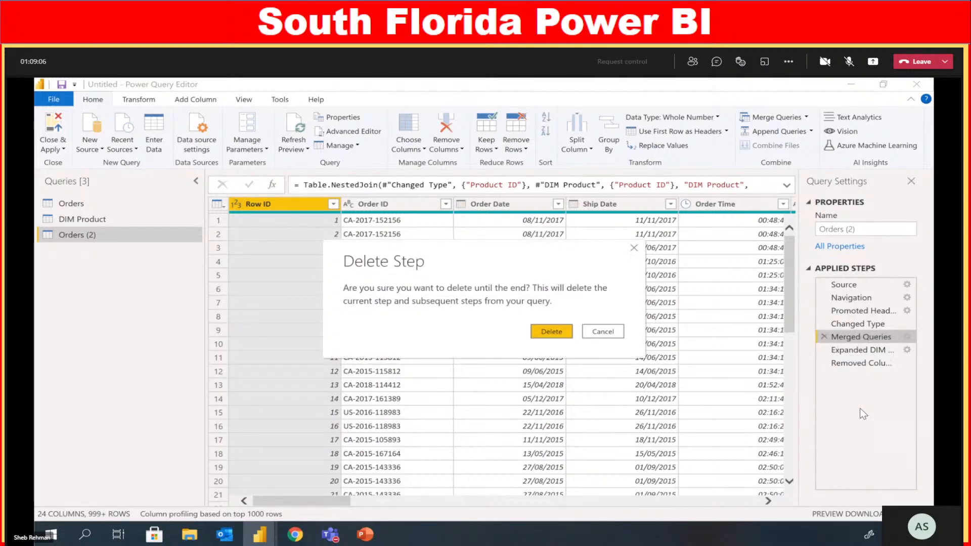
pyautogui.click(538, 331)
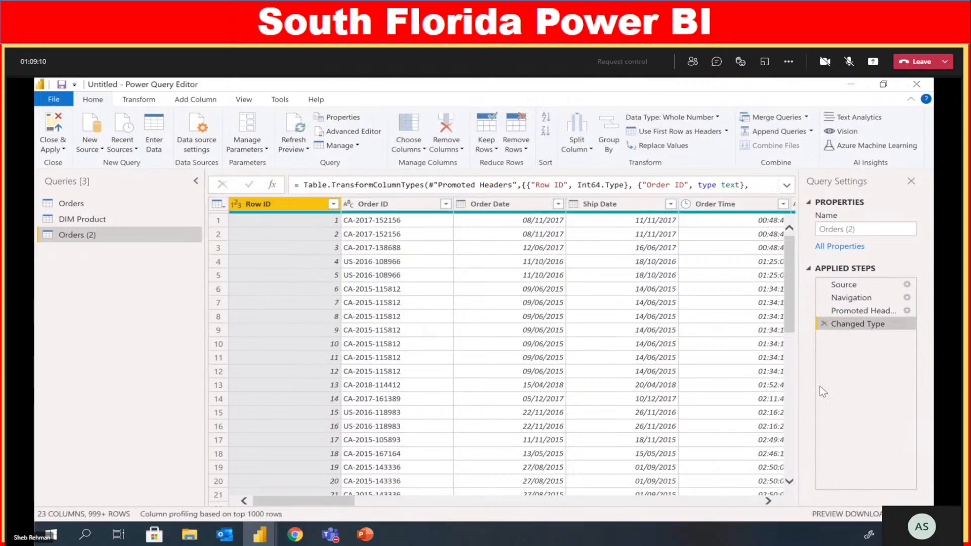
# Keep only the Country, City, State, Postal Code and Region columns in Orders (2) and remove duplicate rows across the table
pyautogui.moveTo(302, 504); pyautogui.dragTo(523, 503)
pyautogui.click(433, 205)
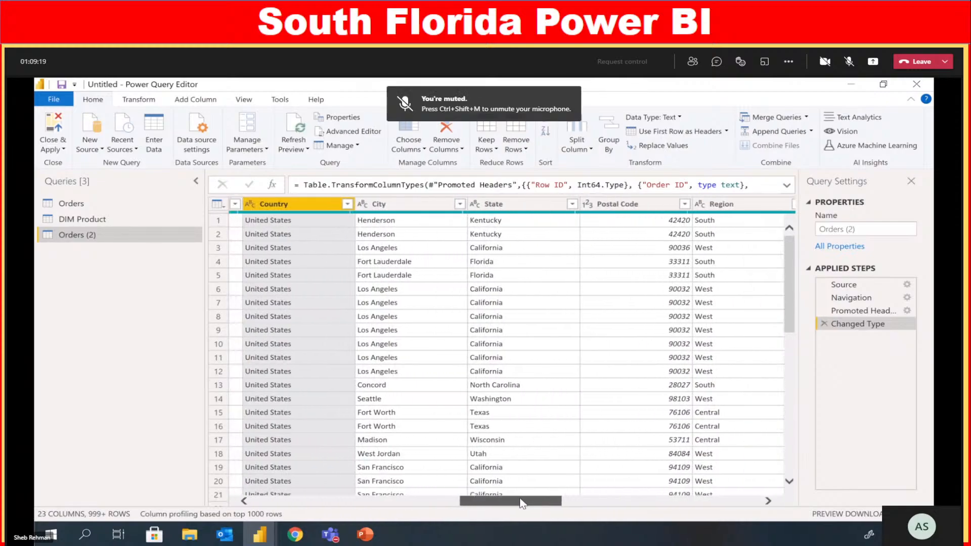
pyautogui.keyDown('shift'); pyautogui.click(739, 204); pyautogui.keyUp('shift')
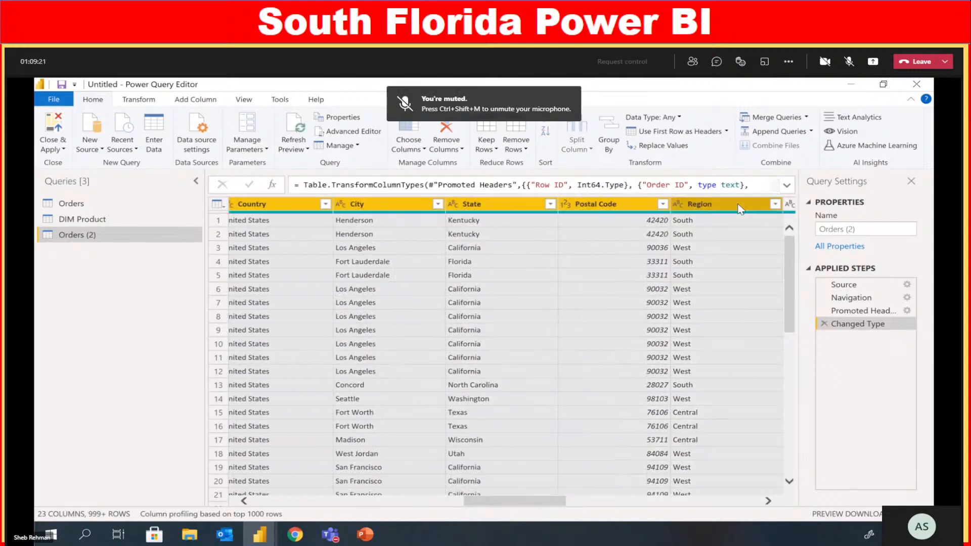
pyautogui.rightClick(590, 206)
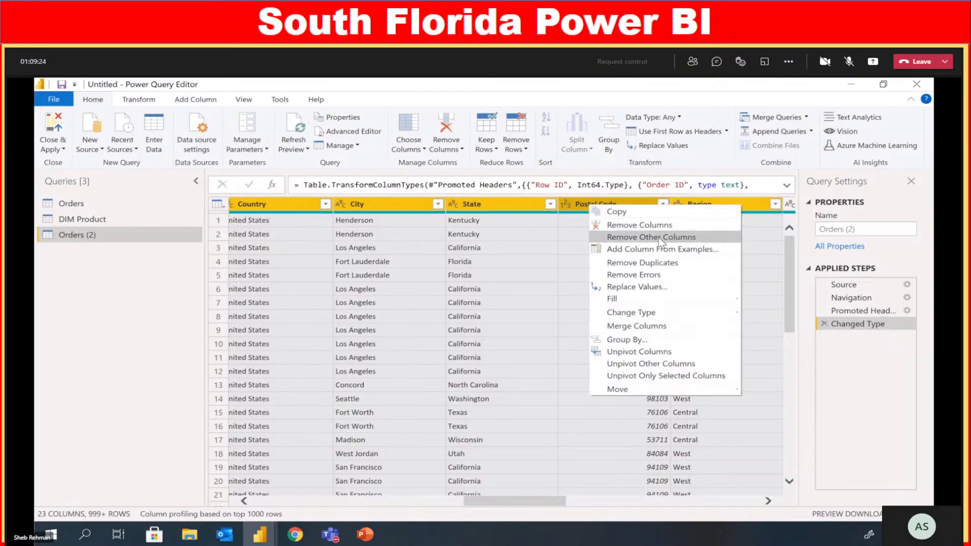
pyautogui.click(661, 238)
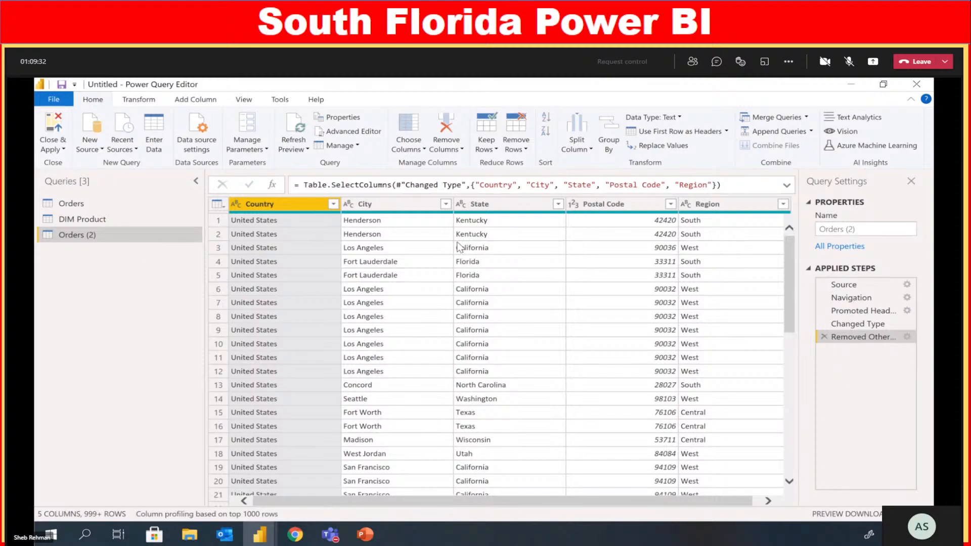
pyautogui.click(220, 207)
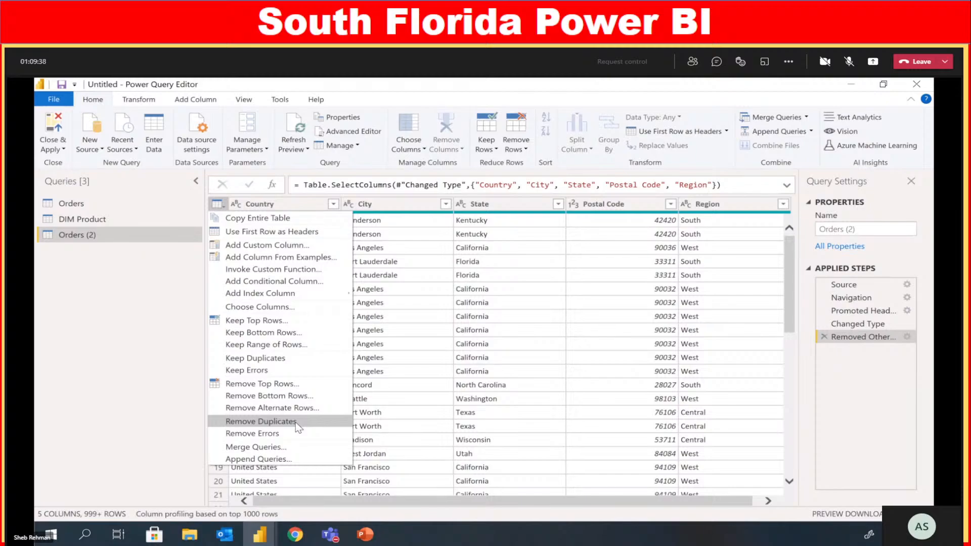
pyautogui.click(295, 422)
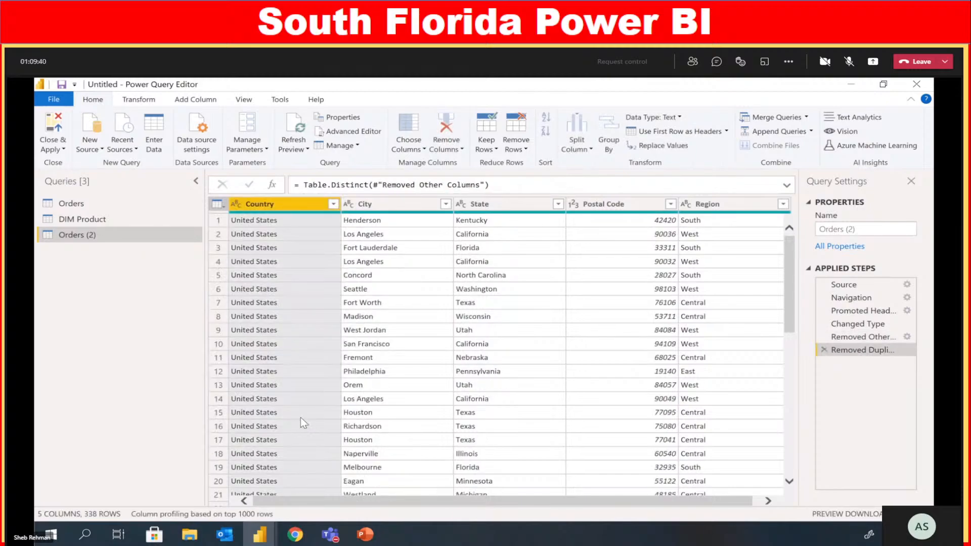
# Add an index column starting from 1 to Orders (2) and rename it Location Key
pyautogui.click(224, 210)
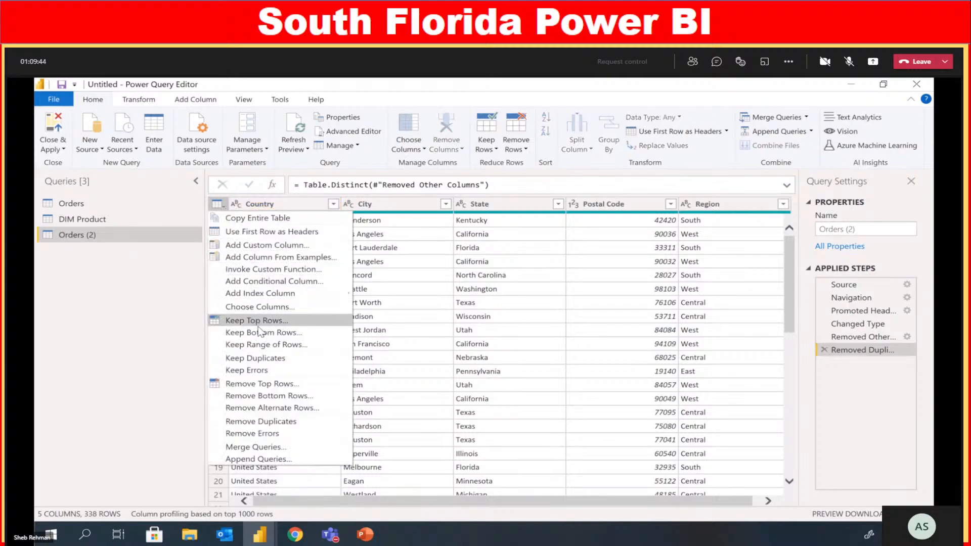
pyautogui.moveTo(310, 294)
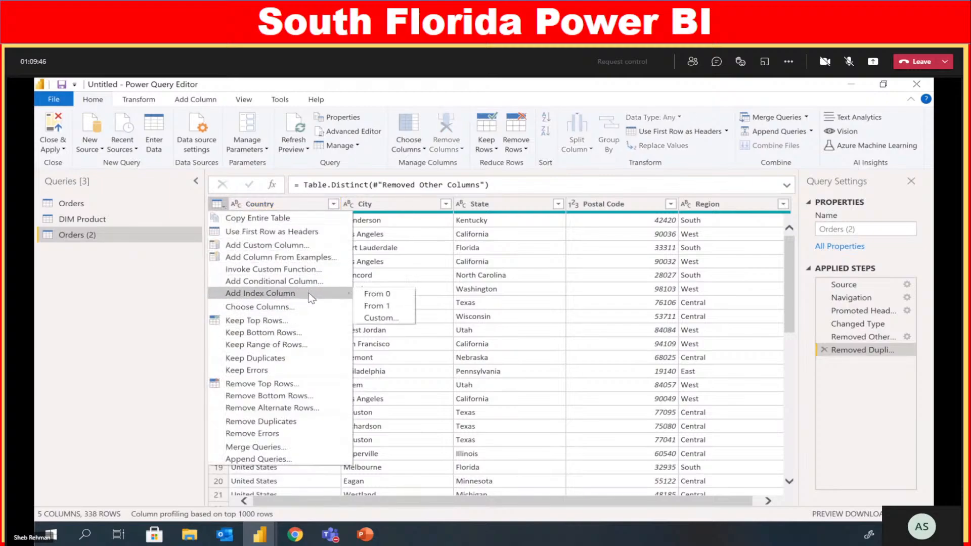
pyautogui.click(409, 304)
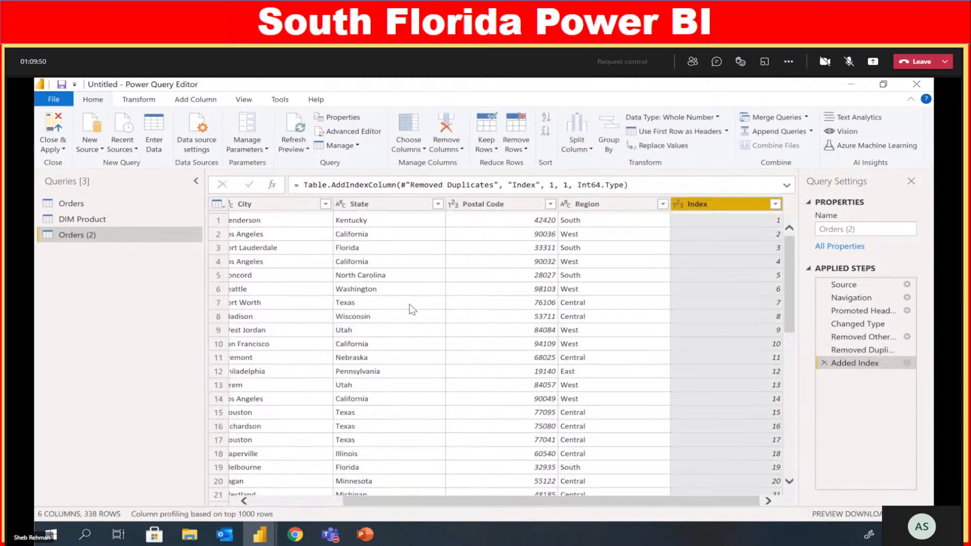
pyautogui.doubleClick(747, 205)
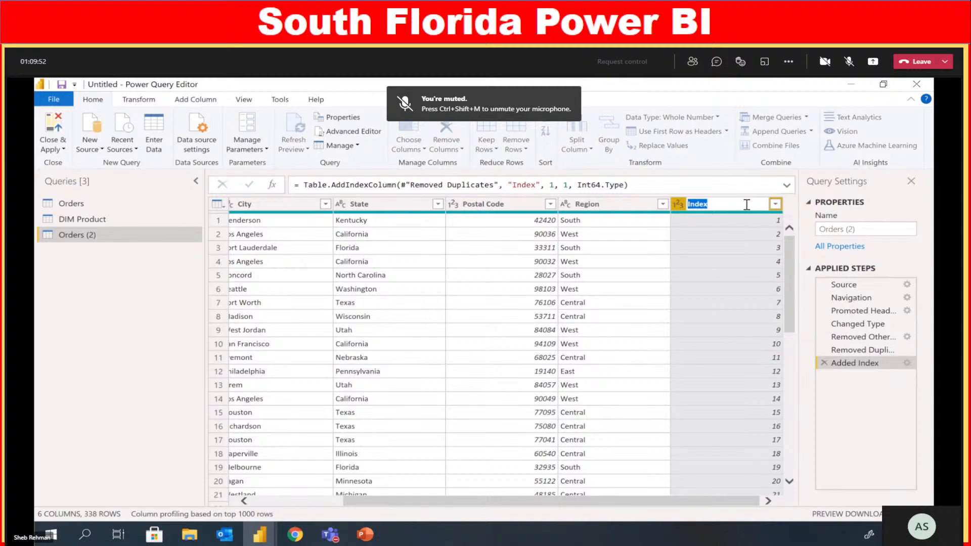
pyautogui.write('Locatio')
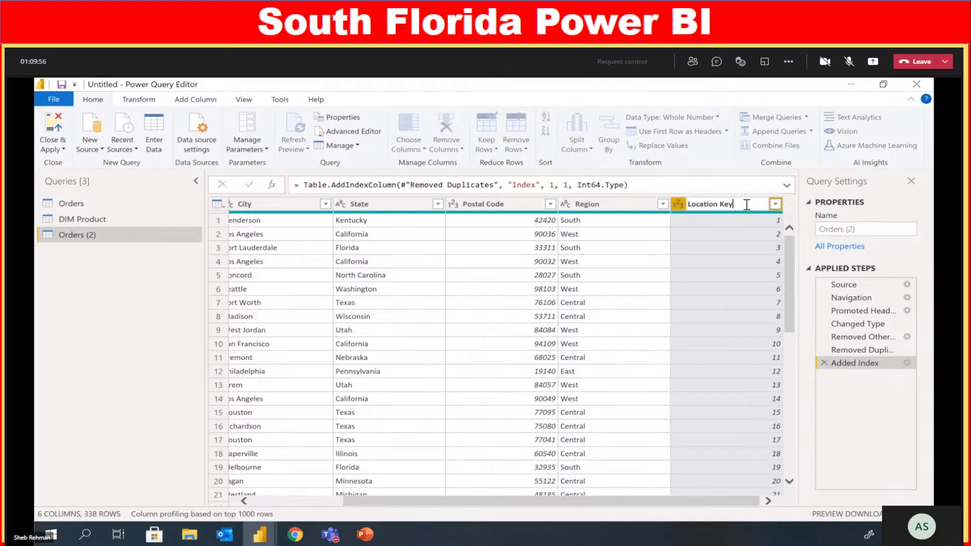
pyautogui.write('n Key')
pyautogui.press('Return')
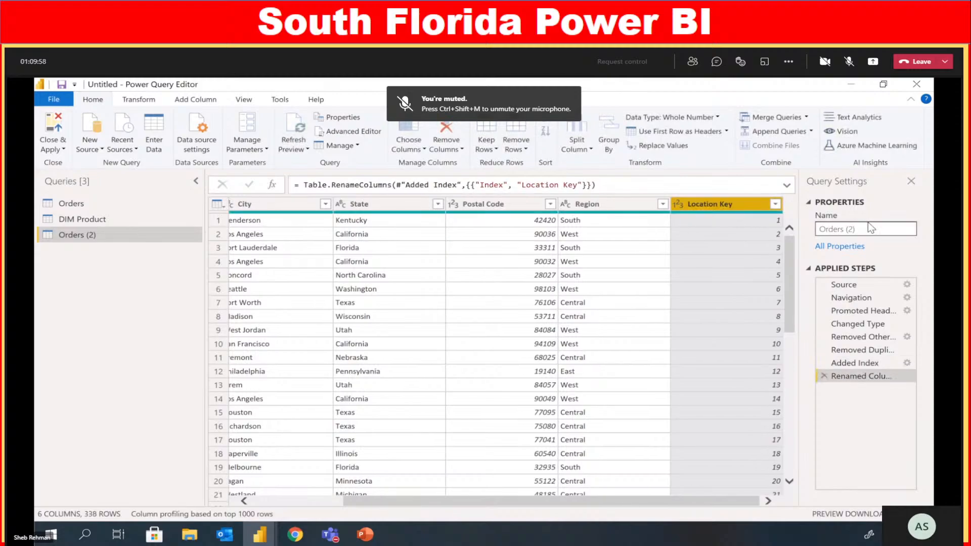
# Rename the Orders (2) query as DIM Location
pyautogui.click(871, 228)
pyautogui.write('DIM')
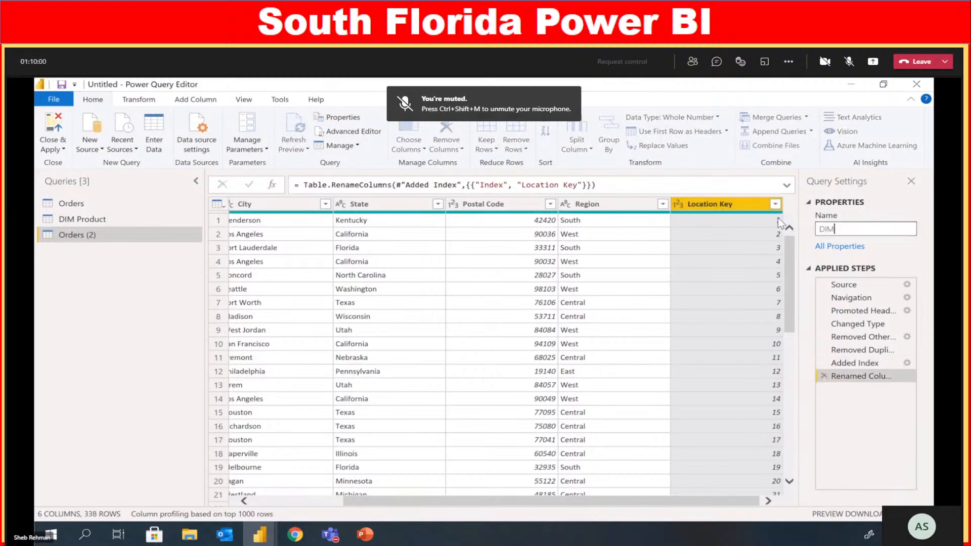
pyautogui.write(' Location')
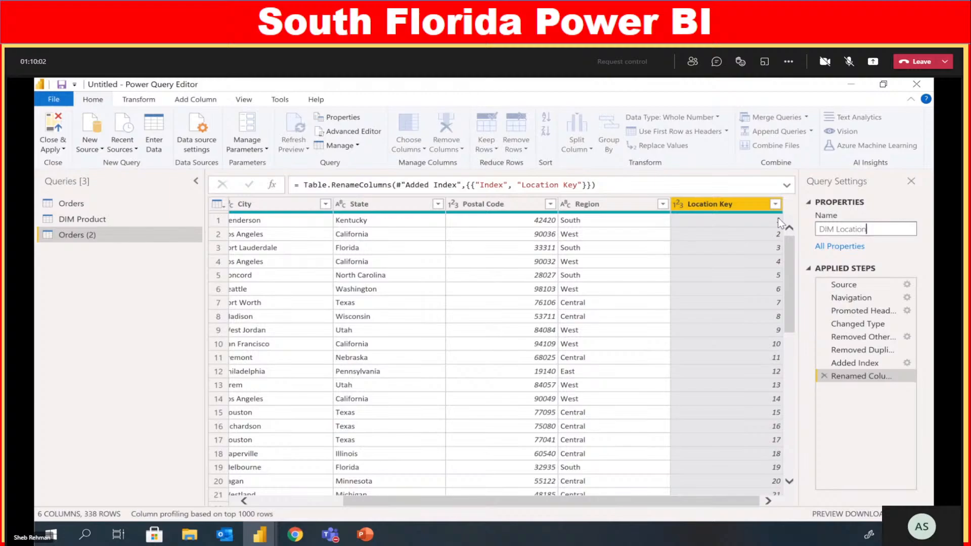
pyautogui.press('Return')
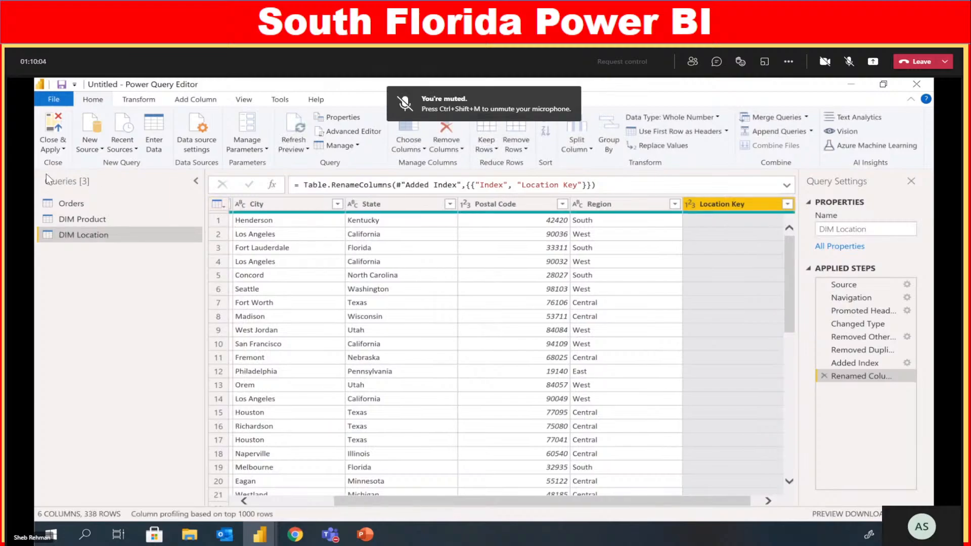
# Merge the Orders query with DIM Location, matching on Postal Code with a left outer join
pyautogui.click(102, 205)
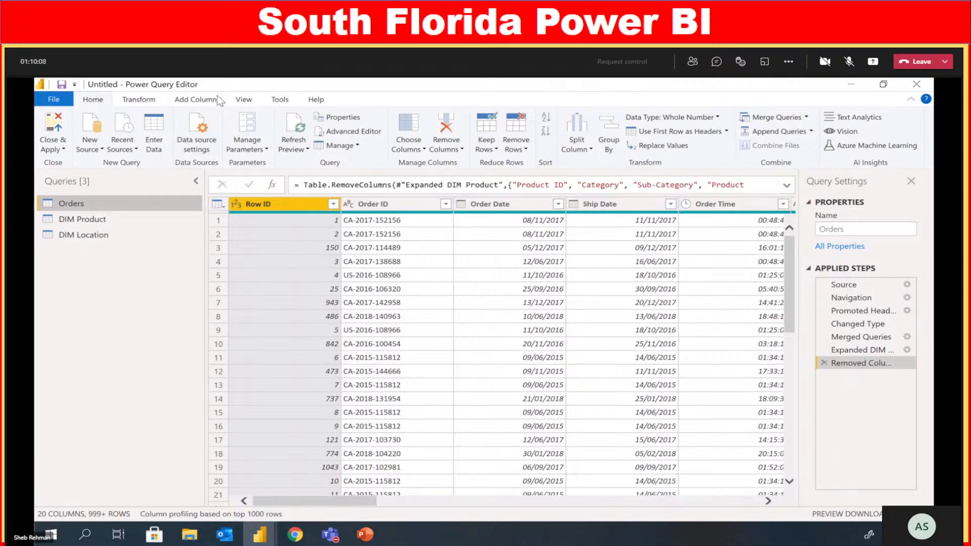
pyautogui.click(784, 119)
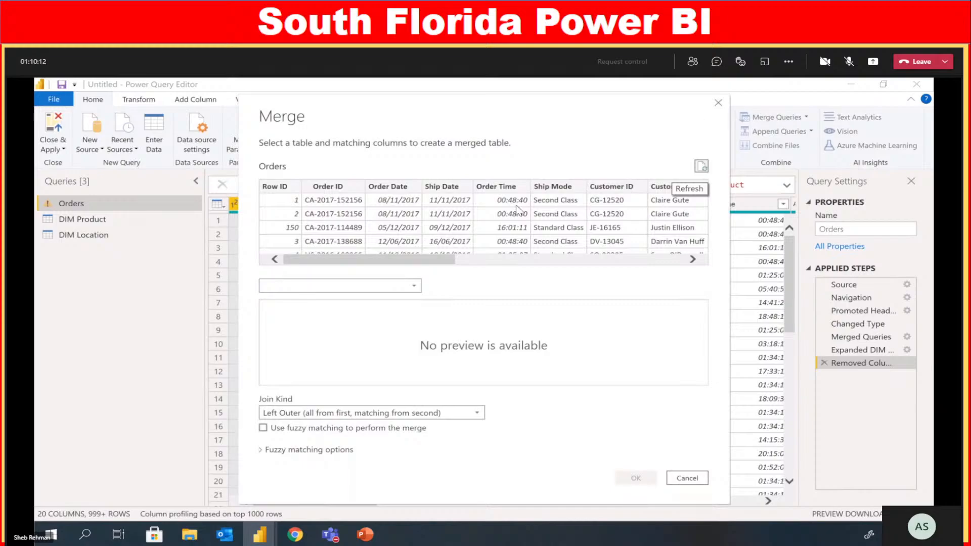
pyautogui.moveTo(394, 260); pyautogui.dragTo(594, 259)
pyautogui.click(496, 191)
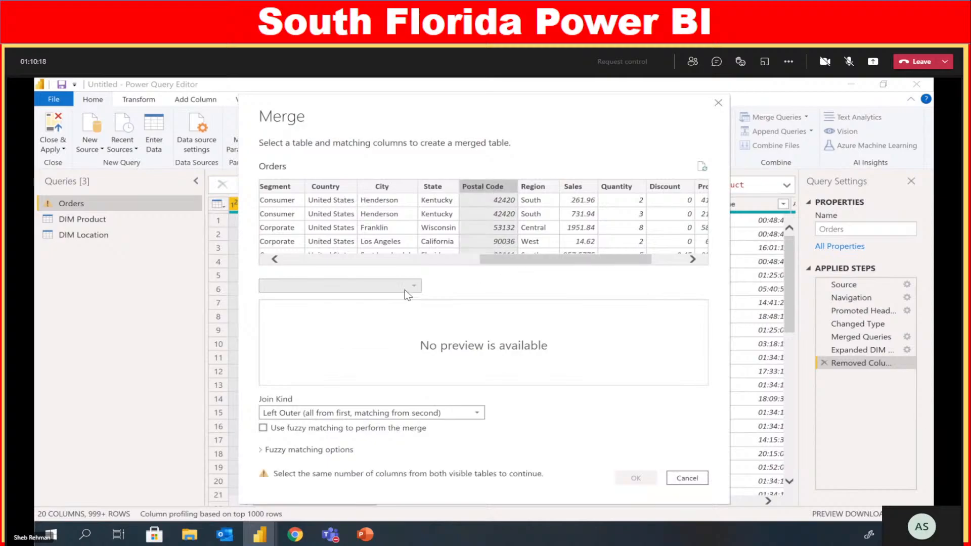
pyautogui.click(384, 288)
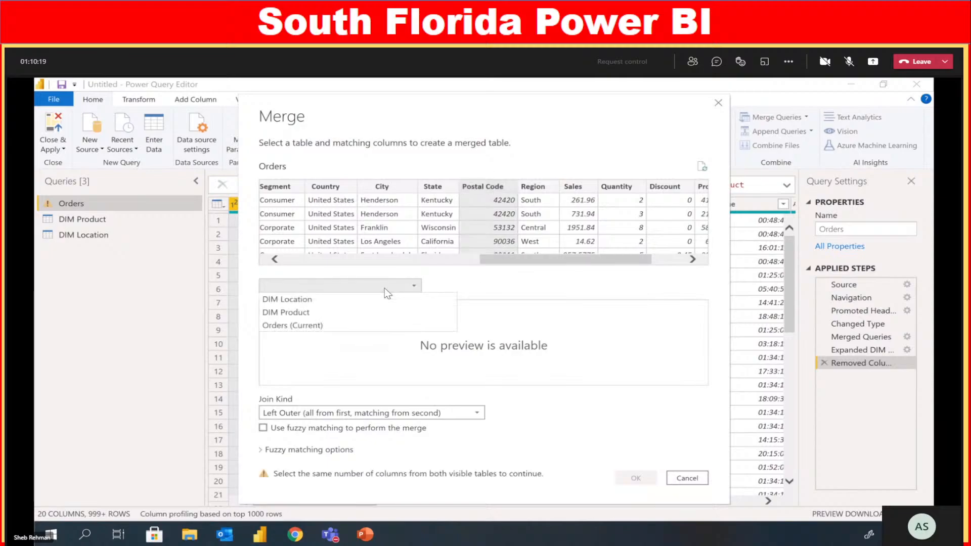
pyautogui.click(357, 303)
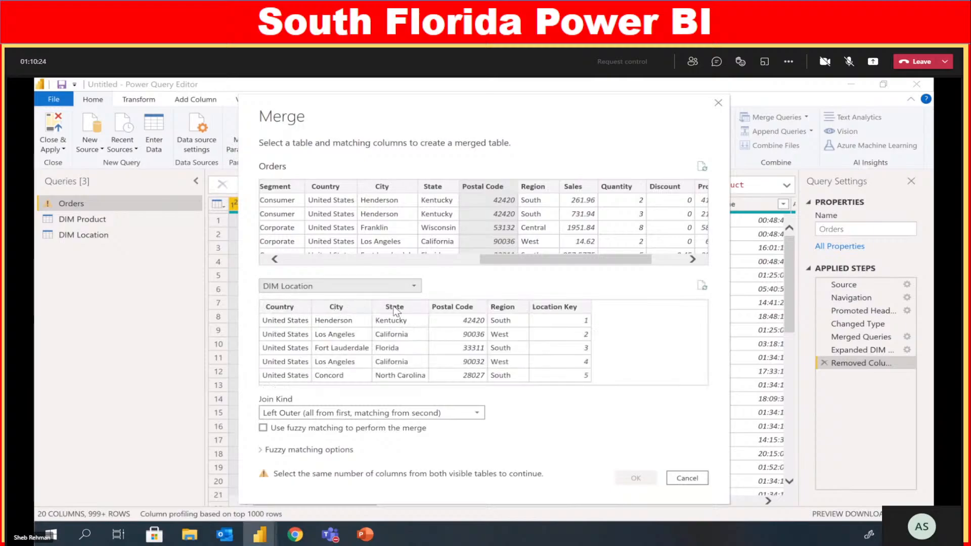
pyautogui.click(456, 307)
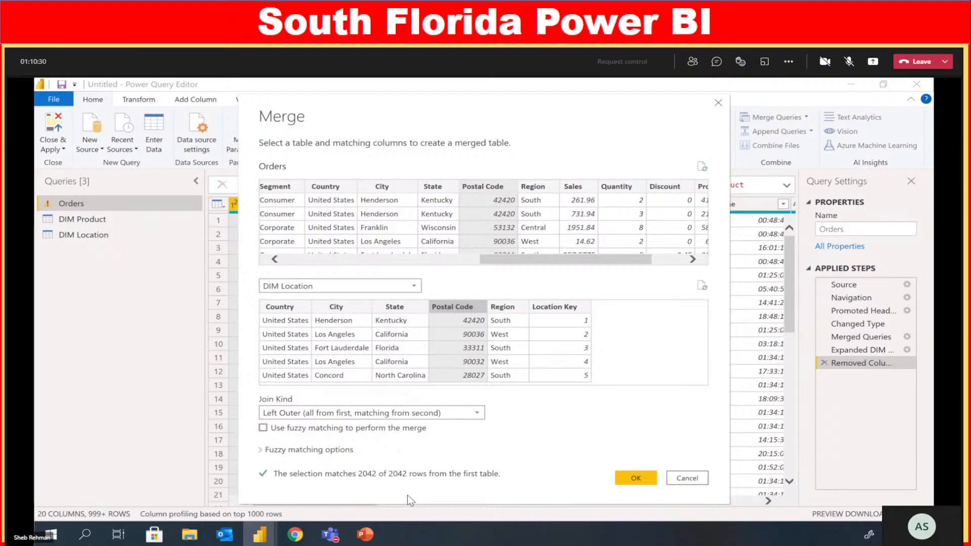
pyautogui.click(638, 478)
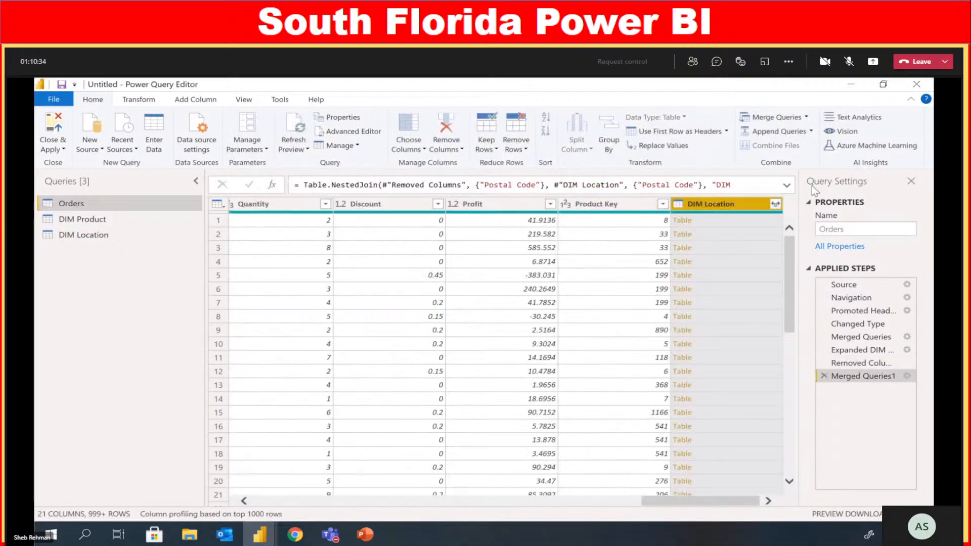
# Expand the merged DIM Location column in Orders to bring in only Location Key, without the original column name as prefix
pyautogui.click(776, 204)
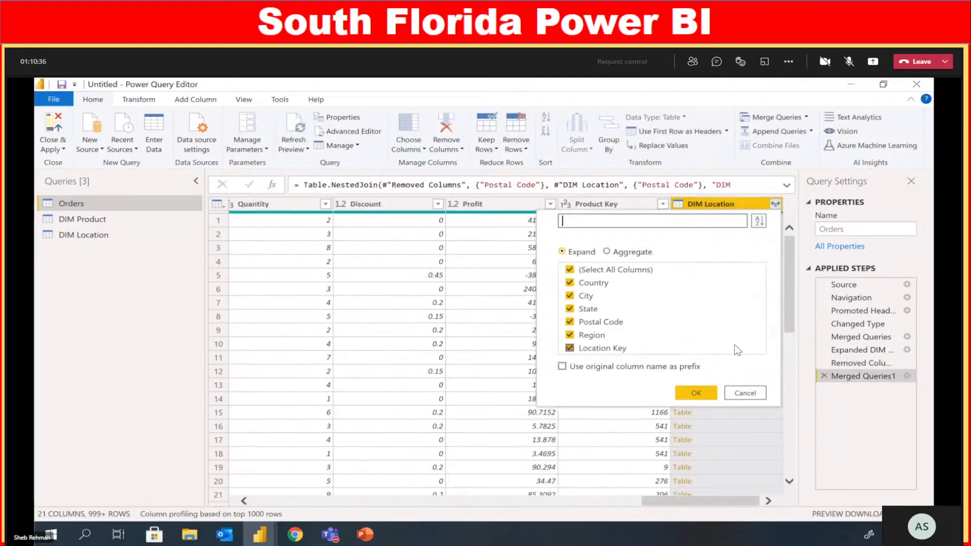
pyautogui.click(570, 270)
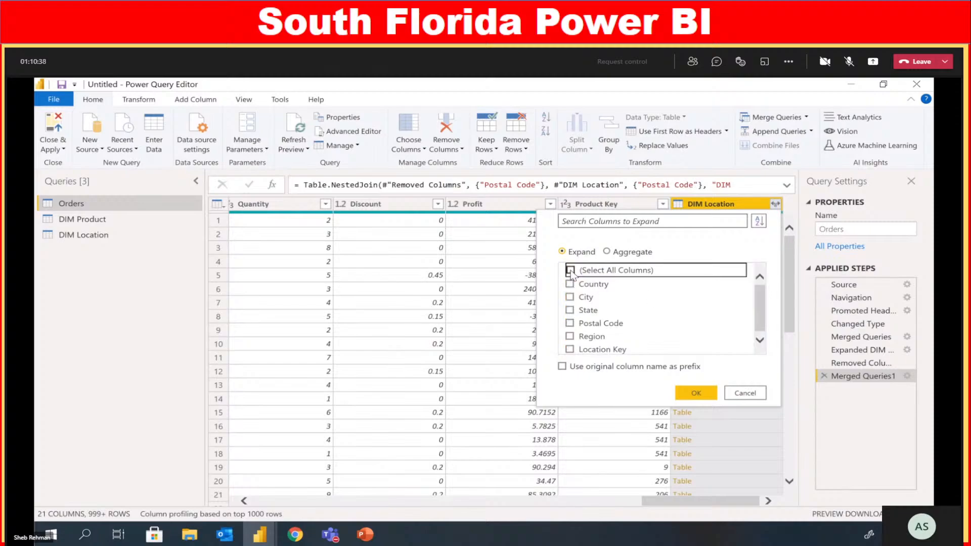
pyautogui.click(571, 349)
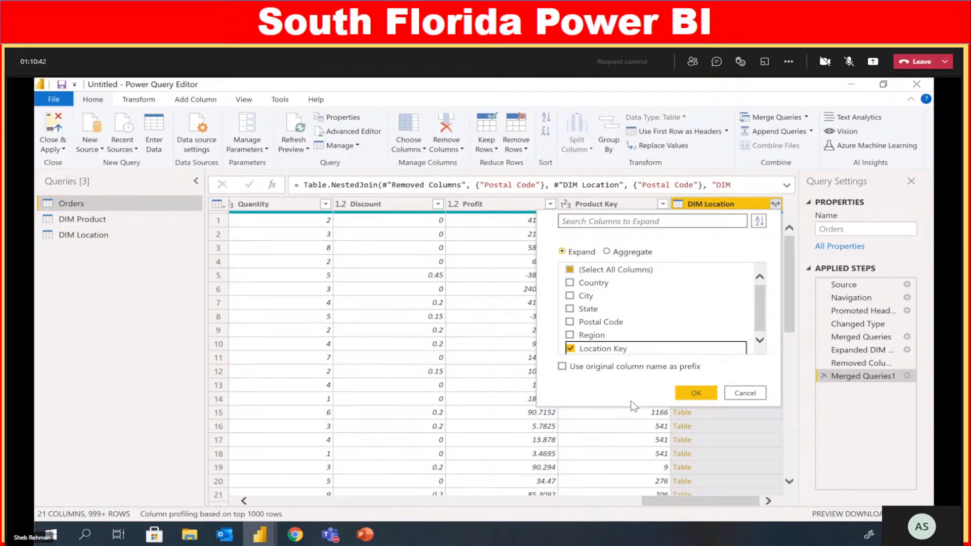
pyautogui.click(692, 395)
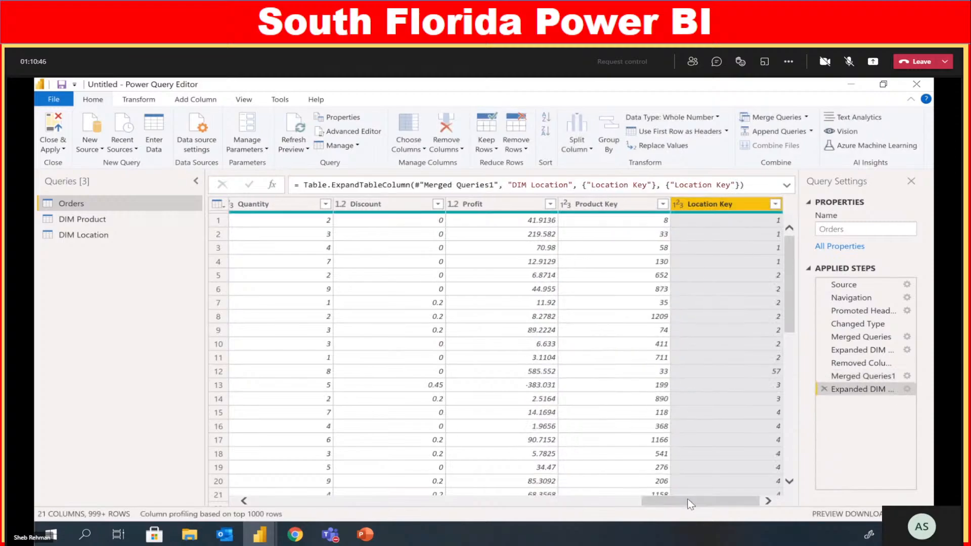
pyautogui.scroll(-3, 735, 317)
pyautogui.scroll(3, 734, 317)
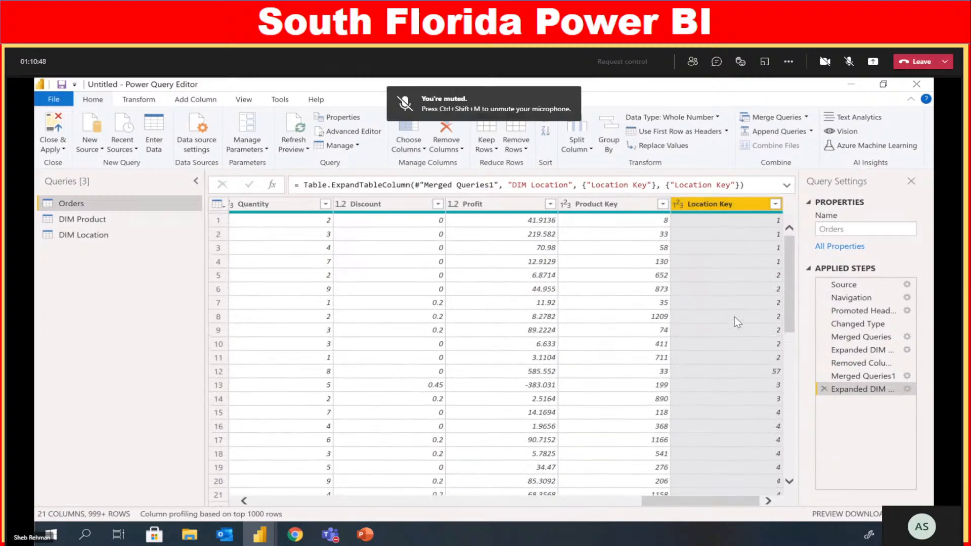
# Remove the Country, City, State, Postal Code and Region columns from the Orders query
pyautogui.moveTo(730, 501); pyautogui.dragTo(526, 515)
pyautogui.click(594, 210)
pyautogui.keyDown('shift'); pyautogui.click(376, 204); pyautogui.keyUp('shift')
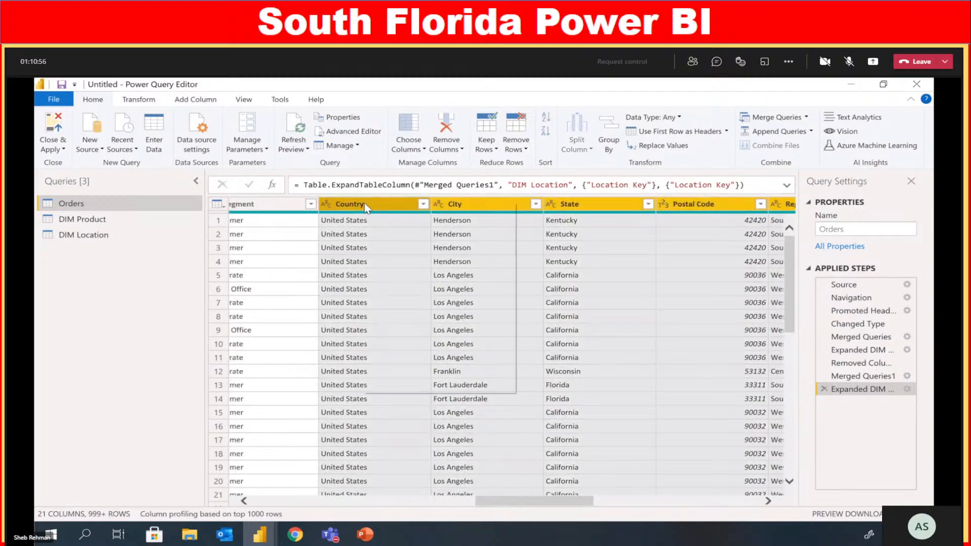
pyautogui.rightClick(365, 203)
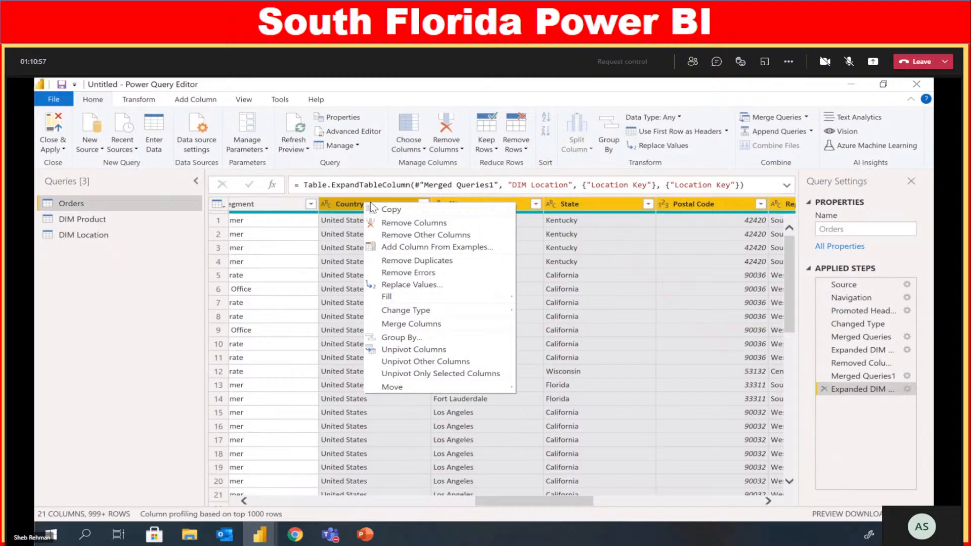
pyautogui.click(410, 221)
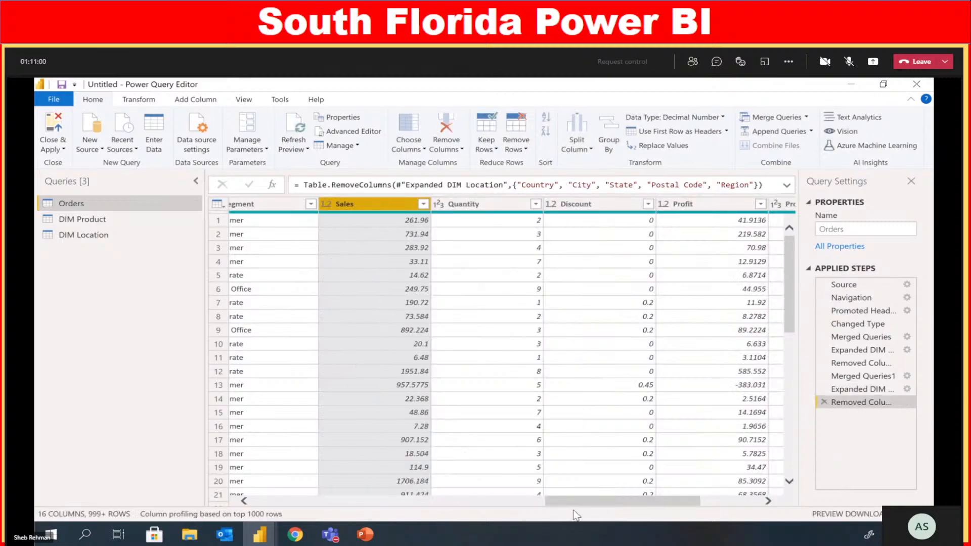
# Examine the full list of distinct values in the Segment column of Orders without applying a filter
pyautogui.moveTo(604, 501); pyautogui.dragTo(629, 512)
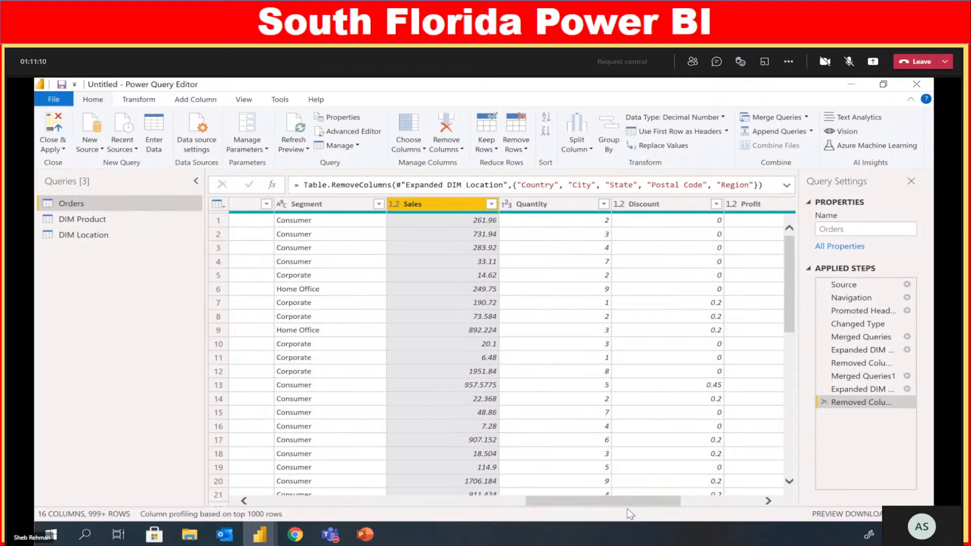
pyautogui.moveTo(626, 506); pyautogui.dragTo(581, 509)
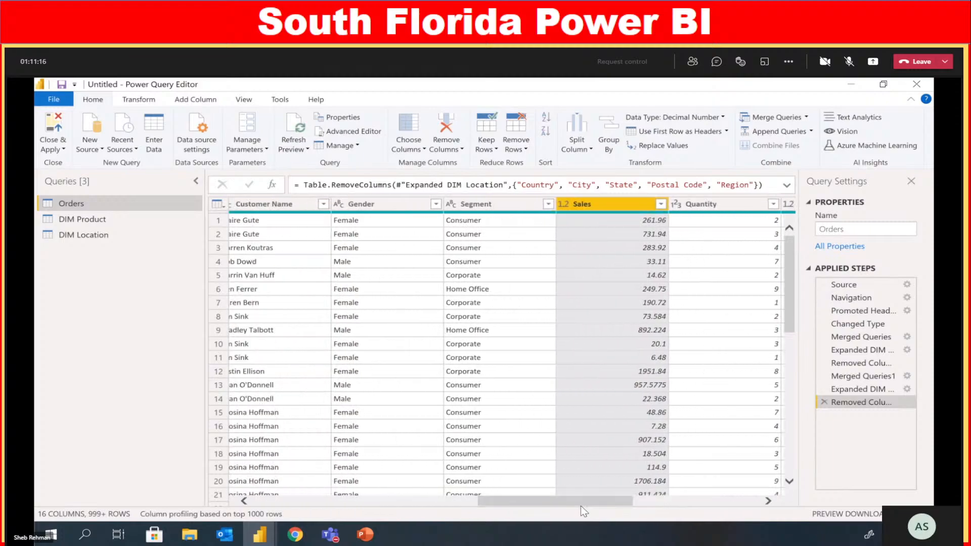
pyautogui.moveTo(577, 499); pyautogui.dragTo(539, 497)
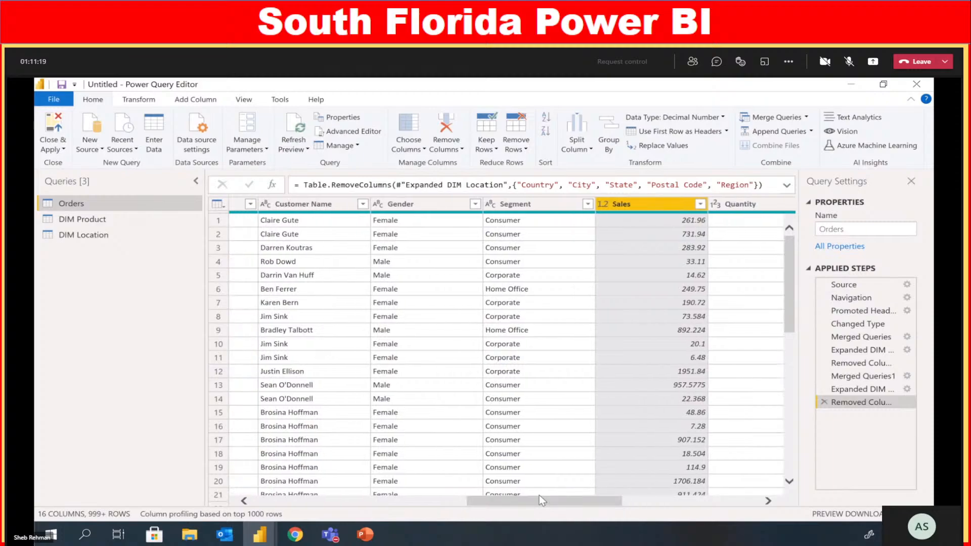
pyautogui.click(542, 208)
pyautogui.click(445, 207)
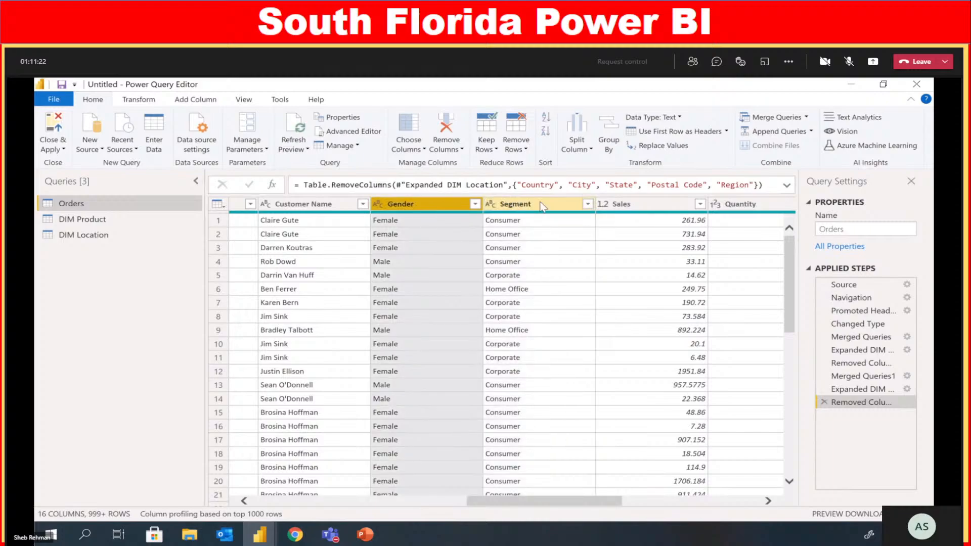
pyautogui.click(547, 202)
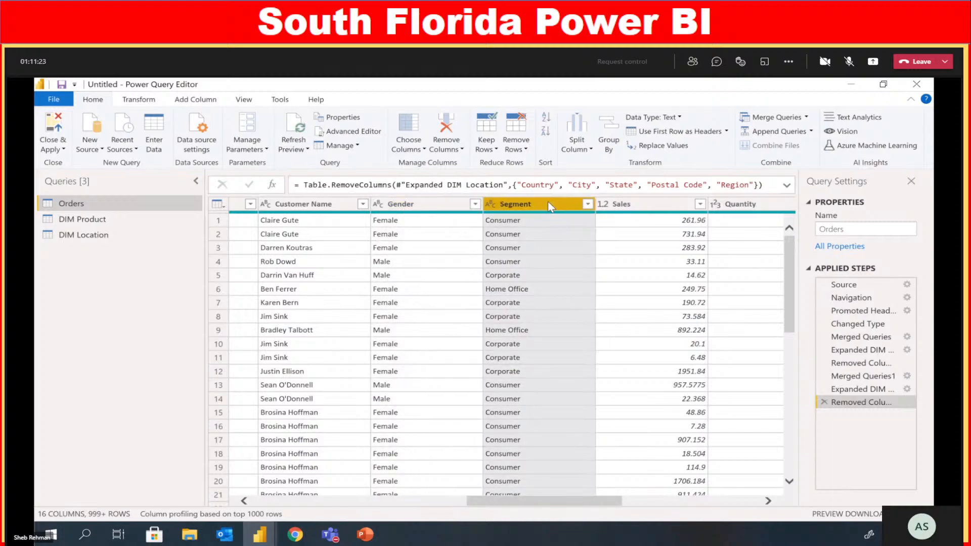
pyautogui.click(588, 205)
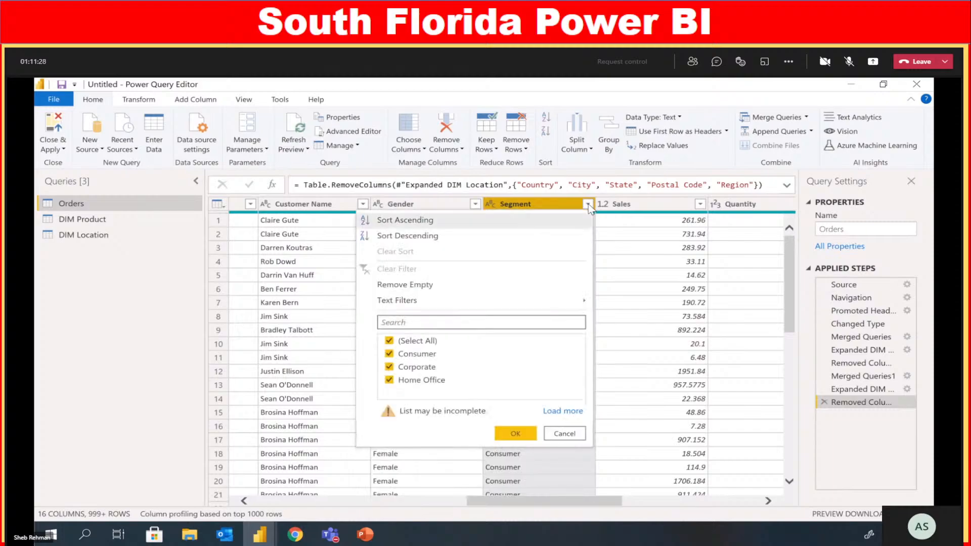
pyautogui.click(562, 411)
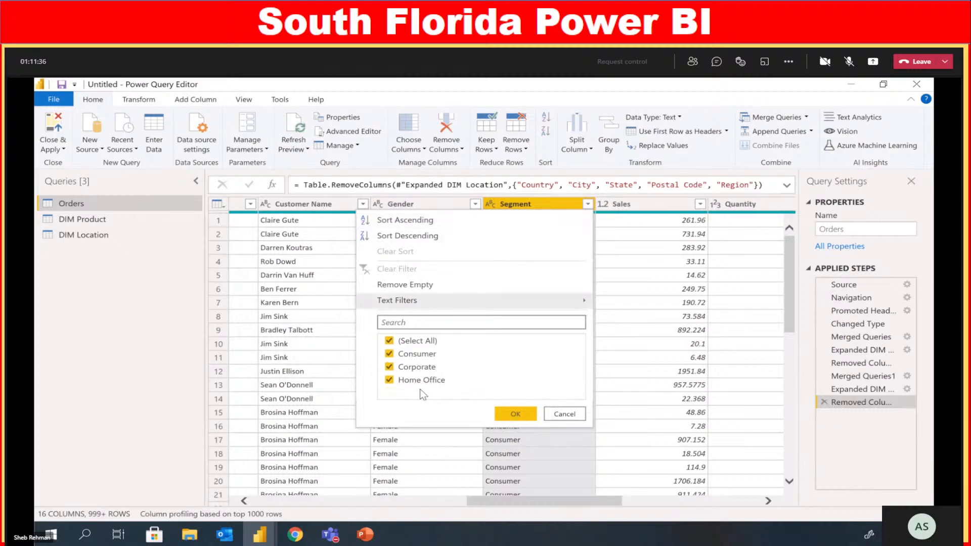
pyautogui.click(565, 414)
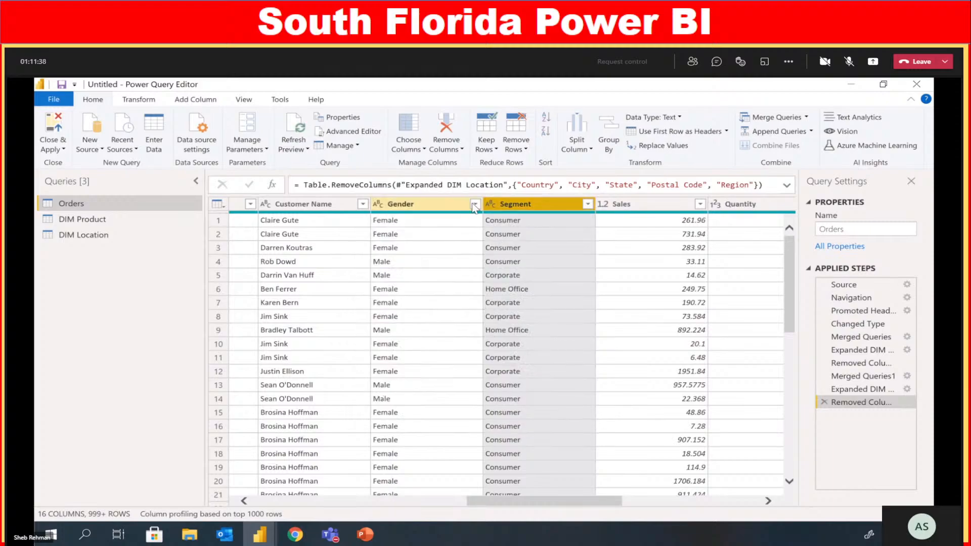
# Examine the full list of distinct values in the Gender column without applying a filter
pyautogui.click(476, 205)
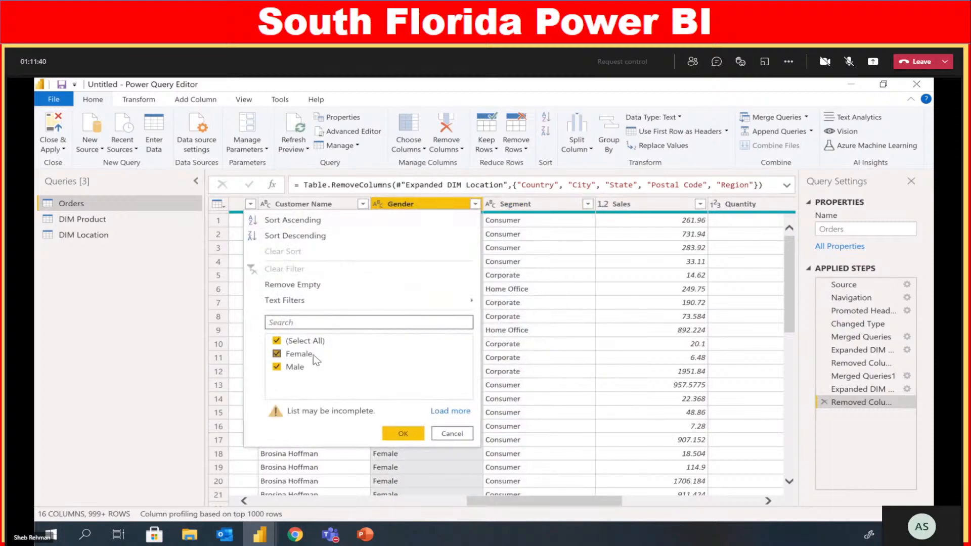
pyautogui.click(451, 411)
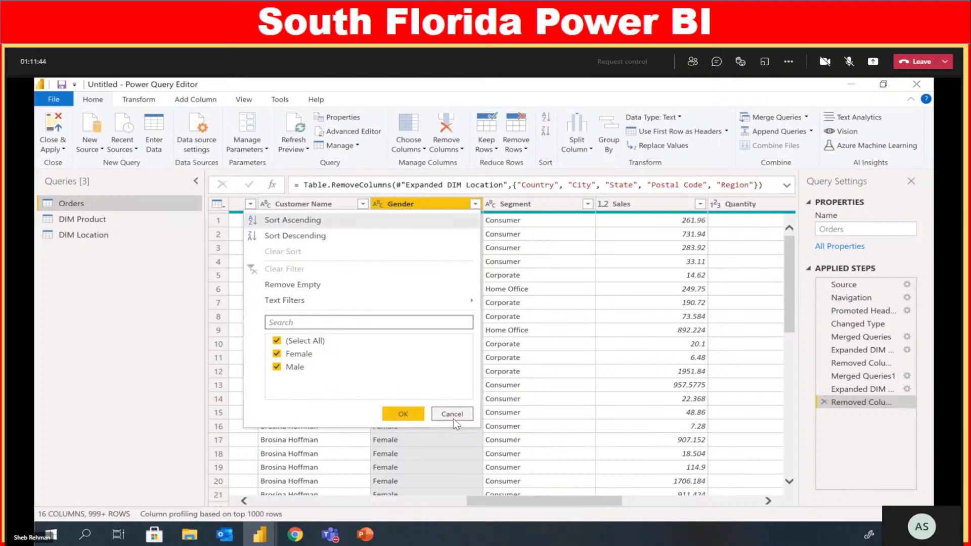
pyautogui.click(453, 415)
# Review the Customer ID, Customer Name, Gender and Segment columns in Orders as candidates for another dimension
pyautogui.click(524, 201)
pyautogui.click(435, 212)
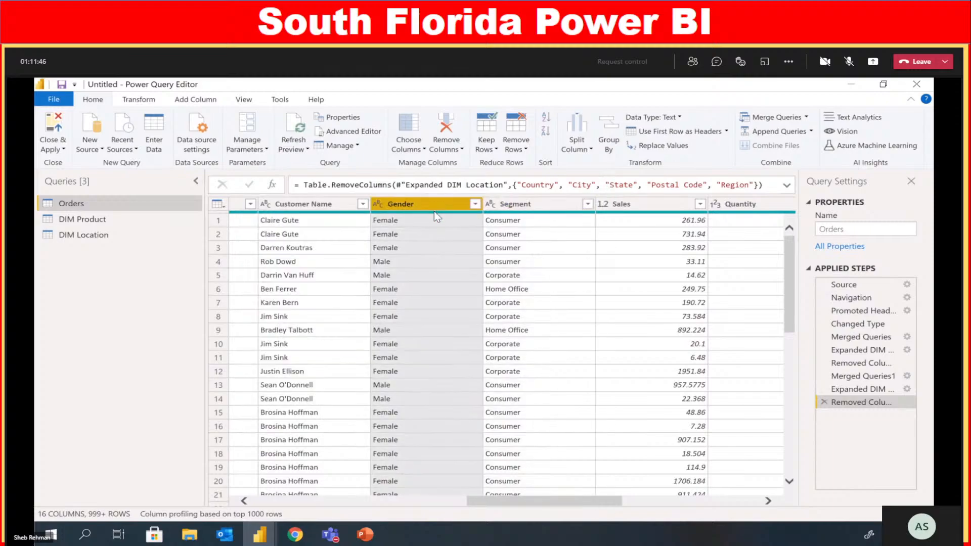
pyautogui.keyDown('ctrl'); pyautogui.click(516, 208); pyautogui.keyUp('ctrl')
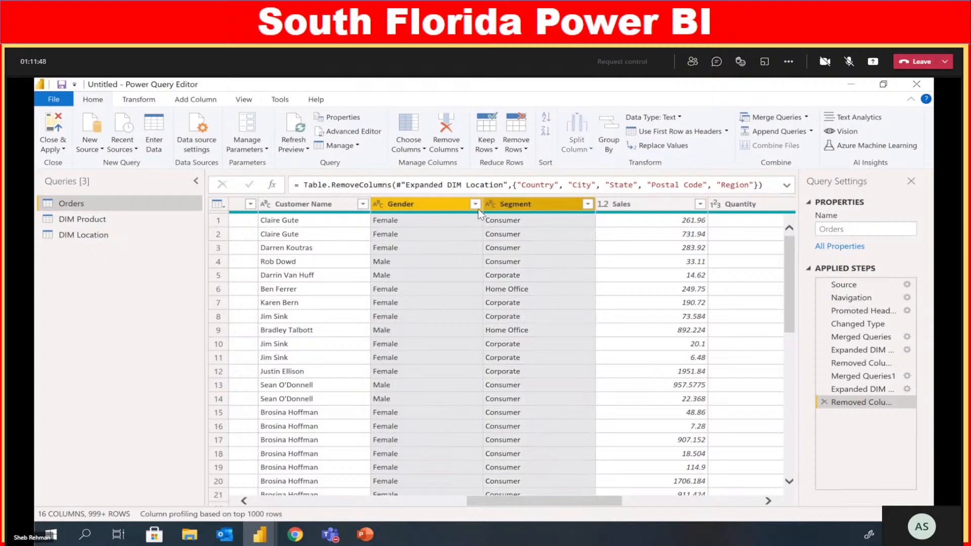
pyautogui.click(439, 222)
pyautogui.moveTo(558, 424); pyautogui.dragTo(524, 428)
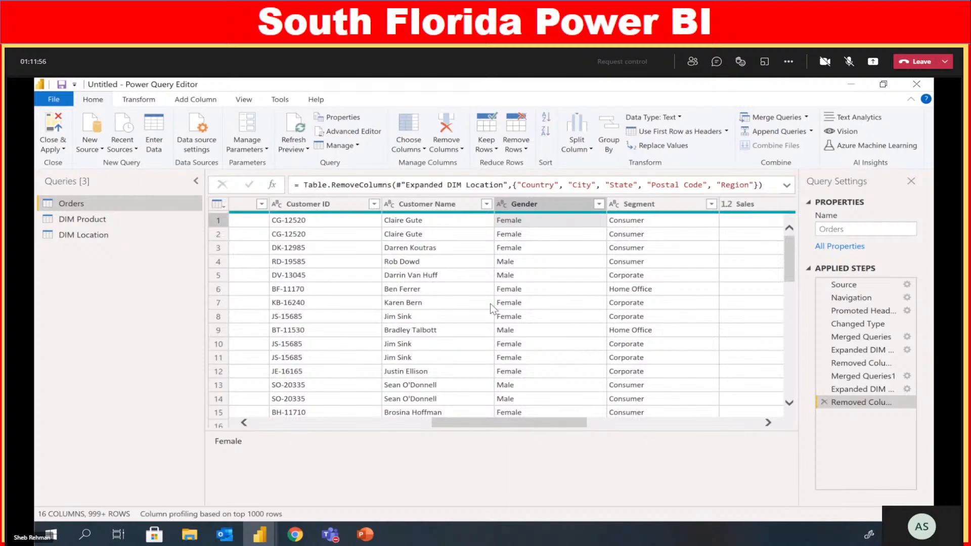
pyautogui.click(309, 204)
pyautogui.click(428, 204)
pyautogui.click(545, 205)
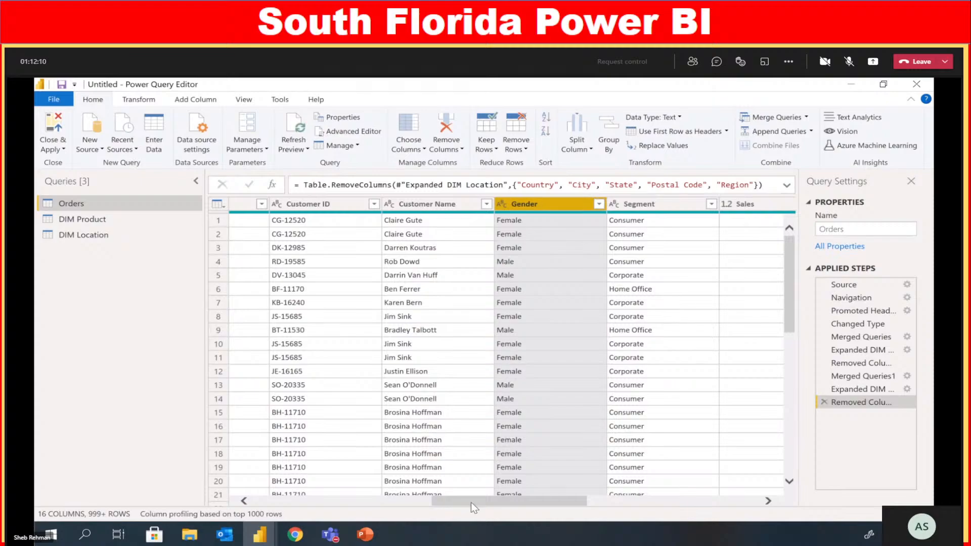
pyautogui.moveTo(503, 505); pyautogui.dragTo(494, 504)
pyautogui.moveTo(475, 503); pyautogui.dragTo(540, 503)
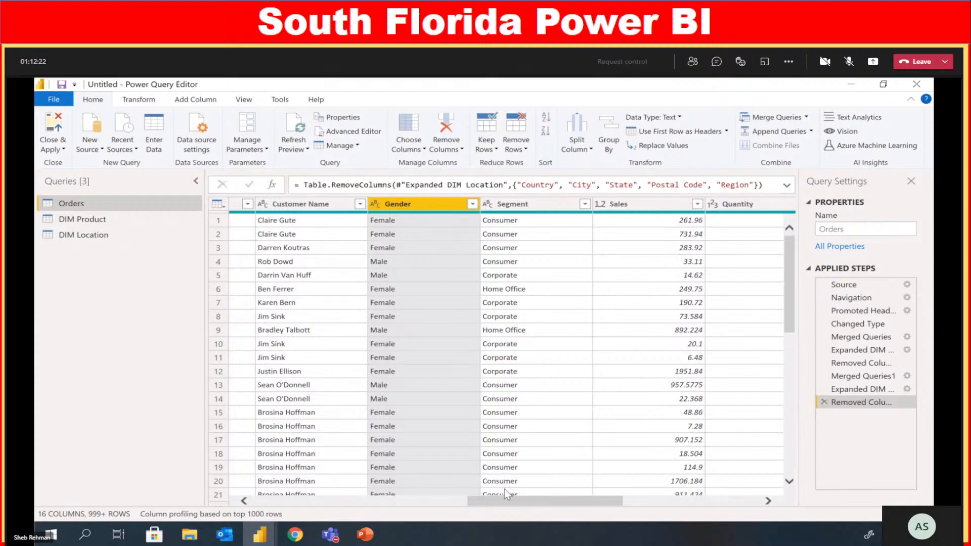
pyautogui.moveTo(508, 502); pyautogui.dragTo(506, 502)
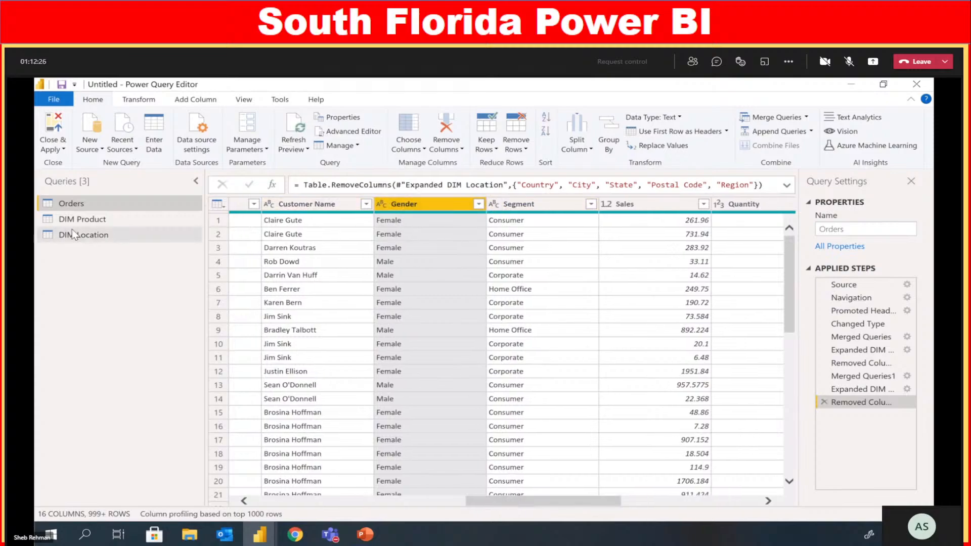
# Duplicate the Orders query and delete the copy's applied steps from Merged Queries through to the end
pyautogui.rightClick(108, 204)
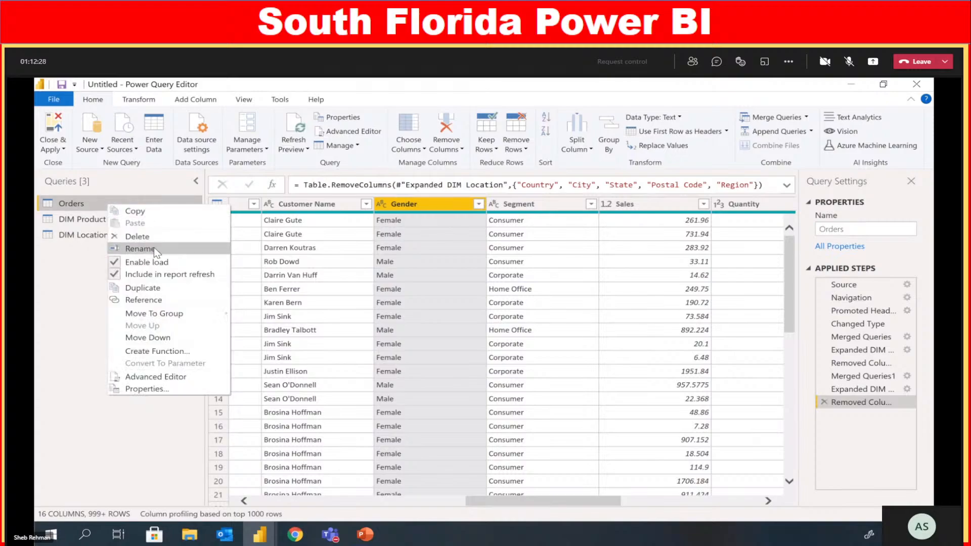
pyautogui.click(168, 287)
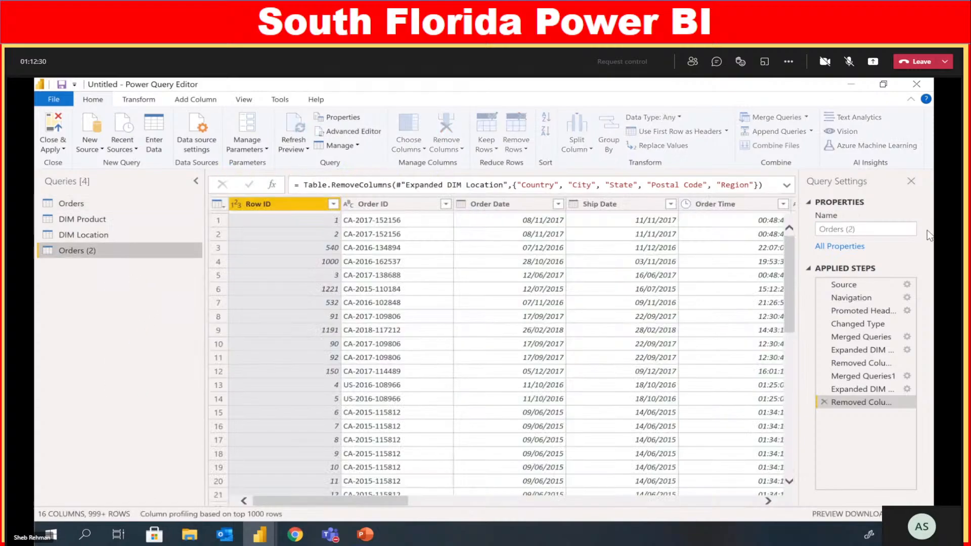
pyautogui.click(855, 338)
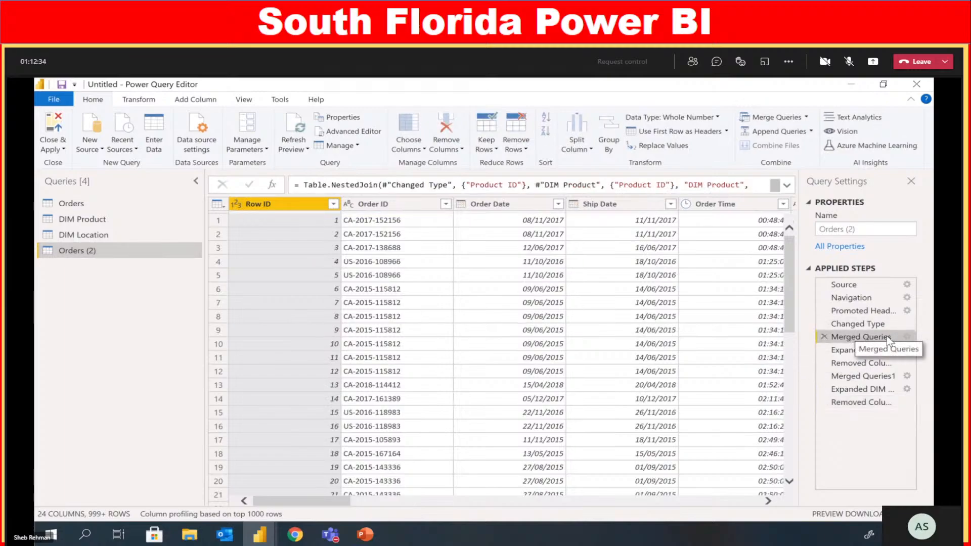
pyautogui.rightClick(860, 339)
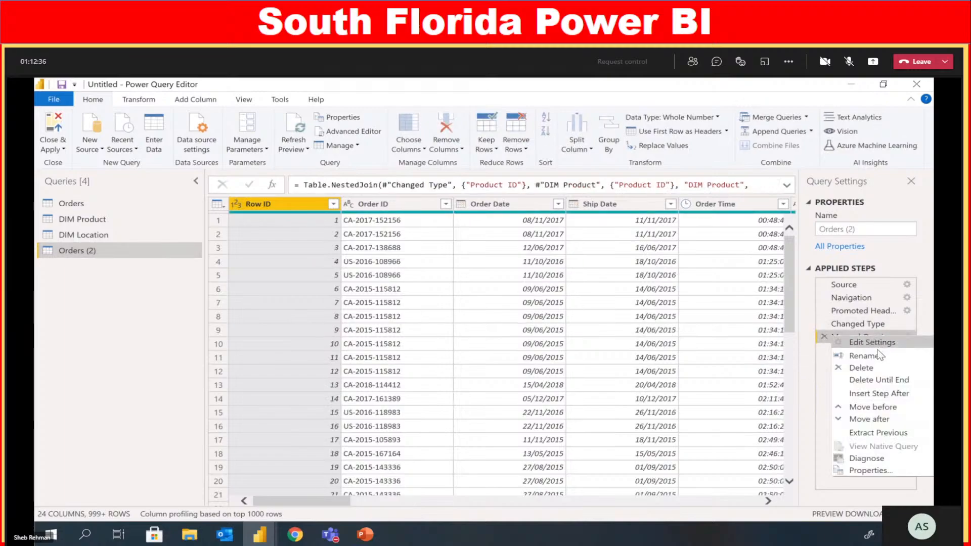
pyautogui.click(880, 379)
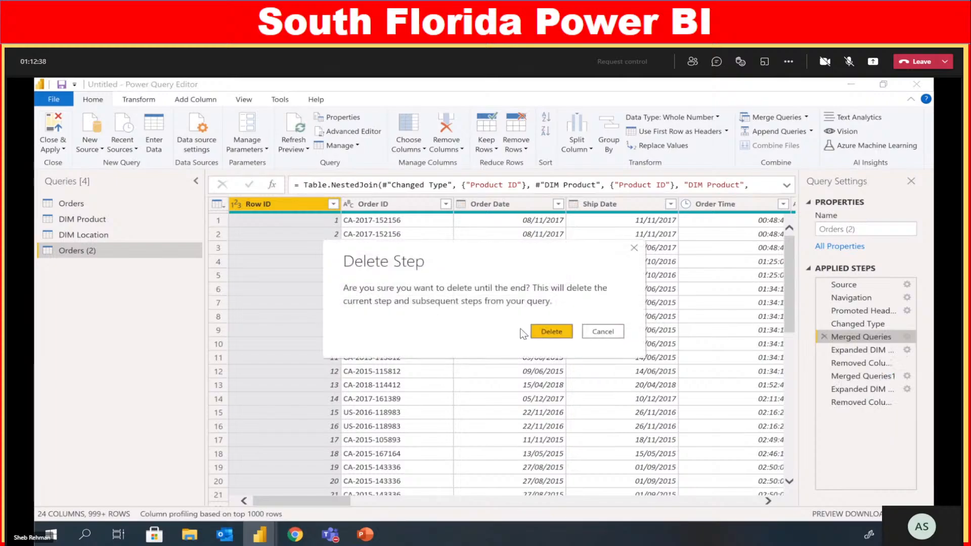
pyautogui.click(555, 332)
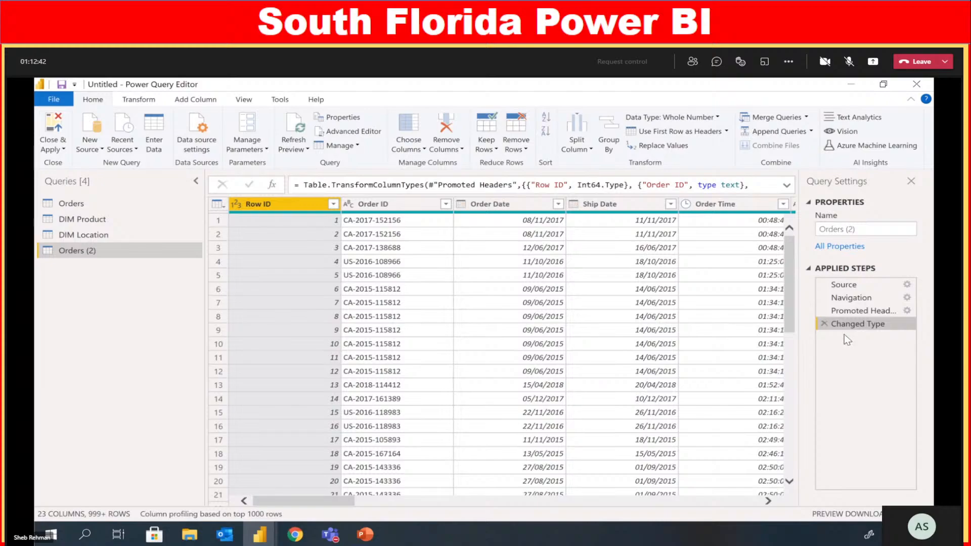
# Keep only the Gender and Segment columns in the duplicated Orders (2) query and remove duplicate rows
pyautogui.moveTo(295, 506); pyautogui.dragTo(418, 509)
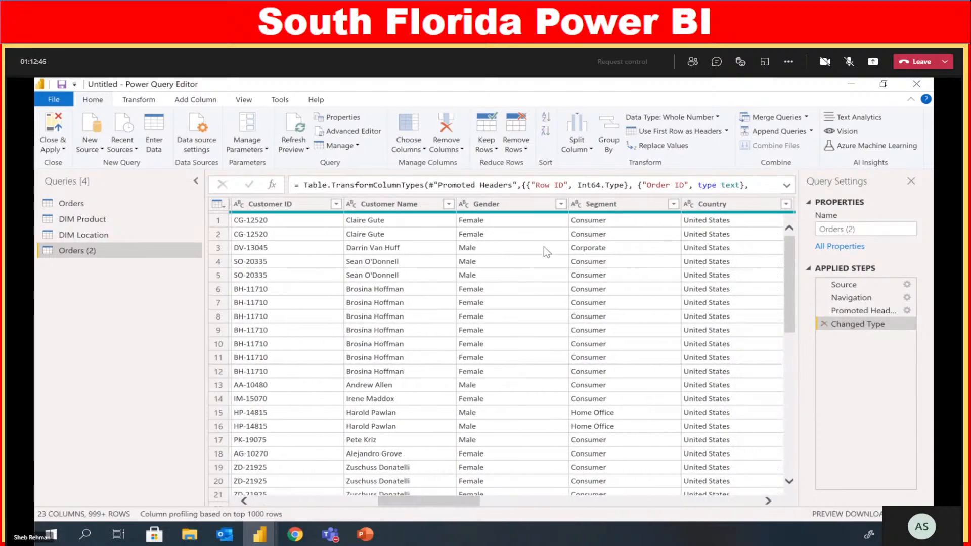
pyautogui.click(547, 208)
pyautogui.keyDown('ctrl'); pyautogui.click(620, 213); pyautogui.keyUp('ctrl')
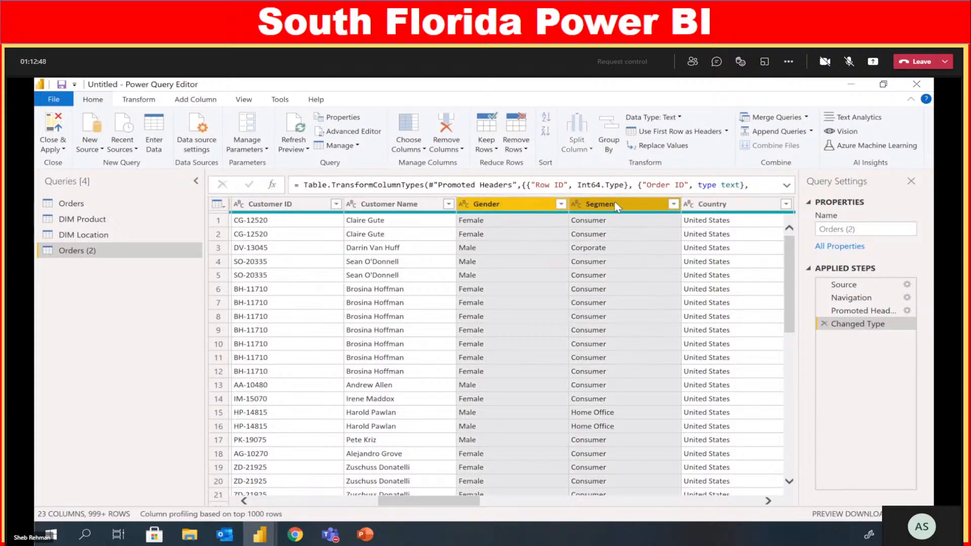
pyautogui.rightClick(615, 209)
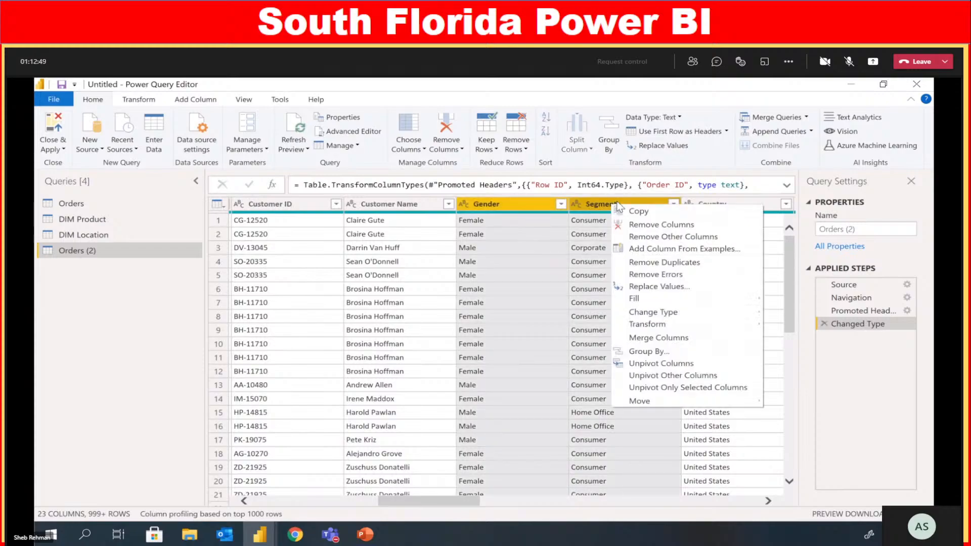
pyautogui.click(654, 238)
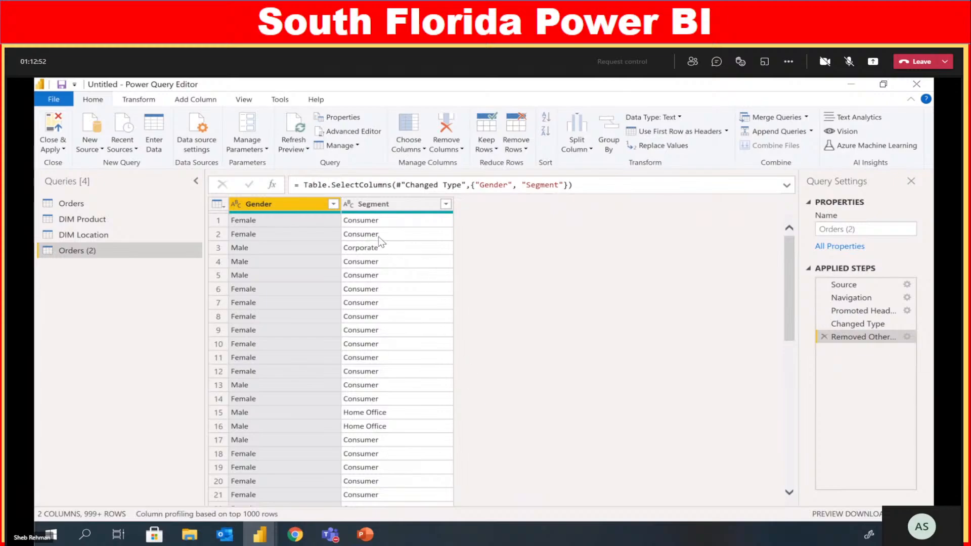
pyautogui.click(223, 206)
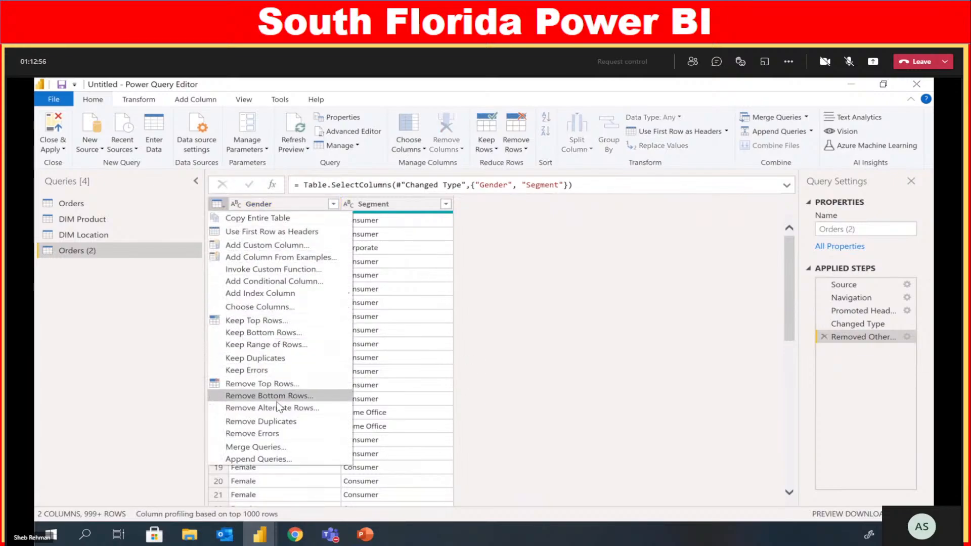
pyautogui.click(283, 425)
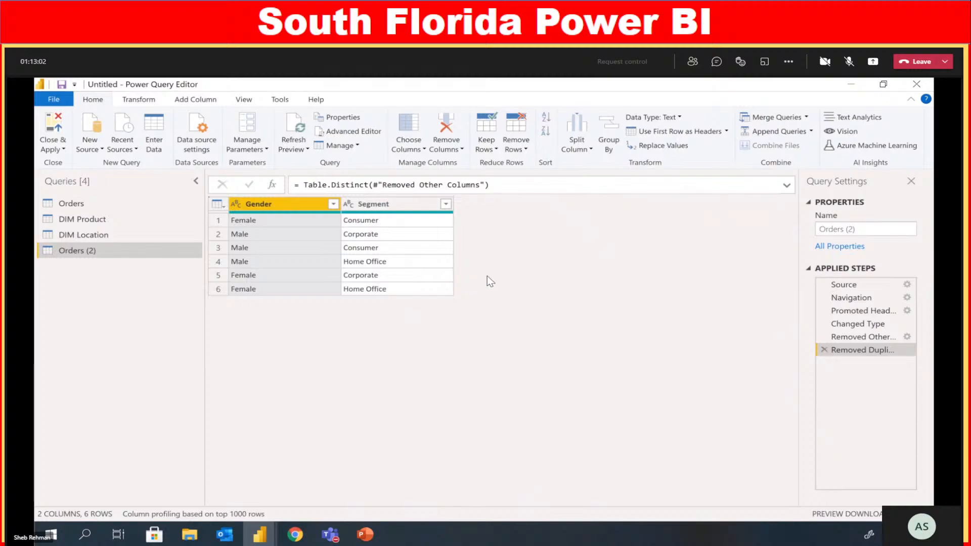
# Start a custom column in Orders (2) and name it GS
pyautogui.click(195, 101)
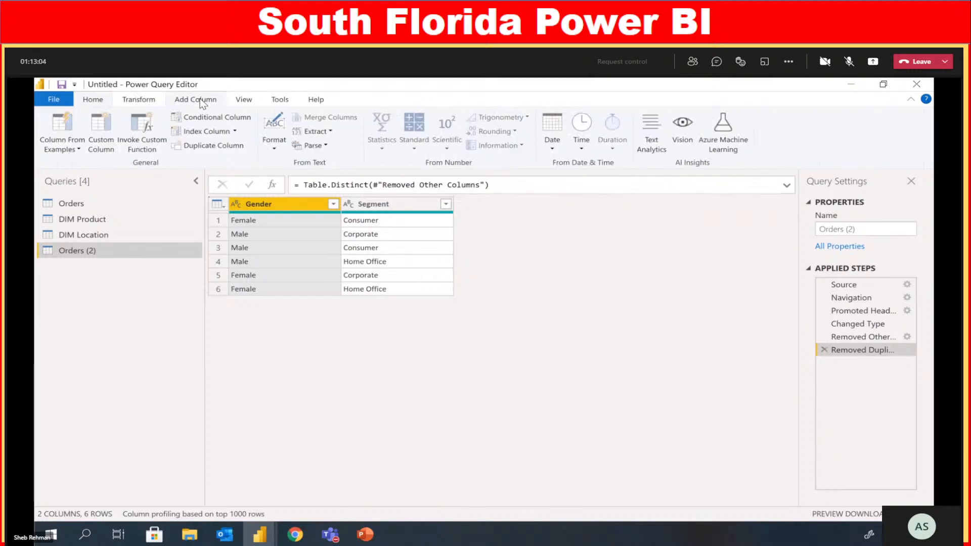
pyautogui.click(107, 141)
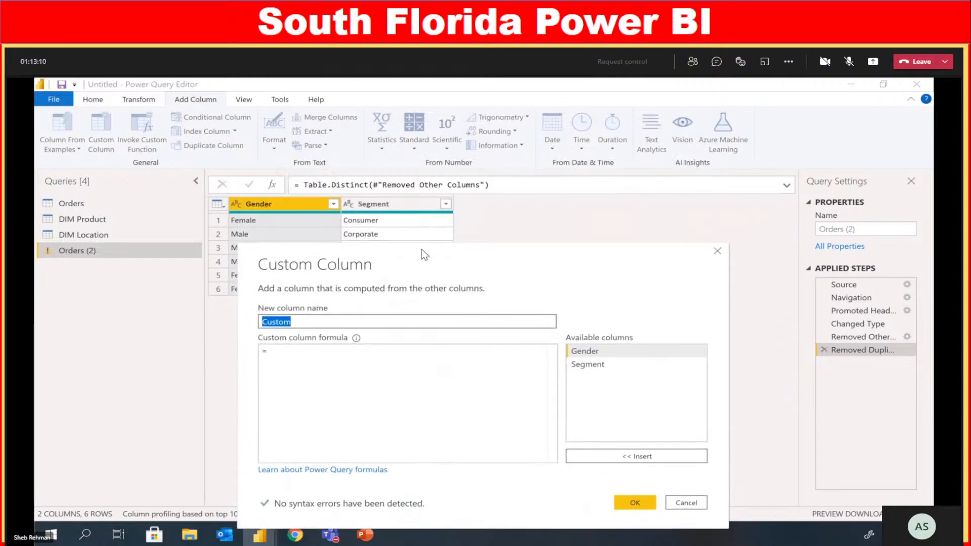
pyautogui.click(362, 350)
pyautogui.click(332, 320)
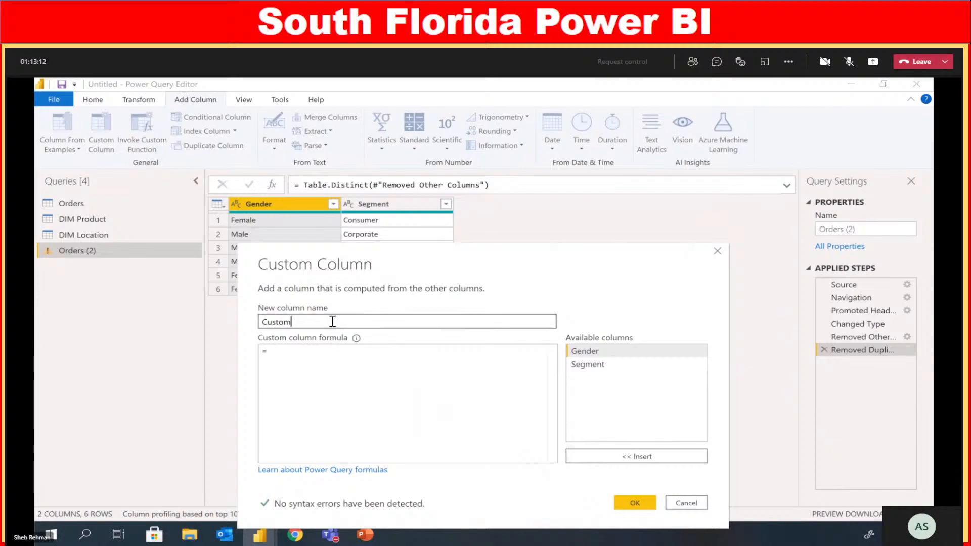
pyautogui.doubleClick(332, 320)
pyautogui.write('GS')
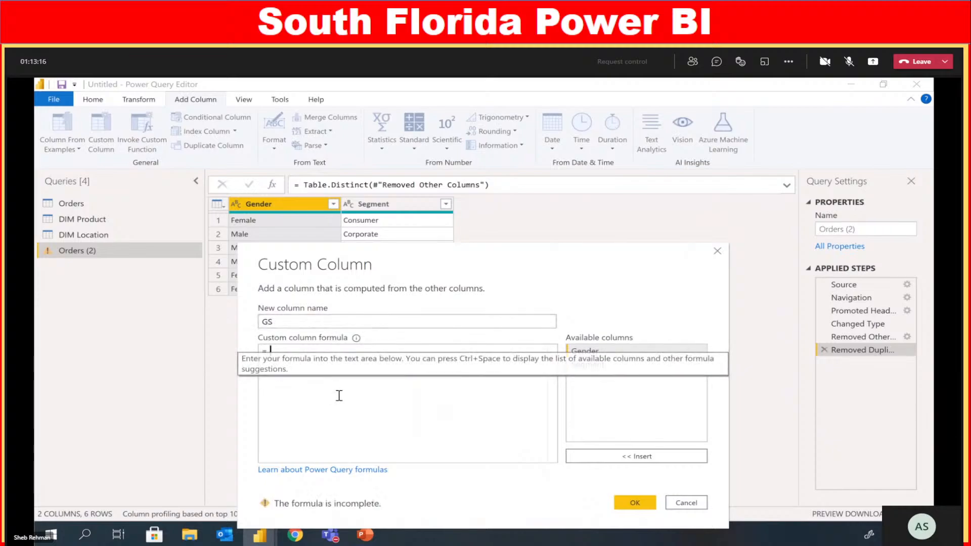
# Define the GS column's formula as [Gender]&"|"&[Segment], copy the formula for reuse, and create the column
pyautogui.click(336, 395)
pyautogui.doubleClick(600, 350)
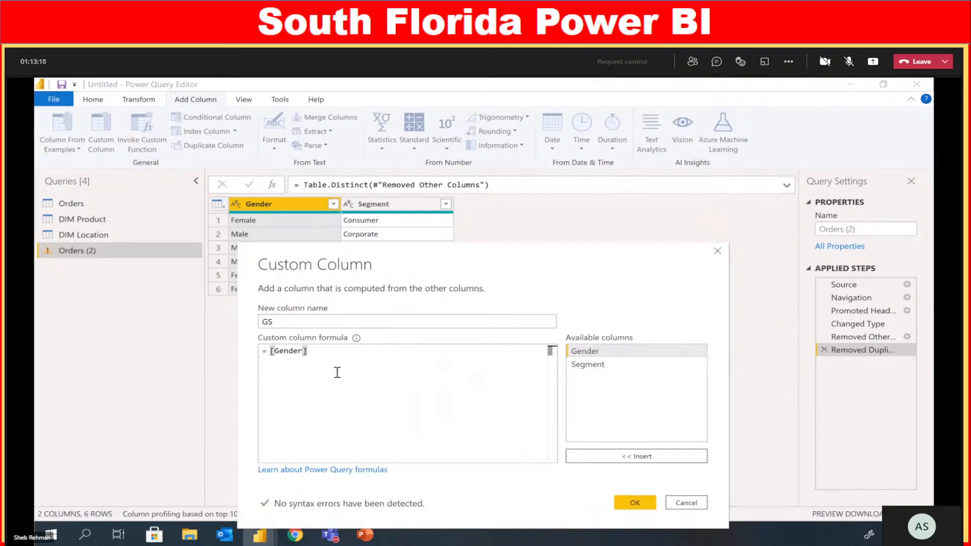
pyautogui.write('&"')
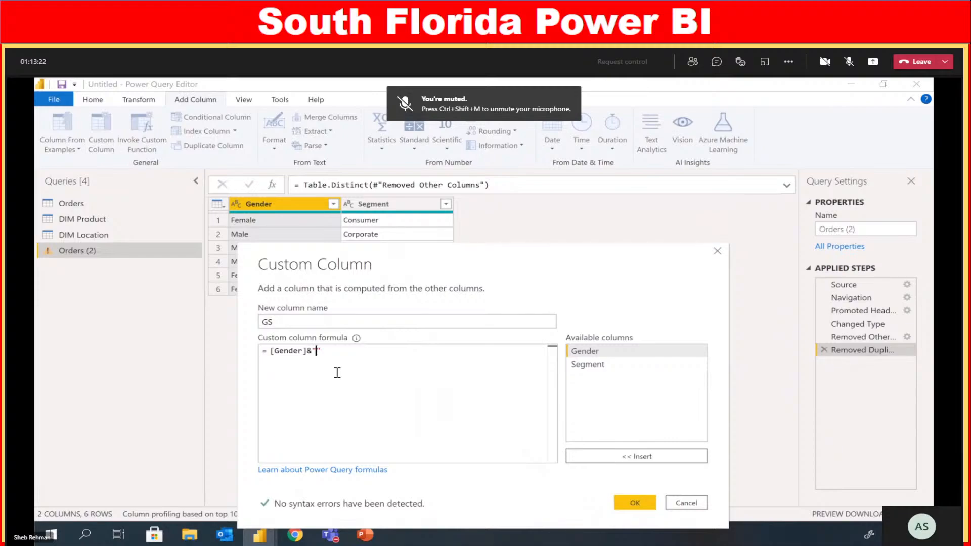
pyautogui.write('|"')
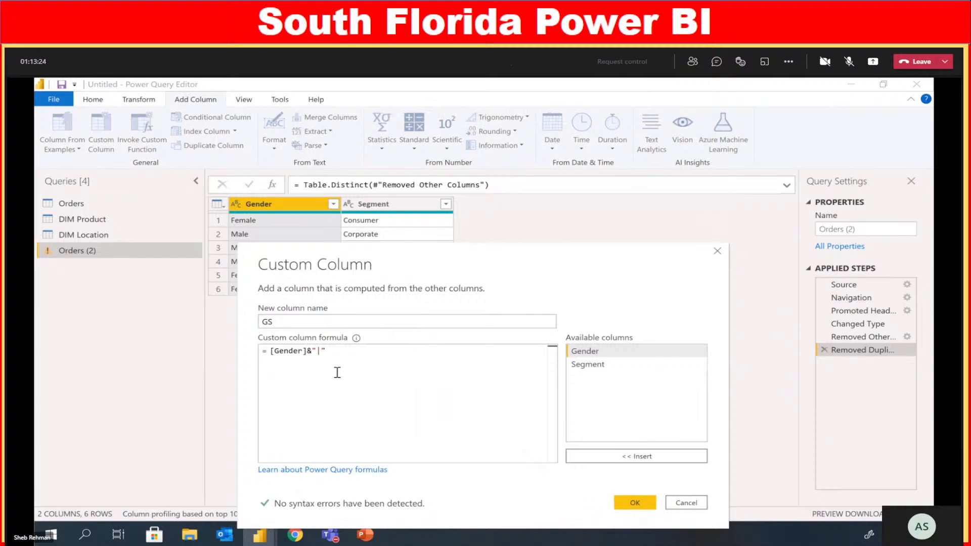
pyautogui.write('&')
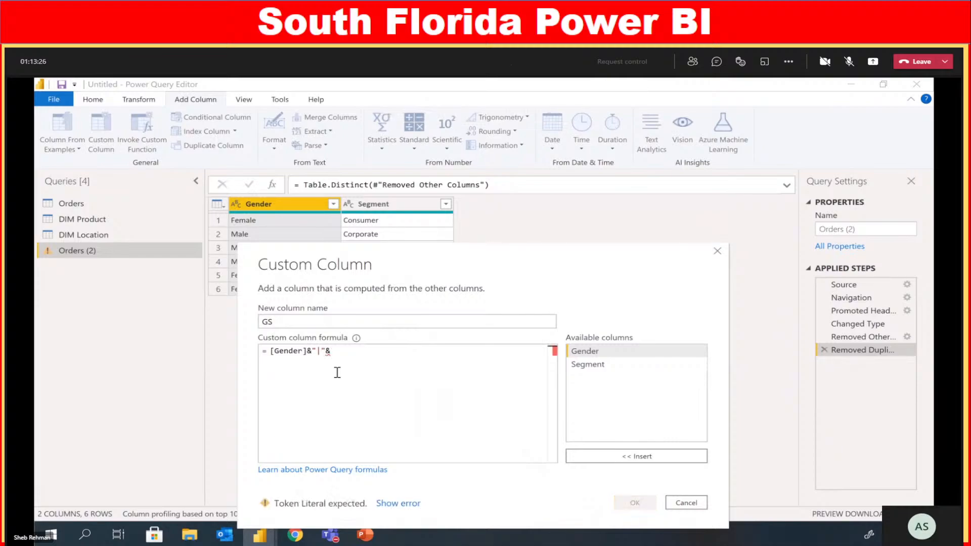
pyautogui.doubleClick(619, 366)
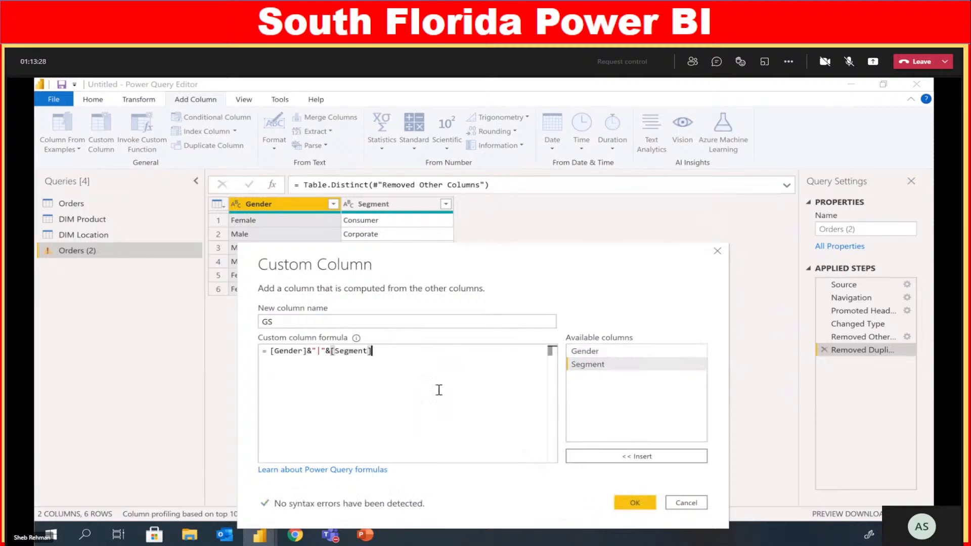
pyautogui.hotkey('ctrl', 'a')
pyautogui.hotkey('ctrl', 'c')
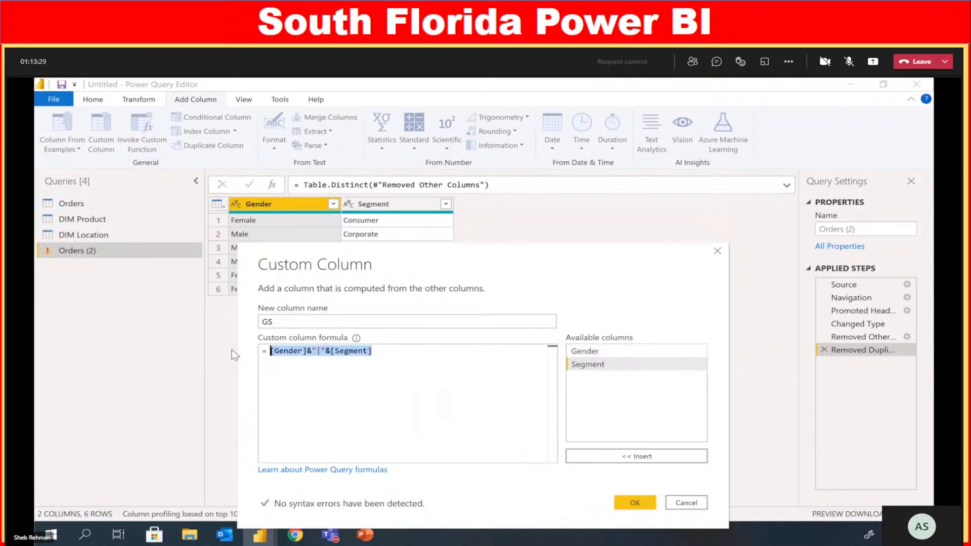
pyautogui.click(413, 350)
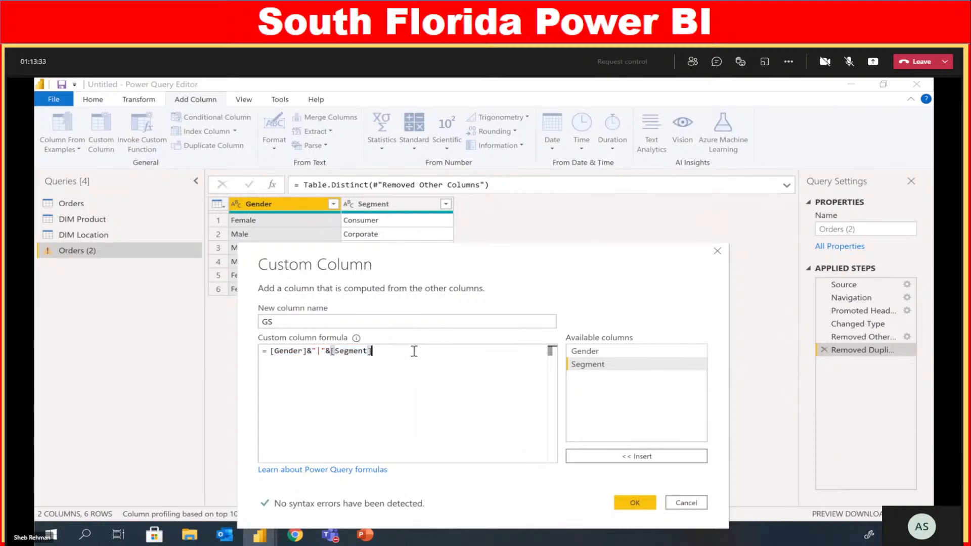
pyautogui.click(631, 503)
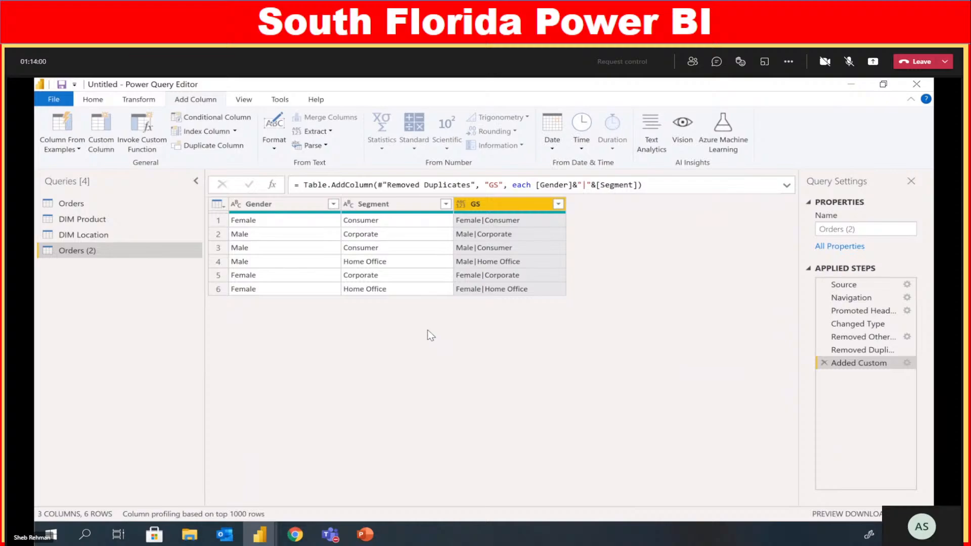
# Add an index column starting from 1 to Orders (2) and rename it Junk Key
pyautogui.click(217, 204)
pyautogui.moveTo(272, 294)
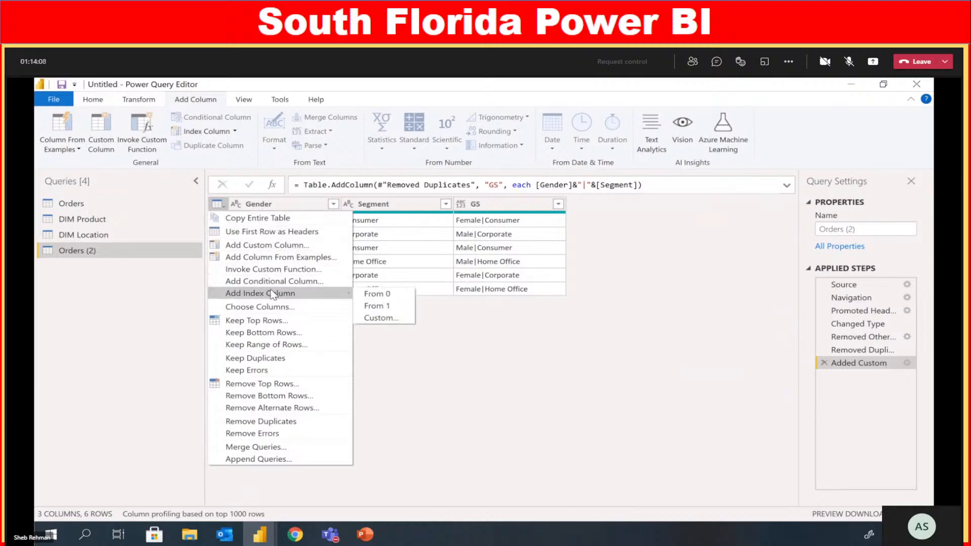
pyautogui.click(403, 311)
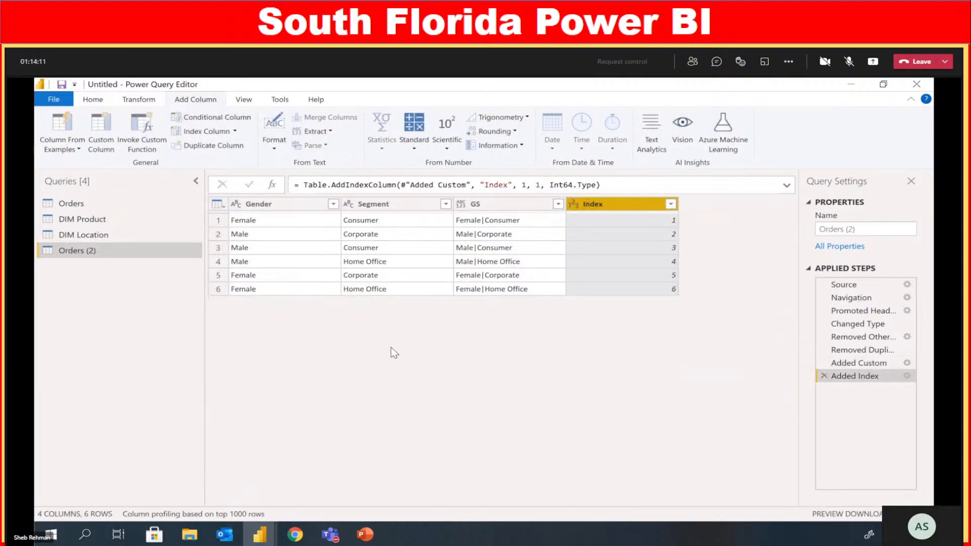
pyautogui.doubleClick(605, 205)
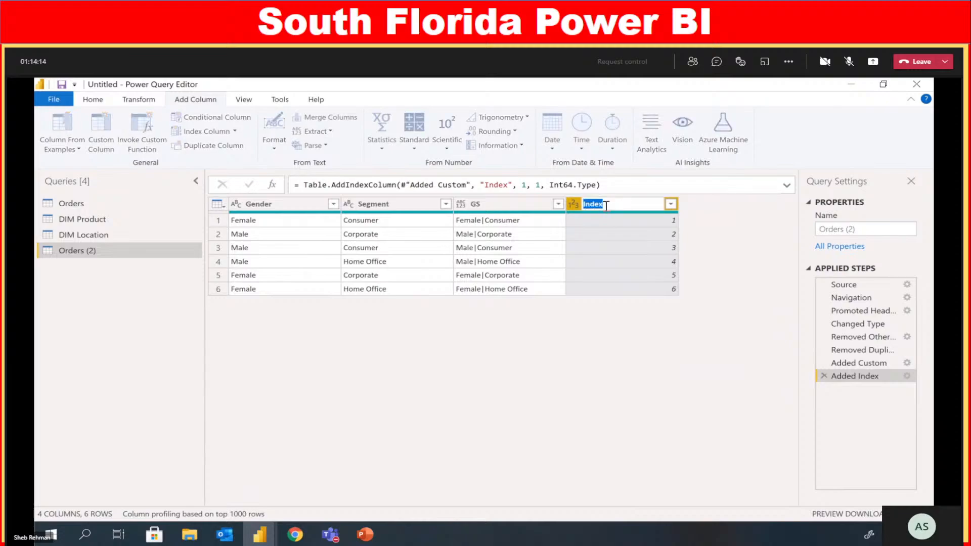
pyautogui.write('Junk Key')
pyautogui.press('Return')
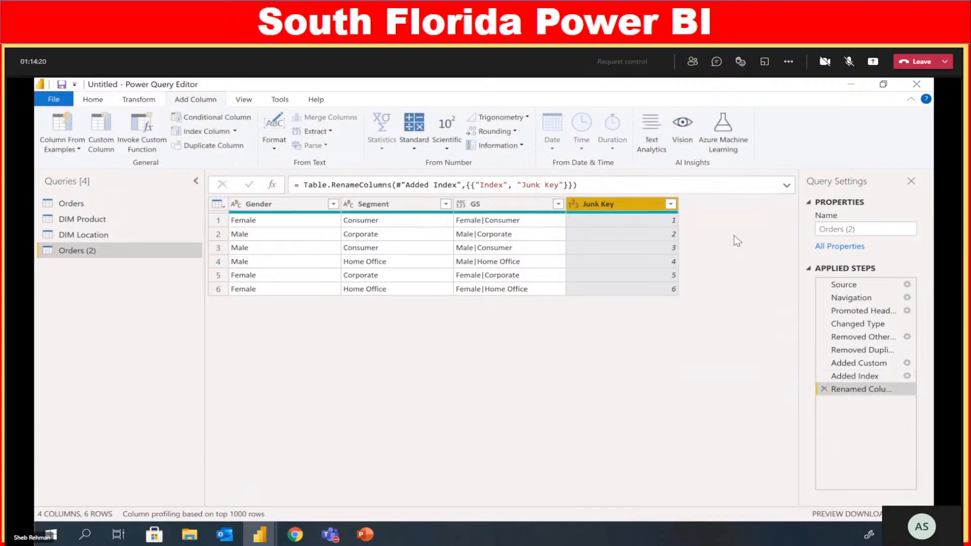
# Rename the Orders (2) query as DIM Junk
pyautogui.click(867, 232)
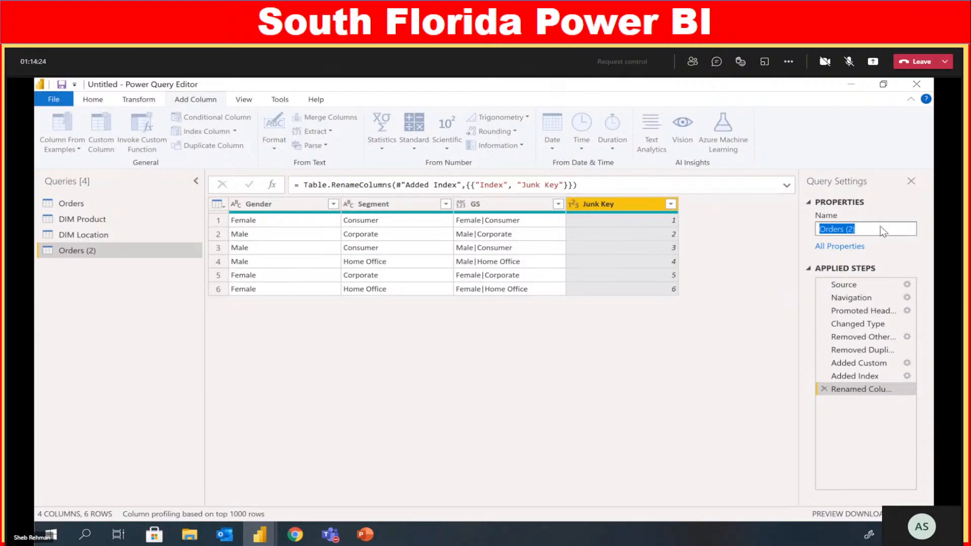
pyautogui.write('DIM Junk')
pyautogui.press('Return')
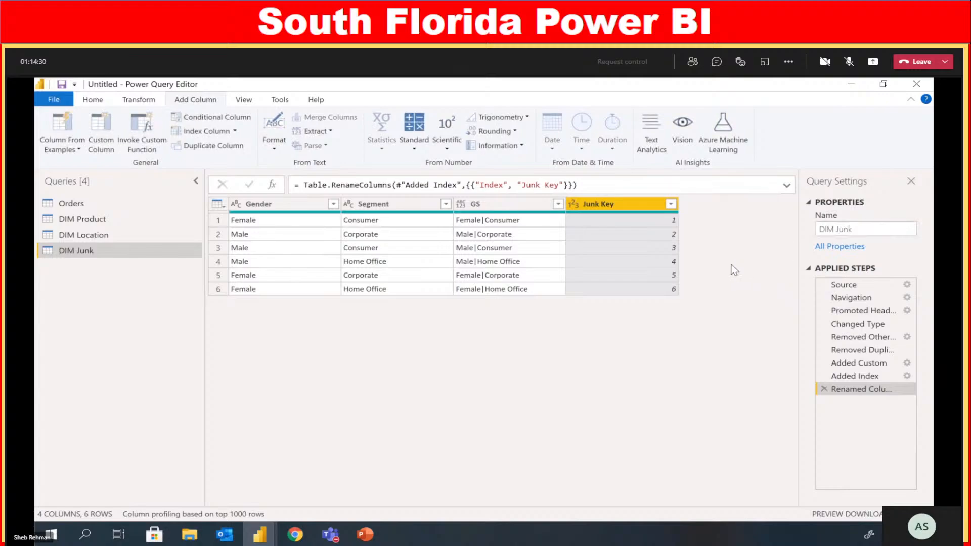
# Add a custom column named GS to the Orders query using the copied formula [Gender]&"|"&[Segment]
pyautogui.click(116, 203)
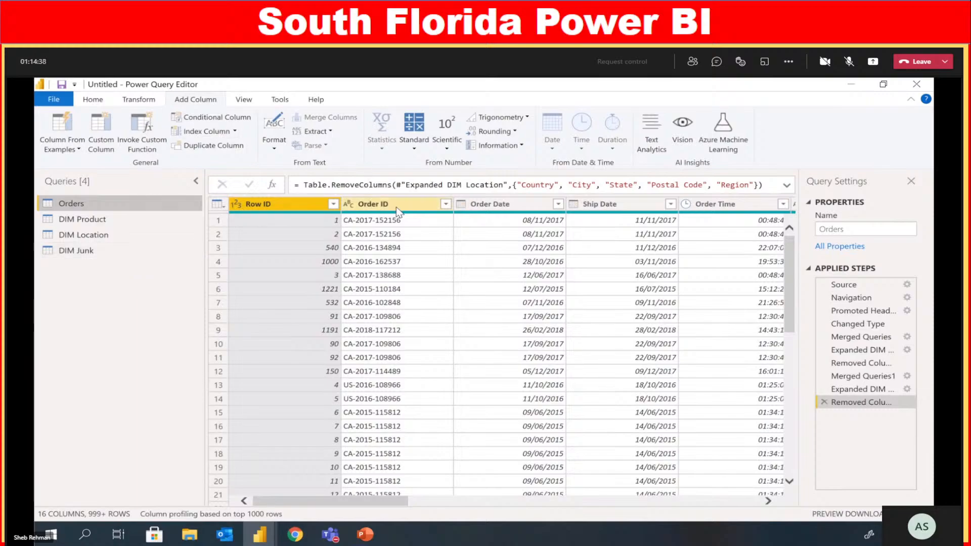
pyautogui.click(101, 145)
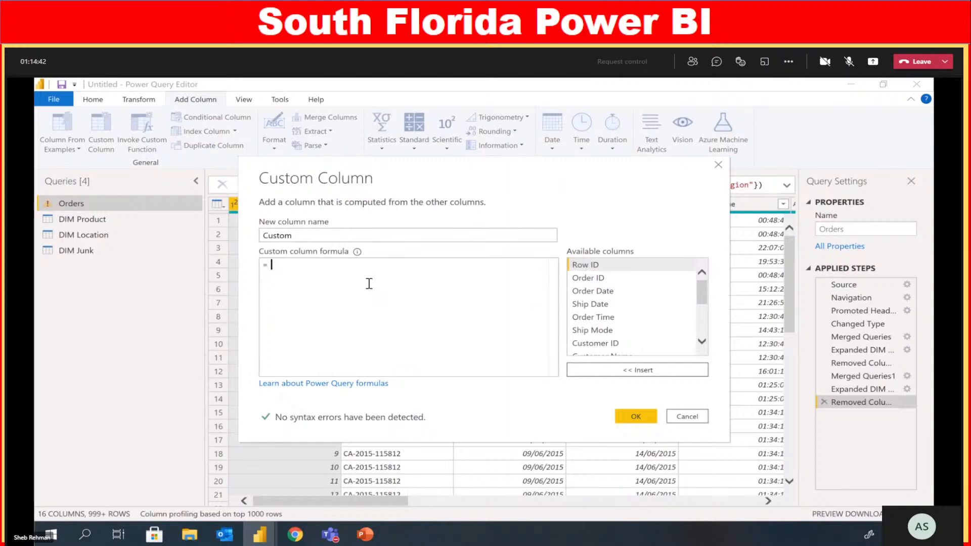
pyautogui.hotkey('ctrl', 'v')
pyautogui.moveTo(329, 232); pyautogui.dragTo(246, 235)
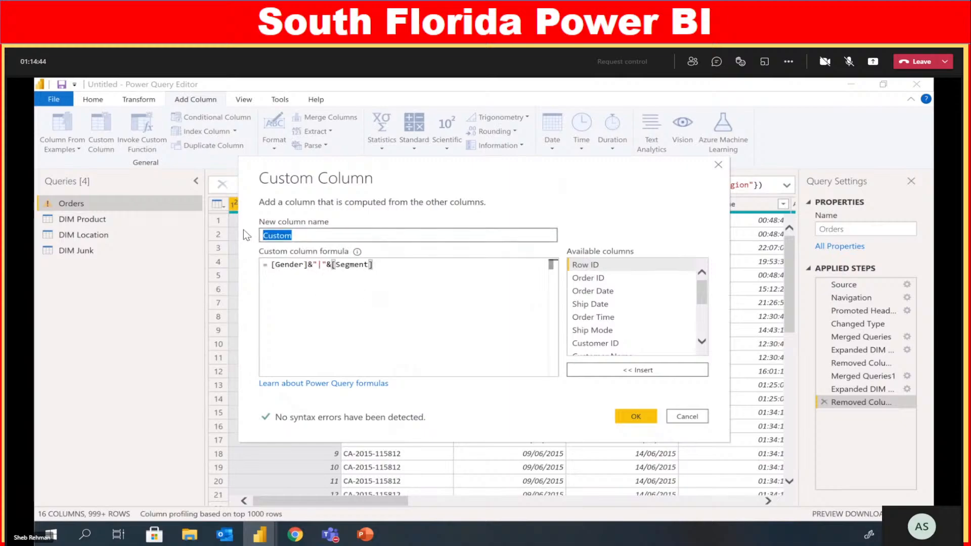
pyautogui.write('GS')
pyautogui.click(636, 417)
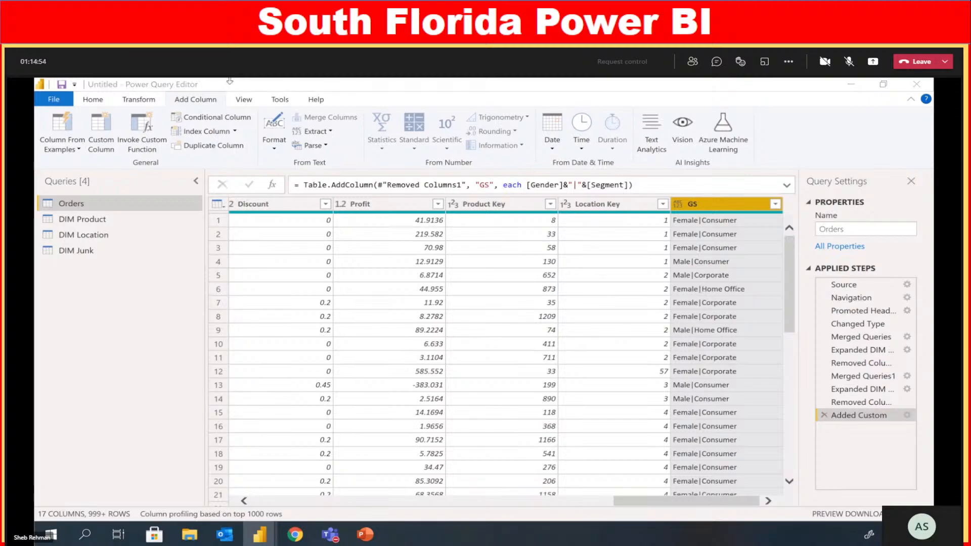
# Merge Orders with DIM Junk, matching the GS columns of both tables with a Left Outer join
pyautogui.click(93, 103)
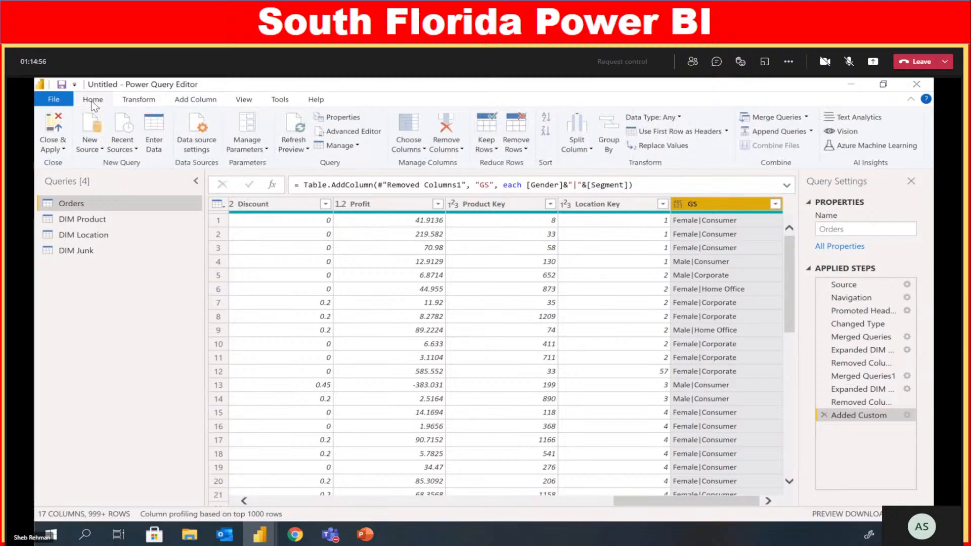
pyautogui.click(762, 117)
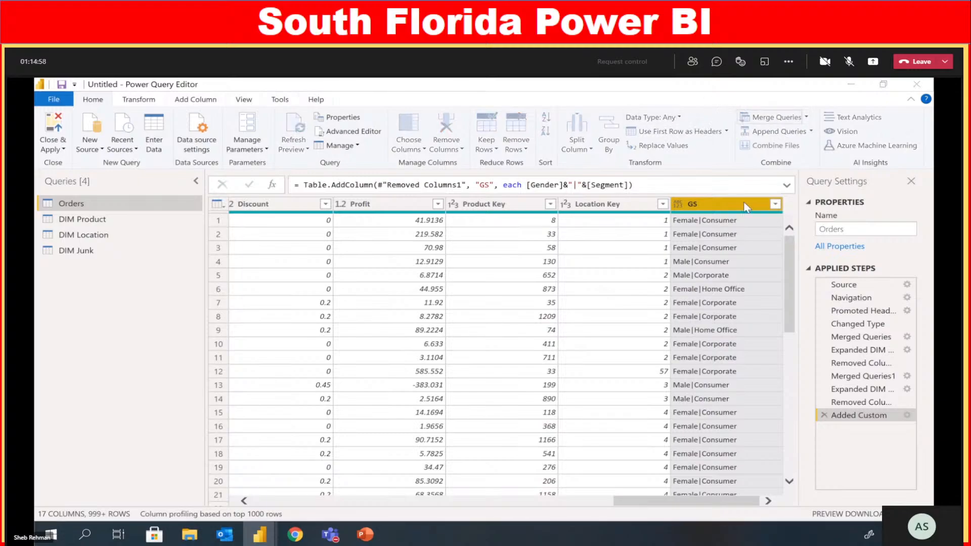
pyautogui.moveTo(438, 259); pyautogui.dragTo(676, 245)
pyautogui.click(677, 188)
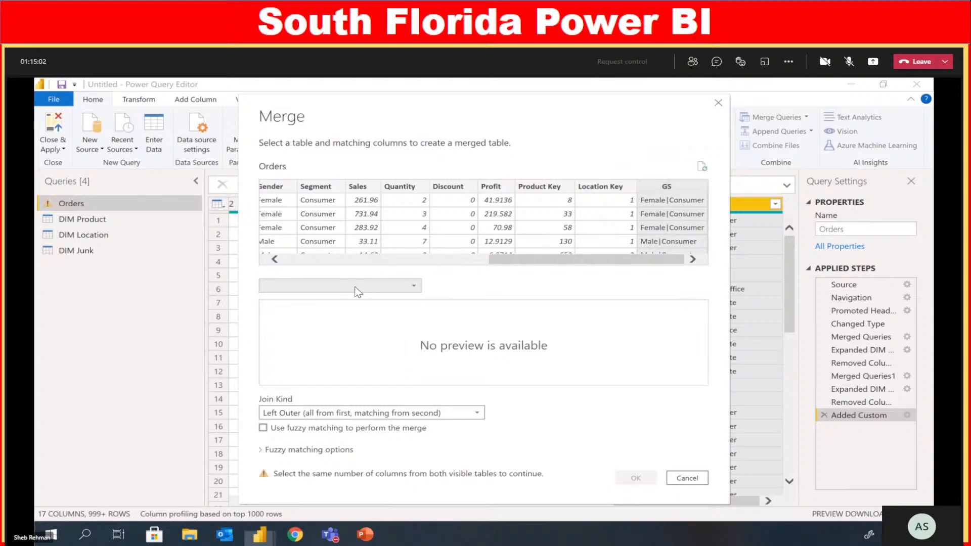
pyautogui.click(414, 286)
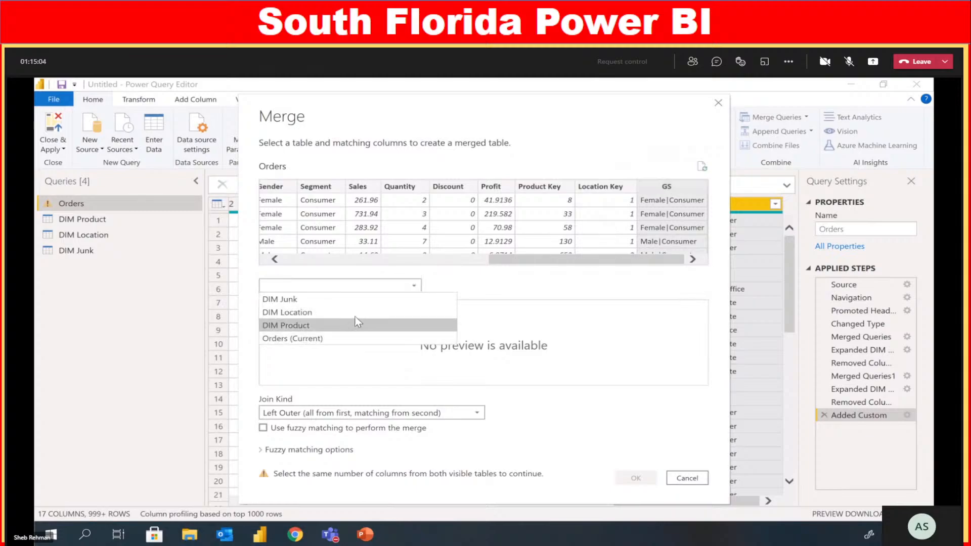
pyautogui.click(358, 300)
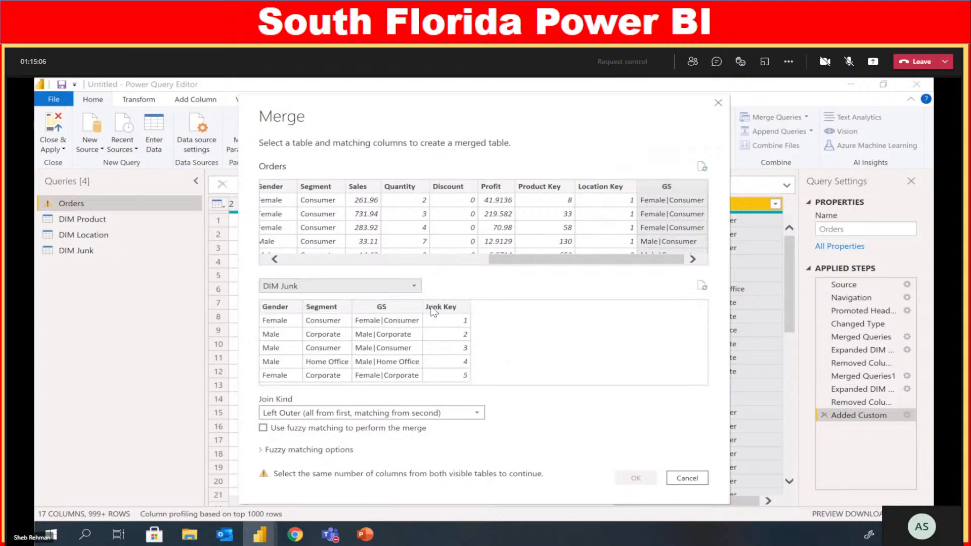
pyautogui.click(380, 307)
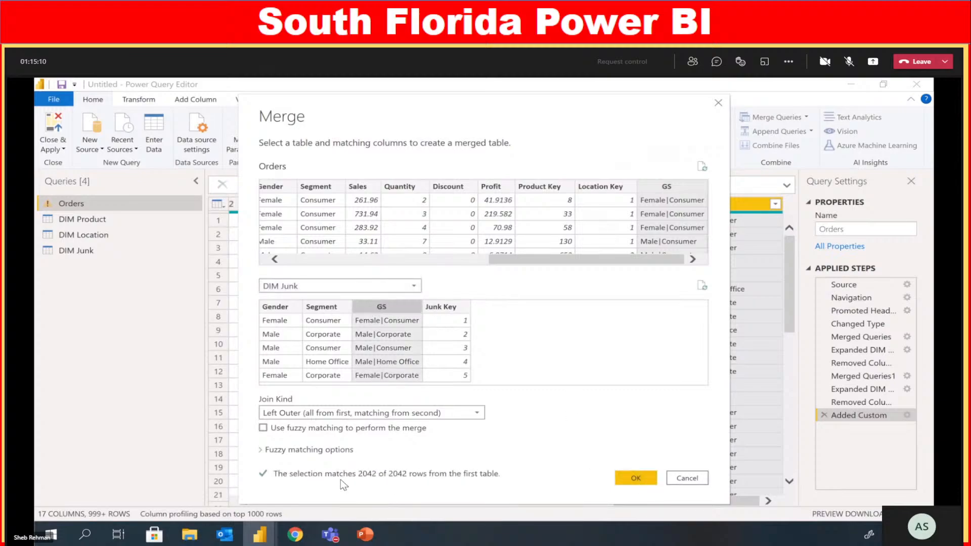
pyautogui.click(636, 479)
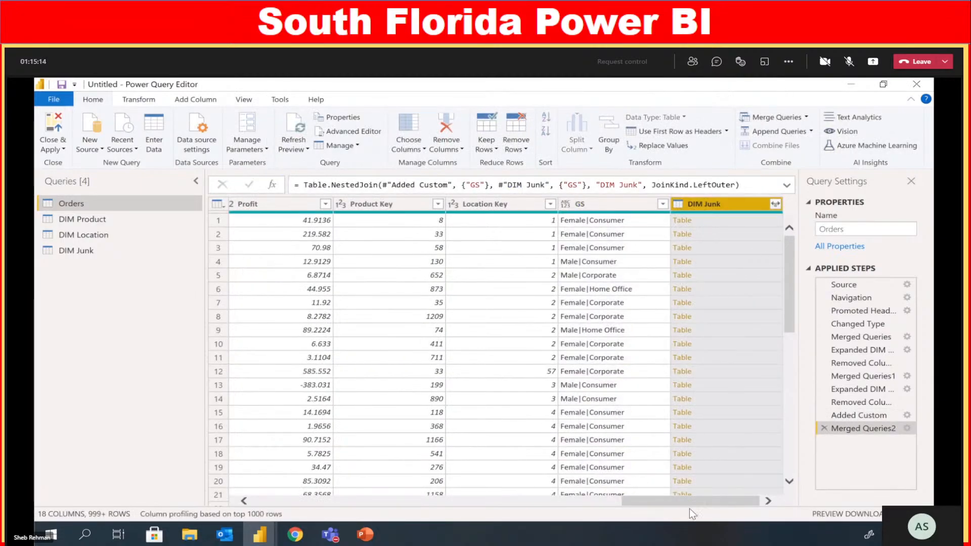
# Expand the merged DIM Junk column in Orders to bring in only Junk Key, without the original column name as prefix
pyautogui.click(777, 204)
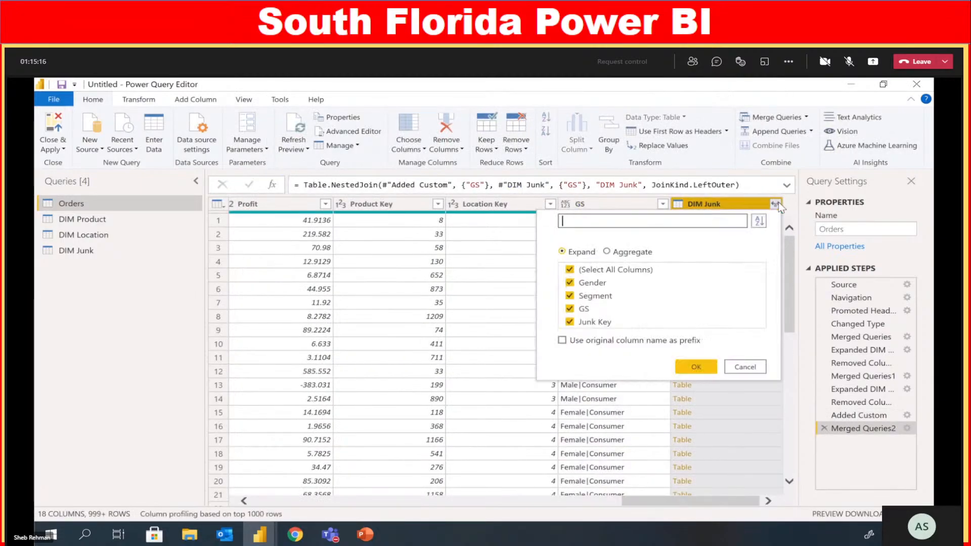
pyautogui.click(570, 270)
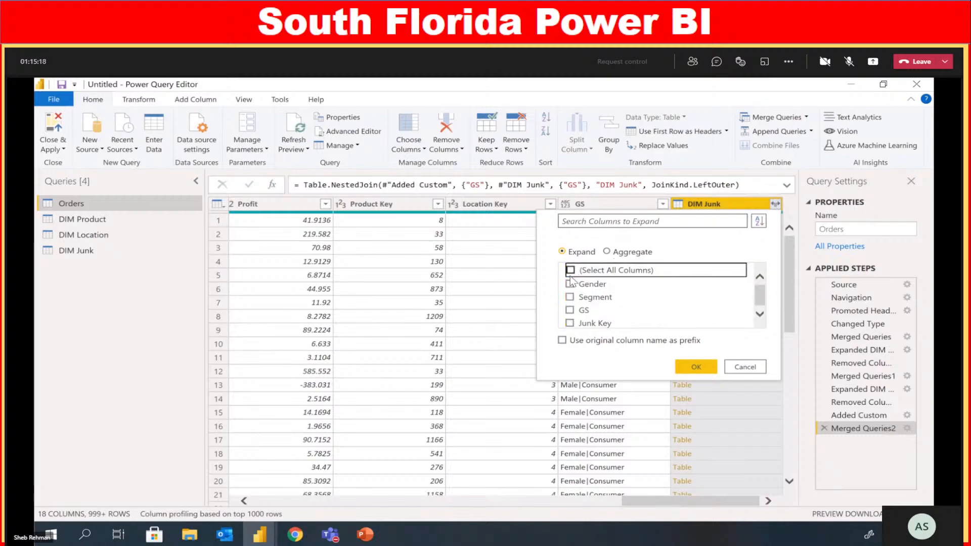
pyautogui.click(570, 322)
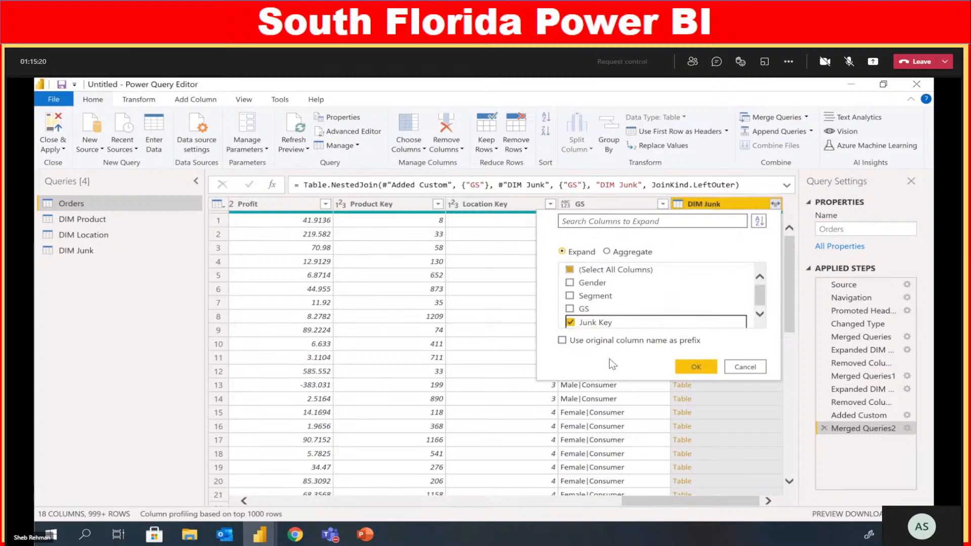
pyautogui.click(697, 368)
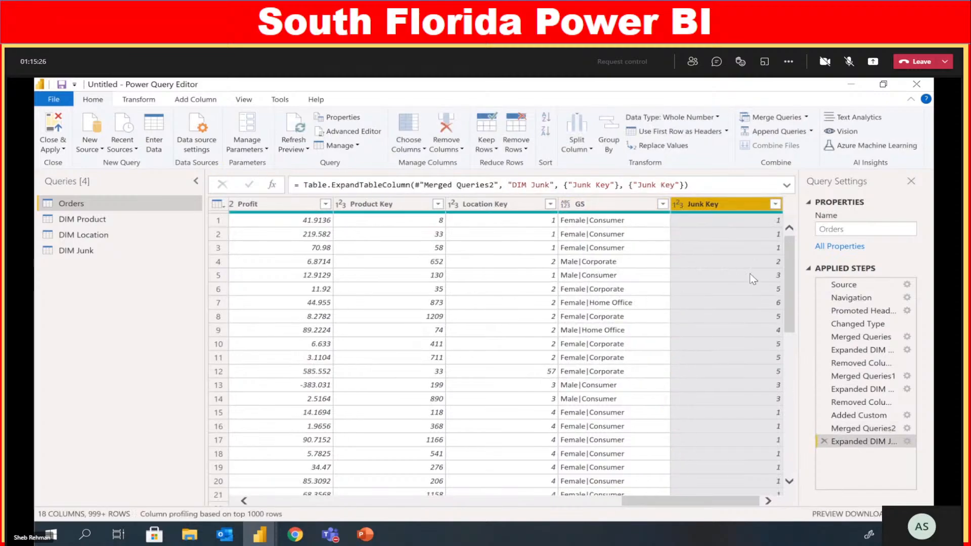
# Remove the Gender, Segment and GS columns from the Orders query
pyautogui.click(599, 203)
pyautogui.moveTo(671, 506); pyautogui.dragTo(580, 507)
pyautogui.hscroll(-3, 511, 354)
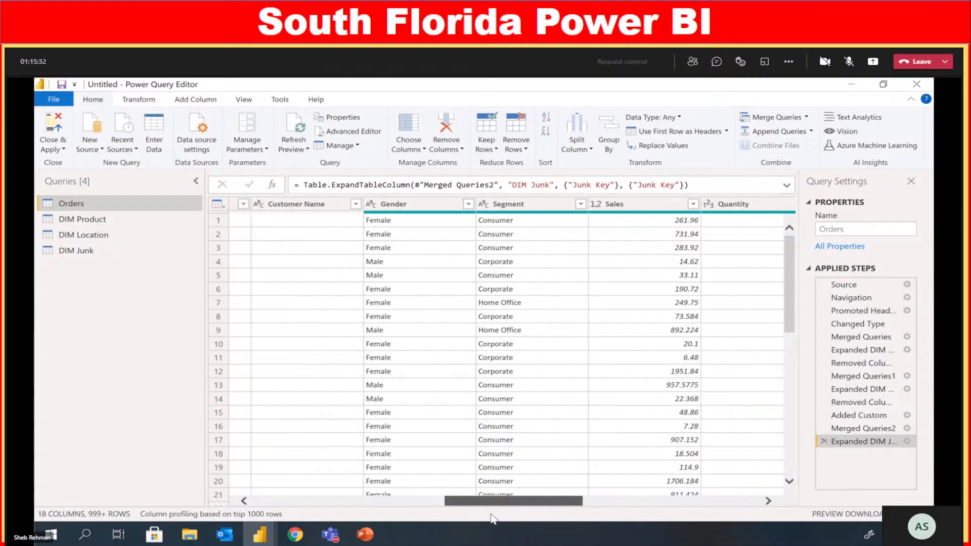
pyautogui.click(513, 203)
pyautogui.hotkey('shift', 'Right')
pyautogui.hotkey('shift', 'Right')
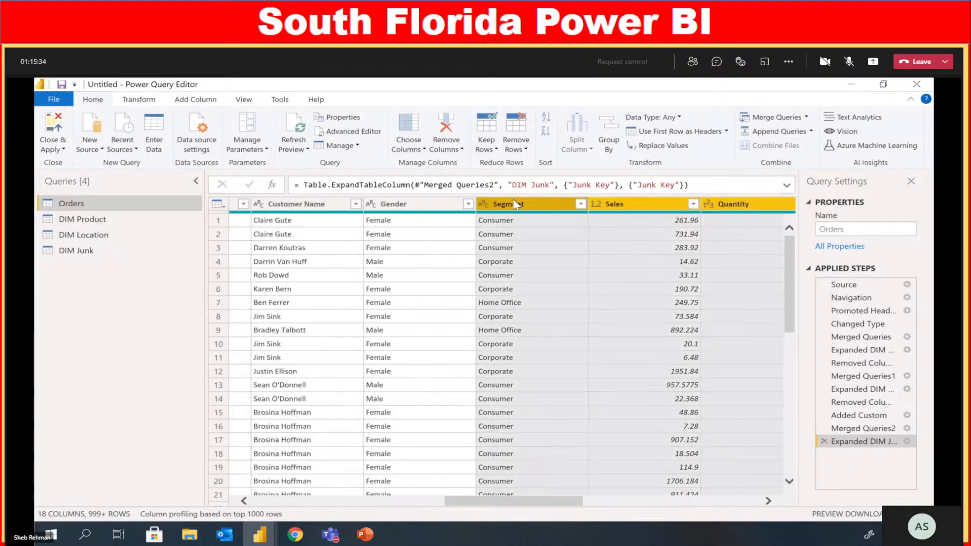
pyautogui.click(513, 198)
pyautogui.keyDown('shift'); pyautogui.click(417, 200); pyautogui.keyUp('shift')
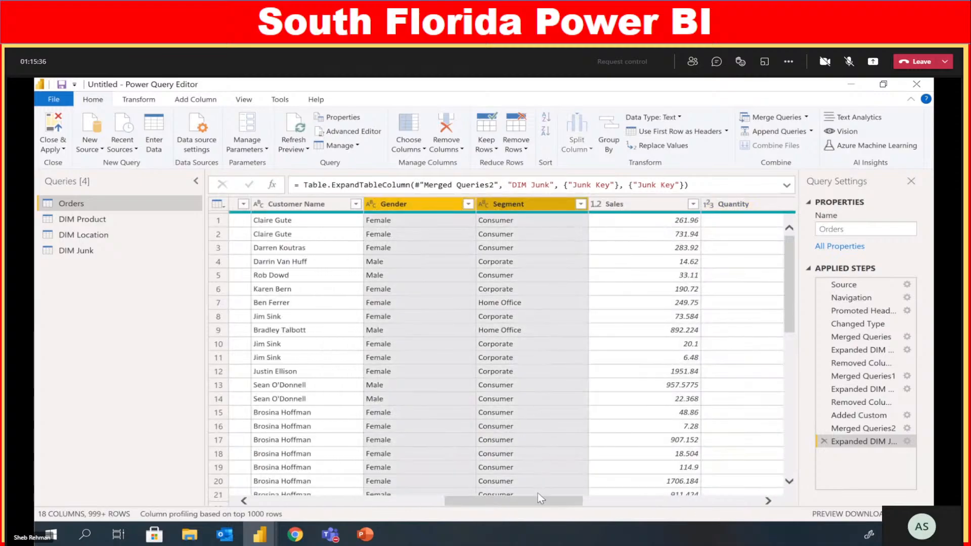
pyautogui.moveTo(533, 498); pyautogui.dragTo(716, 501)
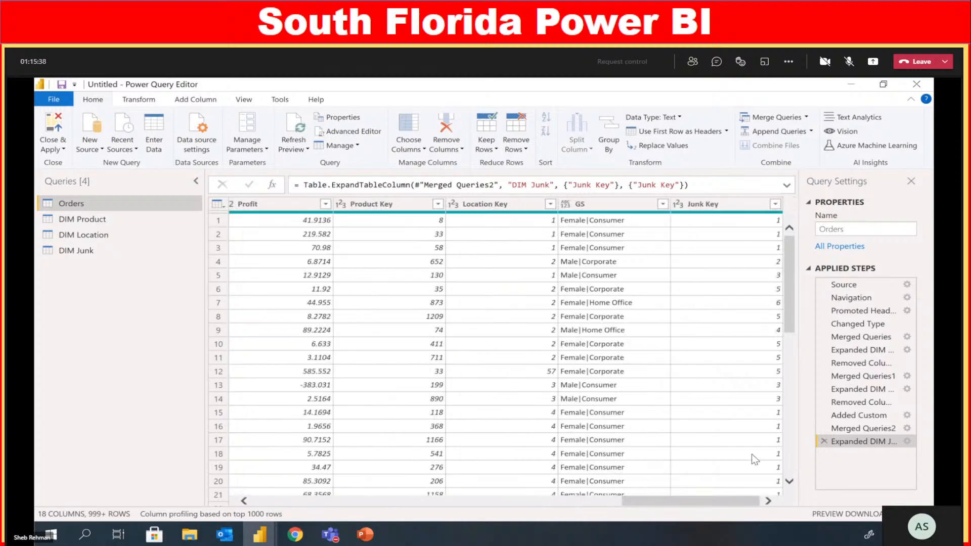
pyautogui.click(617, 202)
pyautogui.rightClick(615, 204)
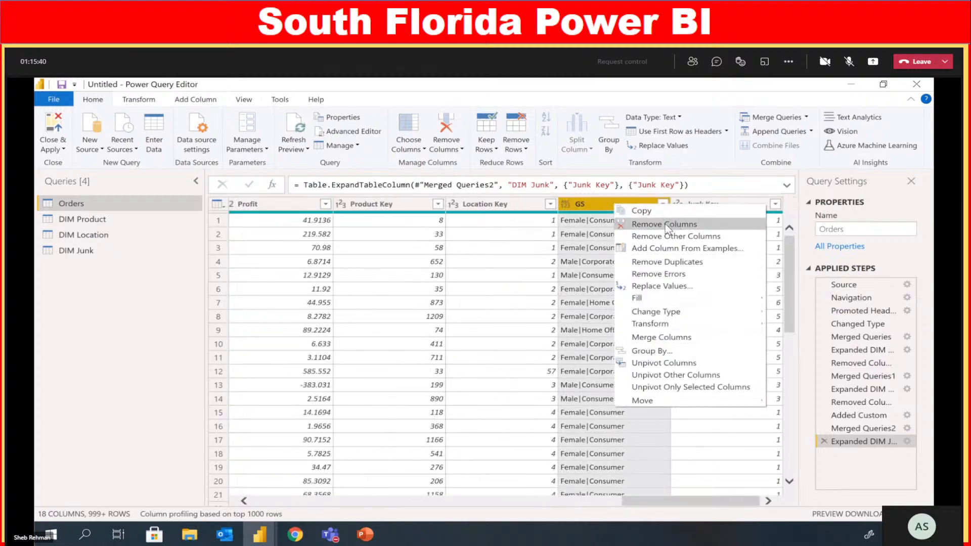
pyautogui.click(666, 224)
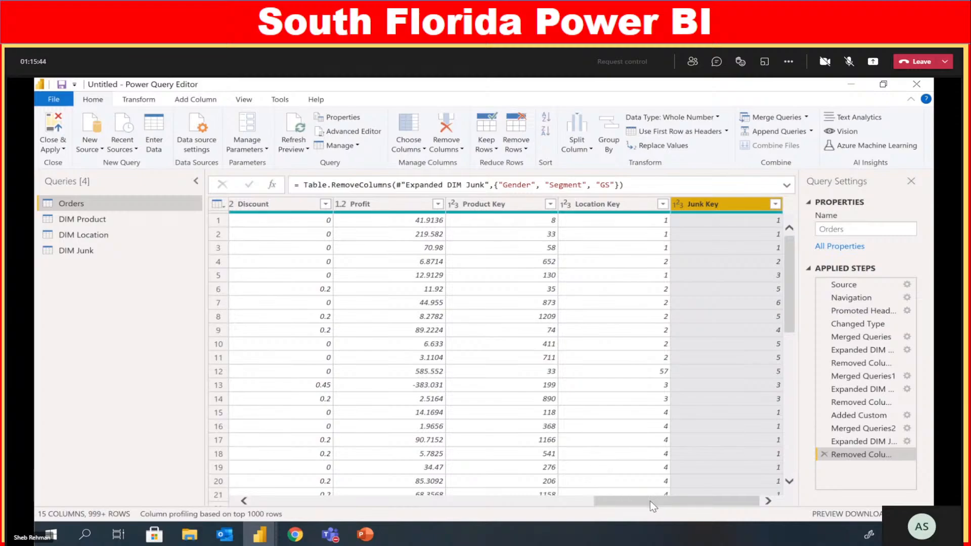
# Add the Ship Mode column of Orders as a new query
pyautogui.moveTo(651, 501); pyautogui.dragTo(491, 500)
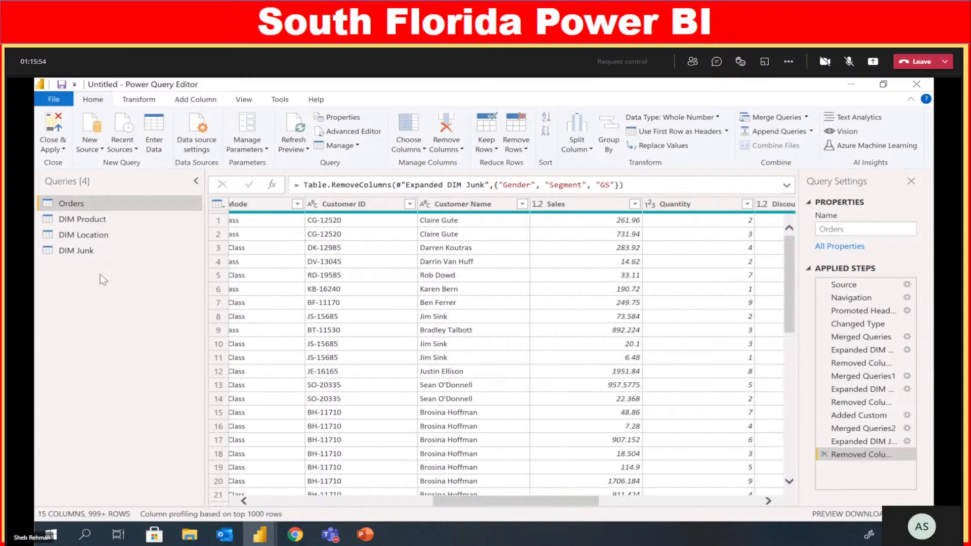
pyautogui.click(112, 250)
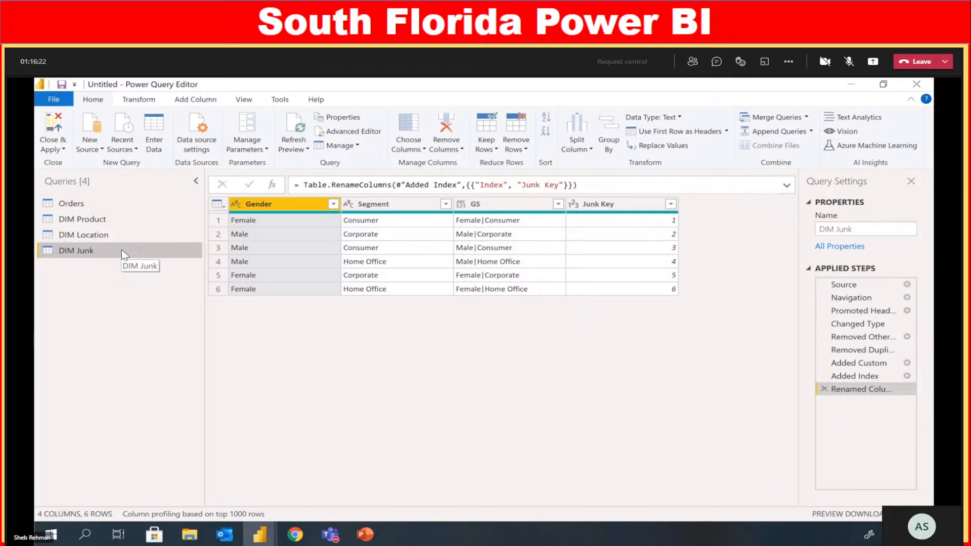
pyautogui.click(127, 204)
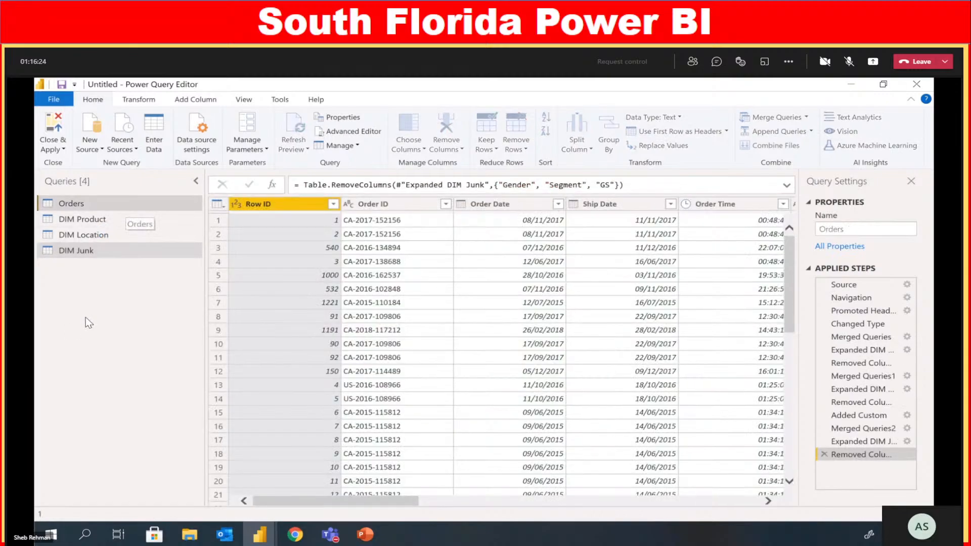
pyautogui.moveTo(390, 501); pyautogui.dragTo(536, 520)
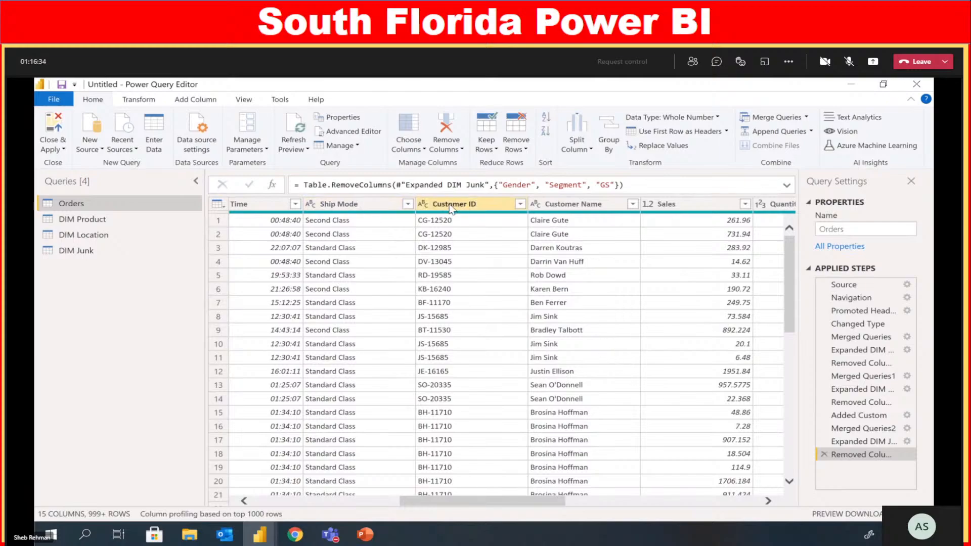
pyautogui.click(344, 204)
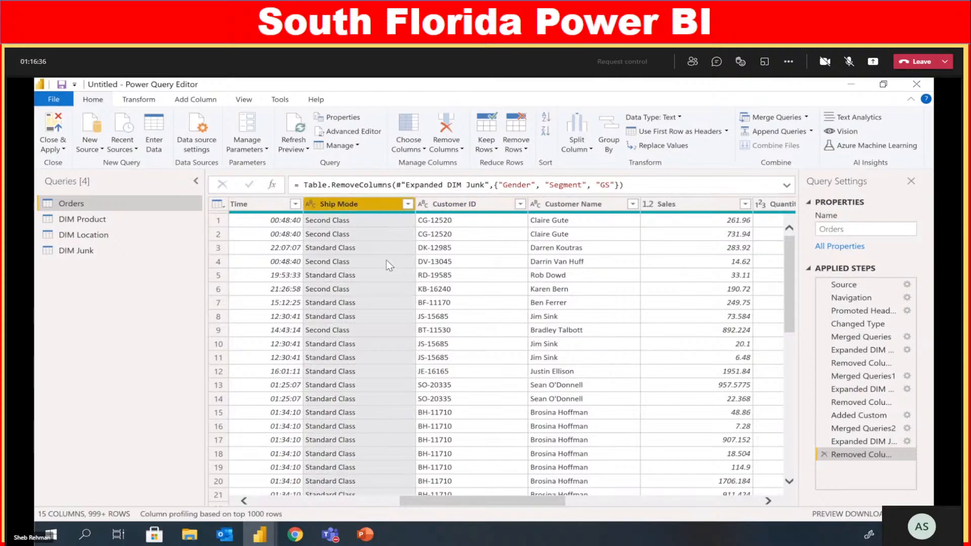
pyautogui.rightClick(346, 208)
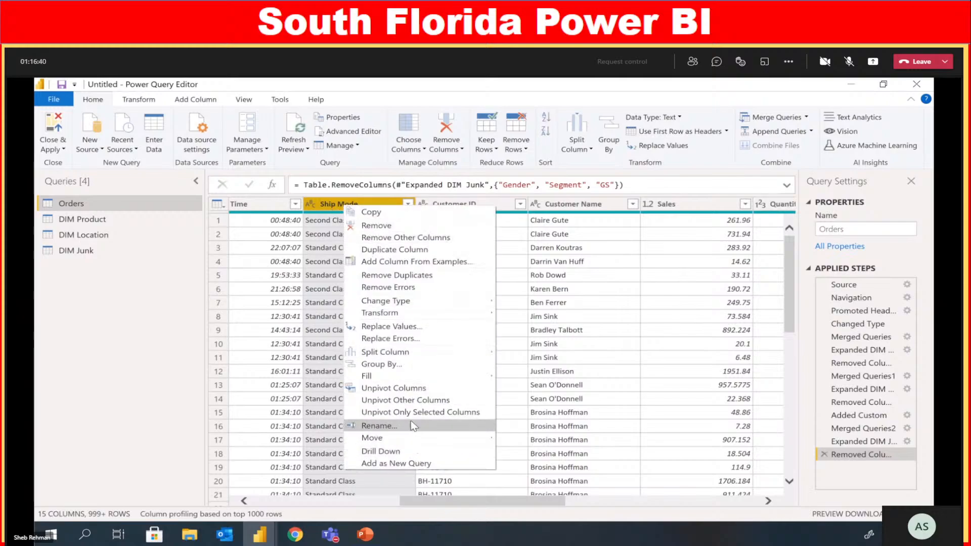
pyautogui.click(399, 465)
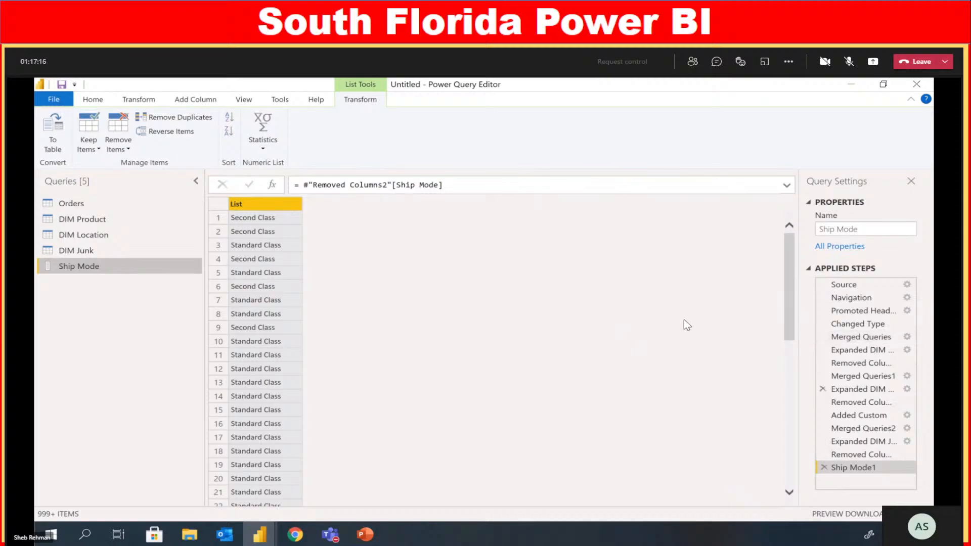
# Delete the Ship Mode query's applied steps from Merged Queries until the end
pyautogui.click(114, 234)
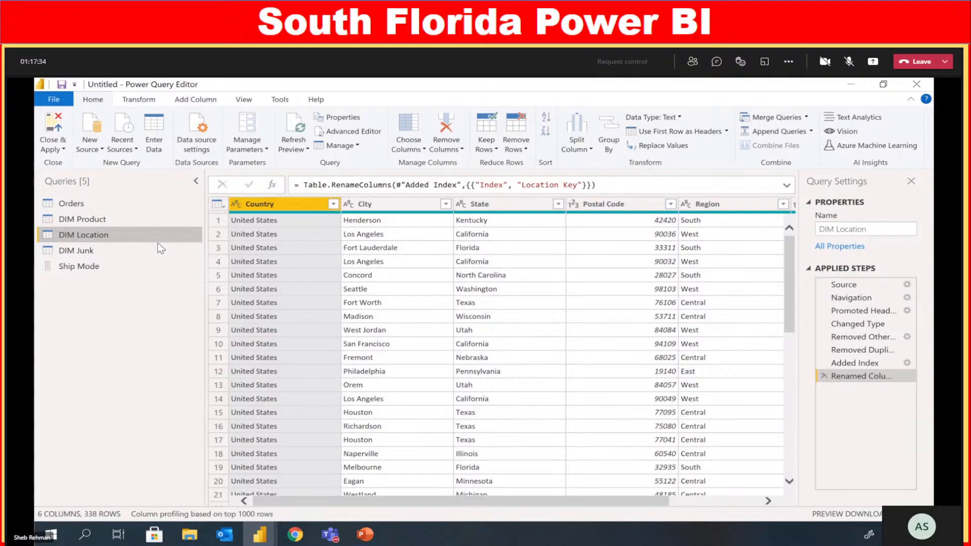
pyautogui.click(150, 270)
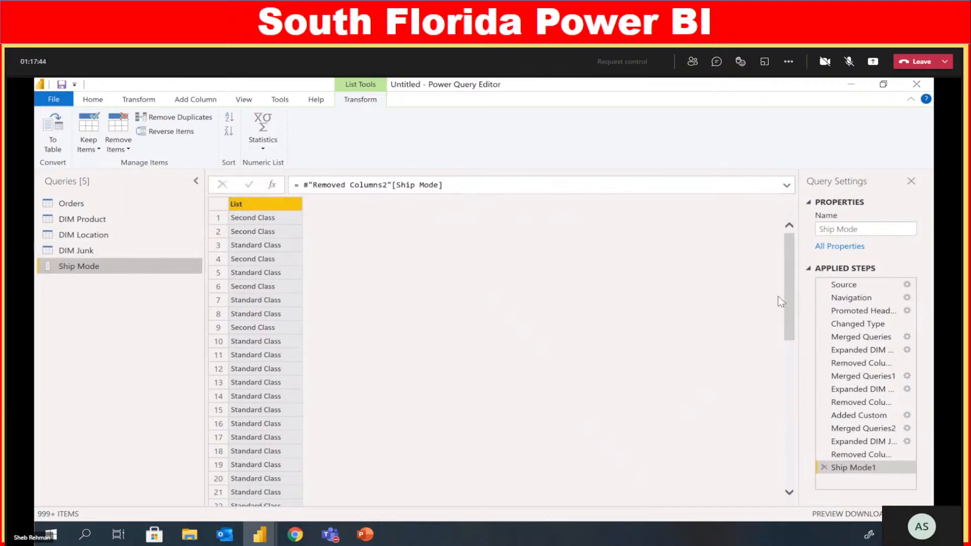
pyautogui.click(871, 338)
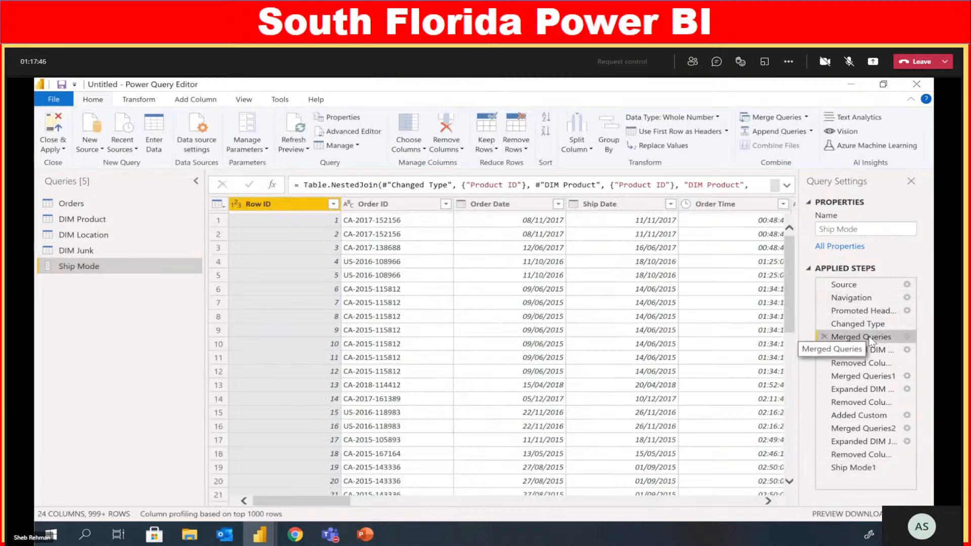
pyautogui.rightClick(871, 338)
pyautogui.press('Escape')
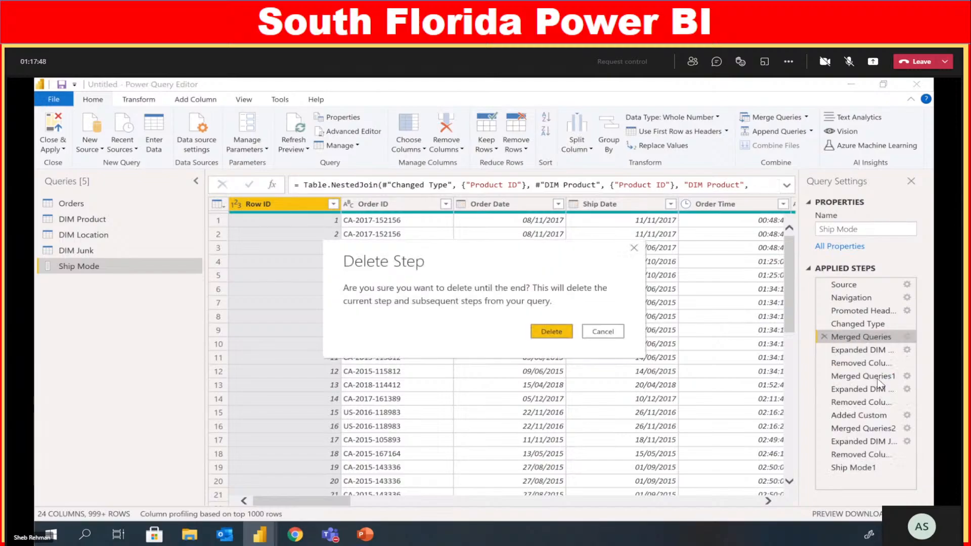
pyautogui.click(552, 331)
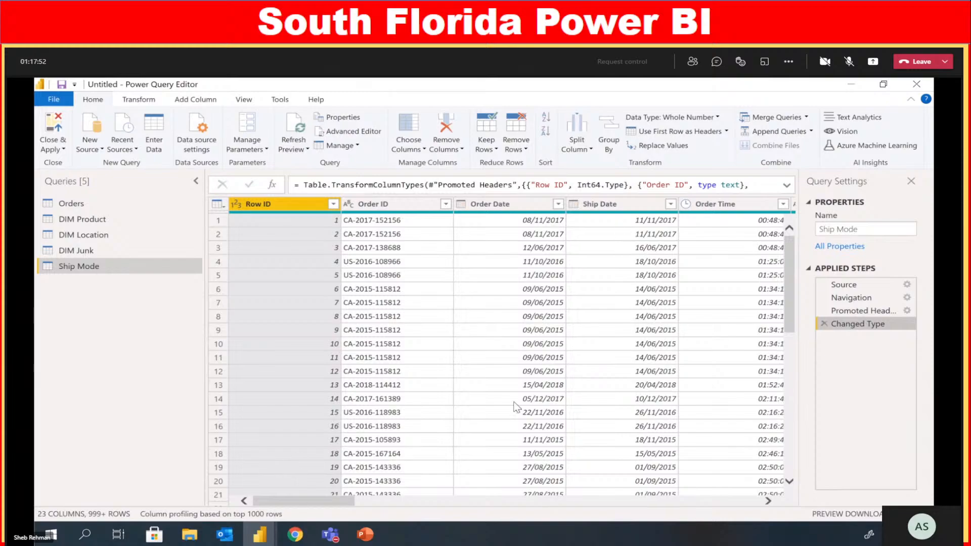
# Keep only the Ship Mode column in the Ship Mode query and remove its duplicate rows
pyautogui.moveTo(335, 500); pyautogui.dragTo(394, 500)
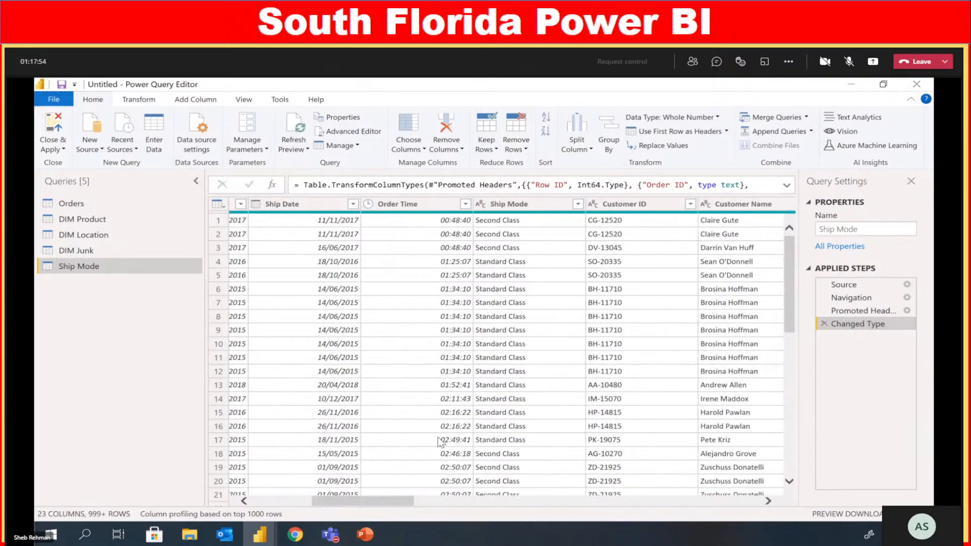
pyautogui.click(530, 205)
pyautogui.rightClick(531, 205)
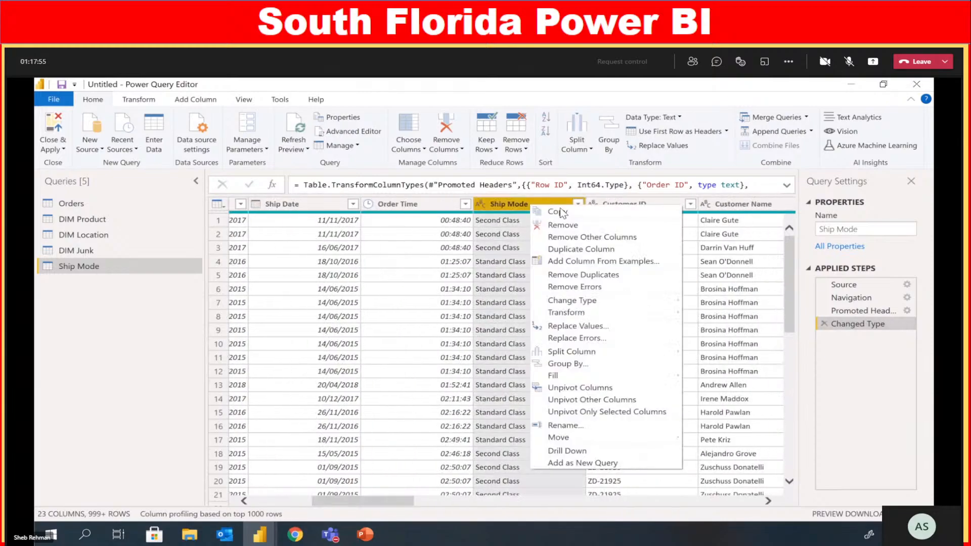
pyautogui.click(579, 237)
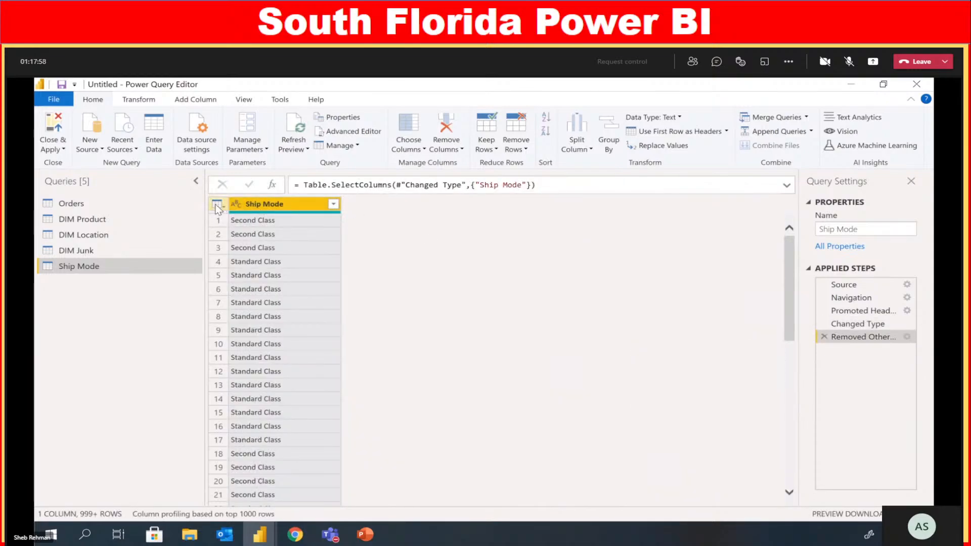
pyautogui.click(218, 205)
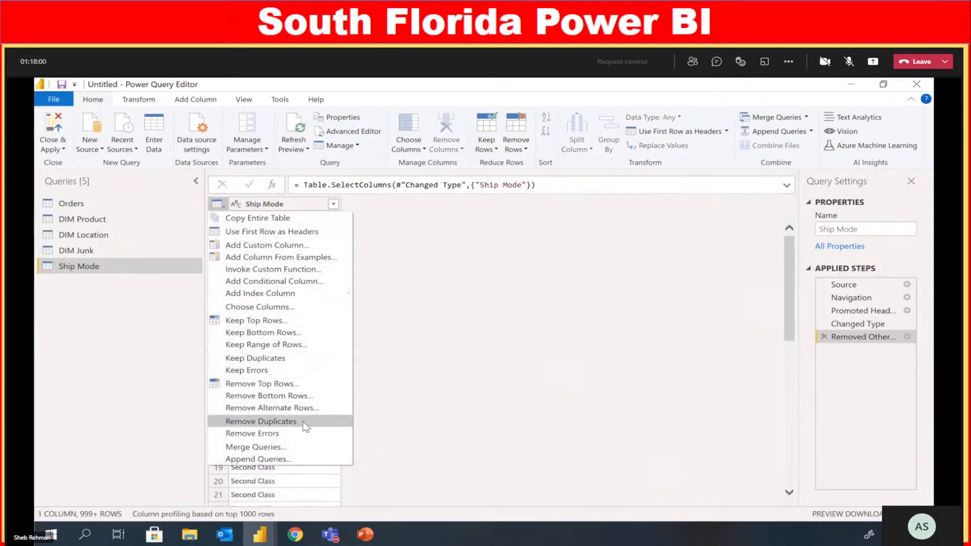
pyautogui.click(261, 422)
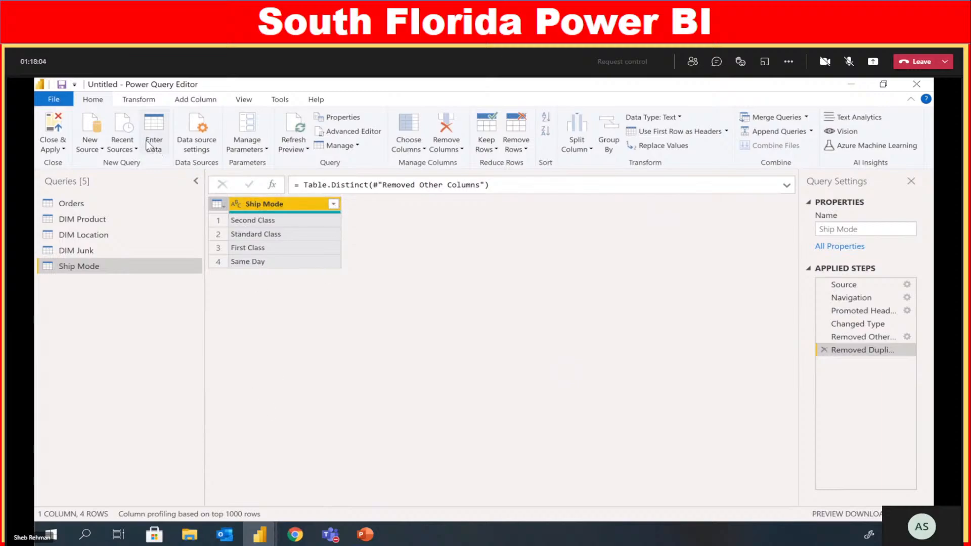
# Add an index column starting from 1 to the Ship Mode query and rename it Ship Key
pyautogui.click(218, 206)
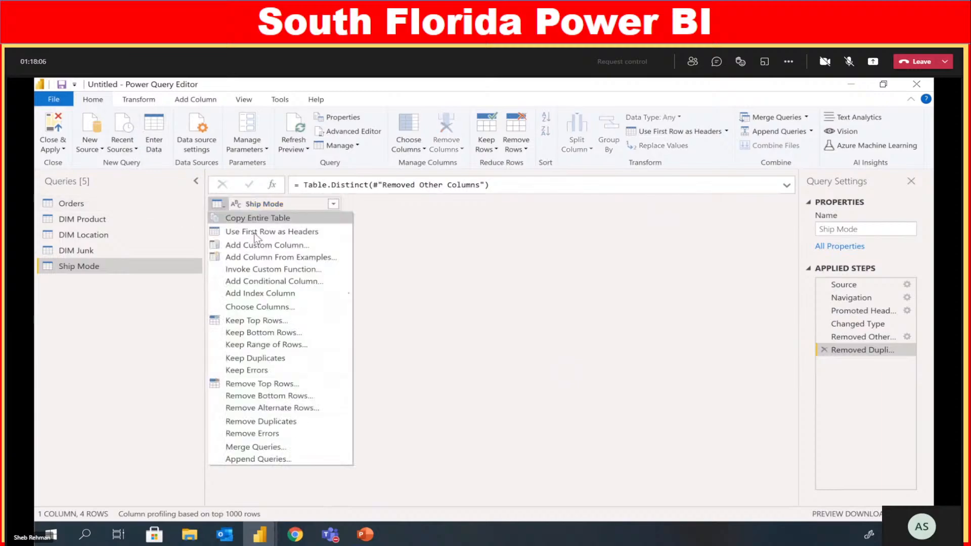
pyautogui.moveTo(262, 293)
pyautogui.click(377, 307)
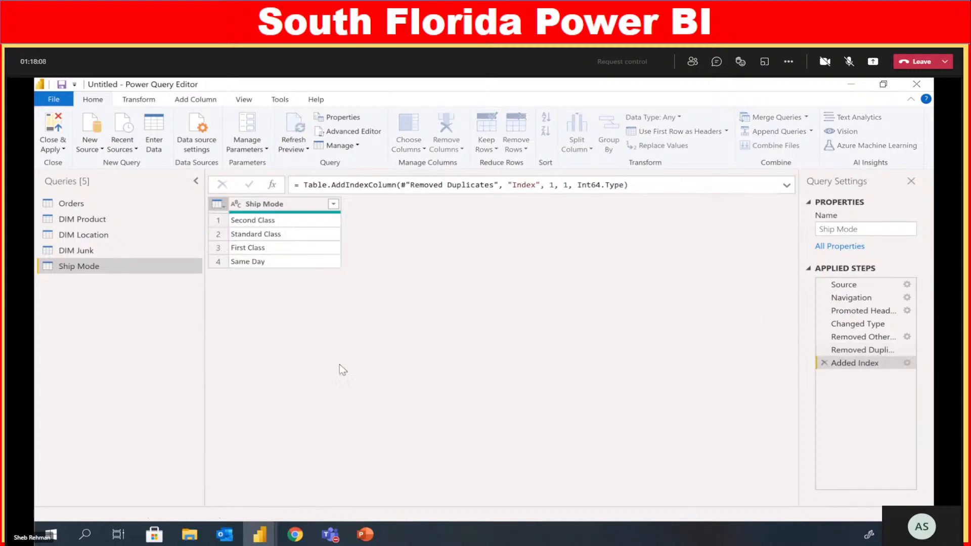
pyautogui.doubleClick(390, 204)
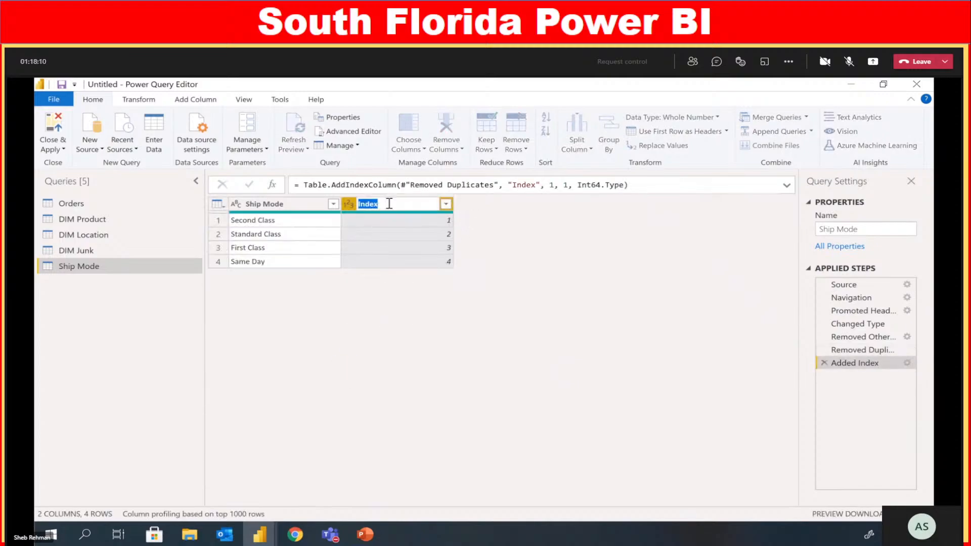
pyautogui.write('Ship')
pyautogui.press('BackSpace')
pyautogui.press('BackSpace')
pyautogui.press('BackSpace')
pyautogui.write('hiop')
pyautogui.press('BackSpace')
pyautogui.press('BackSpace')
pyautogui.write('p Key')
pyautogui.press('Return')
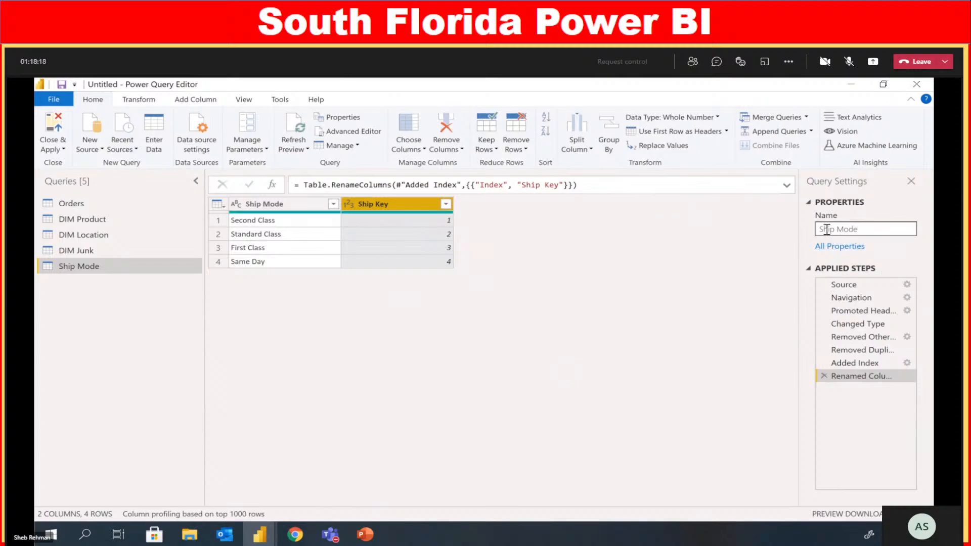
# Rename the Ship Mode query as DIM Ship Mode
pyautogui.click(827, 230)
pyautogui.write('DIM')
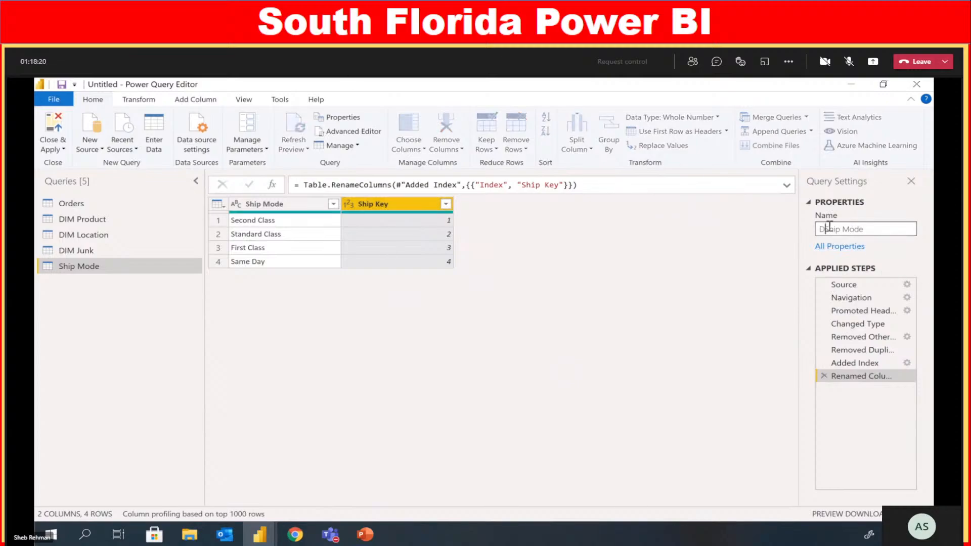
pyautogui.press('Return')
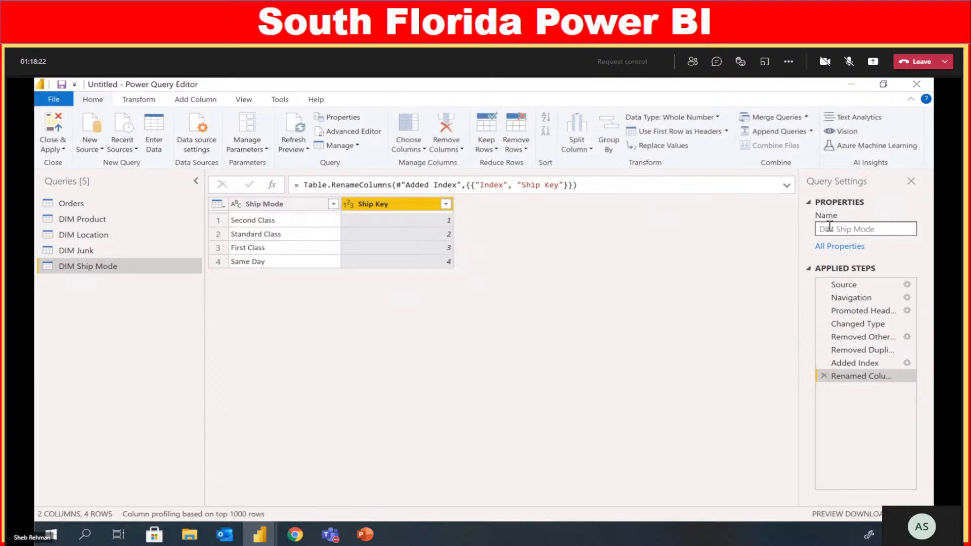
# Merge the Orders query with DIM Ship Mode on the Ship Mode column using a left outer join
pyautogui.click(125, 204)
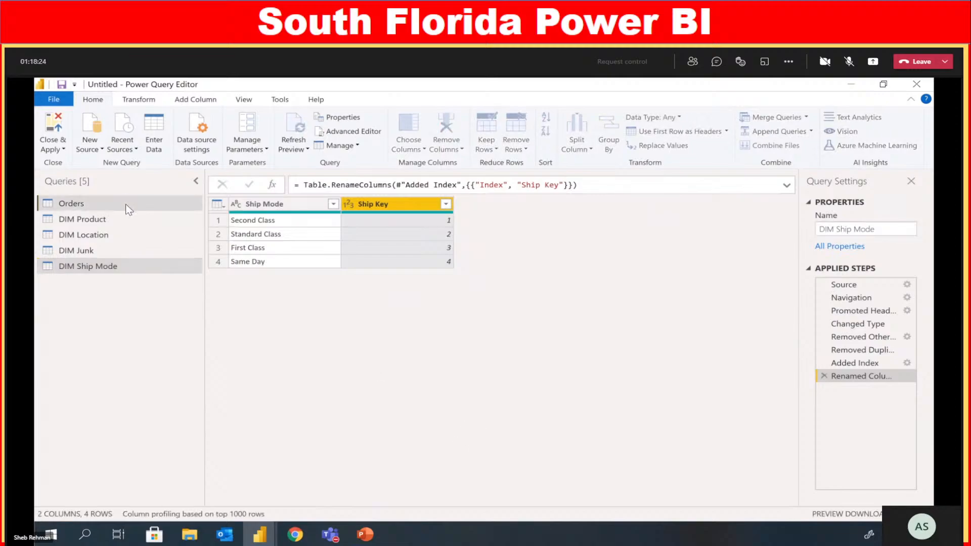
pyautogui.click(774, 118)
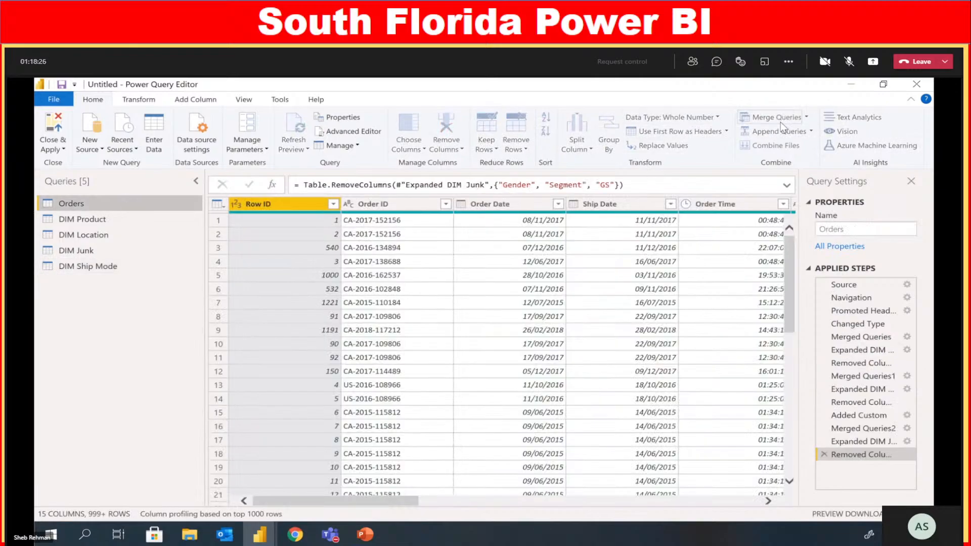
pyautogui.click(532, 200)
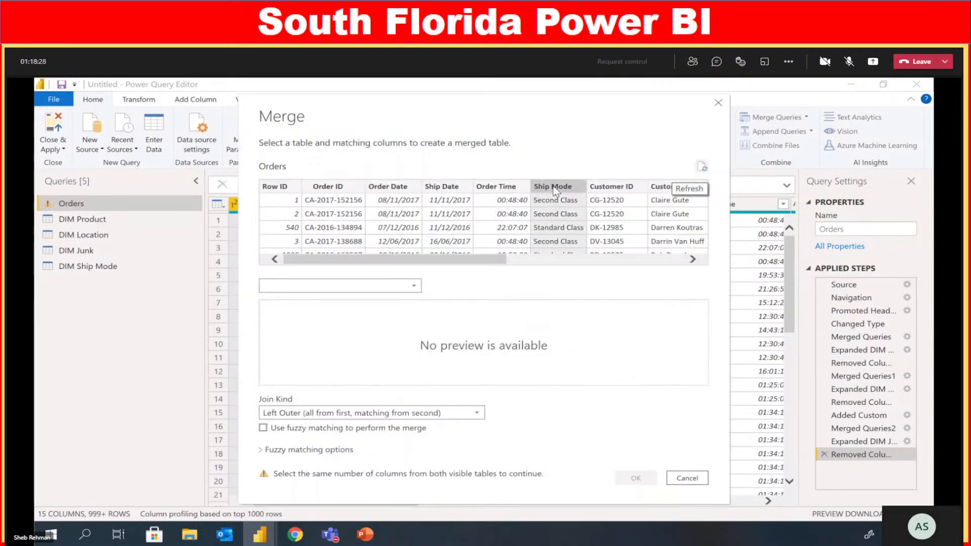
pyautogui.click(324, 286)
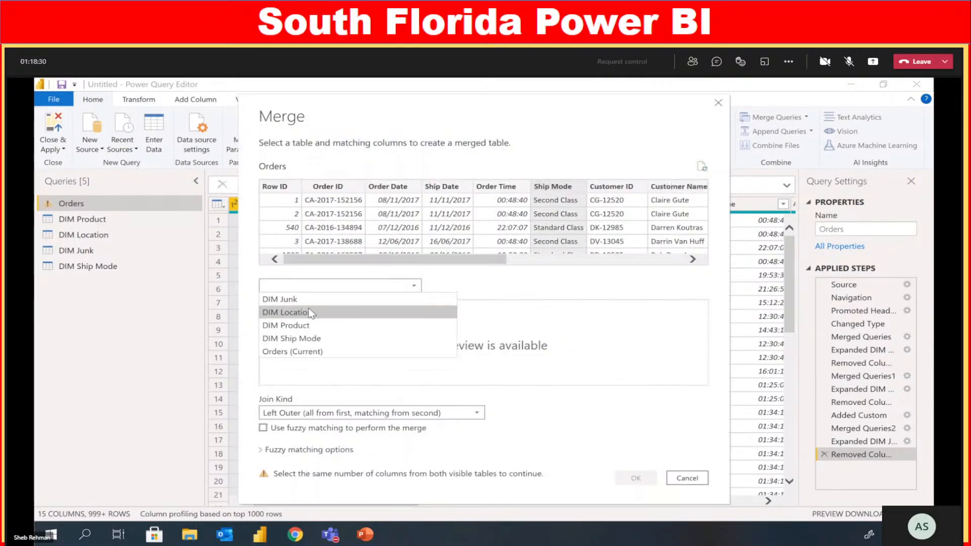
pyautogui.click(306, 339)
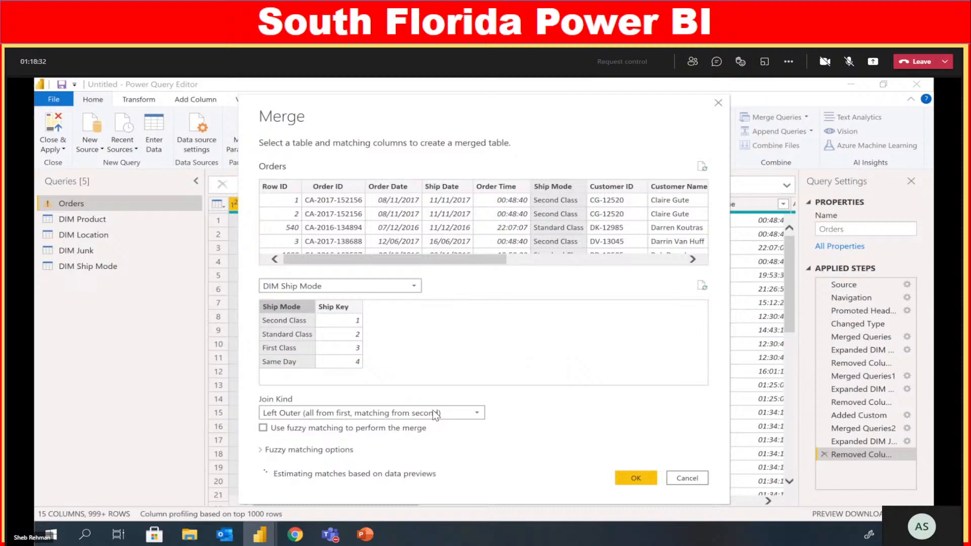
pyautogui.click(639, 478)
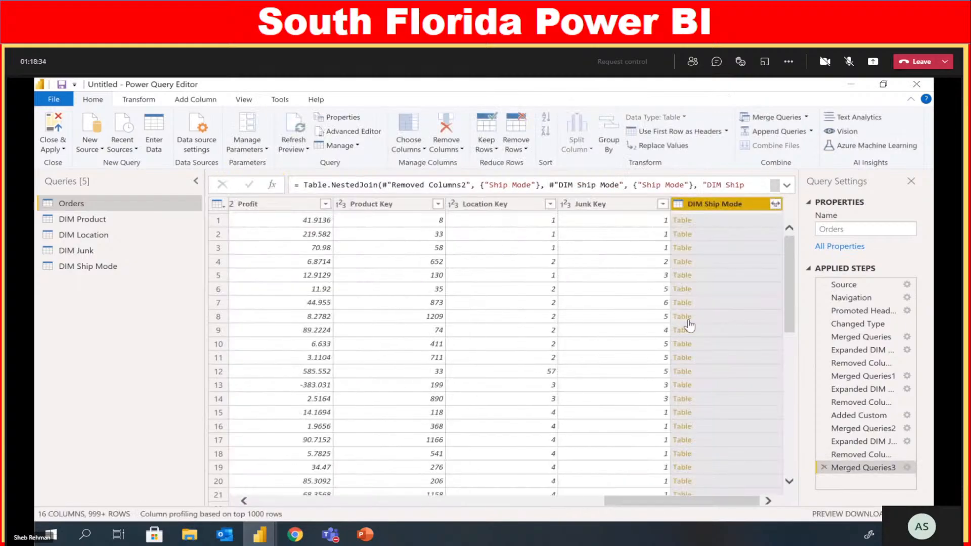
# Expand the merged DIM Ship Mode column in Orders to only the Ship Key field, without the original column name prefix
pyautogui.click(776, 204)
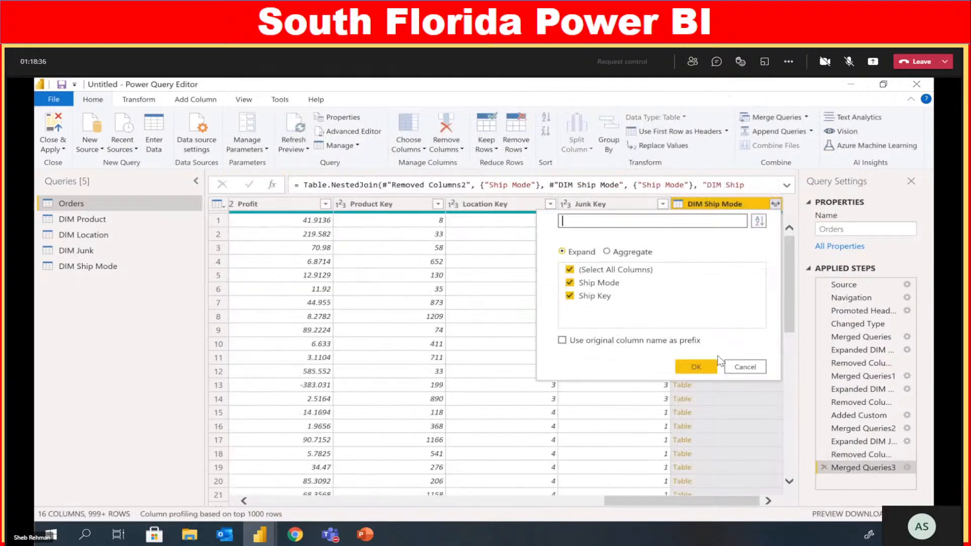
pyautogui.click(570, 271)
pyautogui.click(571, 297)
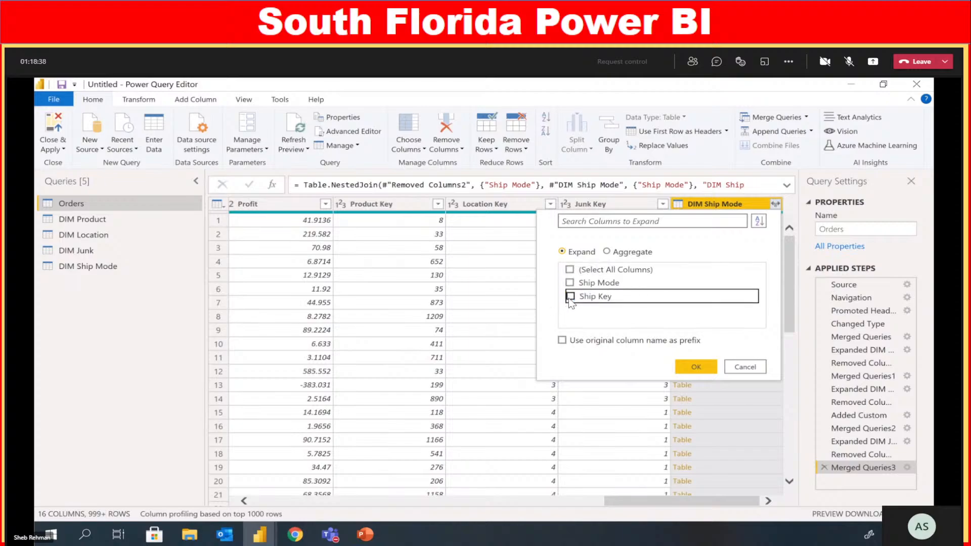
pyautogui.click(696, 367)
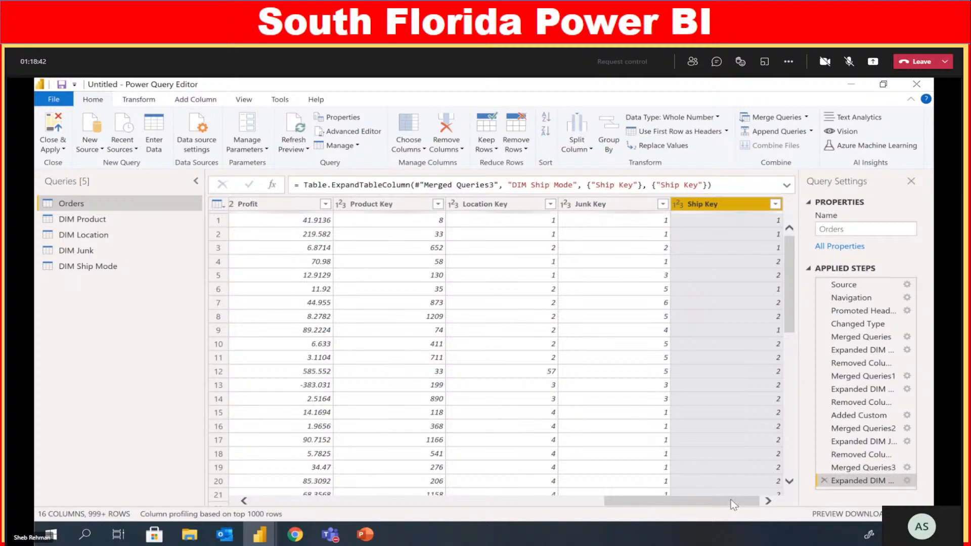
# Remove the Ship Mode column from the Orders query
pyautogui.moveTo(703, 501); pyautogui.dragTo(511, 513)
pyautogui.click(364, 204)
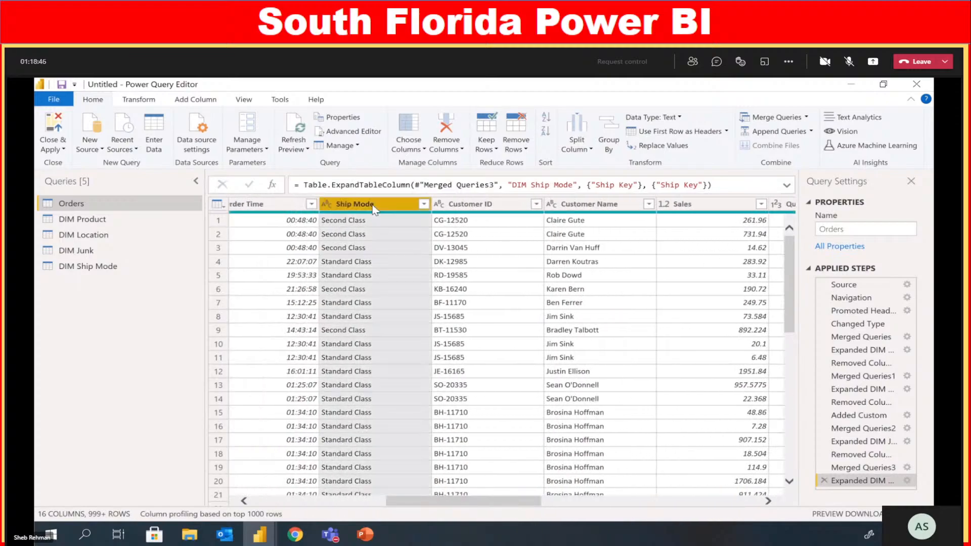
pyautogui.rightClick(372, 204)
pyautogui.click(395, 223)
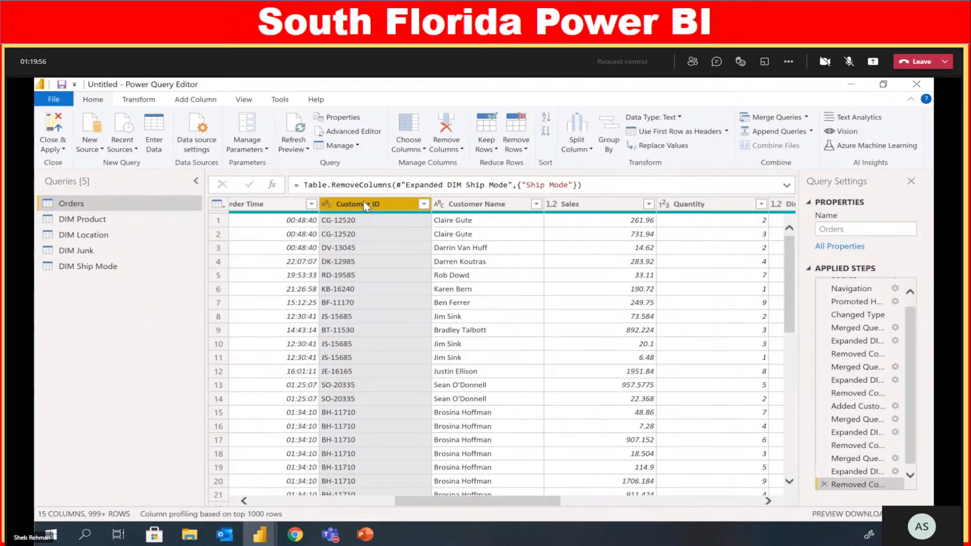
pyautogui.click(471, 207)
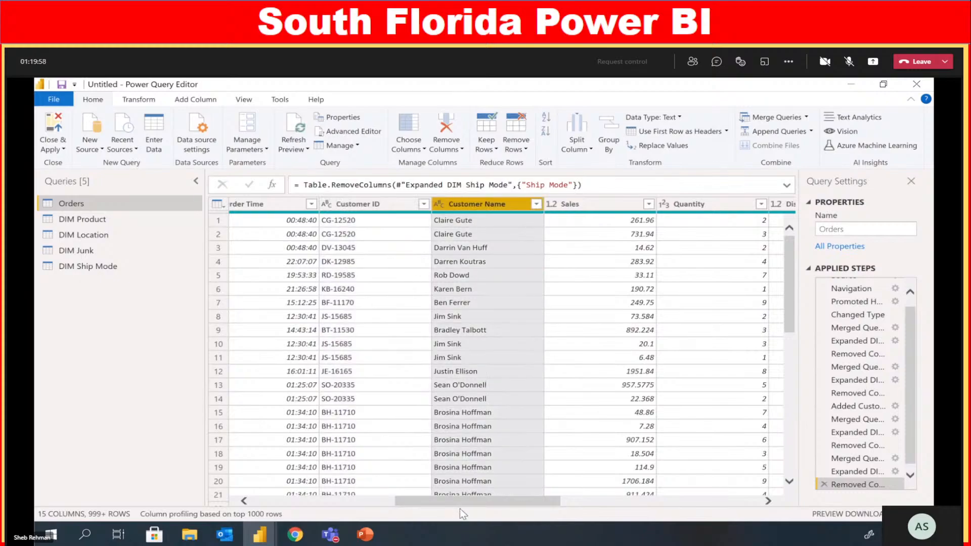
pyautogui.moveTo(460, 504); pyautogui.dragTo(431, 506)
pyautogui.keyDown('ctrl'); pyautogui.click(478, 206); pyautogui.keyUp('ctrl')
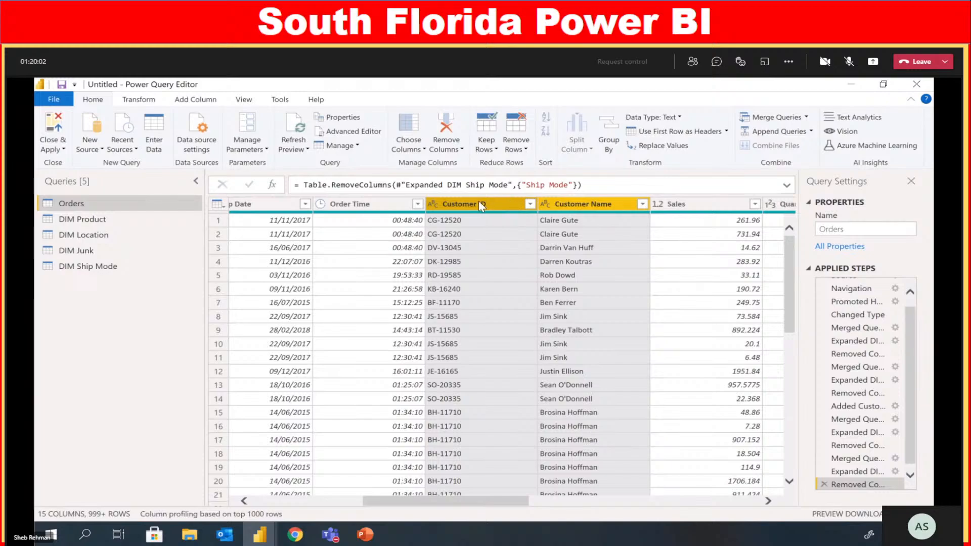
pyautogui.rightClick(477, 204)
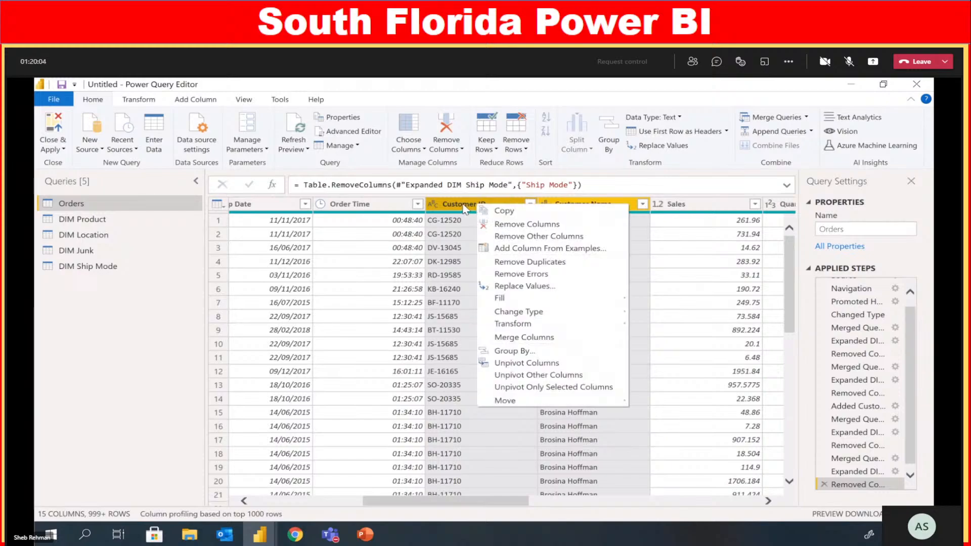
pyautogui.press('Escape')
# Add the Customer Name column of Orders as a new query
pyautogui.click(563, 204)
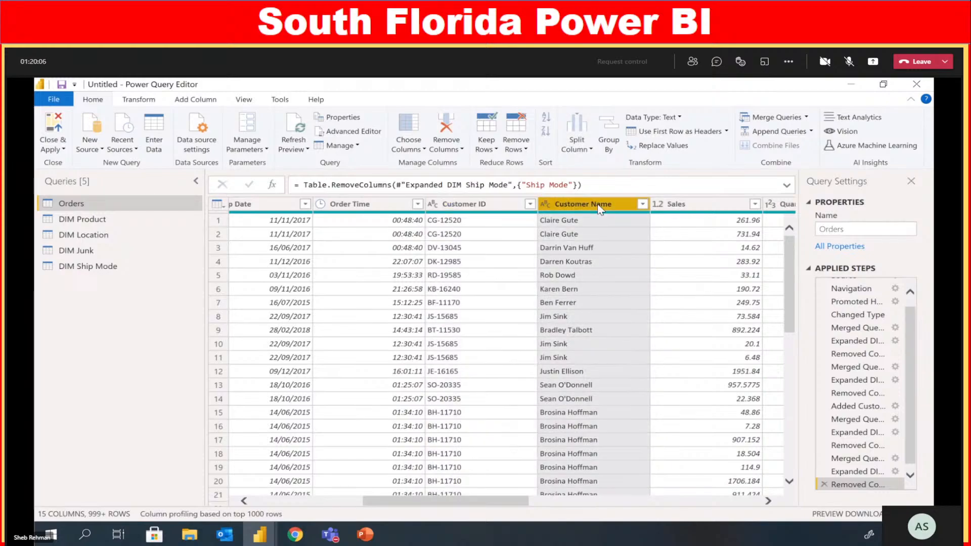
pyautogui.rightClick(563, 204)
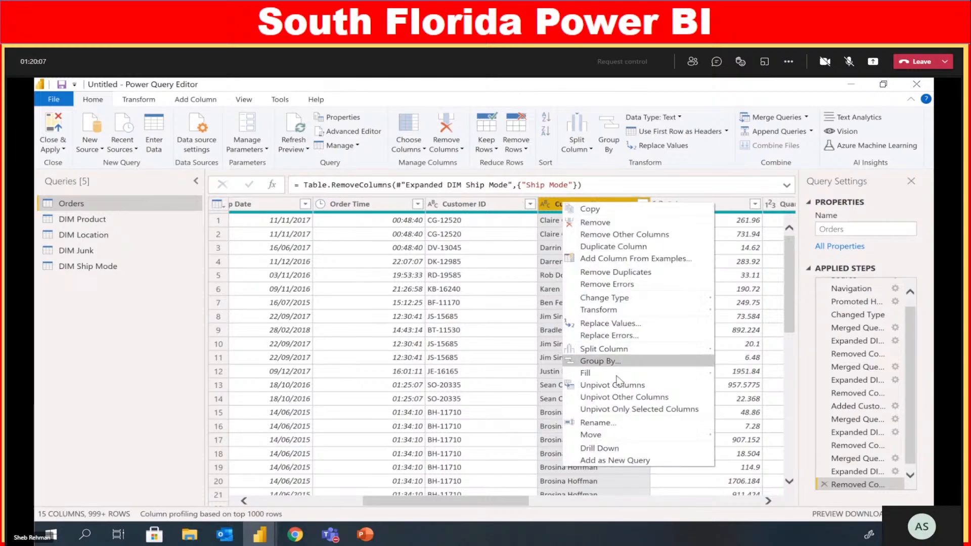
pyautogui.click(621, 462)
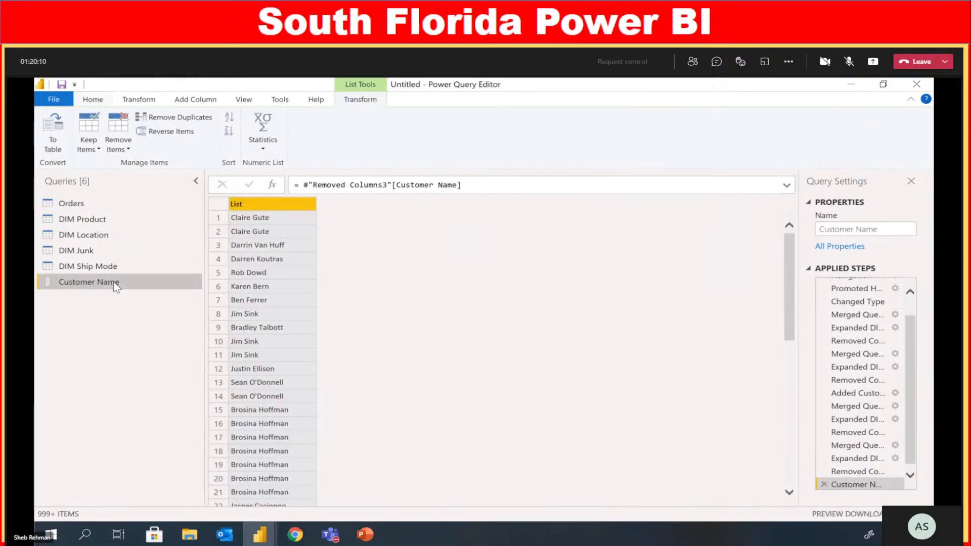
# Delete the Customer Name query's applied steps from Merged Queries until the end
pyautogui.scroll(2, 896, 348)
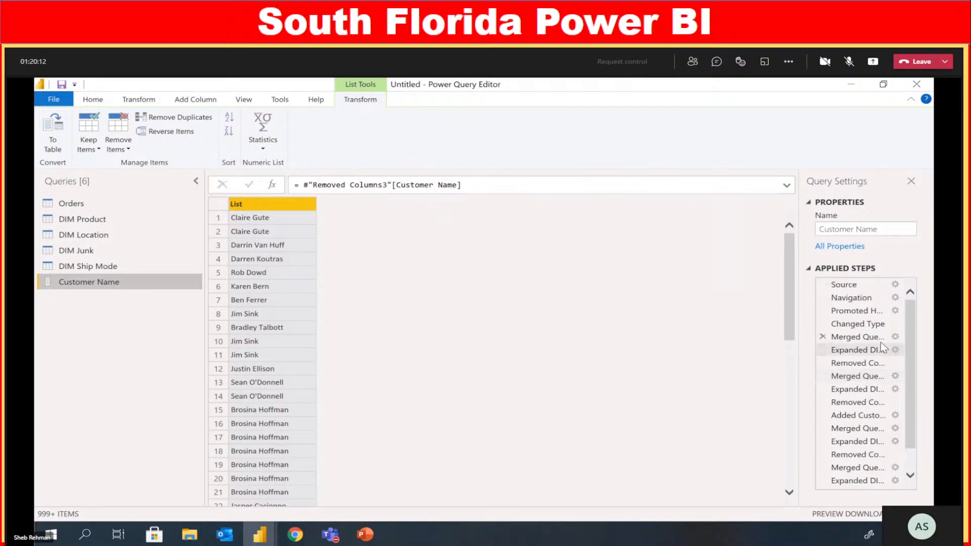
pyautogui.moveTo(799, 361); pyautogui.dragTo(780, 360)
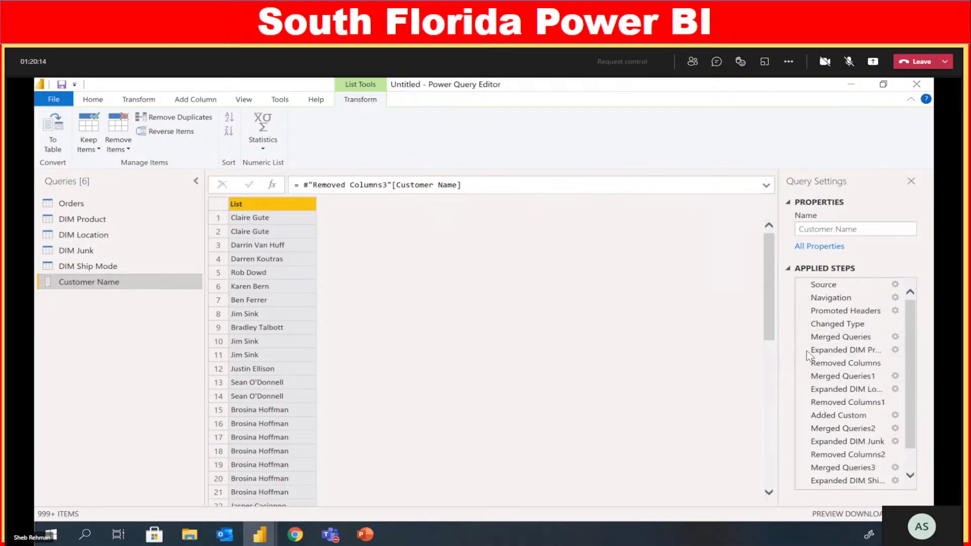
pyautogui.click(843, 337)
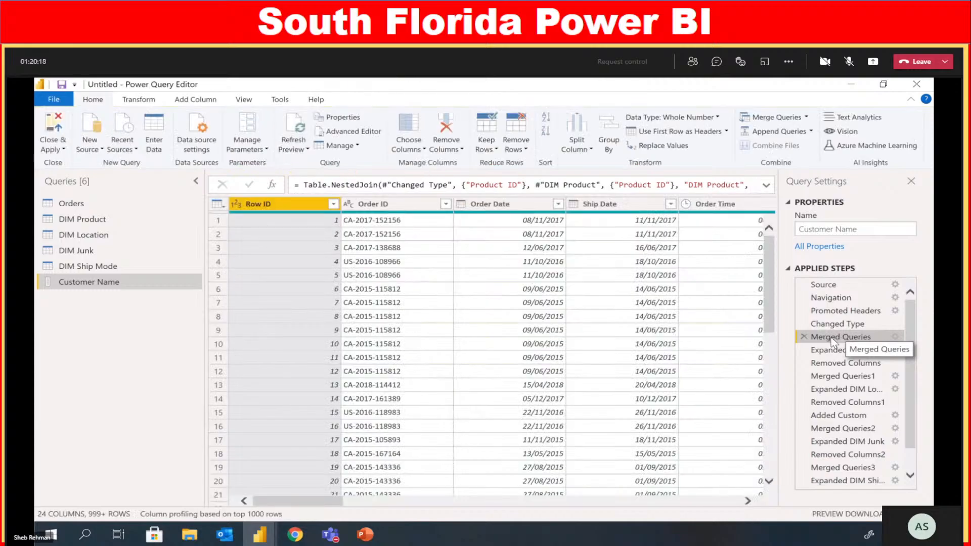
pyautogui.rightClick(834, 338)
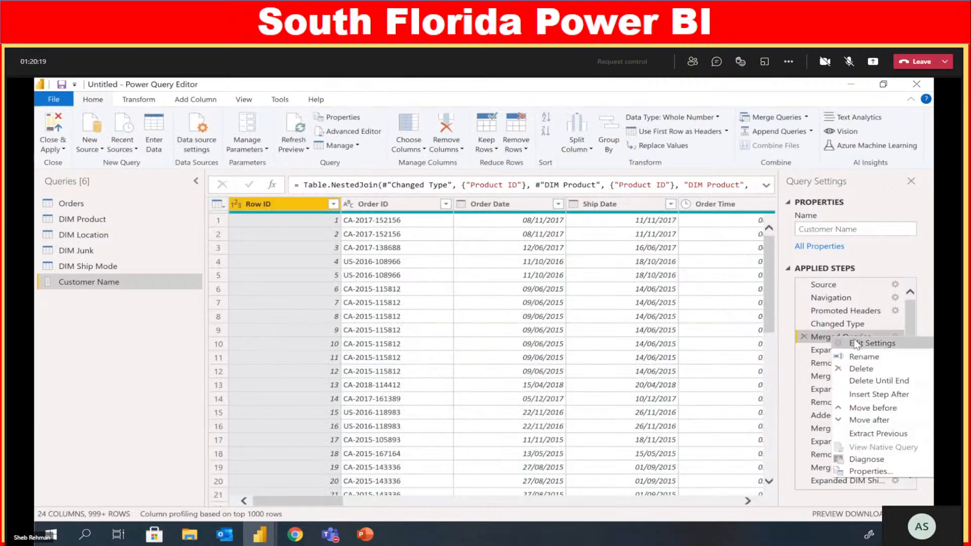
pyautogui.click(873, 384)
pyautogui.click(554, 333)
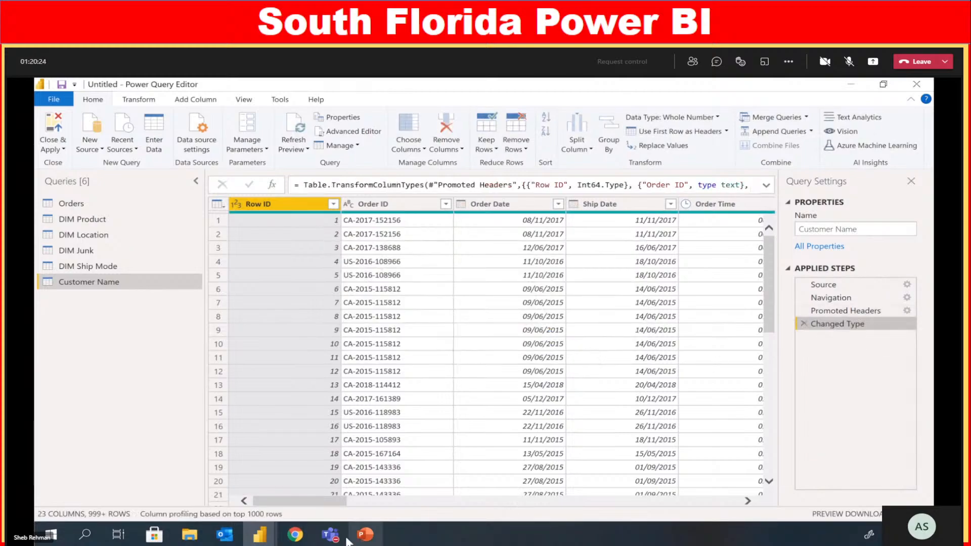
# Keep only the Customer Name and Customer ID columns in the Customer Name query
pyautogui.moveTo(296, 505); pyautogui.dragTo(375, 507)
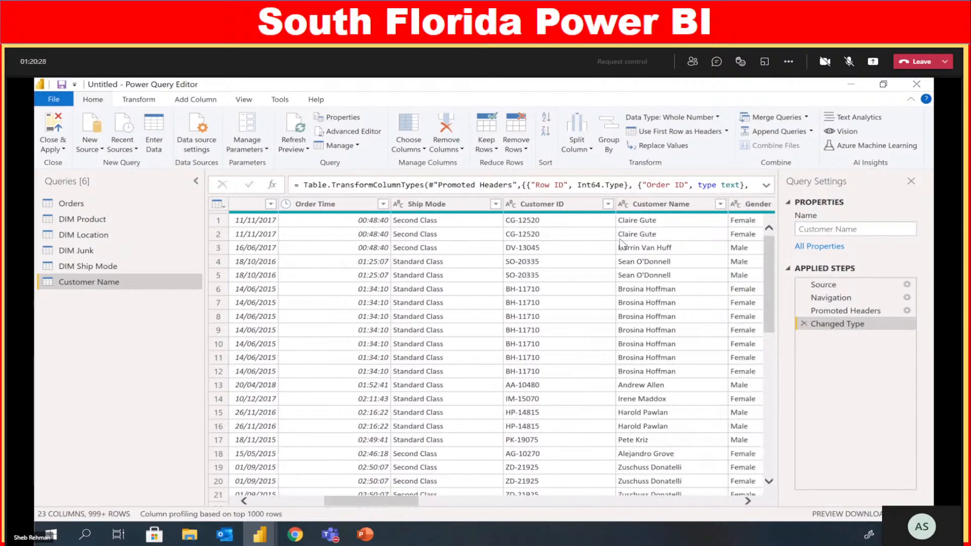
pyautogui.click(660, 204)
pyautogui.keyDown('ctrl'); pyautogui.click(581, 204); pyautogui.keyUp('ctrl')
pyautogui.rightClick(567, 204)
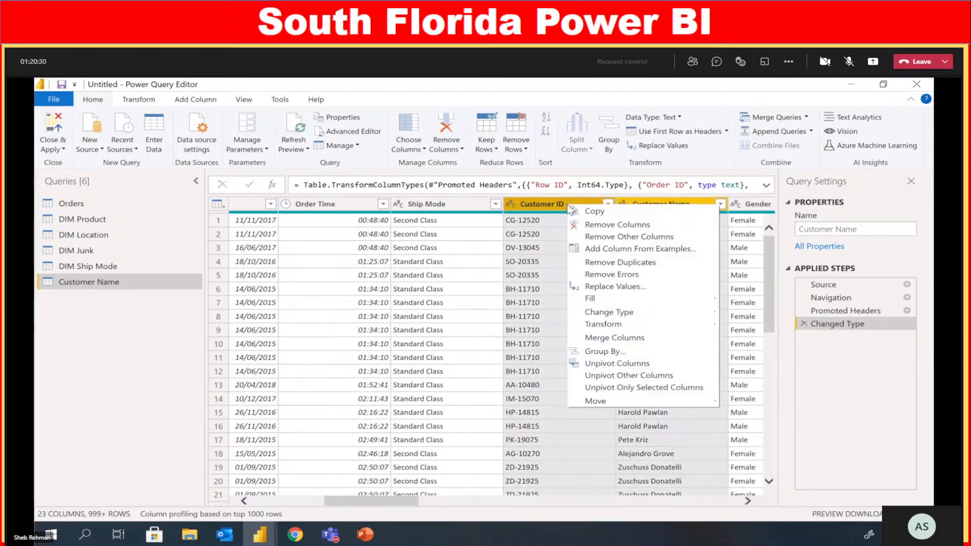
pyautogui.click(607, 234)
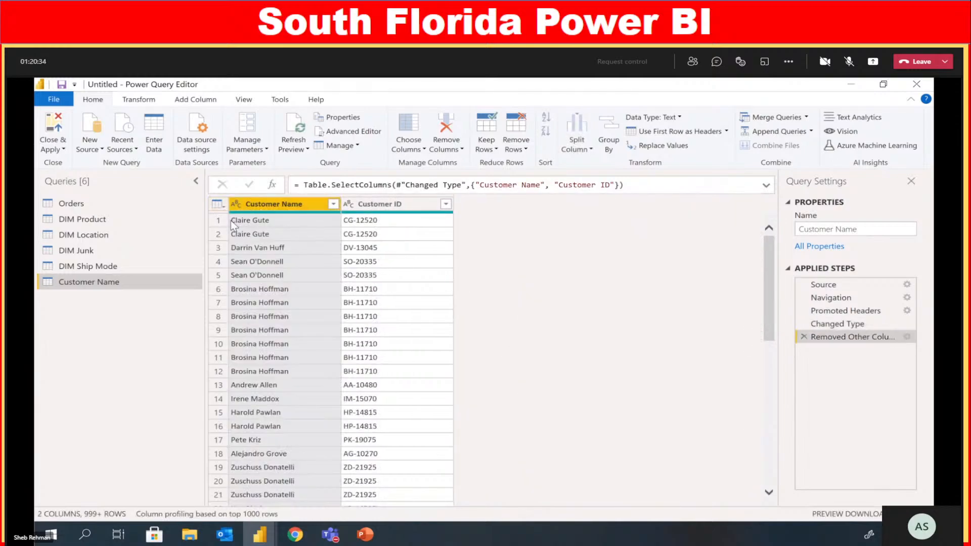
# Remove duplicate rows from the whole Customer Name table and sort it ascending by Customer Name
pyautogui.click(218, 204)
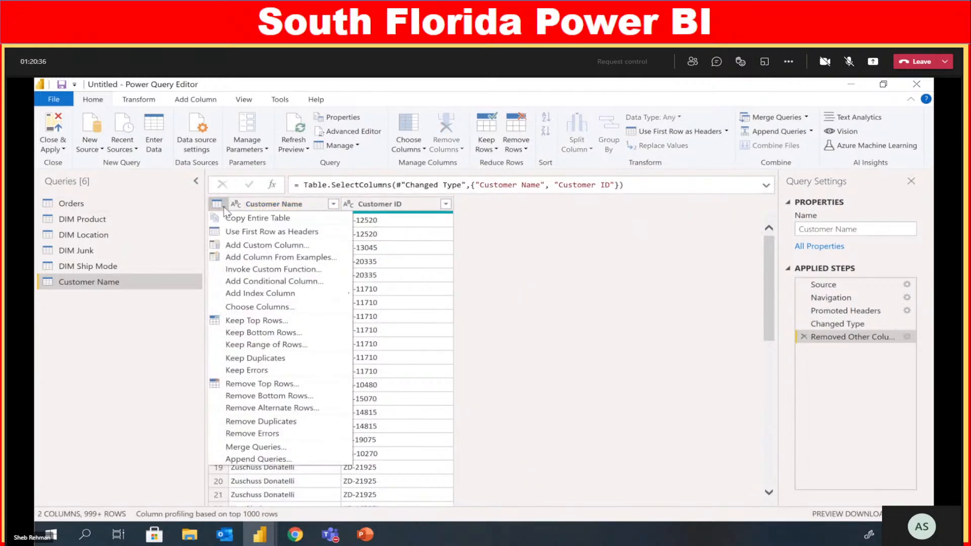
pyautogui.click(274, 423)
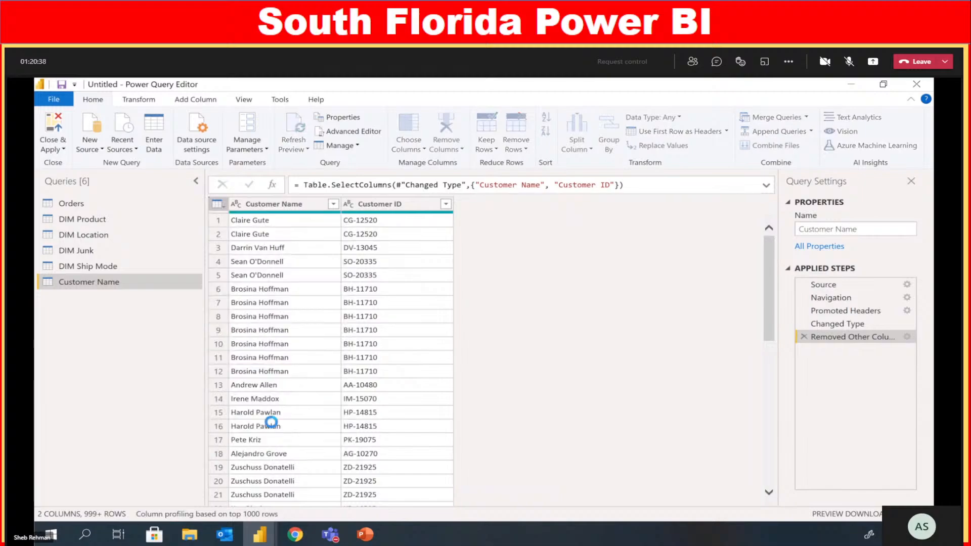
pyautogui.click(333, 204)
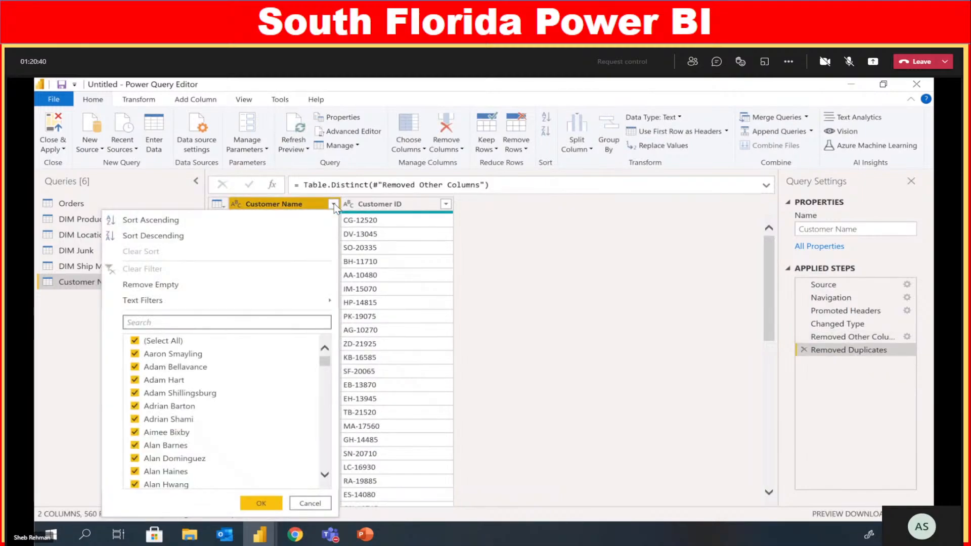
pyautogui.click(243, 221)
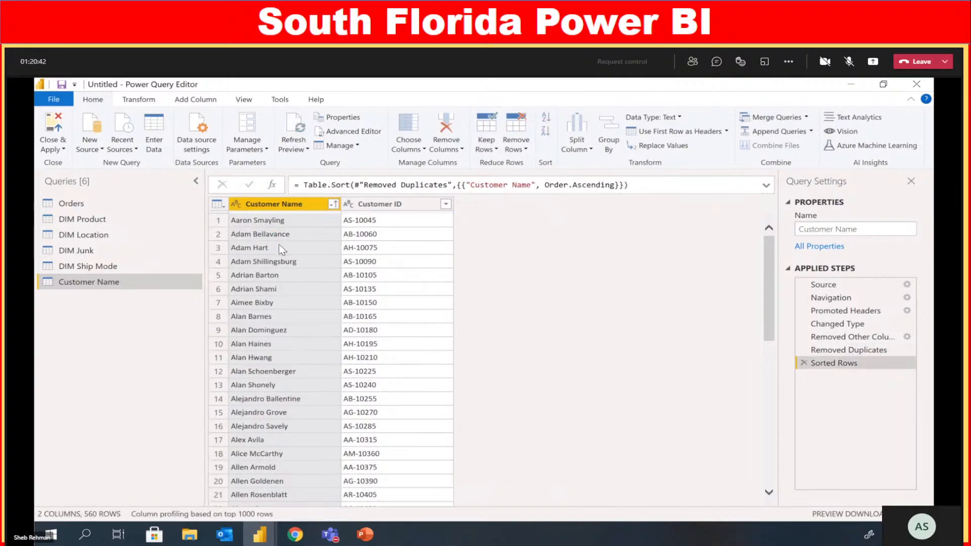
# Add an index column starting from 1 to the Customer Name query and rename it Customer Key
pyautogui.click(220, 203)
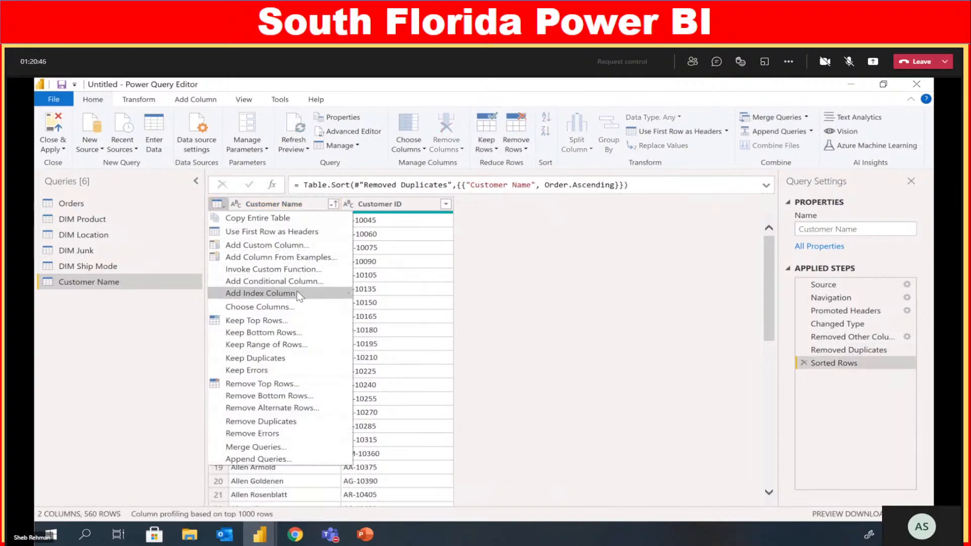
pyautogui.moveTo(330, 293)
pyautogui.click(383, 305)
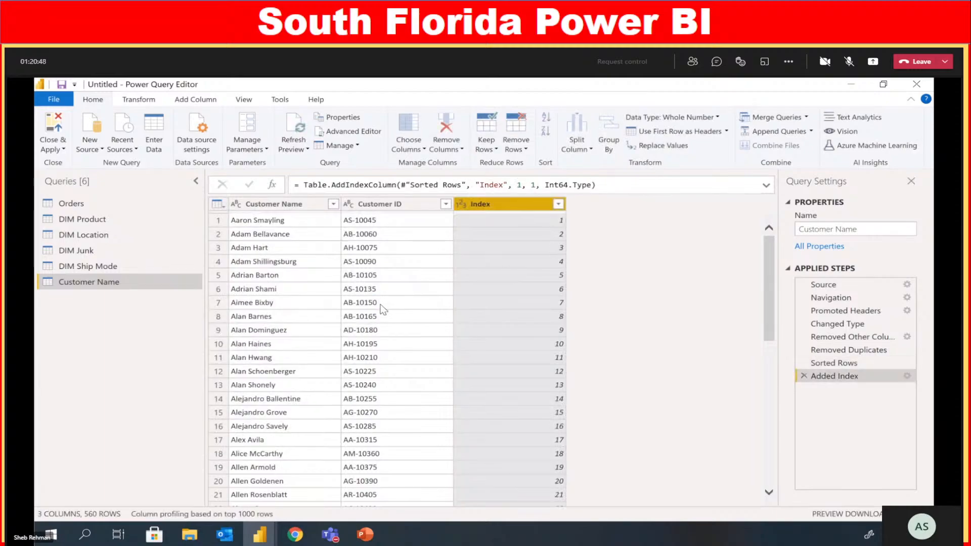
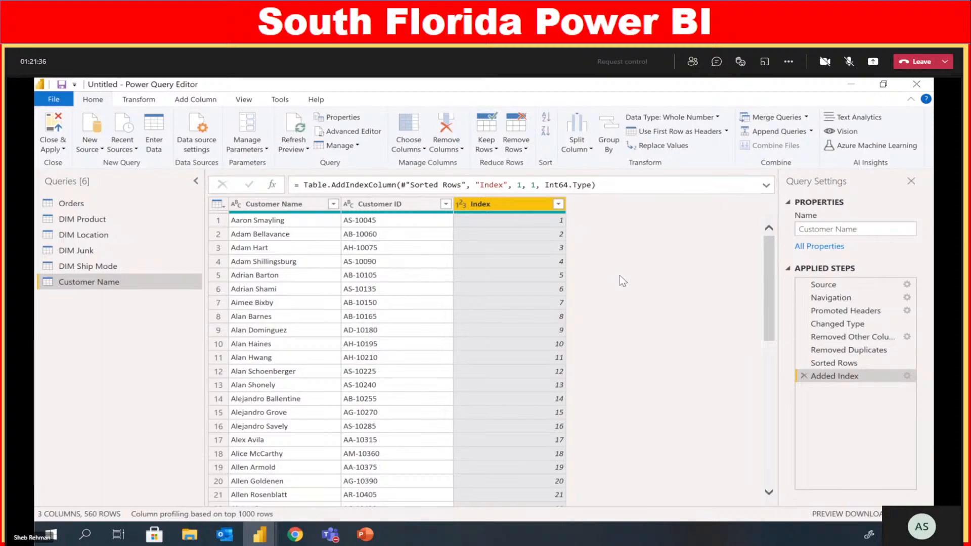
pyautogui.doubleClick(484, 203)
pyautogui.write('Customer')
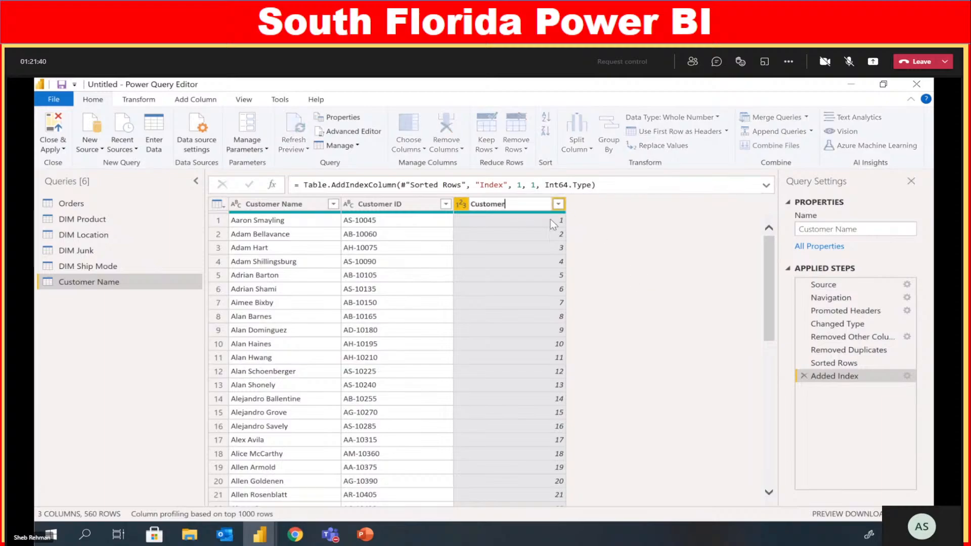
pyautogui.write(' Key')
pyautogui.press('Return')
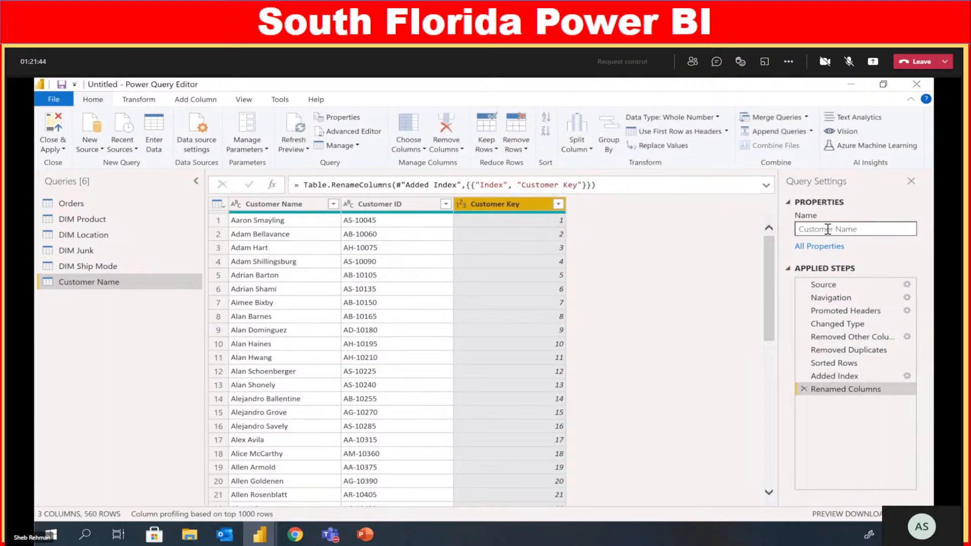
# Rename the Customer Name query as DIM Customer
pyautogui.click(853, 229)
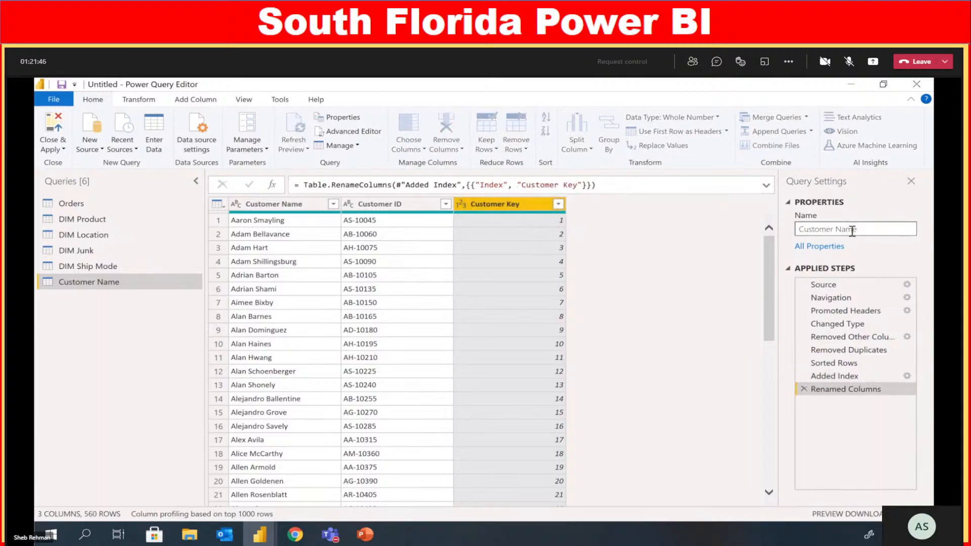
pyautogui.doubleClick(853, 229)
pyautogui.press('BackSpace')
pyautogui.press('BackSpace')
pyautogui.press('Home')
pyautogui.write('DIM')
pyautogui.press('Return')
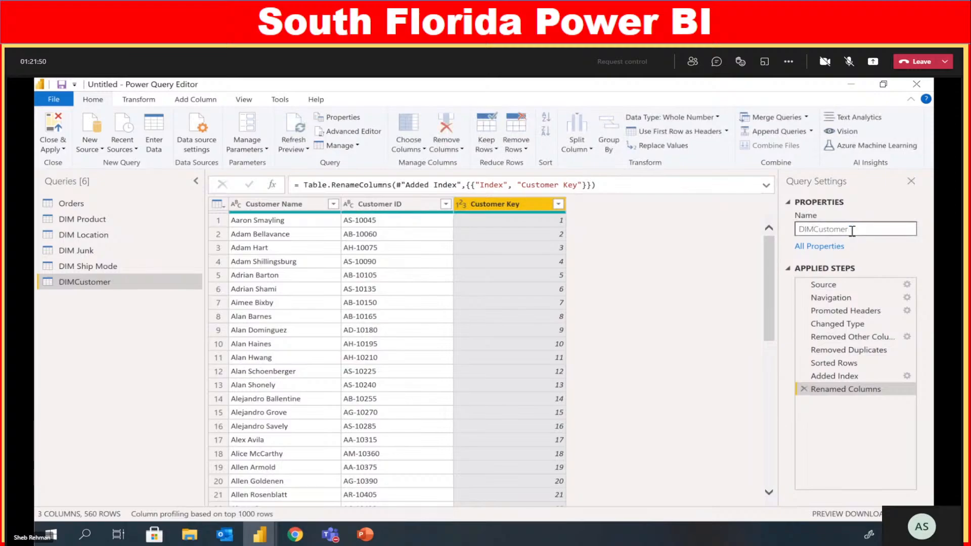
pyautogui.click(818, 229)
pyautogui.click(869, 232)
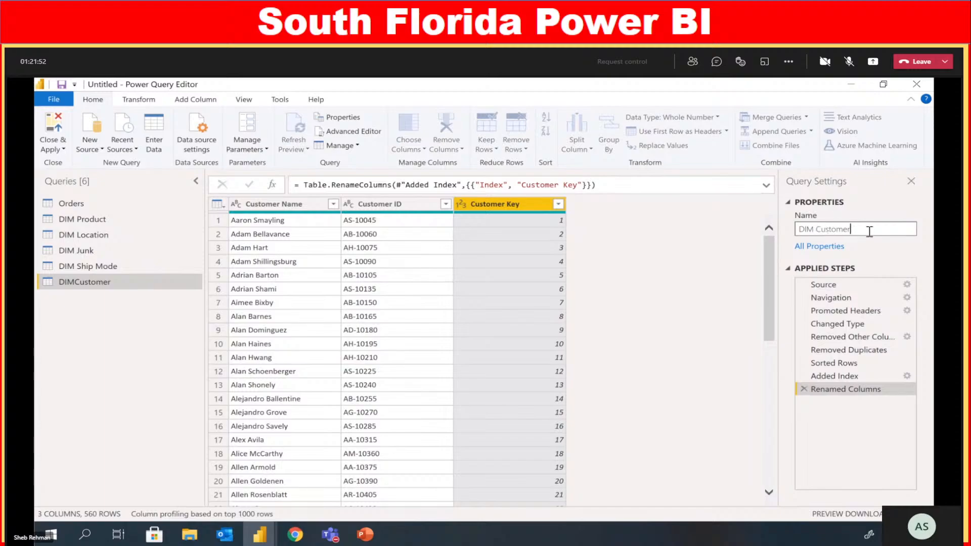
pyautogui.press('Return')
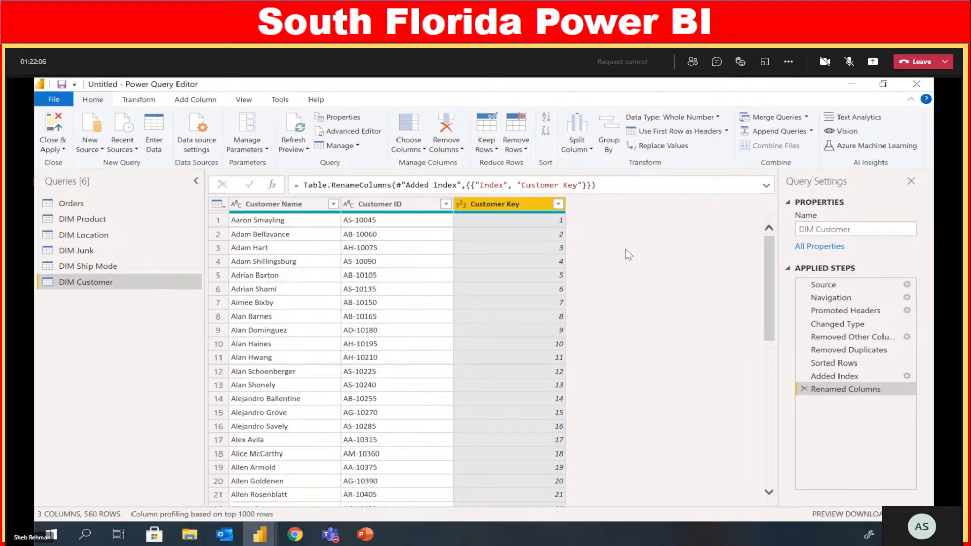
pyautogui.click(137, 207)
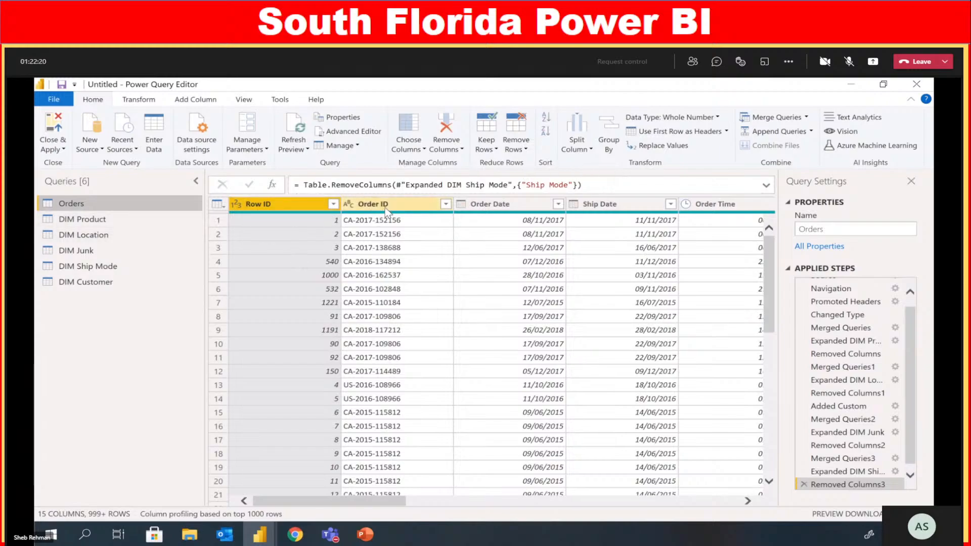
pyautogui.click(89, 280)
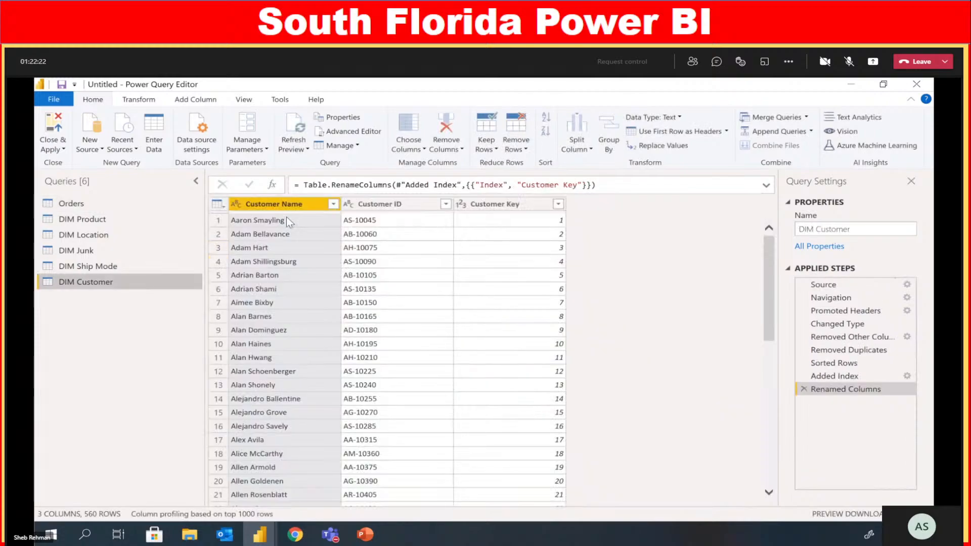
pyautogui.click(310, 205)
pyautogui.doubleClick(311, 206)
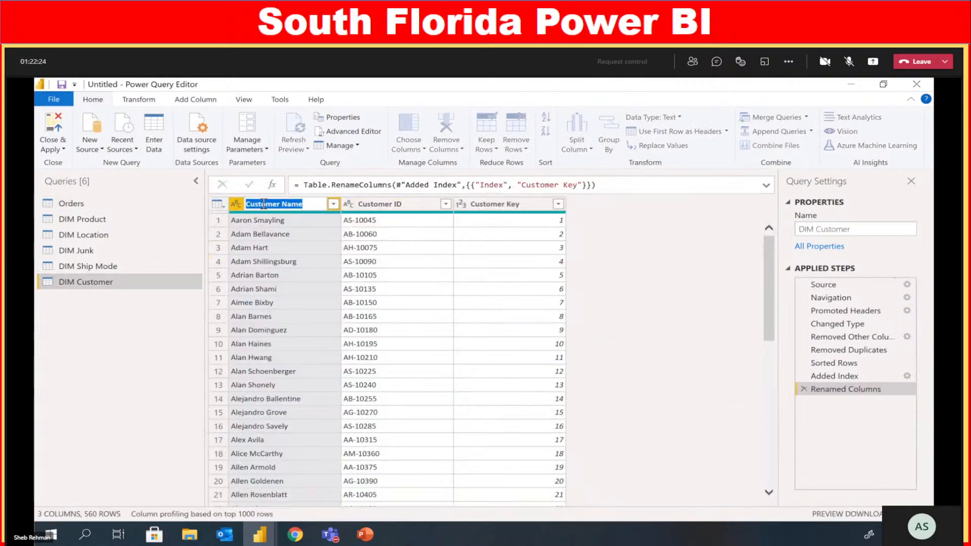
pyautogui.click(248, 205)
pyautogui.write('tbl_')
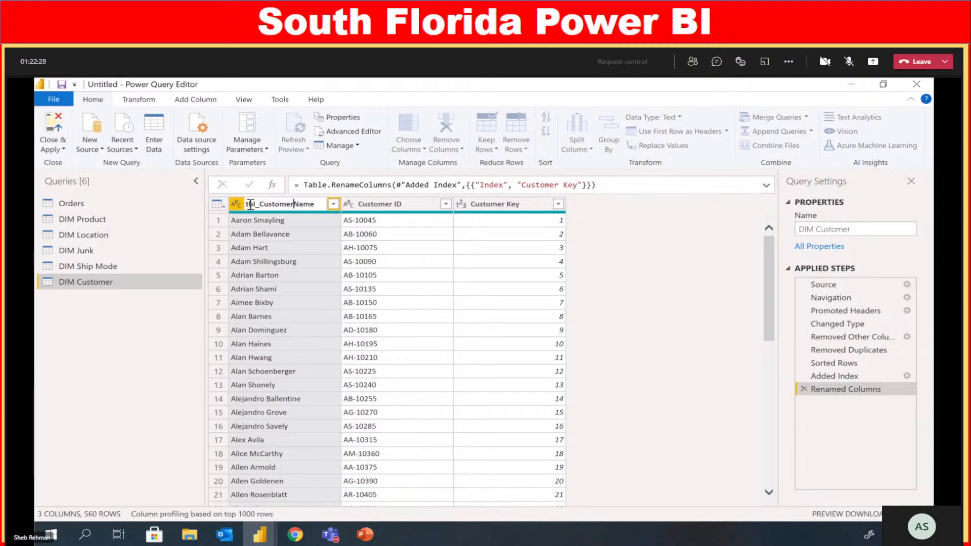
pyautogui.write('_')
pyautogui.press('BackSpace')
pyautogui.press('BackSpace')
pyautogui.press('Return')
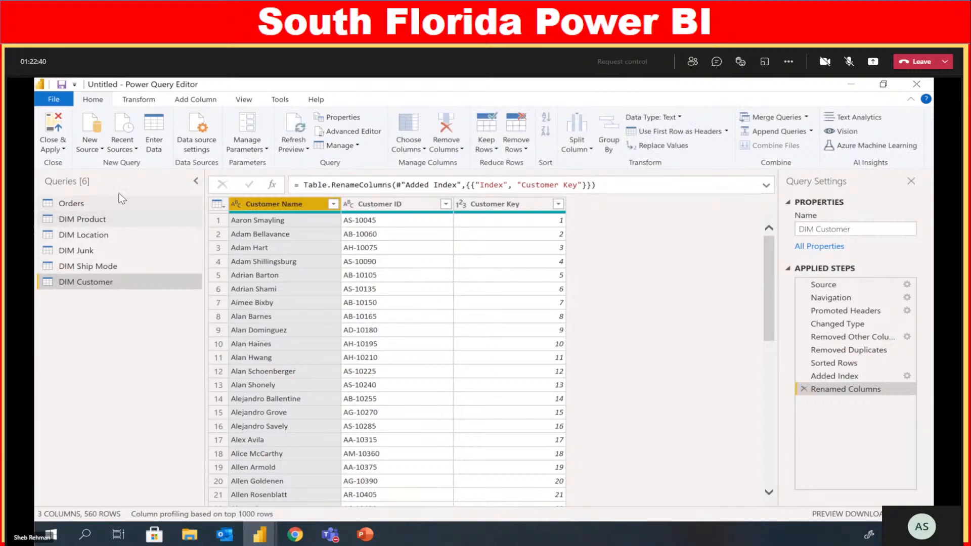
# Merge the Orders query with DIM Customer, matching on Customer ID with a left outer join
pyautogui.click(91, 203)
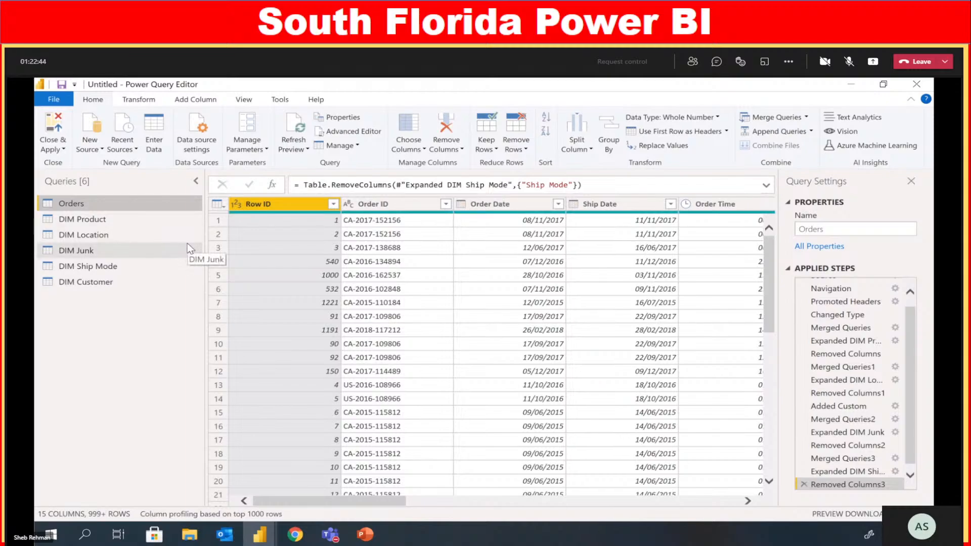
pyautogui.moveTo(377, 500); pyautogui.dragTo(469, 513)
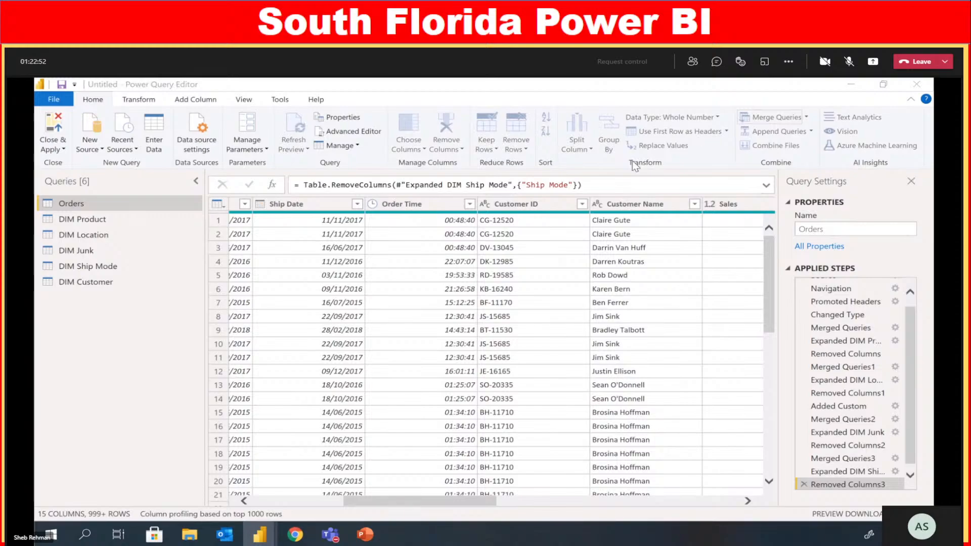
pyautogui.click(772, 117)
pyautogui.moveTo(442, 260); pyautogui.dragTo(500, 261)
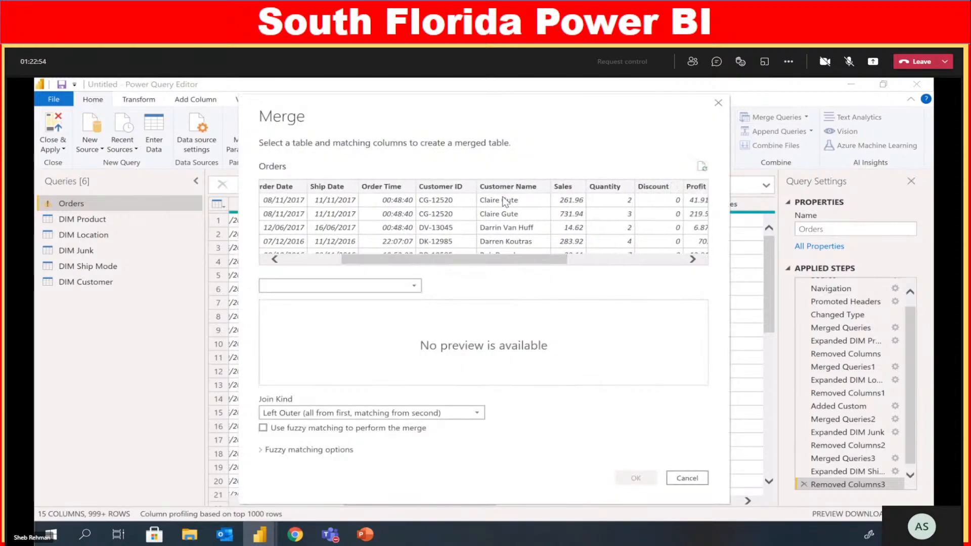
pyautogui.click(455, 186)
pyautogui.click(379, 284)
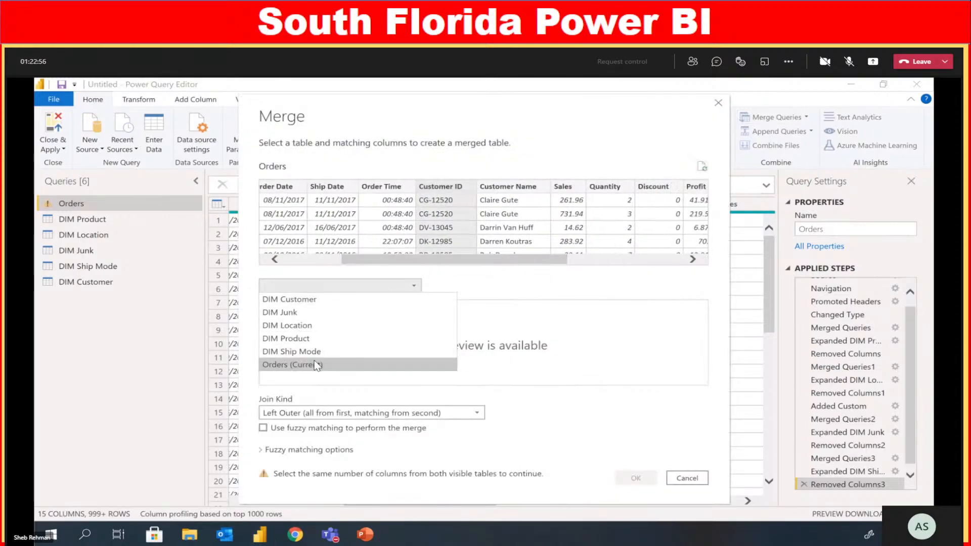
pyautogui.click(350, 303)
pyautogui.click(365, 306)
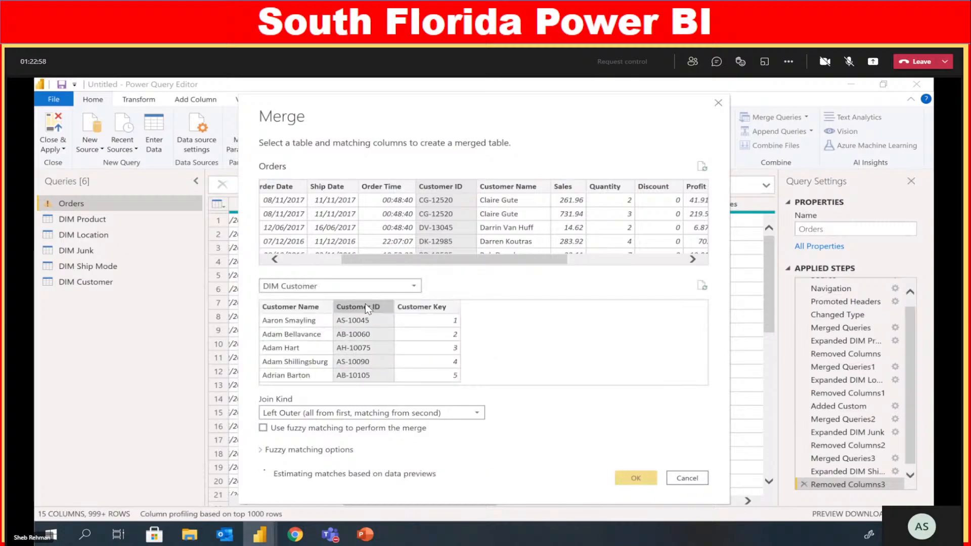
pyautogui.click(636, 478)
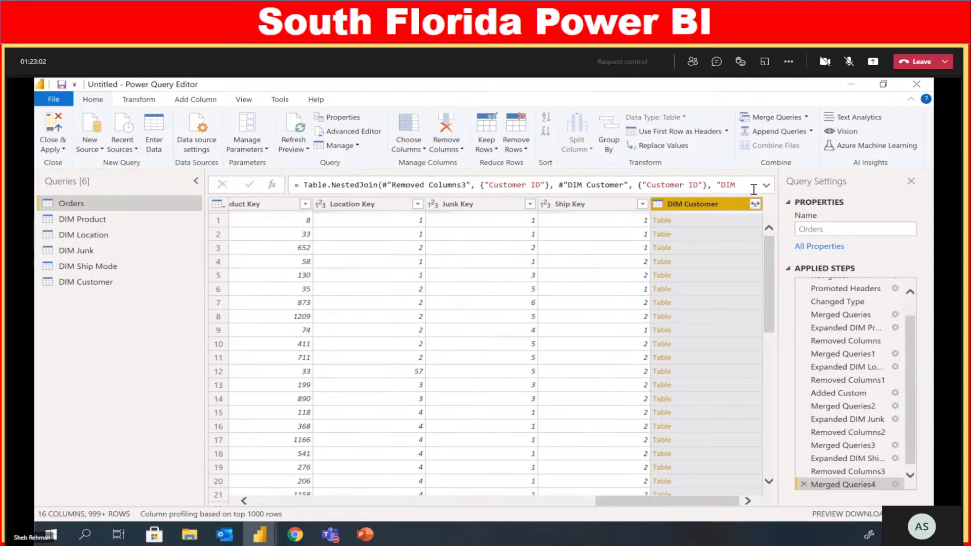
# Expand the merged DIM Customer column in Orders to bring in only Customer Key, without the original column name as prefix
pyautogui.click(755, 204)
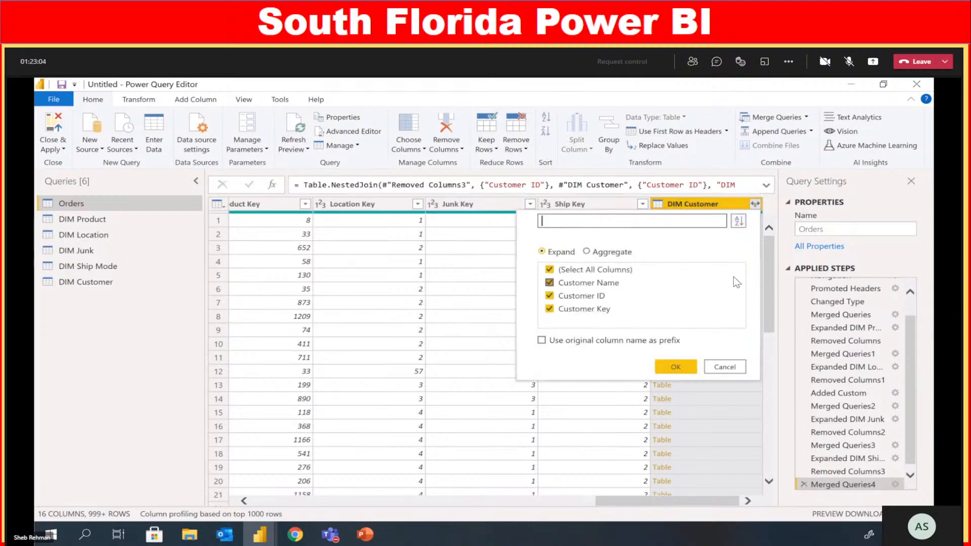
pyautogui.click(570, 271)
pyautogui.click(550, 309)
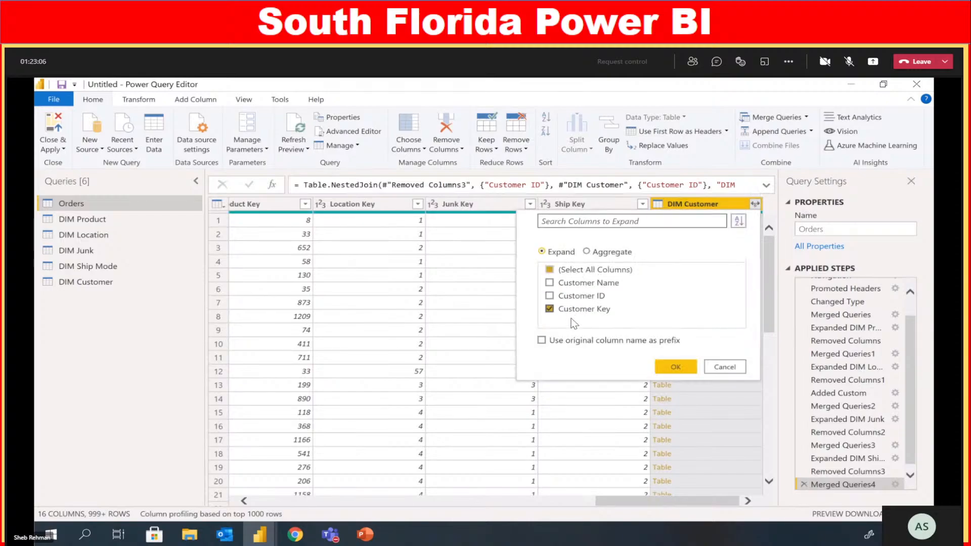
pyautogui.click(676, 368)
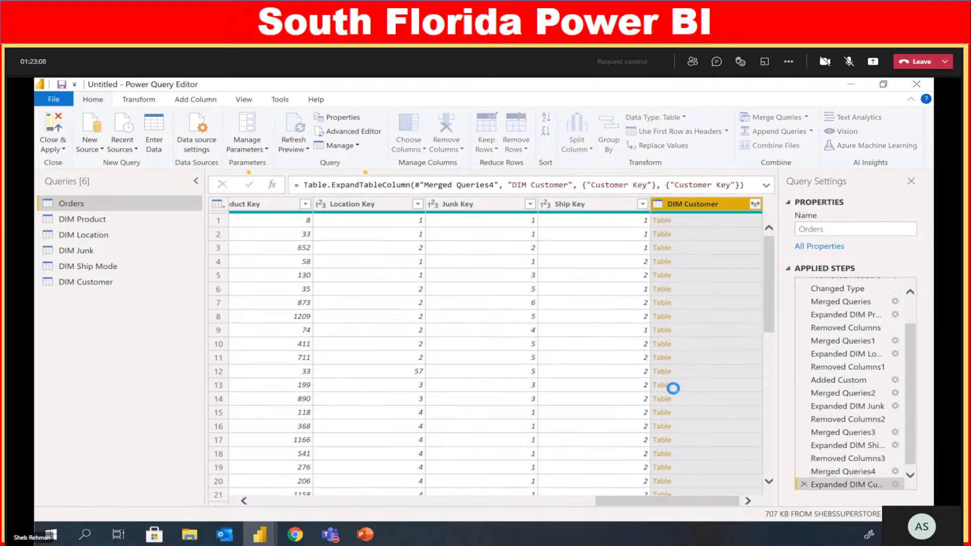
# Remove the Customer ID and Customer Name columns from the Orders query
pyautogui.moveTo(686, 501); pyautogui.dragTo(463, 519)
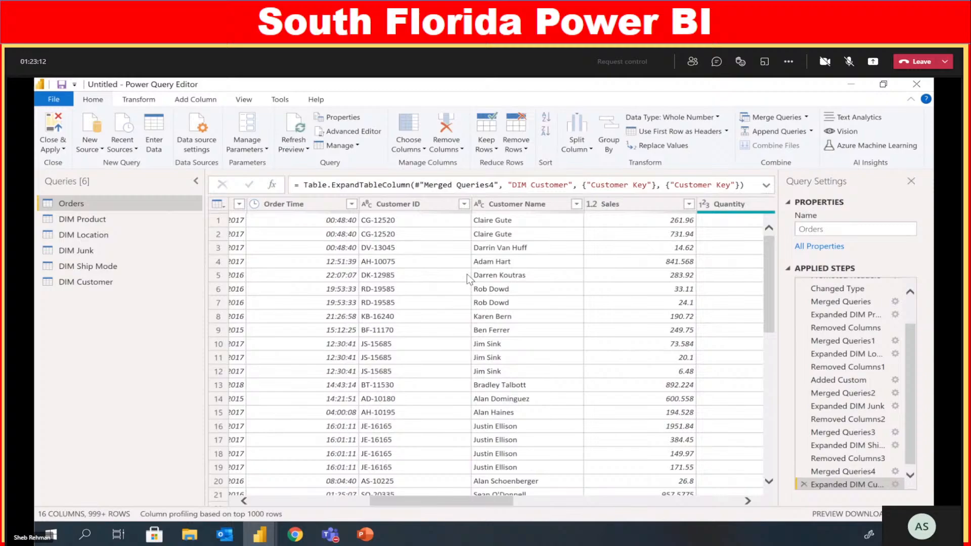
pyautogui.click(511, 204)
pyautogui.keyDown('ctrl'); pyautogui.click(427, 205); pyautogui.keyUp('ctrl')
pyautogui.rightClick(426, 203)
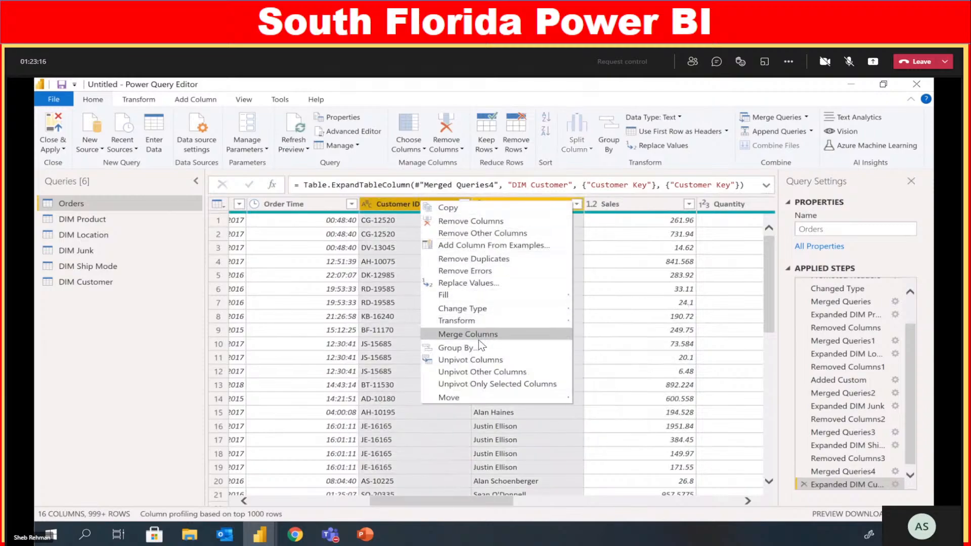
pyautogui.click(485, 221)
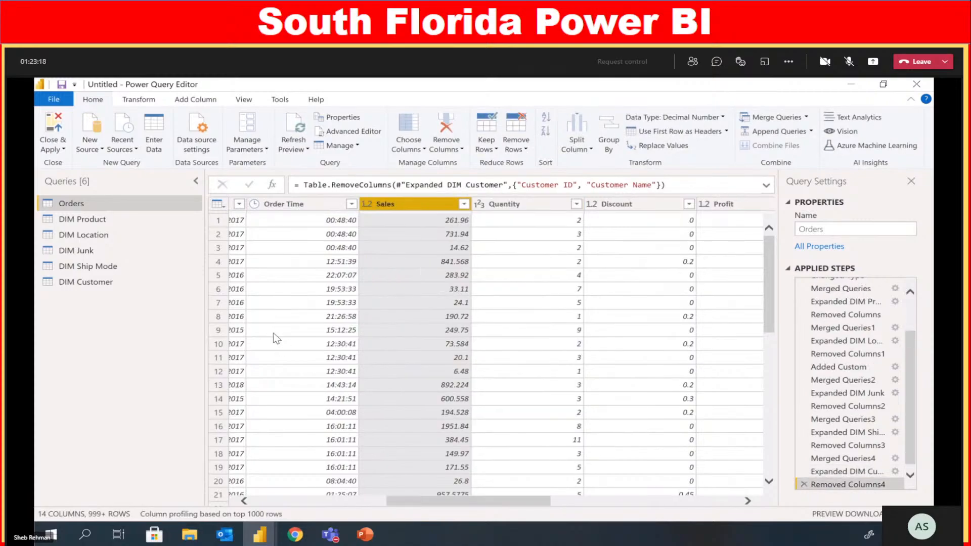
pyautogui.moveTo(480, 500); pyautogui.dragTo(369, 515)
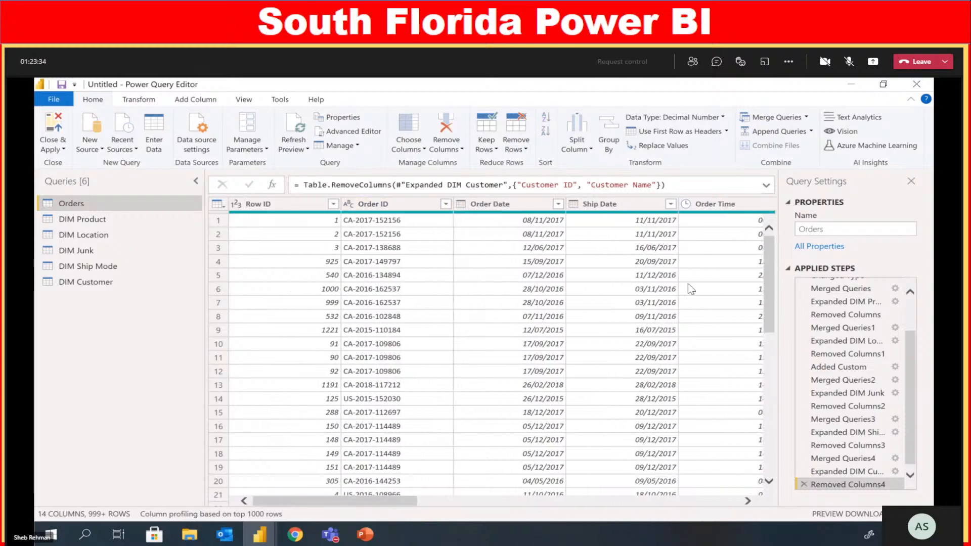
pyautogui.hscroll(3, 391, 501)
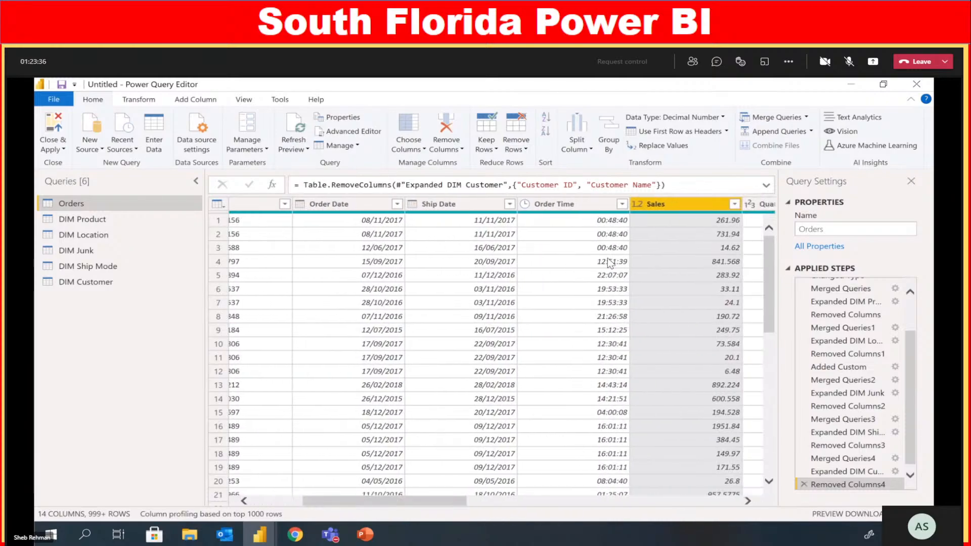
pyautogui.click(587, 334)
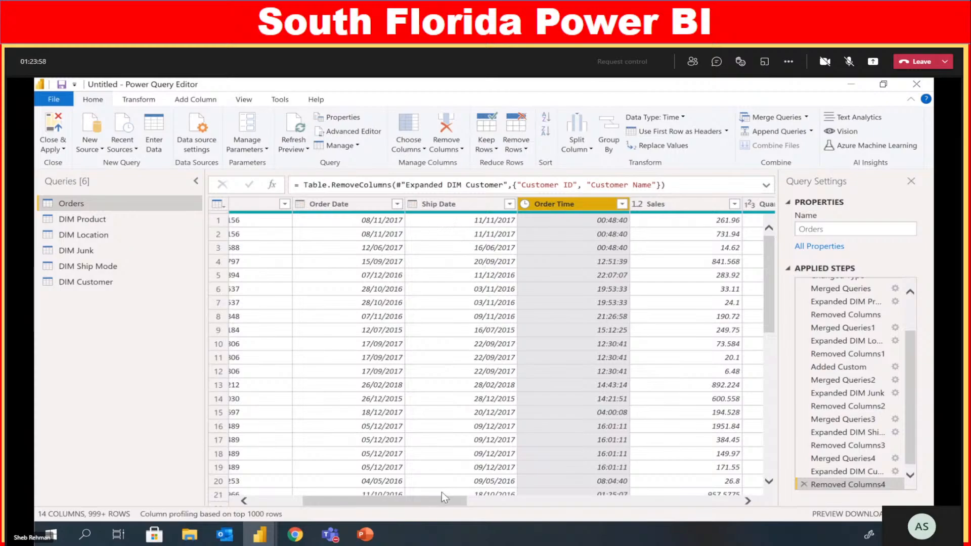
# Add the Order ID column of the Orders query as a new query
pyautogui.moveTo(441, 498); pyautogui.dragTo(392, 498)
pyautogui.click(389, 208)
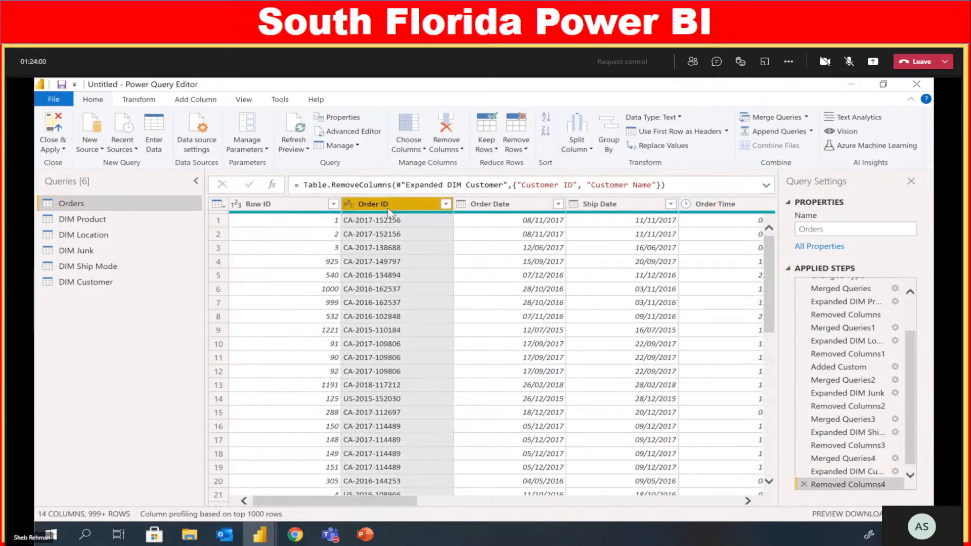
pyautogui.rightClick(400, 202)
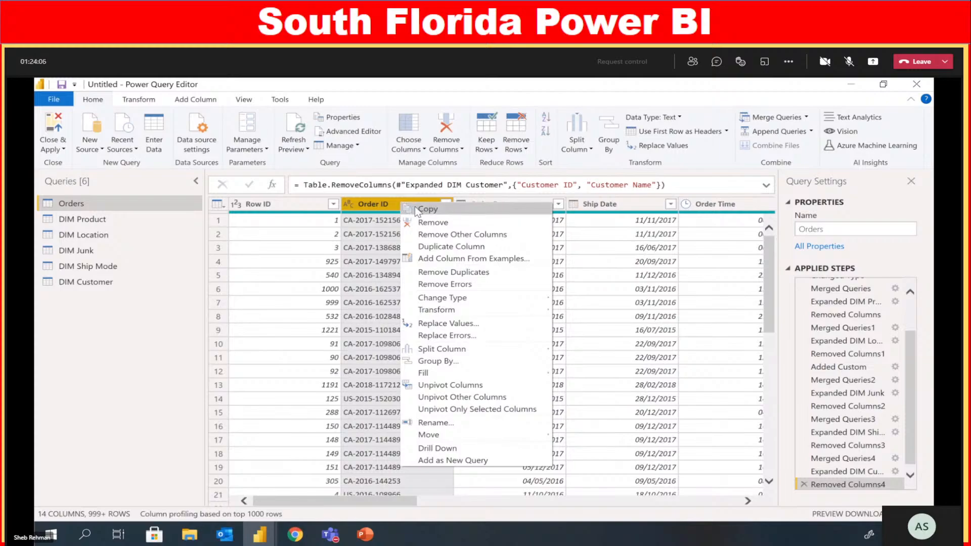
pyautogui.click(360, 247)
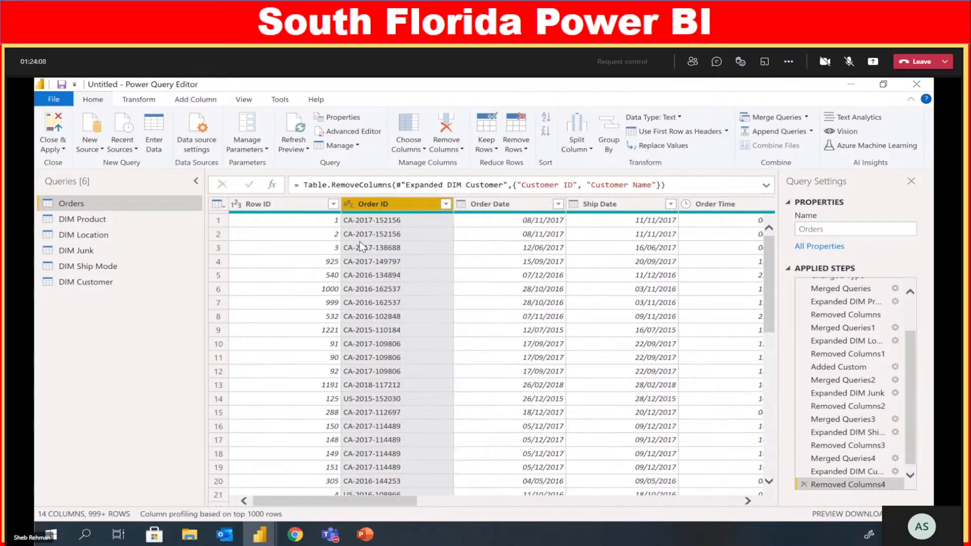
pyautogui.rightClick(393, 208)
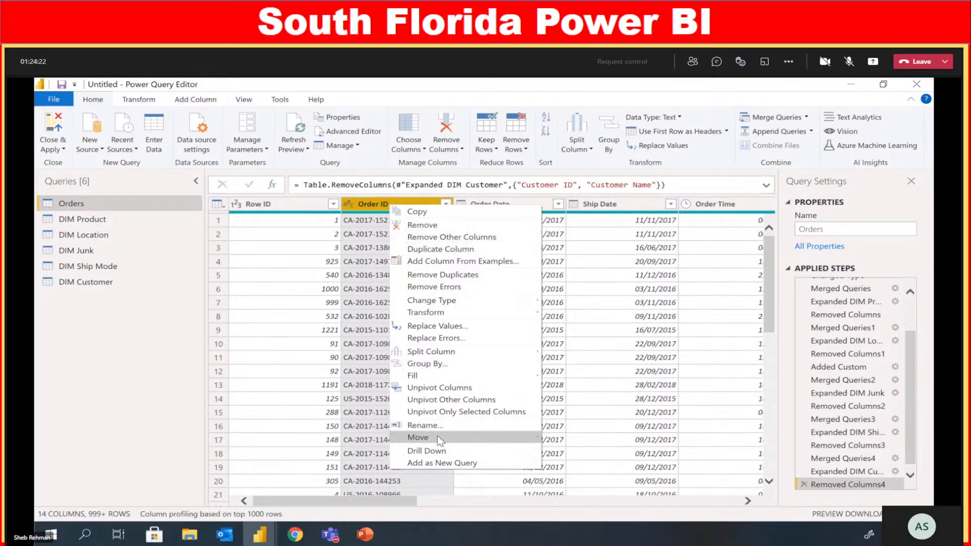
pyautogui.click(442, 462)
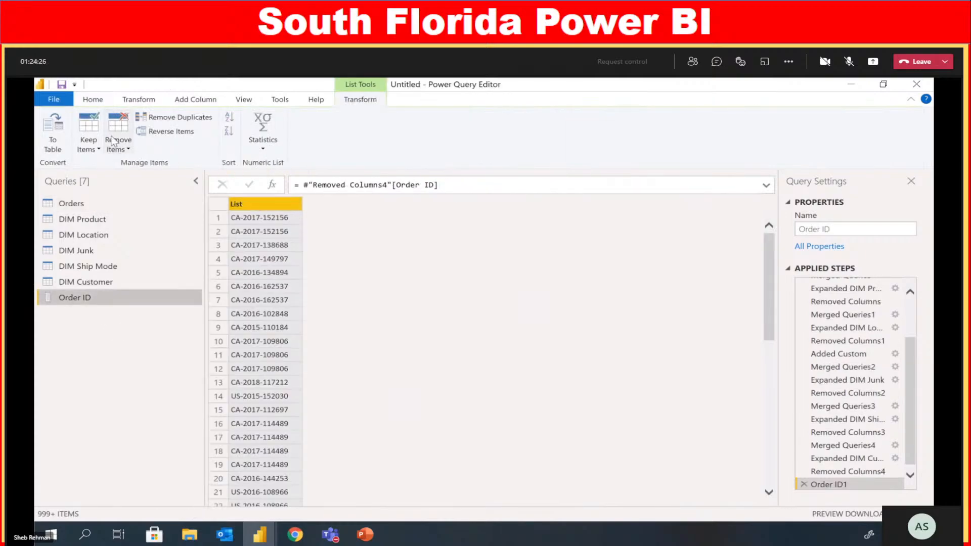
# Delete the Order ID query's applied steps from Merged Queries until the end
pyautogui.scroll(2, 839, 334)
pyautogui.click(837, 337)
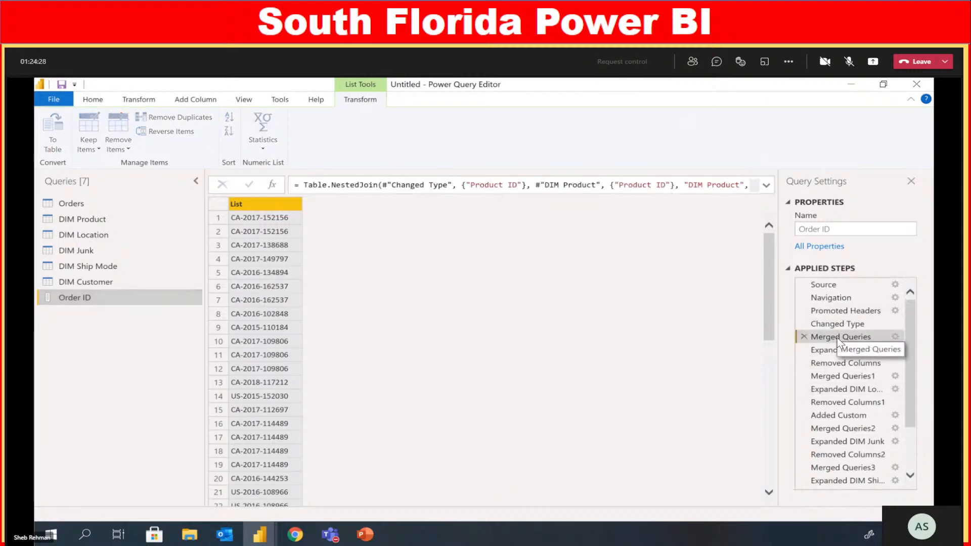
pyautogui.rightClick(837, 338)
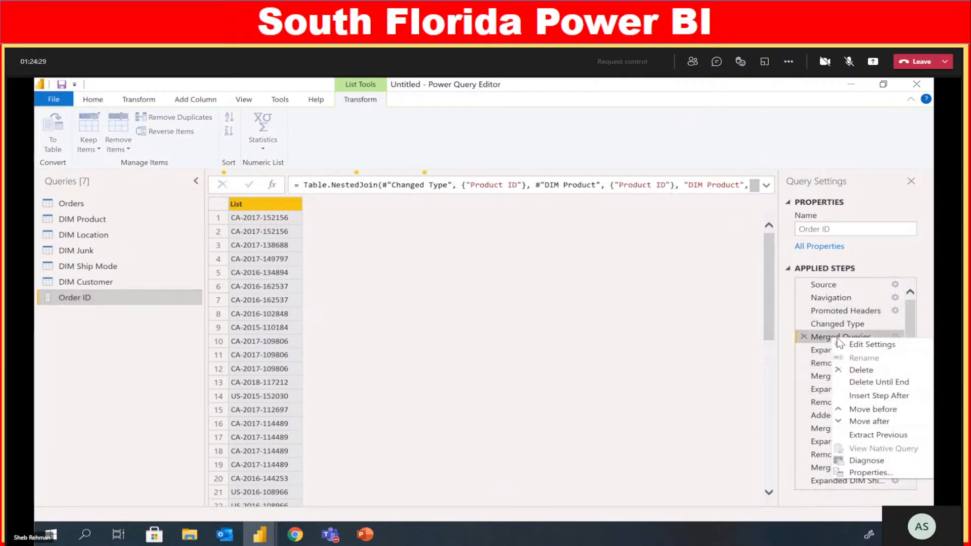
pyautogui.click(879, 382)
pyautogui.click(501, 354)
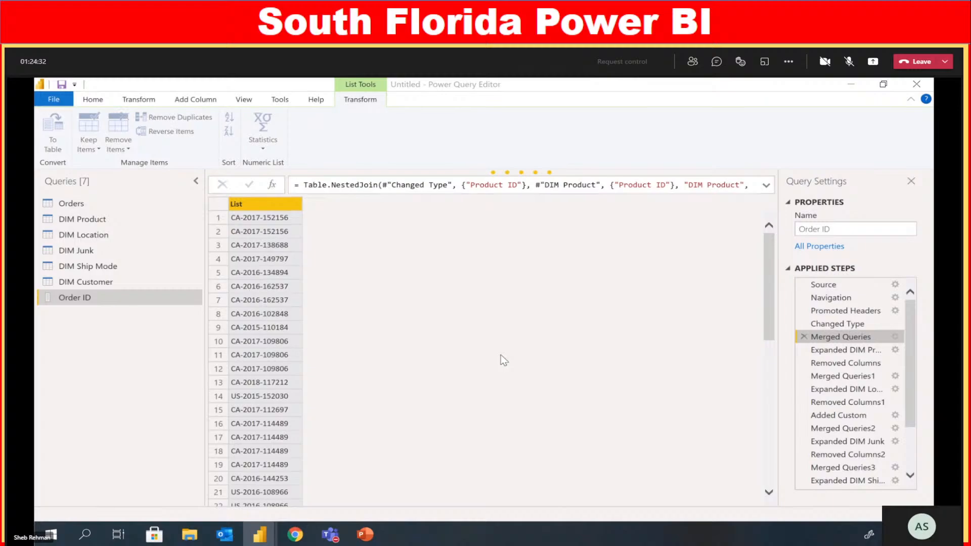
# Keep only the Order ID column in the Order ID query and remove its duplicate rows
pyautogui.click(390, 205)
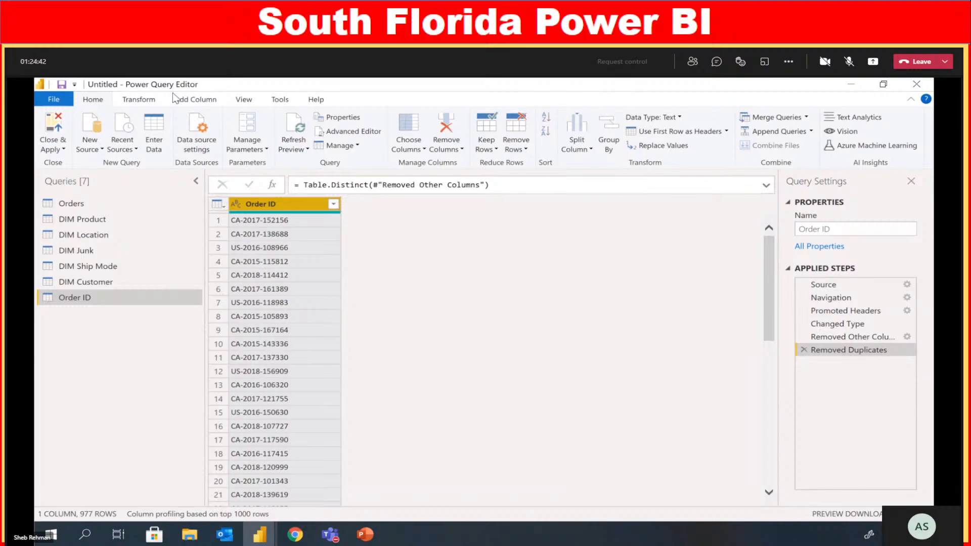
# Add an index column starting from 1 to the Order ID query
pyautogui.click(188, 100)
pyautogui.click(235, 131)
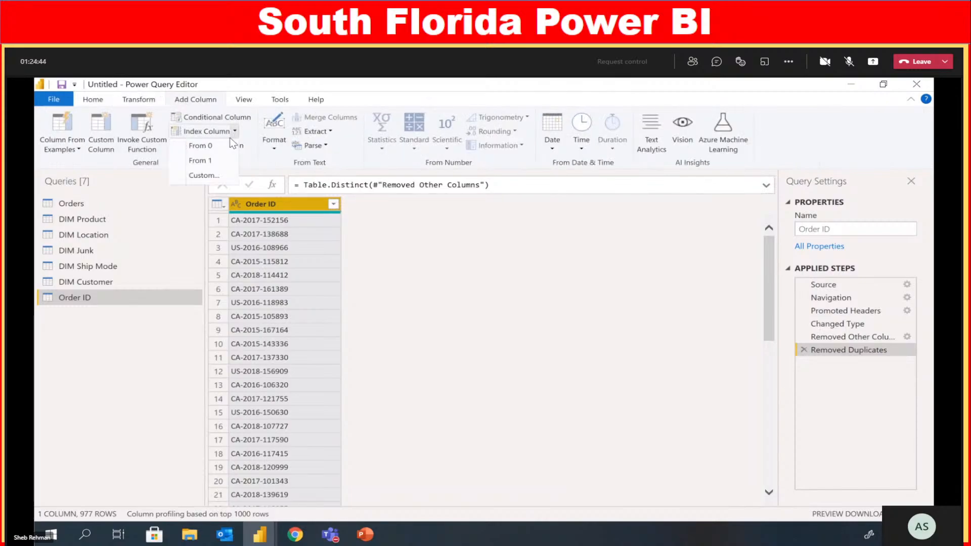
pyautogui.click(225, 163)
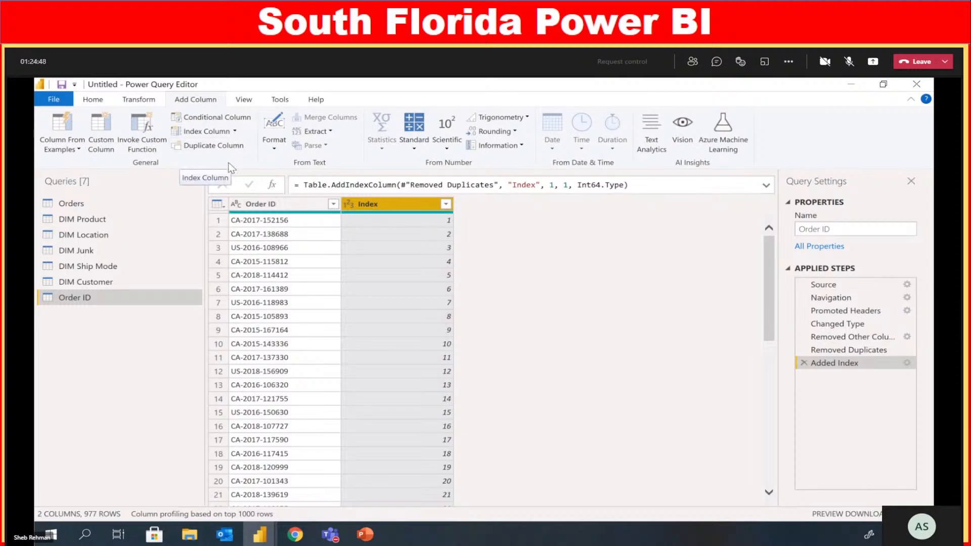
# Rename the Index column of the Order ID query as Order Key
pyautogui.click(218, 204)
pyautogui.click(530, 267)
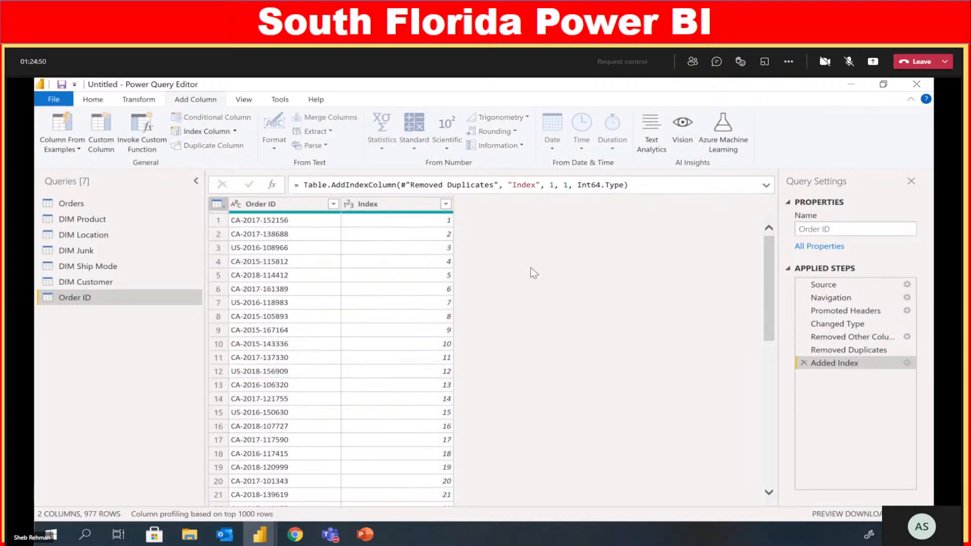
pyautogui.doubleClick(396, 204)
pyautogui.write('O')
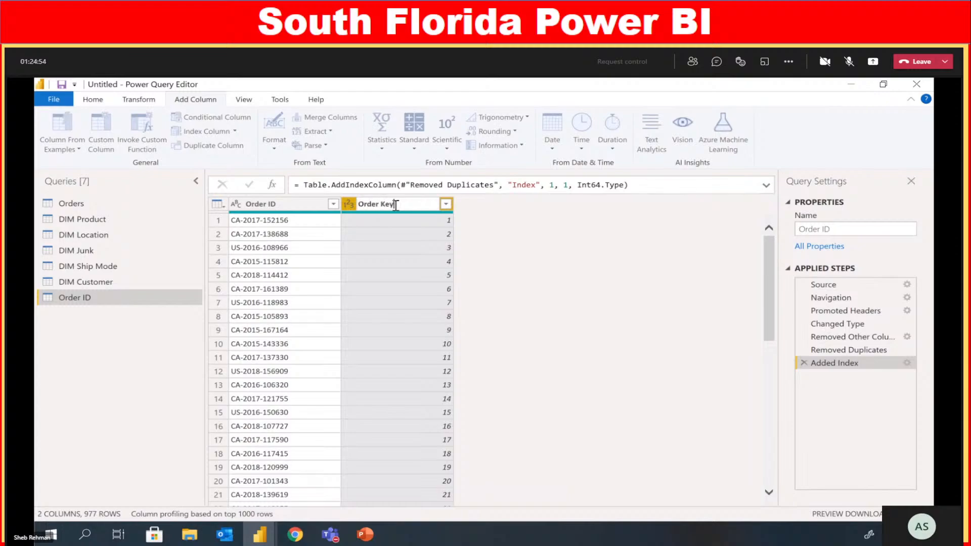
pyautogui.write('rder Key')
pyautogui.press('Return')
# Rename the Order ID query as DIM Order
pyautogui.click(852, 229)
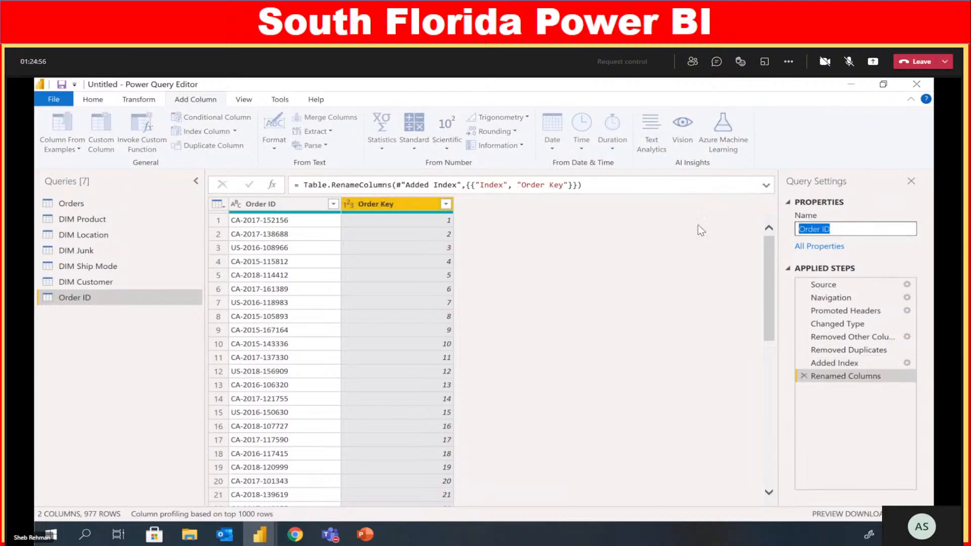
pyautogui.write('DIM H')
pyautogui.press('BackSpace')
pyautogui.write('Order')
pyautogui.press('Return')
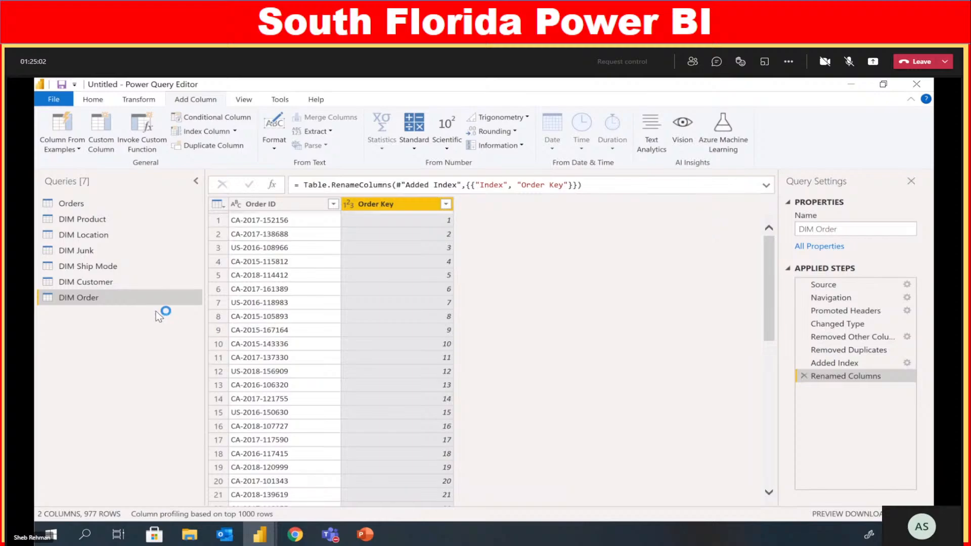
# Merge the Orders query with DIM Order on the Order ID columns, using a left outer join
pyautogui.click(129, 203)
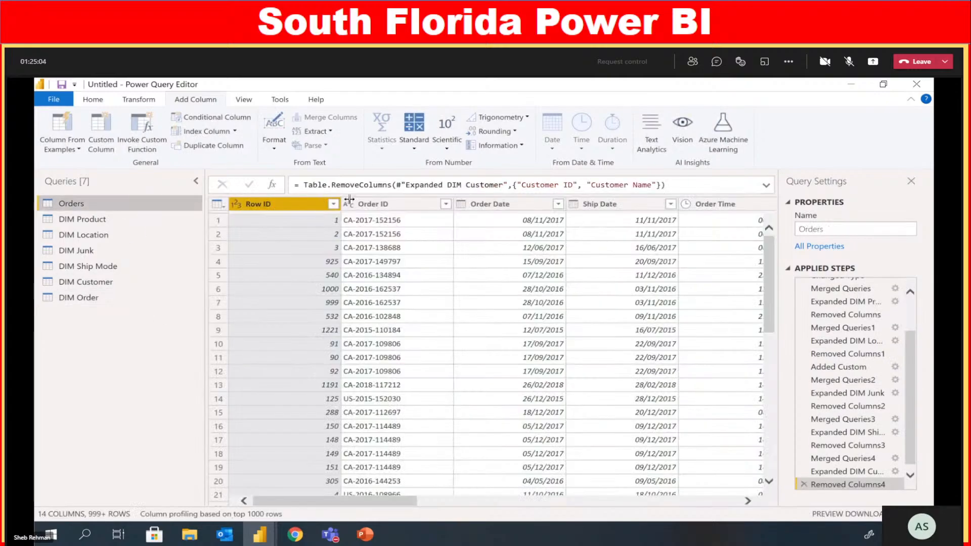
pyautogui.click(94, 99)
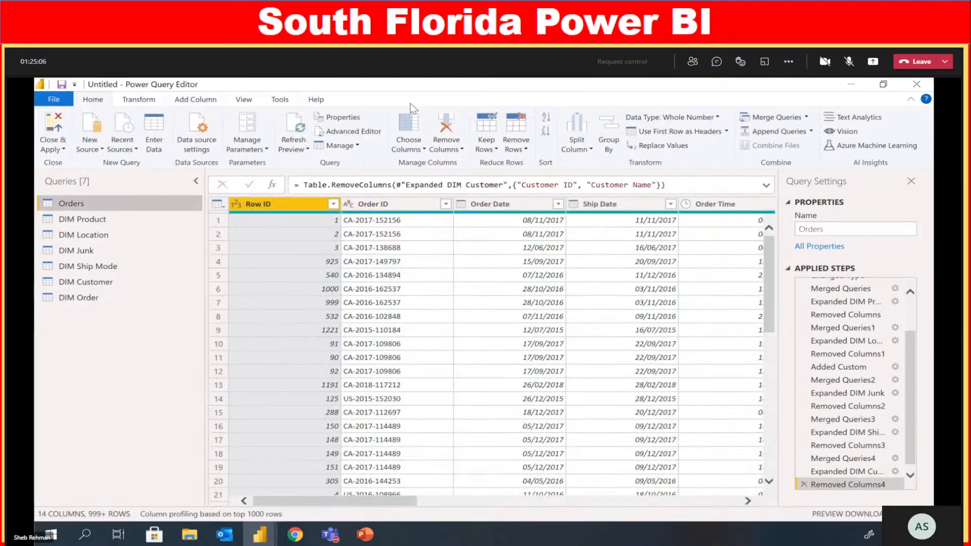
pyautogui.click(772, 117)
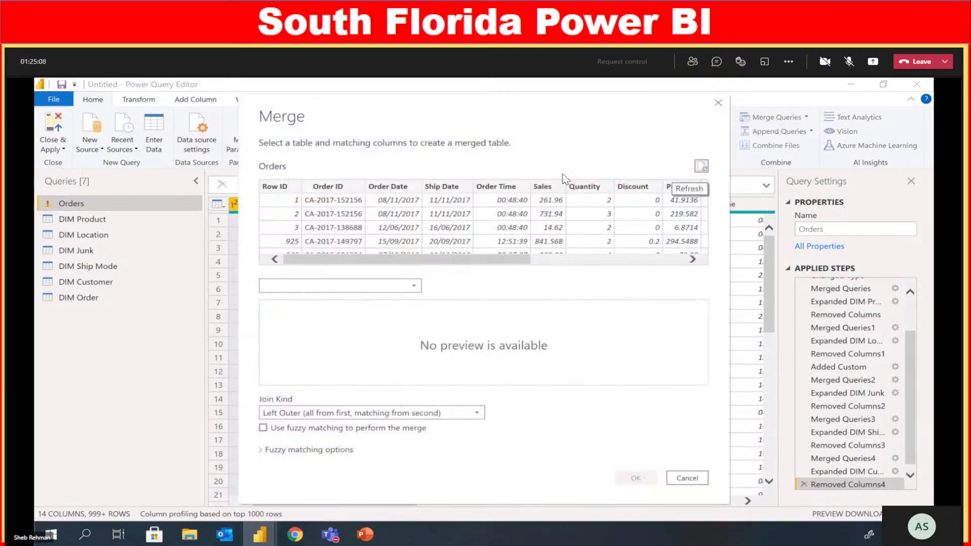
pyautogui.click(337, 198)
pyautogui.click(354, 286)
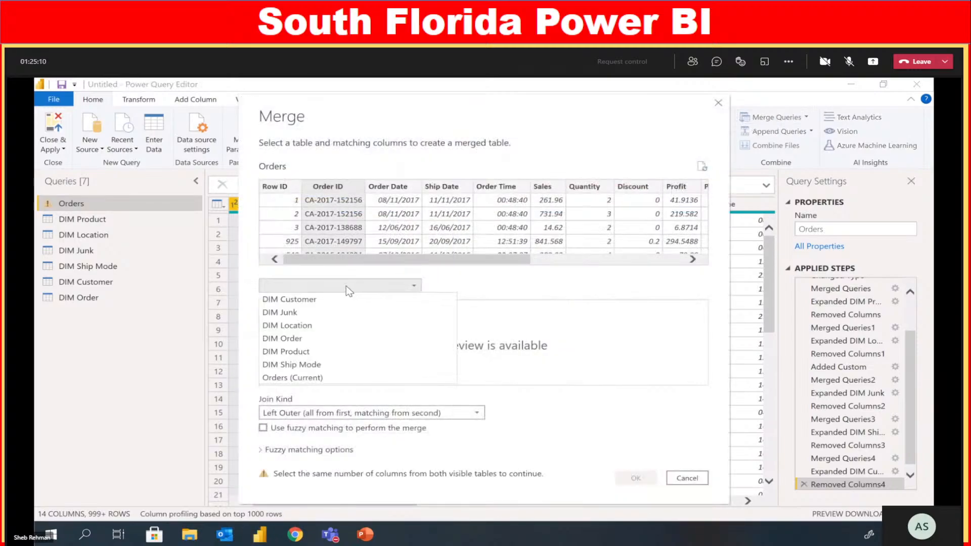
pyautogui.click(329, 338)
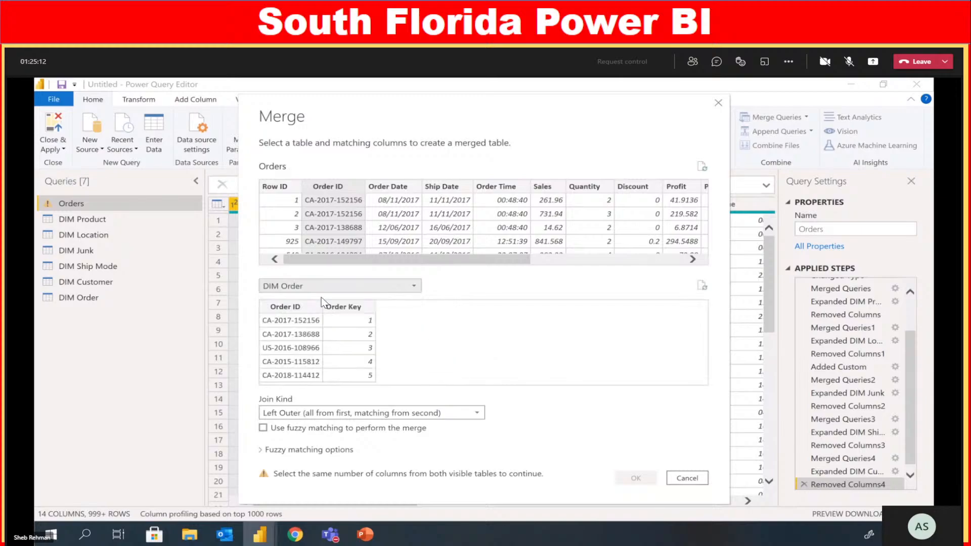
pyautogui.click(296, 306)
pyautogui.click(627, 482)
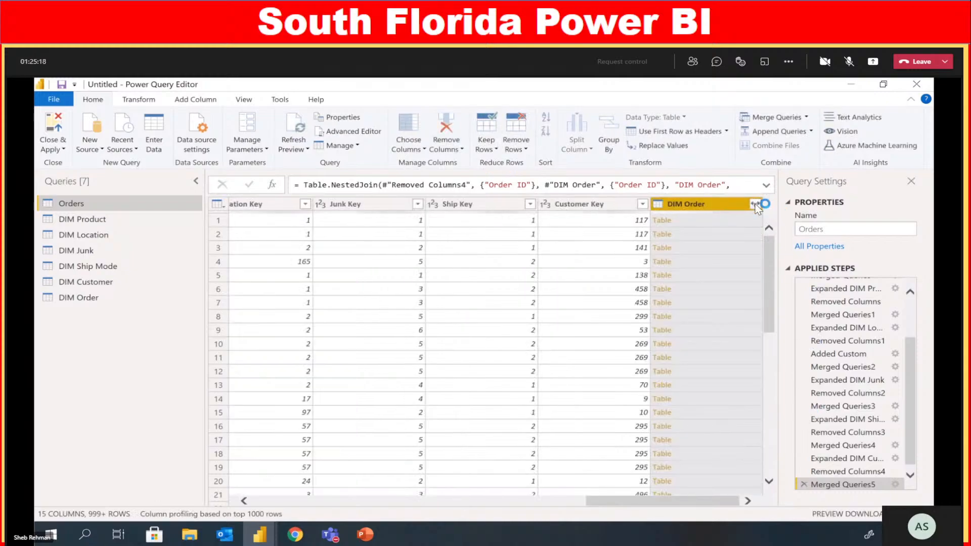
# Expand the merged DIM Order column to bring in only Order Key, without the original column name as prefix
pyautogui.click(754, 205)
pyautogui.click(574, 283)
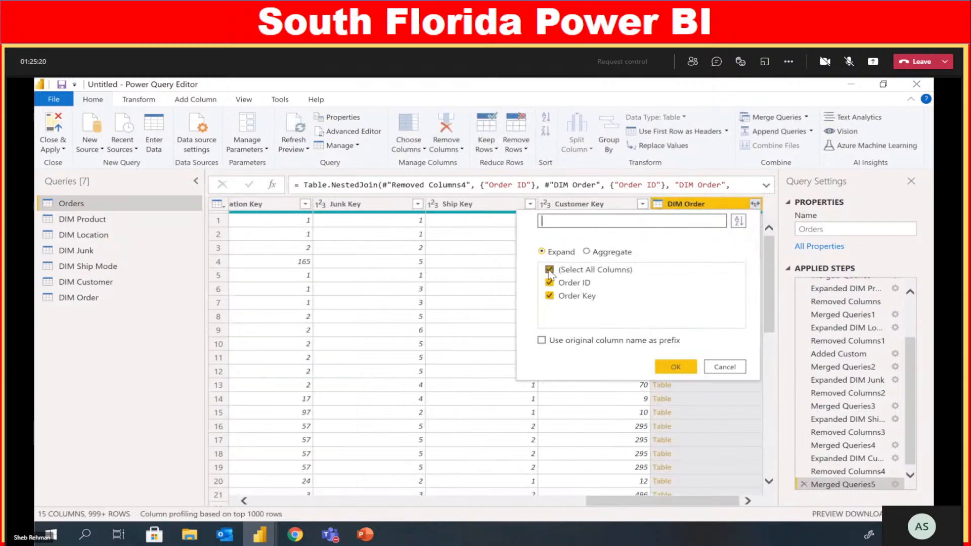
pyautogui.click(582, 269)
pyautogui.click(577, 297)
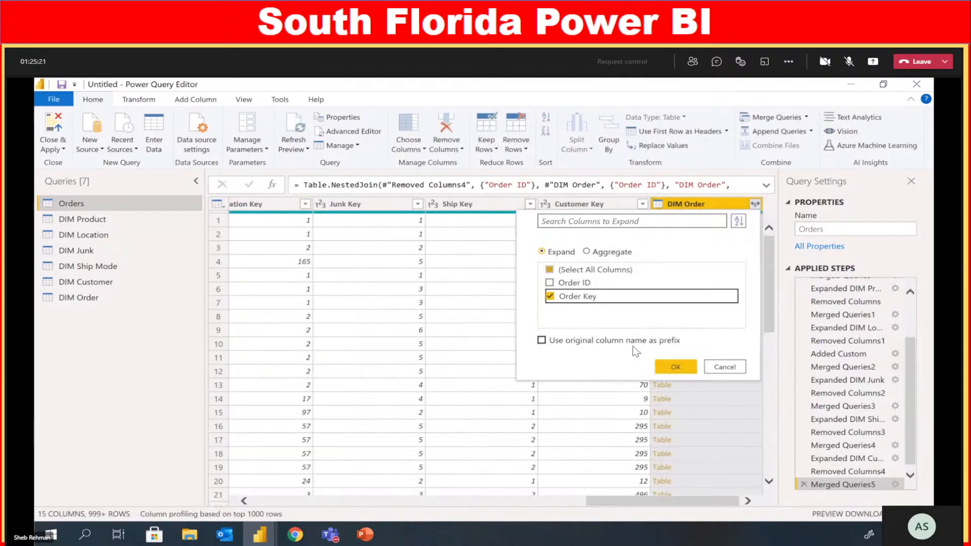
pyautogui.click(676, 366)
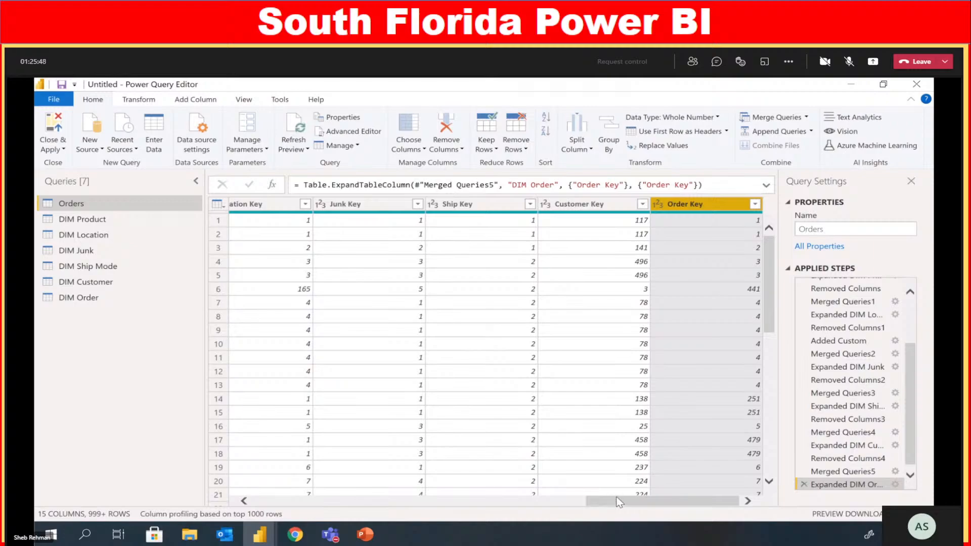
# Remove the Order ID column from the Orders query
pyautogui.moveTo(618, 501); pyautogui.dragTo(506, 502)
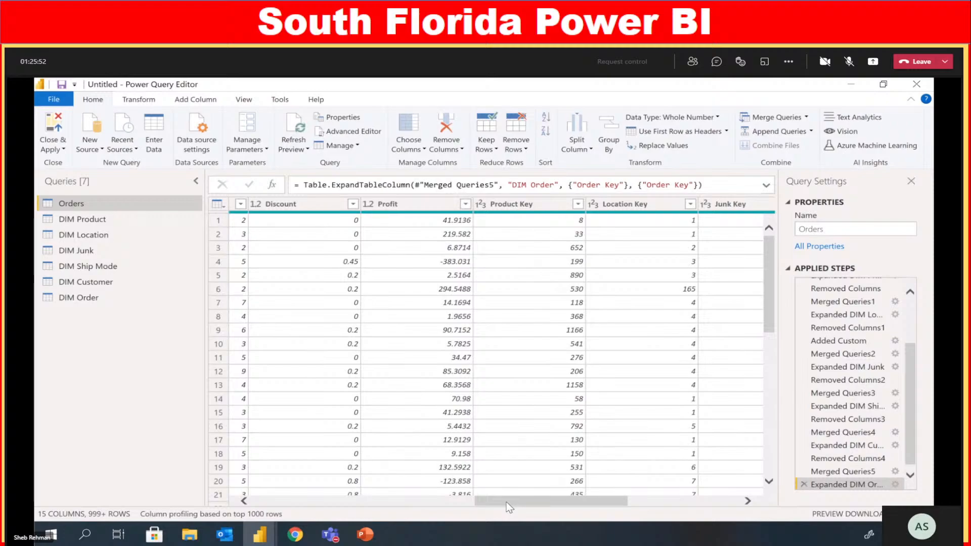
pyautogui.moveTo(532, 501); pyautogui.dragTo(348, 512)
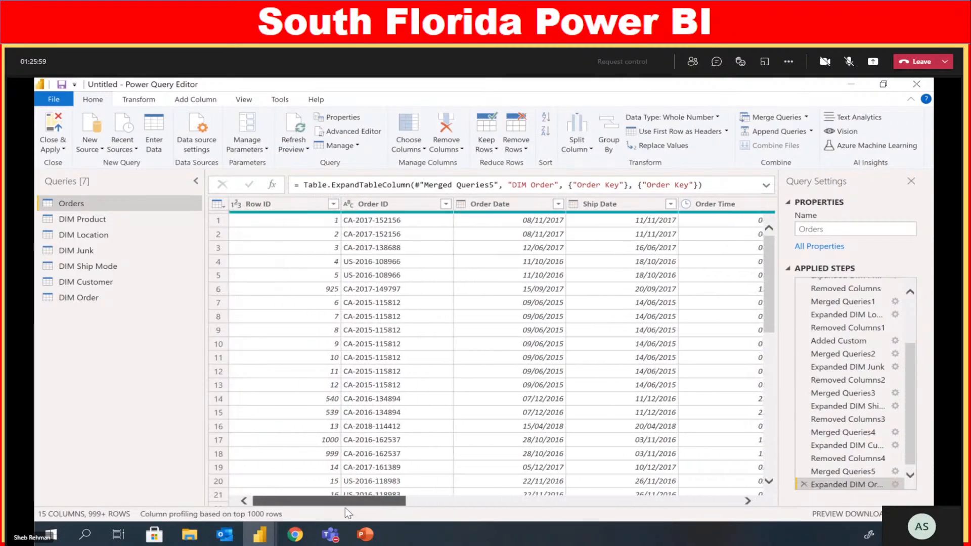
pyautogui.click(405, 204)
pyautogui.rightClick(392, 204)
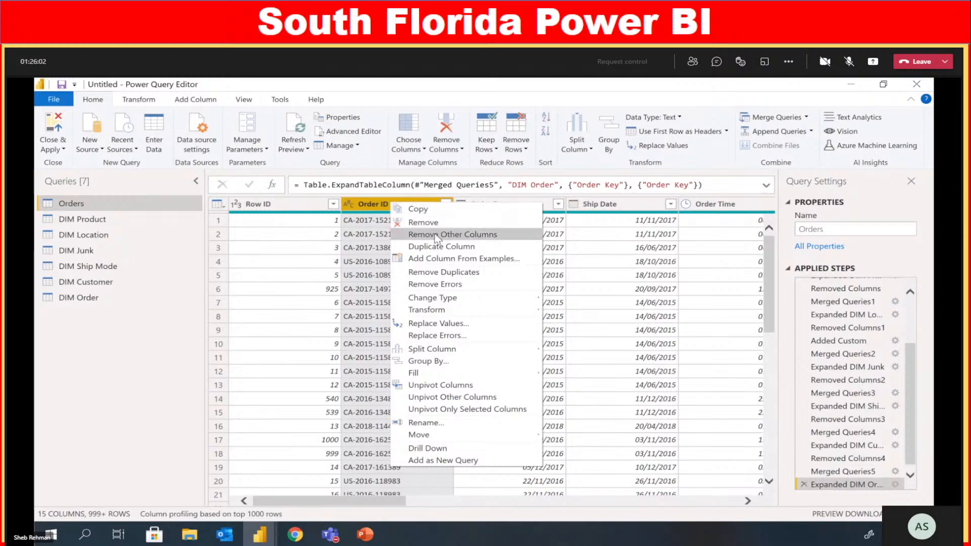
pyautogui.click(430, 223)
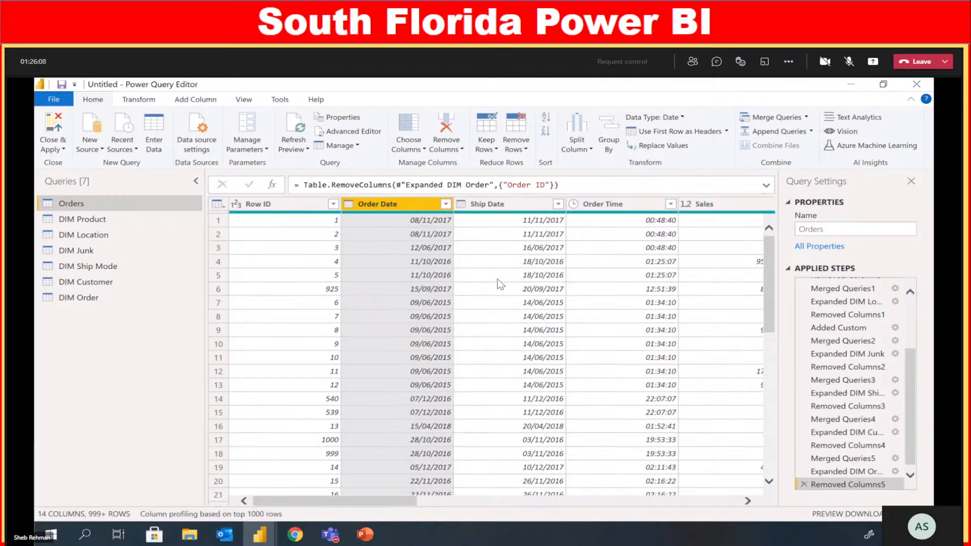
# Switch to Chrome and open The BI Wizz Kid's "Create a Date Table in SECONDS" video from the Google results
pyautogui.moveTo(365, 501)
pyautogui.mouseDown()
pyautogui.moveTo(410, 508)
pyautogui.moveTo(375, 497)
pyautogui.moveTo(349, 506)
pyautogui.mouseUp()
pyautogui.click(295, 534)
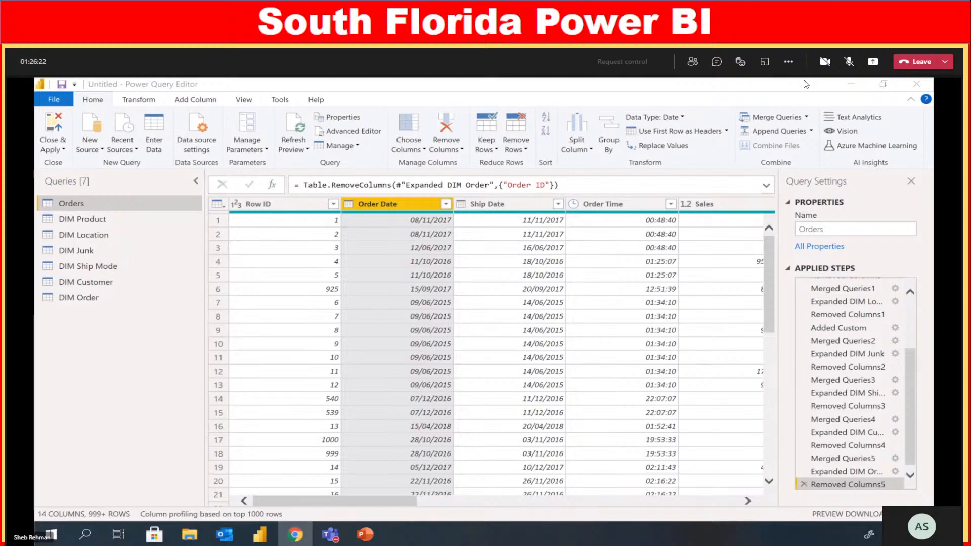
pyautogui.click(849, 63)
pyautogui.click(296, 535)
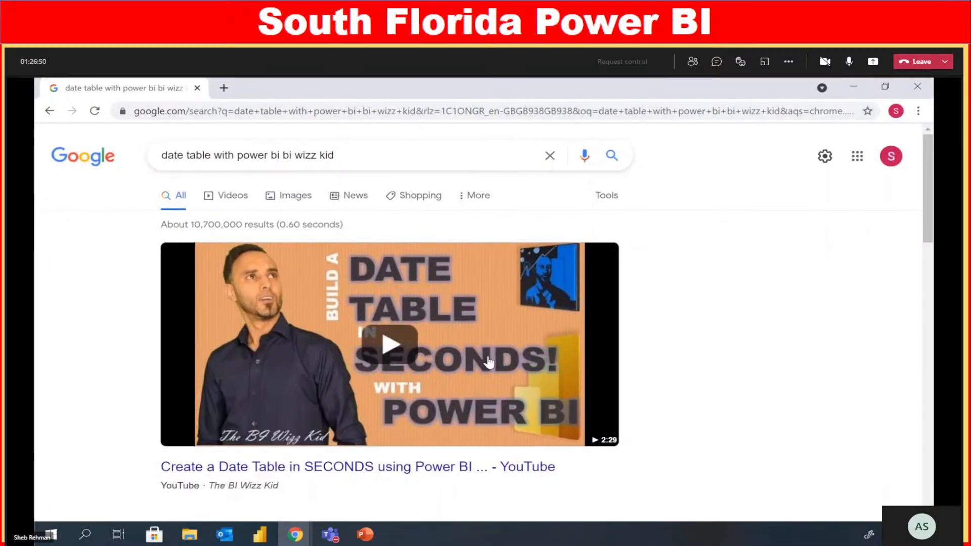
pyautogui.scroll(-3, 438, 304)
pyautogui.click(452, 335)
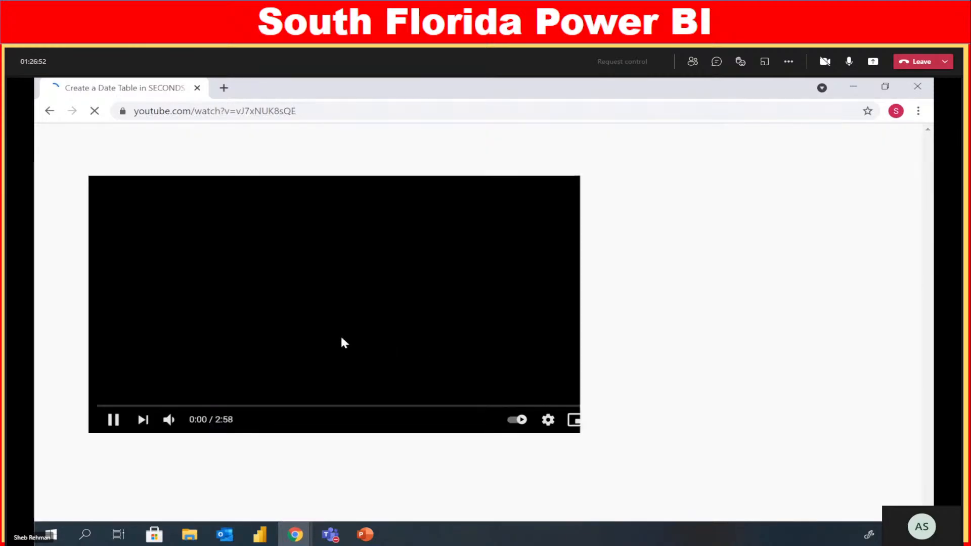
# Pause the video and expand its full description down to the Google Drive code link
pyautogui.click(108, 423)
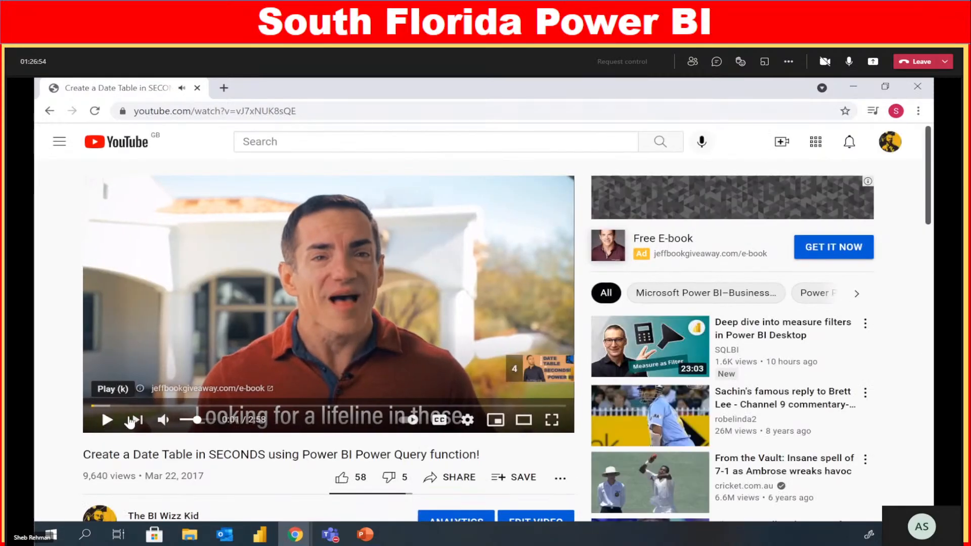
pyautogui.scroll(-2, 360, 372)
pyautogui.scroll(-2, 360, 373)
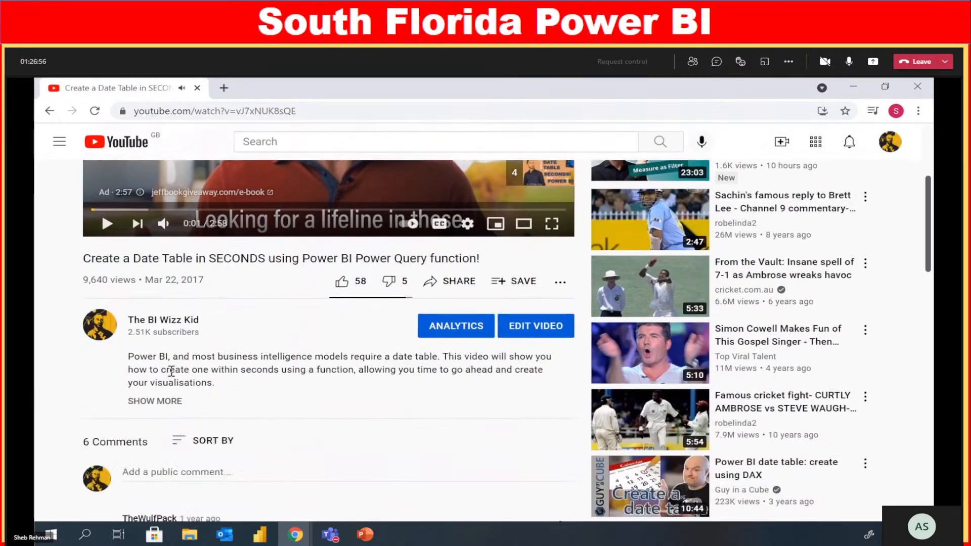
pyautogui.click(162, 402)
pyautogui.scroll(-3, 302, 343)
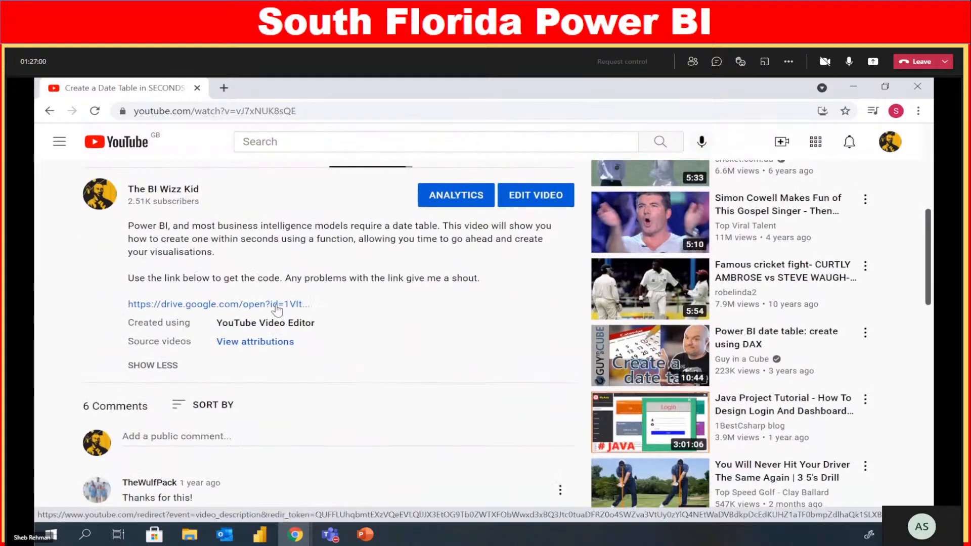
# Look through the date table function code in the Google Drive file linked in the description and close it
pyautogui.click(277, 305)
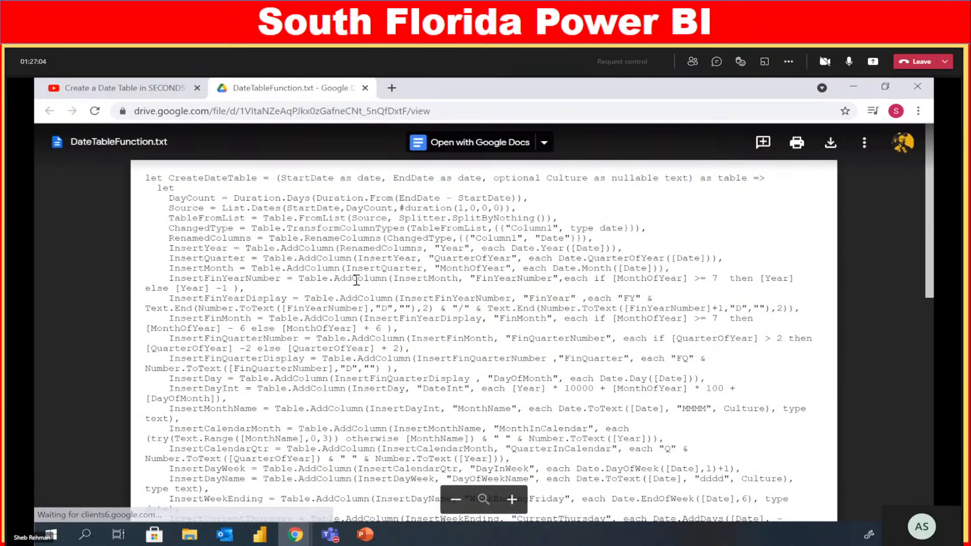
pyautogui.doubleClick(155, 179)
pyautogui.moveTo(155, 180); pyautogui.dragTo(295, 467)
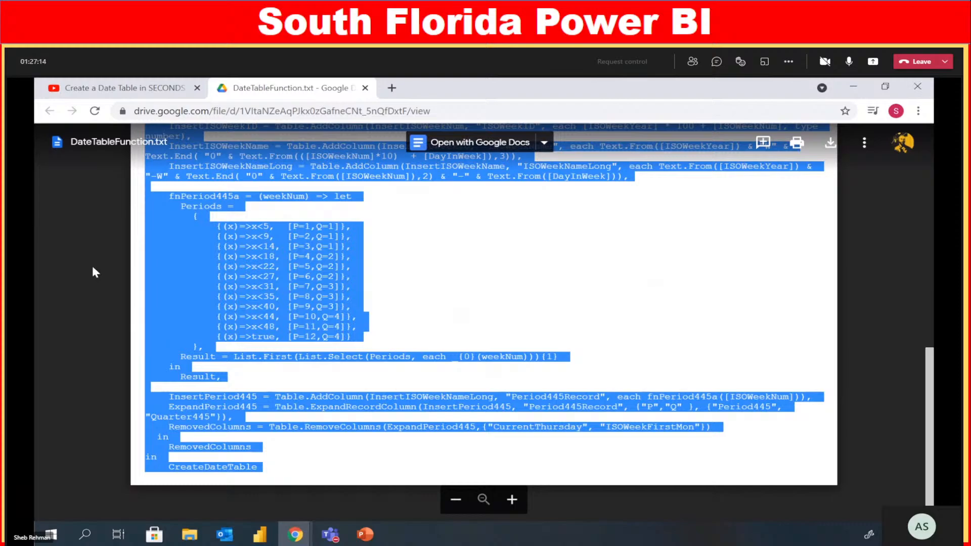
pyautogui.click(91, 298)
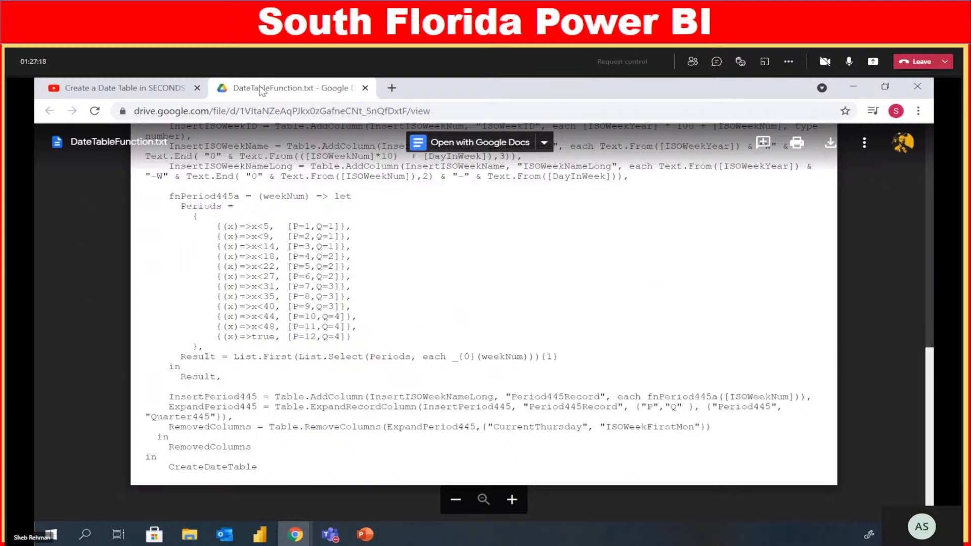
pyautogui.click(366, 89)
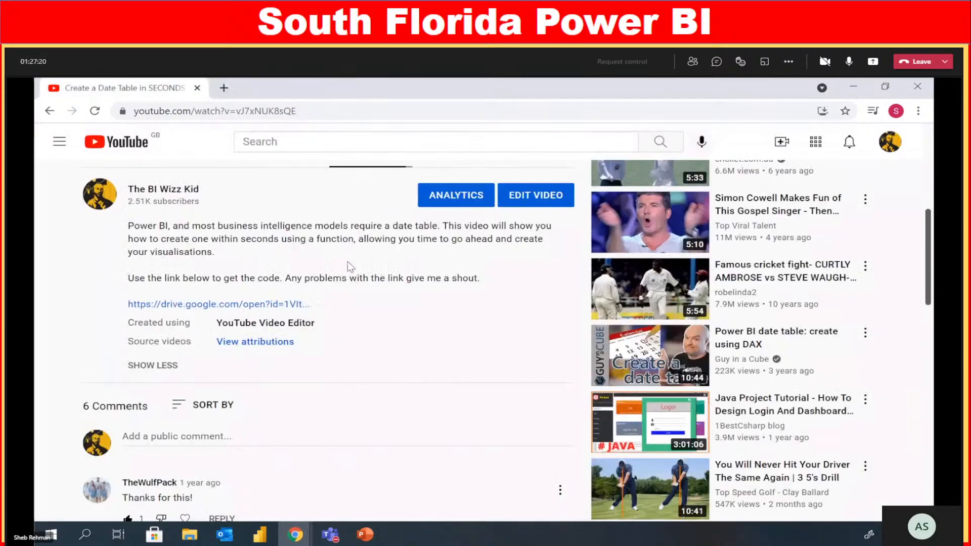
# Examine the date table video page and the instructions for getting the code in its description
pyautogui.scroll(5, 350, 269)
pyautogui.scroll(2, 73, 384)
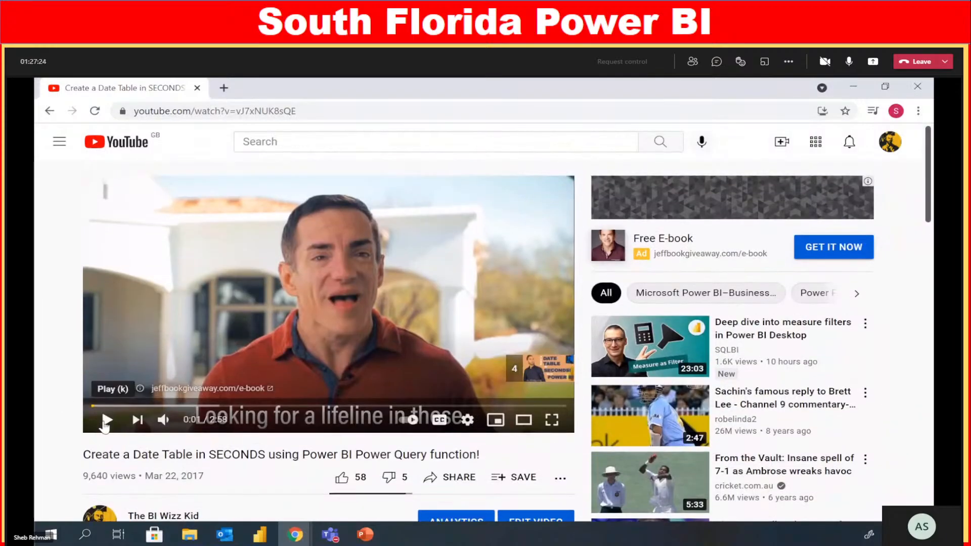
pyautogui.scroll(-2, 65, 455)
pyautogui.scroll(-2, 65, 455)
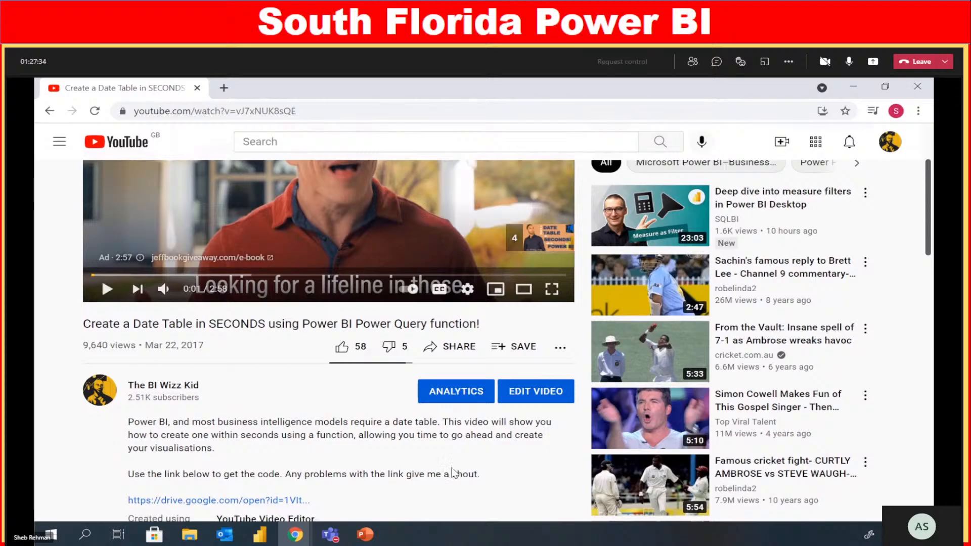
pyautogui.scroll(3, 455, 471)
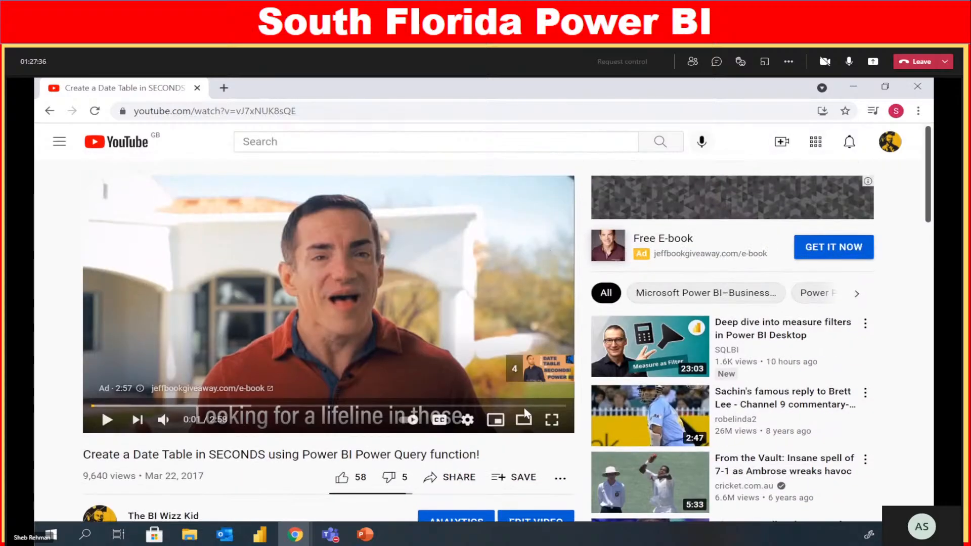
pyautogui.scroll(-5, 199, 326)
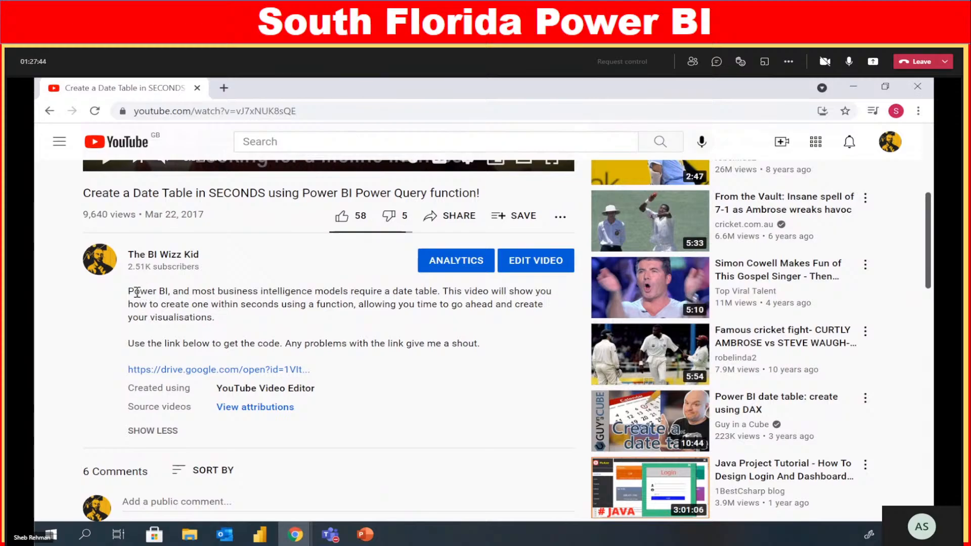
pyautogui.scroll(1, 242, 336)
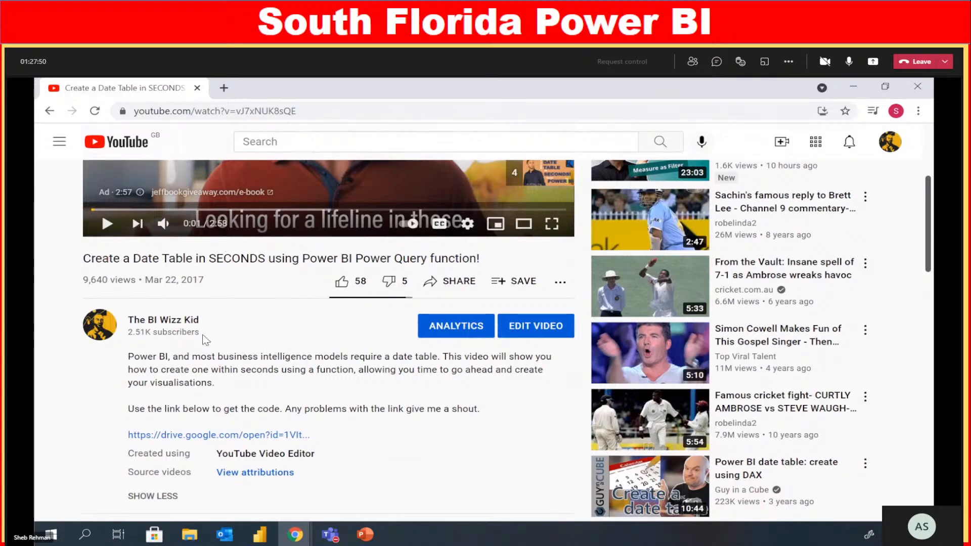
pyautogui.scroll(-1, 205, 340)
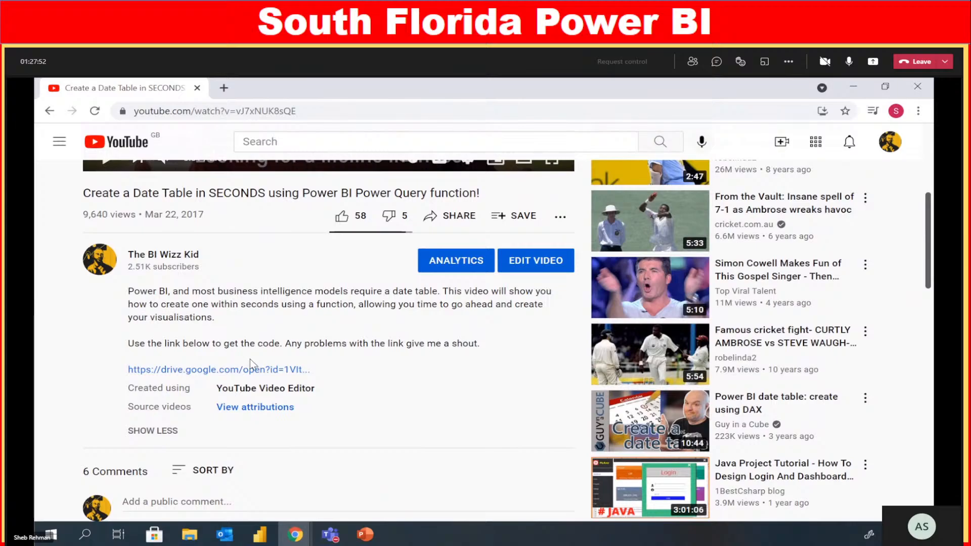
# Copy the entire date table function code from the linked Google Drive file, close it and return to the Power Query Editor
pyautogui.click(212, 373)
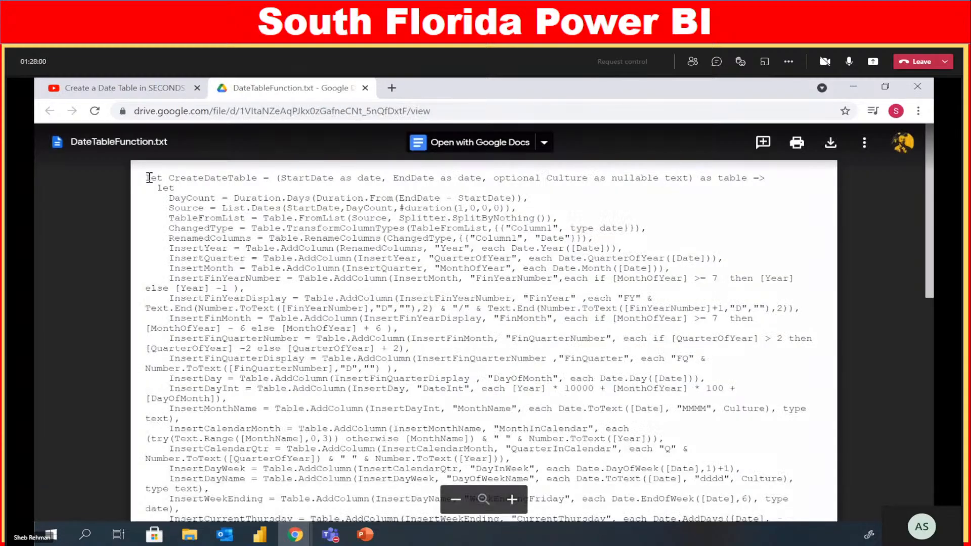
pyautogui.moveTo(148, 176); pyautogui.dragTo(263, 469)
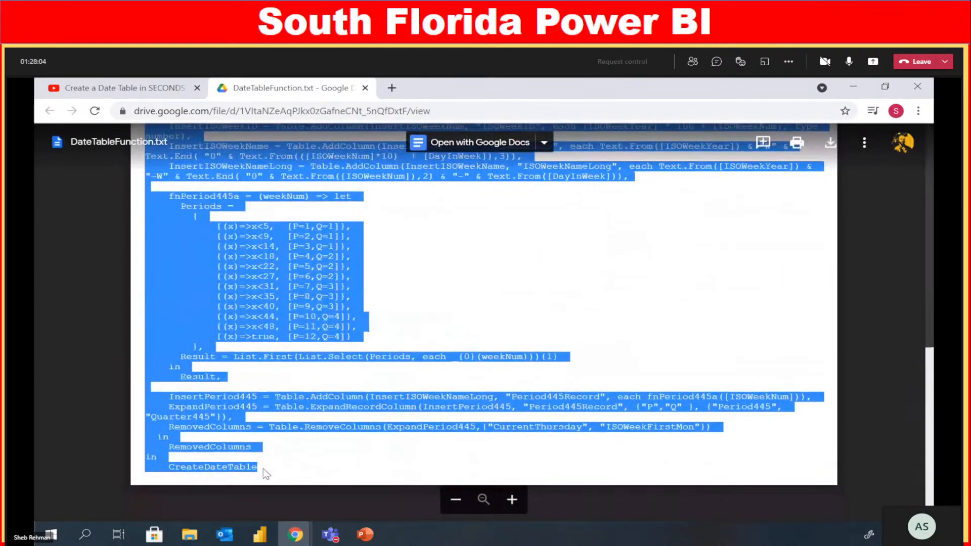
pyautogui.click(365, 88)
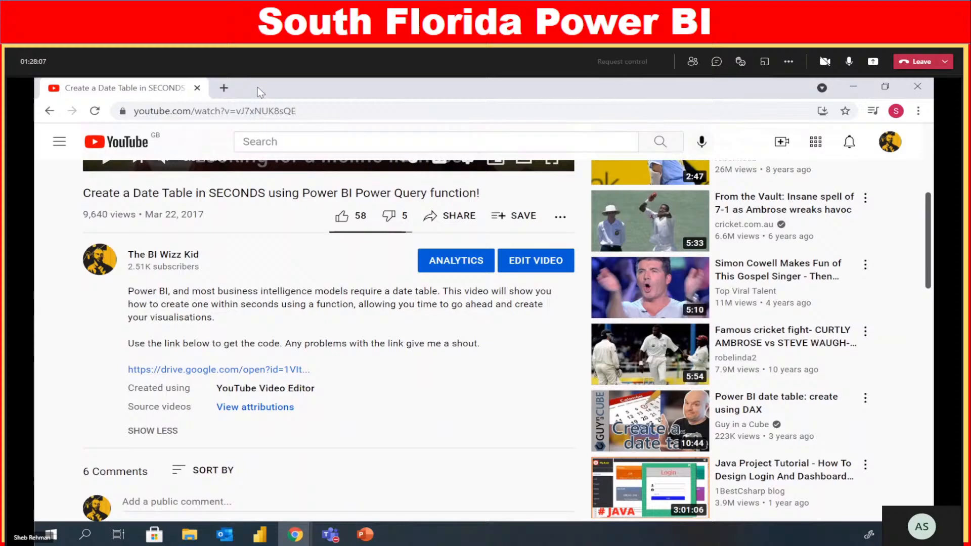
pyautogui.click(854, 87)
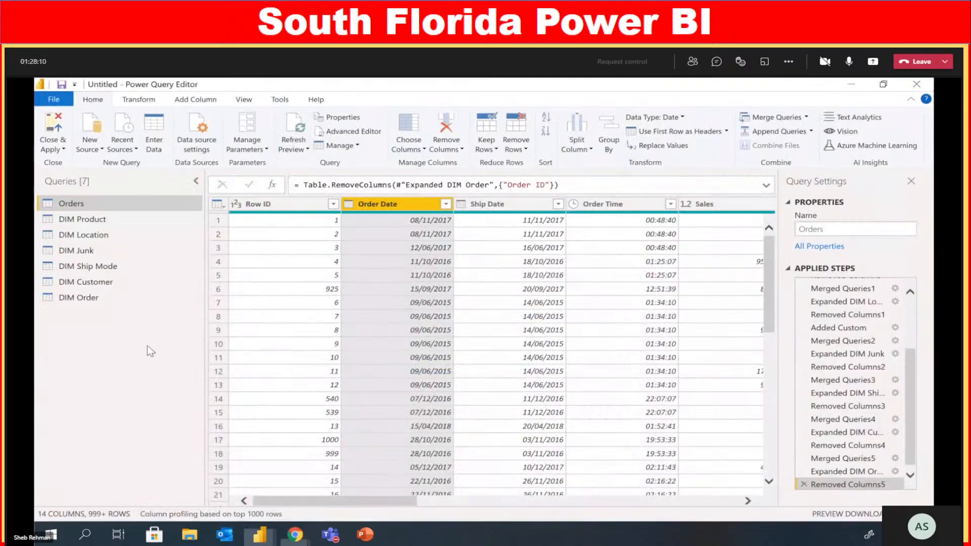
# Create a blank query and replace its default code with the copied CreateDateTable function in the Advanced Editor
pyautogui.click(96, 151)
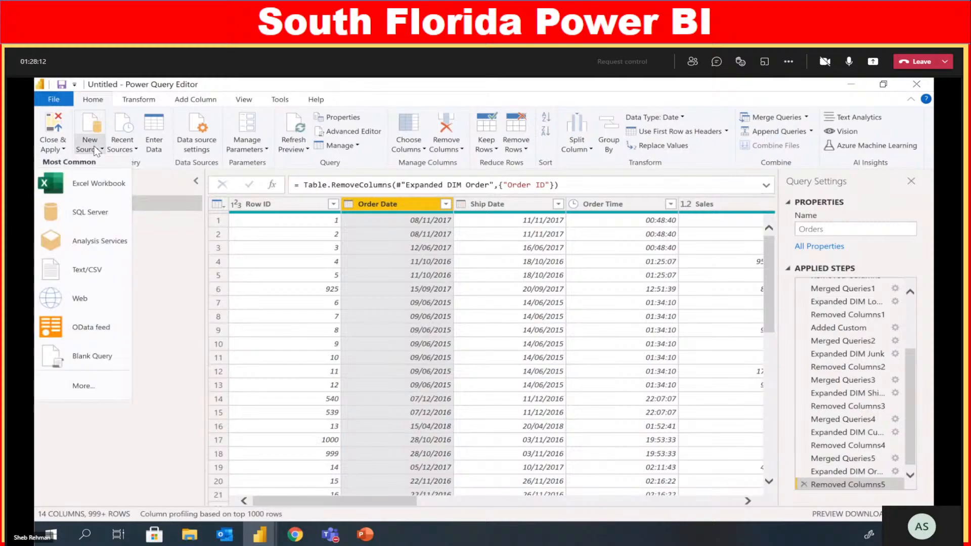
pyautogui.click(88, 356)
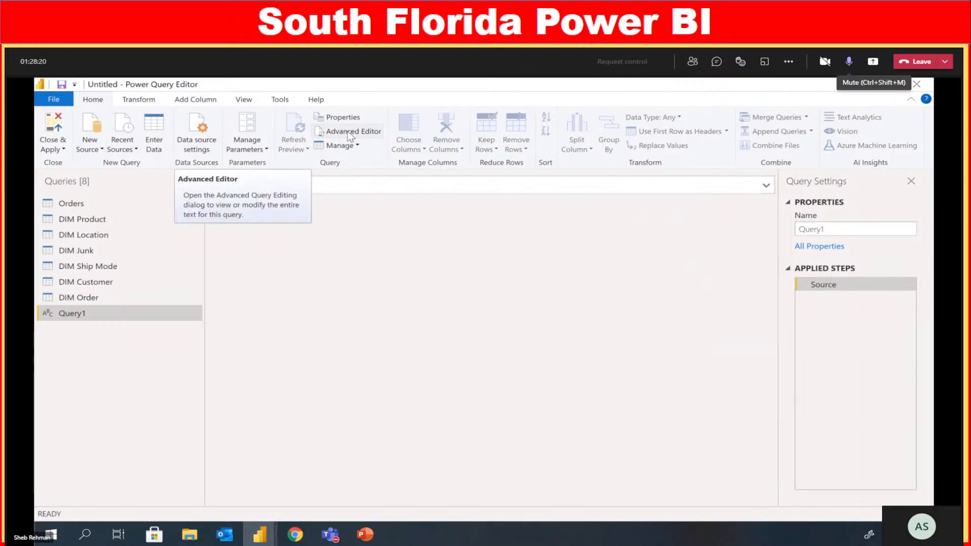
pyautogui.click(340, 133)
pyautogui.click(849, 62)
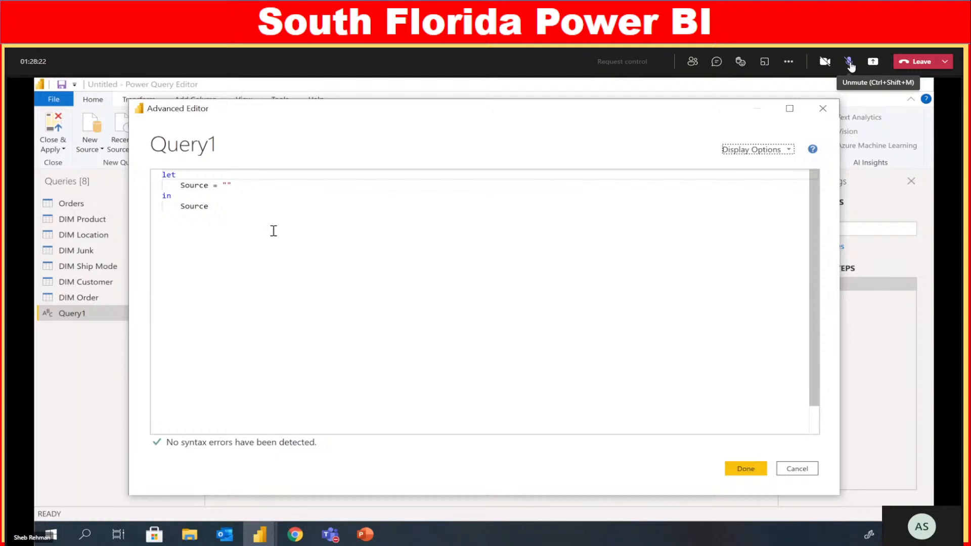
pyautogui.hotkey('ctrl', 'a')
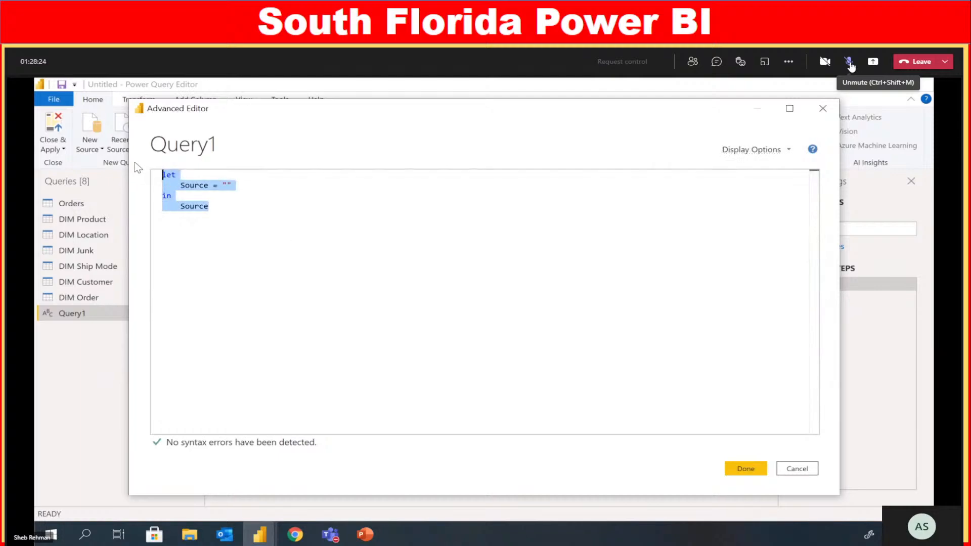
pyautogui.hotkey('ctrl', 'v')
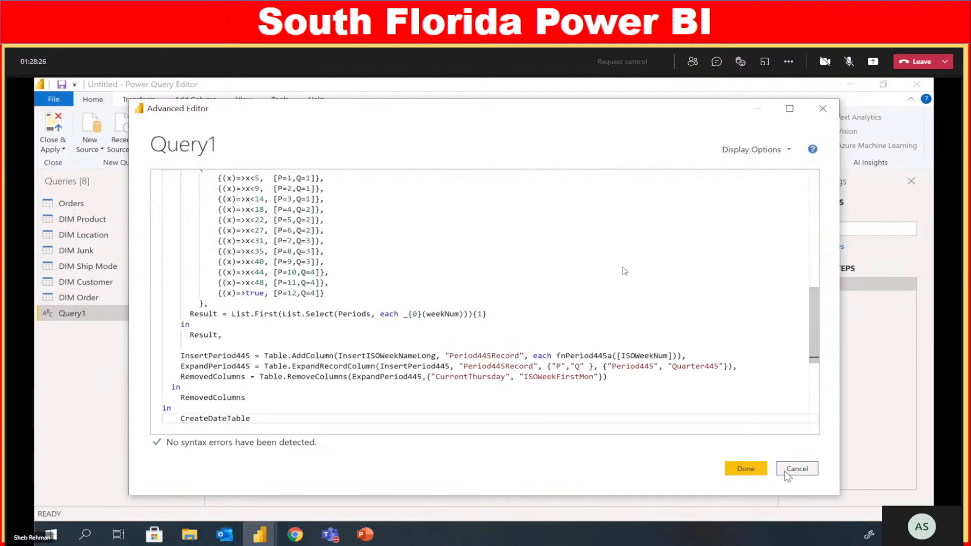
pyautogui.click(745, 469)
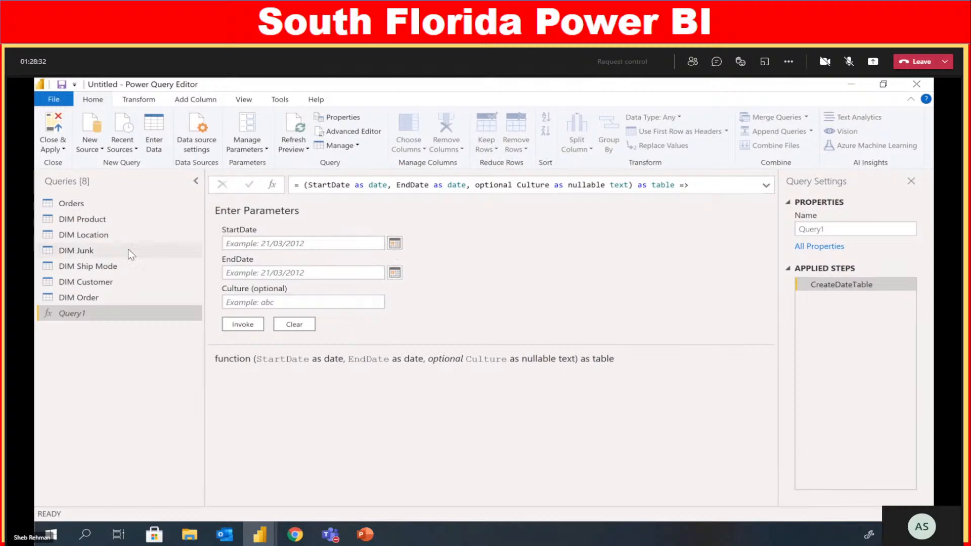
# Check the earliest Order Date values in the Orders query and return to the date table function
pyautogui.click(126, 206)
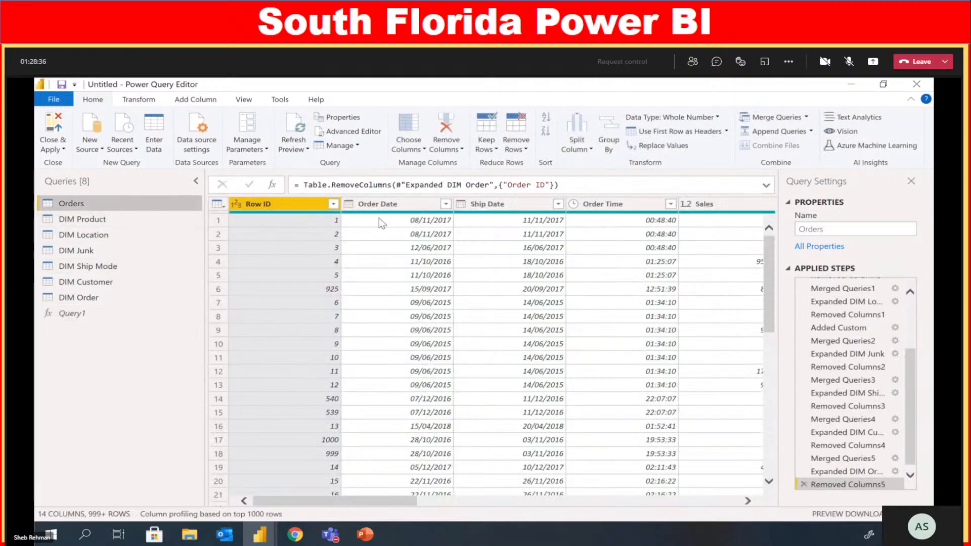
pyautogui.click(446, 205)
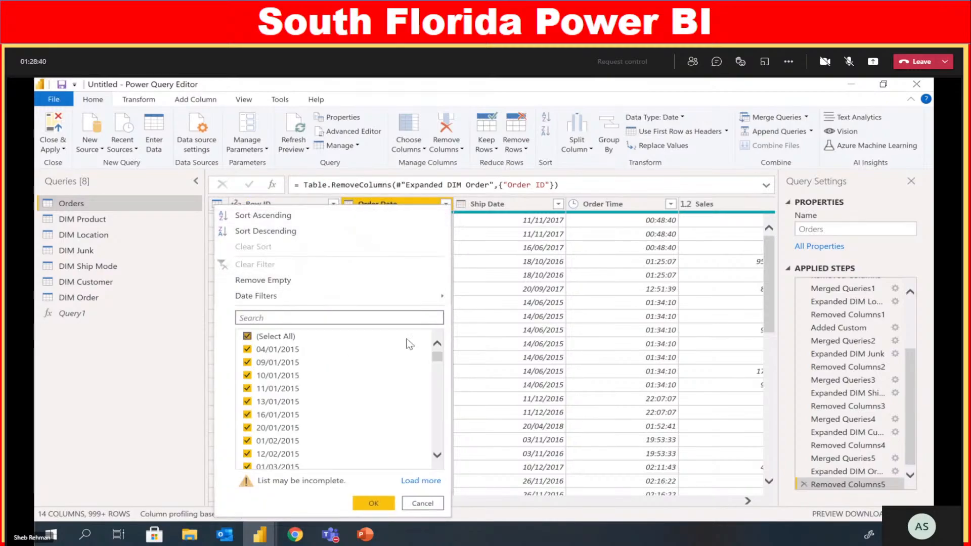
pyautogui.moveTo(436, 357); pyautogui.dragTo(441, 185)
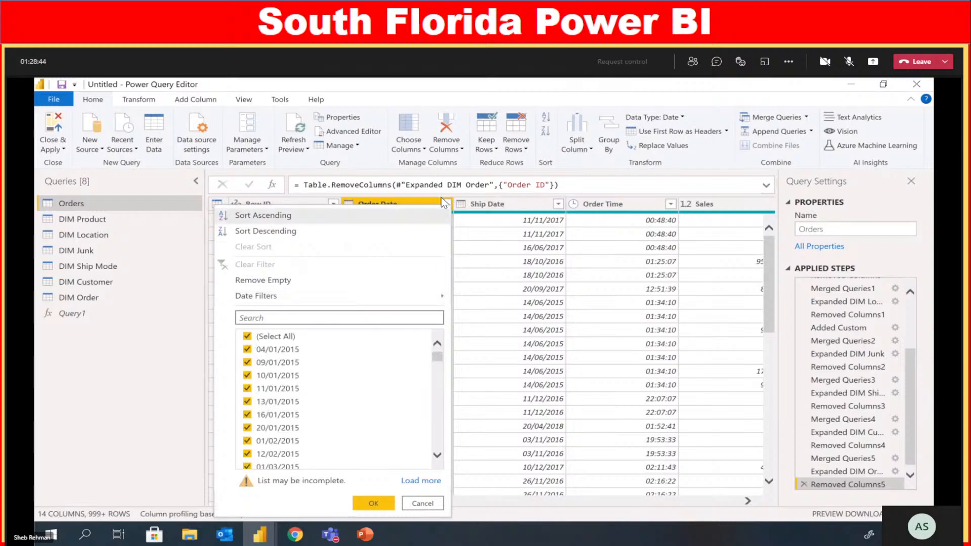
pyautogui.click(423, 198)
pyautogui.click(102, 312)
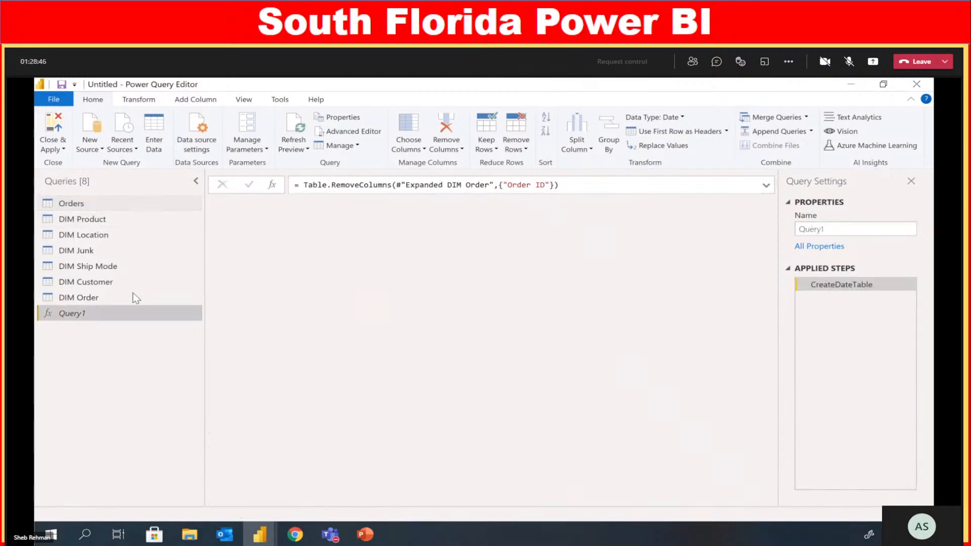
# Invoke the date table function with StartDate 01/01/2015 and EndDate 01/01/2021, leaving the culture empty
pyautogui.click(349, 244)
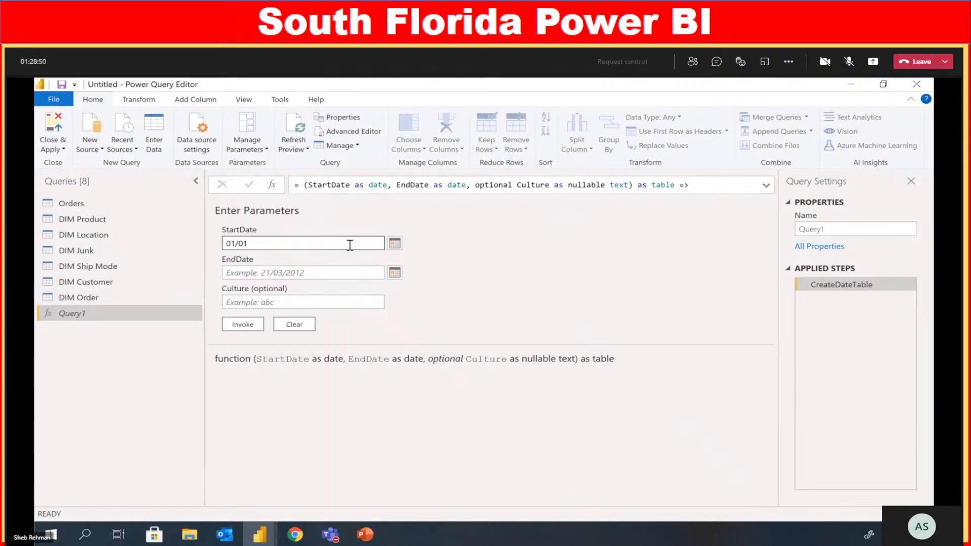
pyautogui.write('5')
pyautogui.click(352, 273)
pyautogui.tripleClick(287, 239)
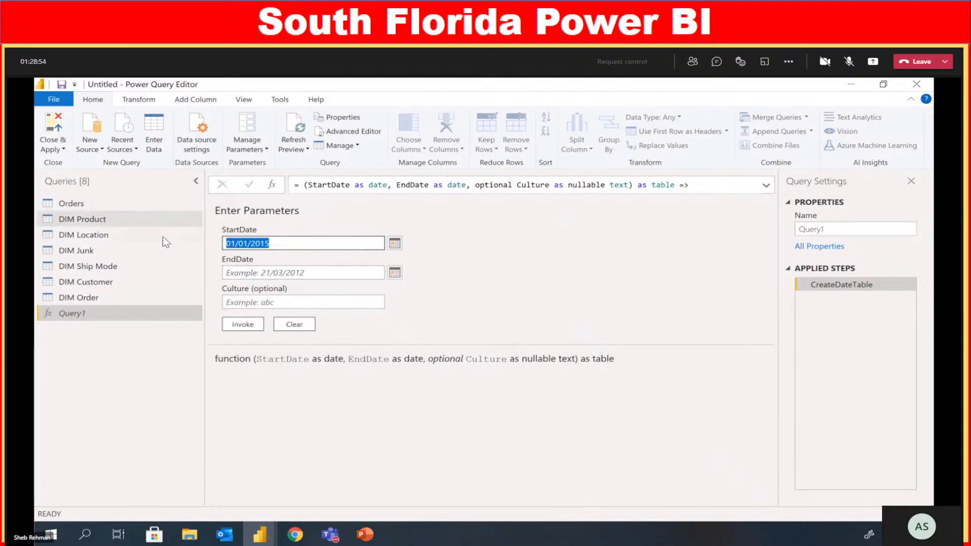
pyautogui.hotkey('ctrl', 'c')
pyautogui.click(279, 270)
pyautogui.hotkey('ctrl', 'v')
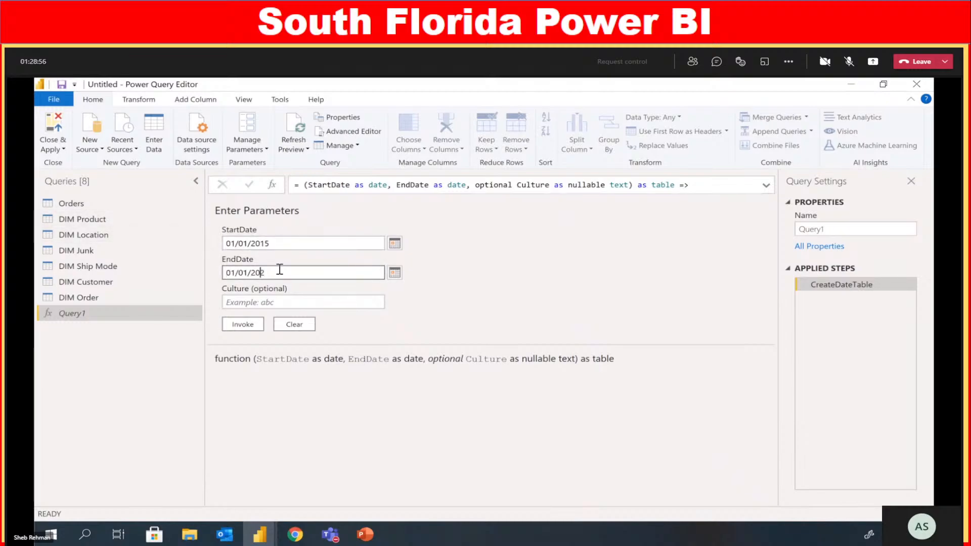
pyautogui.write('1')
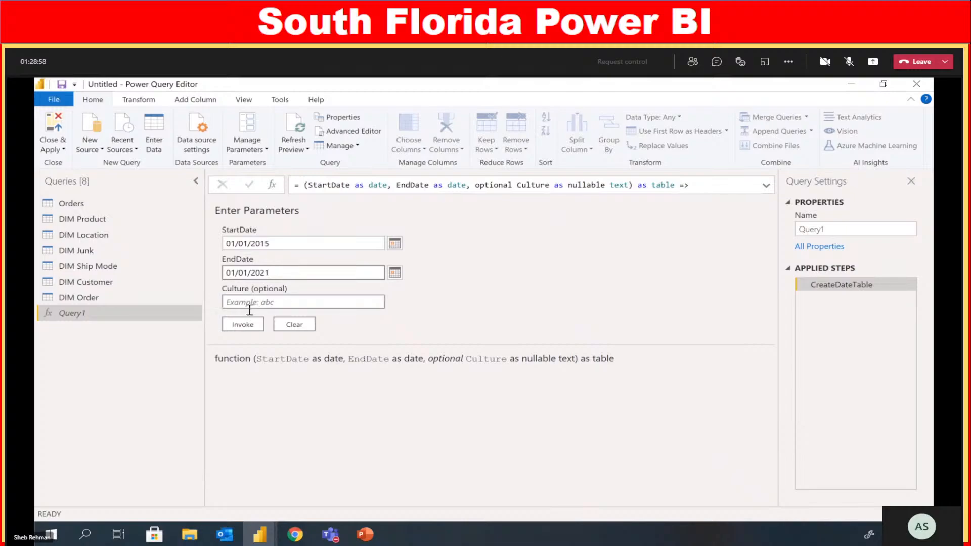
pyautogui.click(249, 325)
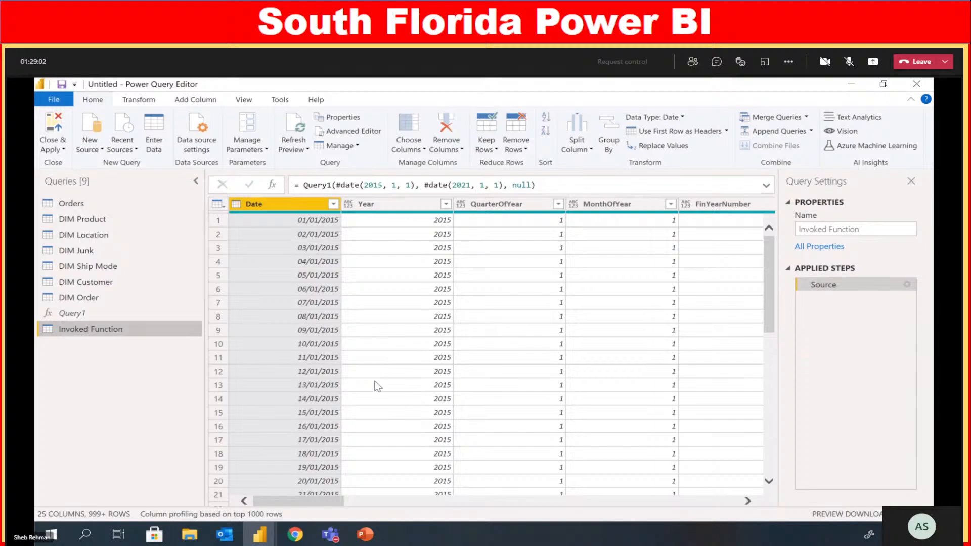
pyautogui.moveTo(302, 502); pyautogui.dragTo(267, 501)
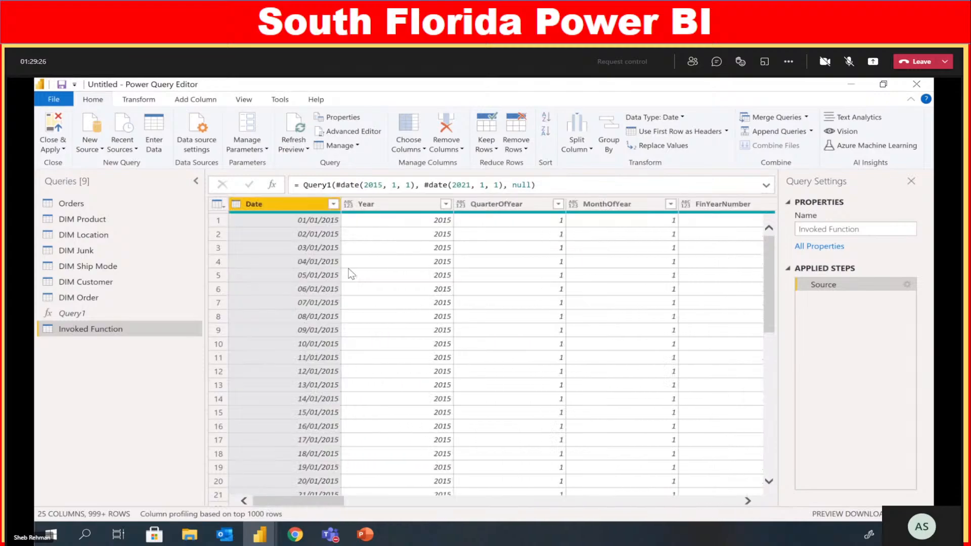
pyautogui.click(404, 204)
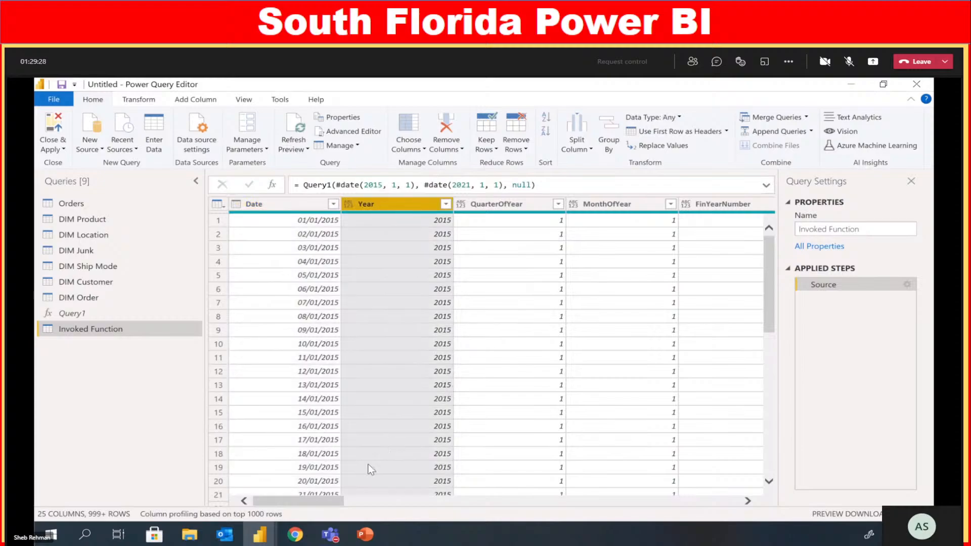
pyautogui.hscroll(3, 371, 470)
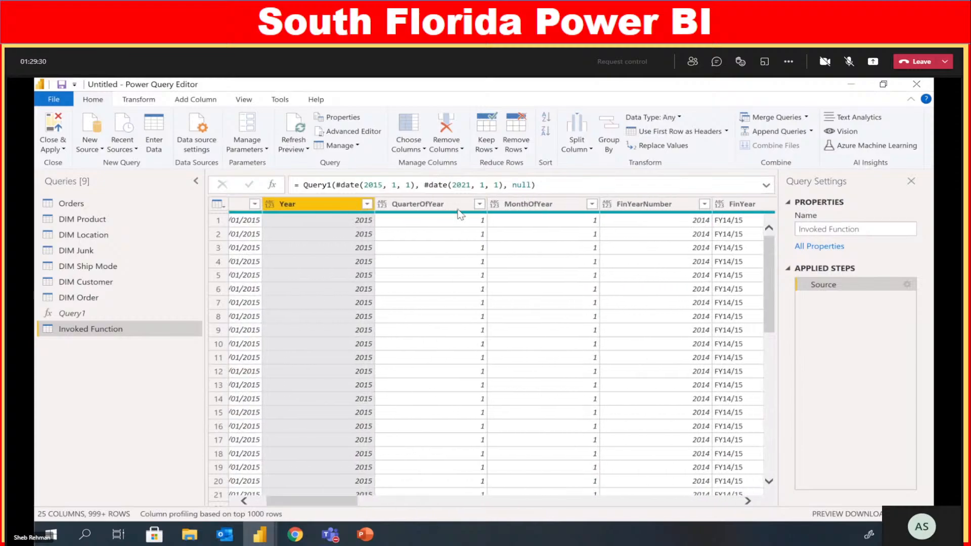
pyautogui.keyDown('ctrl'); pyautogui.click(455, 204); pyautogui.keyUp('ctrl')
pyautogui.keyDown('ctrl'); pyautogui.click(556, 203); pyautogui.keyUp('ctrl')
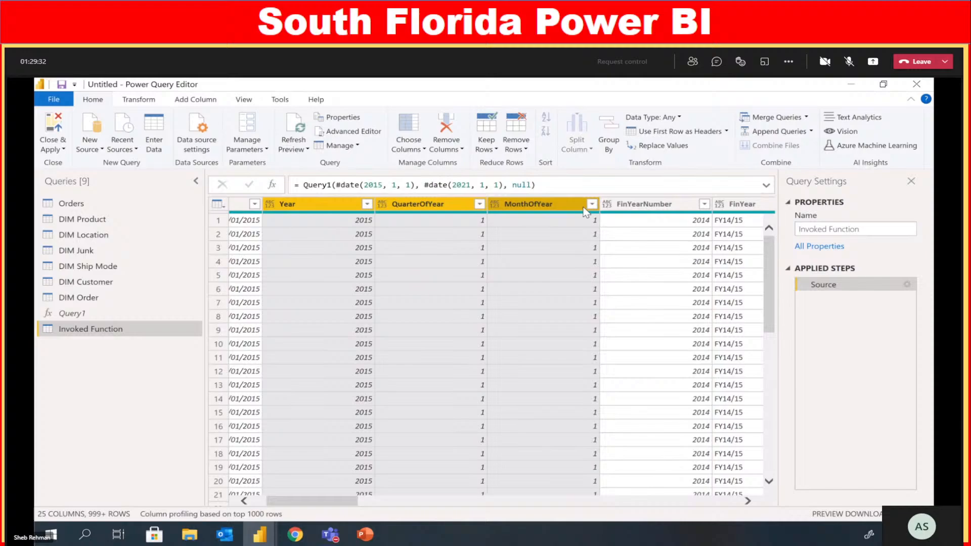
pyautogui.keyDown('ctrl'); pyautogui.click(659, 204); pyautogui.keyUp('ctrl')
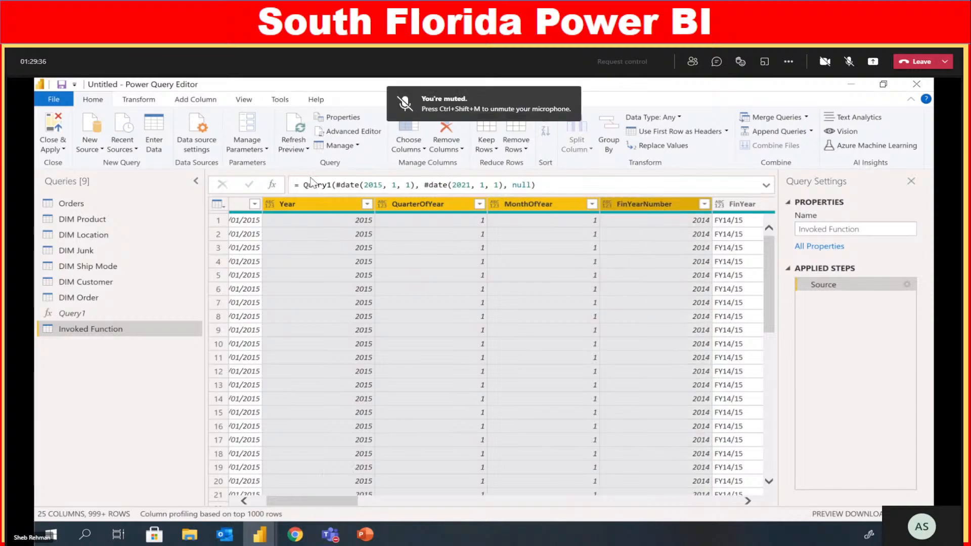
# Set the data type of the date table's Year column to Whole Number
pyautogui.click(280, 204)
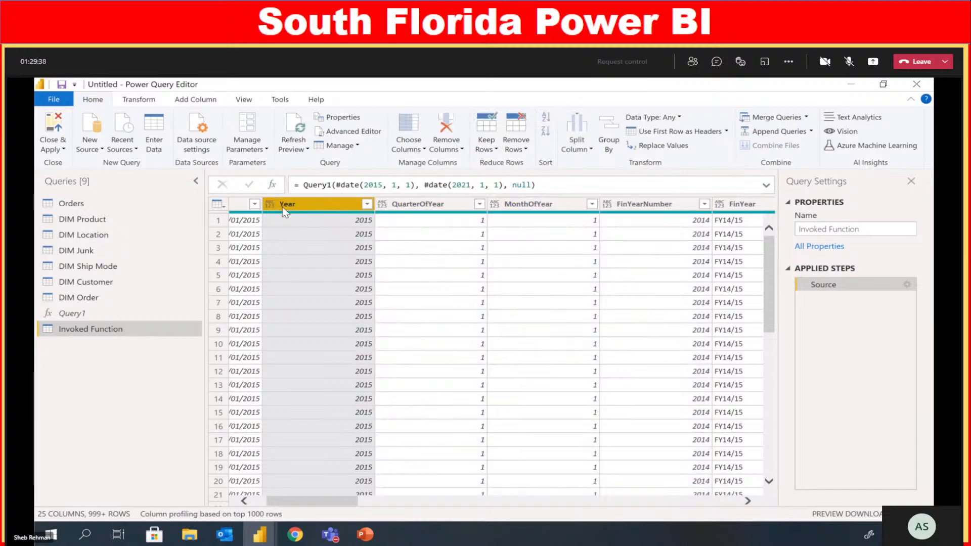
pyautogui.click(270, 205)
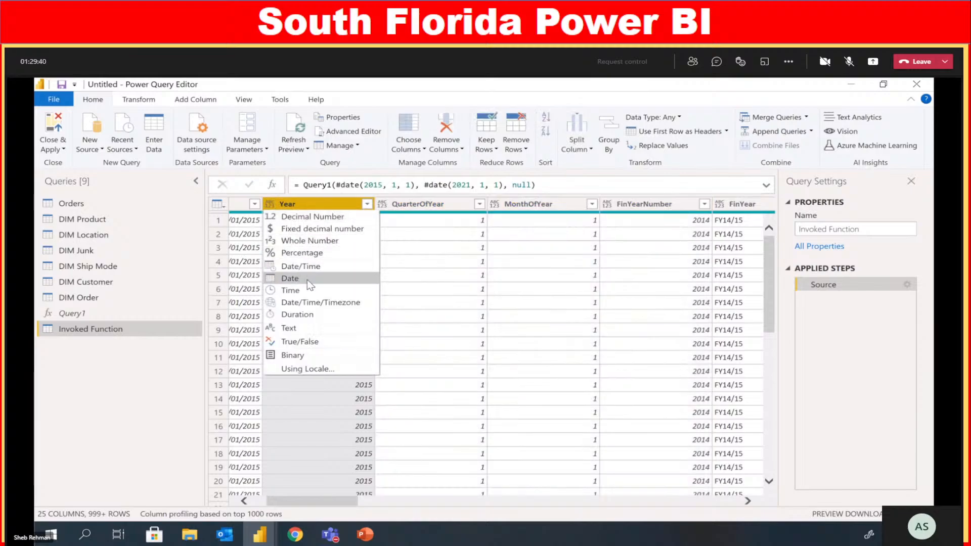
pyautogui.click(304, 241)
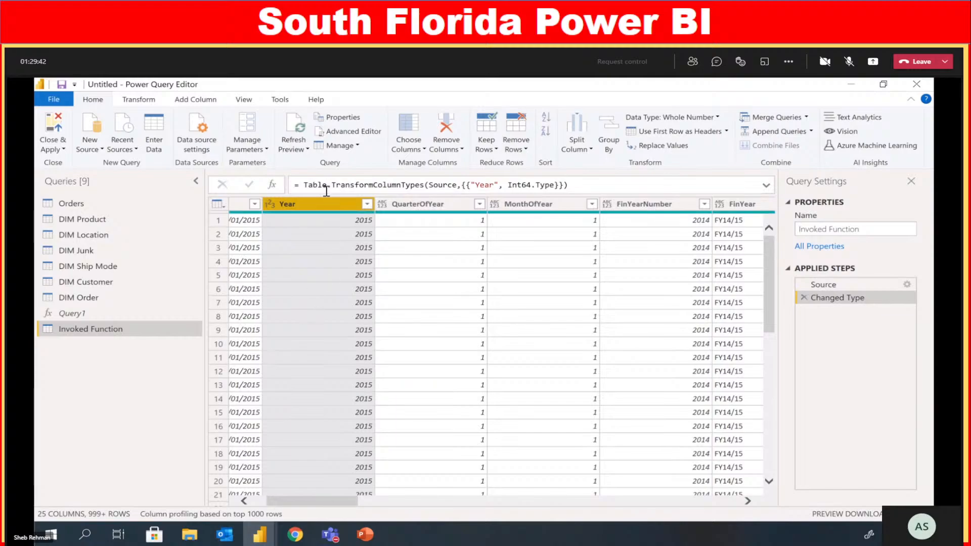
# Set the date table's remaining numeric columns, including QuarterOfYear, MonthOfYear, FinYearNumber, FinMonth, FinQuarterNumber, DayOfMonth, DateInt, ISOWeekYear, ISOWeekNum, ISOWeekID, Period445 and Quarter445, to Whole Number
pyautogui.click(434, 208)
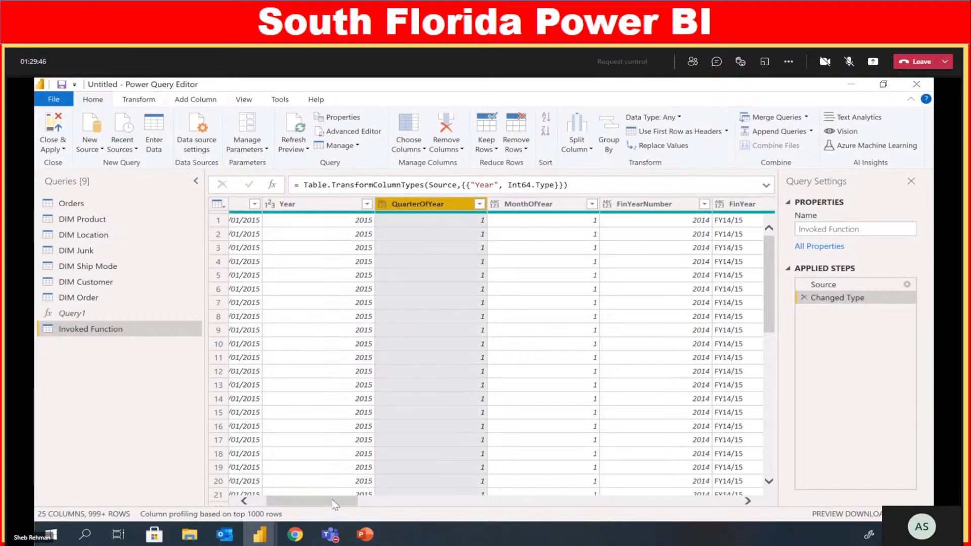
pyautogui.moveTo(332, 500); pyautogui.dragTo(340, 500)
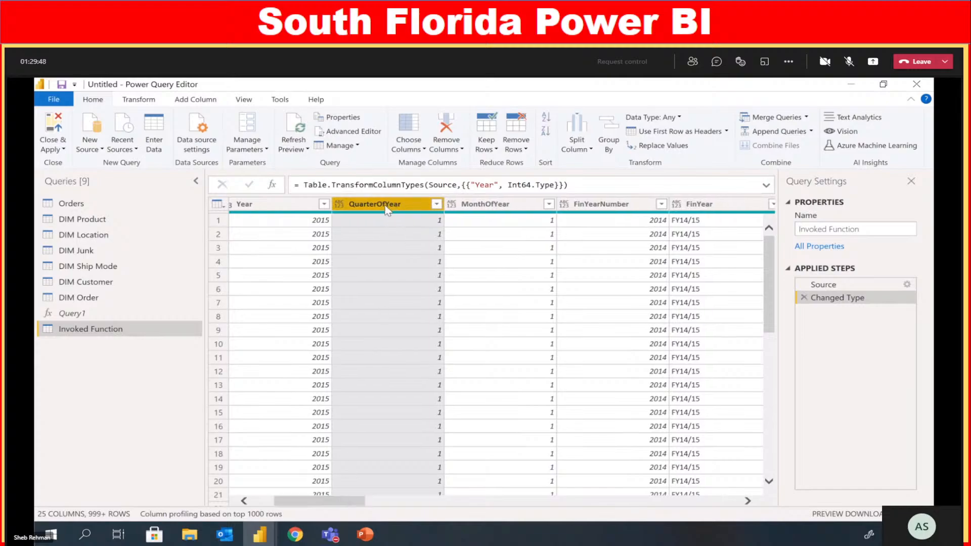
pyautogui.keyDown('ctrl'); pyautogui.click(485, 204); pyautogui.keyUp('ctrl')
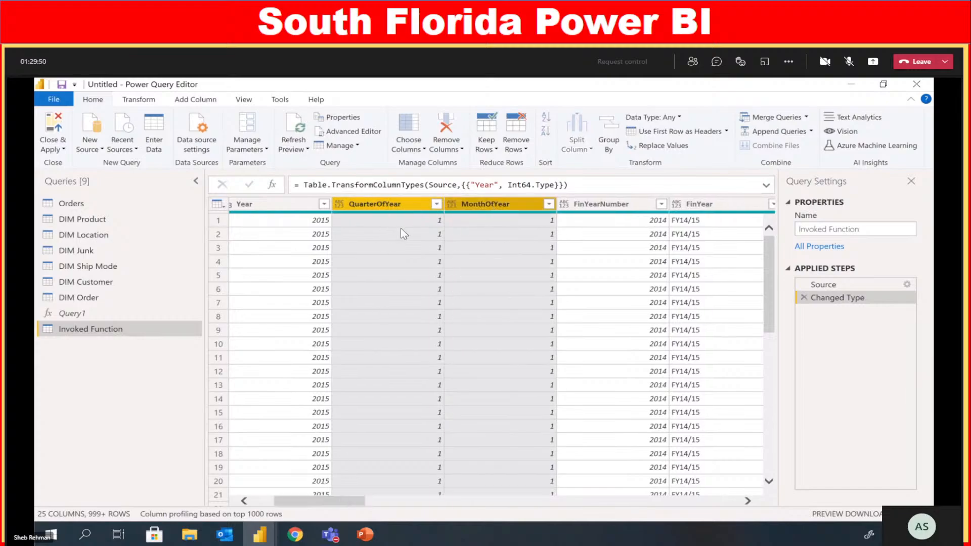
pyautogui.keyDown('ctrl'); pyautogui.click(593, 206); pyautogui.keyUp('ctrl')
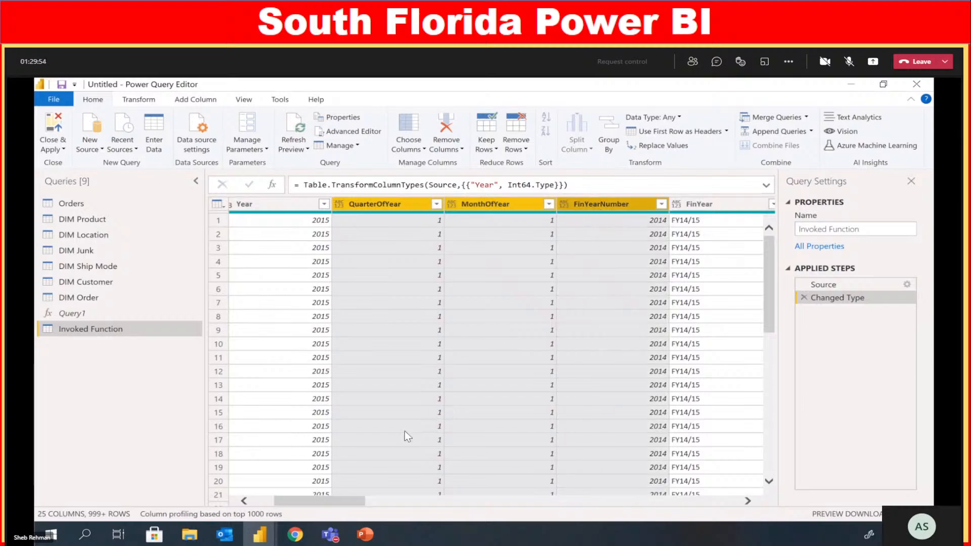
pyautogui.hscroll(5, 404, 431)
pyautogui.keyDown('ctrl'); pyautogui.click(511, 204); pyautogui.keyUp('ctrl')
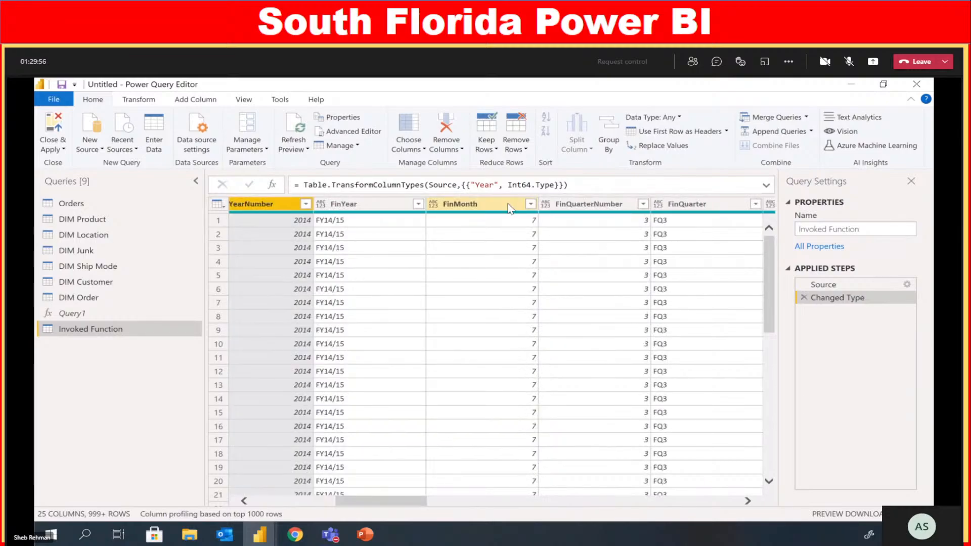
pyautogui.keyDown('ctrl'); pyautogui.click(611, 202); pyautogui.keyUp('ctrl')
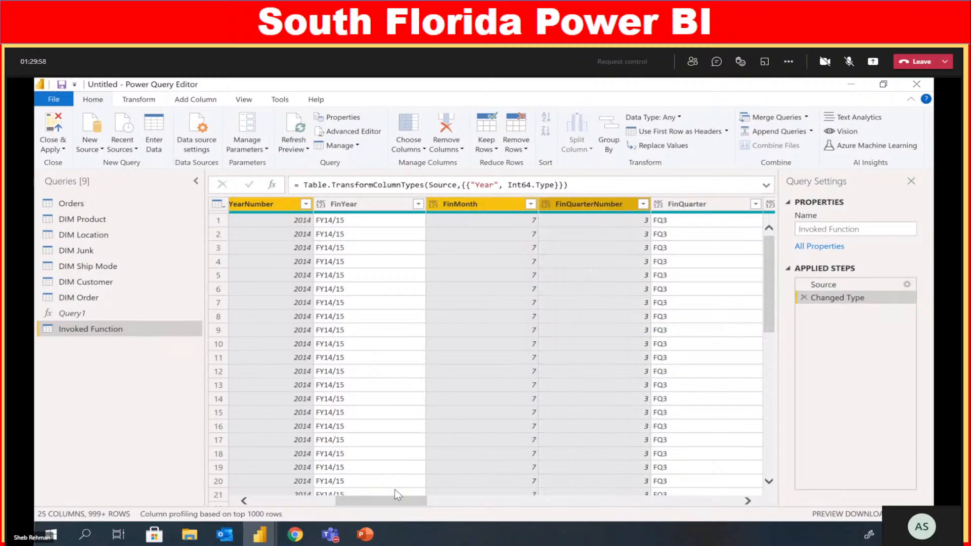
pyautogui.hscroll(8, 395, 490)
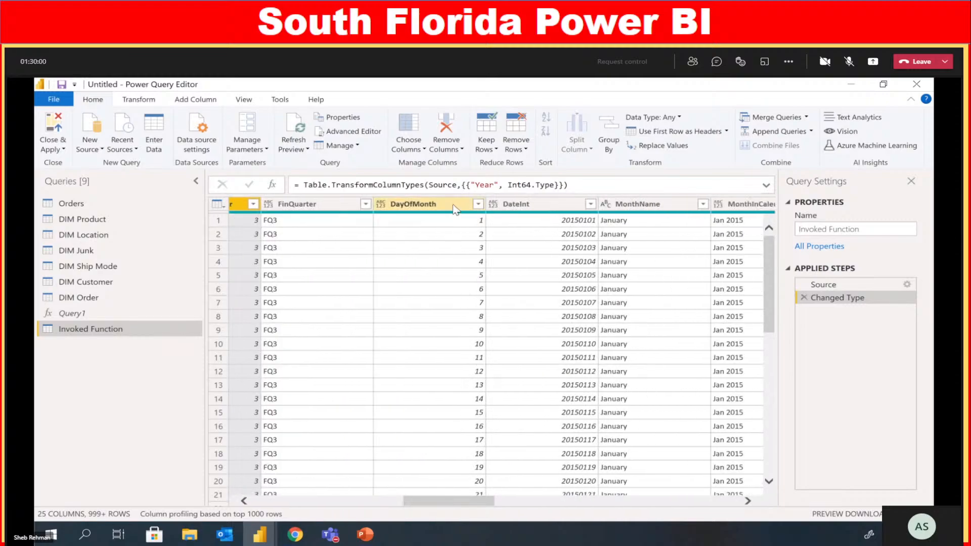
pyautogui.keyDown('ctrl'); pyautogui.click(454, 204); pyautogui.keyUp('ctrl')
pyautogui.keyDown('ctrl'); pyautogui.click(521, 204); pyautogui.keyUp('ctrl')
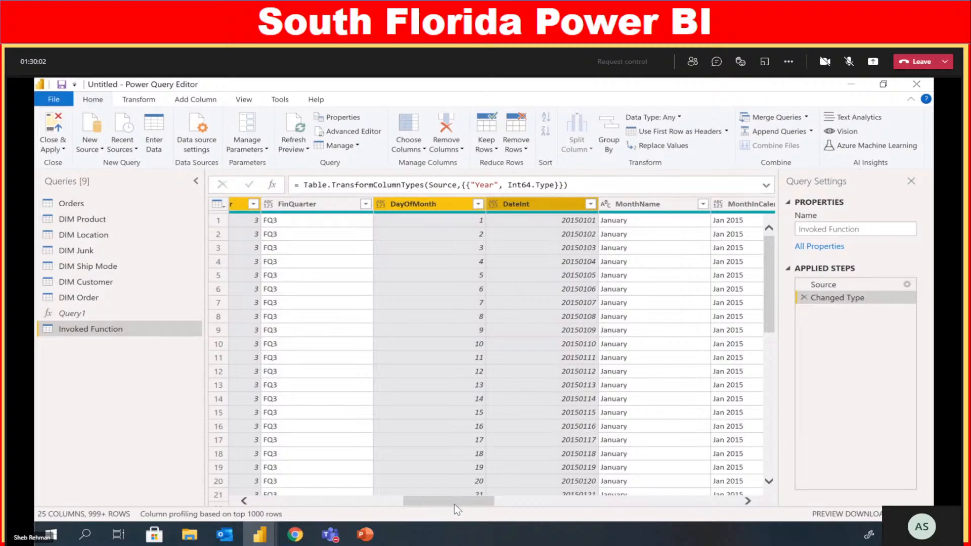
pyautogui.moveTo(454, 505); pyautogui.dragTo(597, 501)
pyautogui.keyDown('ctrl'); pyautogui.click(448, 204); pyautogui.keyUp('ctrl')
pyautogui.keyDown('ctrl'); pyautogui.click(447, 204); pyautogui.keyUp('ctrl')
pyautogui.keyDown('ctrl'); pyautogui.click(566, 206); pyautogui.keyUp('ctrl')
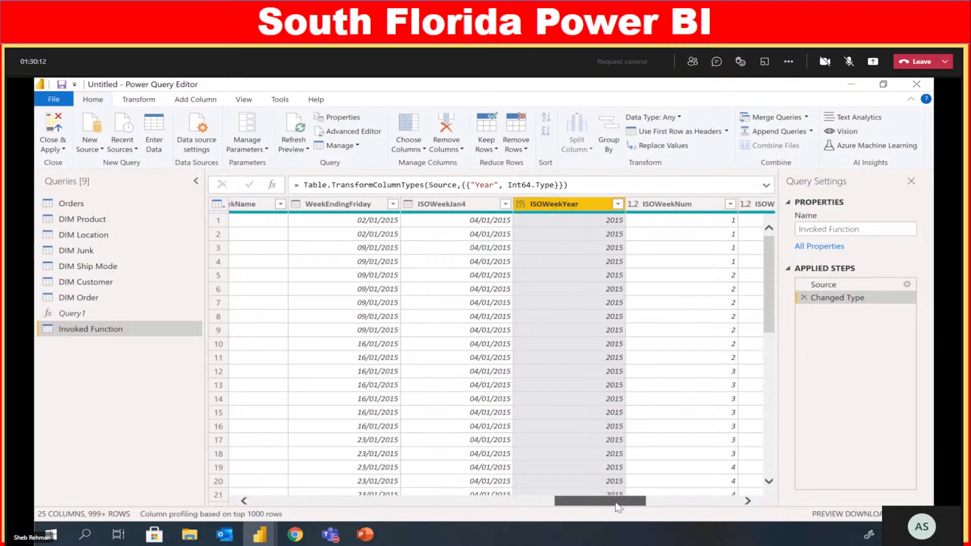
pyautogui.moveTo(569, 501); pyautogui.dragTo(598, 501)
pyautogui.keyDown('ctrl'); pyautogui.click(518, 204); pyautogui.keyUp('ctrl')
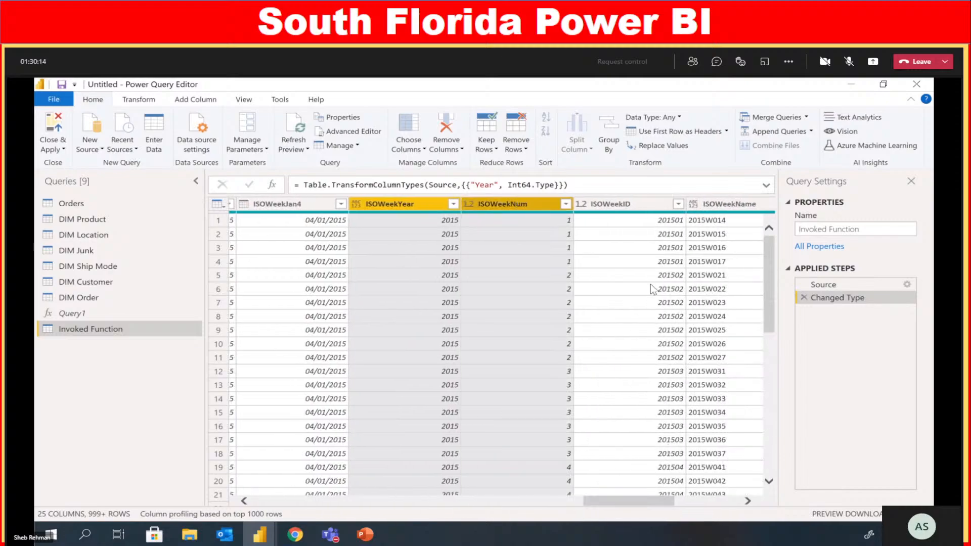
pyautogui.keyDown('ctrl'); pyautogui.click(622, 203); pyautogui.keyUp('ctrl')
pyautogui.moveTo(632, 501); pyautogui.dragTo(697, 501)
pyautogui.keyDown('ctrl'); pyautogui.click(595, 205); pyautogui.keyUp('ctrl')
pyautogui.keyDown('ctrl'); pyautogui.click(687, 205); pyautogui.keyUp('ctrl')
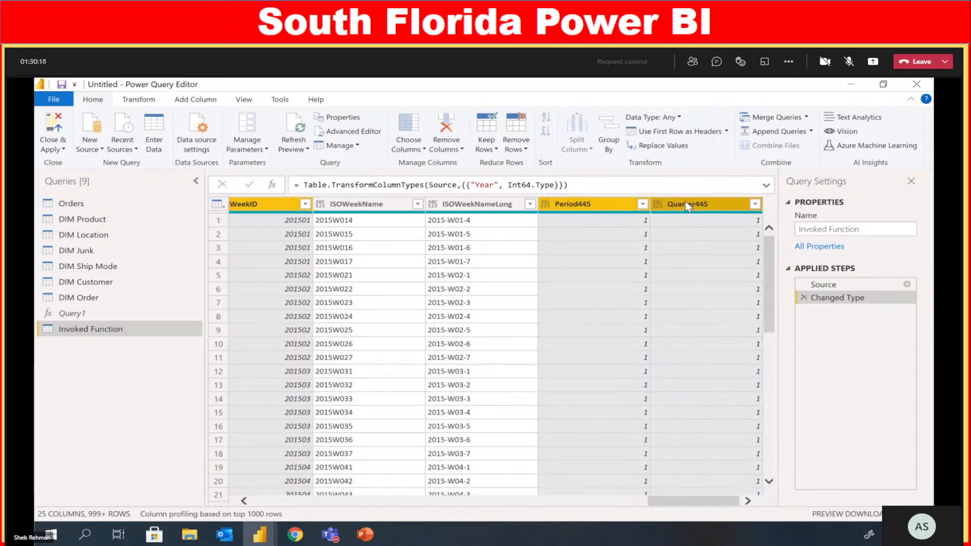
pyautogui.click(147, 100)
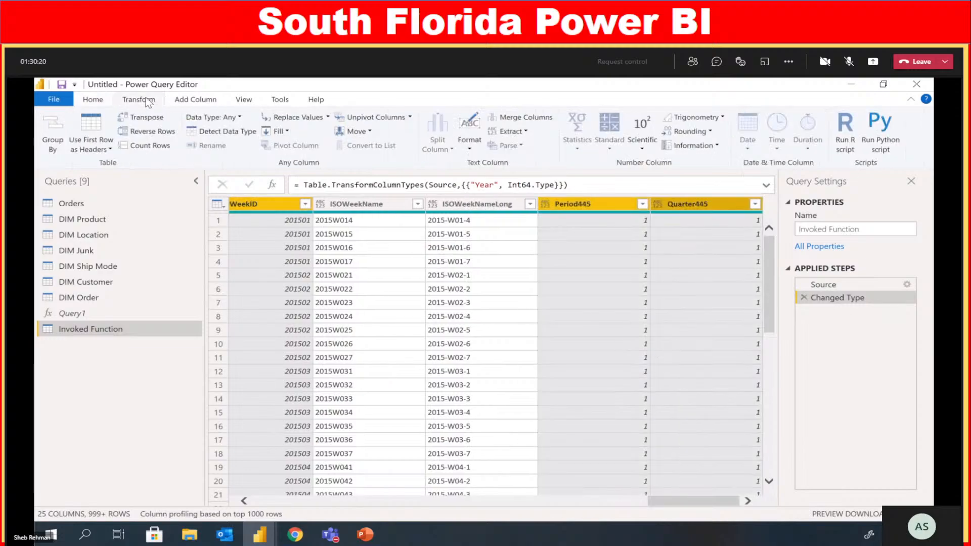
pyautogui.click(237, 119)
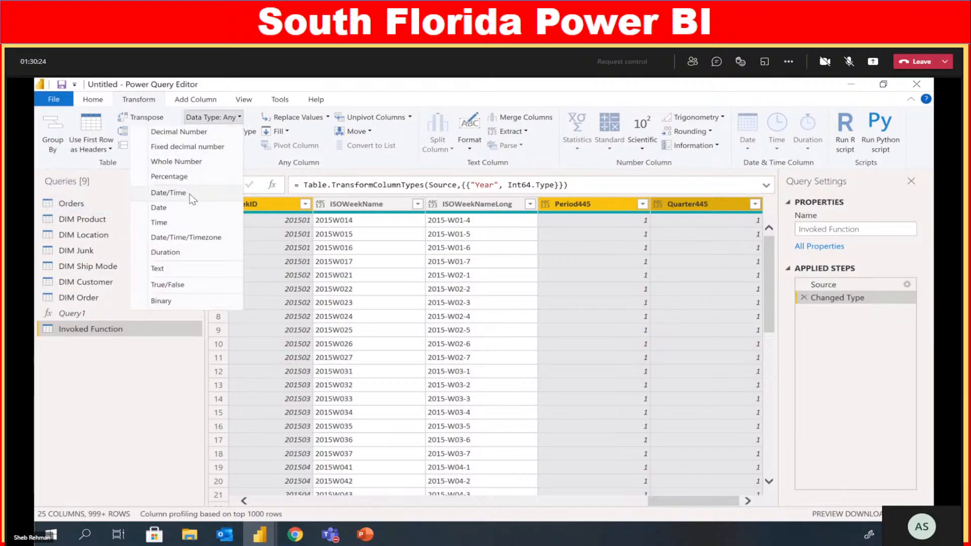
pyautogui.click(196, 162)
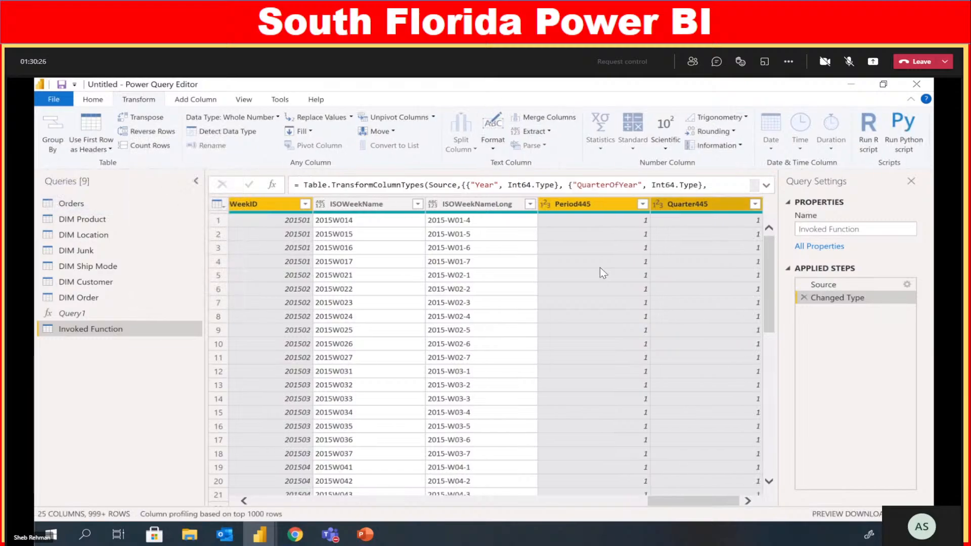
pyautogui.click(580, 271)
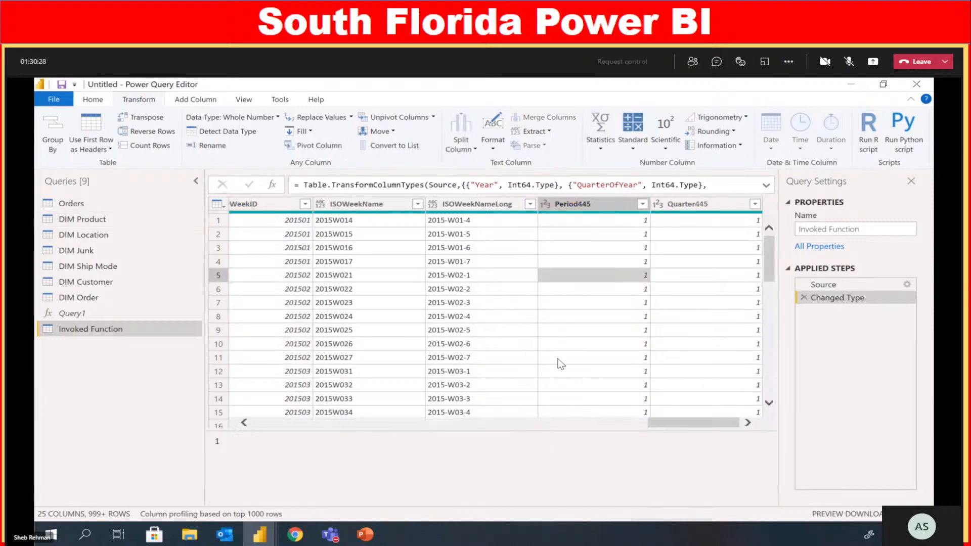
# Rename the Invoked Function query as DIM Date
pyautogui.moveTo(631, 429); pyautogui.dragTo(287, 429)
pyautogui.click(809, 229)
pyautogui.doubleClick(809, 229)
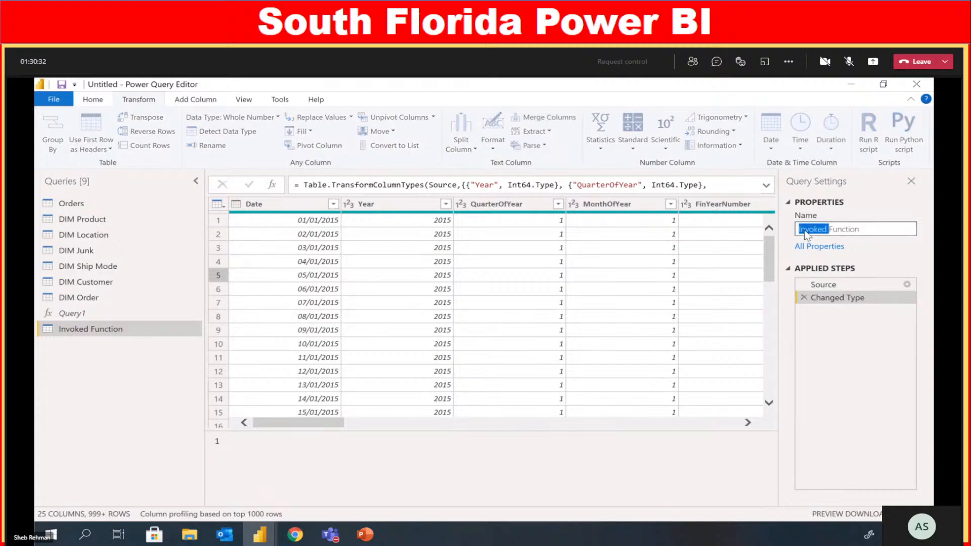
pyautogui.write('DIM Date')
pyautogui.hotkey('shift', 'End')
pyautogui.press('Delete')
pyautogui.press('Return')
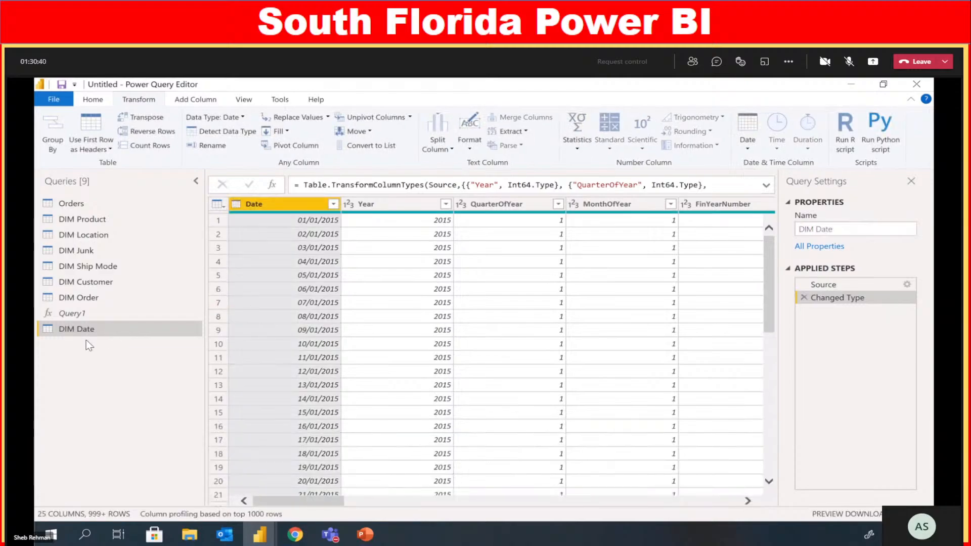
# Merge the Orders query with DIM Date, matching Order Date to Date with a Left Outer join
pyautogui.click(87, 208)
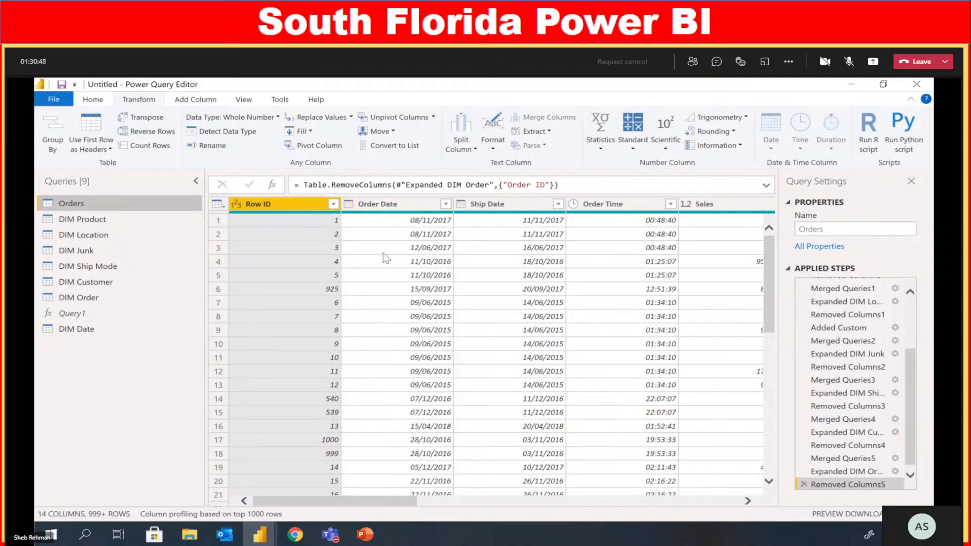
pyautogui.click(390, 205)
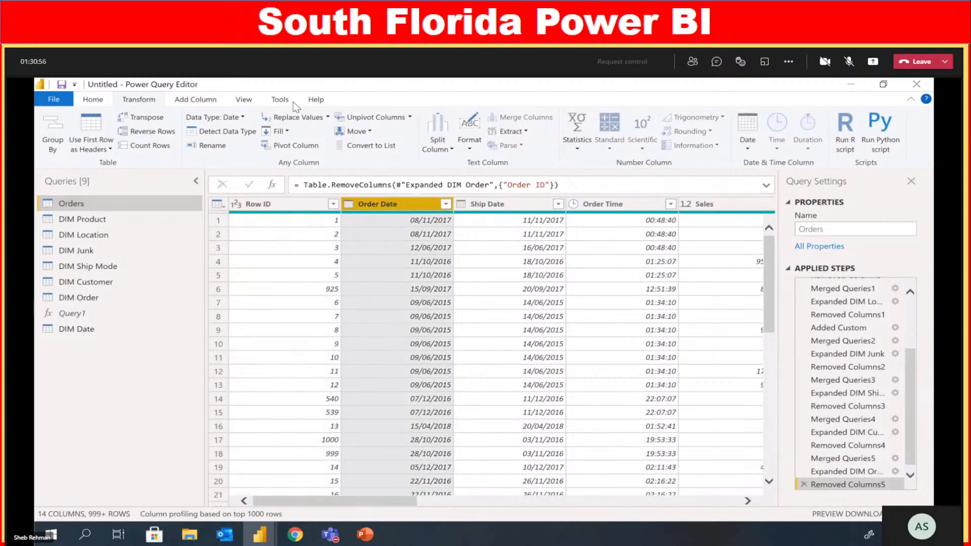
pyautogui.click(174, 99)
pyautogui.click(139, 100)
pyautogui.click(94, 100)
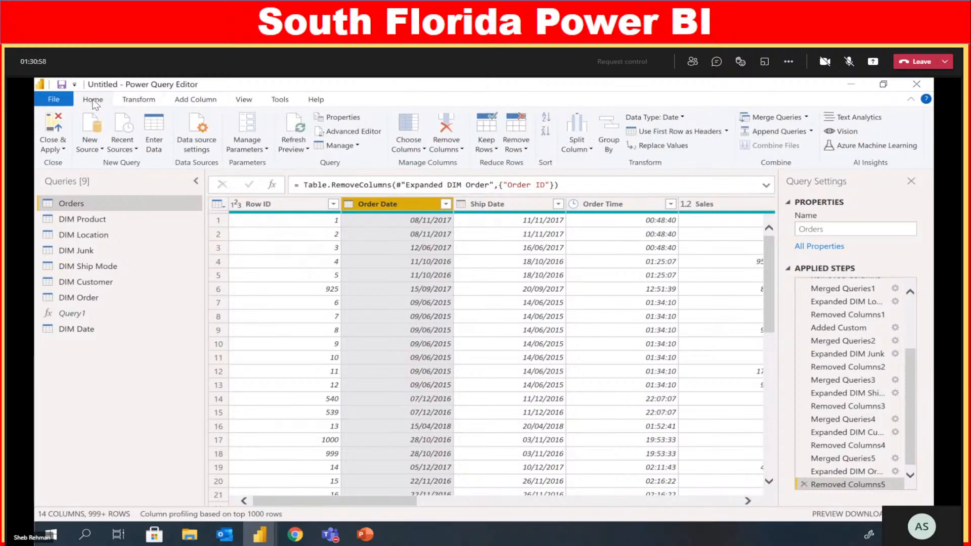
pyautogui.click(779, 117)
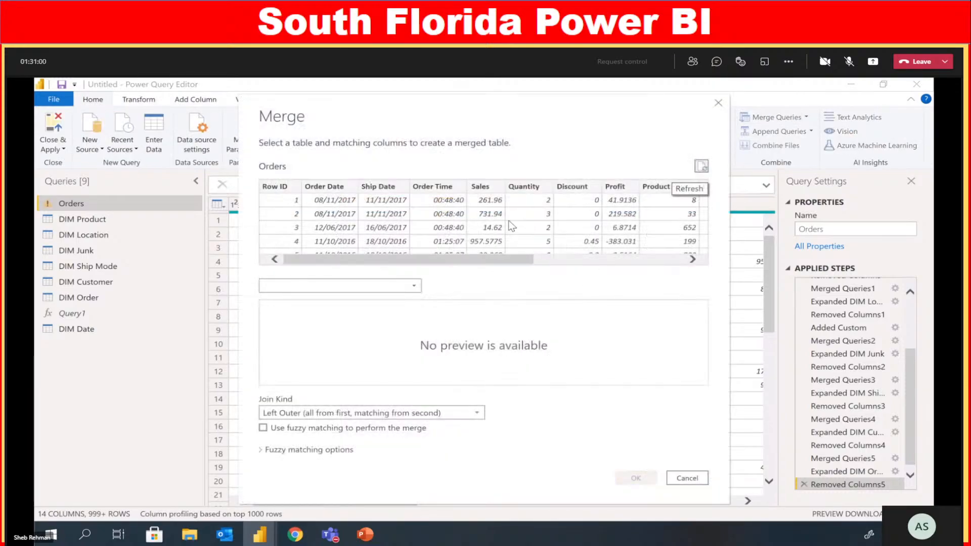
pyautogui.click(335, 186)
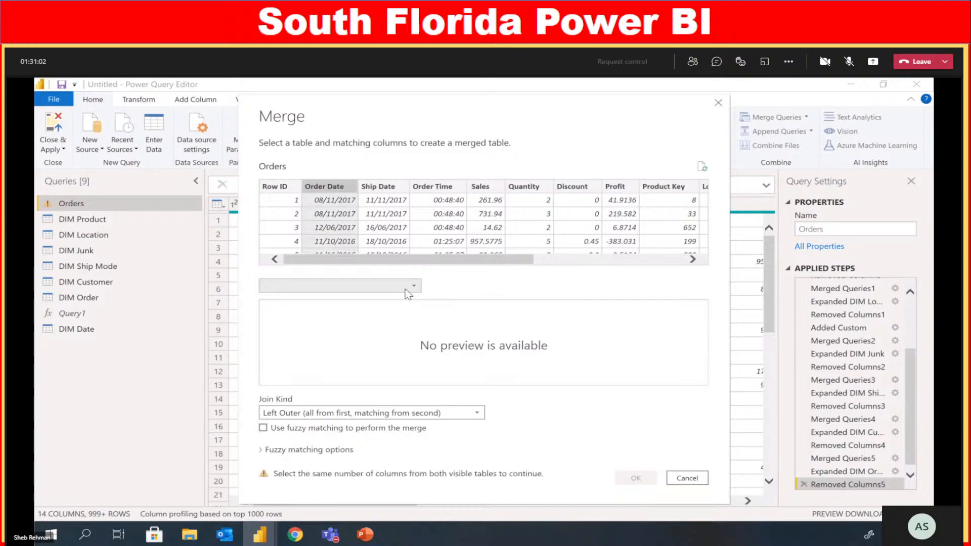
pyautogui.click(403, 286)
pyautogui.click(334, 315)
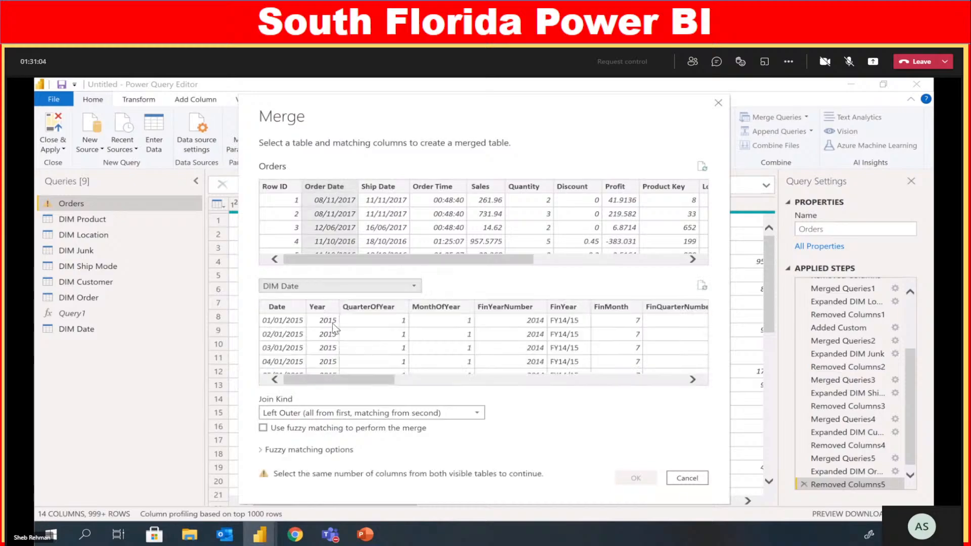
pyautogui.click(277, 308)
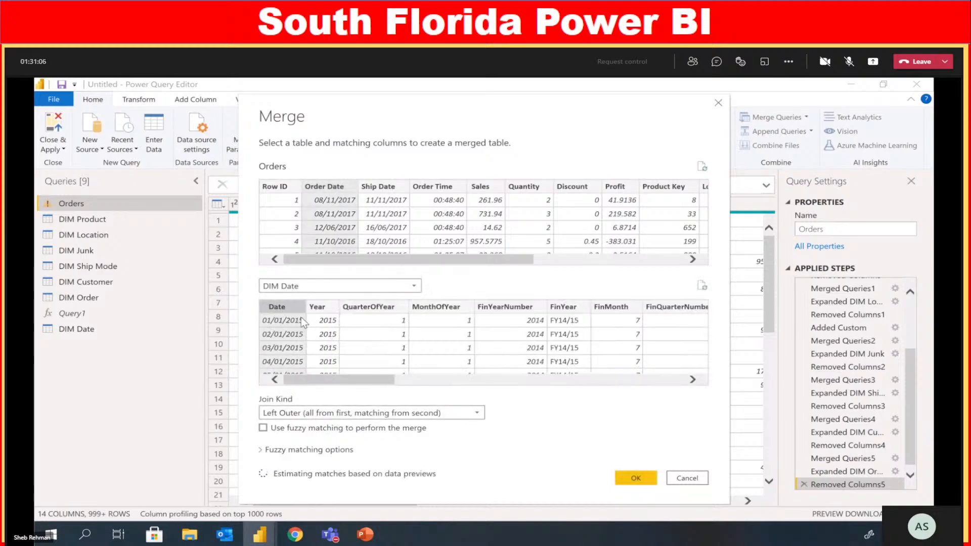
pyautogui.click(644, 482)
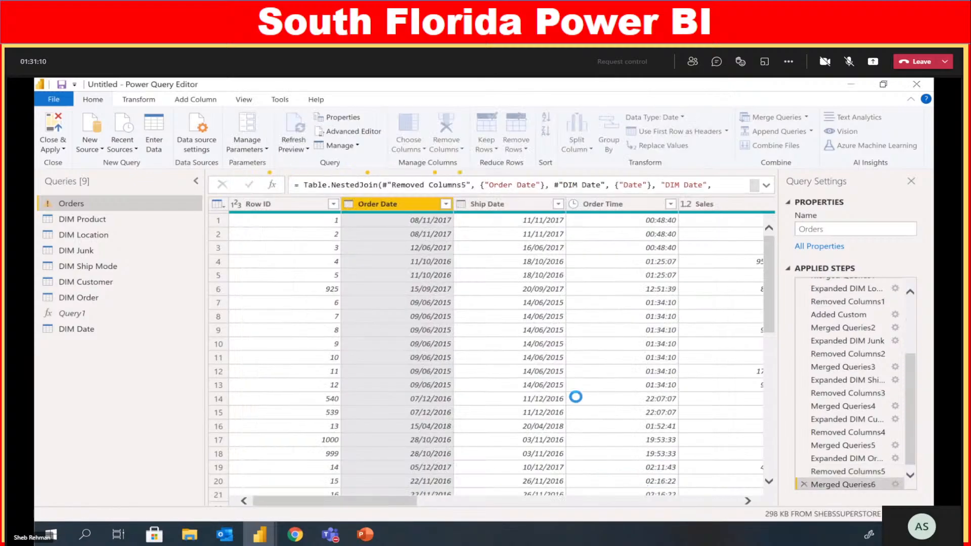
# Expand the merged DIM Date column in Orders to only the DateInt field, without the original column name as prefix
pyautogui.click(756, 204)
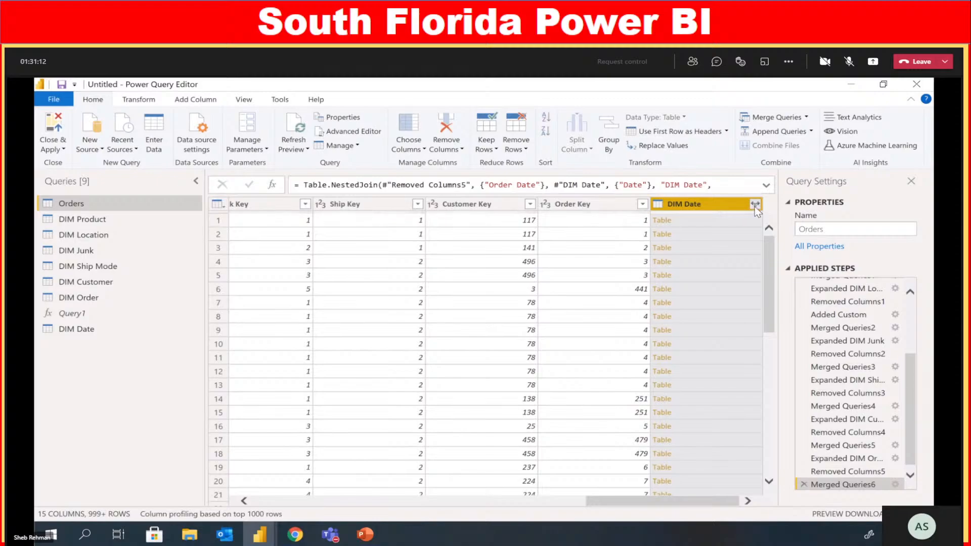
pyautogui.click(557, 271)
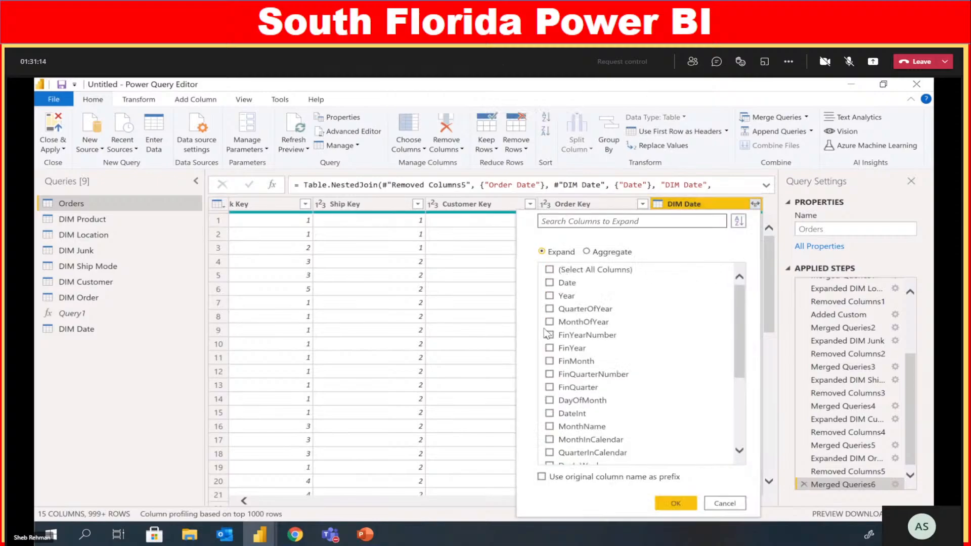
pyautogui.click(550, 413)
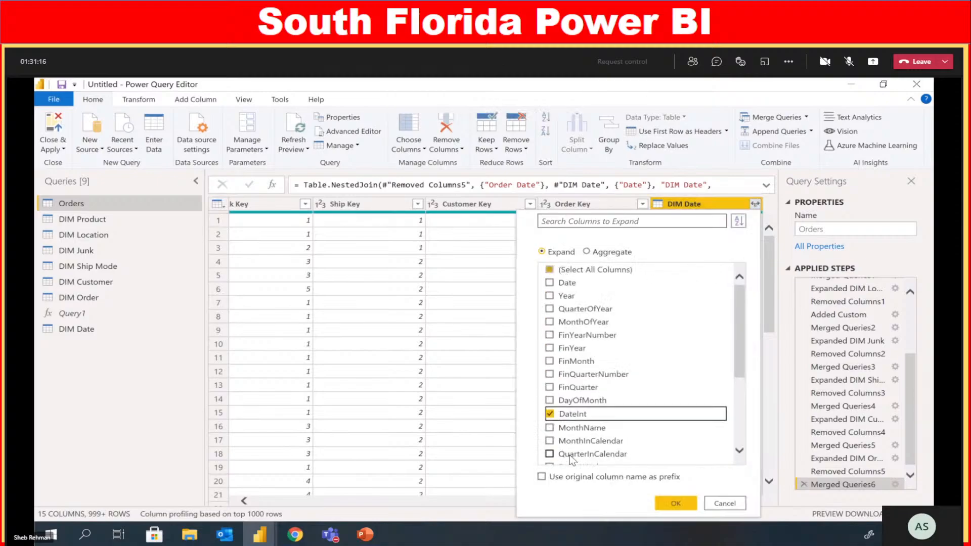
pyautogui.scroll(-3, 675, 429)
pyautogui.click(676, 503)
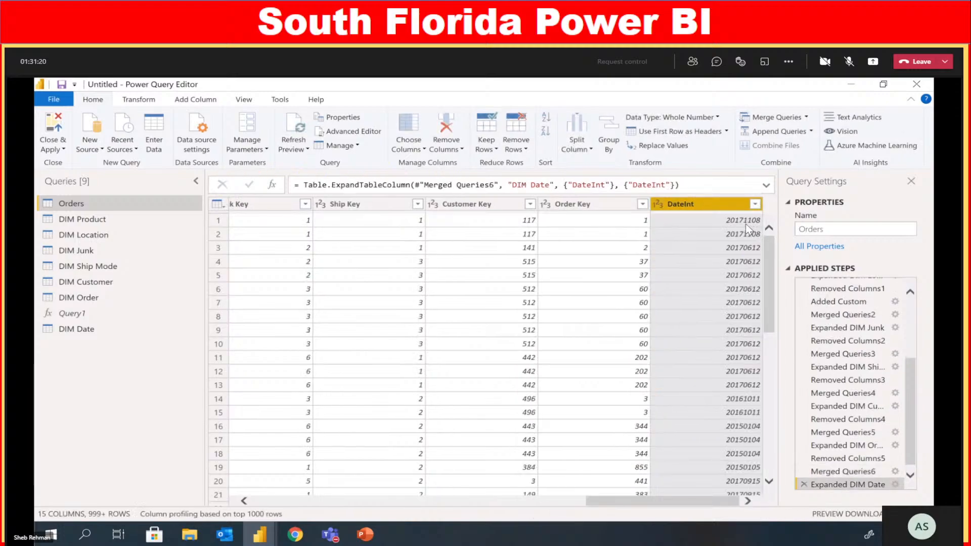
# Merge Orders with DIM Date again, matching Ship Date to Date with a Left Outer join
pyautogui.click(771, 117)
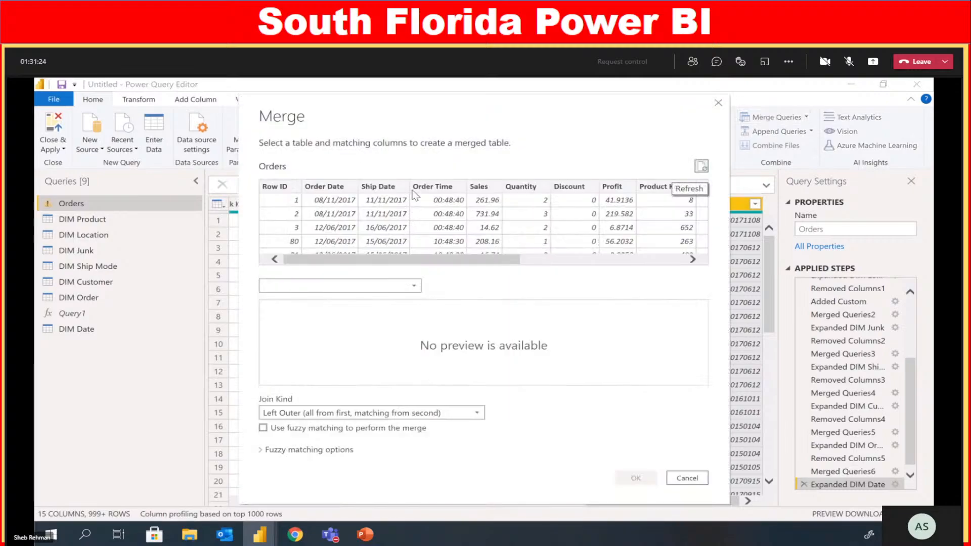
pyautogui.click(384, 187)
pyautogui.click(396, 286)
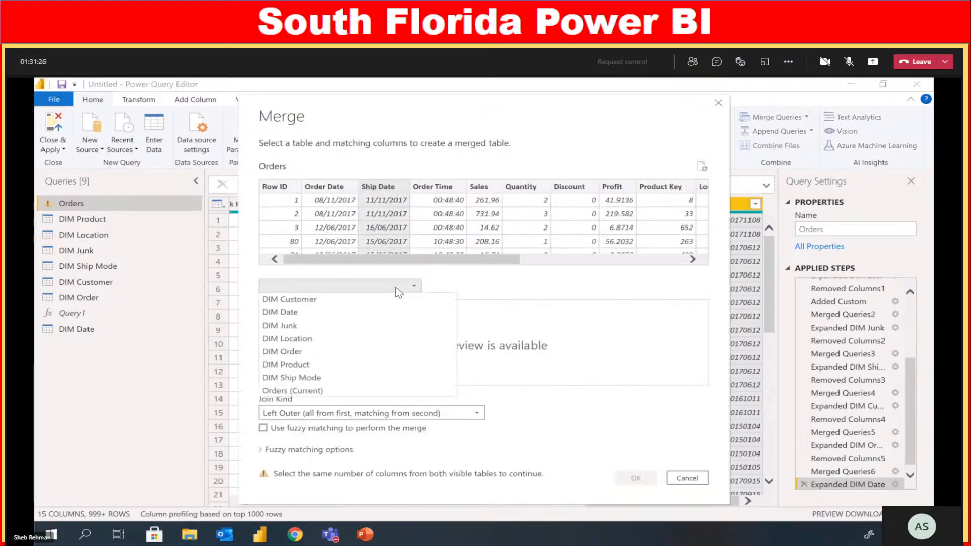
pyautogui.click(338, 312)
pyautogui.click(285, 308)
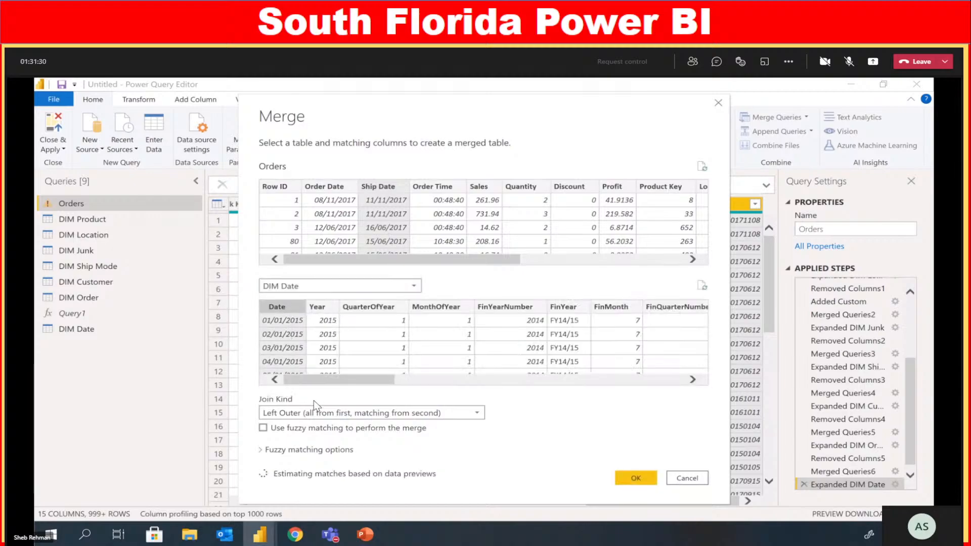
pyautogui.click(638, 479)
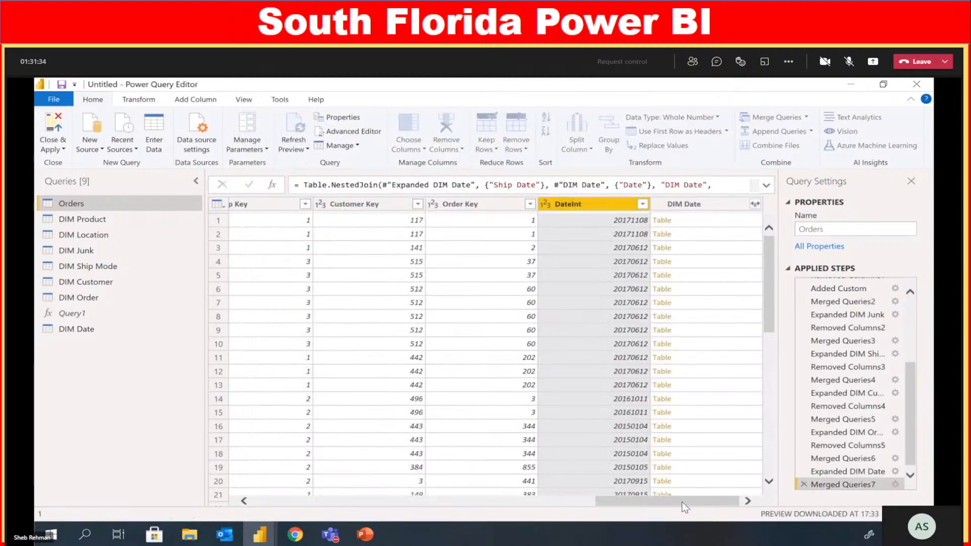
# Expand the merged DIM Date column in Orders to bring in only DateInt, without the original column name prefix
pyautogui.click(755, 204)
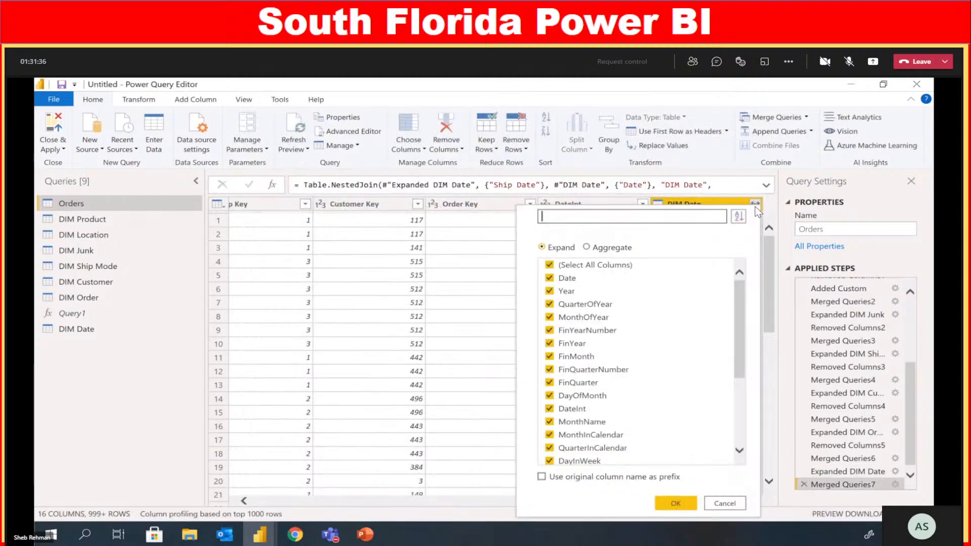
pyautogui.click(602, 265)
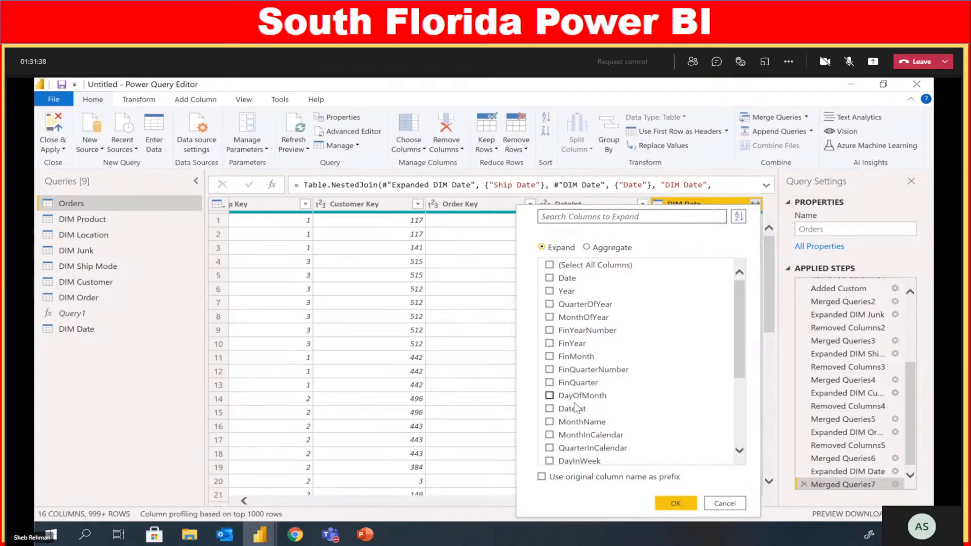
pyautogui.click(691, 507)
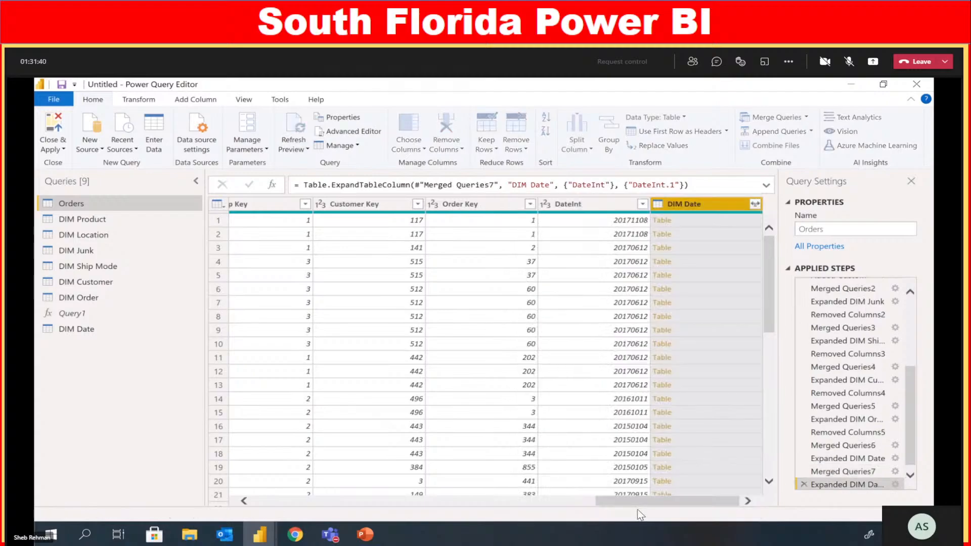
# Rename the DateInt column in Orders as "Order Date Int"
pyautogui.click(588, 202)
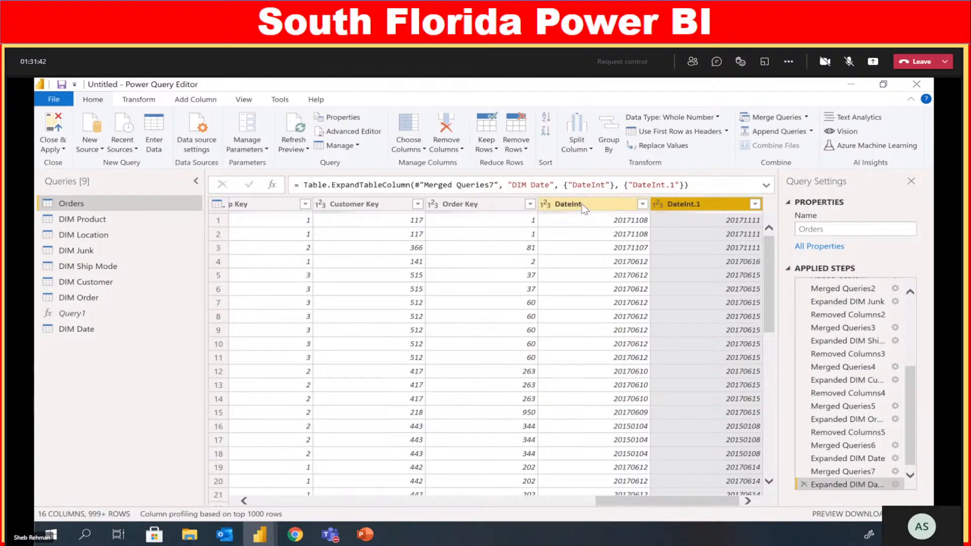
pyautogui.doubleClick(588, 202)
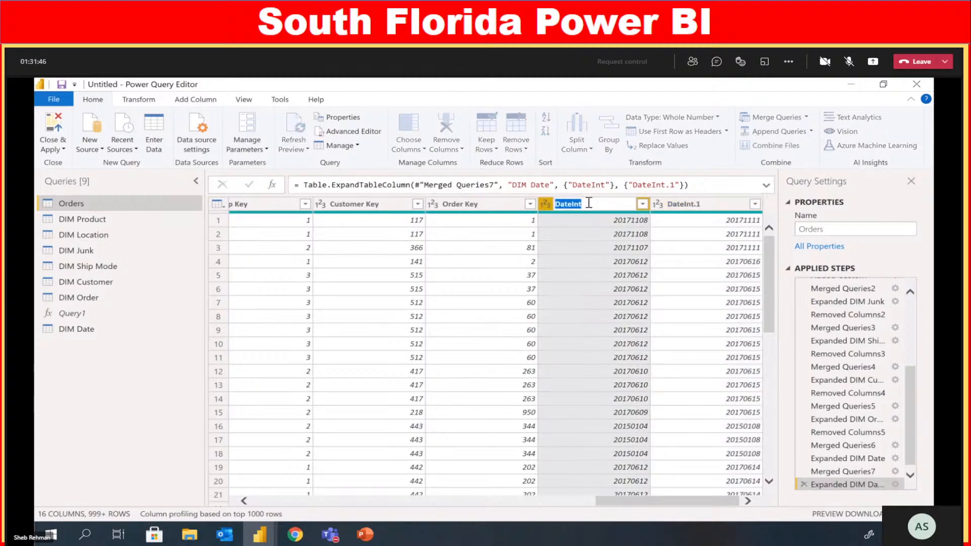
pyautogui.write('Order')
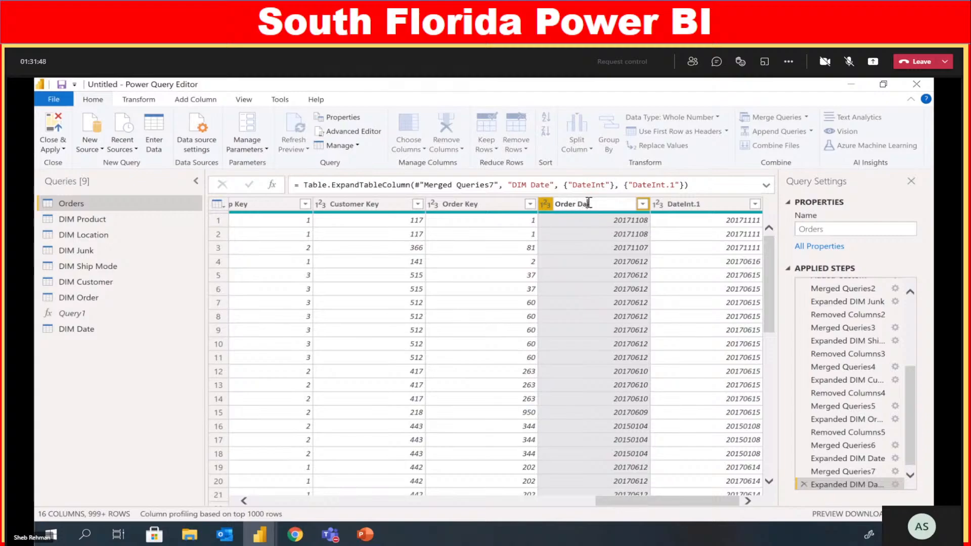
pyautogui.press('Return')
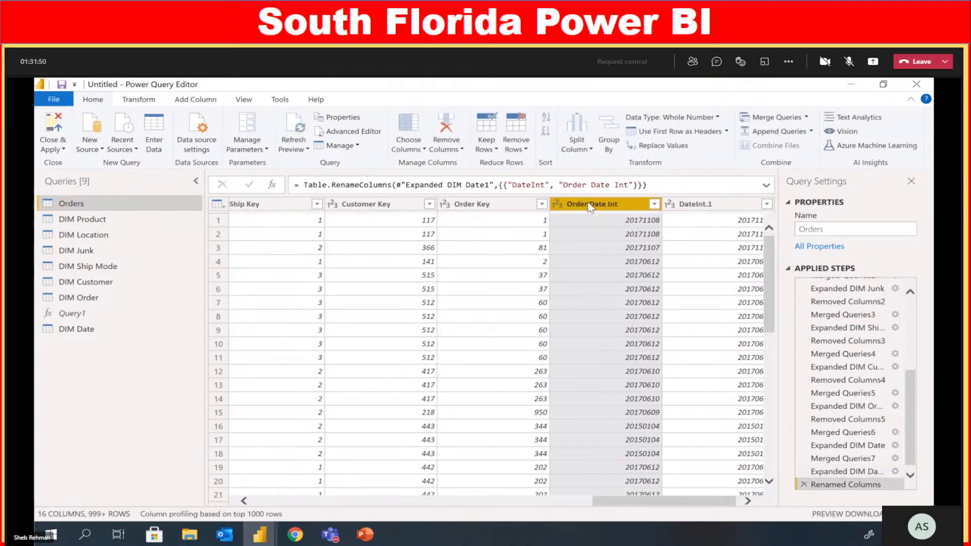
# Rename the DateInt.1 column in Orders as "Ship Date Int"
pyautogui.doubleClick(710, 204)
pyautogui.write('Ship date Int')
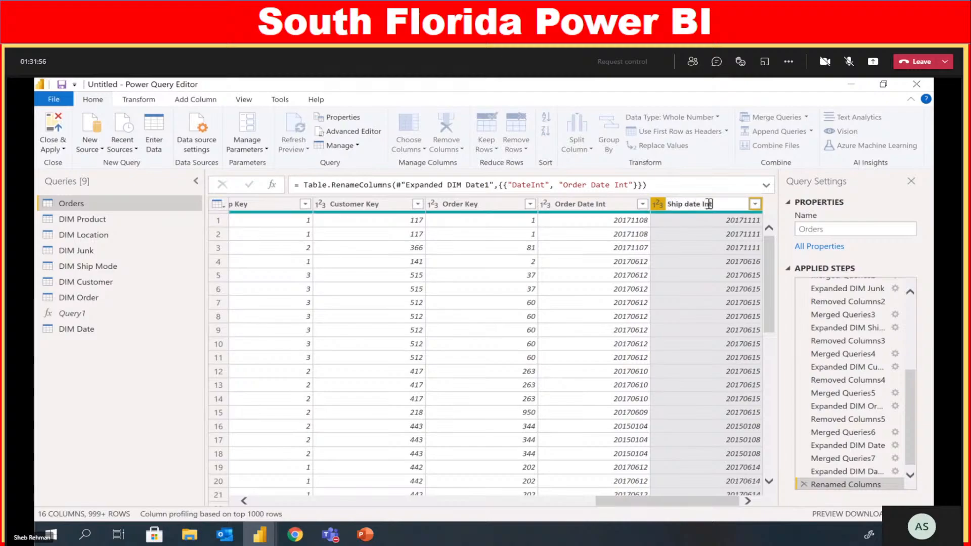
pyautogui.press('BackSpace')
pyautogui.write('D')
pyautogui.press('Return')
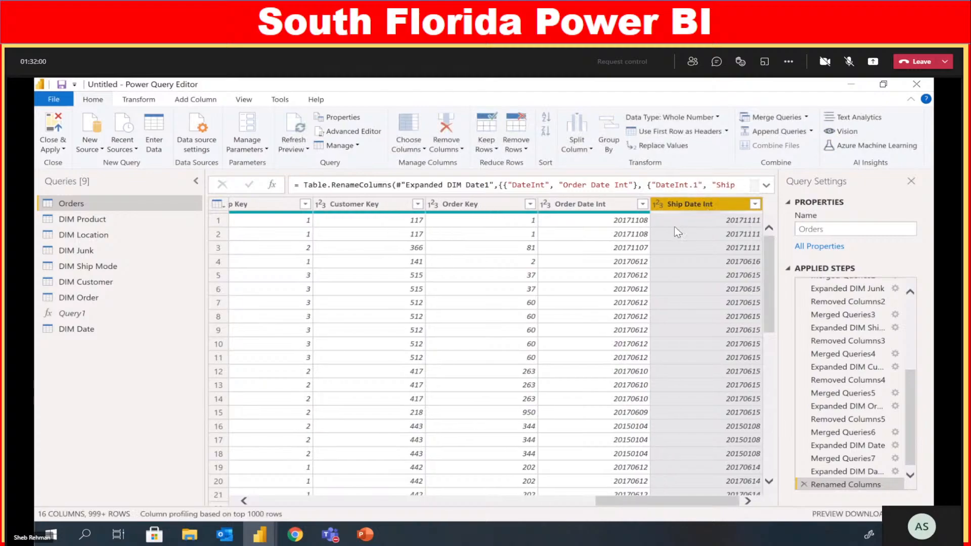
# Remove the original Order Date and Ship Date columns from the Orders query
pyautogui.moveTo(627, 501); pyautogui.dragTo(311, 501)
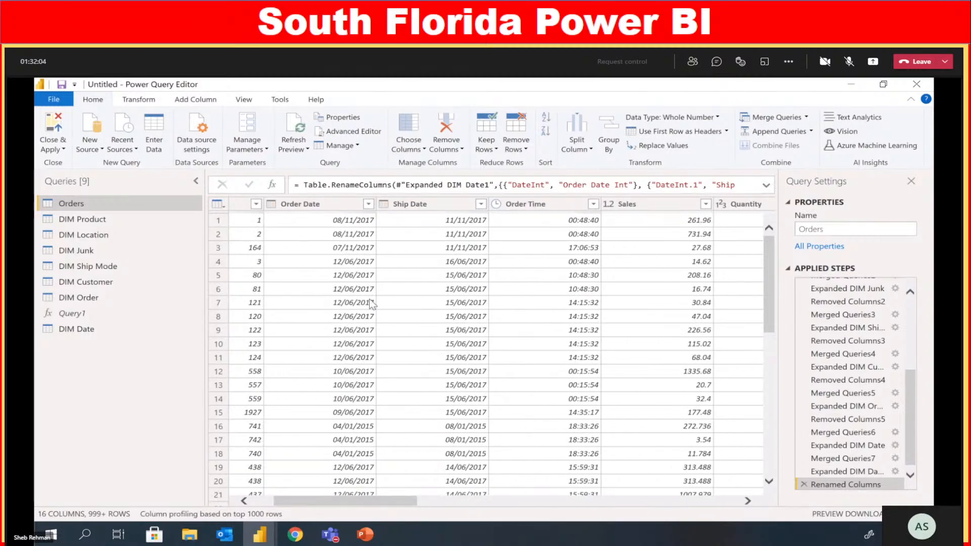
pyautogui.keyDown('shift'); pyautogui.click(336, 207); pyautogui.keyUp('shift')
pyautogui.click(317, 208)
pyautogui.keyDown('shift'); pyautogui.click(422, 208); pyautogui.keyUp('shift')
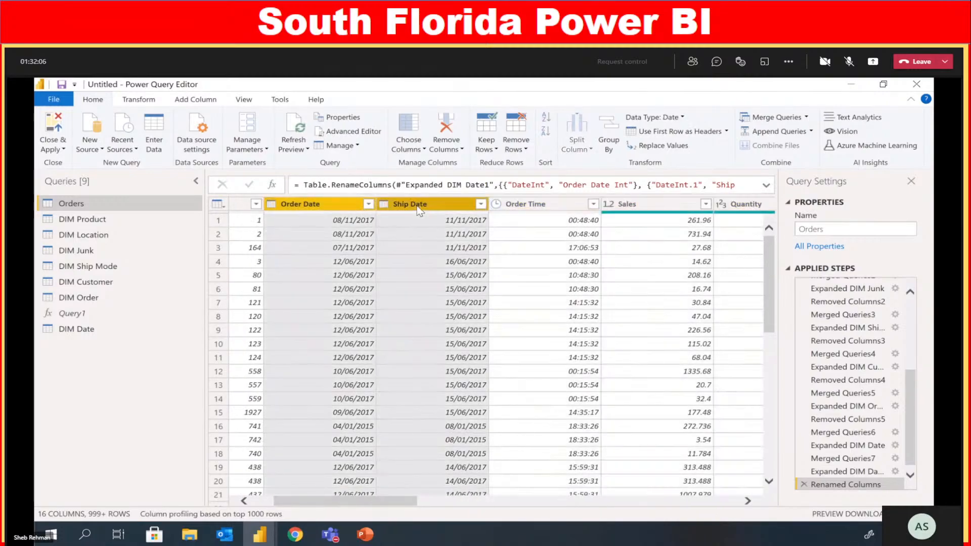
pyautogui.rightClick(424, 208)
pyautogui.click(458, 223)
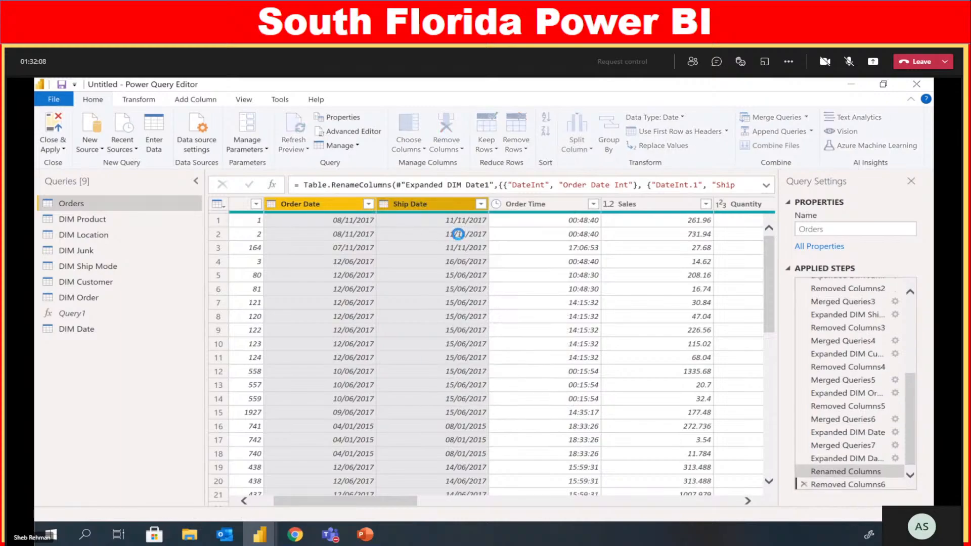
pyautogui.moveTo(357, 500); pyautogui.dragTo(307, 506)
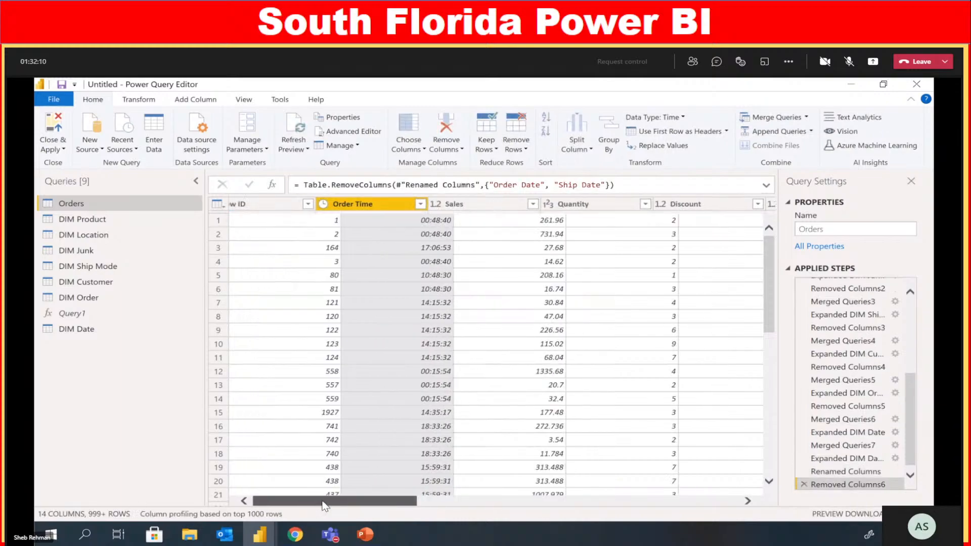
pyautogui.moveTo(354, 508); pyautogui.dragTo(331, 494)
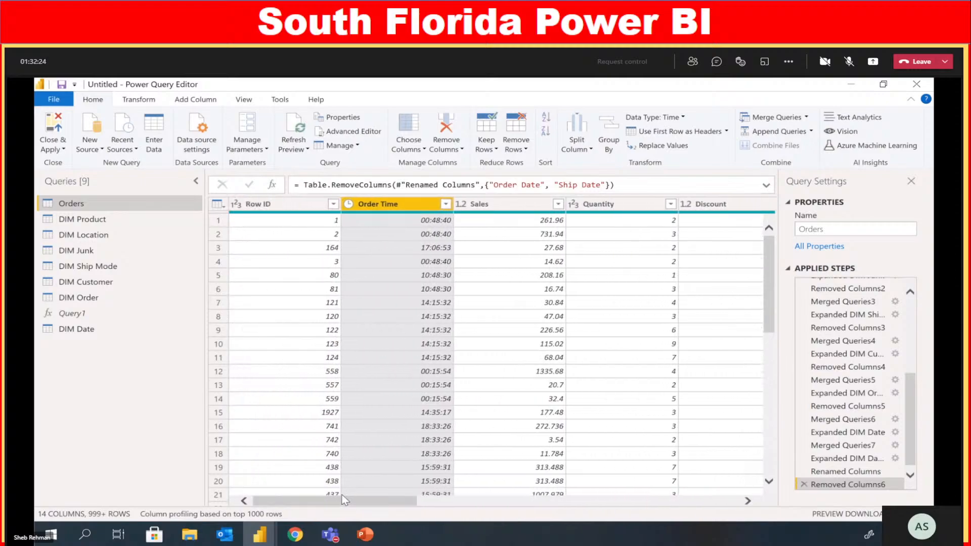
pyautogui.click(132, 226)
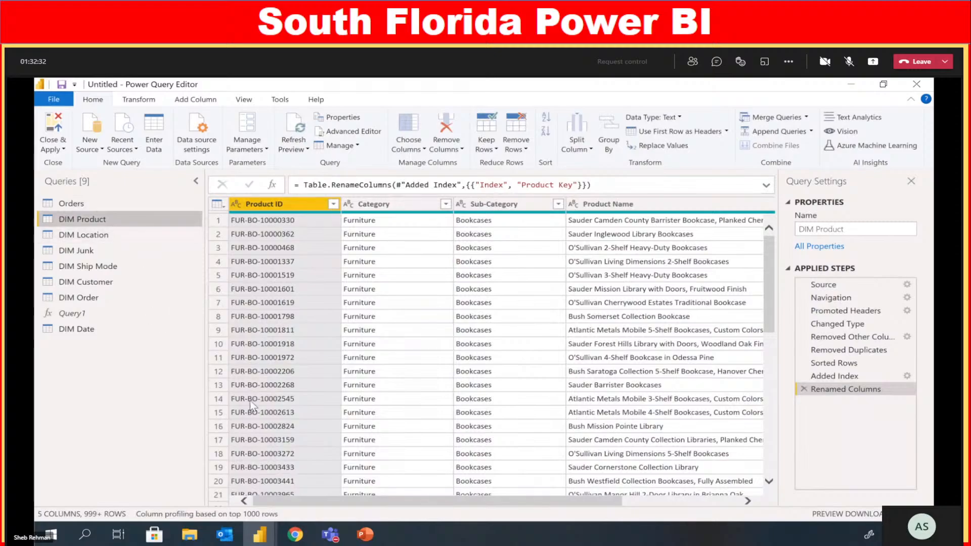
pyautogui.click(104, 201)
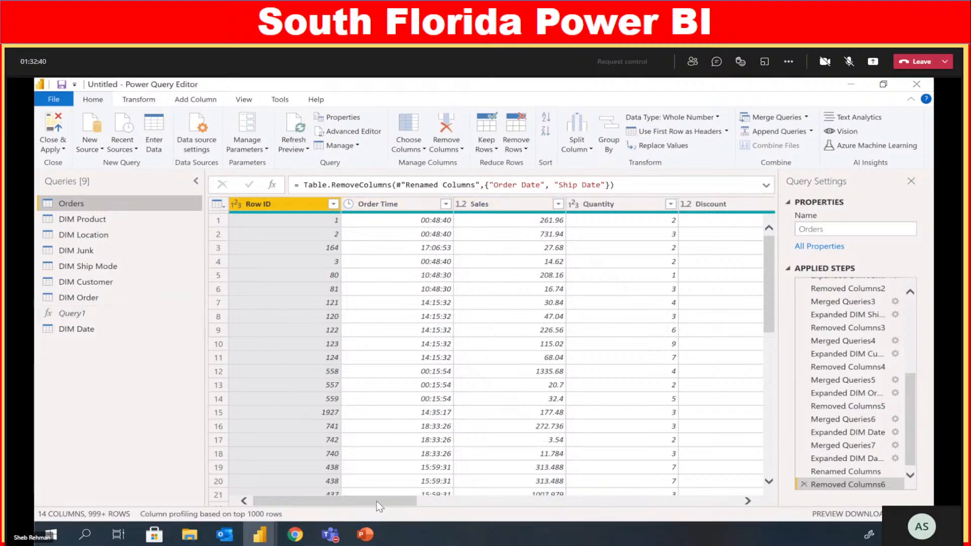
# Change the data type of the Order Time column in Orders to Text
pyautogui.click(402, 206)
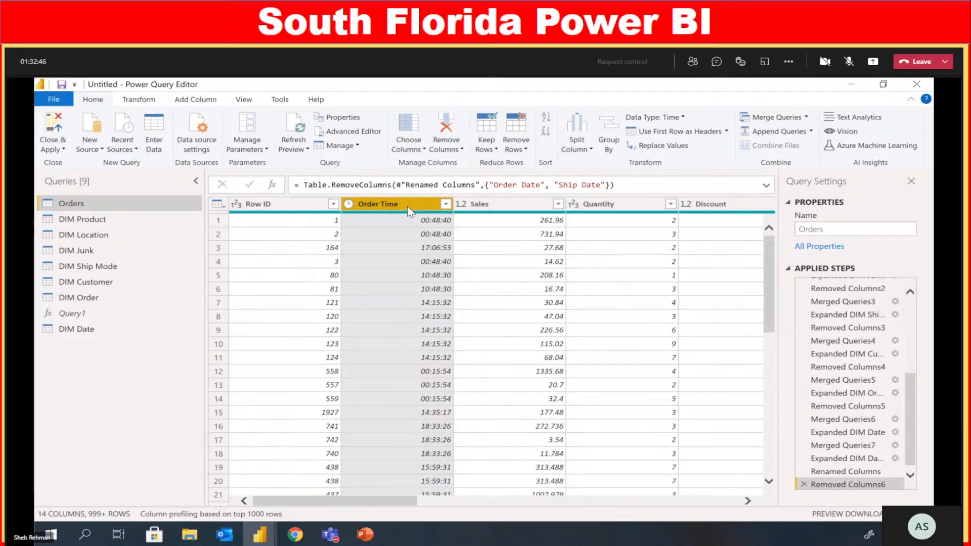
pyautogui.click(349, 205)
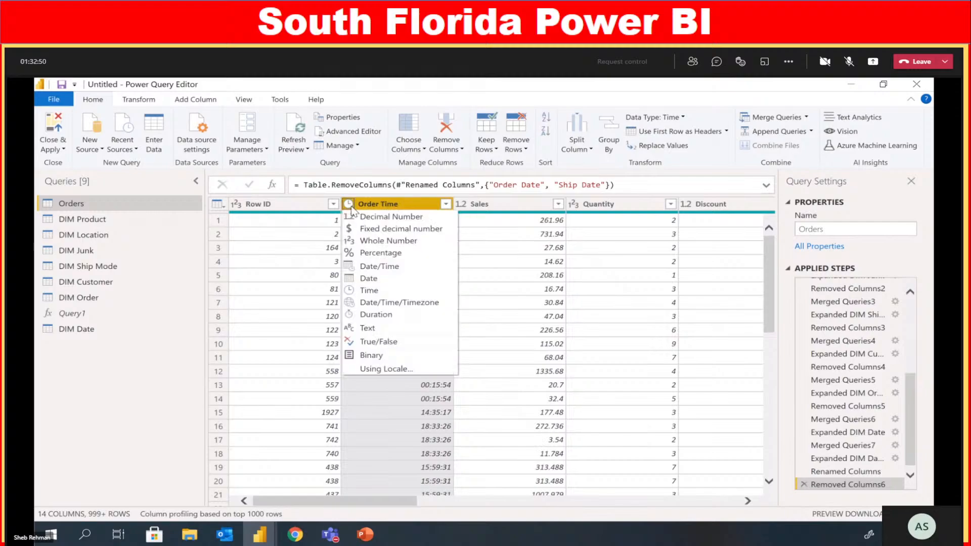
pyautogui.click(378, 327)
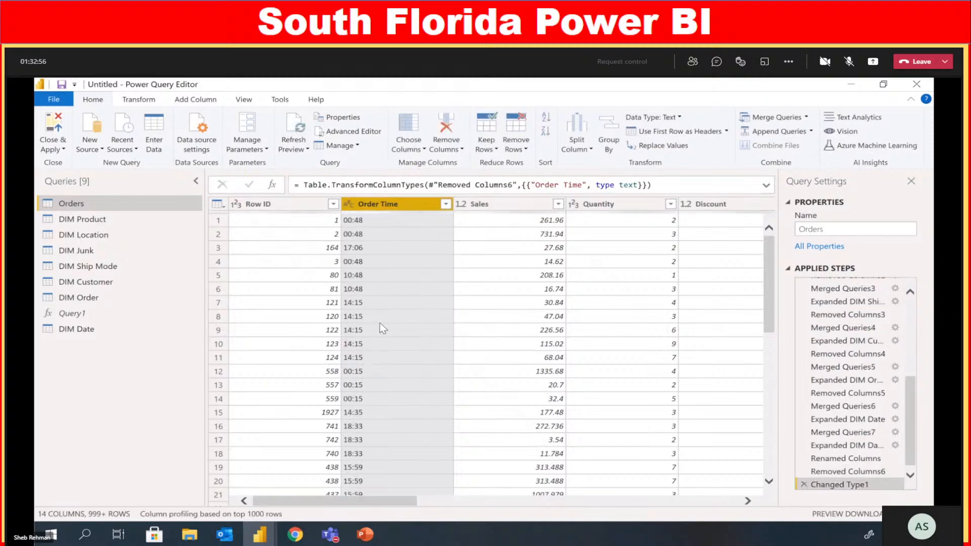
# Split the Order Time column by the colon delimiter at the left-most delimiter only
pyautogui.rightClick(373, 205)
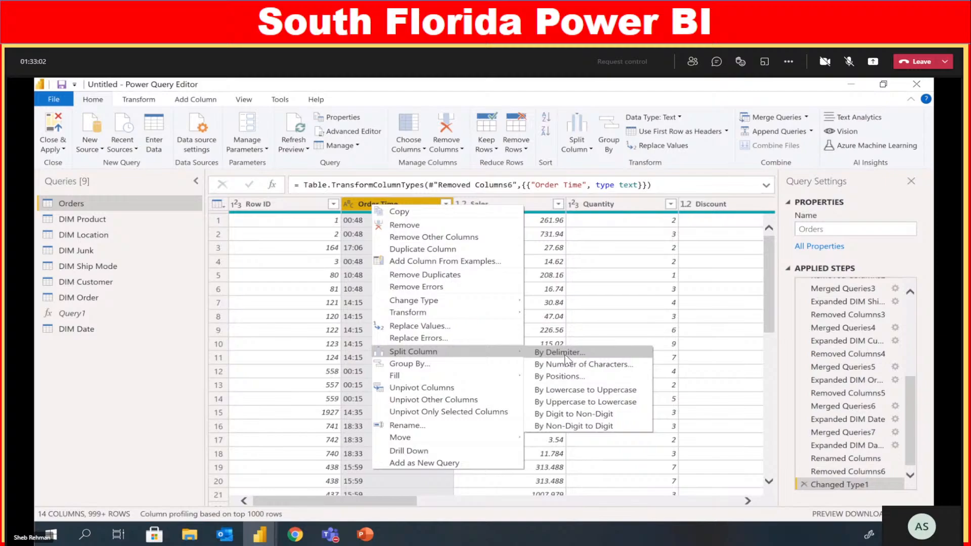
pyautogui.click(442, 364)
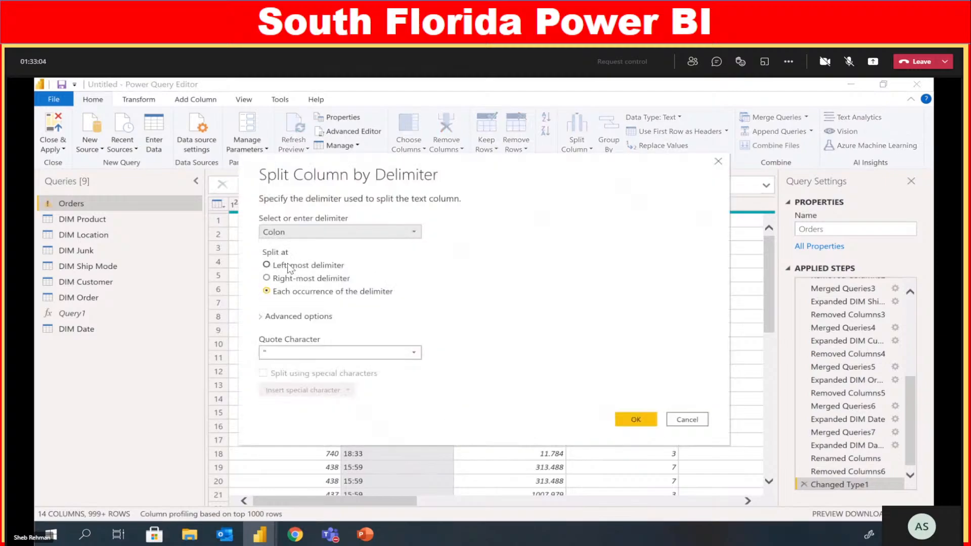
pyautogui.click(287, 266)
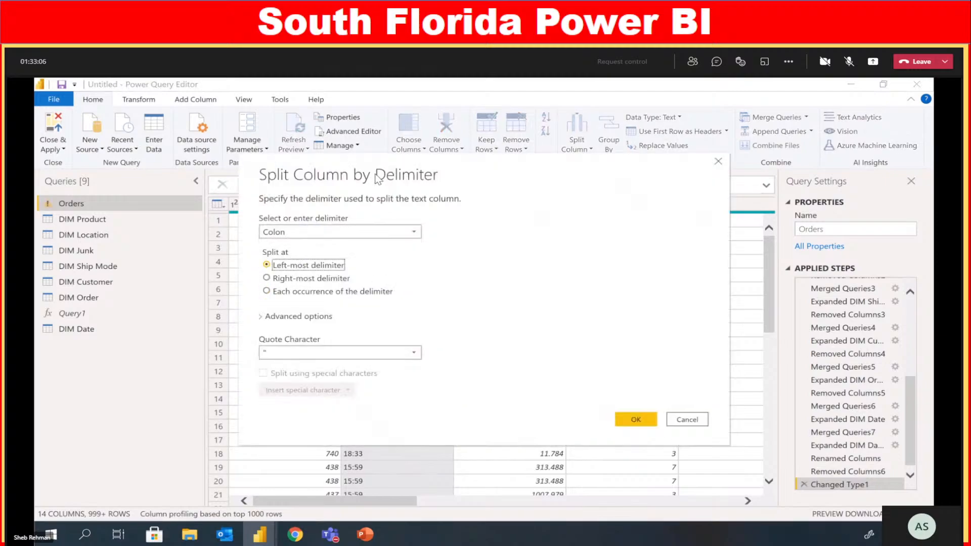
pyautogui.click(635, 421)
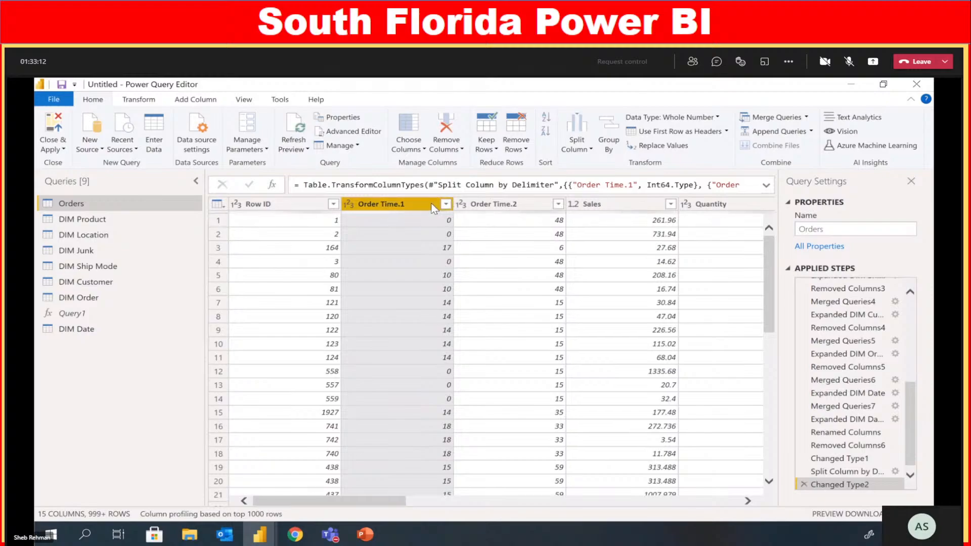
# Delete the automatic type change that follows the Order Time split from the applied steps
pyautogui.keyDown('ctrl'); pyautogui.click(516, 205); pyautogui.keyUp('ctrl')
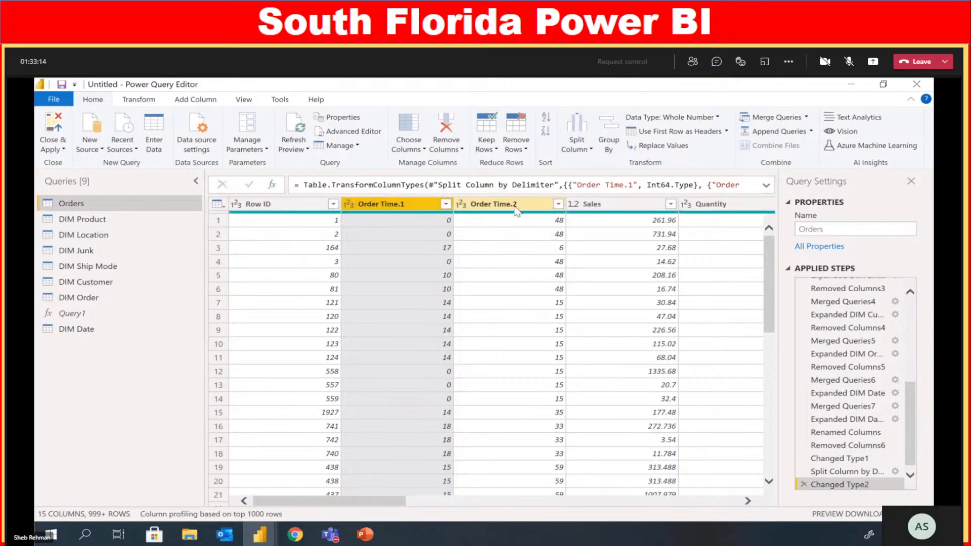
pyautogui.click(403, 207)
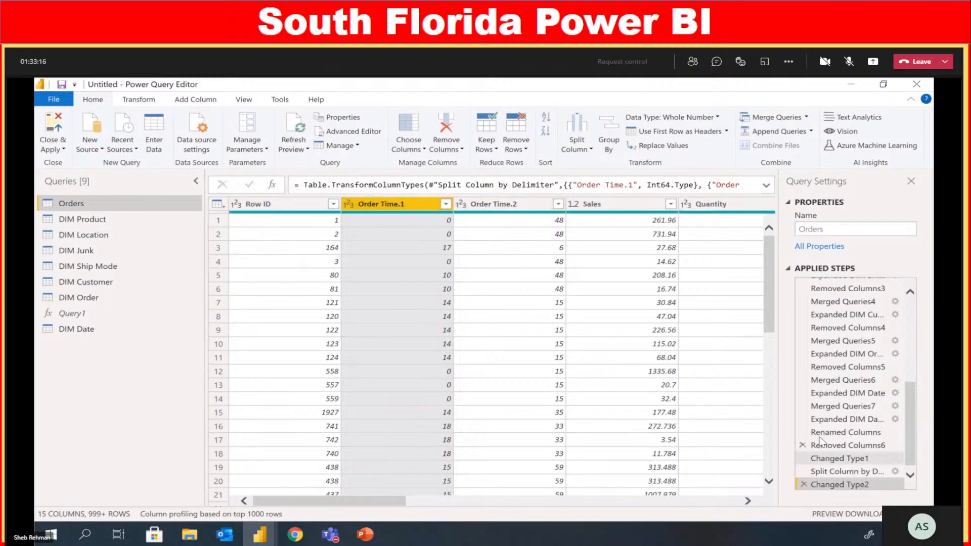
pyautogui.scroll(-1, 896, 405)
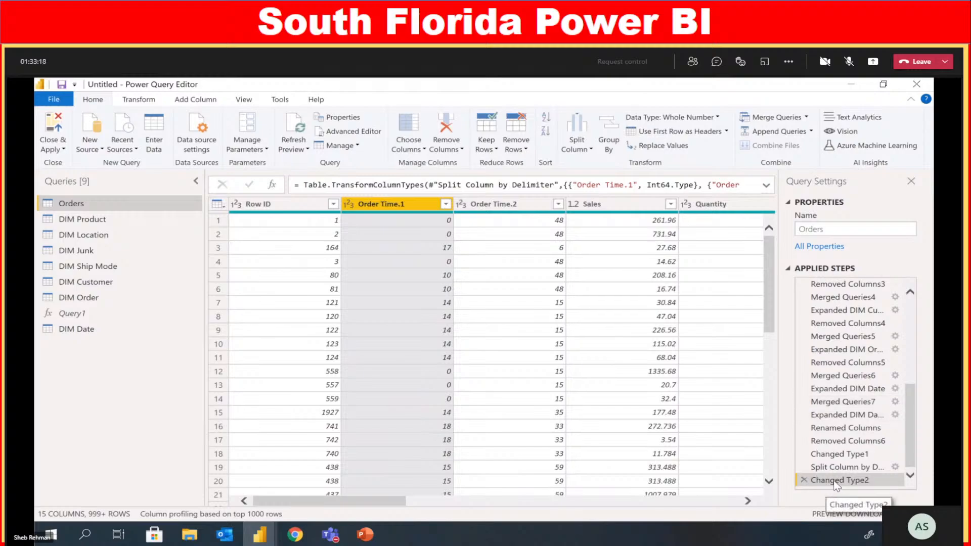
pyautogui.click(804, 480)
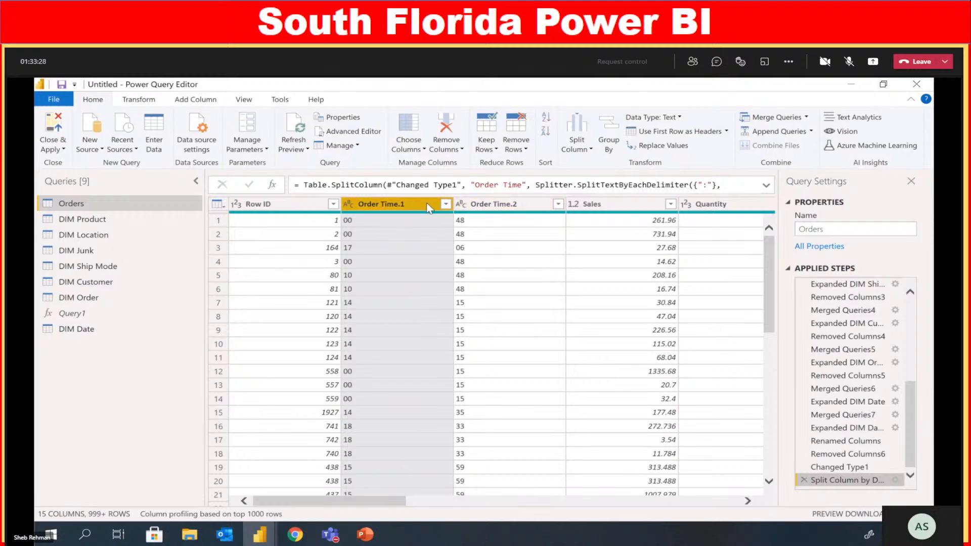
# Start a new custom column in Orders and name it "Hour Bracket"
pyautogui.click(203, 103)
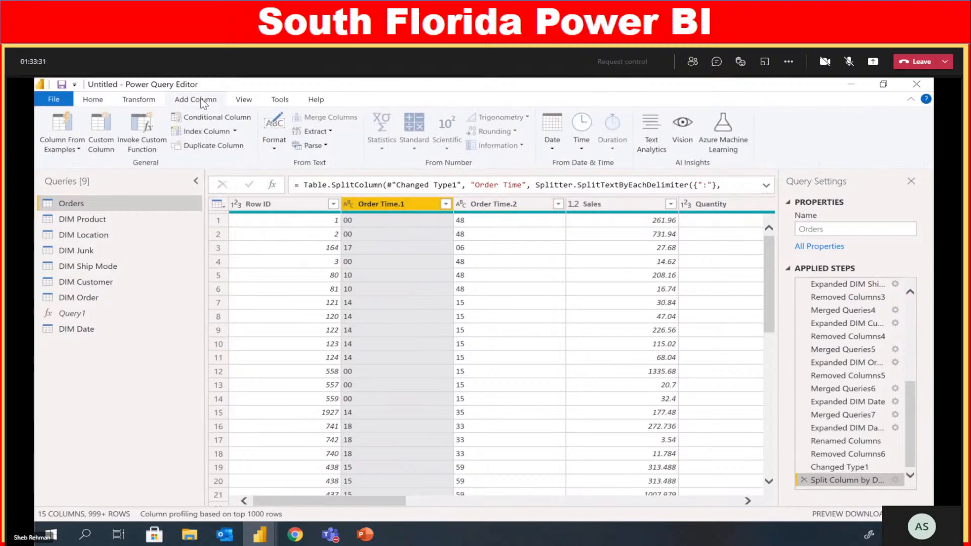
pyautogui.click(104, 137)
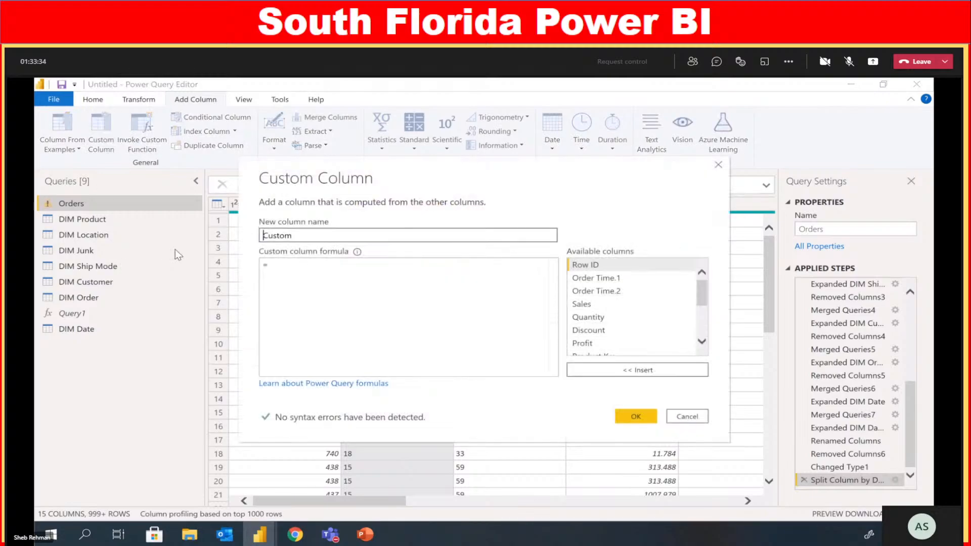
pyautogui.click(337, 233)
pyautogui.press('End')
pyautogui.doubleClick(274, 234)
pyautogui.write('Hour B')
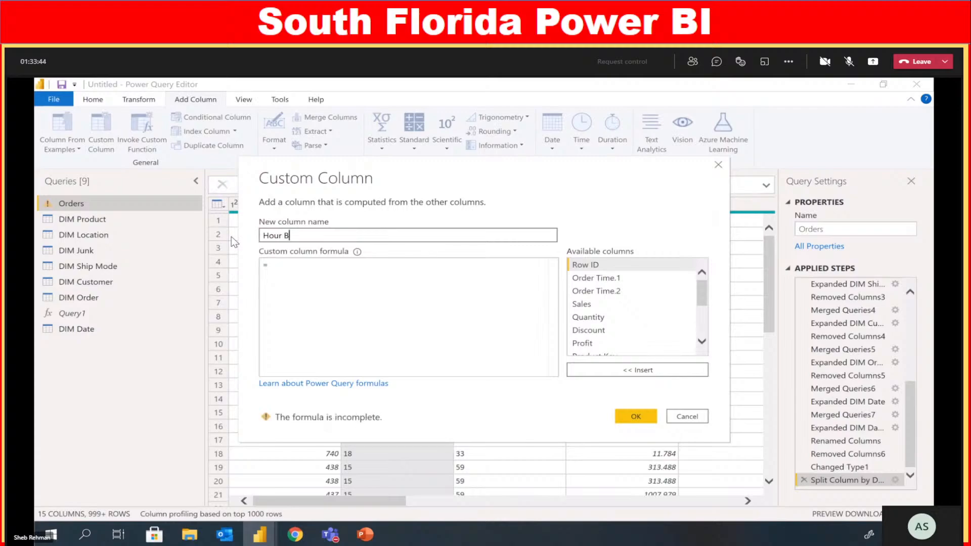
pyautogui.write('racket')
# Define Hour Bracket as [Order Time.1]&":"&[Order Time.1]&"-59" and create the column
pyautogui.click(390, 303)
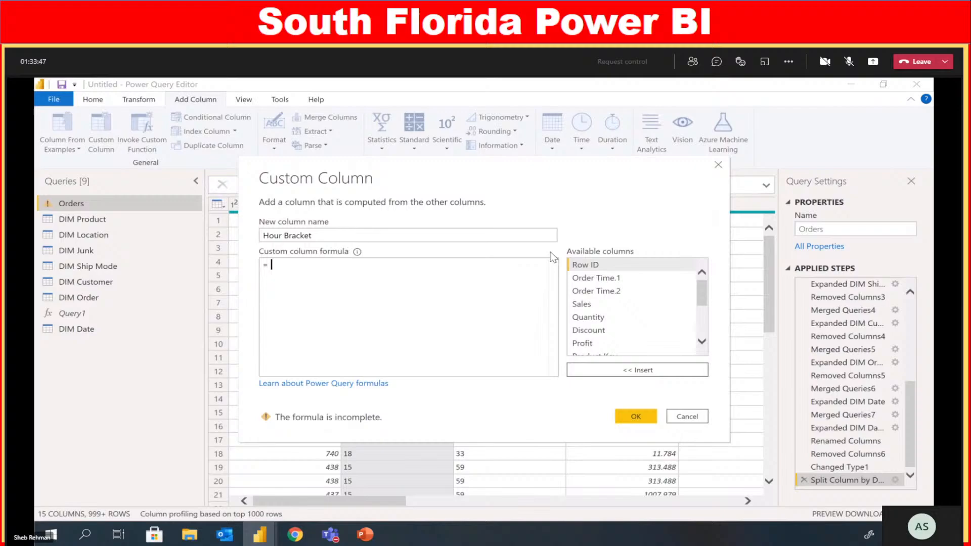
pyautogui.doubleClick(633, 278)
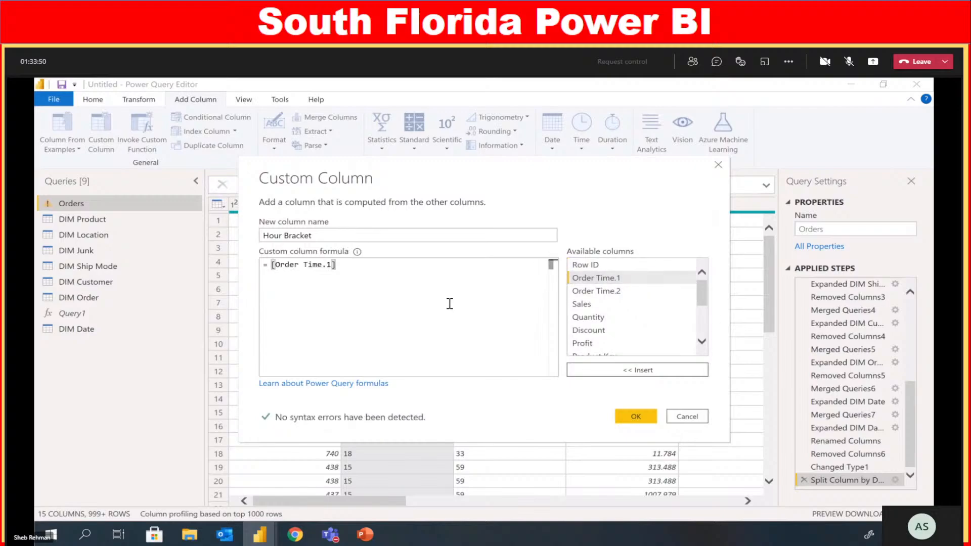
pyautogui.write('&')
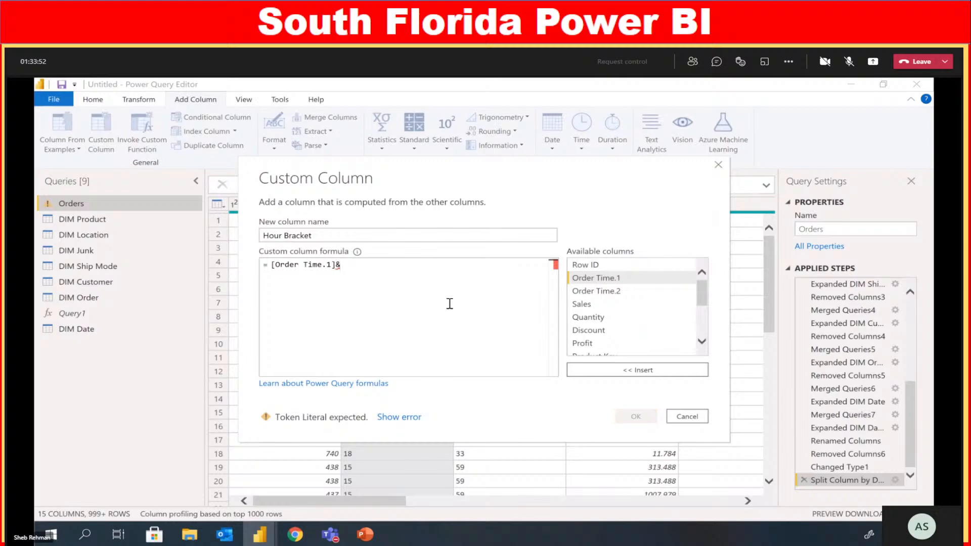
pyautogui.write('""')
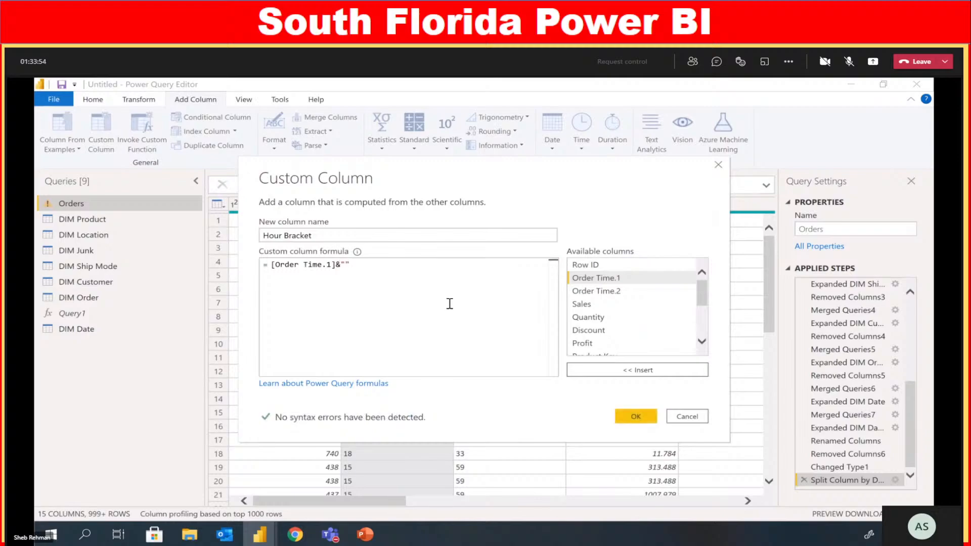
pyautogui.write(':"&')
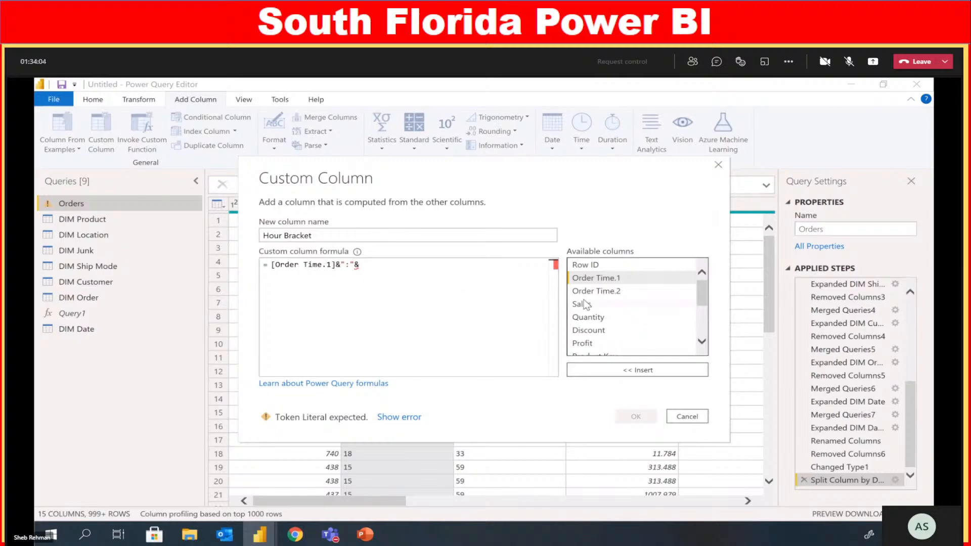
pyautogui.doubleClick(597, 277)
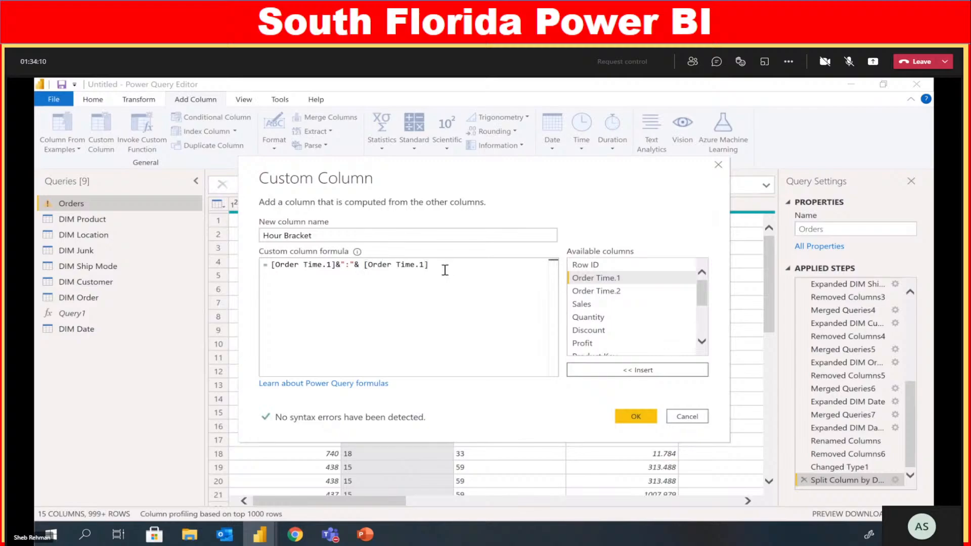
pyautogui.write('&"-59')
pyautogui.click(303, 265)
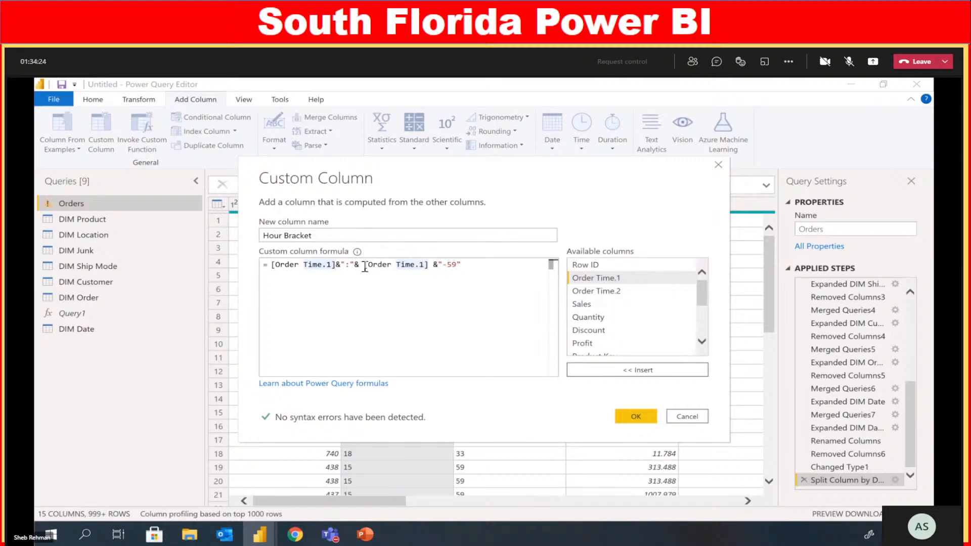
pyautogui.click(647, 414)
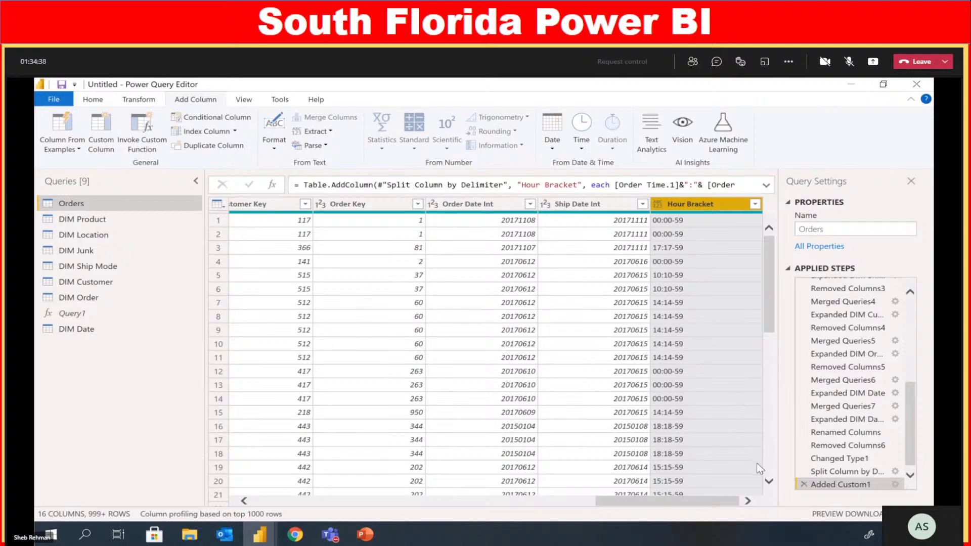
# Edit the Hour Bracket formula to use "-" between the two hour values and ":59" as the ending
pyautogui.click(838, 486)
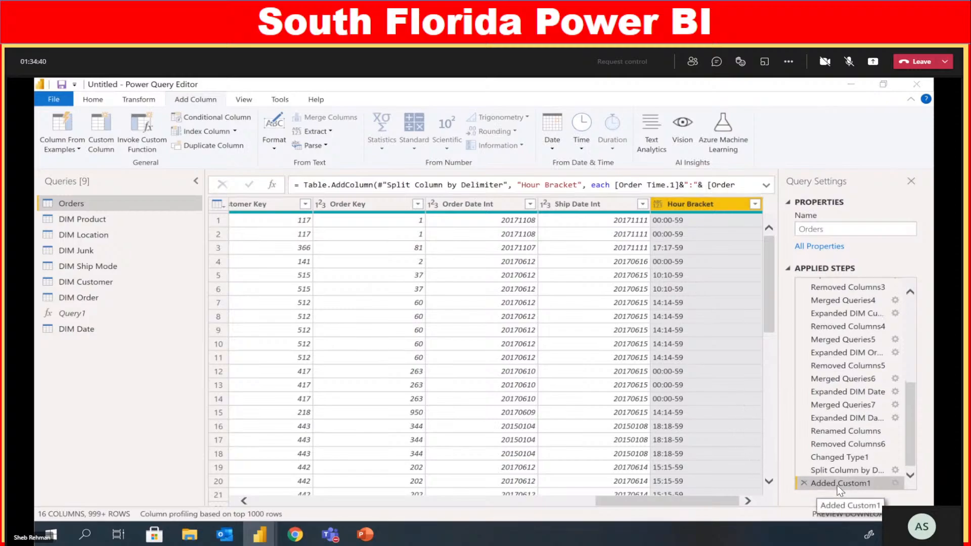
pyautogui.doubleClick(837, 485)
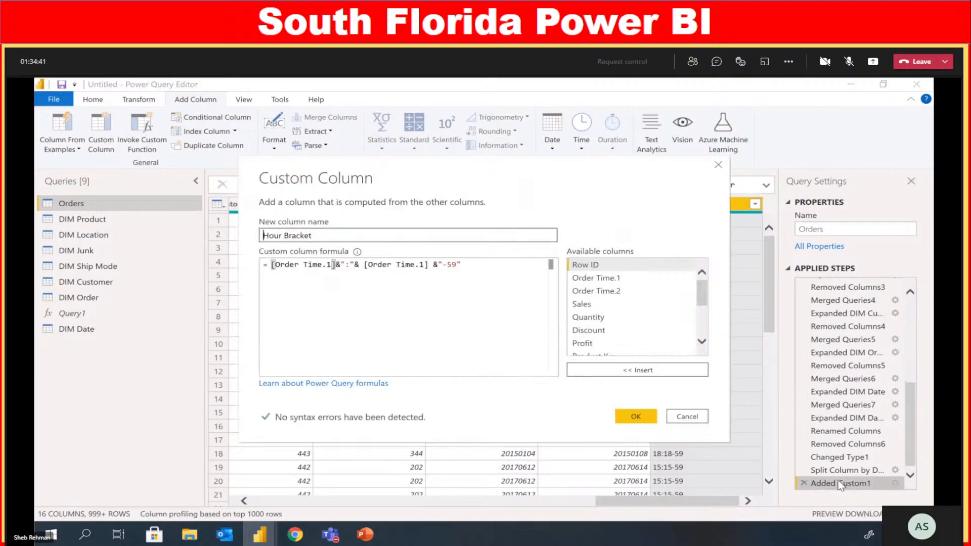
pyautogui.click(352, 267)
pyautogui.press('BackSpace')
pyautogui.write('-')
pyautogui.press('Right')
pyautogui.press('Right')
pyautogui.press('Right')
pyautogui.press('Right')
pyautogui.press('Right')
pyautogui.press('Right')
pyautogui.press('Right')
pyautogui.press('Right')
pyautogui.press('Right')
pyautogui.press('Right')
pyautogui.press('Right')
pyautogui.press('Right')
pyautogui.press('Right')
pyautogui.press('Right')
pyautogui.press('Right')
pyautogui.press('Right')
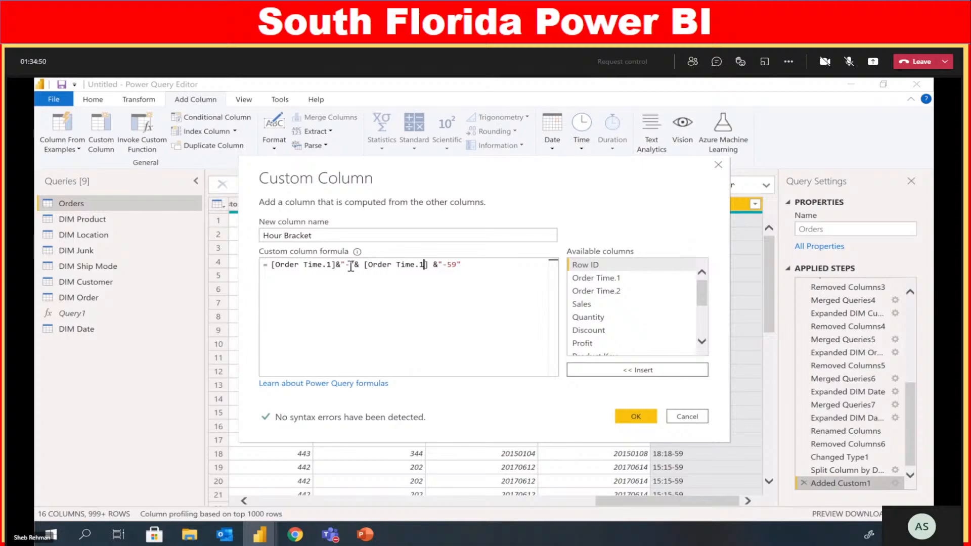
pyautogui.click(636, 416)
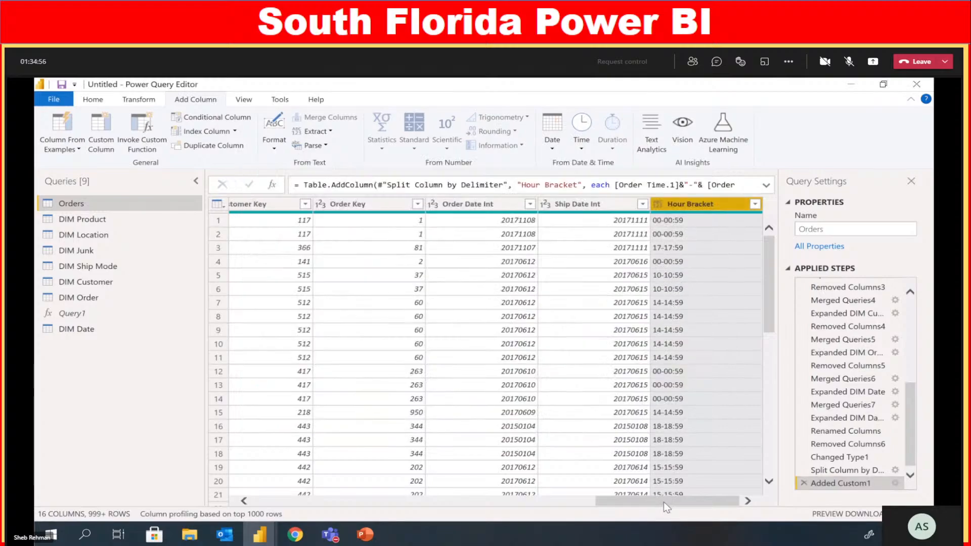
# Add the Hour Bracket column of Orders as a new query
pyautogui.moveTo(664, 502); pyautogui.dragTo(320, 524)
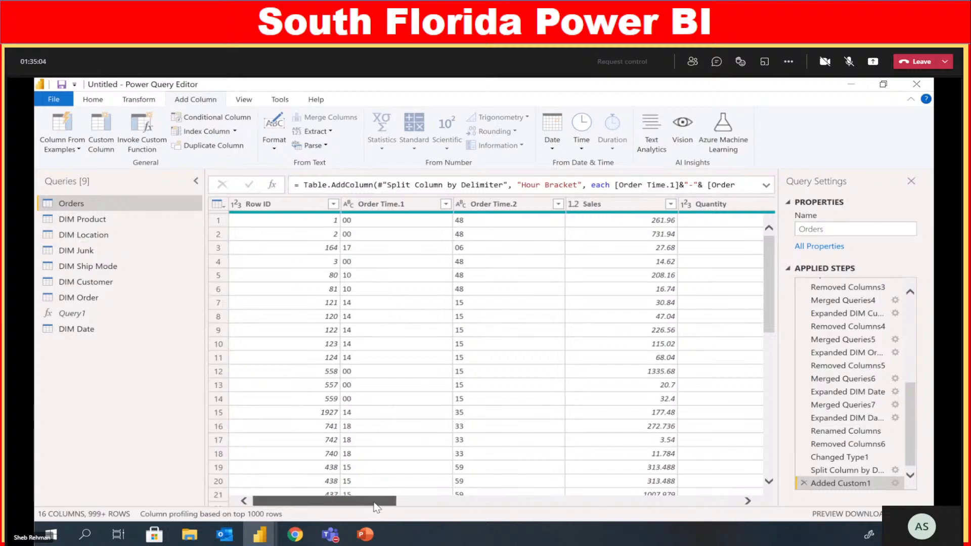
pyautogui.moveTo(376, 501); pyautogui.dragTo(718, 501)
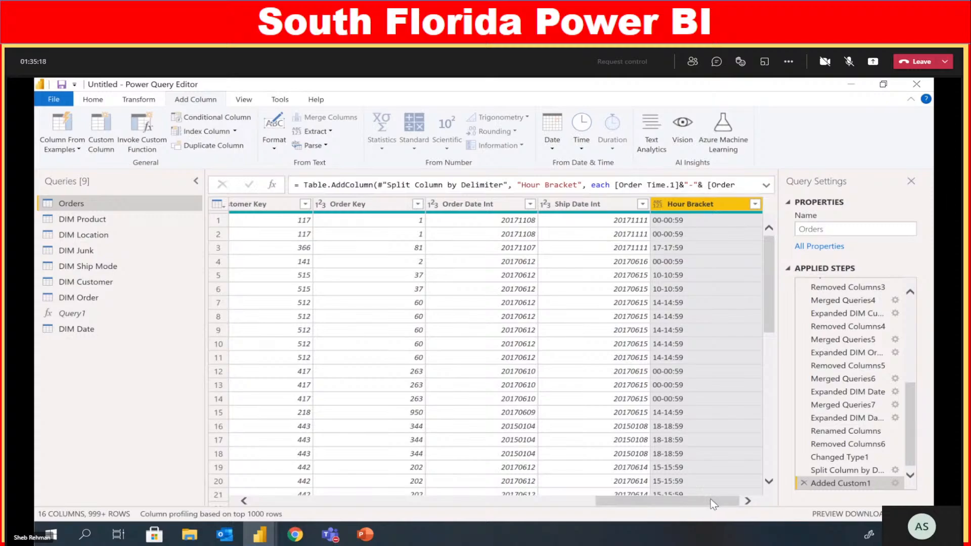
pyautogui.rightClick(691, 204)
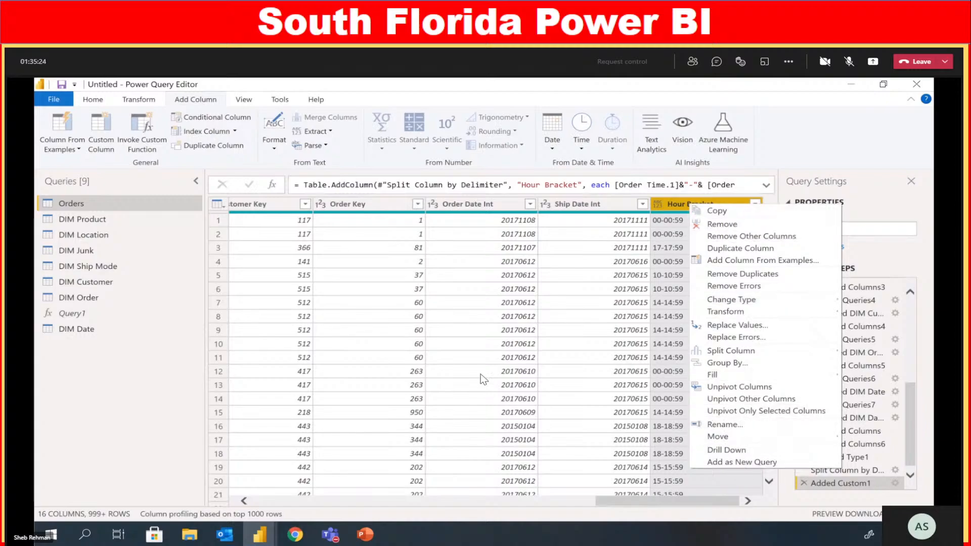
pyautogui.click(740, 461)
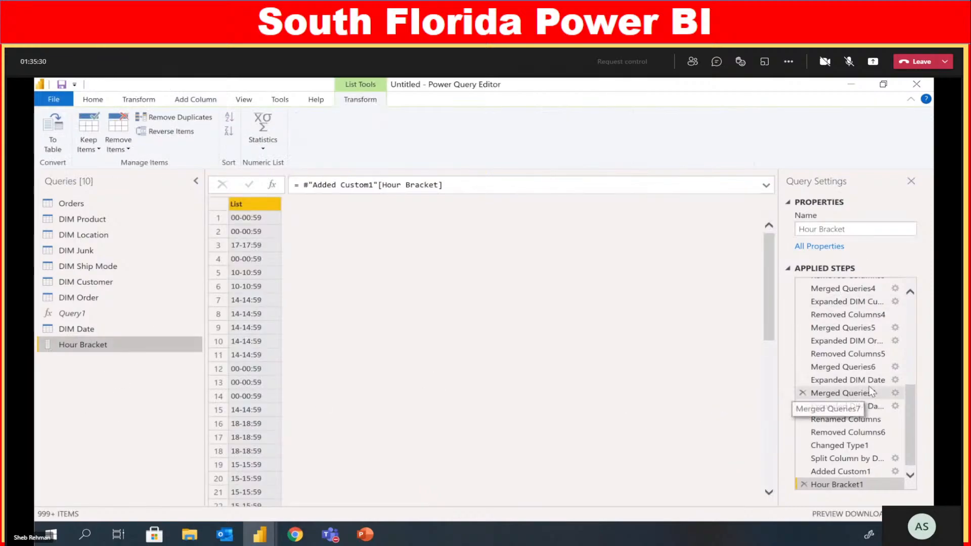
# Delete the final list-extraction step from the Hour Bracket query and bring up the table's Hour Bracket column
pyautogui.click(804, 485)
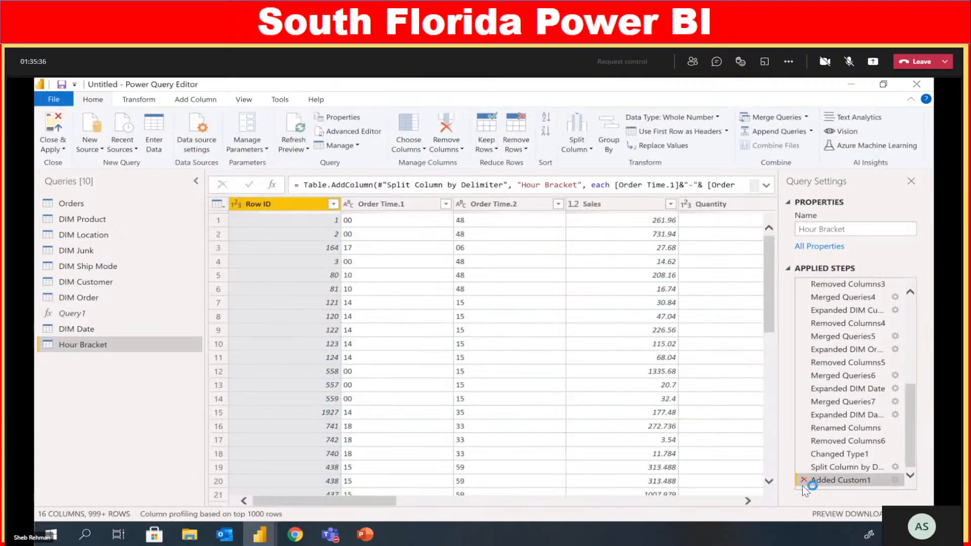
pyautogui.click(618, 504)
pyautogui.click(738, 506)
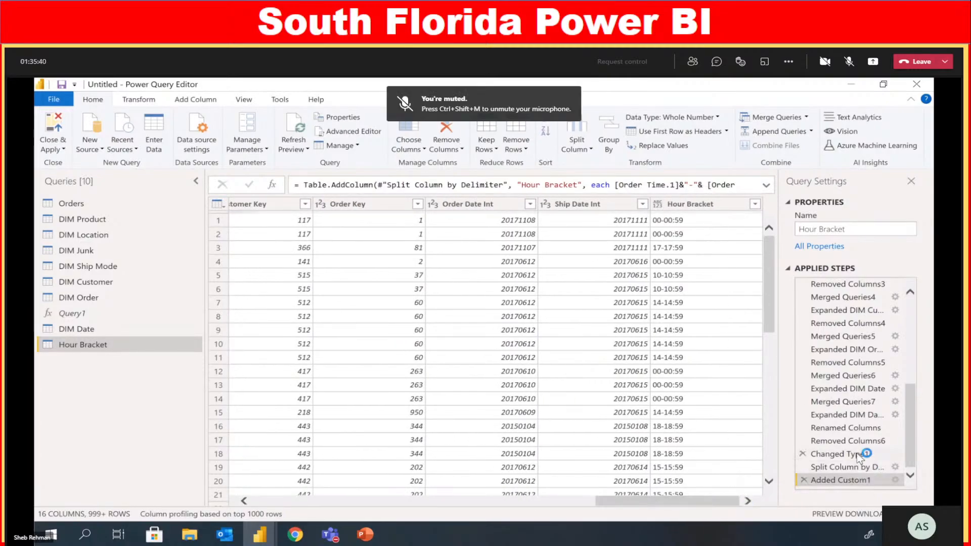
# Review the Hour Bracket query's applied steps from Source to Added Custom1, including the first Merged Queries step and its options
pyautogui.scroll(5, 858, 458)
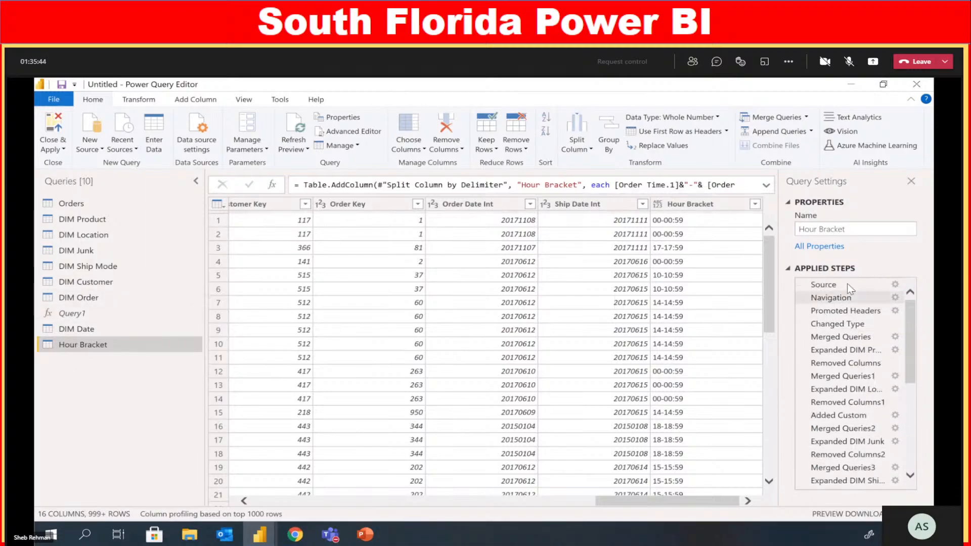
pyautogui.scroll(-2, 850, 389)
pyautogui.scroll(-4, 850, 391)
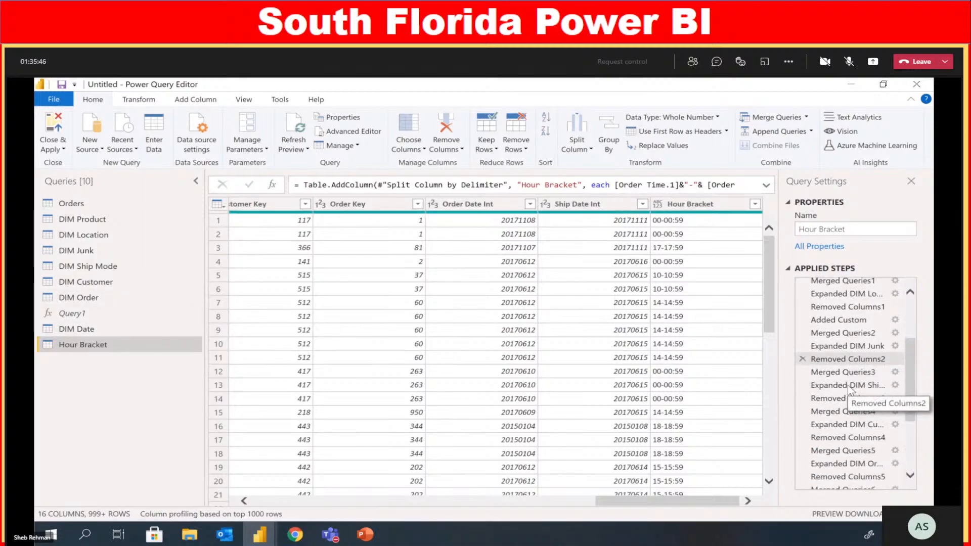
pyautogui.scroll(6, 848, 397)
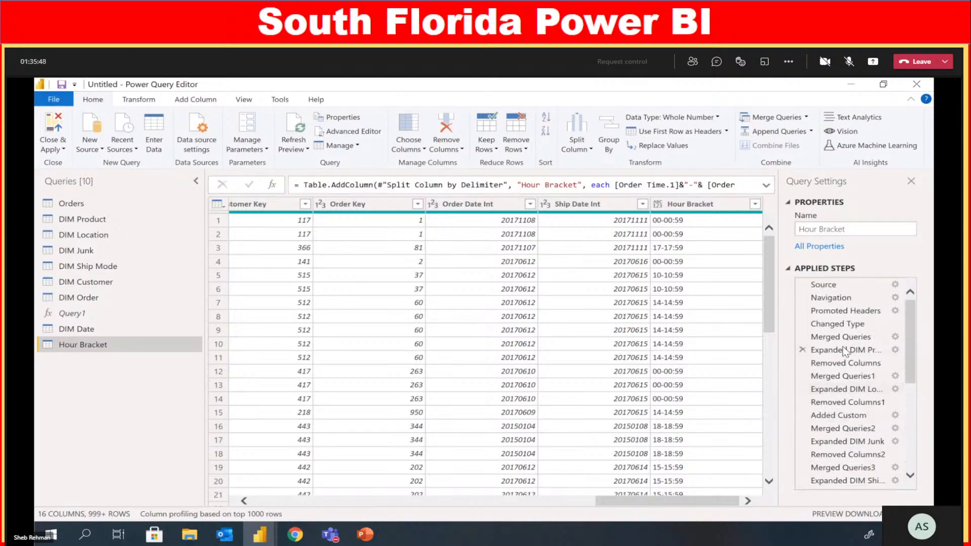
pyautogui.click(842, 338)
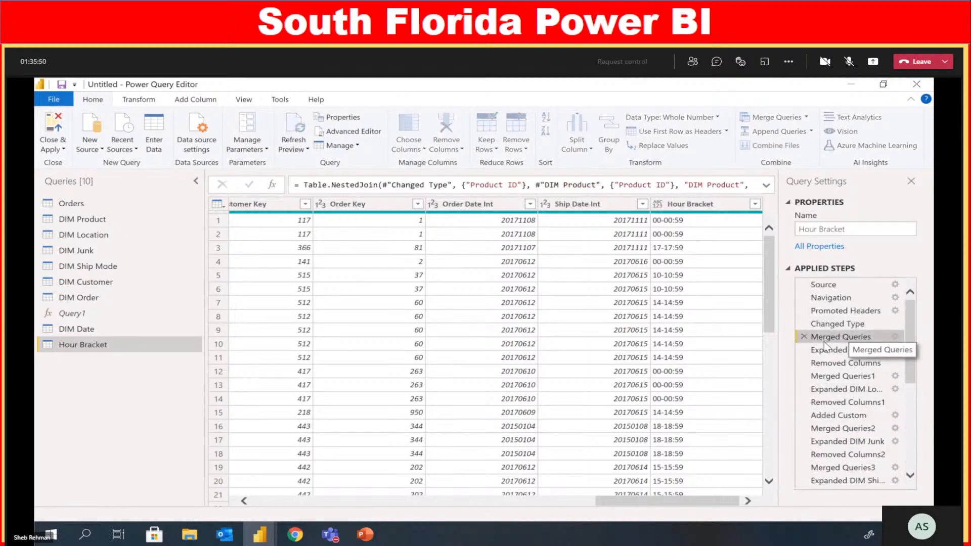
pyautogui.rightClick(842, 339)
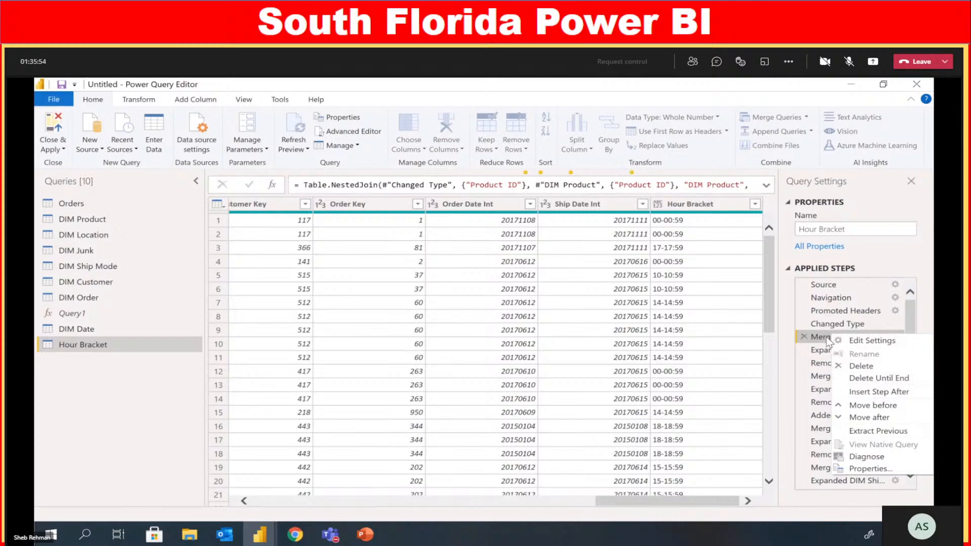
pyautogui.click(907, 315)
pyautogui.moveTo(910, 314); pyautogui.dragTo(924, 429)
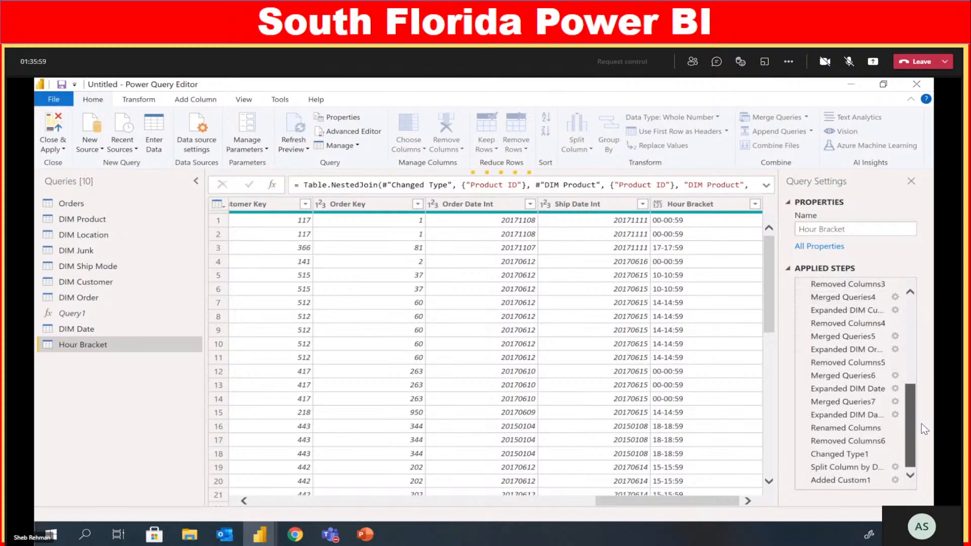
pyautogui.click(835, 468)
pyautogui.click(843, 452)
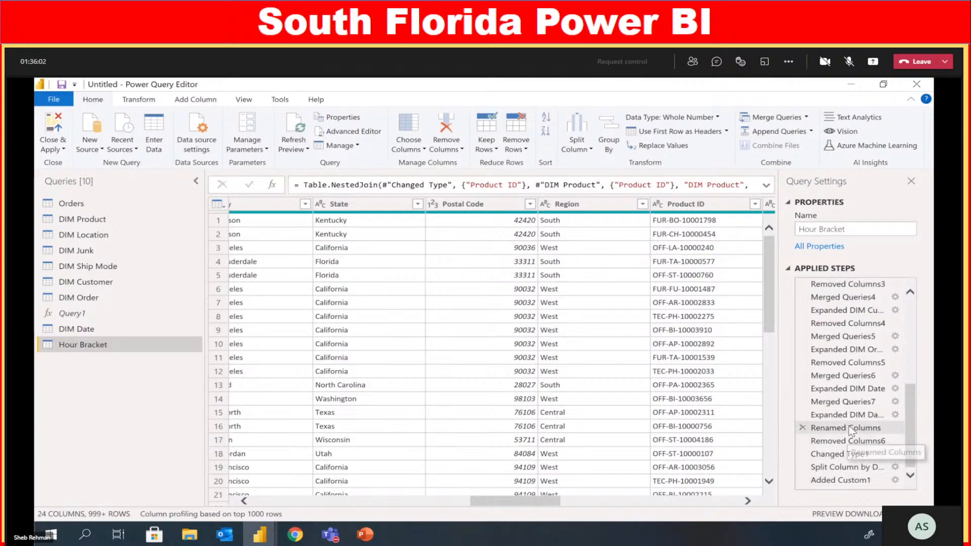
# Examine the DIM Product and DIM Location expansion steps in the Hour Bracket query
pyautogui.scroll(5, 849, 425)
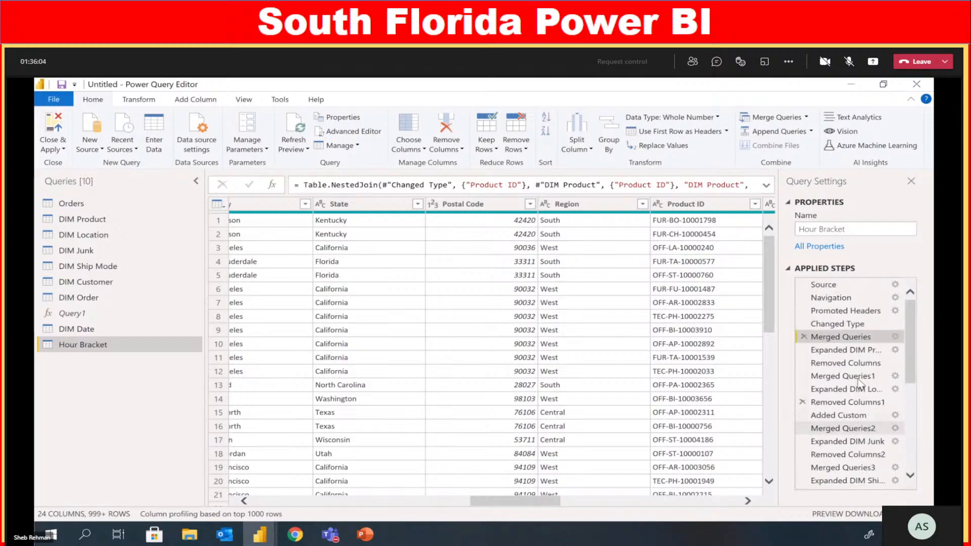
pyautogui.click(850, 350)
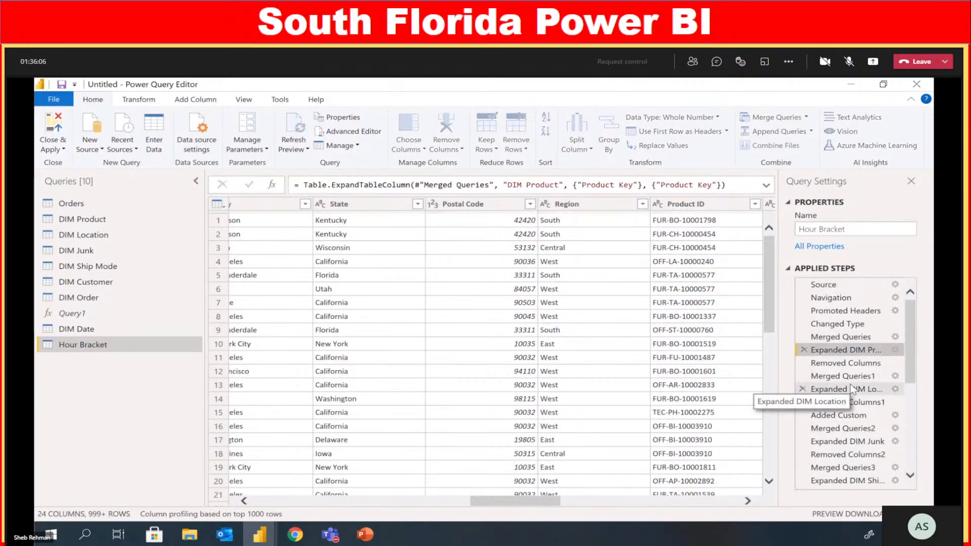
pyautogui.click(851, 385)
pyautogui.scroll(-3, 860, 385)
pyautogui.scroll(-3, 867, 387)
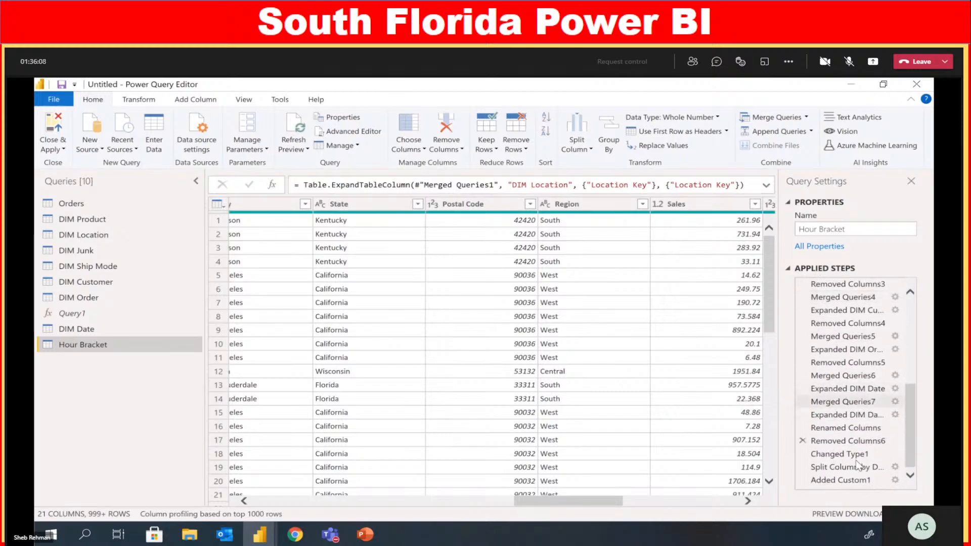
pyautogui.scroll(8, 866, 394)
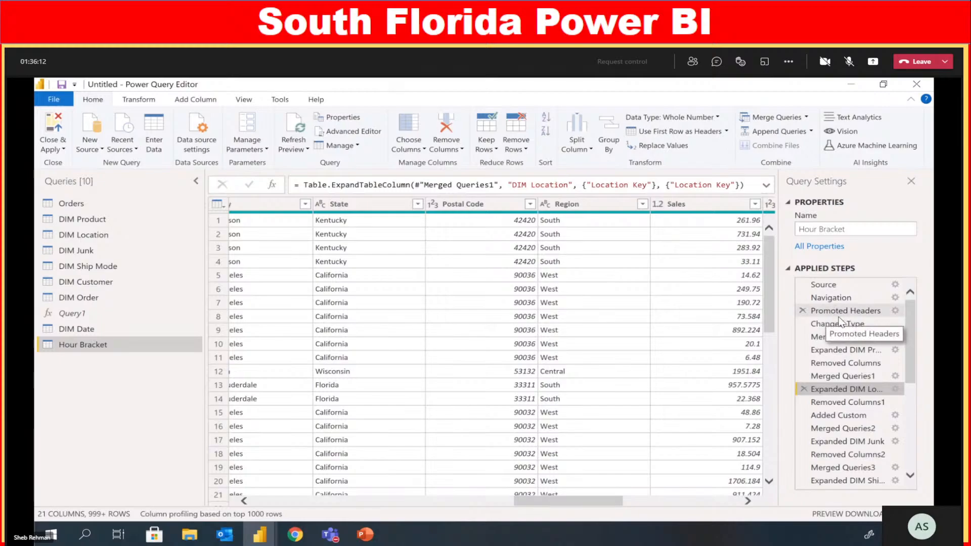
pyautogui.scroll(-4, 880, 418)
pyautogui.scroll(-2, 880, 420)
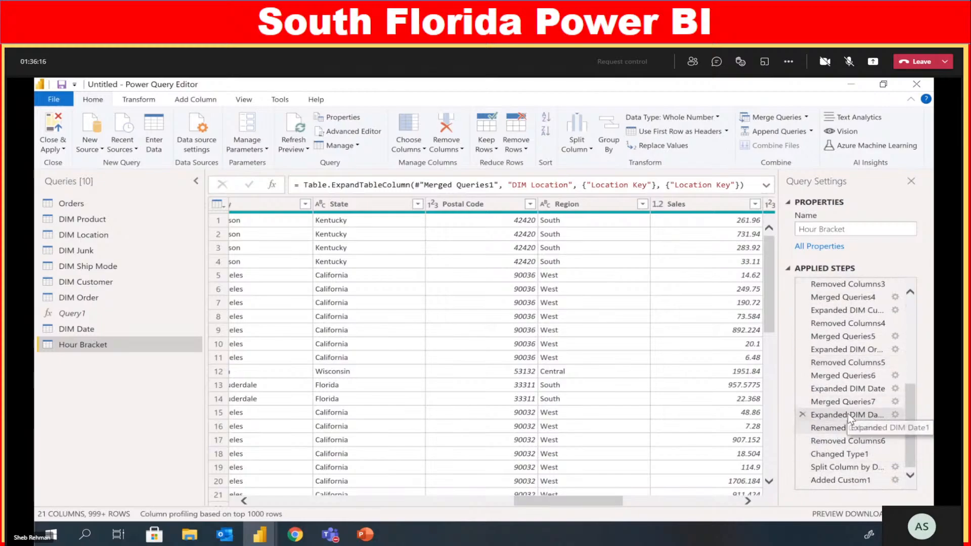
# Examine the Hour Bracket query's Renamed Columns, Removed Columns6, Changed Type1, Expanded DIM Date and Merged Queries6 steps
pyautogui.click(847, 427)
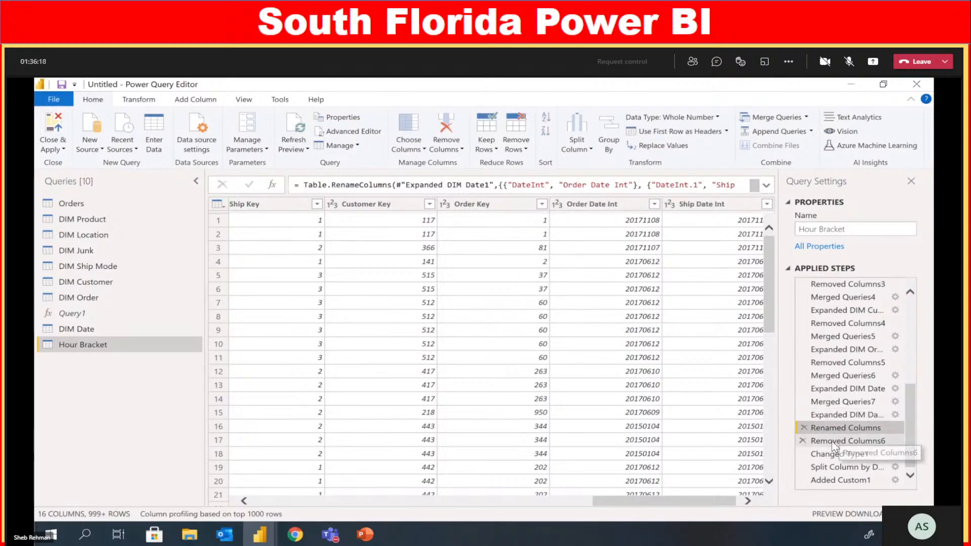
pyautogui.click(841, 441)
pyautogui.click(833, 455)
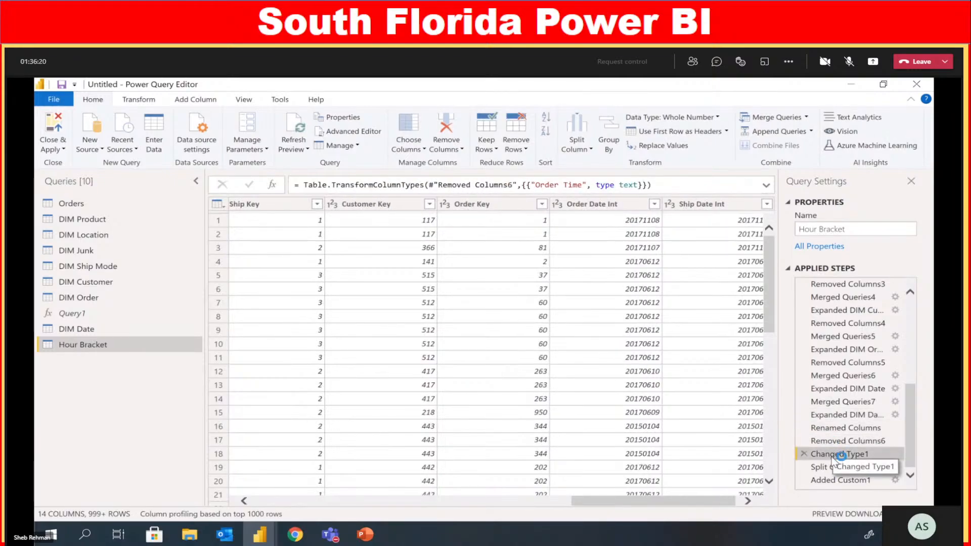
pyautogui.click(849, 389)
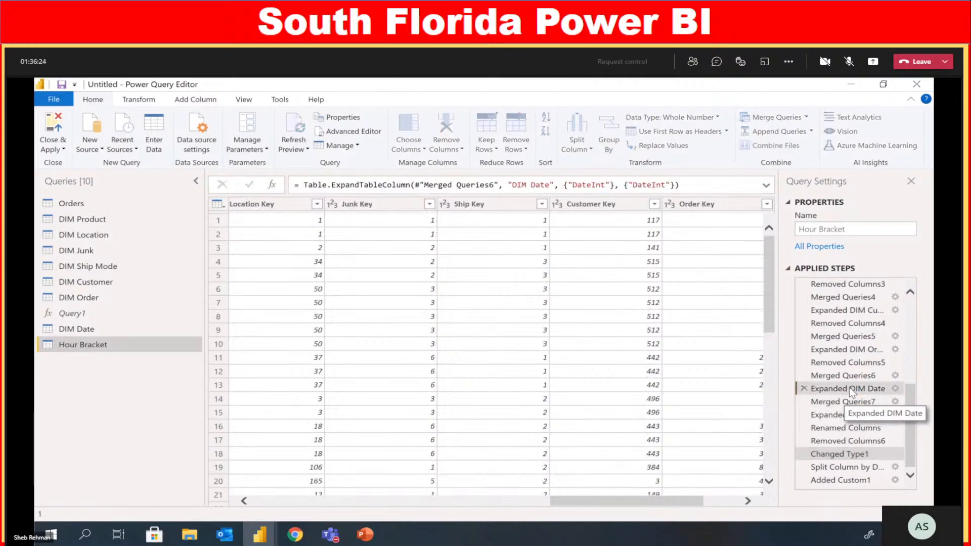
pyautogui.scroll(2, 860, 379)
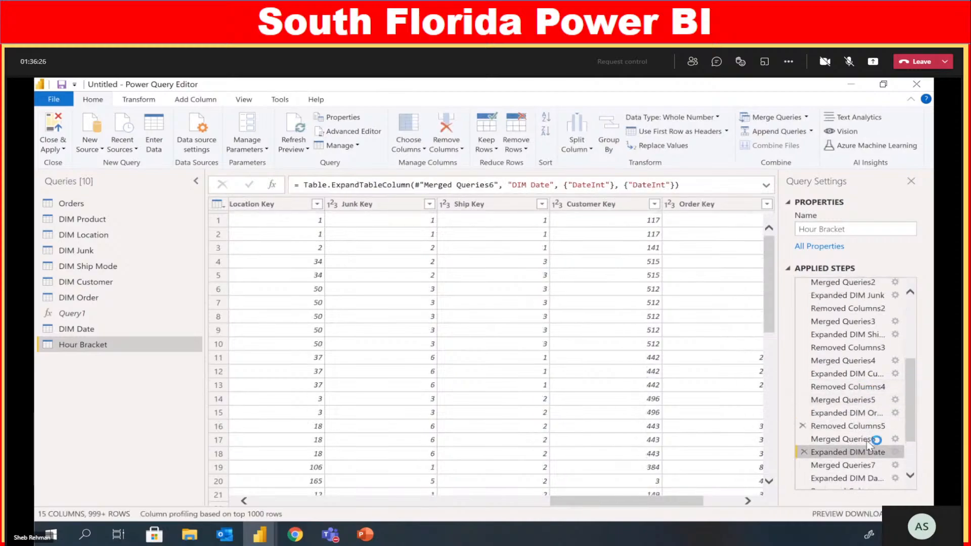
pyautogui.click(854, 443)
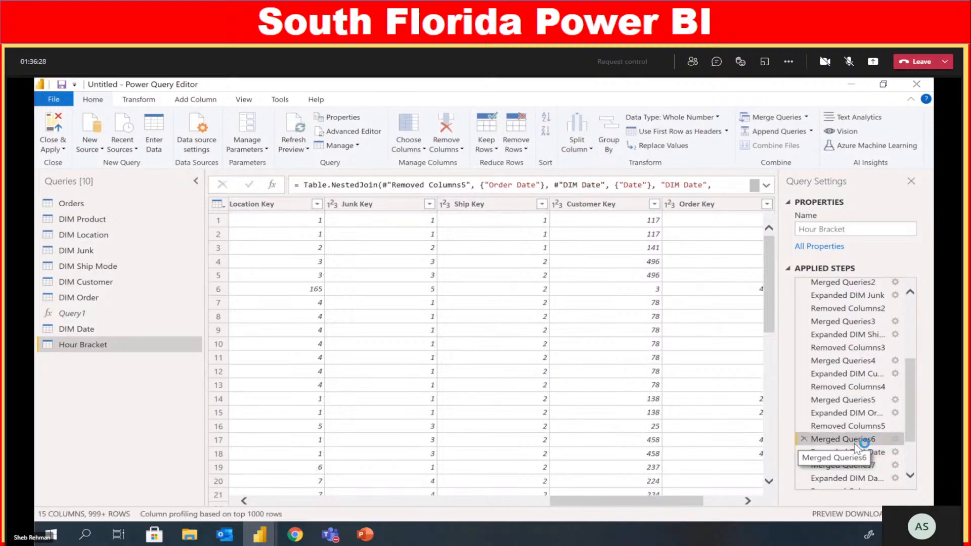
pyautogui.click(855, 452)
# Delete every applied step of the Hour Bracket query from the first Merged Queries step through the end
pyautogui.scroll(4, 865, 377)
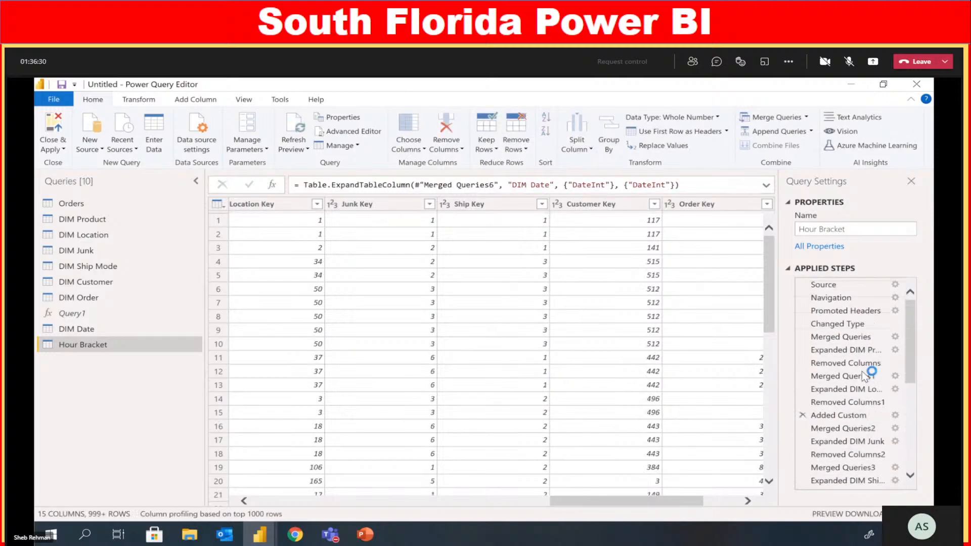
pyautogui.click(852, 335)
pyautogui.rightClick(848, 336)
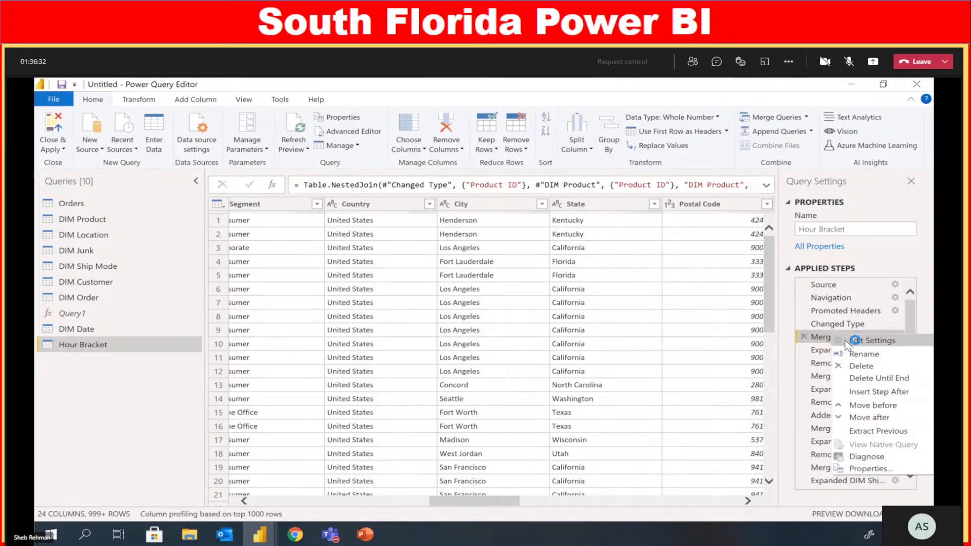
pyautogui.click(879, 381)
pyautogui.click(553, 336)
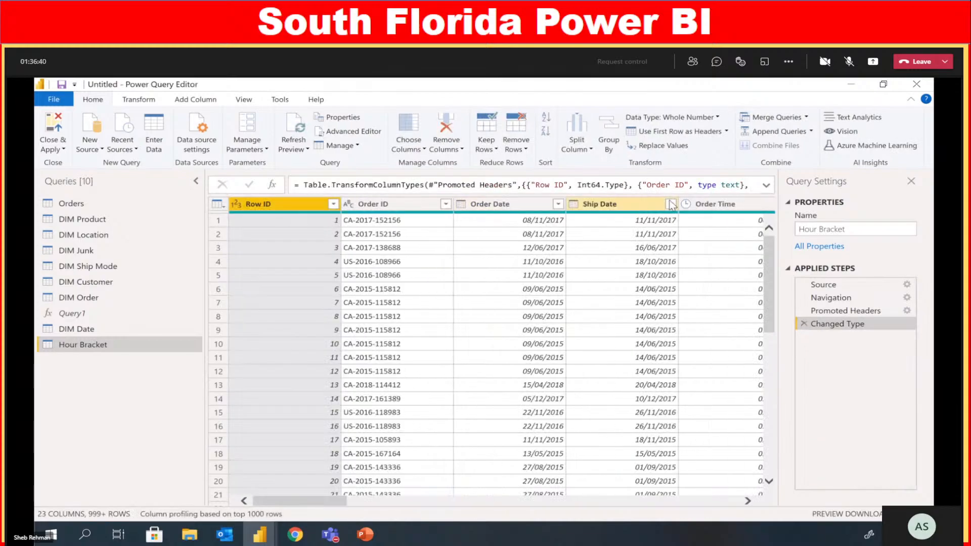
# Keep only the Order Time column in the Hour Bracket query and change its data type to Text
pyautogui.click(731, 207)
pyautogui.rightClick(729, 204)
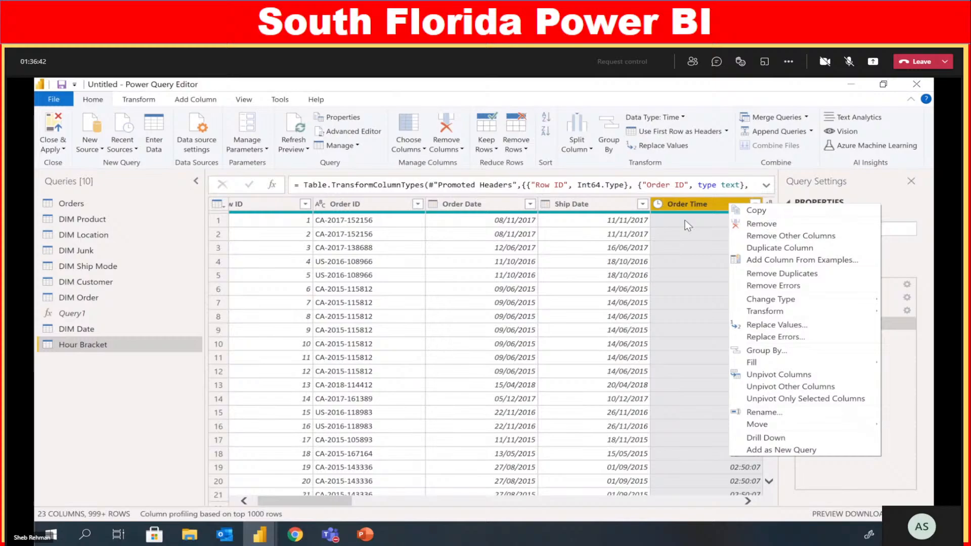
pyautogui.click(782, 236)
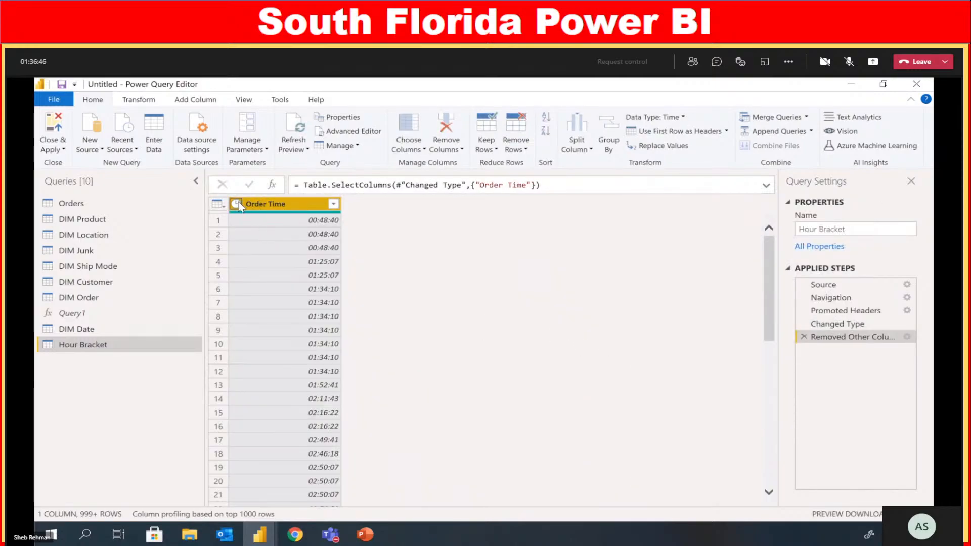
pyautogui.click(237, 205)
pyautogui.click(267, 328)
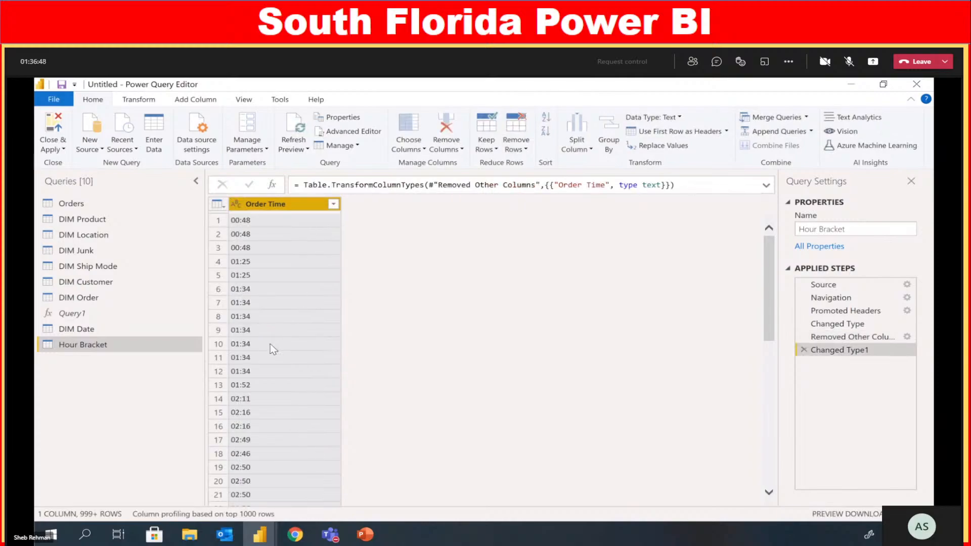
# Split the Order Time column at the left-most colon and delete the automatic type-change step that follows the split
pyautogui.rightClick(276, 205)
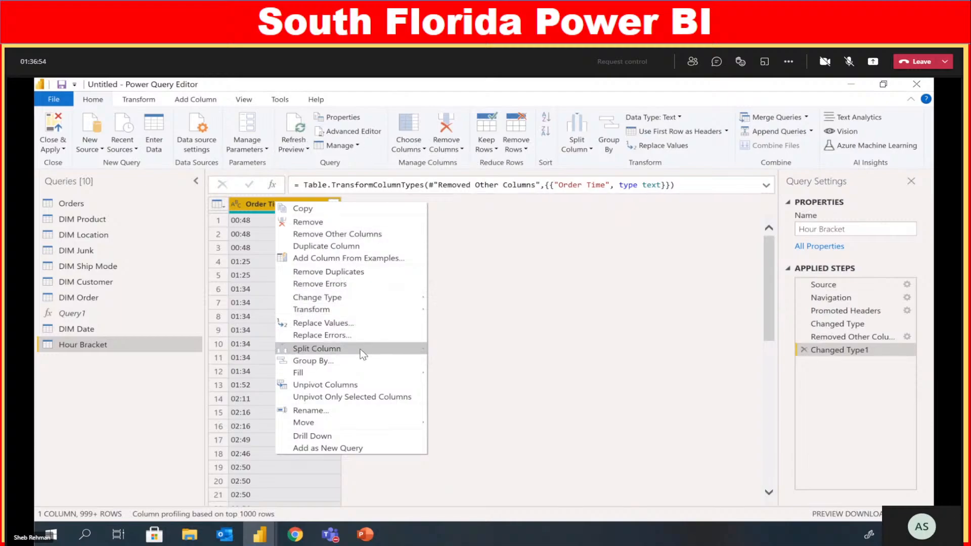
pyautogui.click(447, 361)
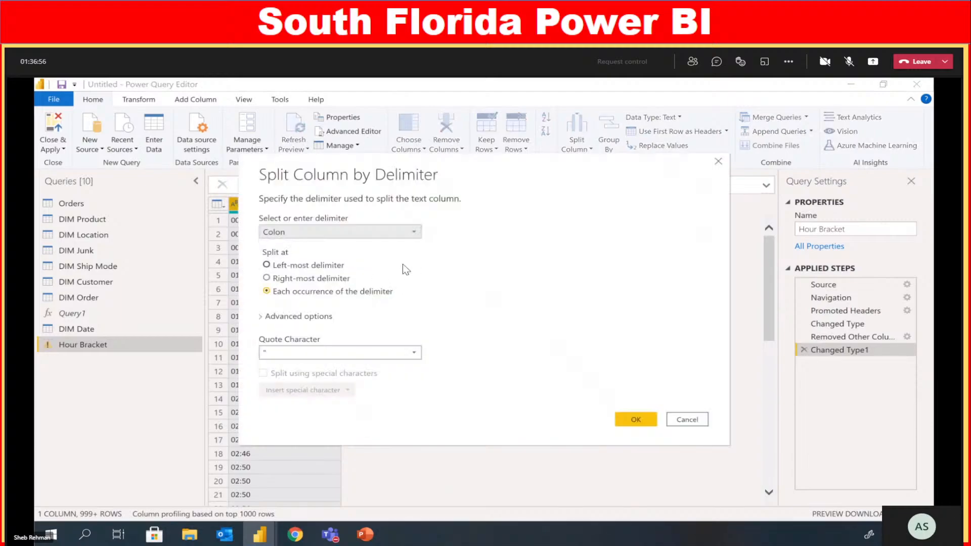
pyautogui.click(303, 266)
pyautogui.click(651, 426)
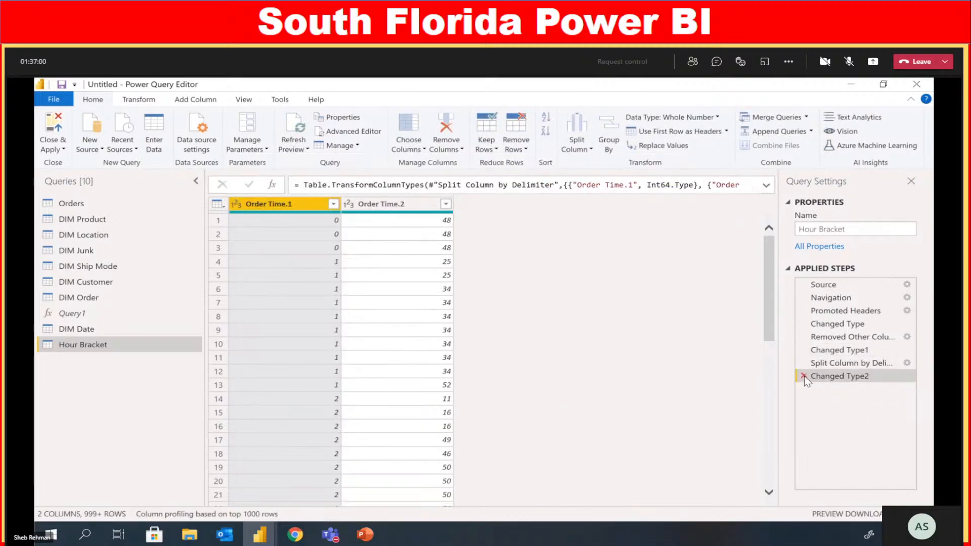
pyautogui.click(805, 376)
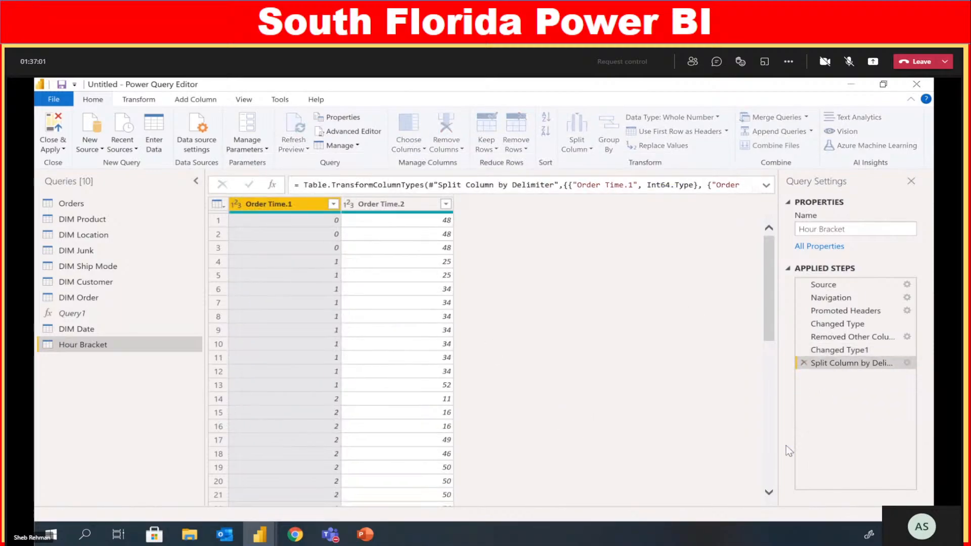
# Copy the Hour Bracket custom column formula from the Added Custom1 step of Orders, leaving that step unedited
pyautogui.click(110, 202)
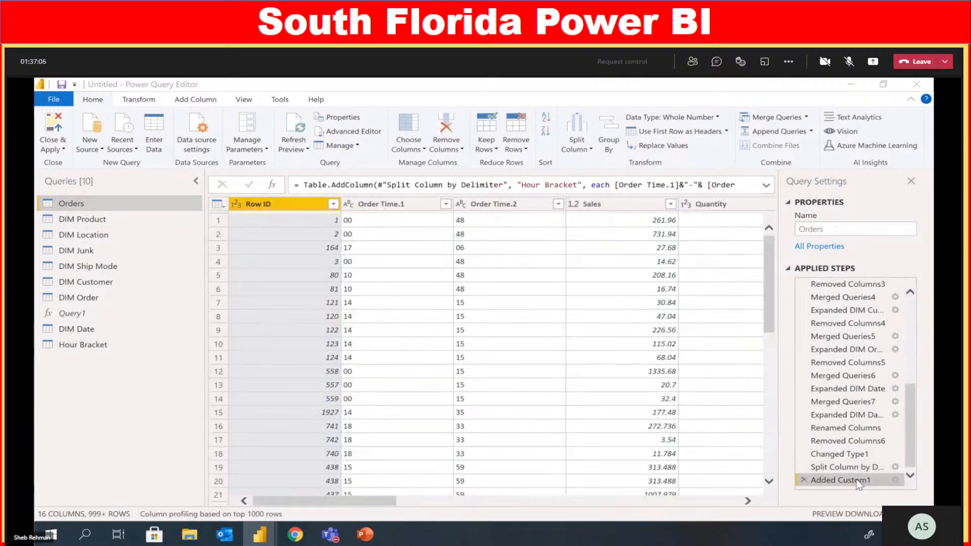
pyautogui.doubleClick(857, 482)
pyautogui.moveTo(463, 268); pyautogui.dragTo(278, 262)
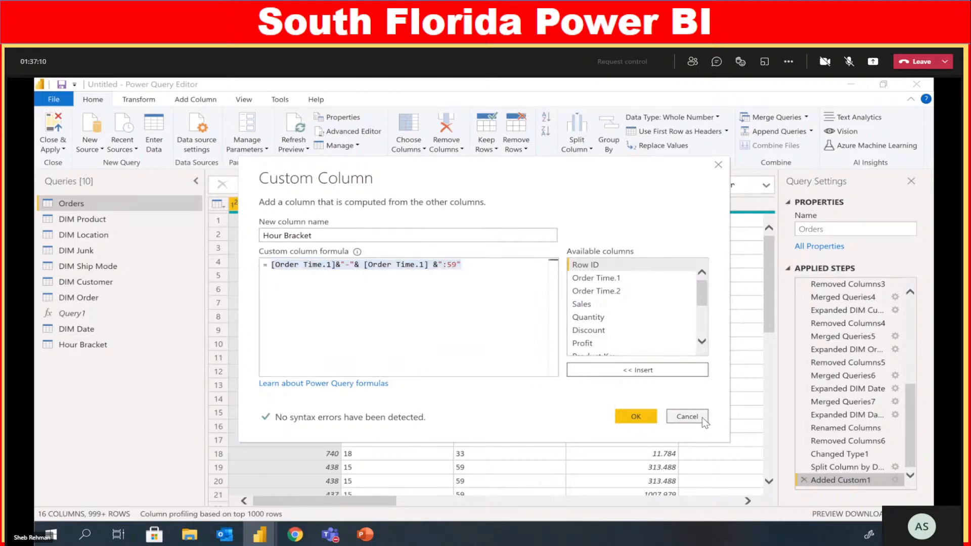
pyautogui.click(687, 416)
# Add a custom column named Hour Bracket to the Hour Bracket query with formula [Order Time.1]&"-"& [Order Time.1] &":59"
pyautogui.click(138, 345)
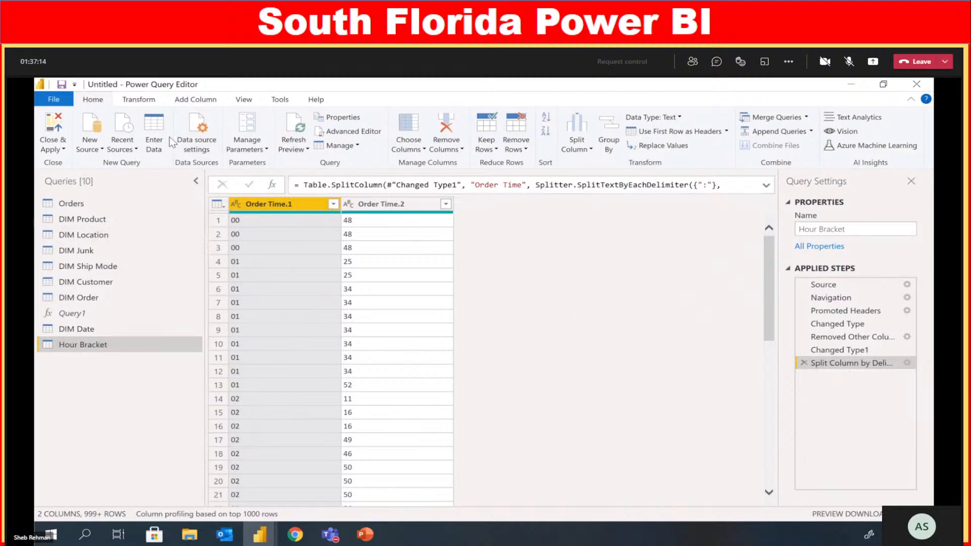
pyautogui.click(140, 100)
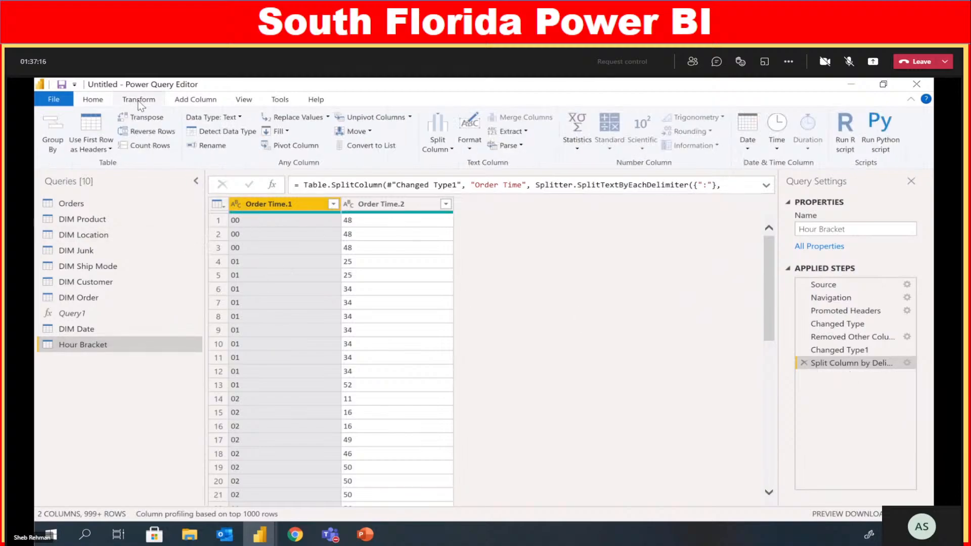
pyautogui.click(193, 100)
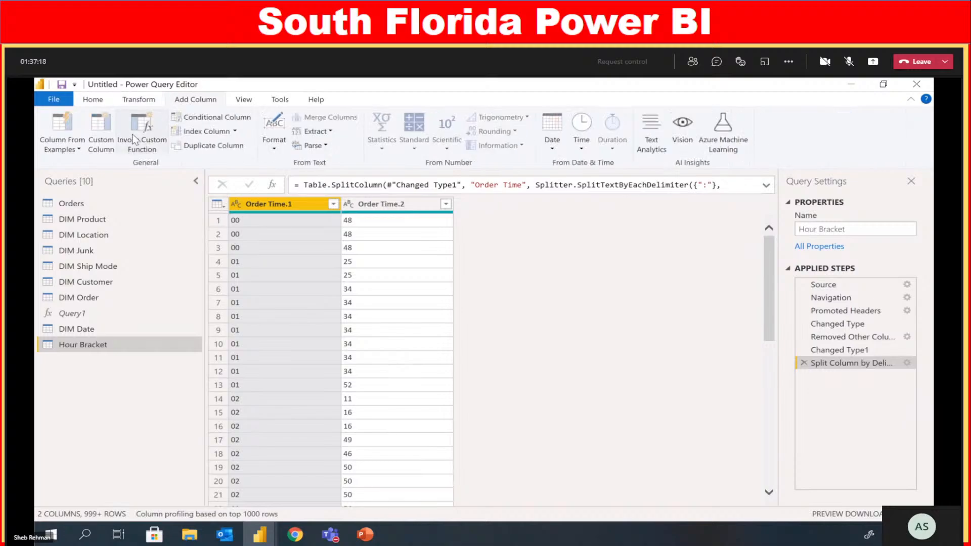
pyautogui.click(110, 146)
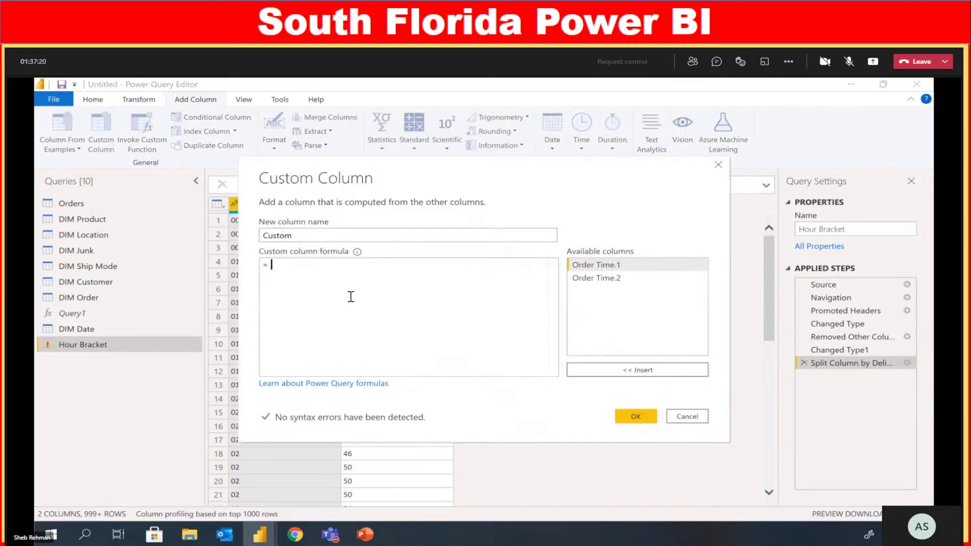
pyautogui.write('[Order Time.1]&"-"& [Order Time.1] &":59"')
pyautogui.moveTo(306, 235); pyautogui.dragTo(238, 226)
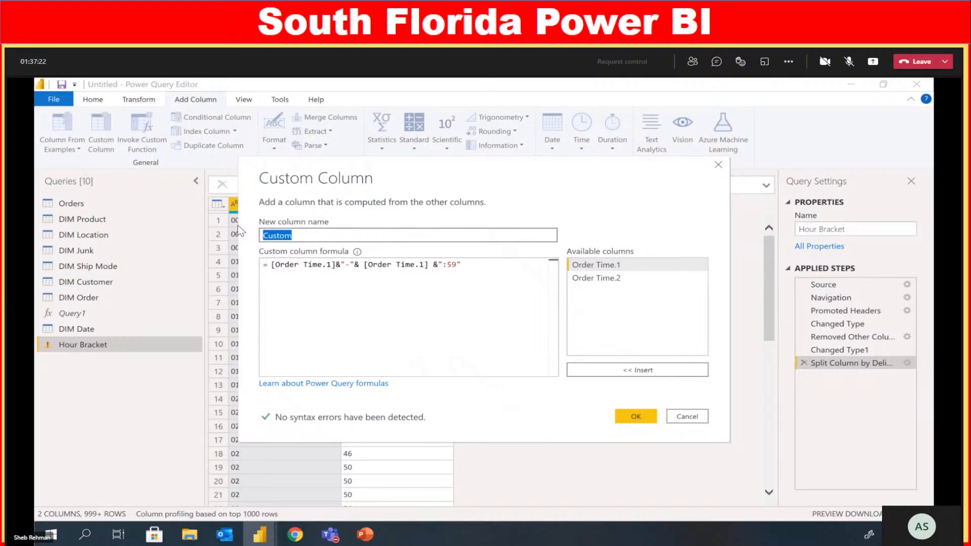
pyautogui.write('Hour Bracket')
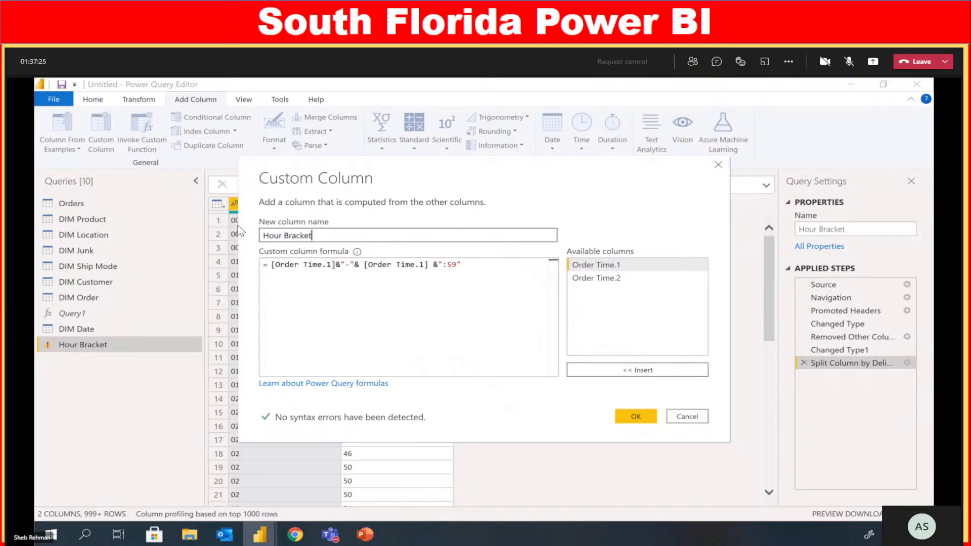
pyautogui.click(633, 416)
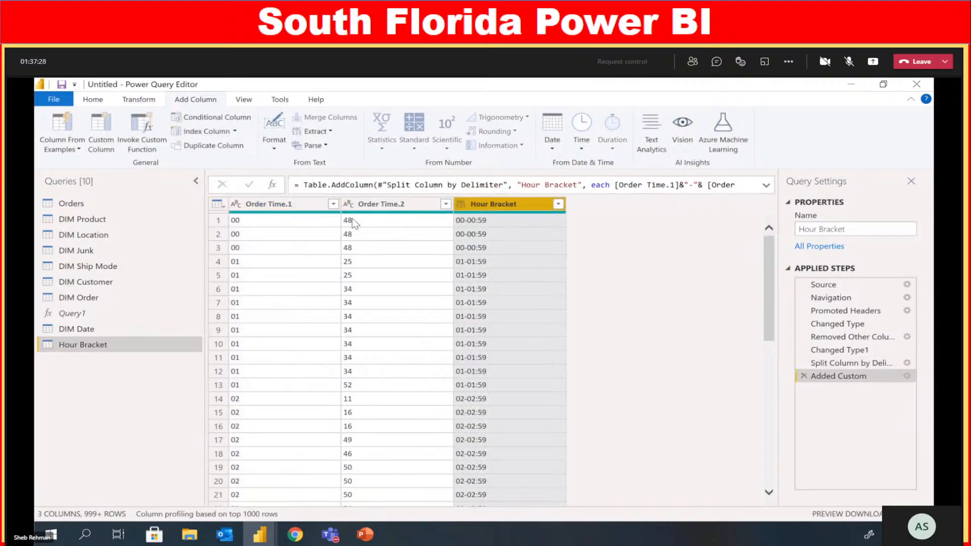
# Remove the Order Time.1 and Order Time.2 columns from the Hour Bracket query
pyautogui.click(382, 204)
pyautogui.keyDown('ctrl'); pyautogui.click(311, 205); pyautogui.keyUp('ctrl')
pyautogui.rightClick(309, 199)
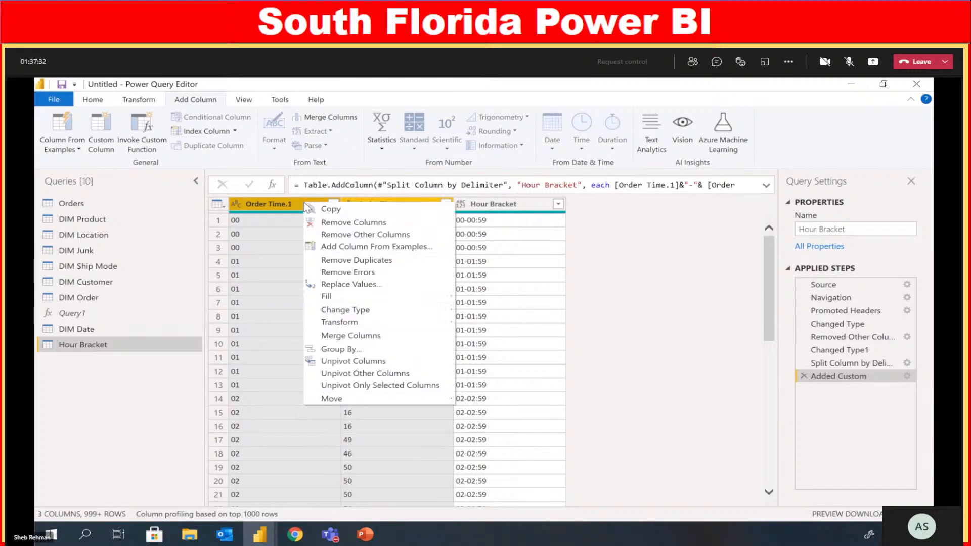
pyautogui.click(367, 226)
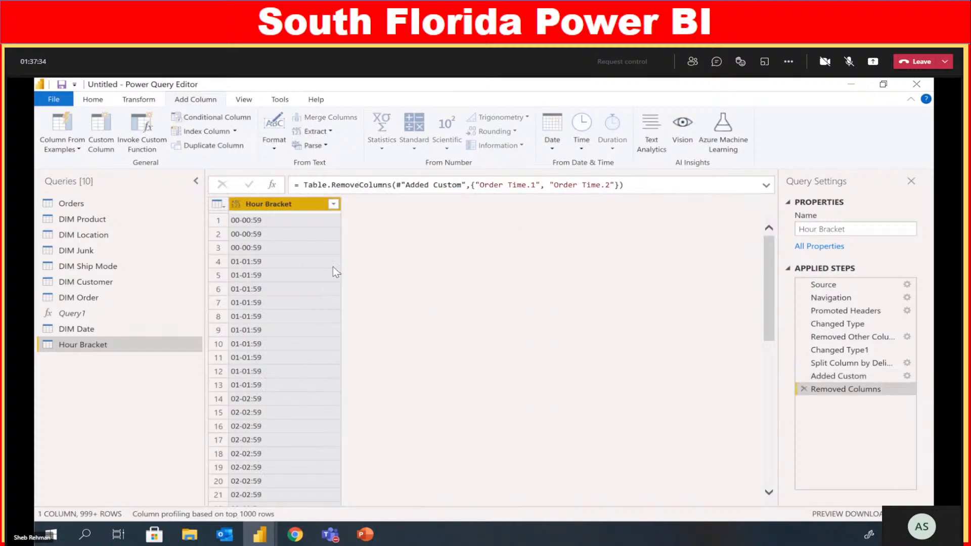
# Remove duplicate rows from the Hour Bracket table, sort it ascending by Hour Bracket and check the list of brackets
pyautogui.click(218, 204)
pyautogui.click(284, 424)
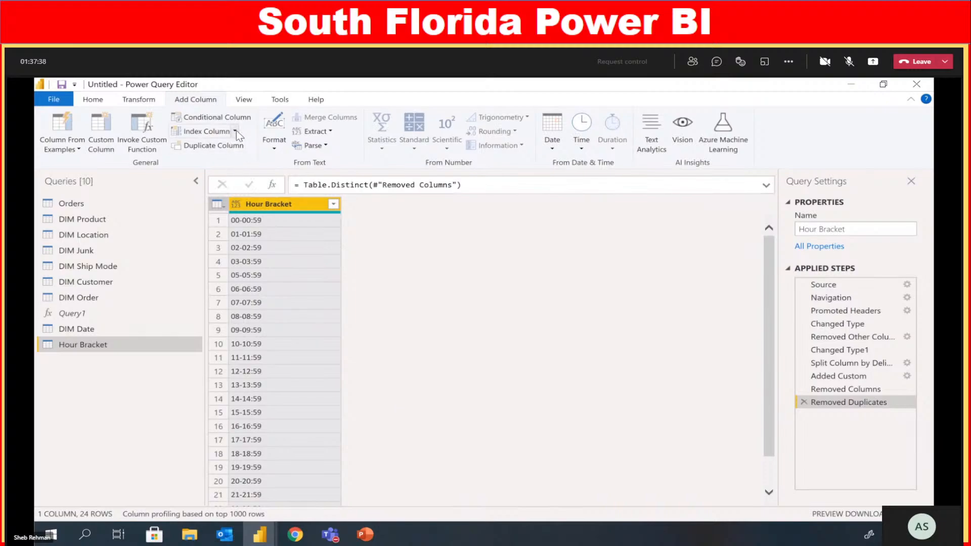
pyautogui.click(334, 204)
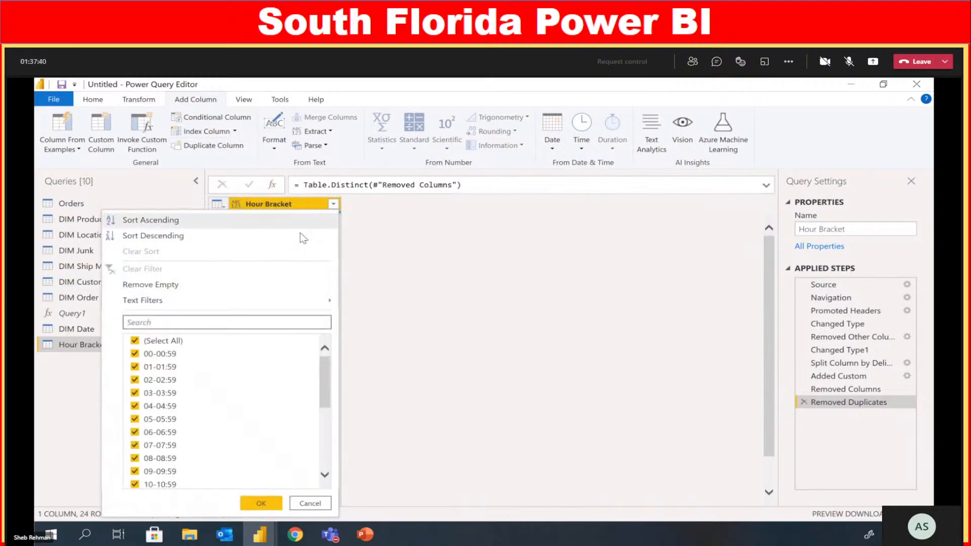
pyautogui.click(218, 221)
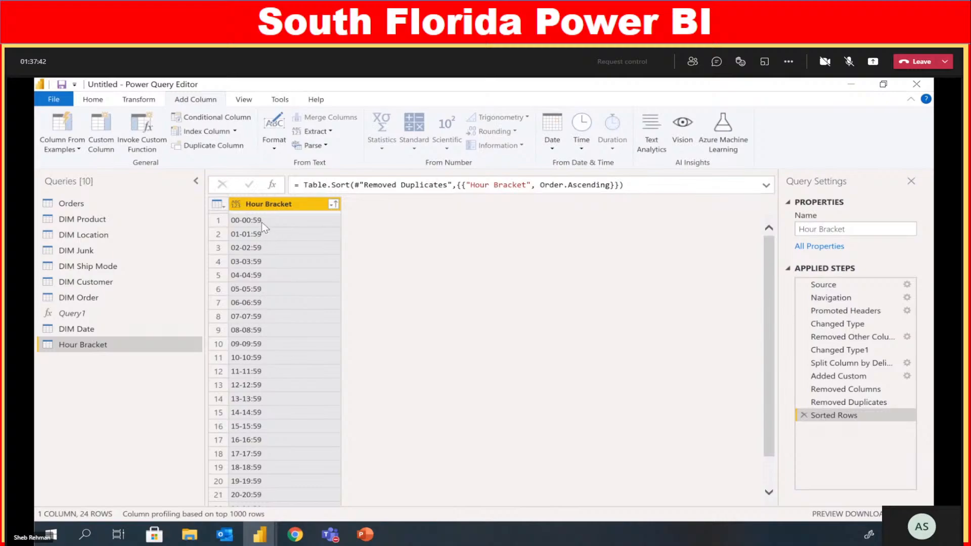
pyautogui.scroll(-2, 250, 226)
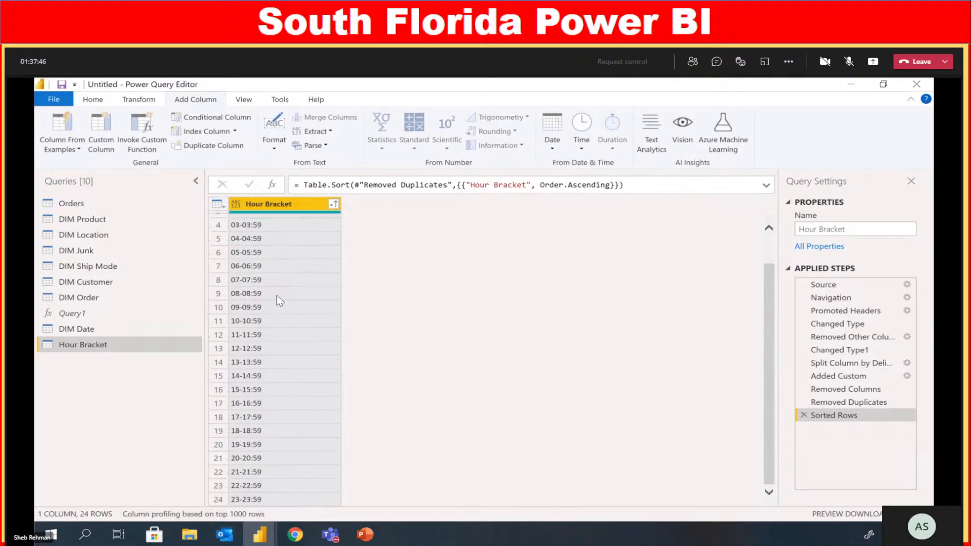
pyautogui.scroll(2, 276, 235)
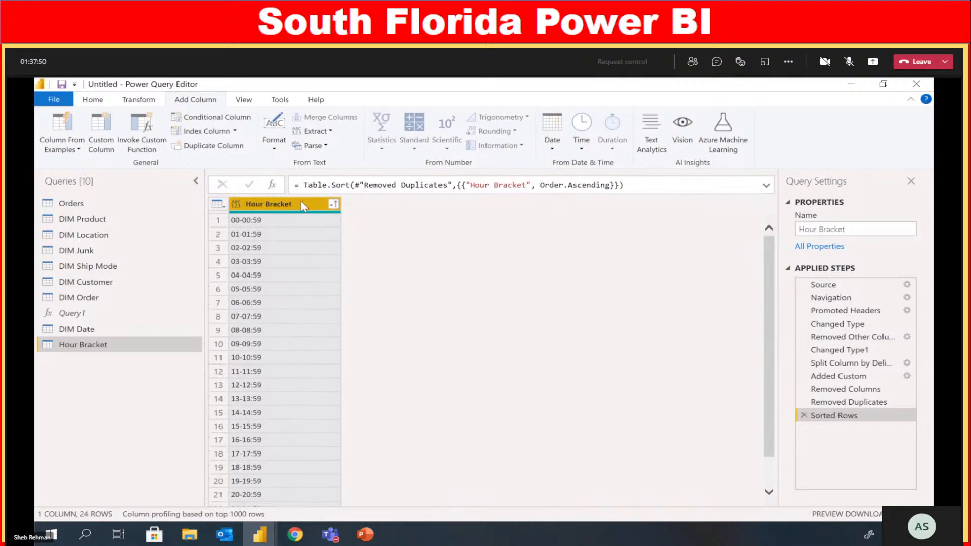
# Add an index column starting from 1 to the Hour Bracket table and rename it Hour Key
pyautogui.click(235, 132)
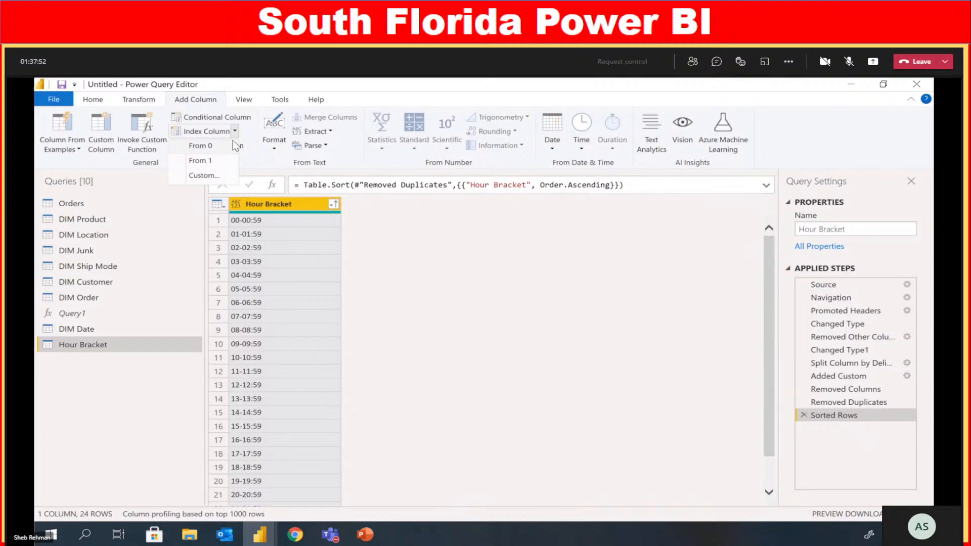
pyautogui.click(217, 159)
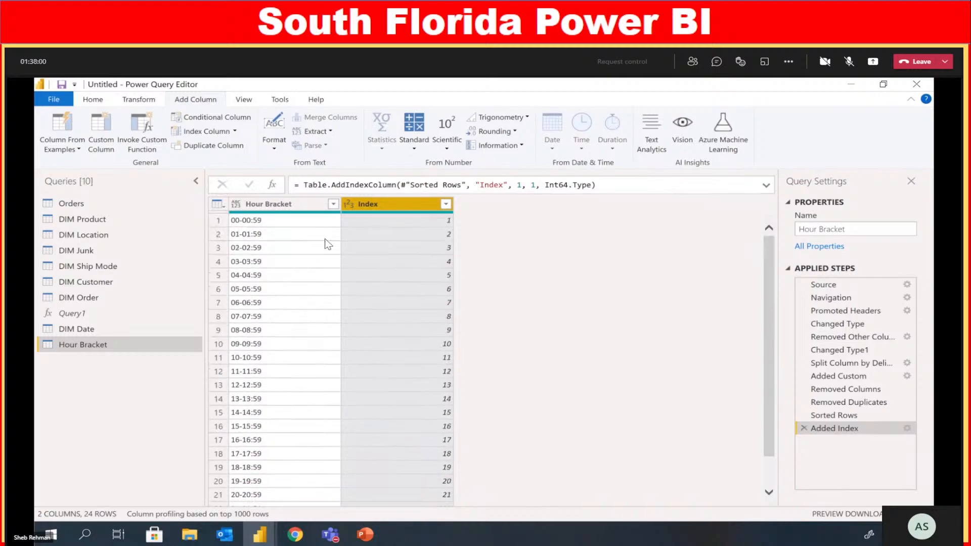
pyautogui.doubleClick(373, 206)
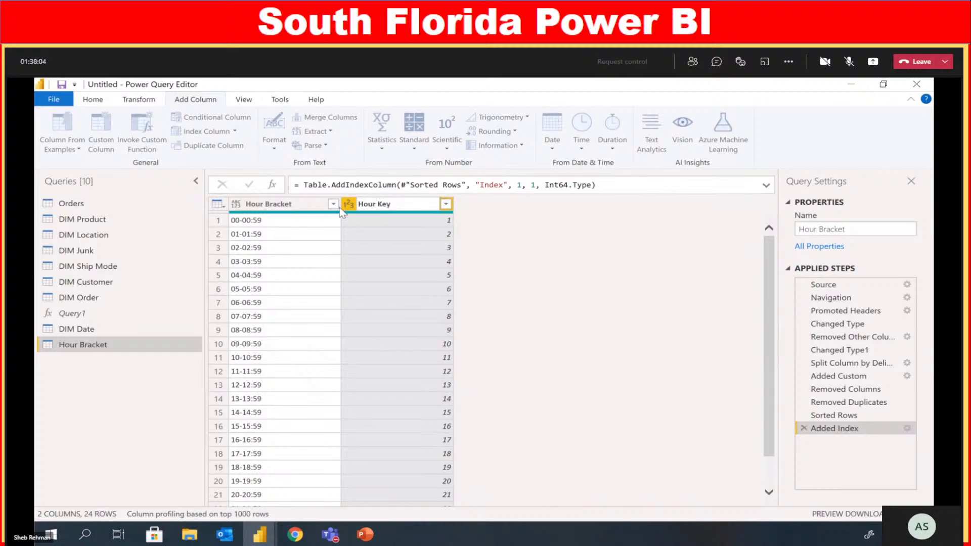
pyautogui.write('Hour Key')
pyautogui.press('Return')
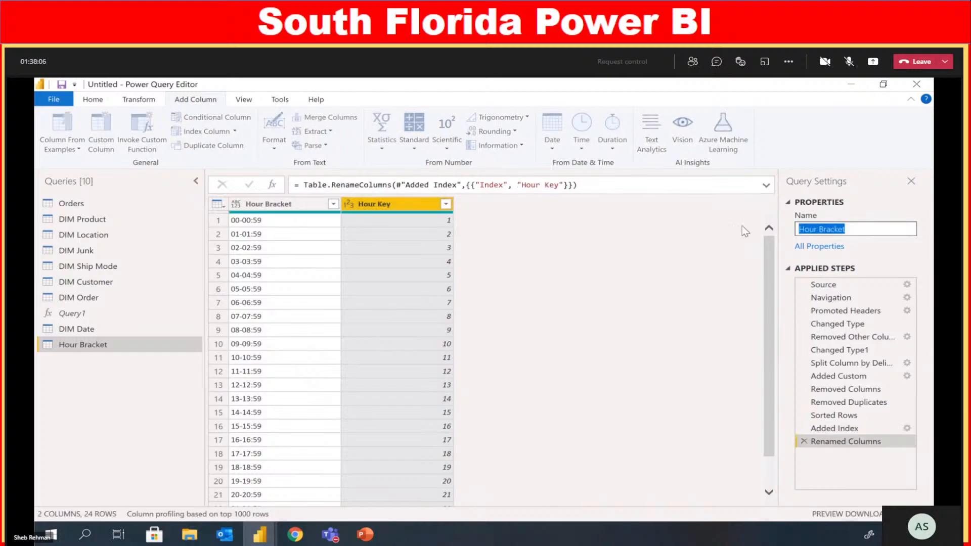
# Rename the Hour Bracket query as DIM Hours
pyautogui.write('DIM')
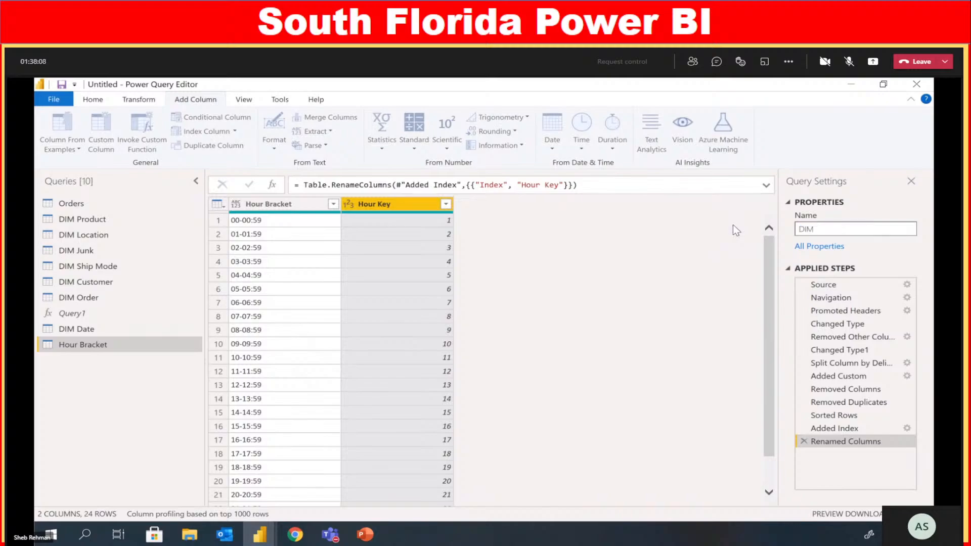
pyautogui.write(' Hours')
pyautogui.press('Return')
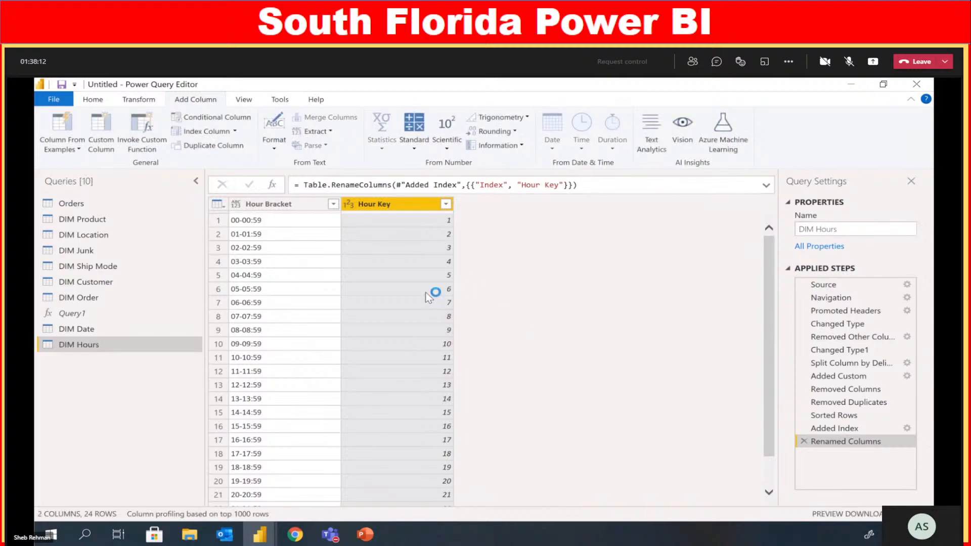
# Merge the Orders query with DIM Hours on the Hour Bracket column using a Left Outer join
pyautogui.click(109, 203)
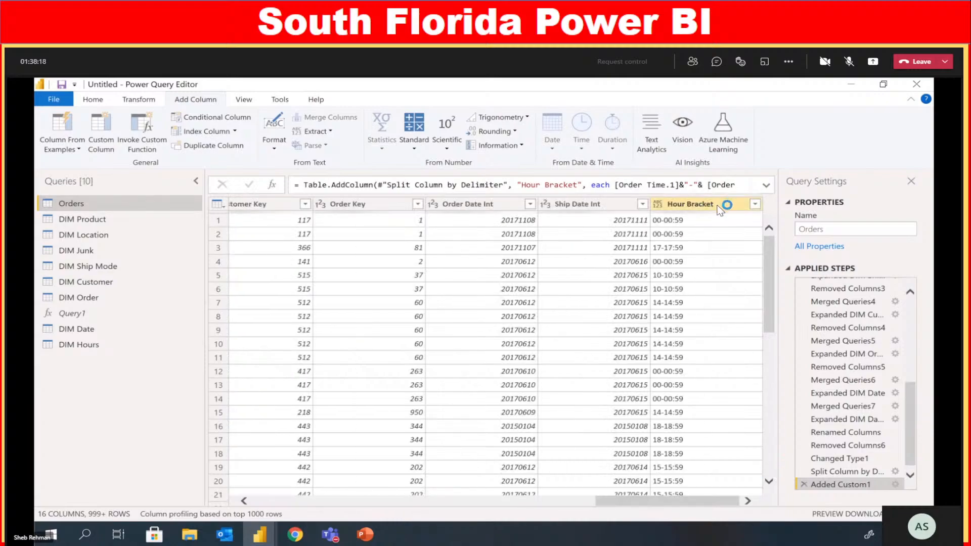
pyautogui.click(93, 99)
pyautogui.click(761, 117)
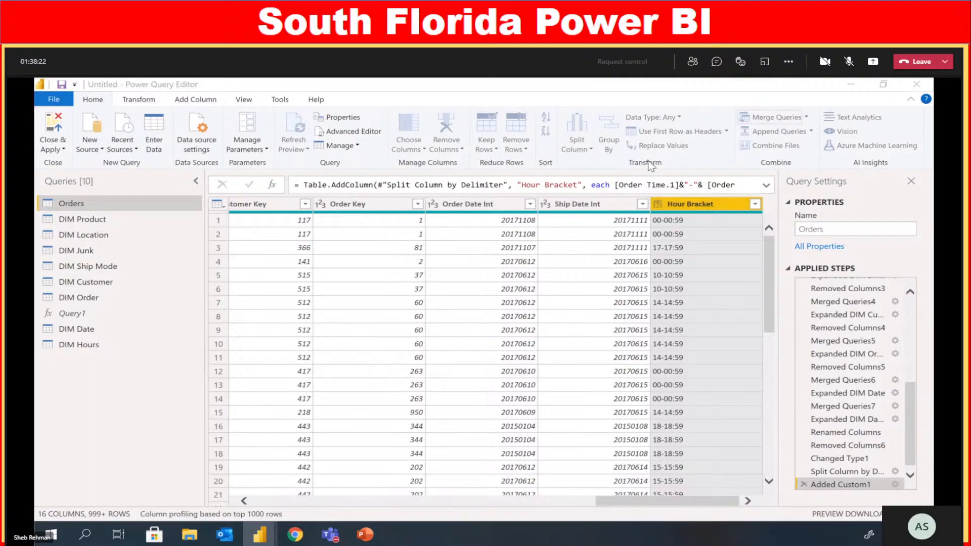
pyautogui.moveTo(390, 259); pyautogui.dragTo(649, 249)
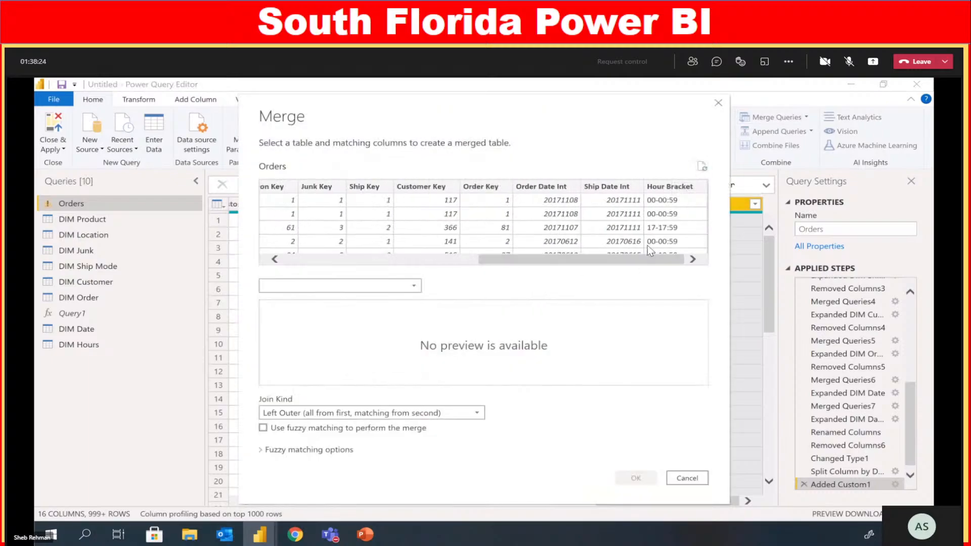
pyautogui.click(669, 186)
pyautogui.click(385, 285)
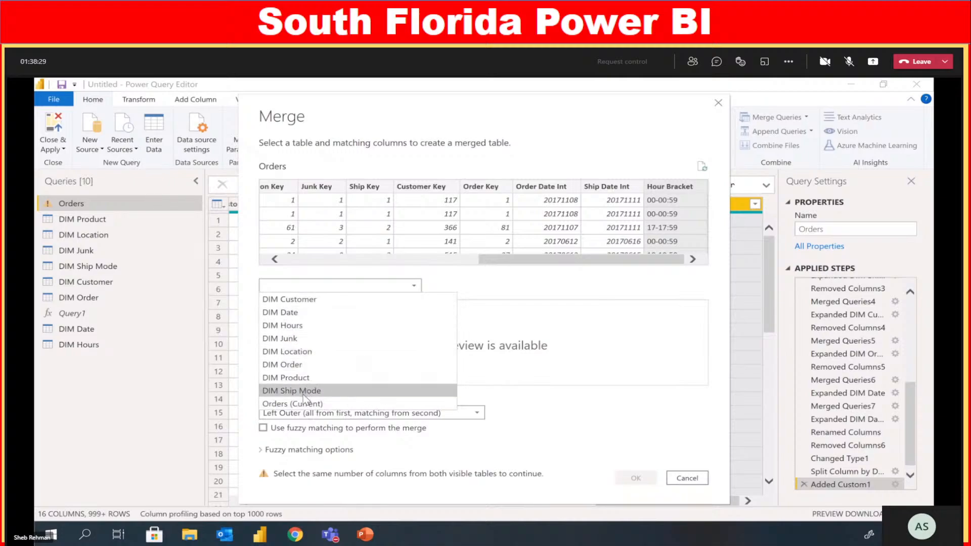
pyautogui.click(318, 325)
pyautogui.click(304, 312)
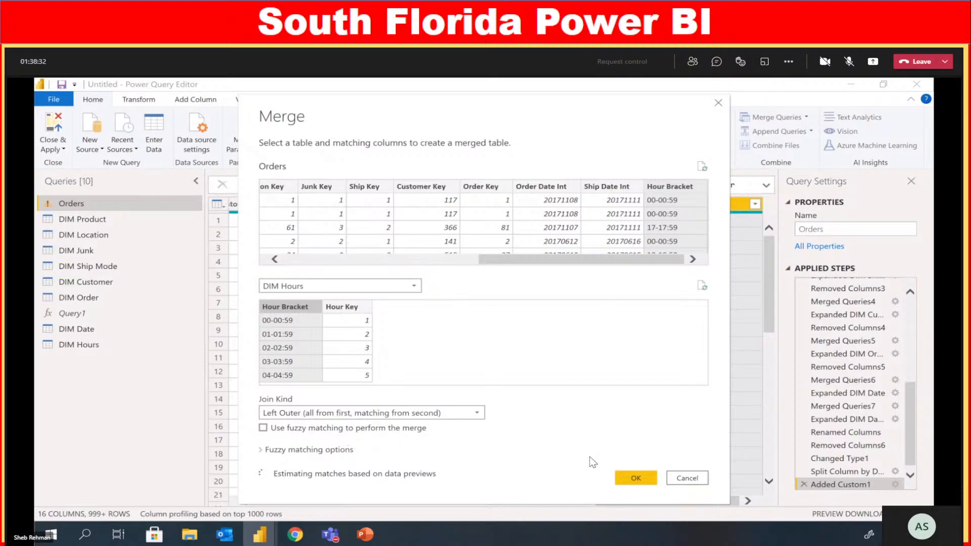
pyautogui.click(638, 477)
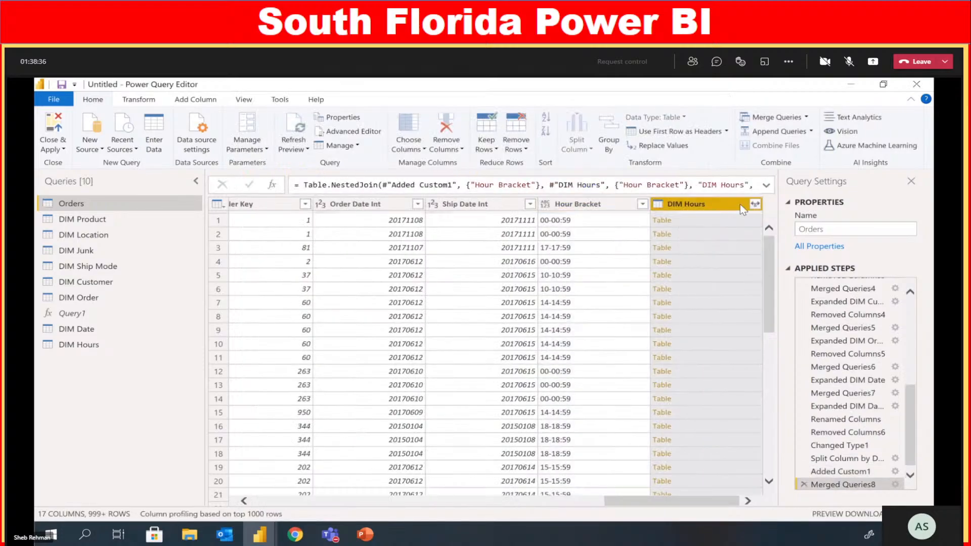
# Expand only Hour Key from the merged DIM Hours column, without the original column name as prefix
pyautogui.click(755, 204)
pyautogui.click(551, 261)
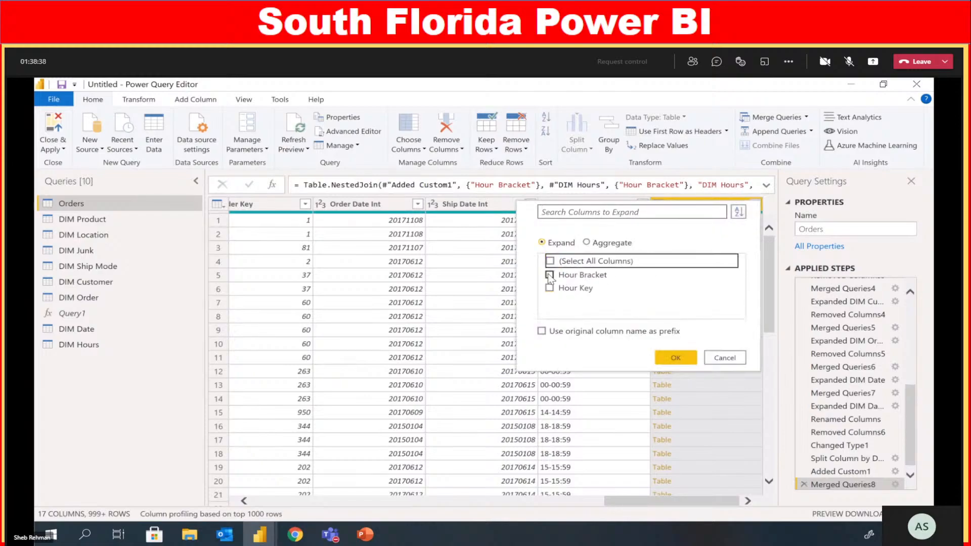
pyautogui.click(550, 289)
pyautogui.click(676, 357)
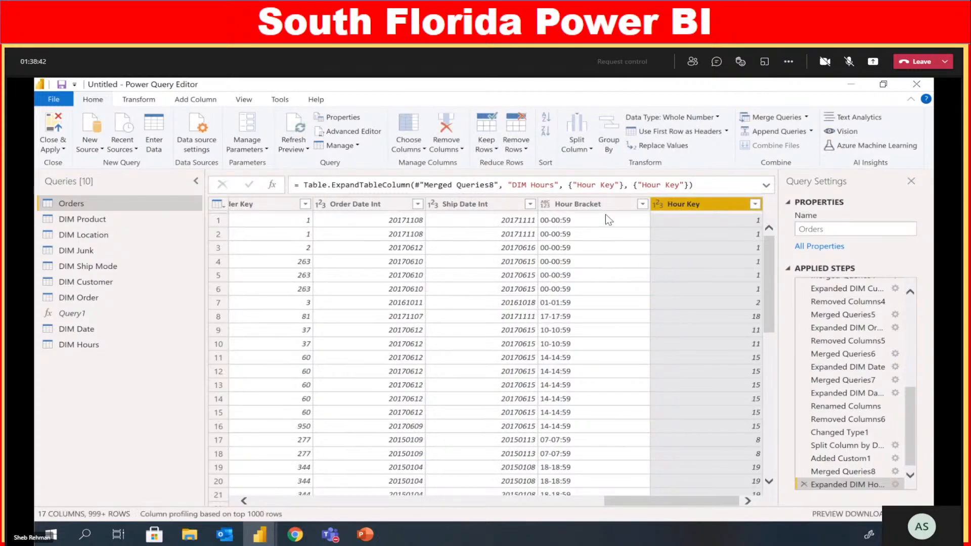
# Remove the Hour Bracket, Order Time.1 and Order Time.2 columns from the Orders query
pyautogui.click(596, 205)
pyautogui.rightClick(589, 204)
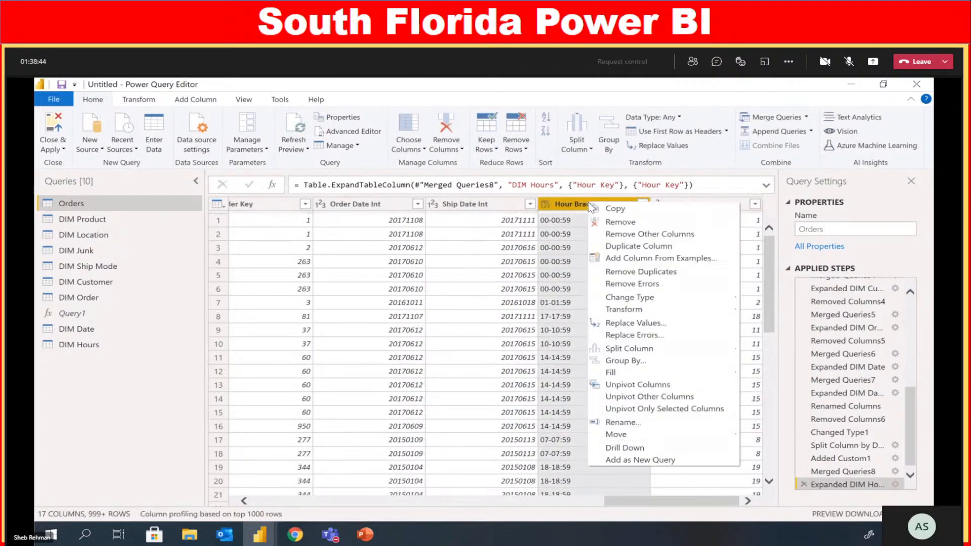
pyautogui.click(628, 222)
pyautogui.moveTo(671, 502); pyautogui.dragTo(267, 507)
pyautogui.click(402, 204)
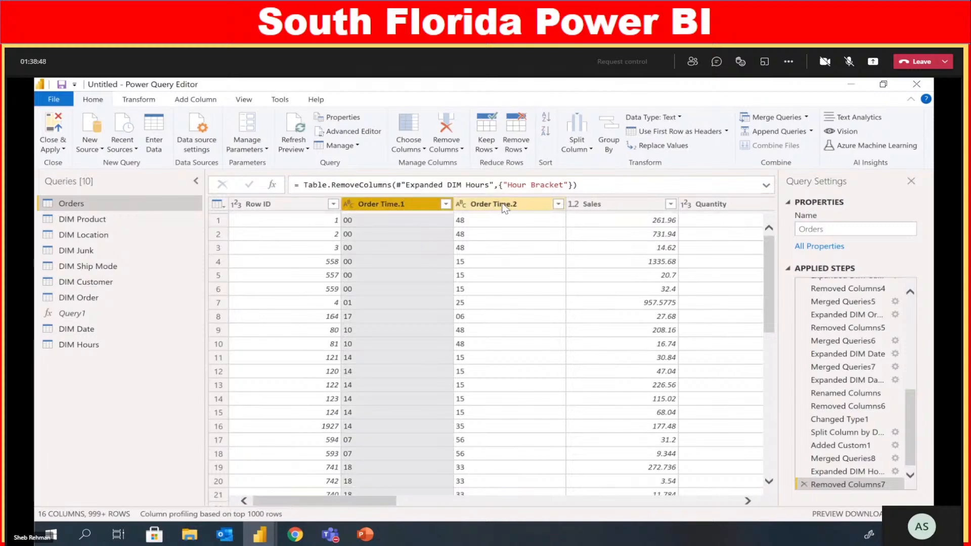
pyautogui.click(504, 204)
pyautogui.keyDown('ctrl'); pyautogui.click(397, 204); pyautogui.keyUp('ctrl')
pyautogui.rightClick(399, 204)
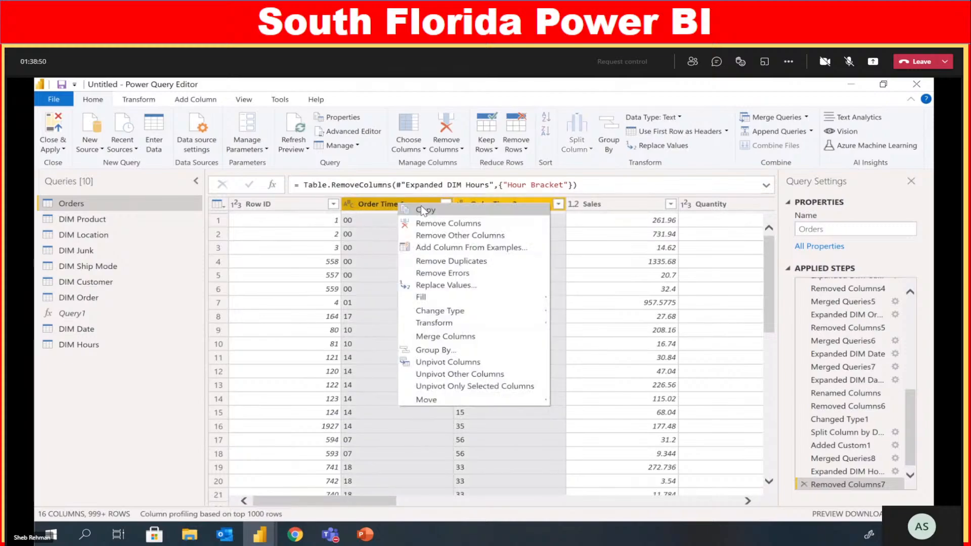
pyautogui.click(438, 223)
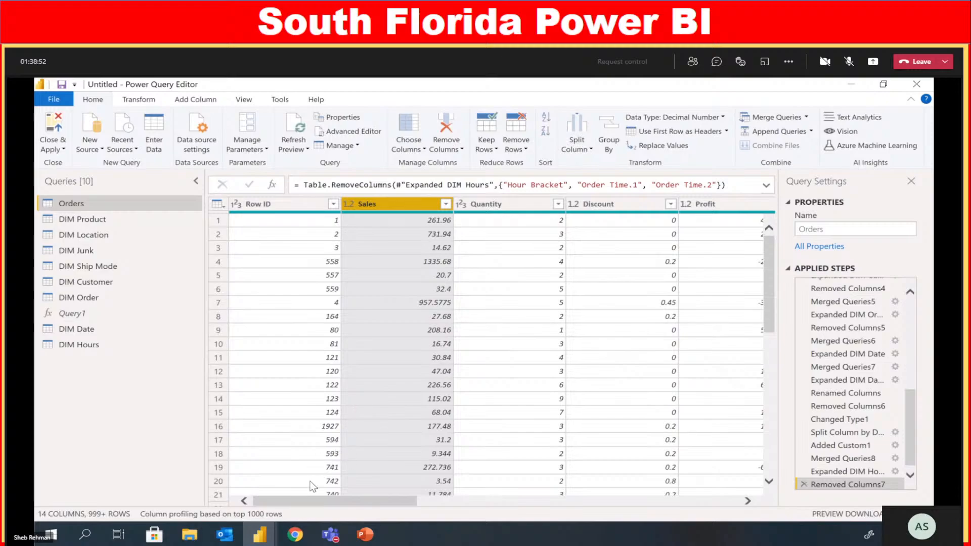
# Rename the Orders query as FACT Orders
pyautogui.moveTo(326, 506); pyautogui.dragTo(581, 514)
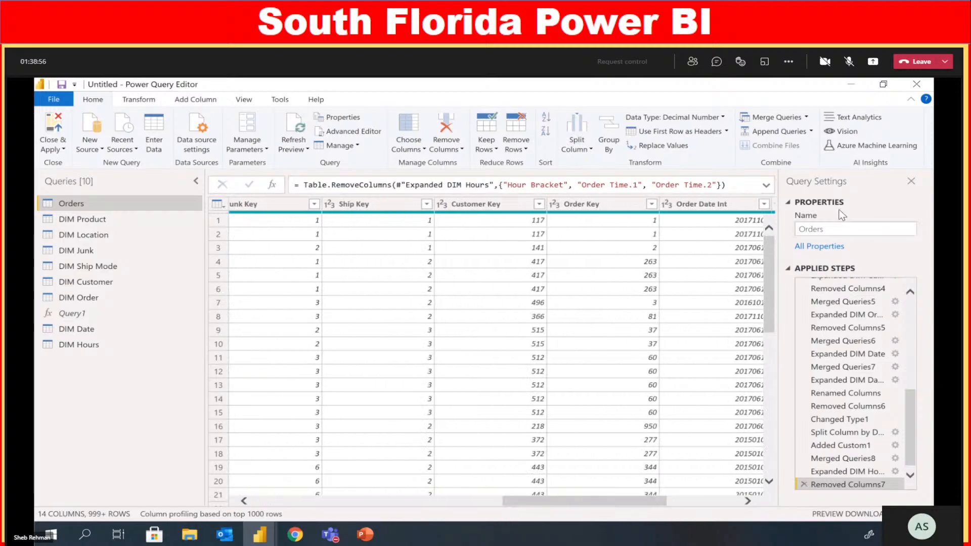
pyautogui.click(801, 227)
pyautogui.write('FACT')
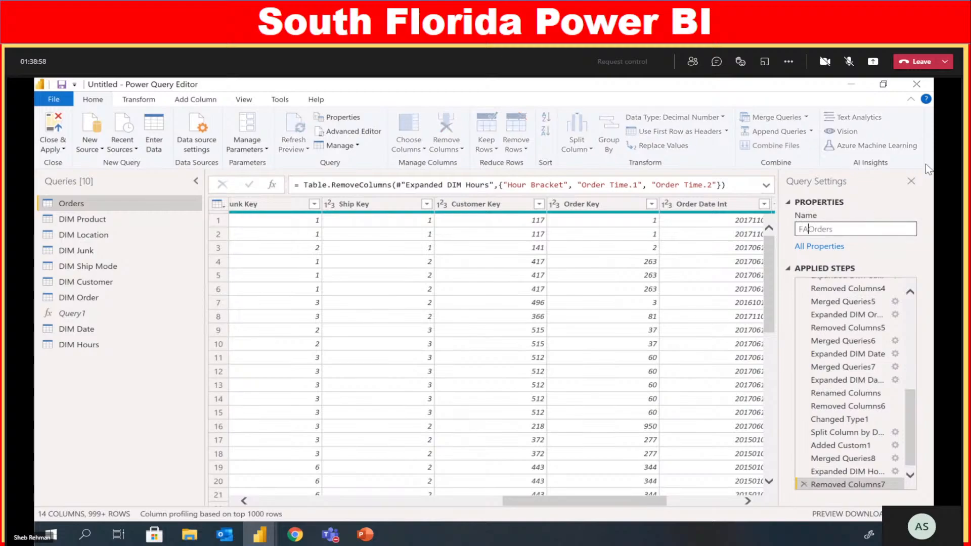
pyautogui.press('Return')
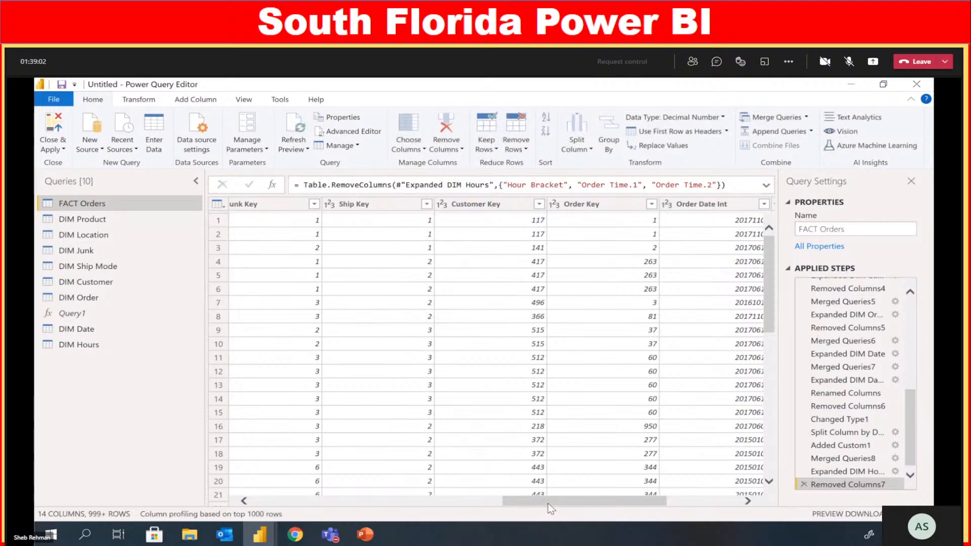
# Review the columns of FACT Orders and the DIM Product query, and close the query editor applying all changes
pyautogui.moveTo(553, 505); pyautogui.dragTo(642, 507)
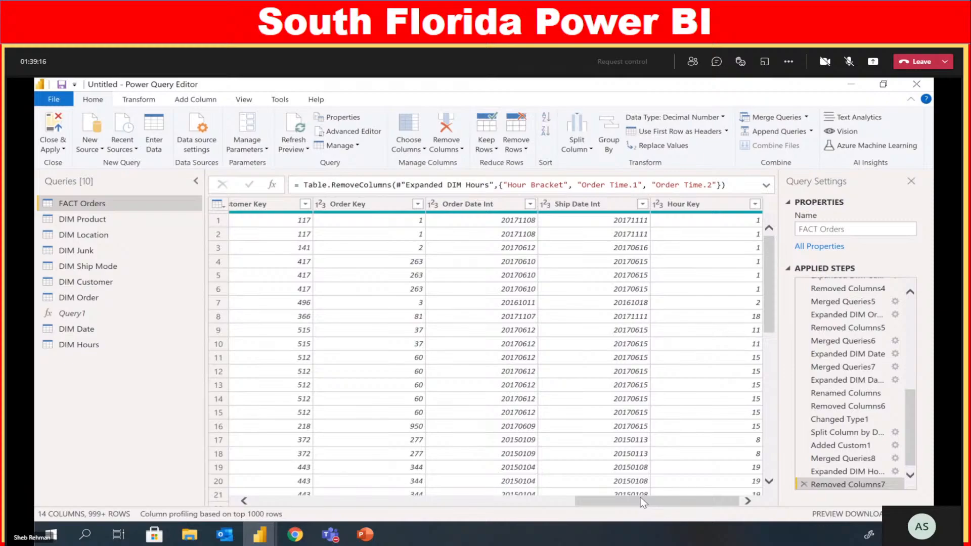
pyautogui.moveTo(645, 505); pyautogui.dragTo(323, 510)
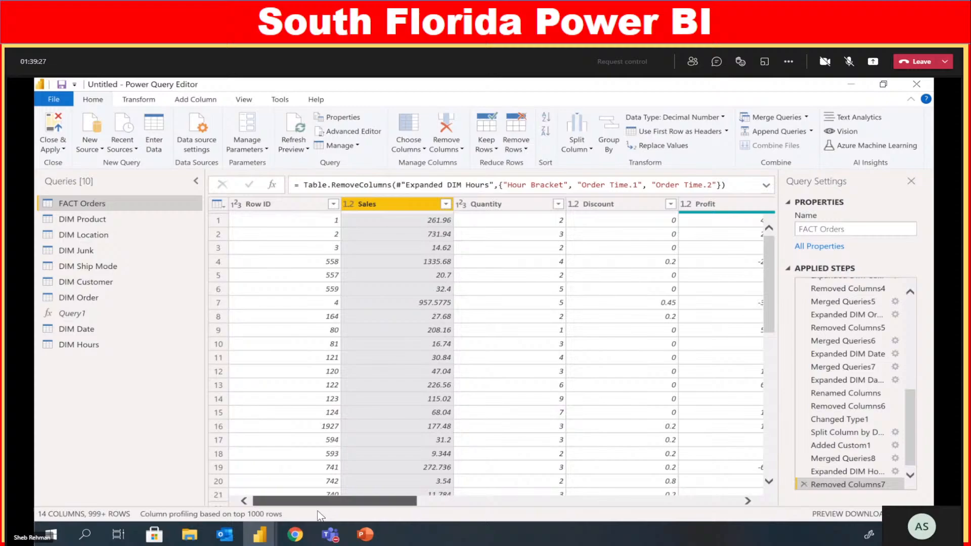
pyautogui.click(83, 220)
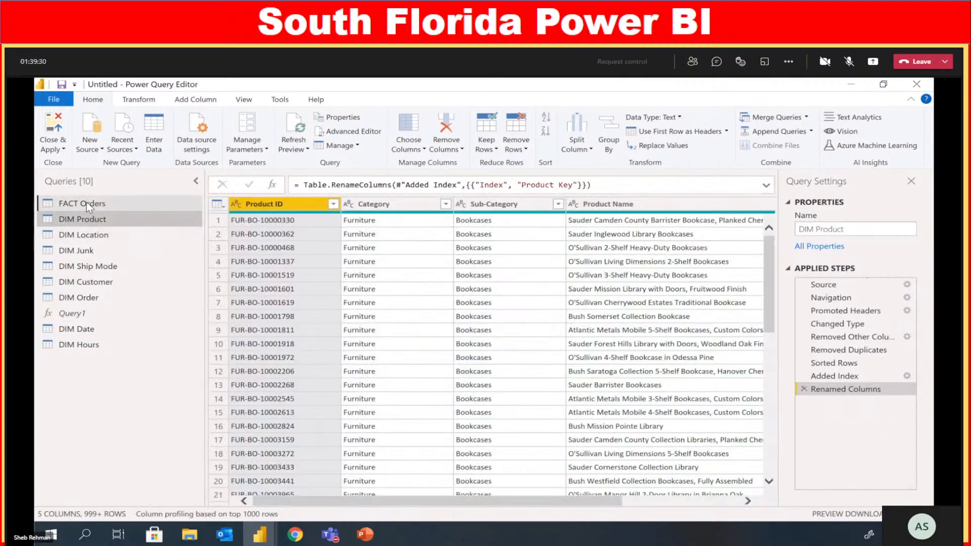
pyautogui.click(81, 203)
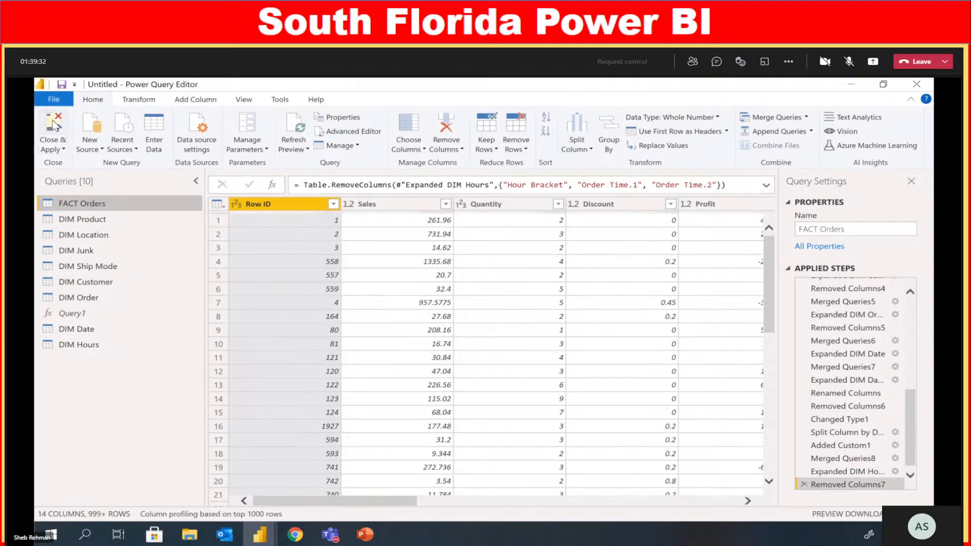
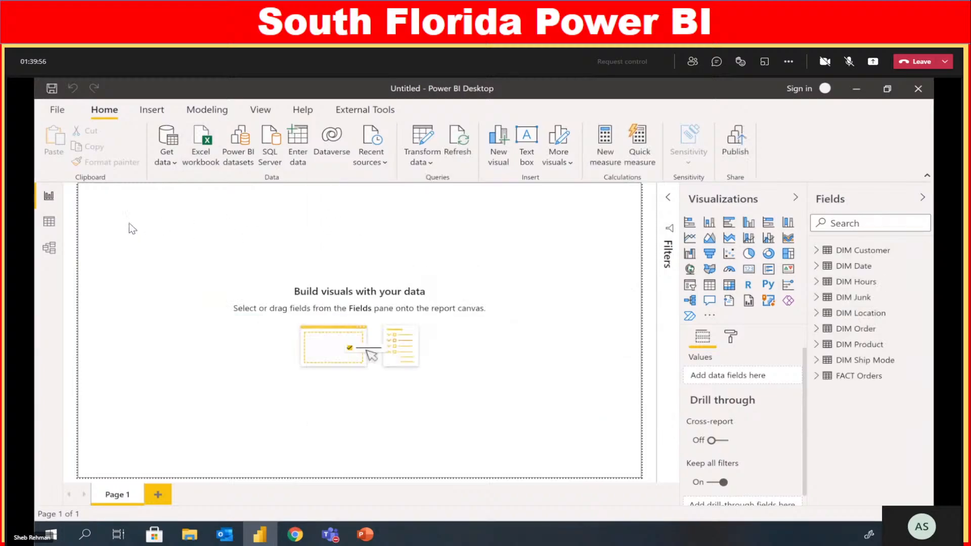
# Show the model diagram and collapse the Properties and Fields panes
pyautogui.click(49, 248)
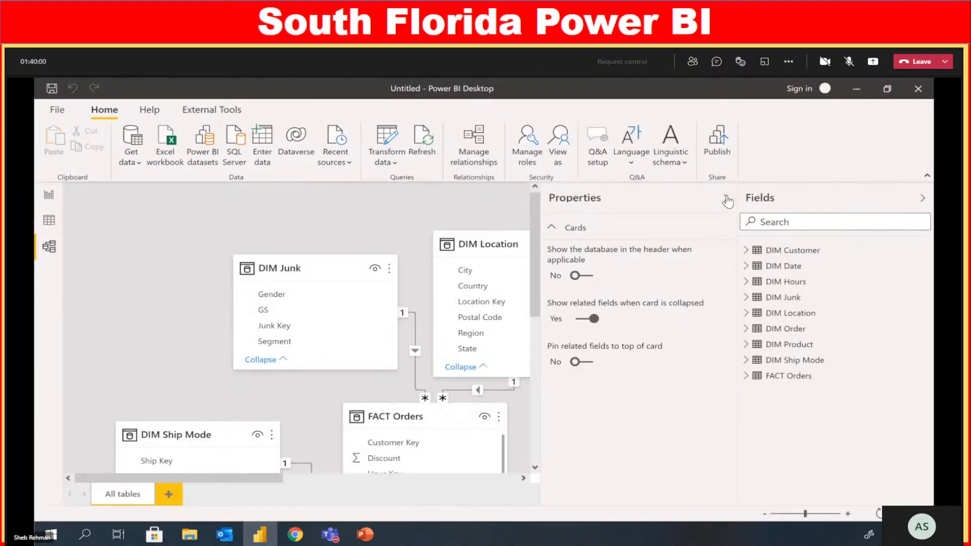
pyautogui.click(726, 198)
pyautogui.click(924, 198)
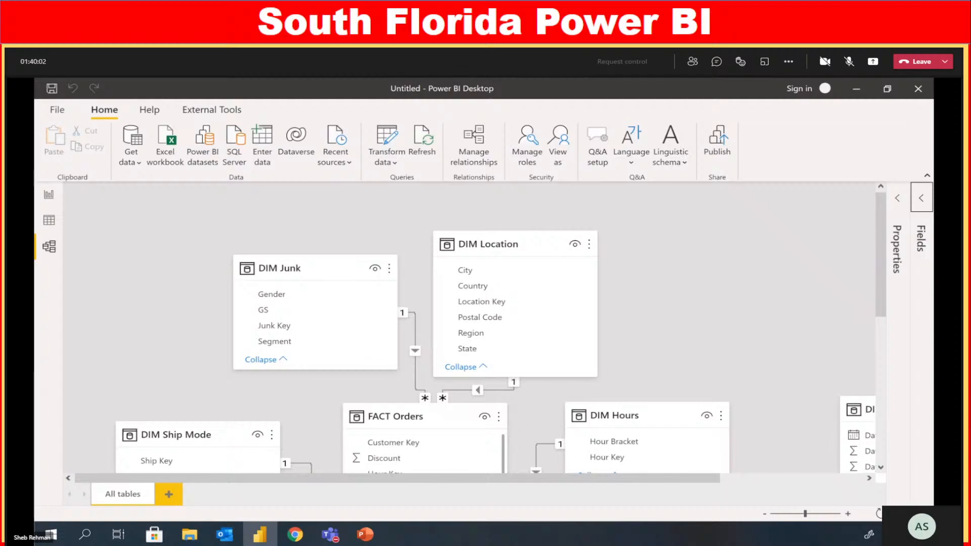
# Arrange the DIM Junk, DIM Location, DIM Hours, DIM Product and DIM Date tables around FACT Orders, and shorten the DIM Date card
pyautogui.scroll(-3, 475, 329)
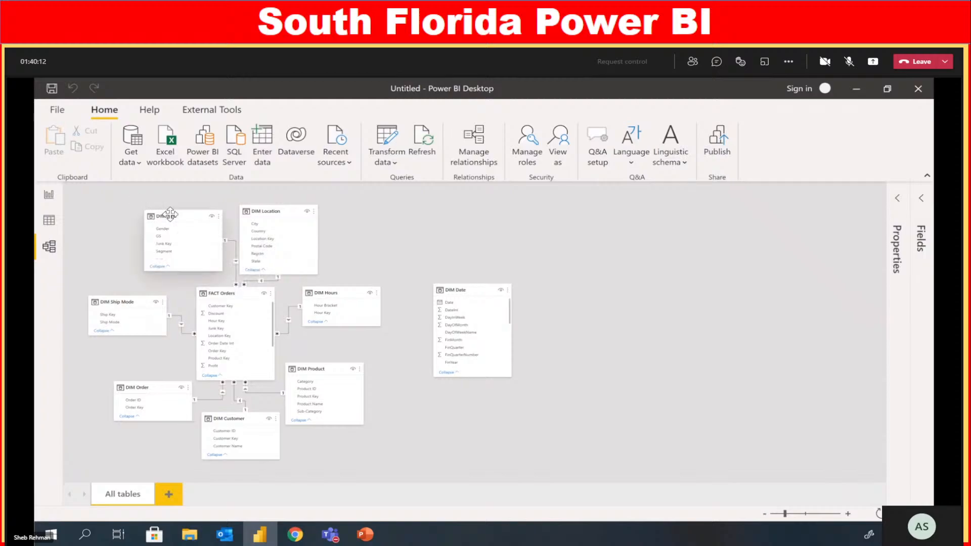
pyautogui.moveTo(183, 218); pyautogui.dragTo(130, 211)
pyautogui.moveTo(270, 211); pyautogui.dragTo(237, 201)
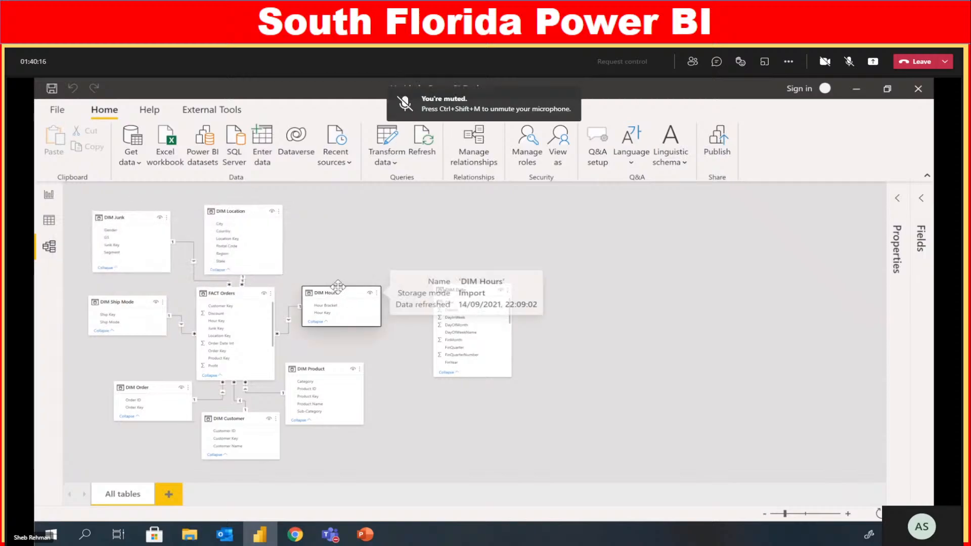
pyautogui.moveTo(332, 292); pyautogui.dragTo(350, 236)
pyautogui.moveTo(328, 368); pyautogui.dragTo(344, 376)
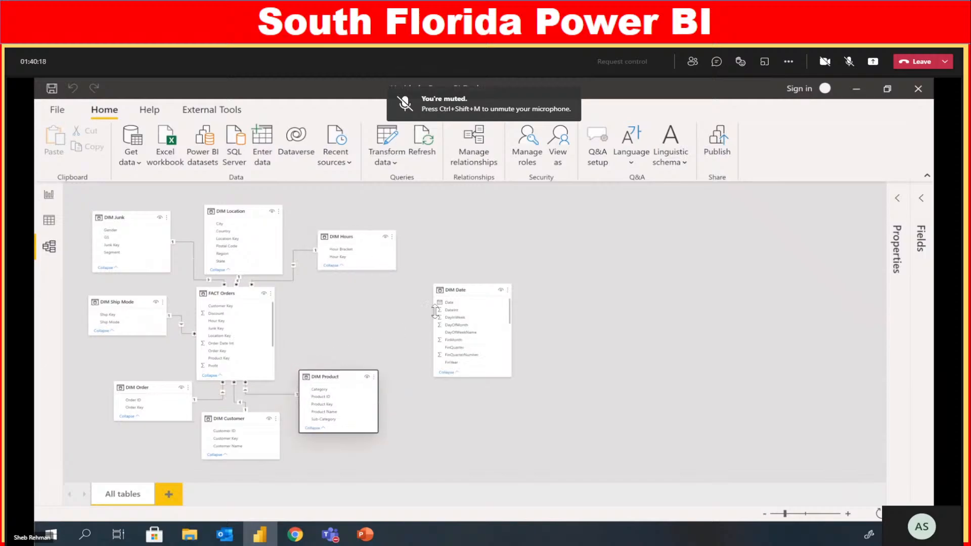
pyautogui.moveTo(437, 287); pyautogui.dragTo(324, 279)
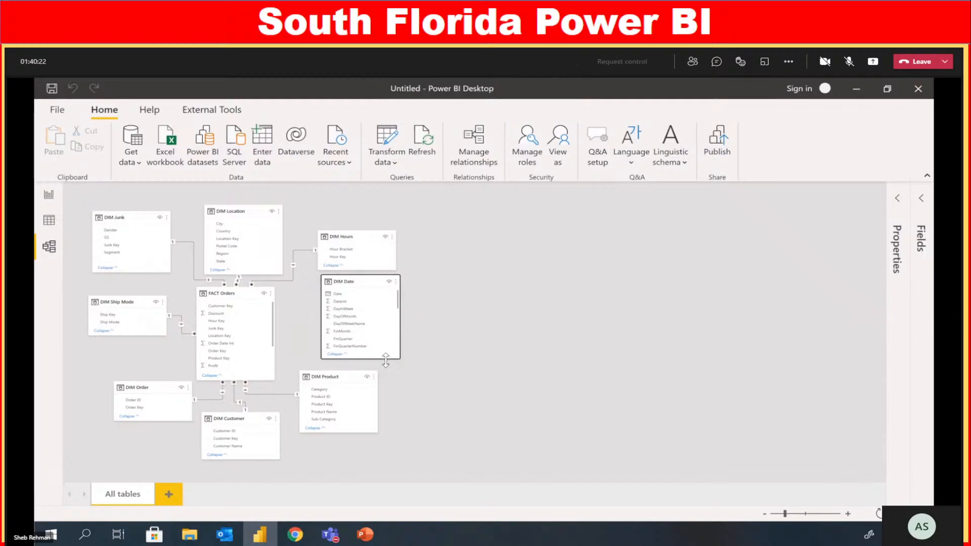
pyautogui.moveTo(379, 369); pyautogui.dragTo(379, 360)
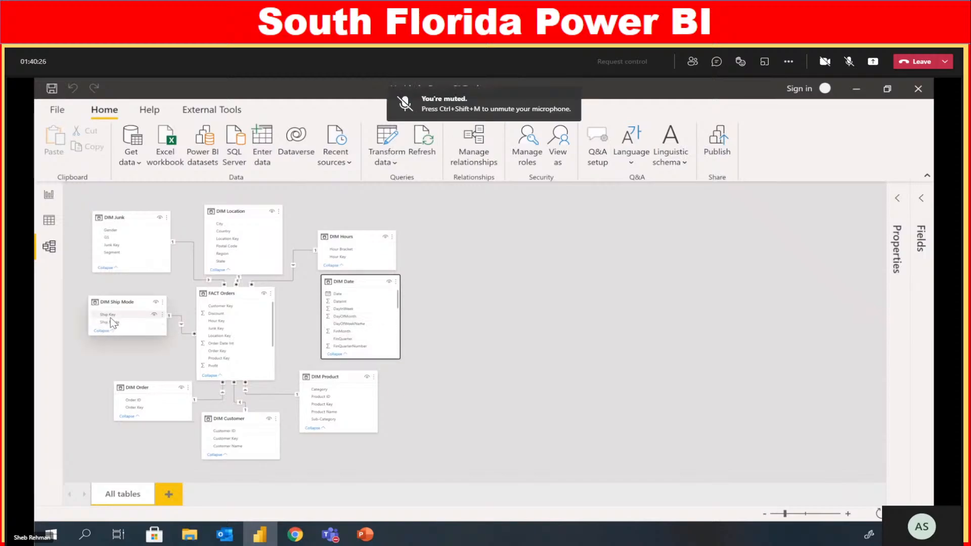
# Create a relationship between Order Date Int in FACT Orders and DateInt in DIM Date
pyautogui.click(182, 324)
pyautogui.scroll(-3, 359, 324)
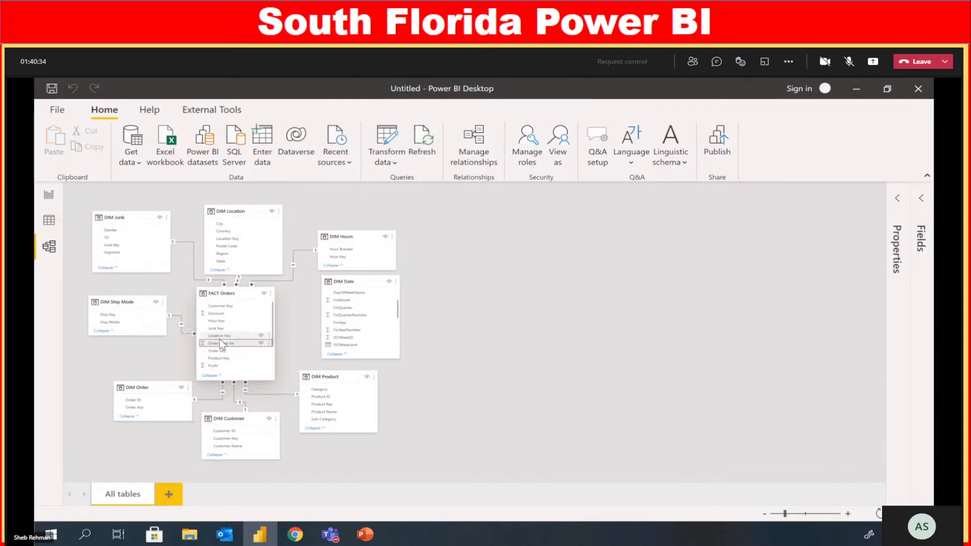
pyautogui.scroll(3, 358, 326)
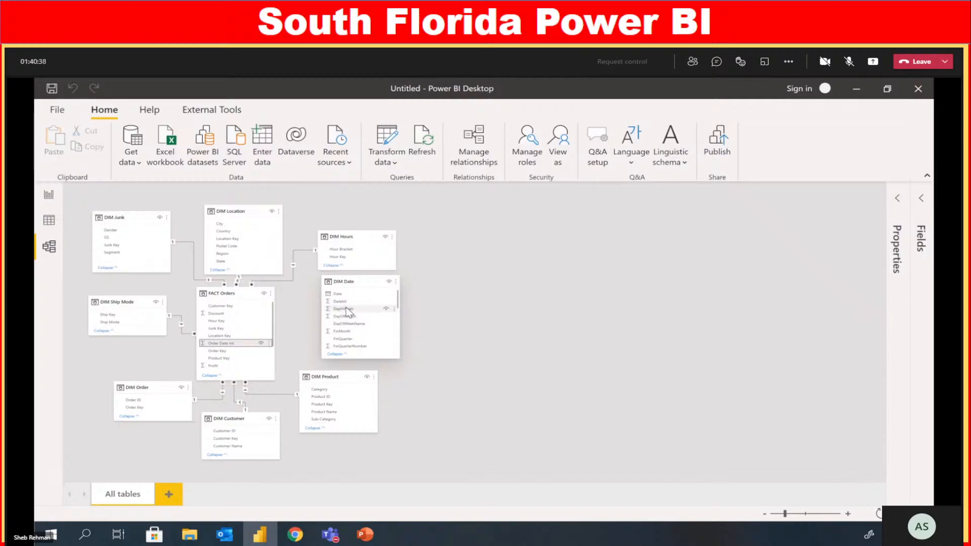
pyautogui.moveTo(248, 343); pyautogui.dragTo(356, 304)
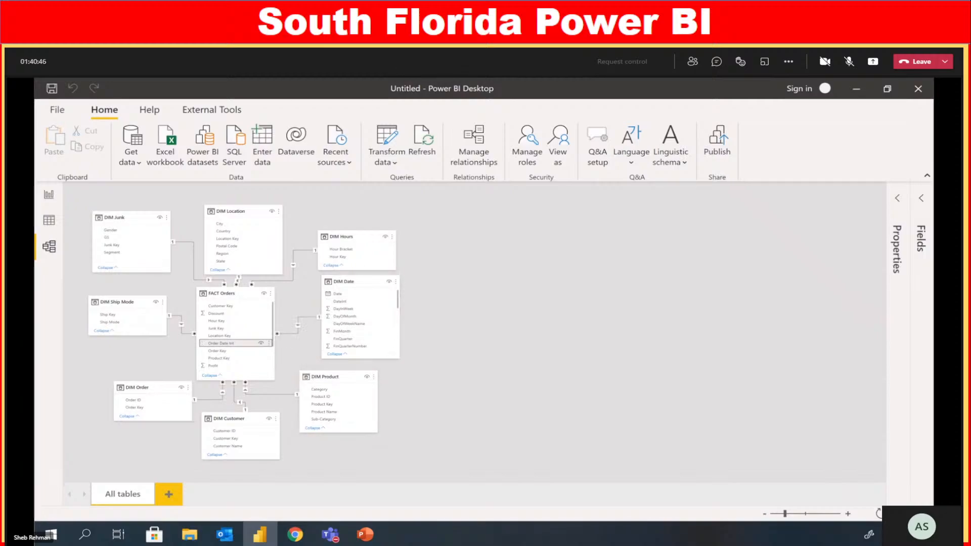
# Create a second relationship between FACT Orders and DIM Date, linking Ship Date Int to DateInt
pyautogui.moveTo(364, 535)
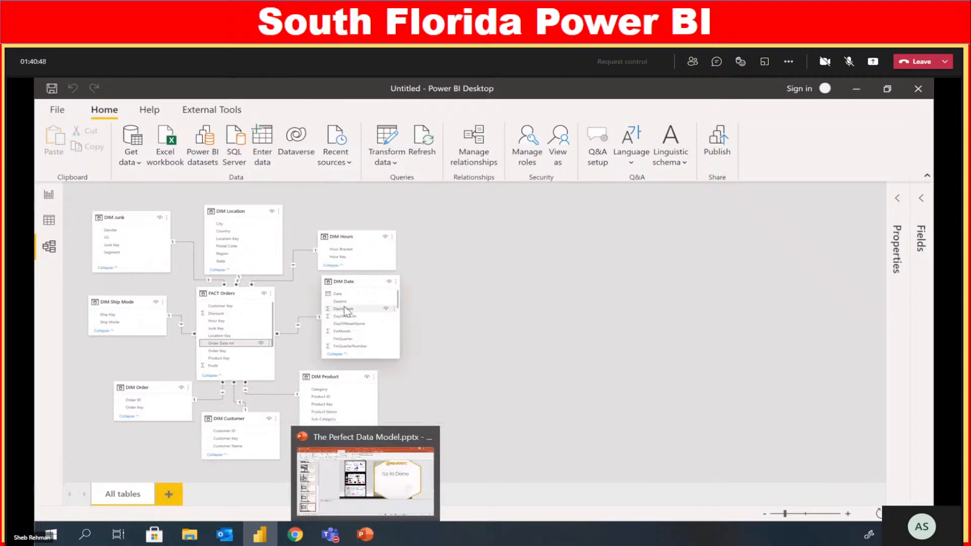
pyautogui.scroll(-2, 236, 345)
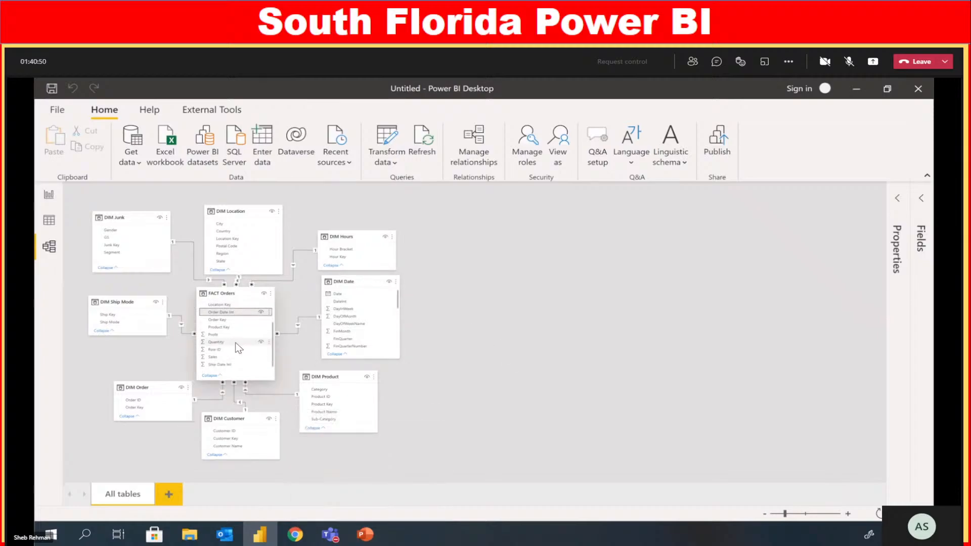
pyautogui.scroll(-1, 239, 346)
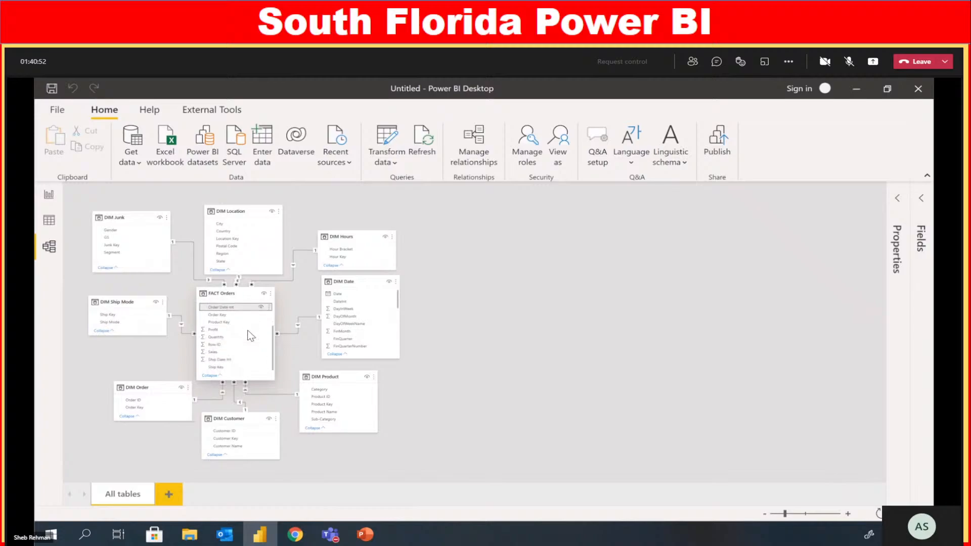
pyautogui.moveTo(235, 369); pyautogui.dragTo(356, 304)
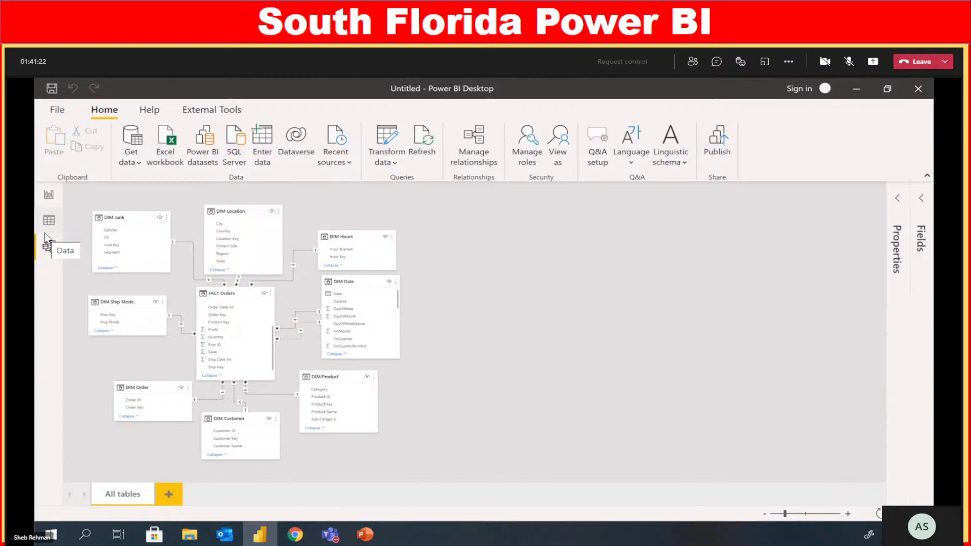
# Add a clustered column chart to the blank report page with the Date hierarchy from DIM Date on its axis
pyautogui.click(54, 205)
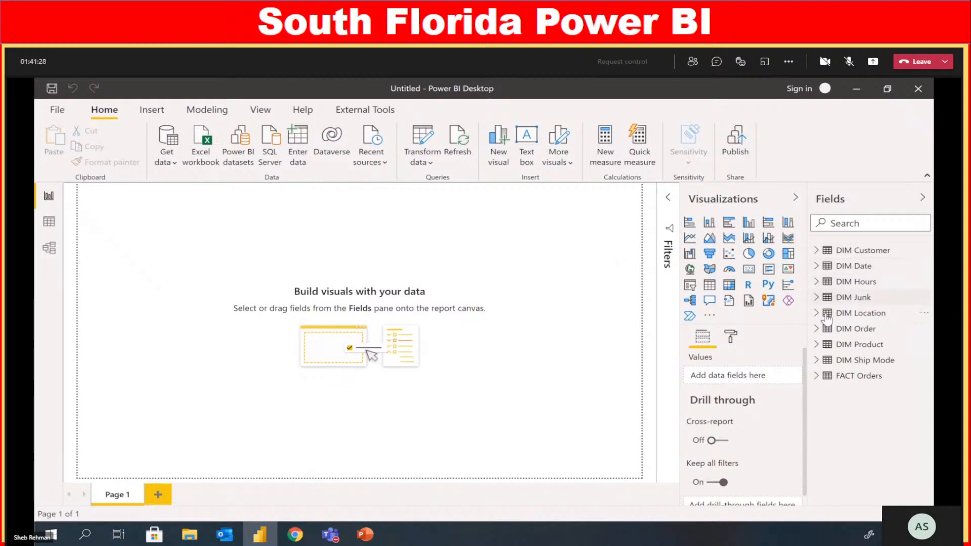
pyautogui.click(818, 345)
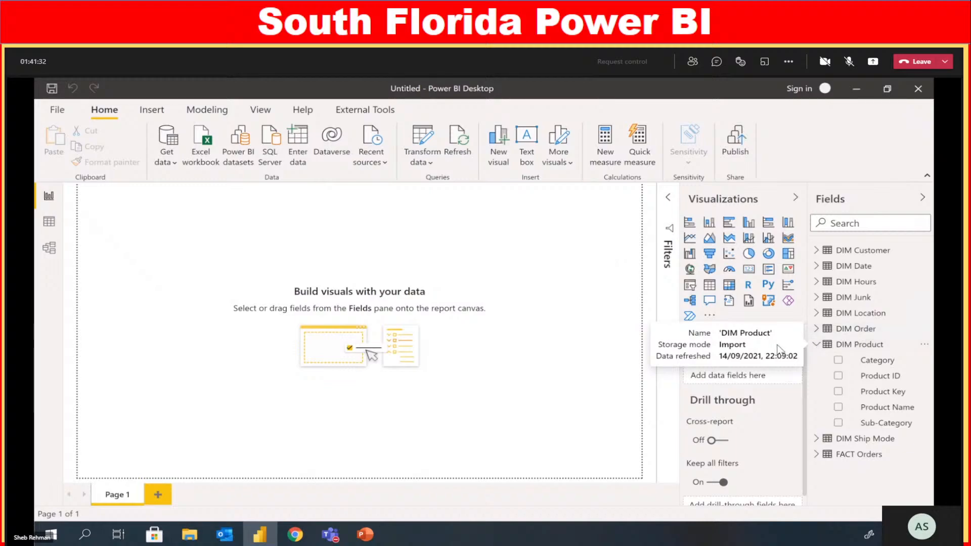
pyautogui.click(817, 347)
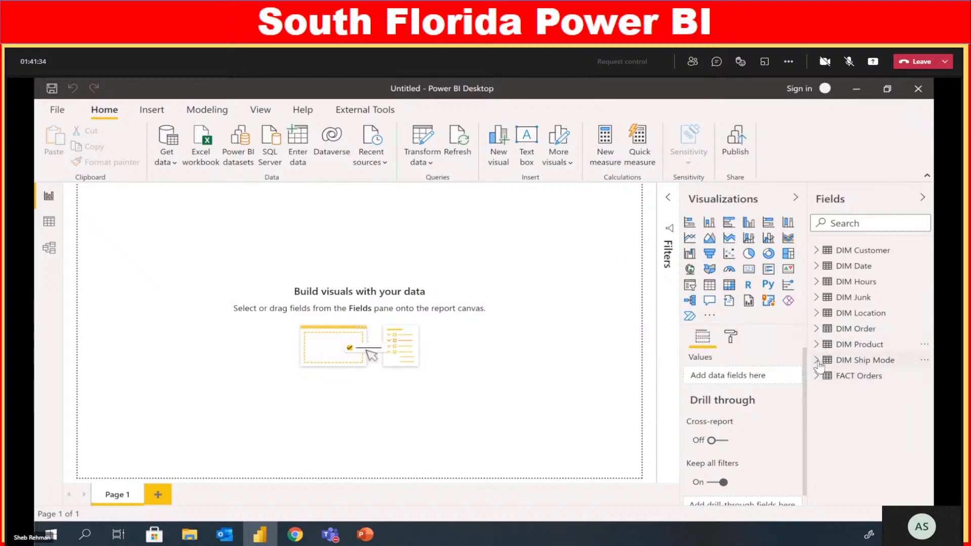
pyautogui.click(817, 266)
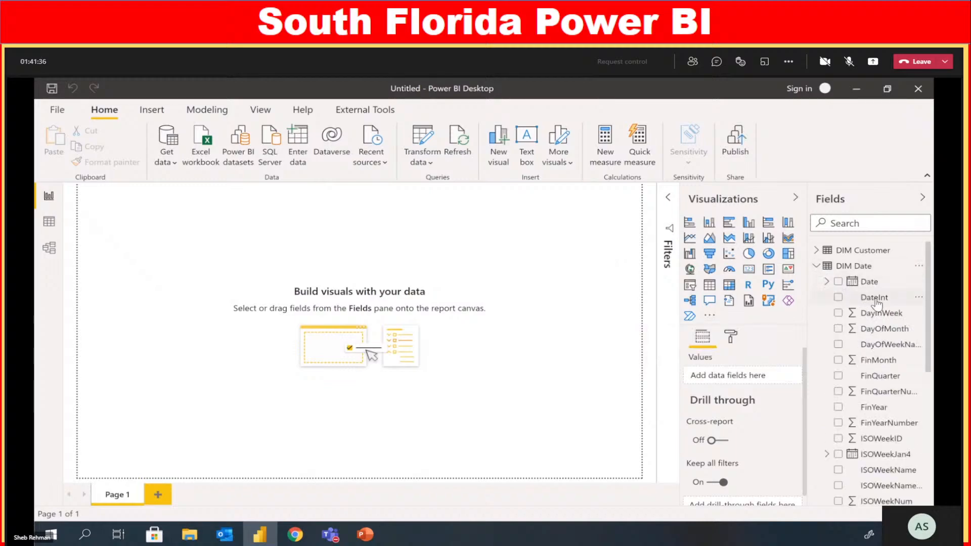
pyautogui.moveTo(875, 287); pyautogui.dragTo(505, 237)
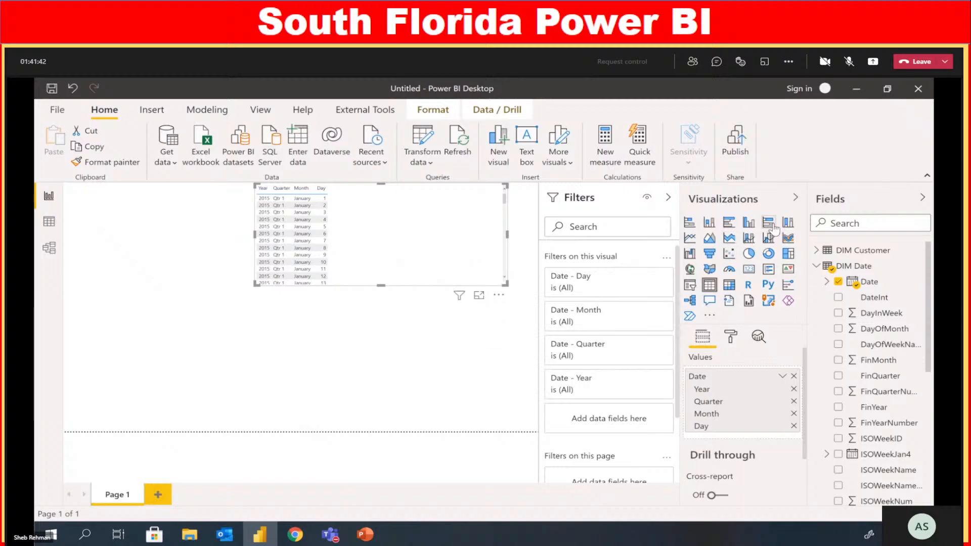
pyautogui.click(748, 223)
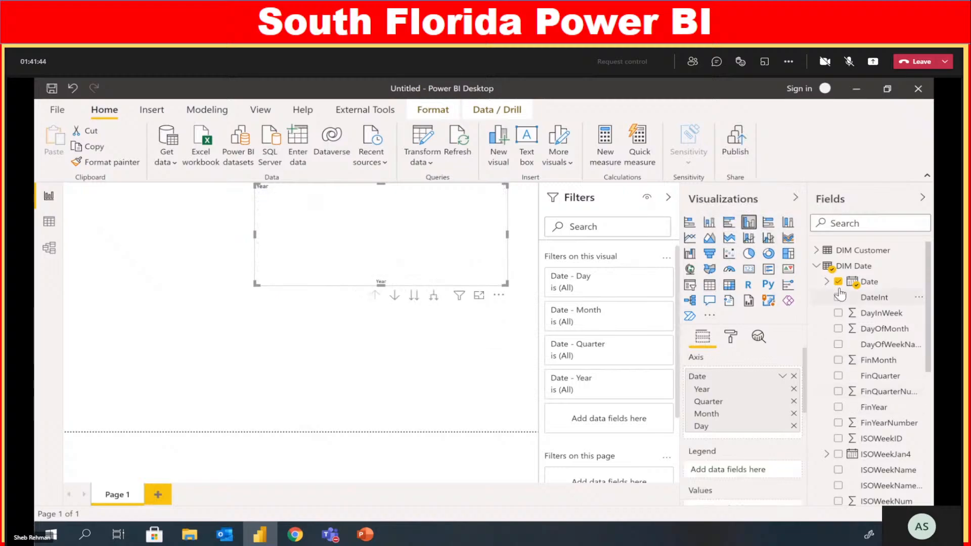
# Add Sales from FACT Orders as the values of the column chart
pyautogui.click(817, 267)
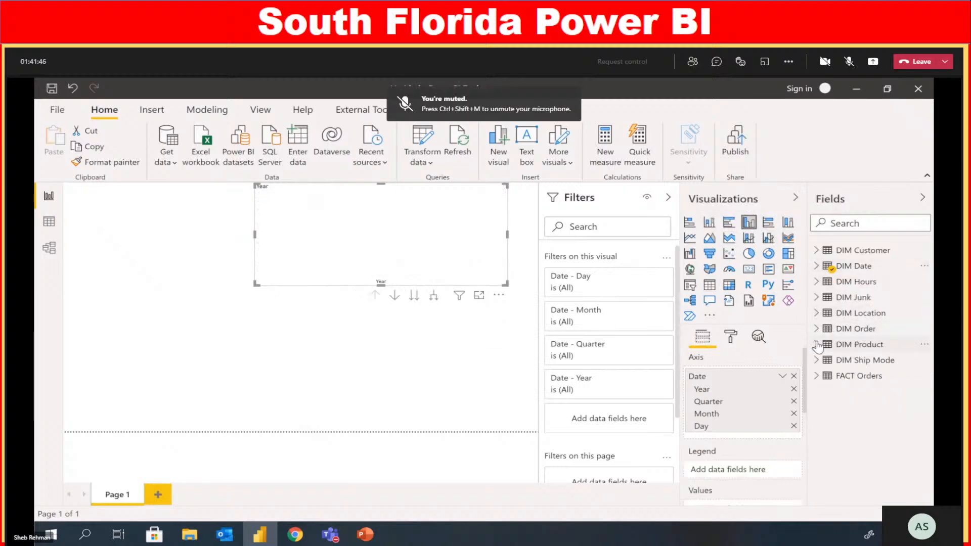
pyautogui.click(816, 329)
pyautogui.click(816, 328)
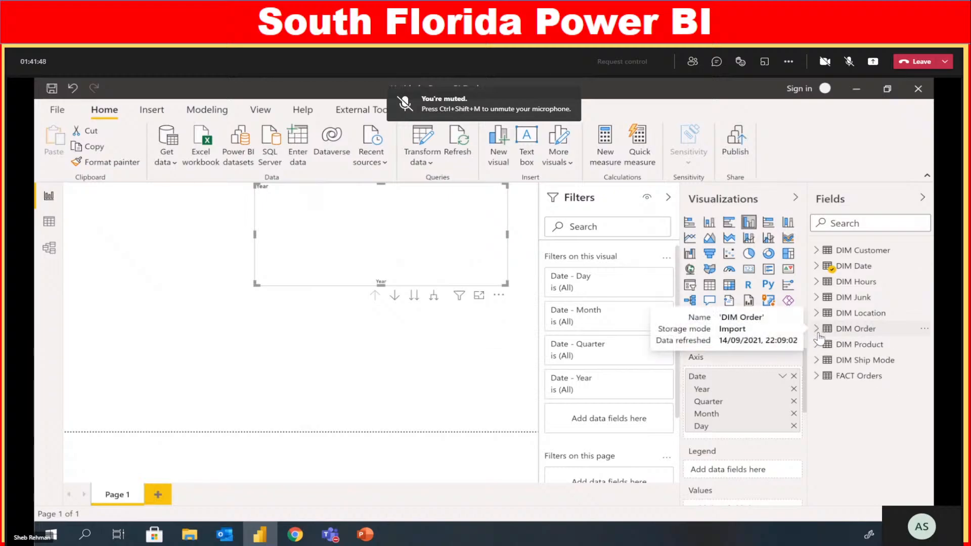
pyautogui.click(817, 377)
pyautogui.scroll(-3, 829, 400)
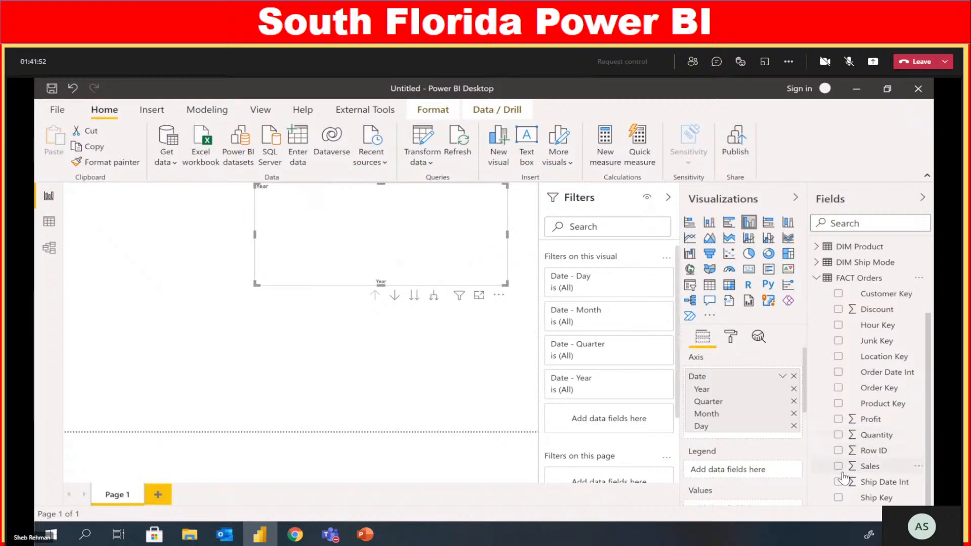
pyautogui.moveTo(839, 462); pyautogui.dragTo(838, 464)
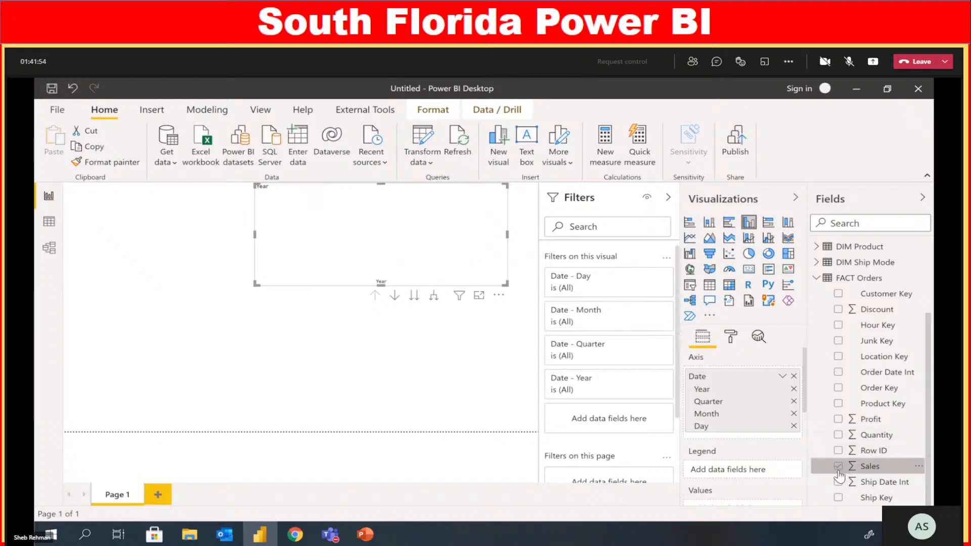
pyautogui.click(838, 466)
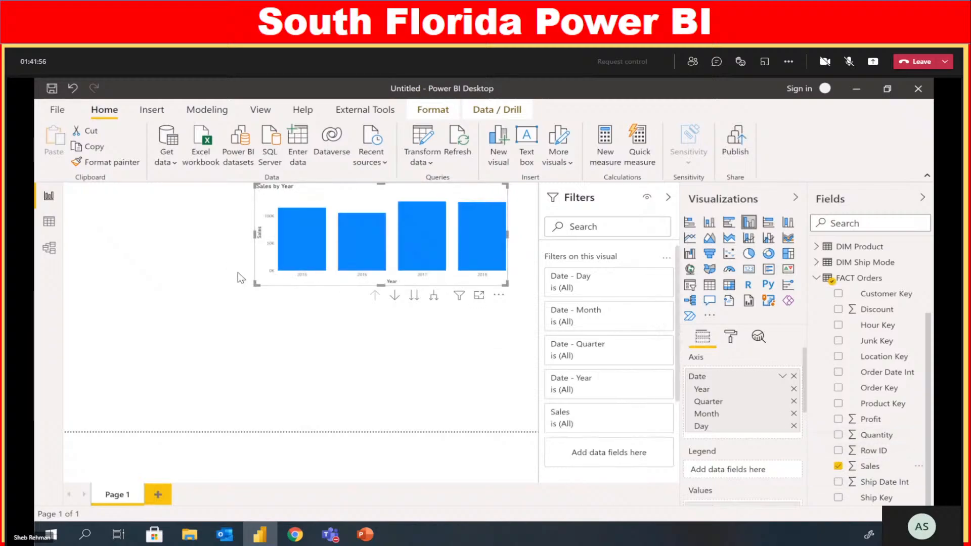
# Move the sales chart toward the page's upper-left corner, expand it to year and quarter level, and widen it
pyautogui.moveTo(326, 284); pyautogui.dragTo(175, 299)
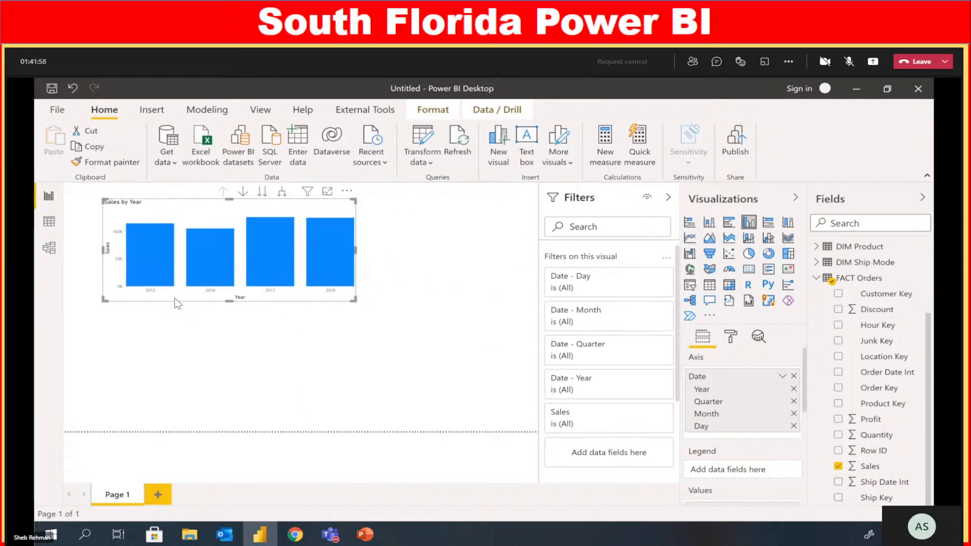
pyautogui.click(282, 191)
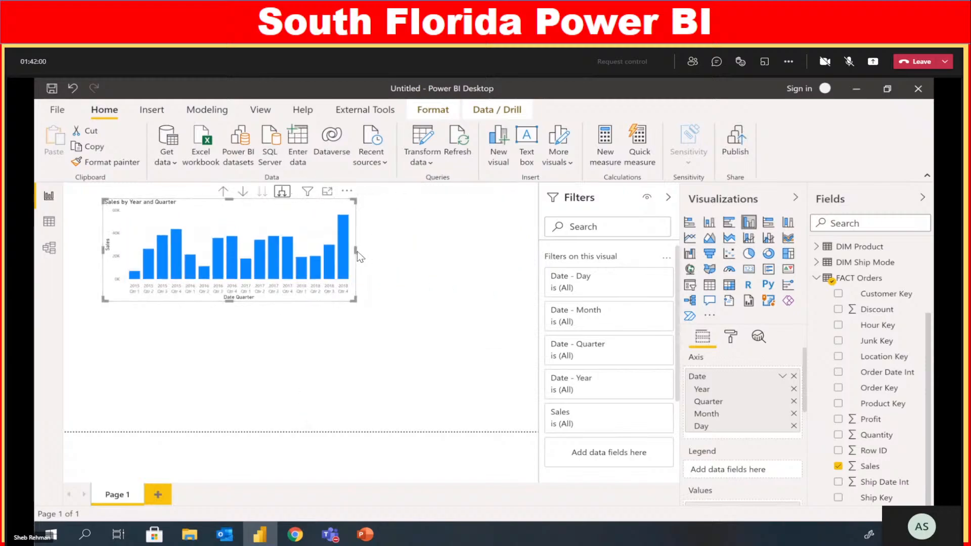
pyautogui.moveTo(356, 250); pyautogui.dragTo(473, 250)
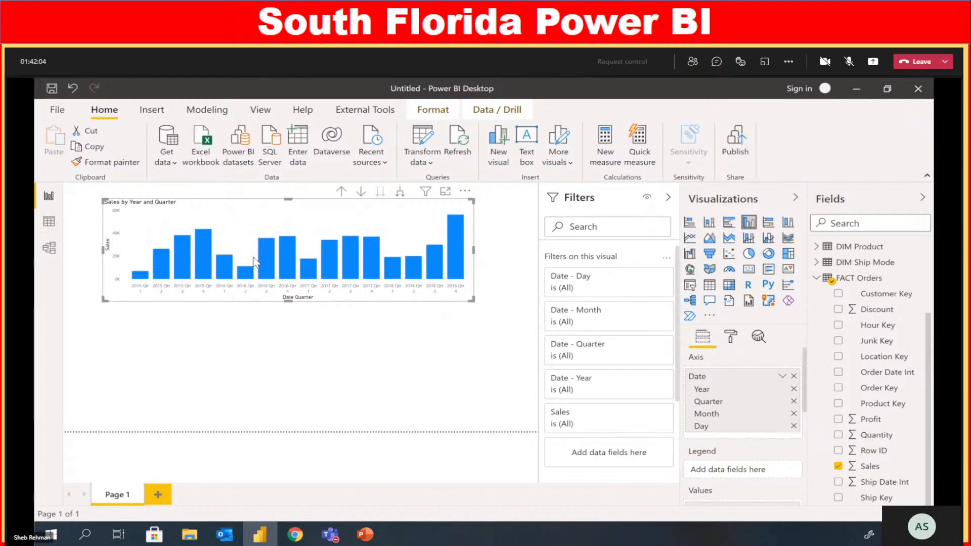
# Run the Explain the decrease analysis on the 2017 Qtr 1 column of the sales chart
pyautogui.rightClick(266, 253)
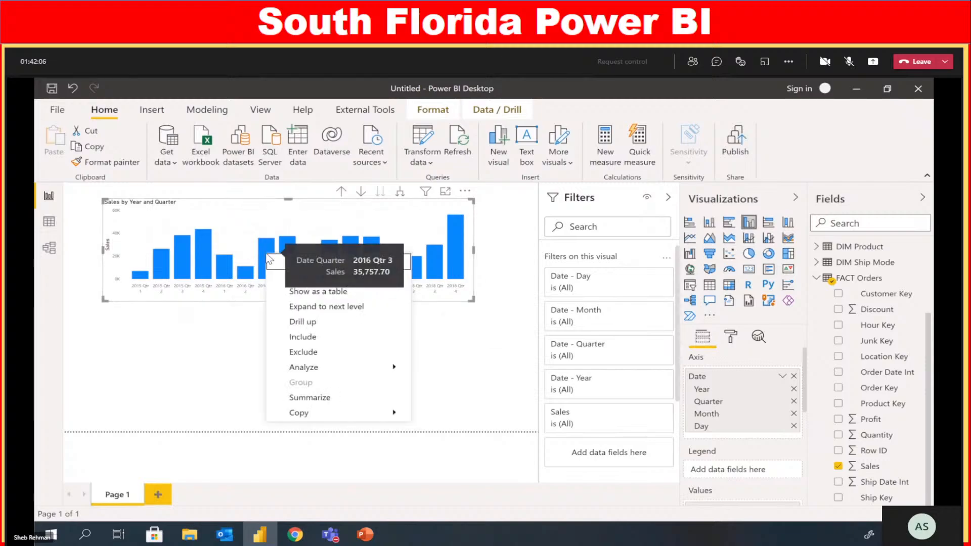
pyautogui.press('Escape')
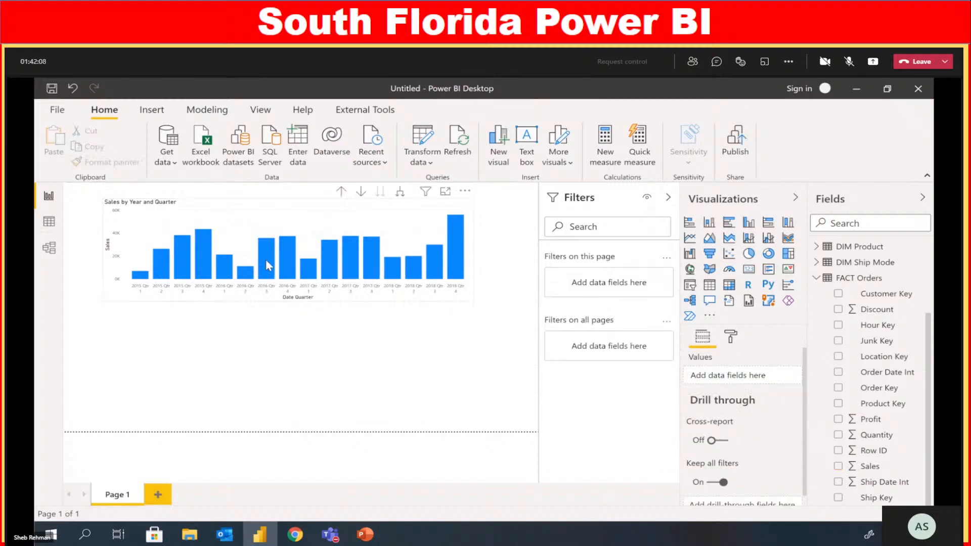
pyautogui.rightClick(311, 270)
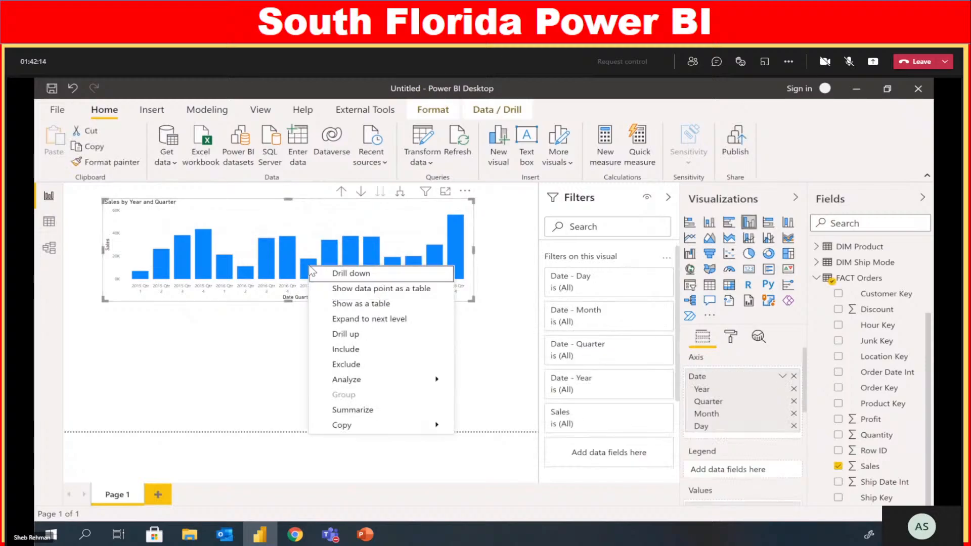
pyautogui.moveTo(396, 377)
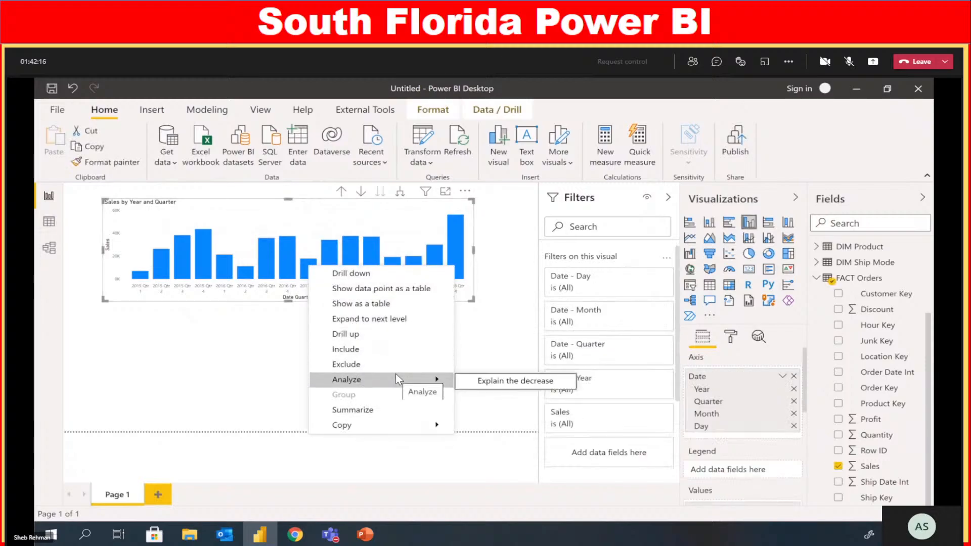
pyautogui.click(473, 384)
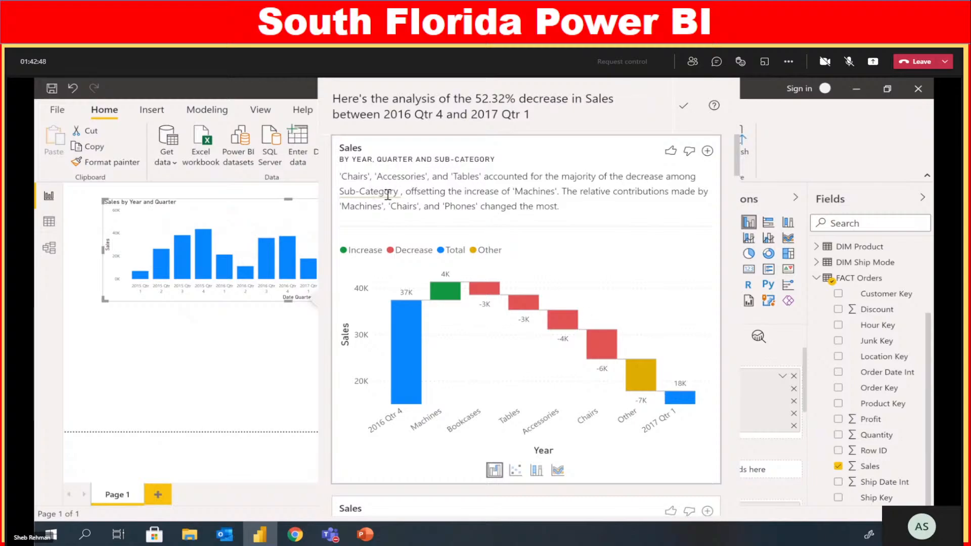
# Review the sales decrease breakdowns by State, DayInWeek, DayOfWeekName, Region, GS and Category, and close the analysis
pyautogui.scroll(-5, 648, 298)
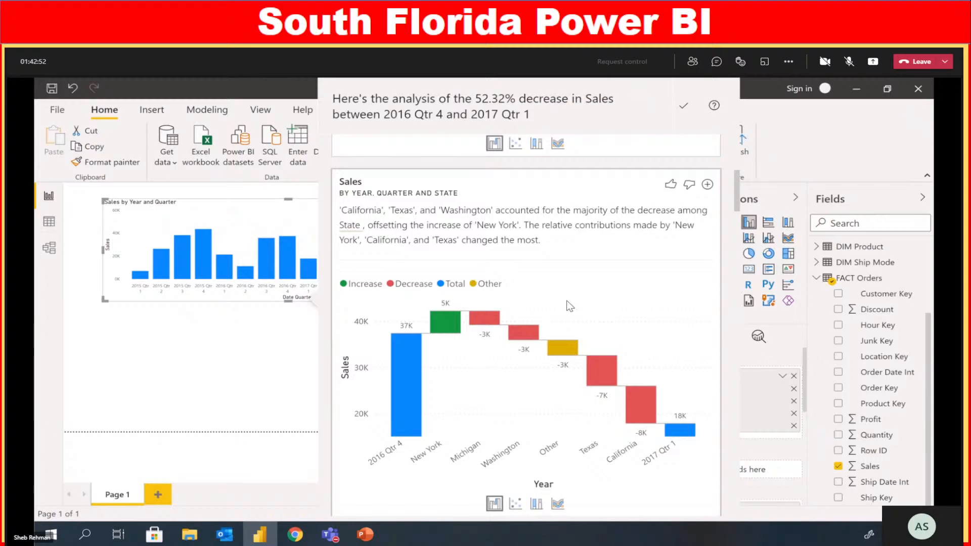
pyautogui.scroll(-5, 642, 324)
pyautogui.scroll(-2, 690, 358)
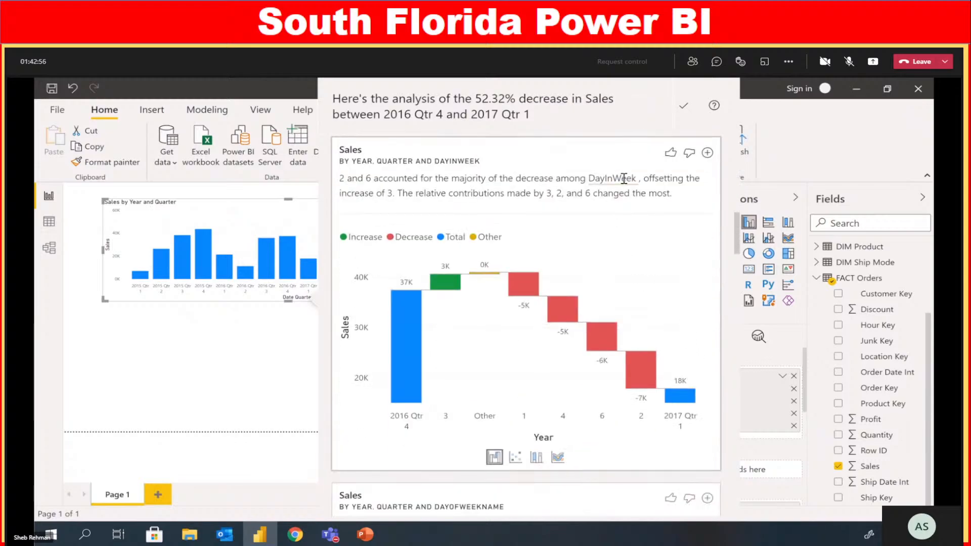
pyautogui.moveTo(622, 180)
pyautogui.scroll(-5, 673, 364)
pyautogui.scroll(-5, 676, 385)
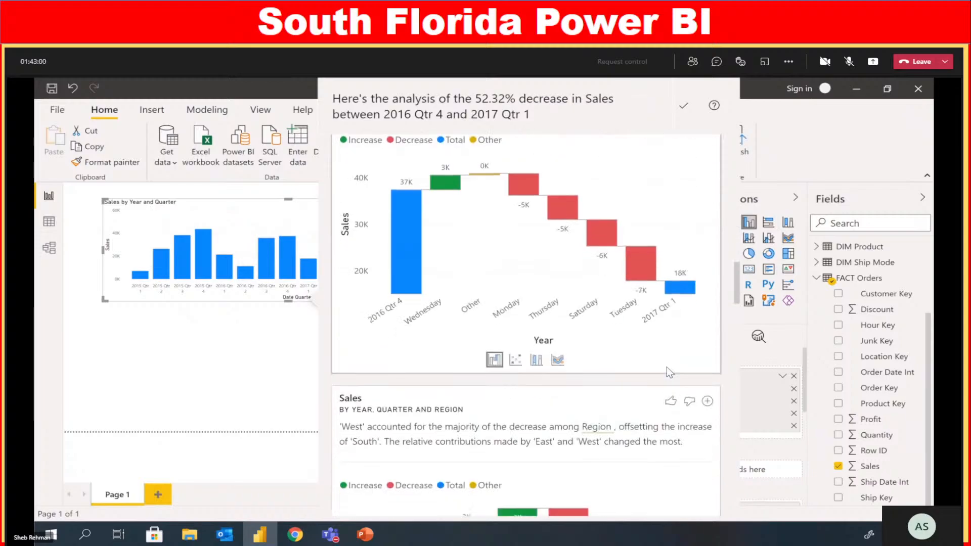
pyautogui.scroll(-2, 651, 306)
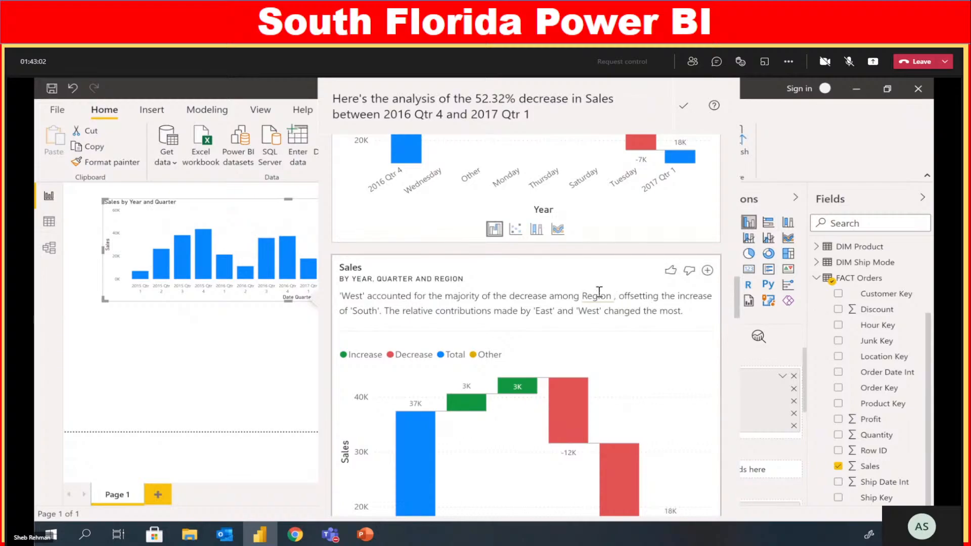
pyautogui.scroll(-3, 602, 304)
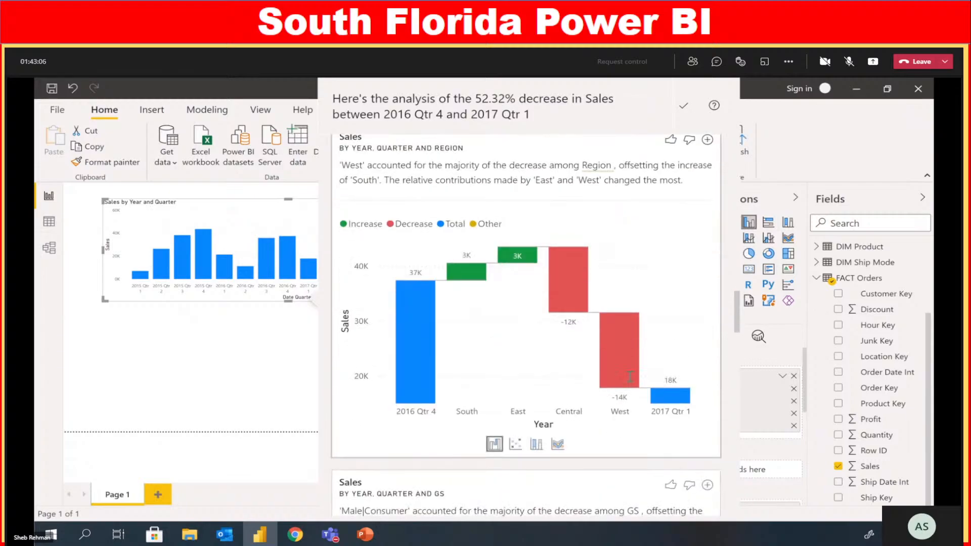
pyautogui.scroll(-5, 665, 312)
pyautogui.scroll(-3, 657, 336)
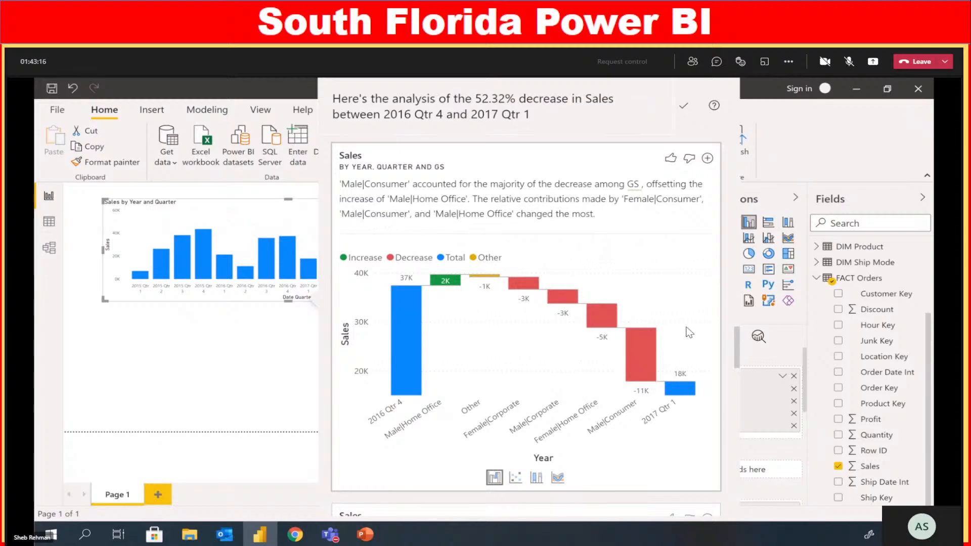
pyautogui.scroll(-4, 696, 293)
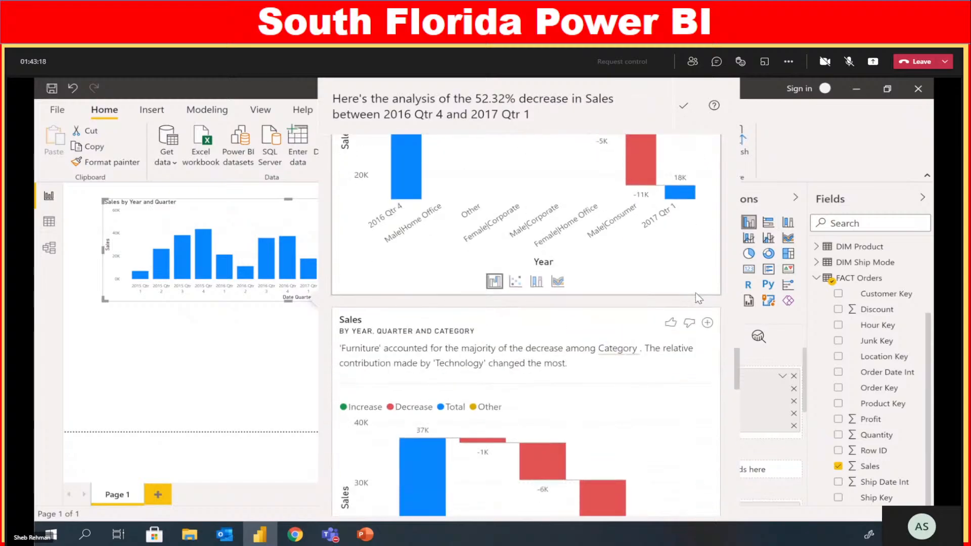
pyautogui.scroll(-3, 696, 293)
pyautogui.scroll(1, 695, 293)
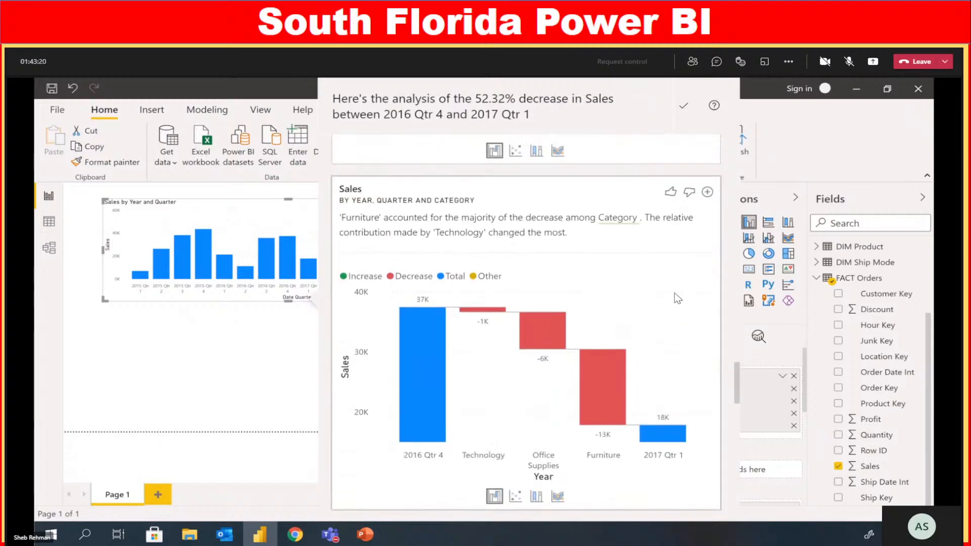
pyautogui.click(781, 138)
pyautogui.click(244, 382)
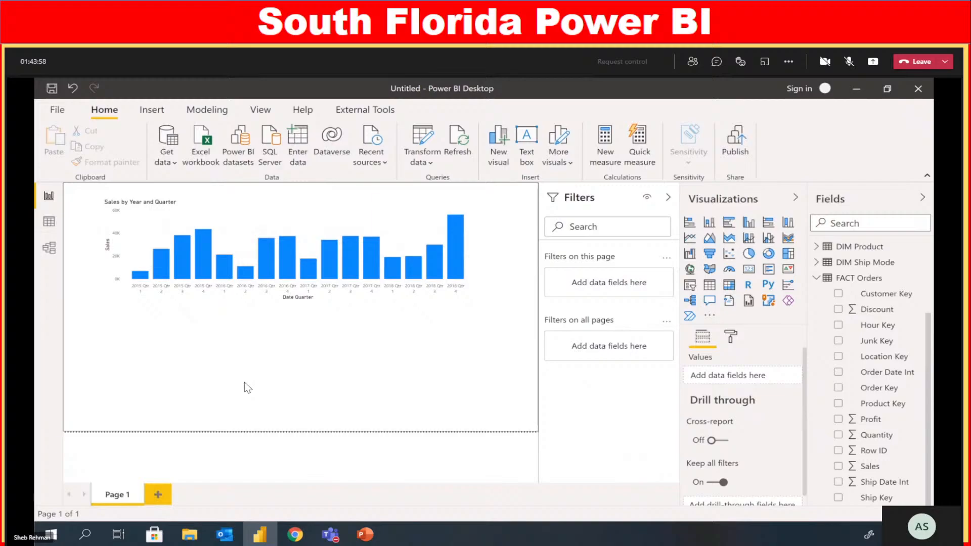
# Add a Q&A visual below the sales chart and ask "sow me the sales for 2016 as bar chart by country"
pyautogui.doubleClick(141, 319)
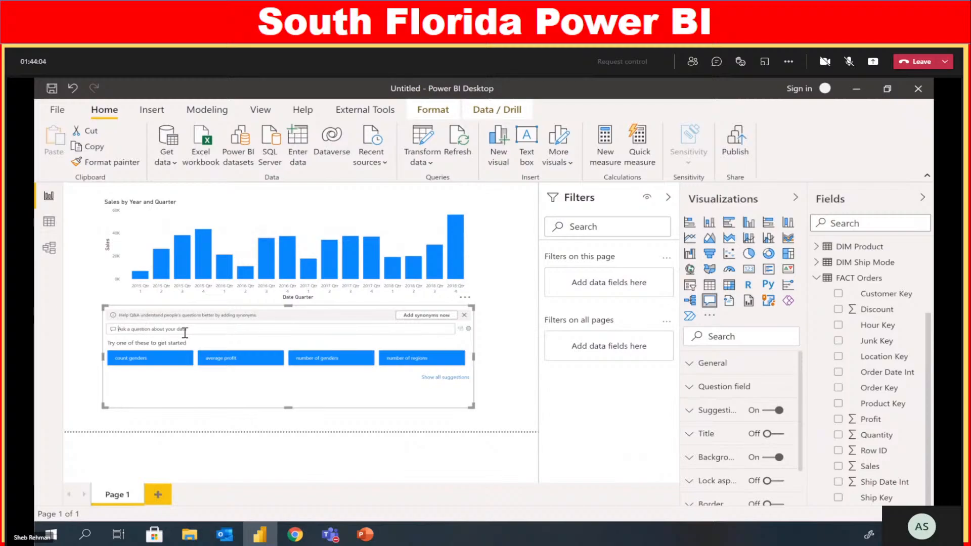
pyautogui.write('sow me the sales for ')
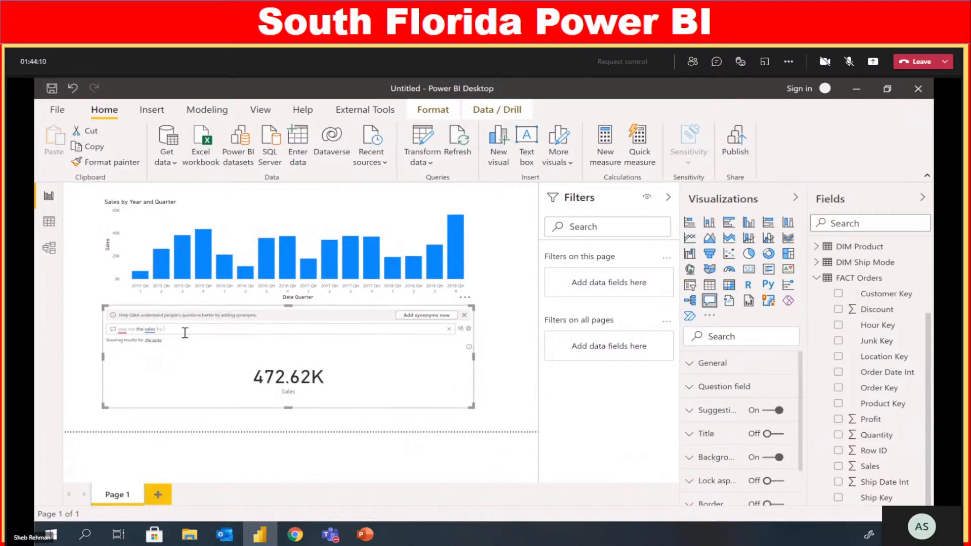
pyautogui.write('2016')
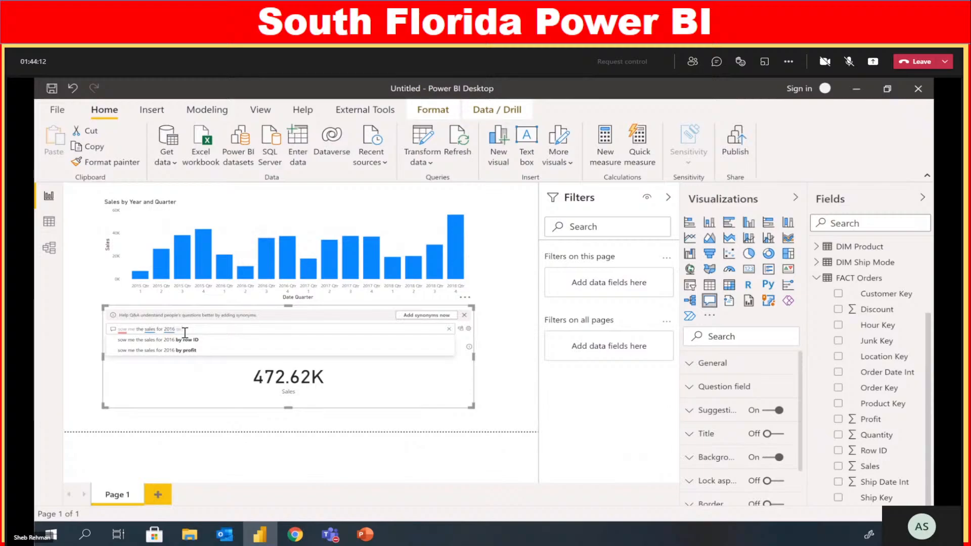
pyautogui.write(' as bar')
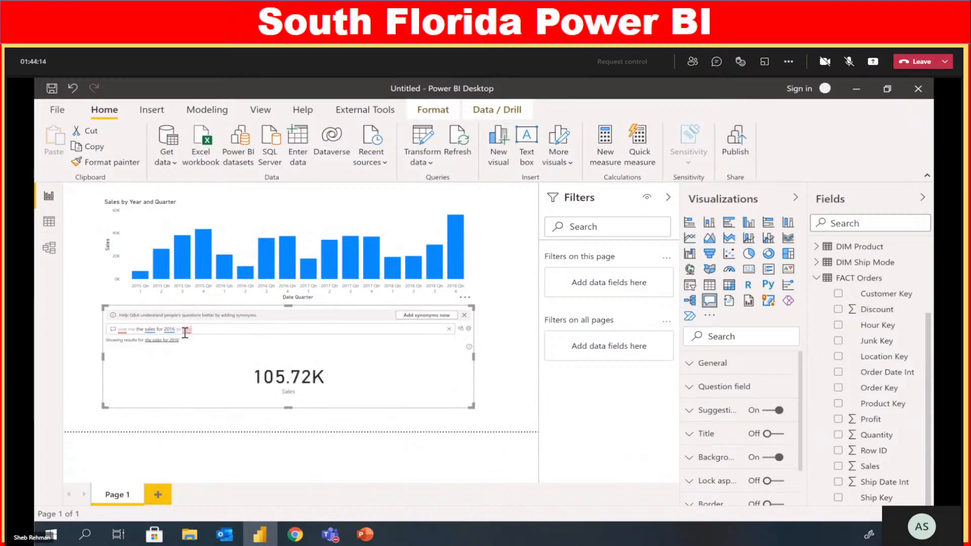
pyautogui.write(' chart b')
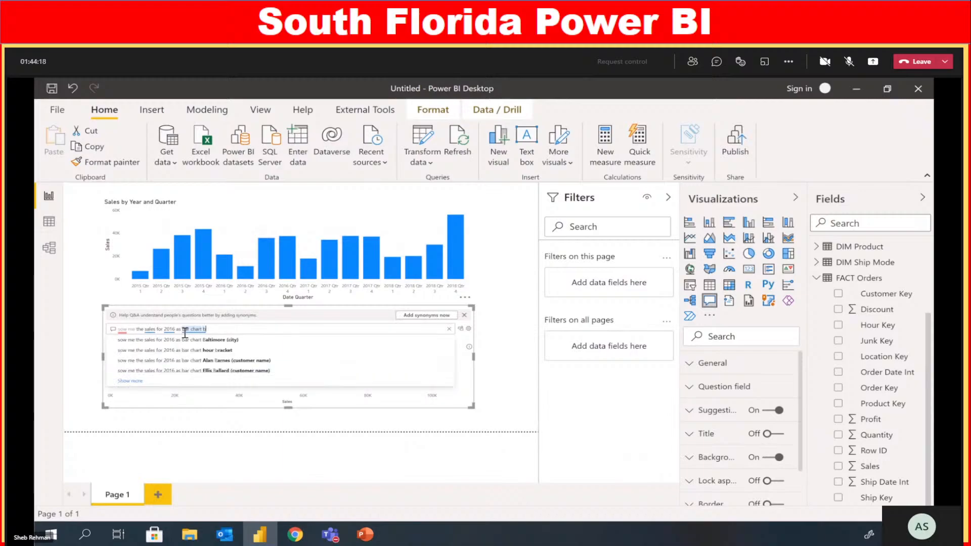
pyautogui.write('y country')
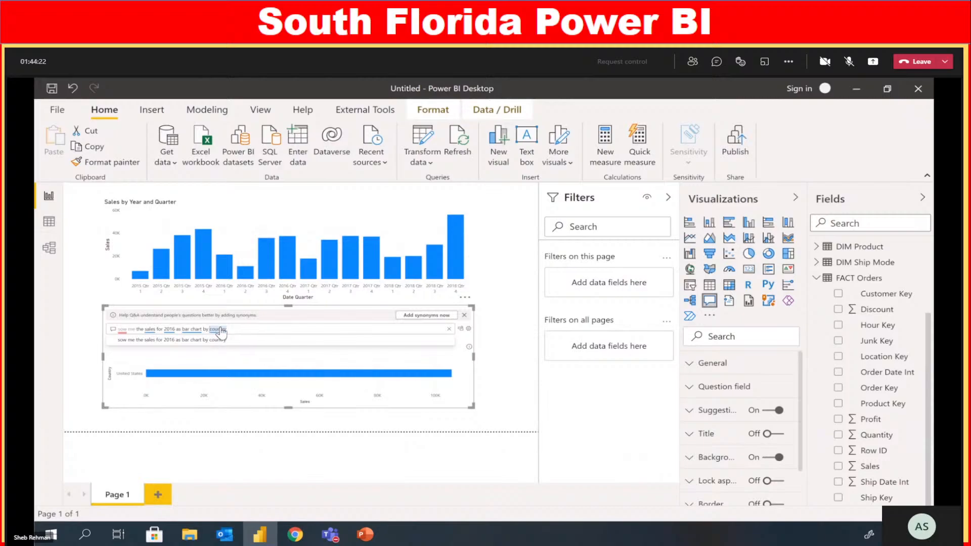
# Change the Q&A question so the 2016 sales bar chart is grouped by city
pyautogui.press('BackSpace')
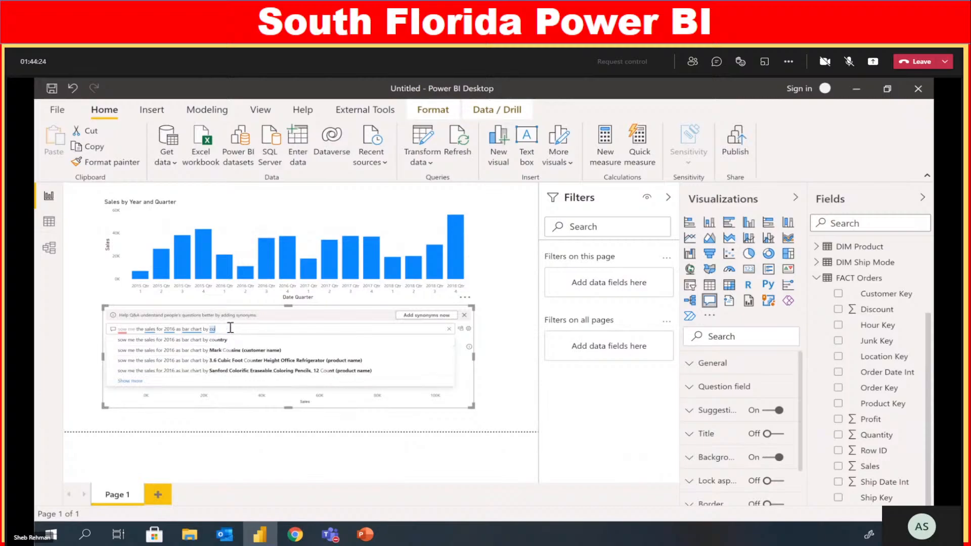
pyautogui.write('city')
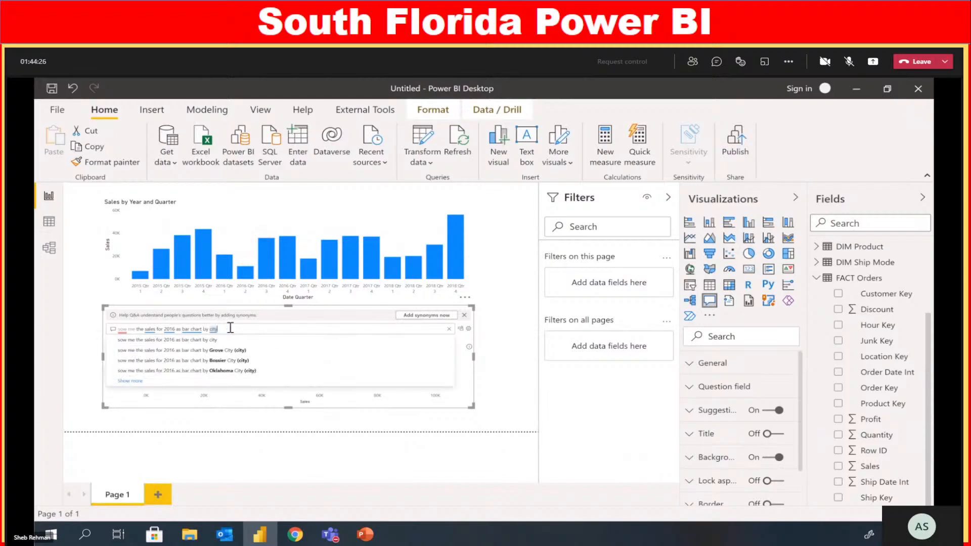
pyautogui.click(226, 346)
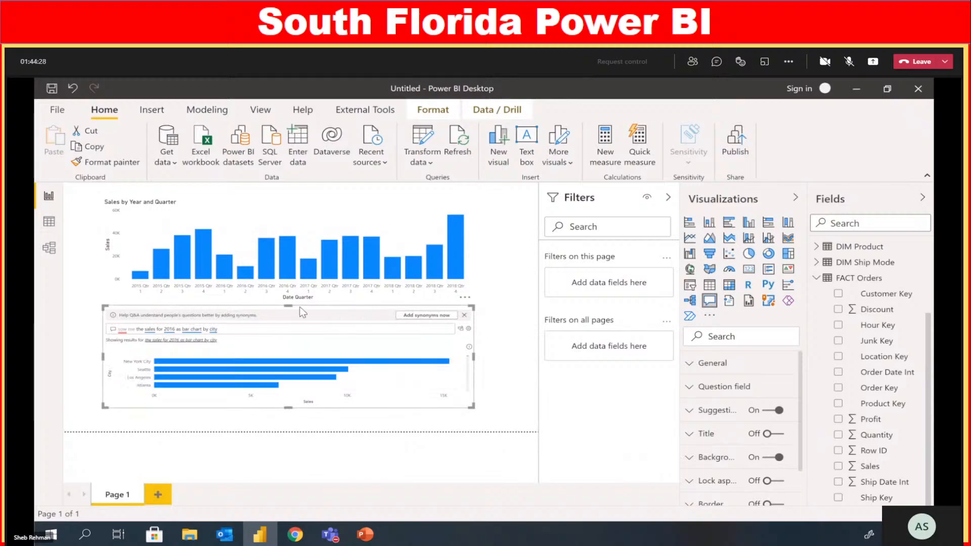
# Extend the Q&A visual upward over the sales chart, check its unrecognised word "sow", and shift the visual slightly down and left
pyautogui.moveTo(288, 306); pyautogui.dragTo(288, 217)
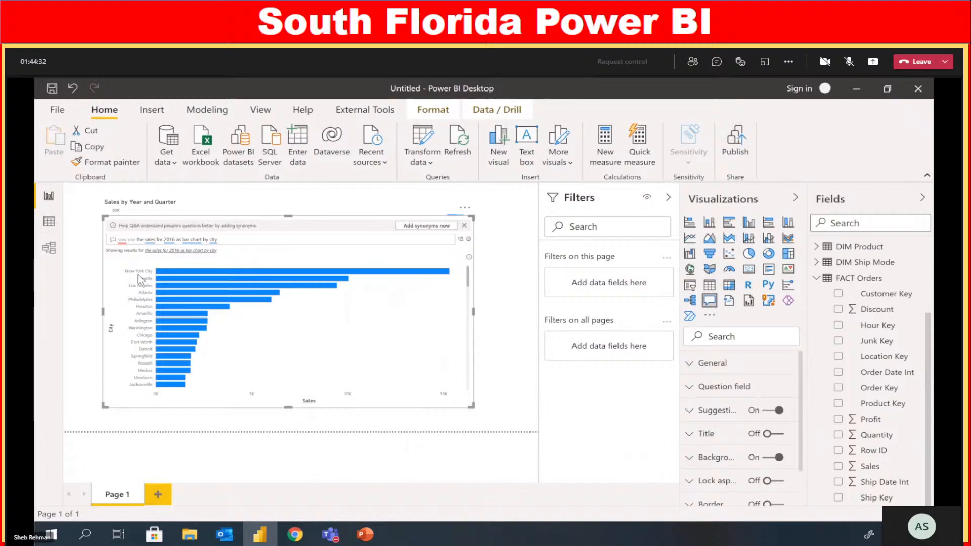
pyautogui.click(122, 242)
pyautogui.press('BackSpace')
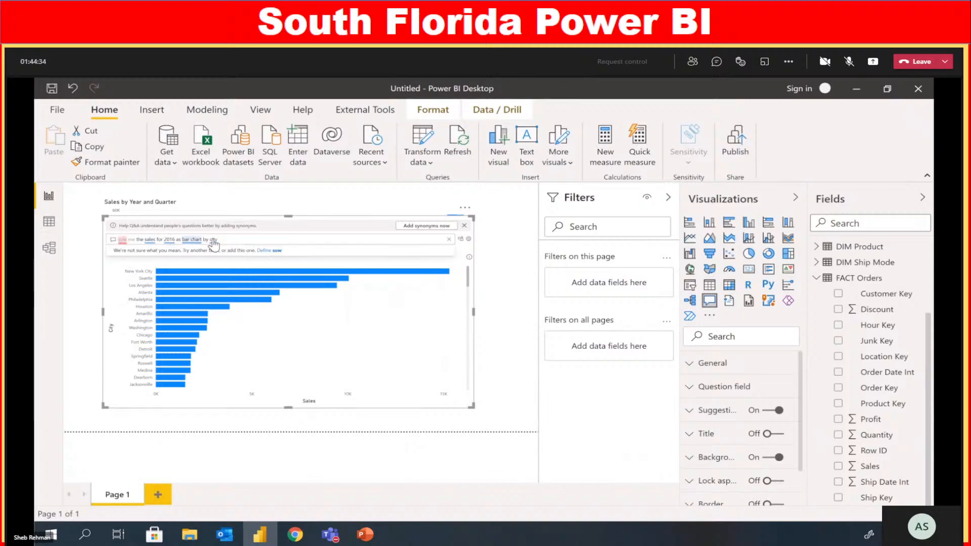
pyautogui.click(328, 386)
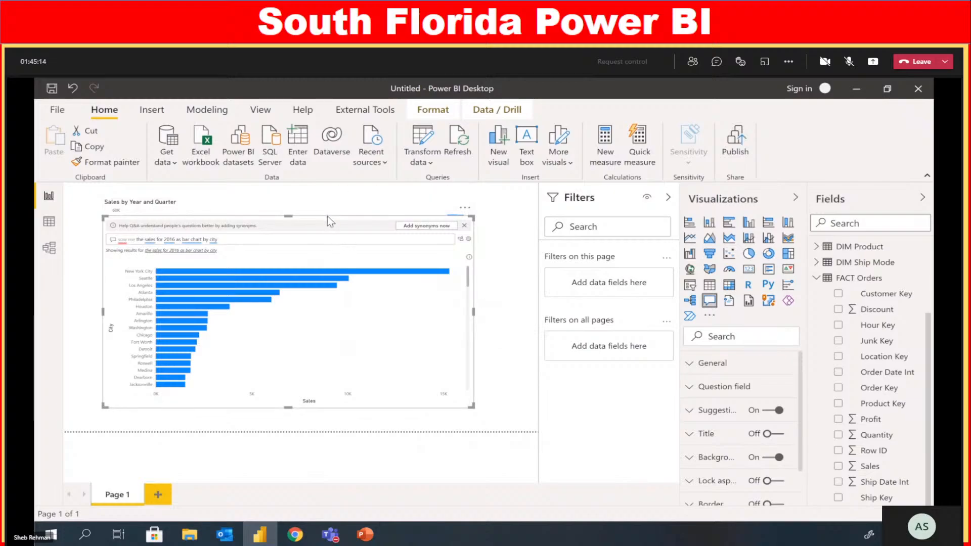
pyautogui.moveTo(327, 217); pyautogui.dragTo(302, 233)
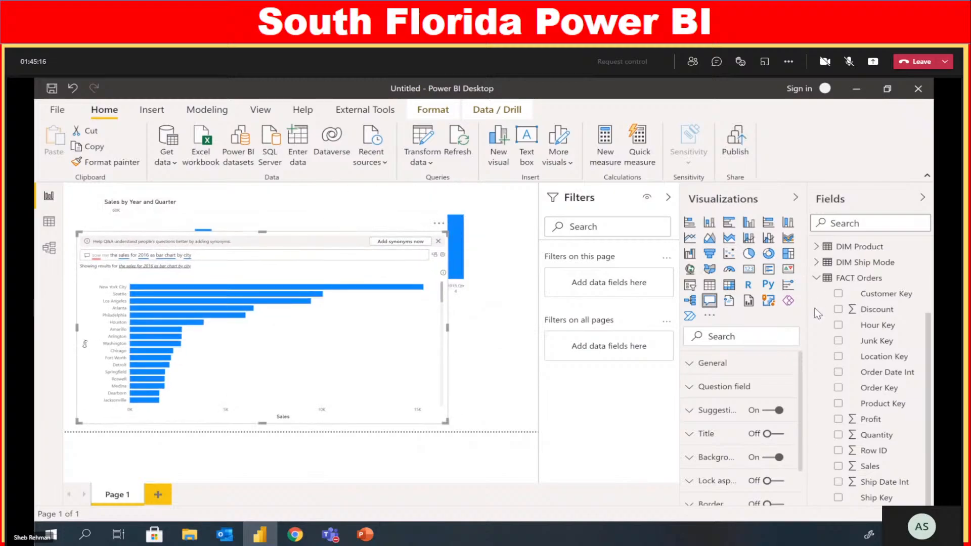
# Collapse FACT Orders, expand DIM Customer, and hide its Customer ID and Customer Key fields from the report
pyautogui.click(817, 279)
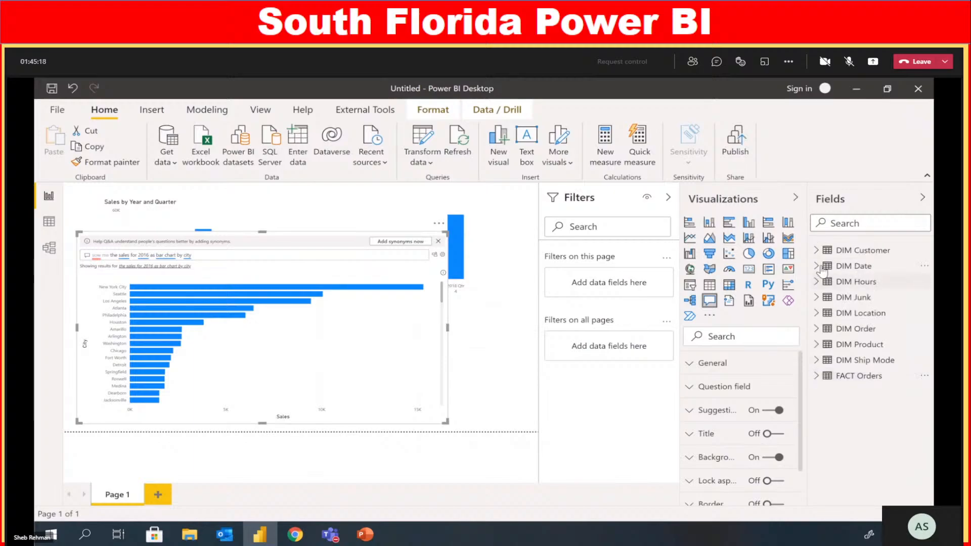
pyautogui.click(822, 267)
pyautogui.click(816, 250)
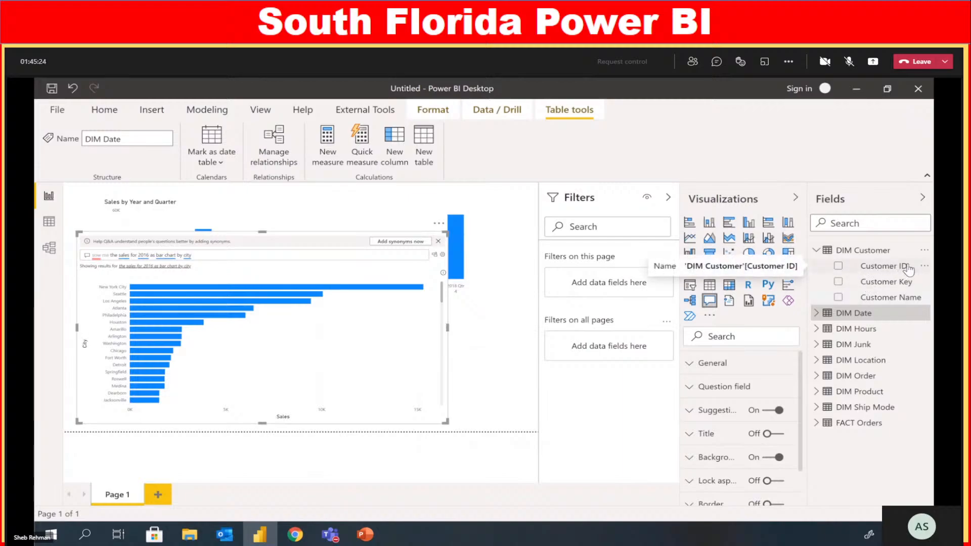
pyautogui.click(924, 266)
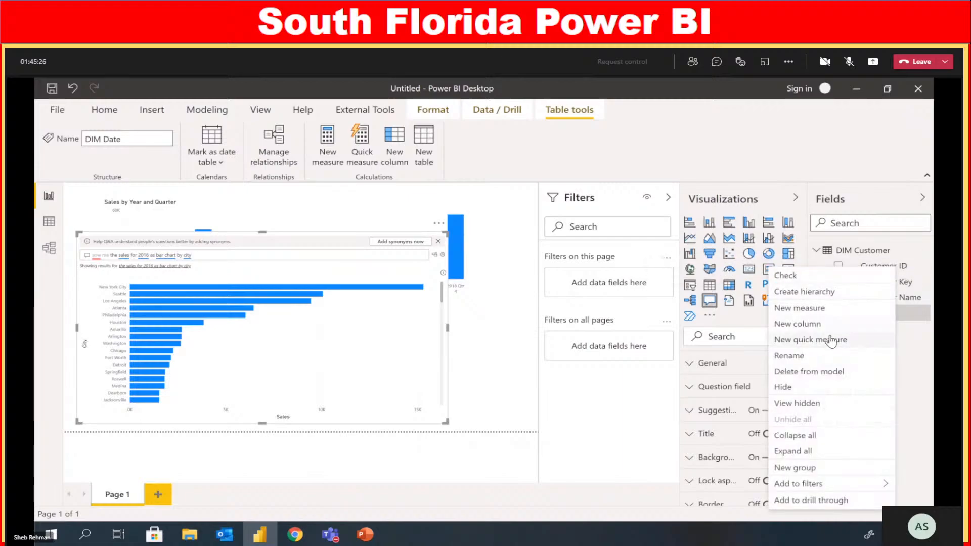
pyautogui.click(810, 386)
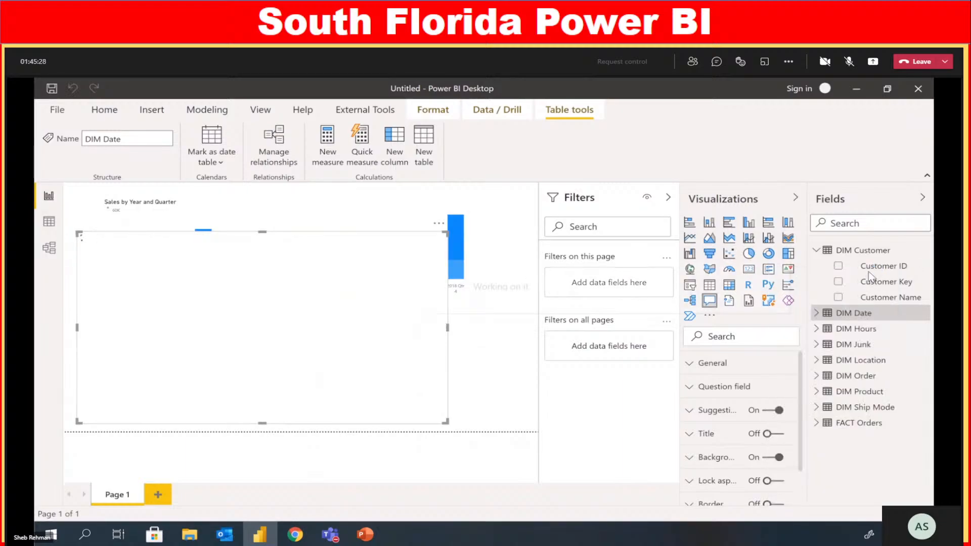
pyautogui.rightClick(879, 271)
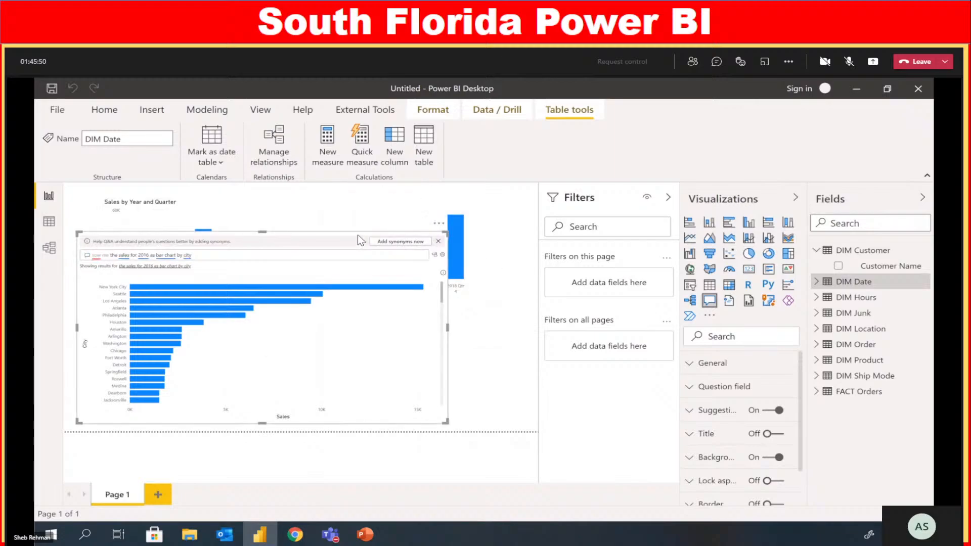
# Dismiss the synonym suggestion in the Q&A visual and delete the visual from the page
pyautogui.moveTo(357, 235); pyautogui.dragTo(362, 241)
pyautogui.click(442, 249)
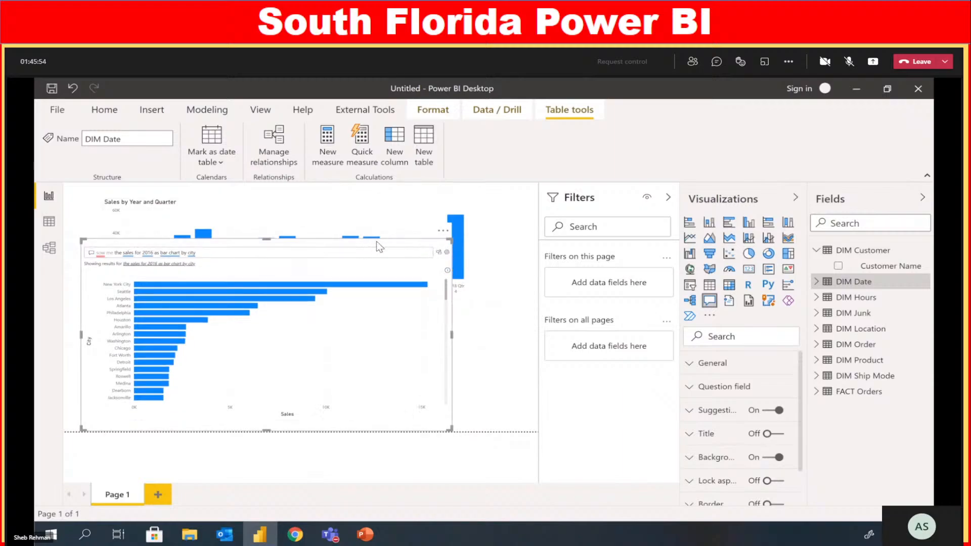
pyautogui.press('Delete')
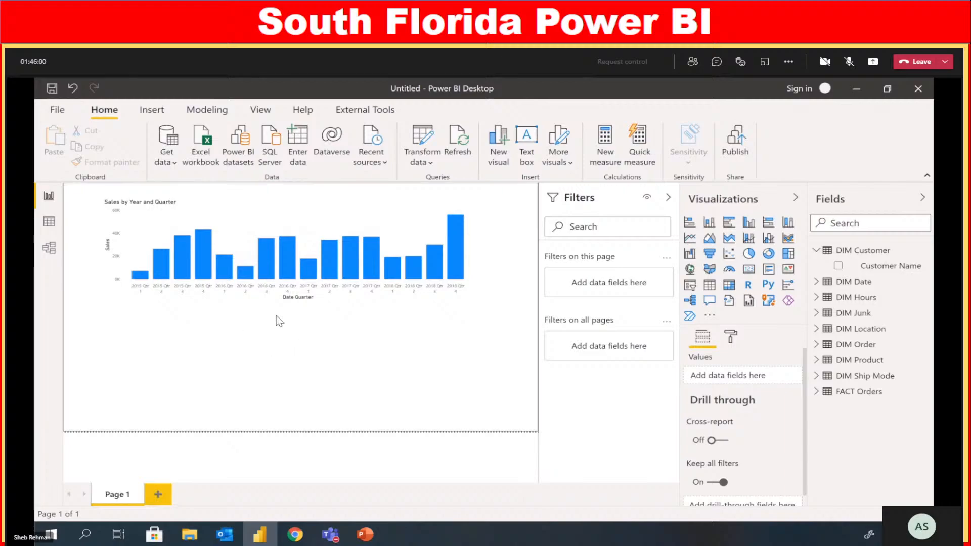
pyautogui.click(331, 221)
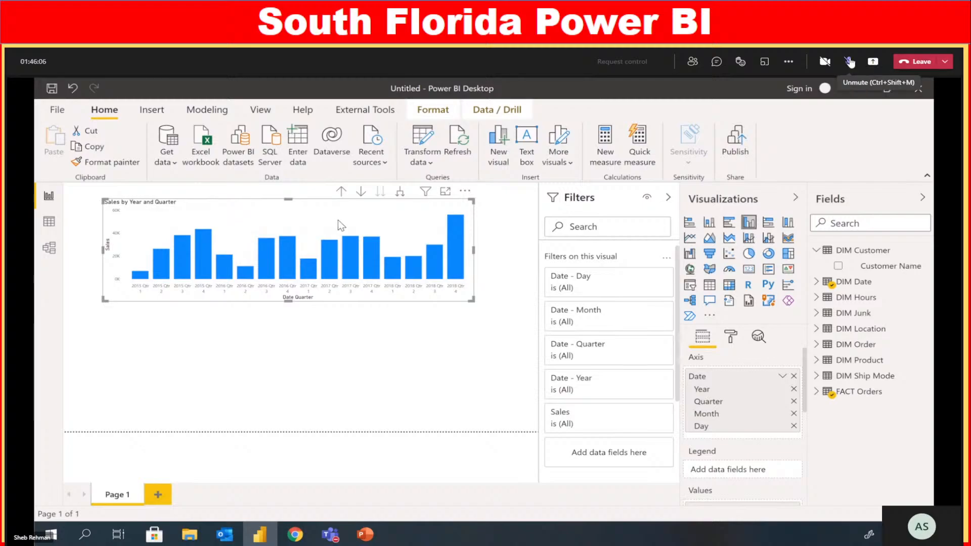
pyautogui.click(850, 62)
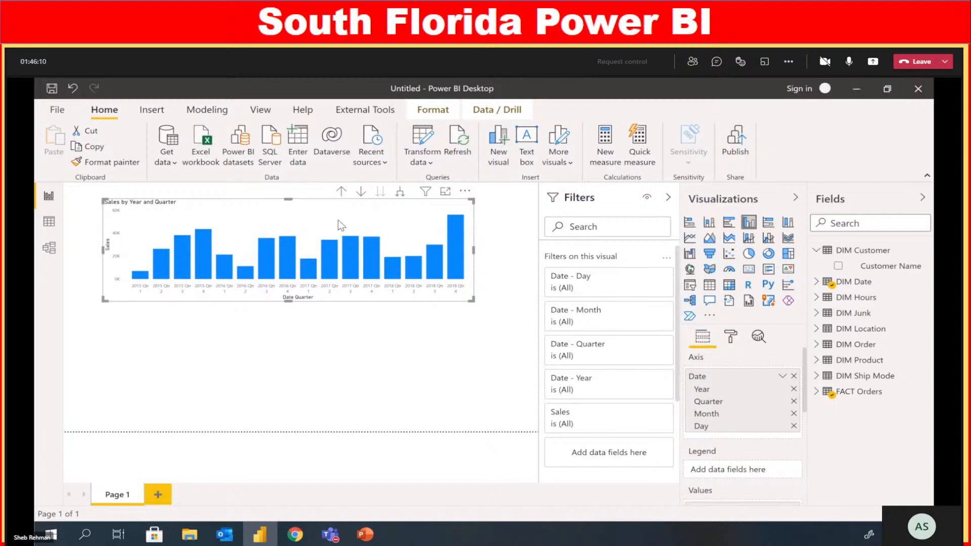
pyautogui.click(506, 279)
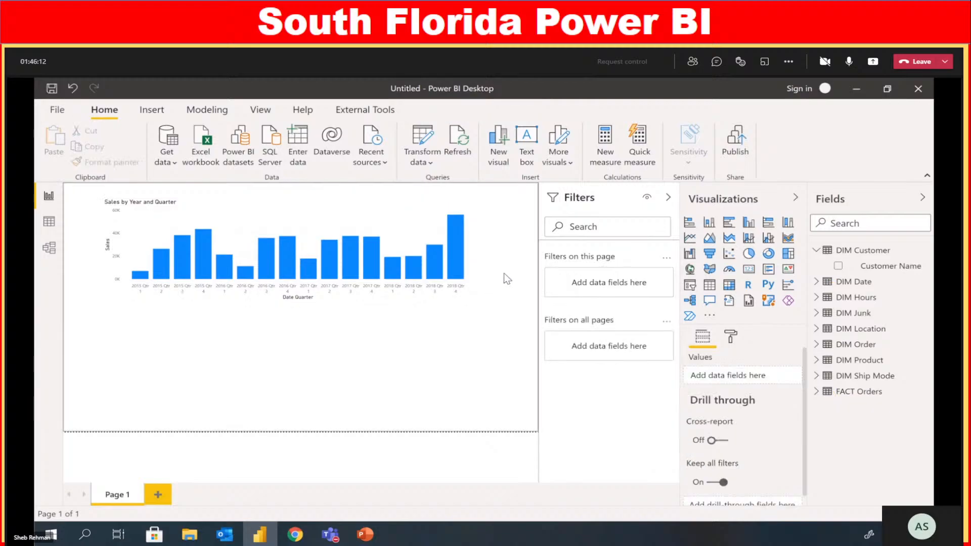
pyautogui.moveTo(403, 207)
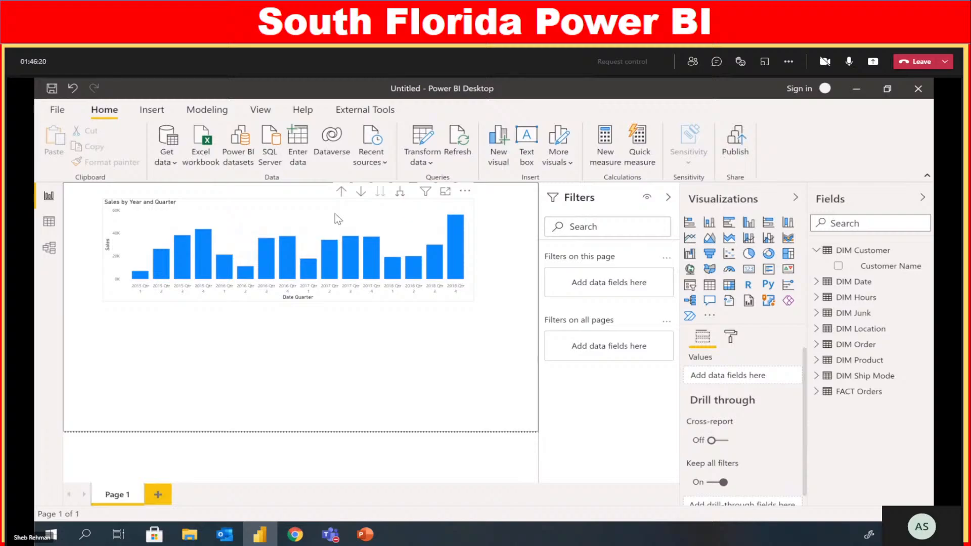
pyautogui.click(248, 208)
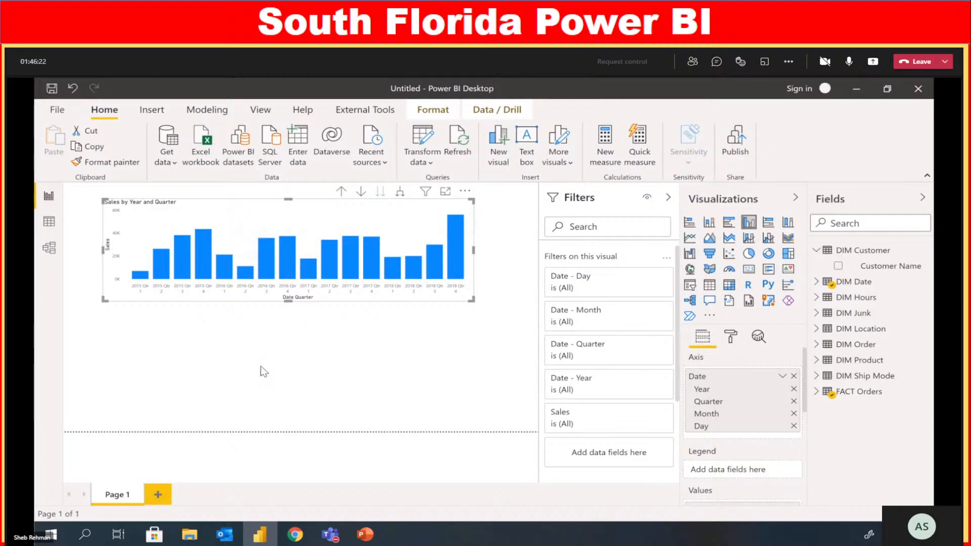
pyautogui.click(288, 322)
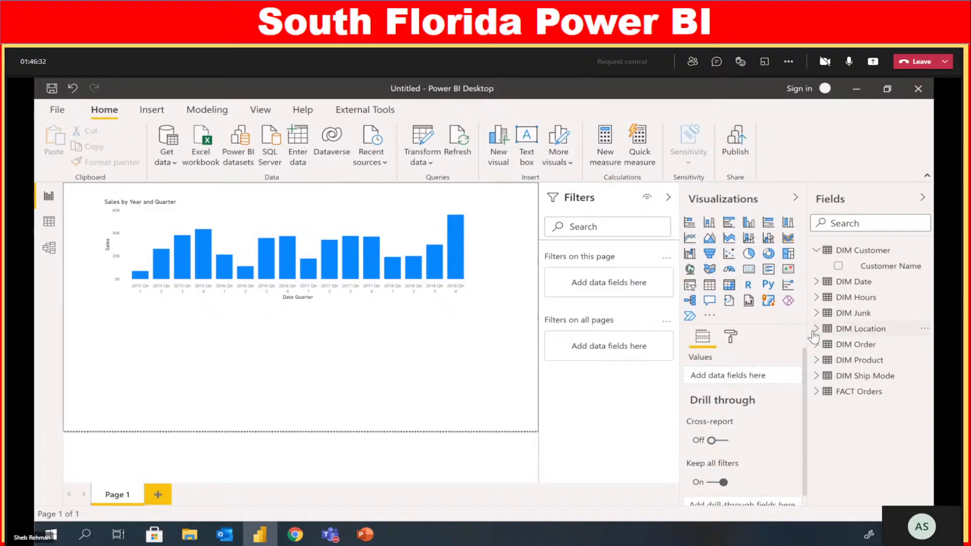
# Add a table below the sales chart with Customer Name and a distinct count of Customer Name
pyautogui.click(709, 285)
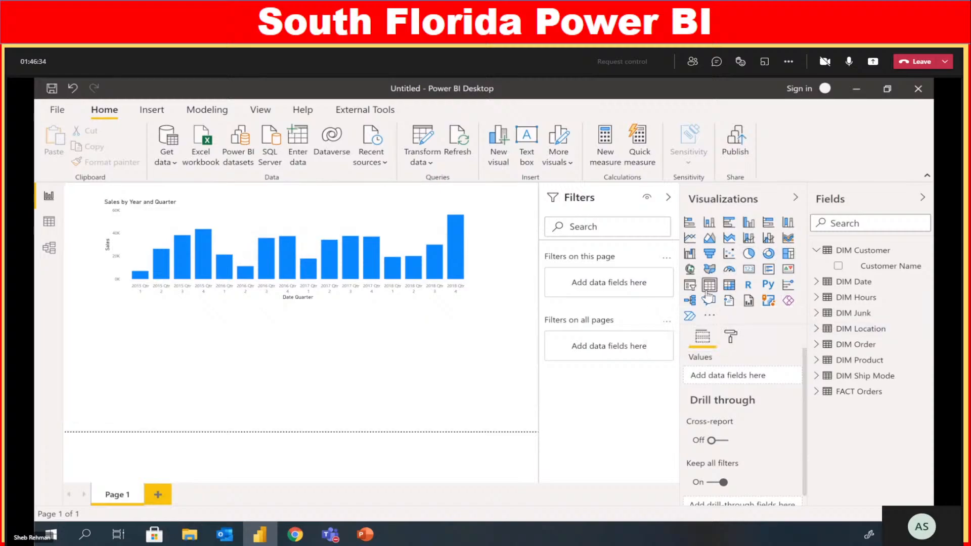
pyautogui.moveTo(475, 360); pyautogui.dragTo(232, 354)
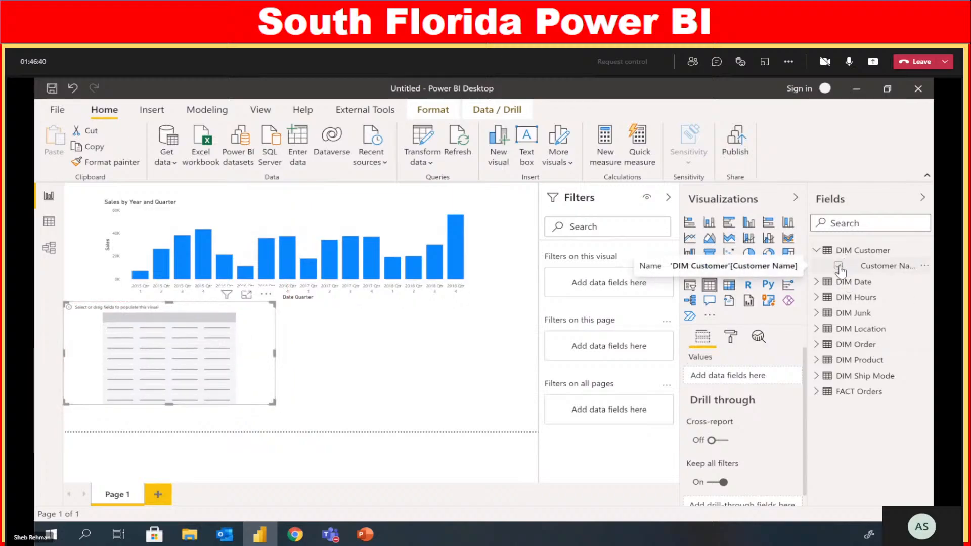
pyautogui.moveTo(859, 269); pyautogui.dragTo(729, 391)
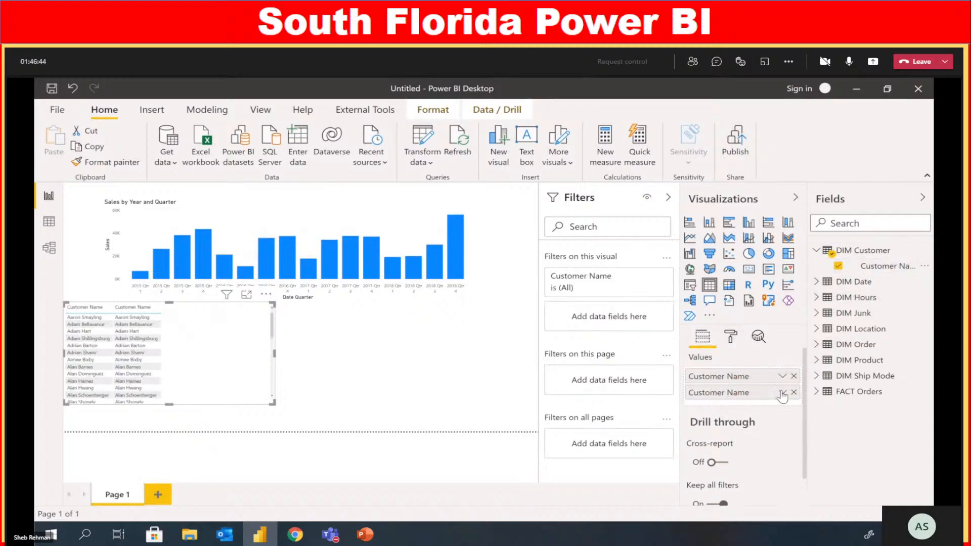
pyautogui.click(782, 392)
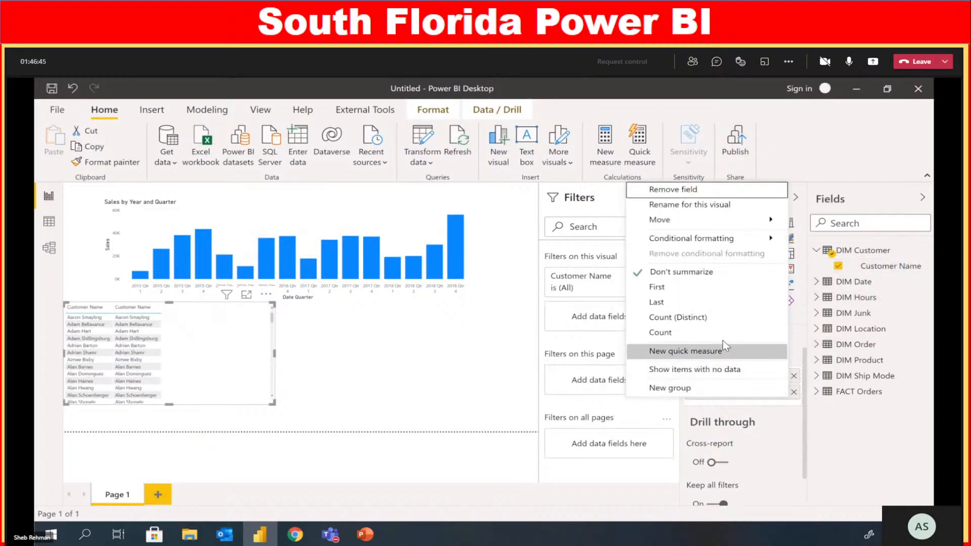
pyautogui.click(702, 318)
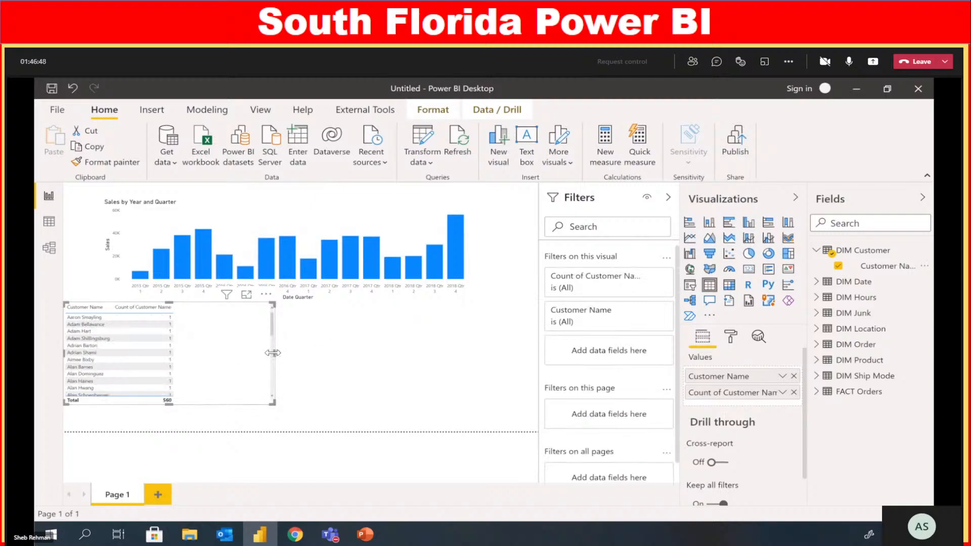
# Narrow the customer table, duplicate it, and place the copy beside the original
pyautogui.moveTo(273, 352); pyautogui.dragTo(341, 358)
pyautogui.hotkey('ctrl', 'c')
pyautogui.hotkey('ctrl', 'v')
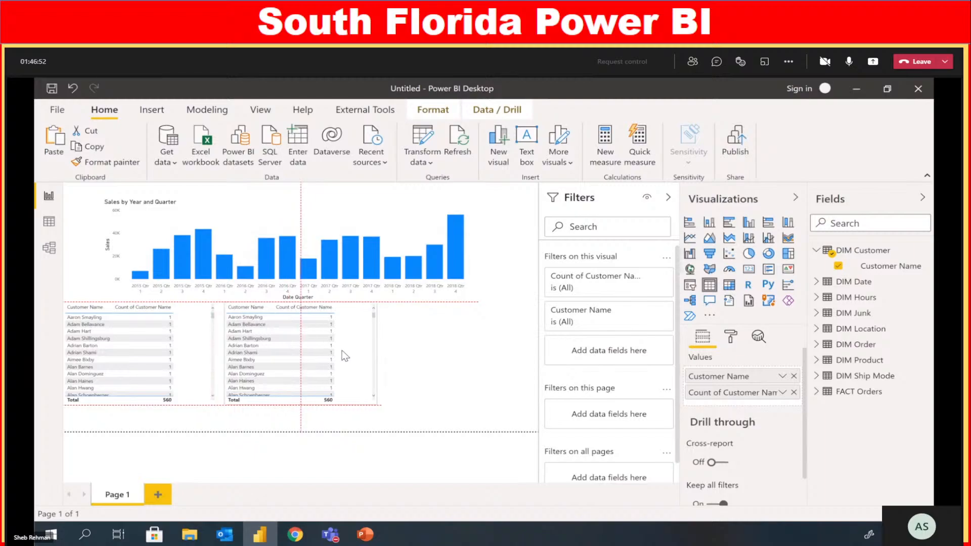
# Narrow the original customer table further so it fits closely around its two columns
pyautogui.click(216, 354)
pyautogui.click(218, 355)
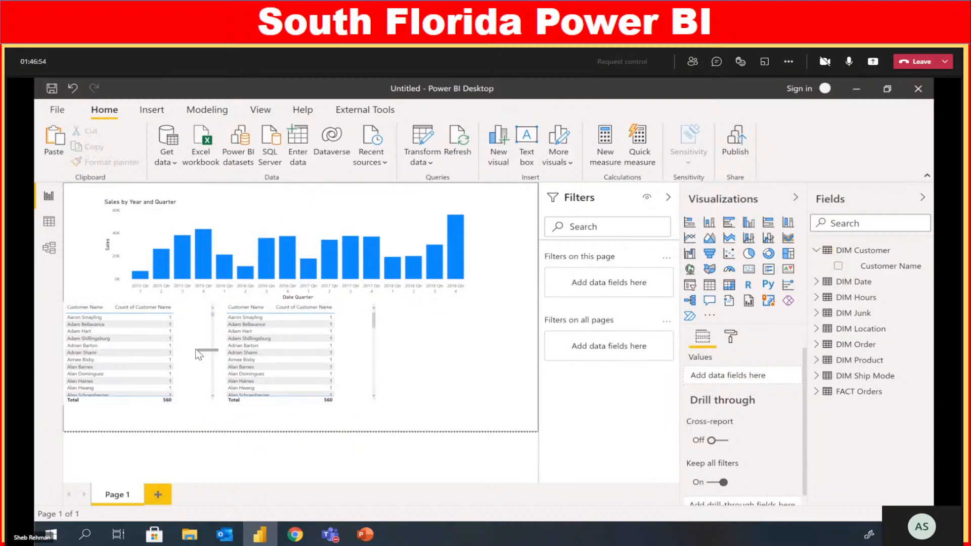
pyautogui.click(202, 354)
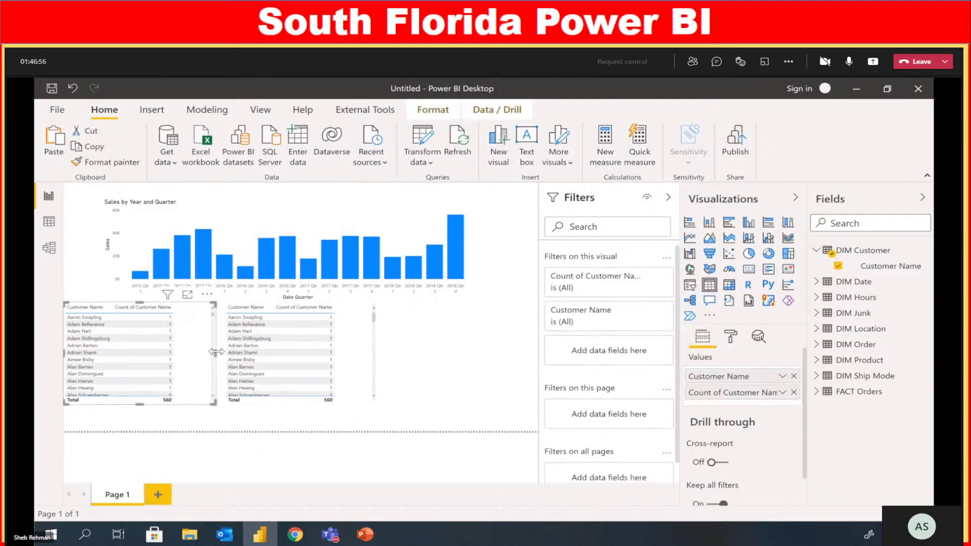
pyautogui.moveTo(217, 355); pyautogui.dragTo(191, 355)
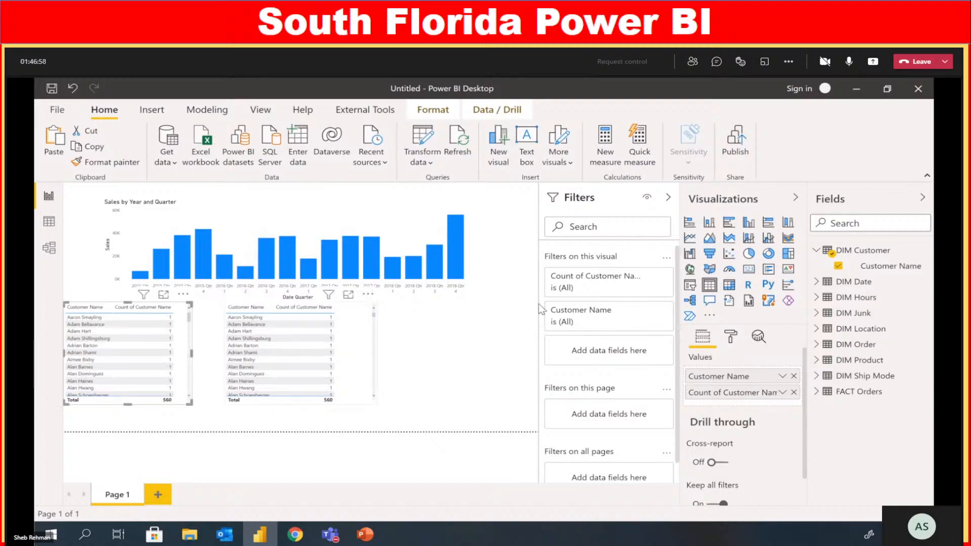
# Replace the customer fields in the duplicated table with Postal Code from DIM Location, added twice
pyautogui.click(332, 344)
pyautogui.click(816, 249)
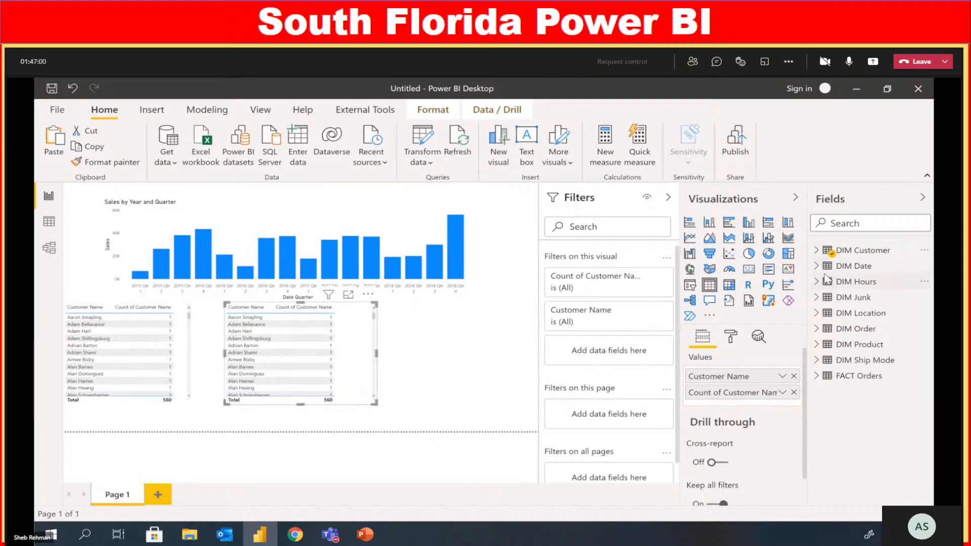
pyautogui.click(817, 314)
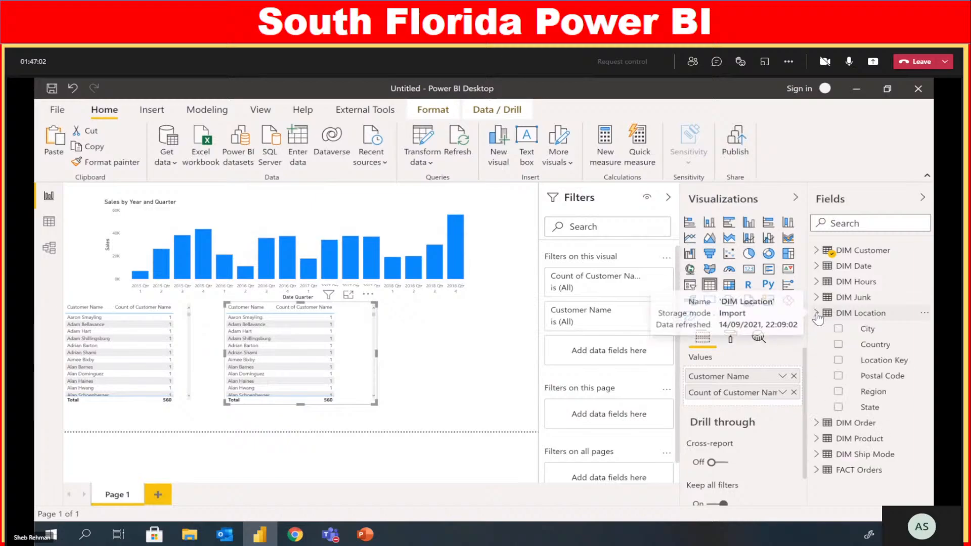
pyautogui.click(794, 376)
pyautogui.click(794, 377)
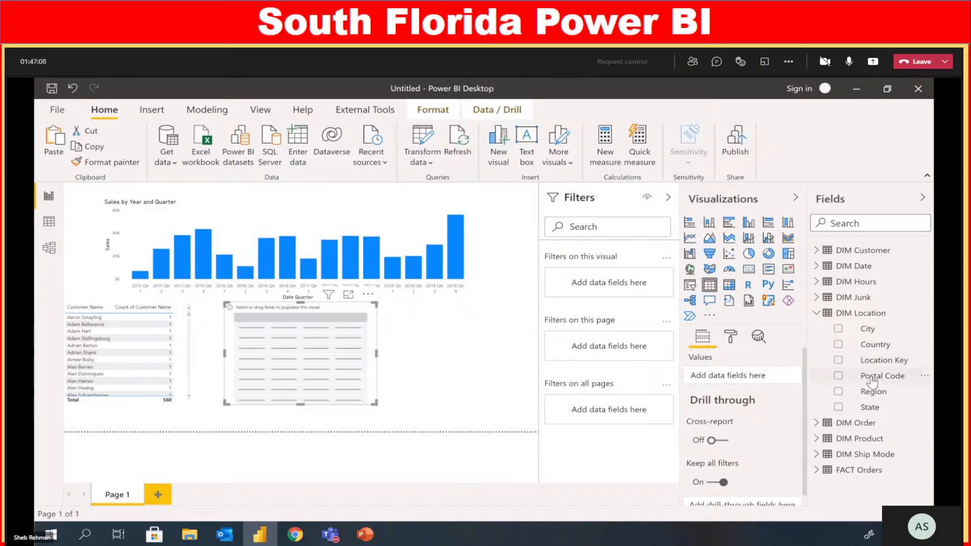
pyautogui.moveTo(872, 381); pyautogui.dragTo(743, 386)
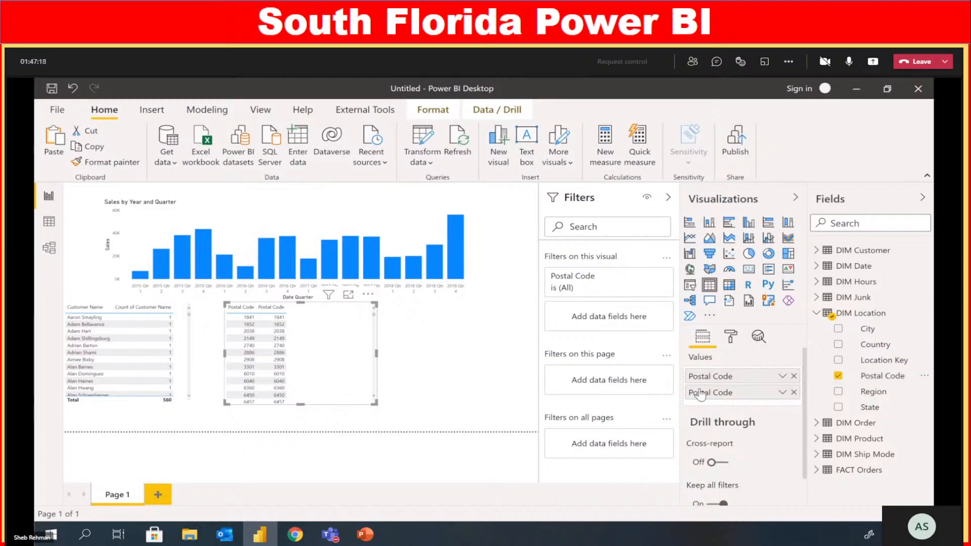
pyautogui.click(783, 393)
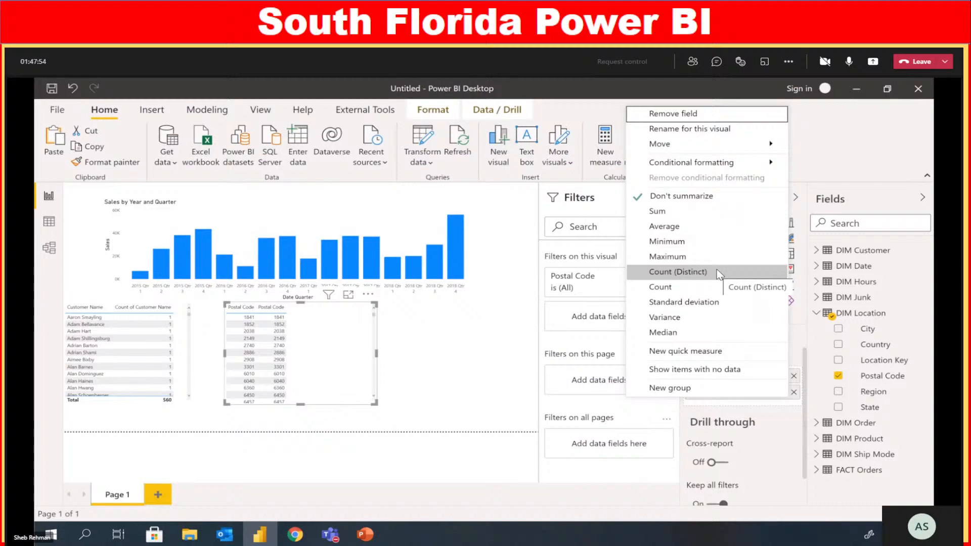
pyautogui.click(242, 164)
pyautogui.click(240, 158)
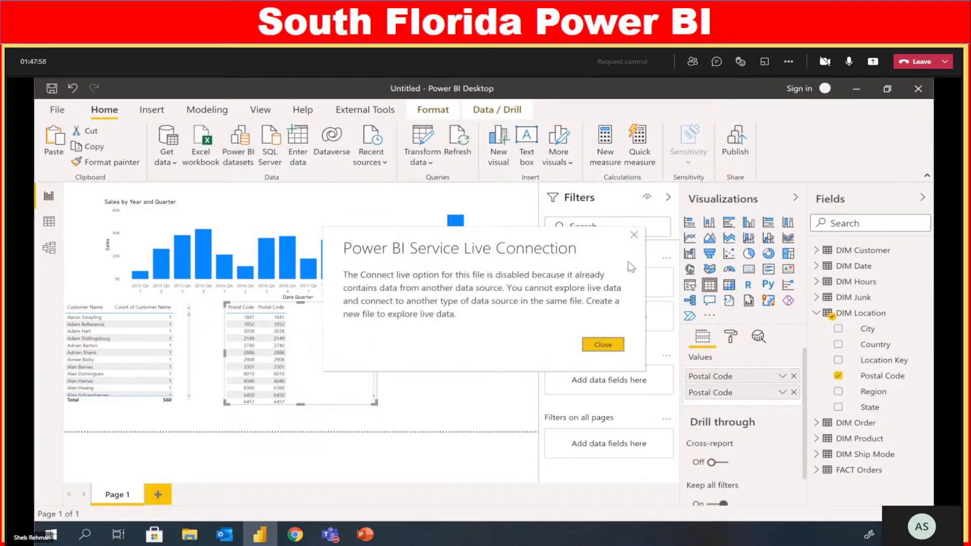
pyautogui.click(634, 235)
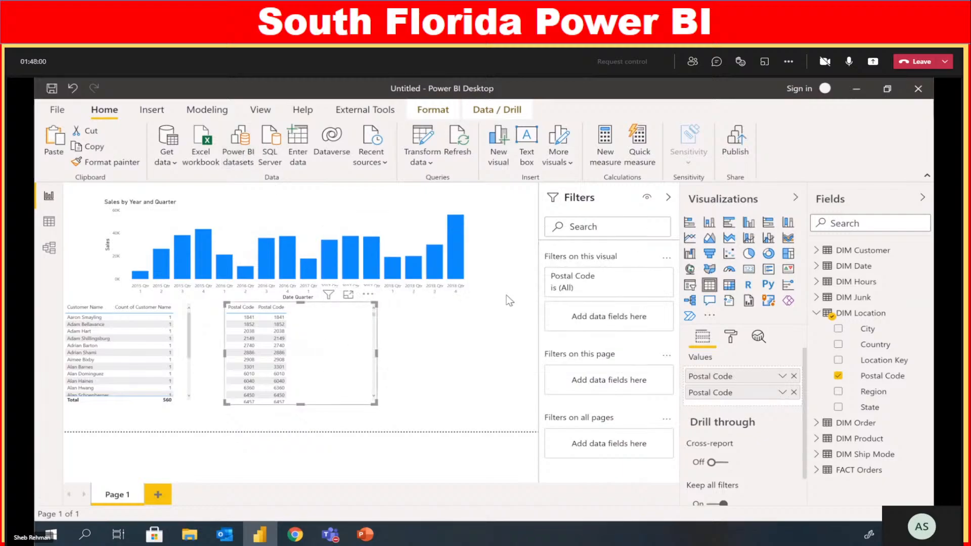
# Summarize the second Postal Code column as Count (Distinct), then duplicate the table and place the copy to its right
pyautogui.click(783, 393)
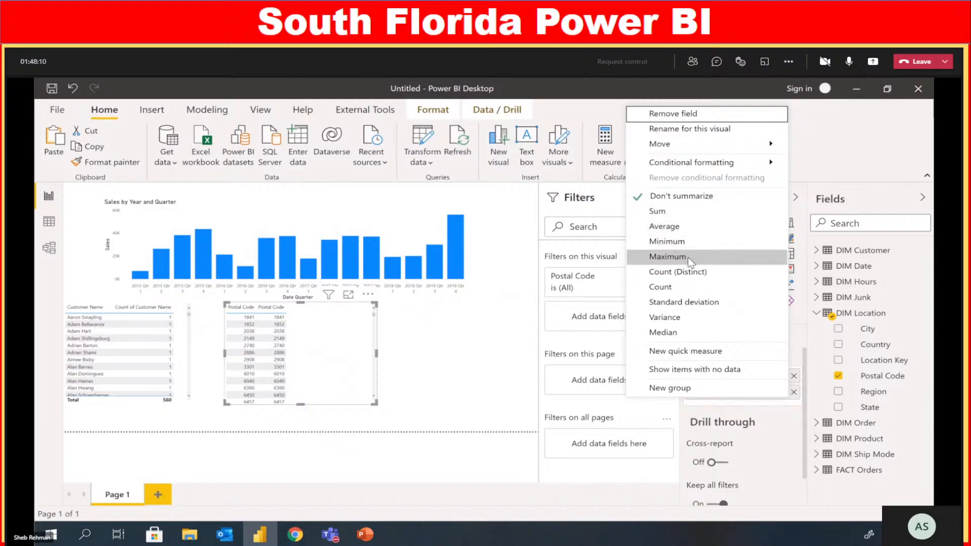
pyautogui.click(689, 271)
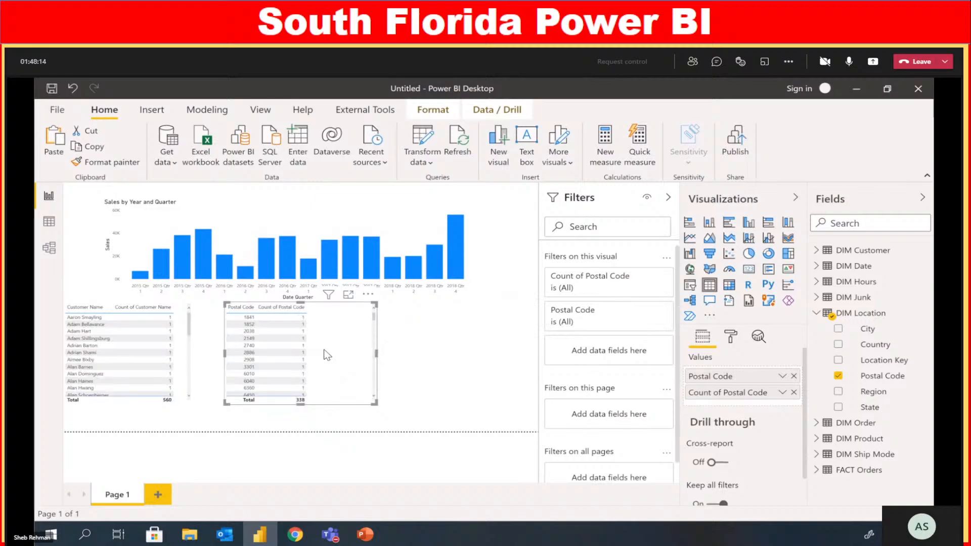
pyautogui.hotkey('ctrl', 'c')
pyautogui.hotkey('ctrl', 'v')
pyautogui.moveTo(338, 349); pyautogui.dragTo(499, 347)
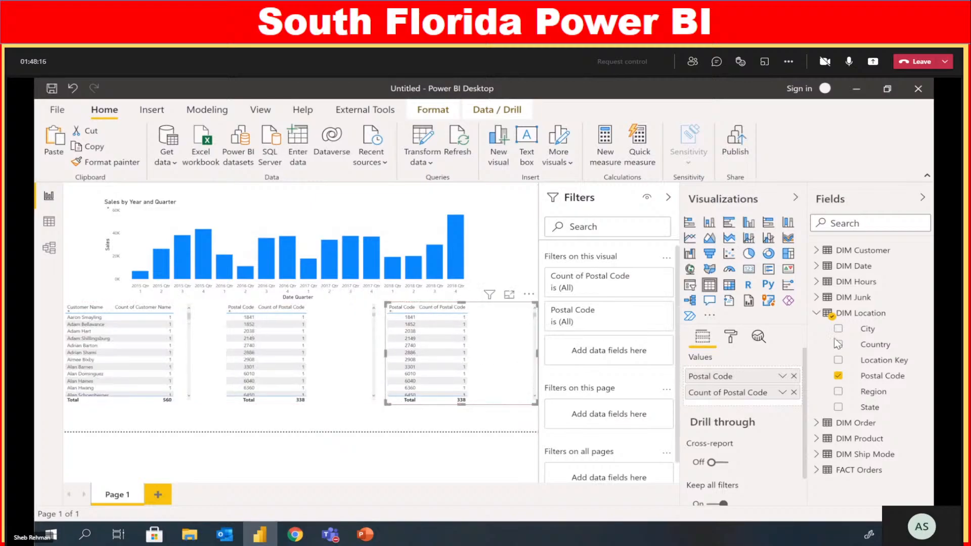
# Replace both postal code fields in the third table with Sub-Category from DIM Product
pyautogui.click(816, 313)
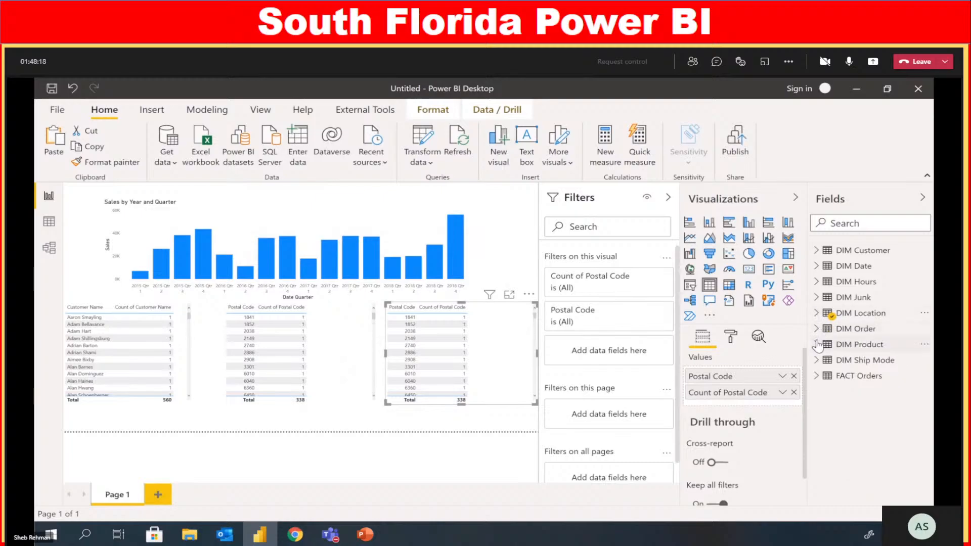
pyautogui.click(816, 345)
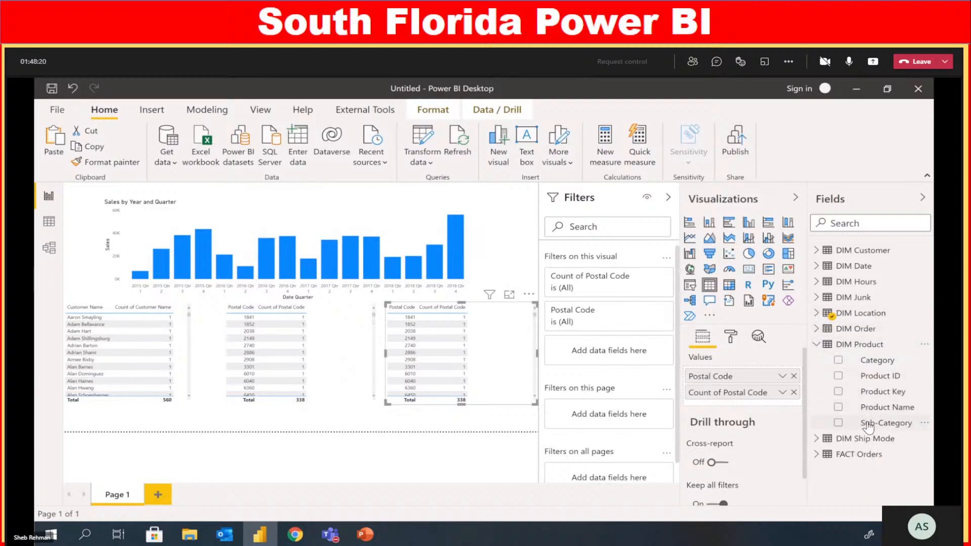
pyautogui.moveTo(869, 427); pyautogui.dragTo(750, 374)
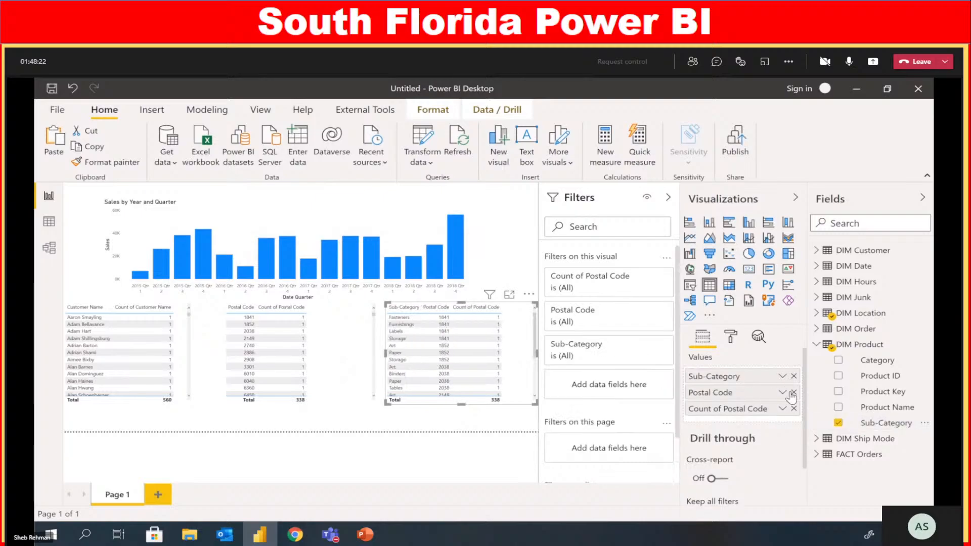
pyautogui.click(793, 393)
pyautogui.click(793, 393)
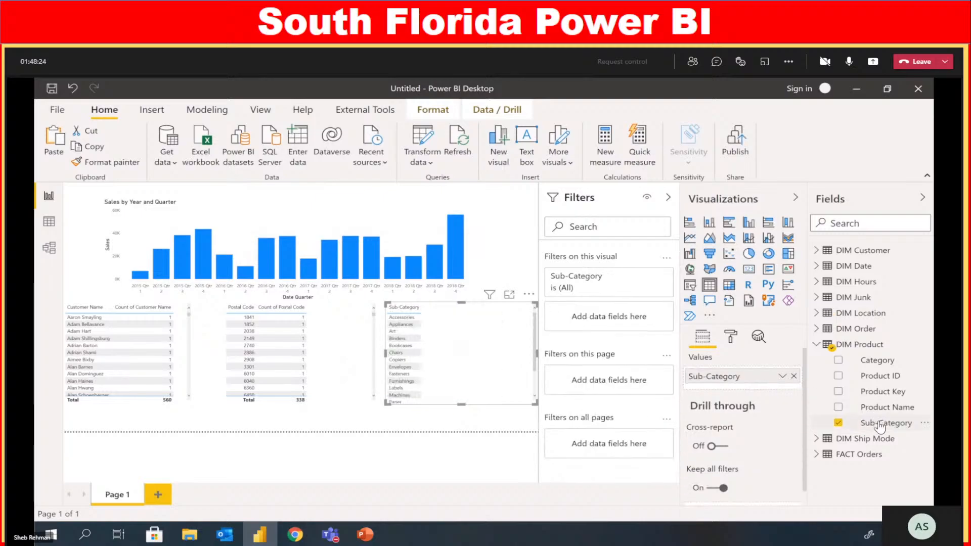
# Add Sub-Category to the third table a second time and summarize it as Count (Distinct)
pyautogui.moveTo(880, 426); pyautogui.dragTo(728, 393)
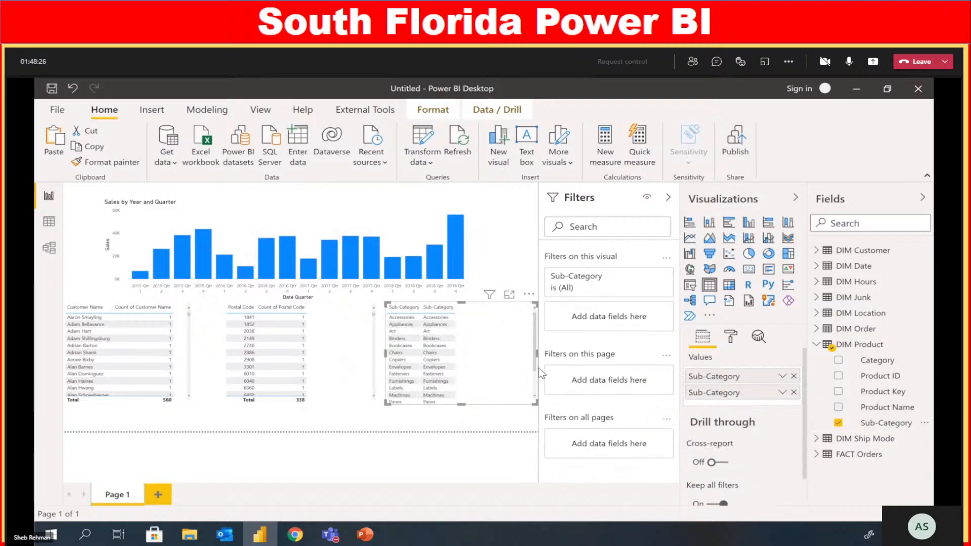
pyautogui.click(782, 392)
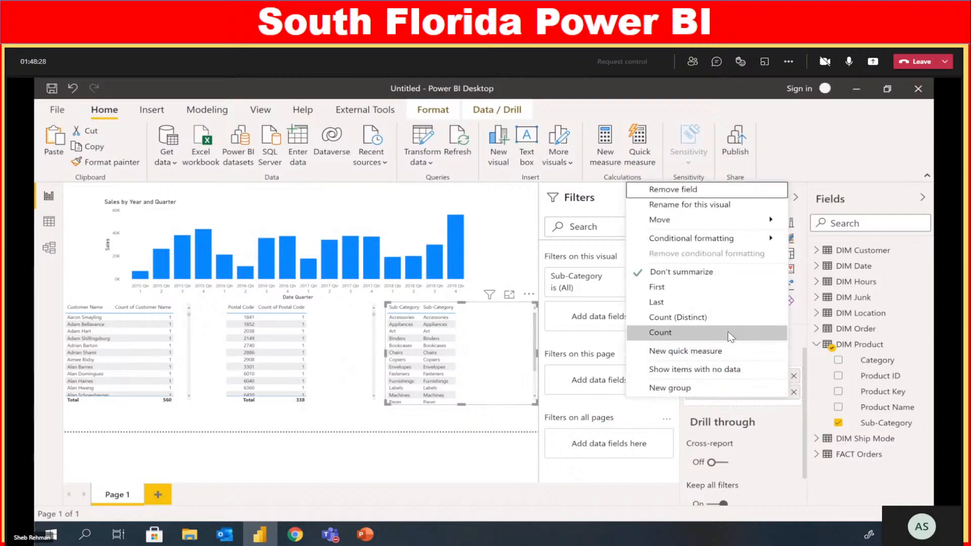
pyautogui.click(706, 318)
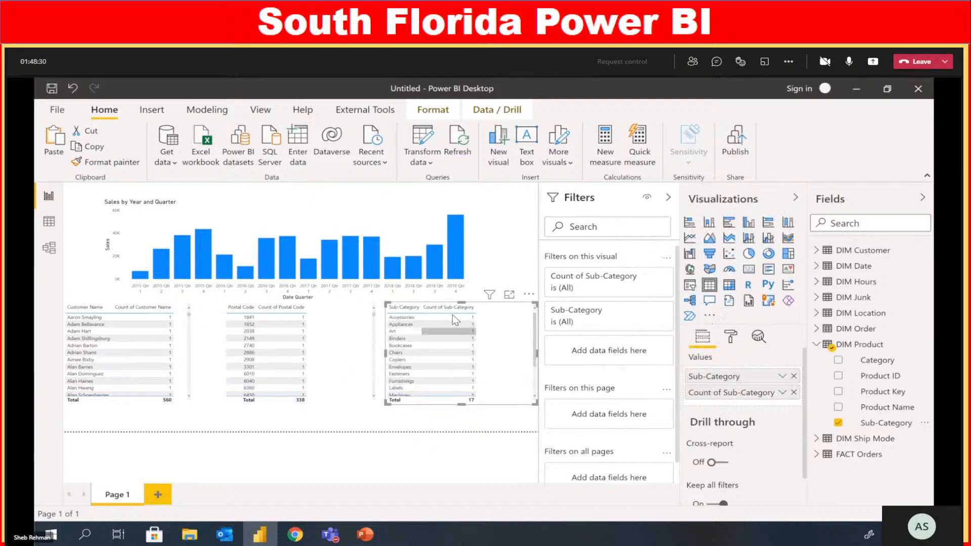
# Move the sales chart into the page's upper-left corner and add a narrowed Row ID card from FACT Orders beside it
pyautogui.moveTo(391, 211); pyautogui.dragTo(327, 195)
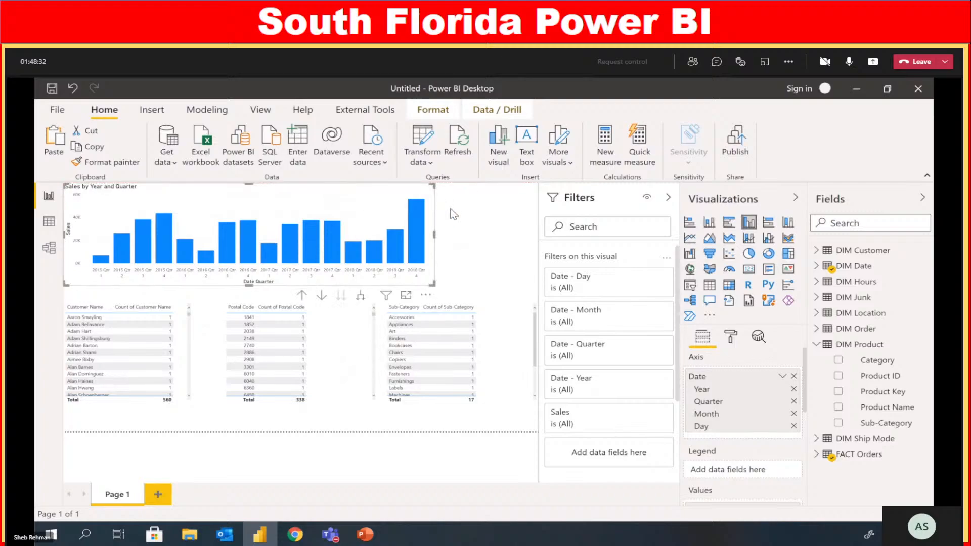
pyautogui.press('Escape')
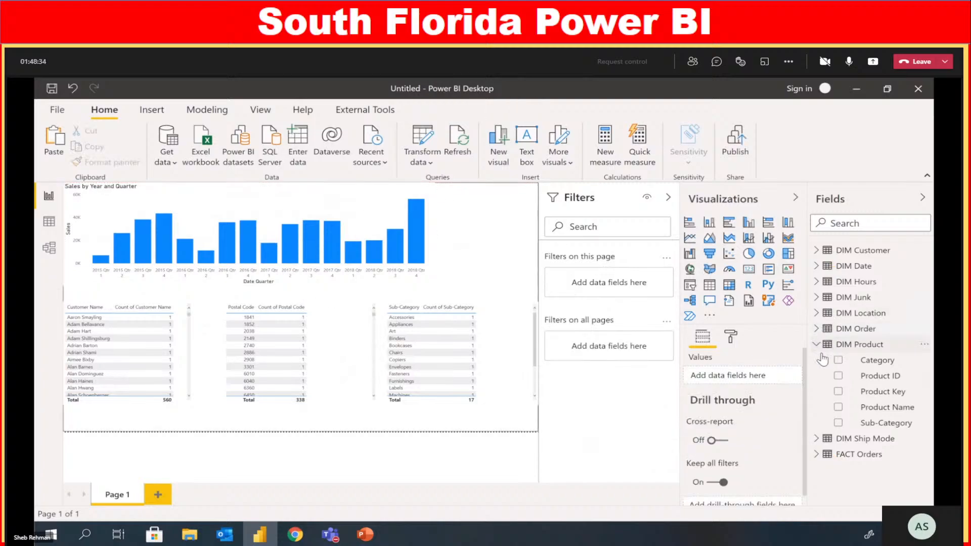
pyautogui.click(817, 455)
pyautogui.scroll(-5, 873, 354)
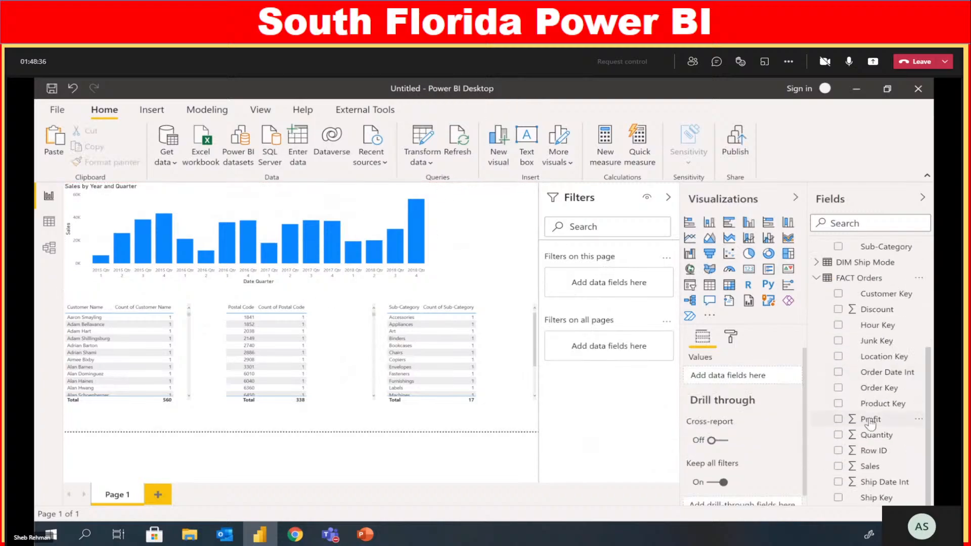
pyautogui.moveTo(874, 450); pyautogui.dragTo(484, 221)
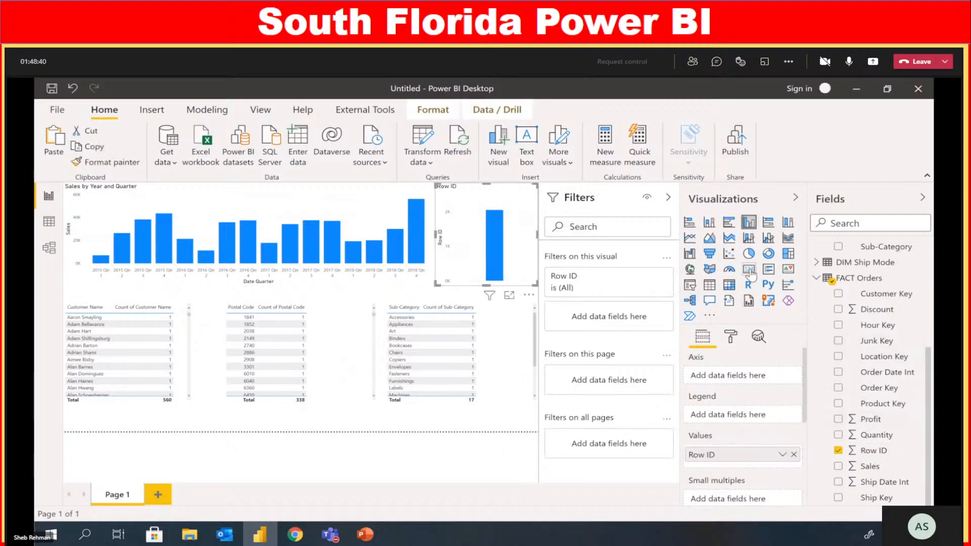
pyautogui.moveTo(435, 284); pyautogui.dragTo(447, 284)
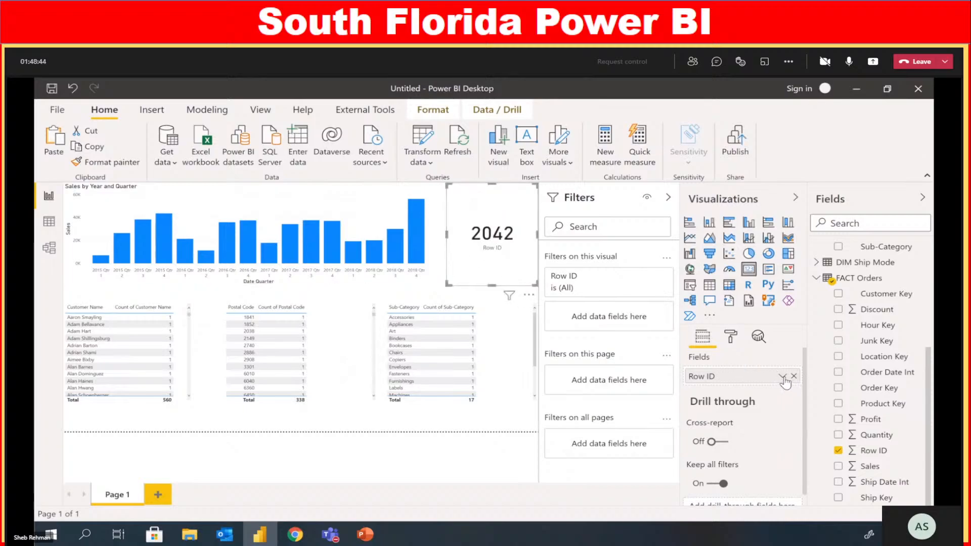
pyautogui.click(508, 350)
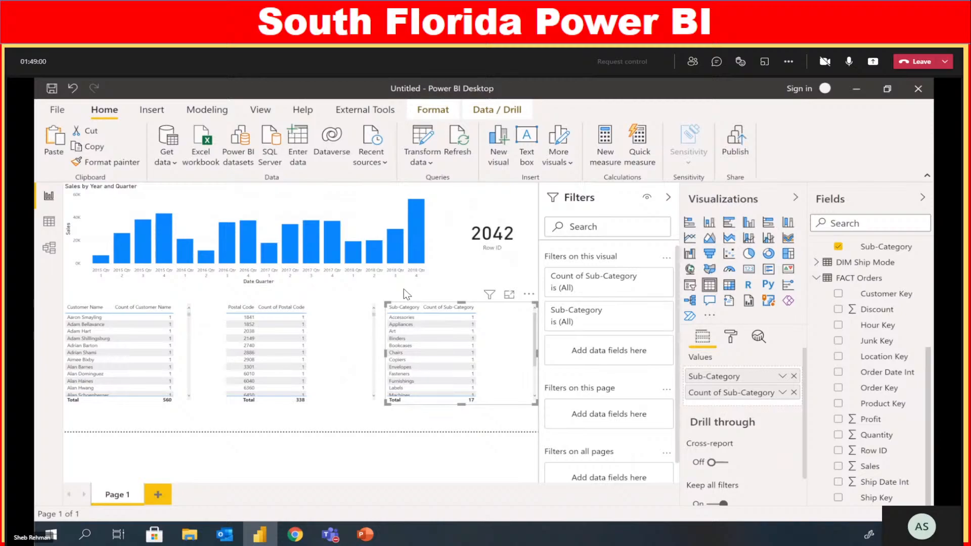
pyautogui.click(484, 244)
pyautogui.moveTo(491, 284); pyautogui.dragTo(491, 285)
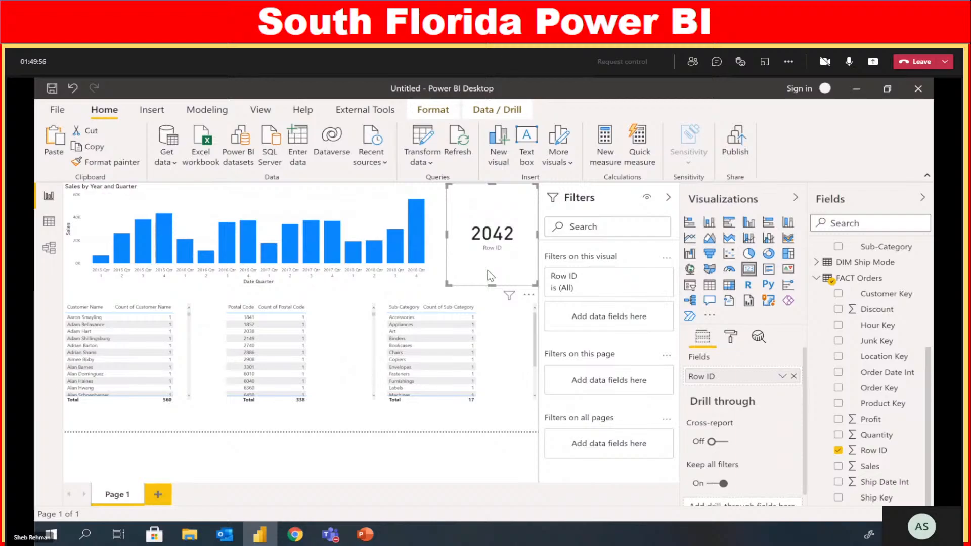
pyautogui.click(503, 336)
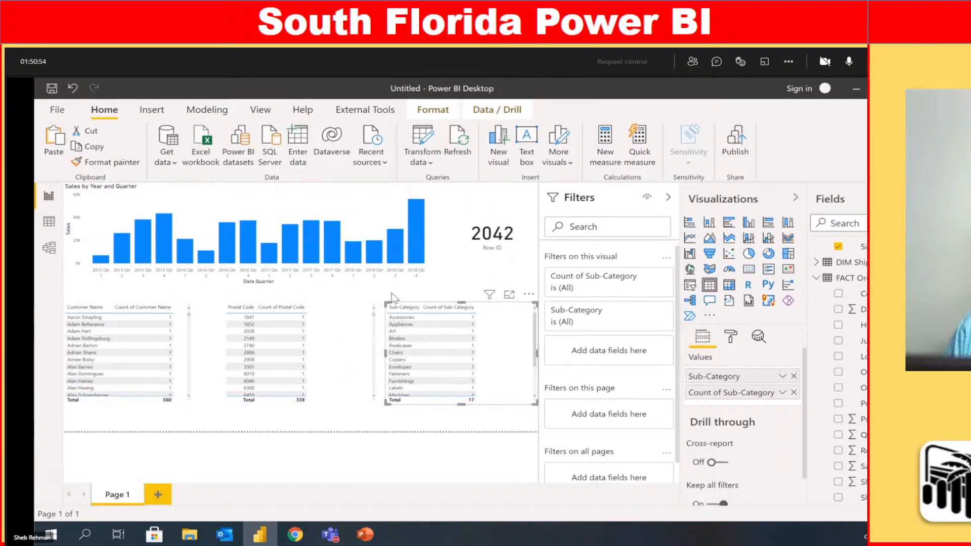
pyautogui.click(338, 426)
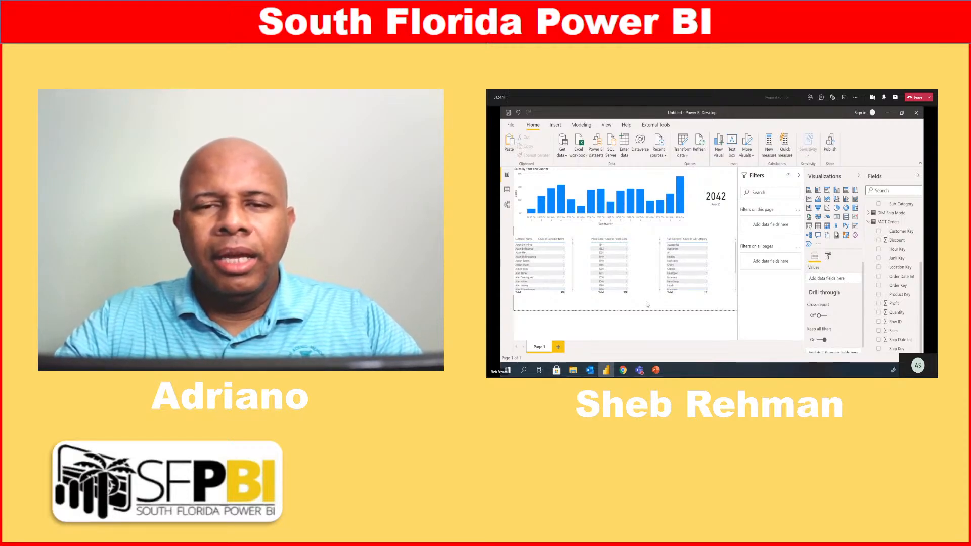
pyautogui.click(640, 265)
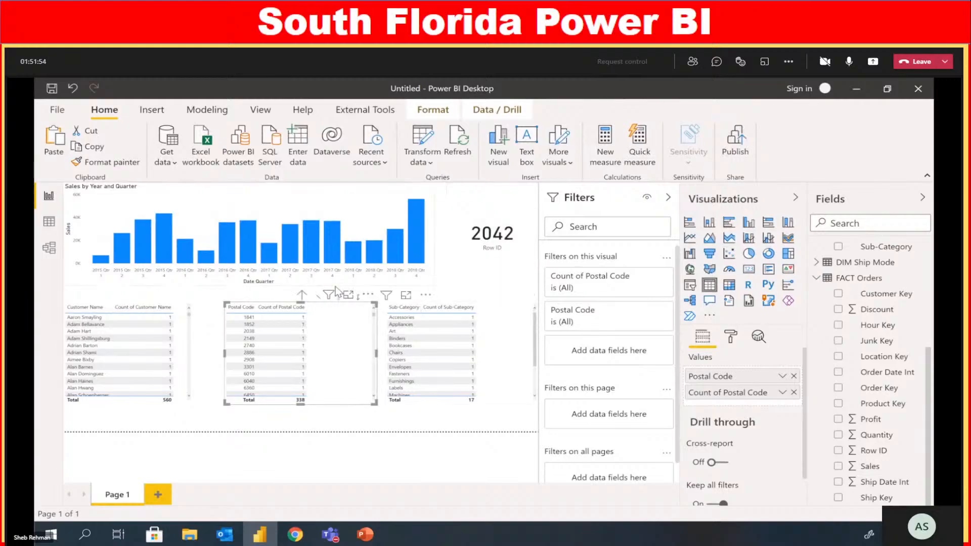
pyautogui.click(453, 279)
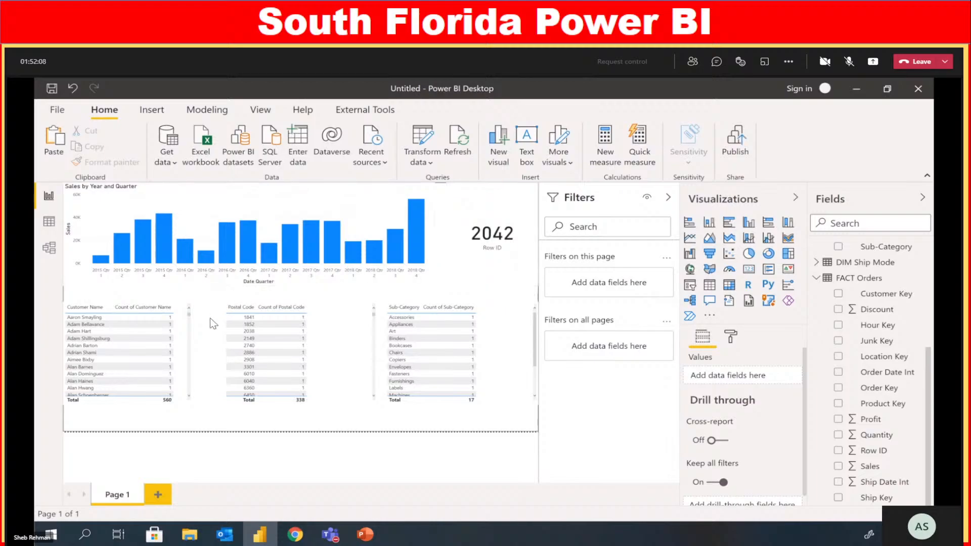
# Shift the customer table slightly to the right and keep the Sub-Category table aligned with the other tables
pyautogui.click(190, 346)
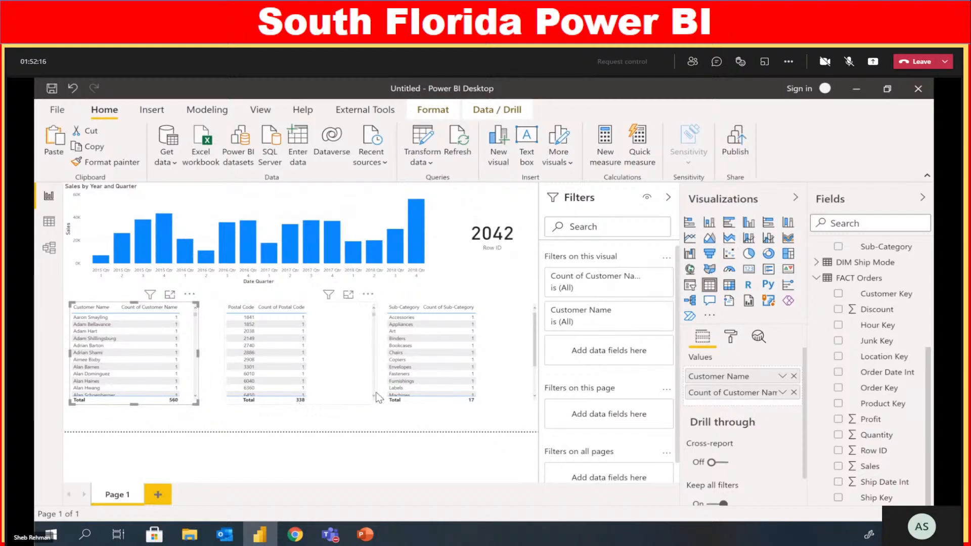
pyautogui.click(499, 384)
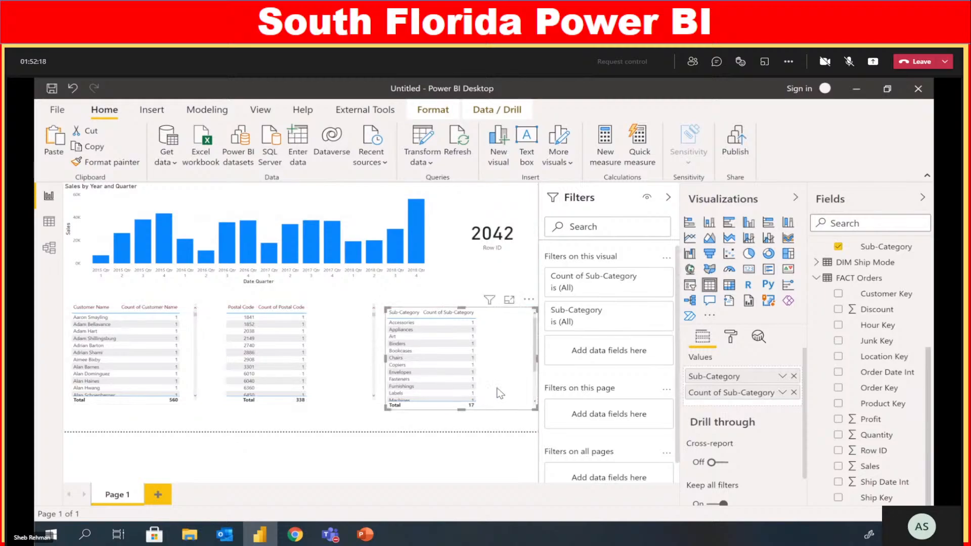
pyautogui.moveTo(500, 384); pyautogui.dragTo(502, 372)
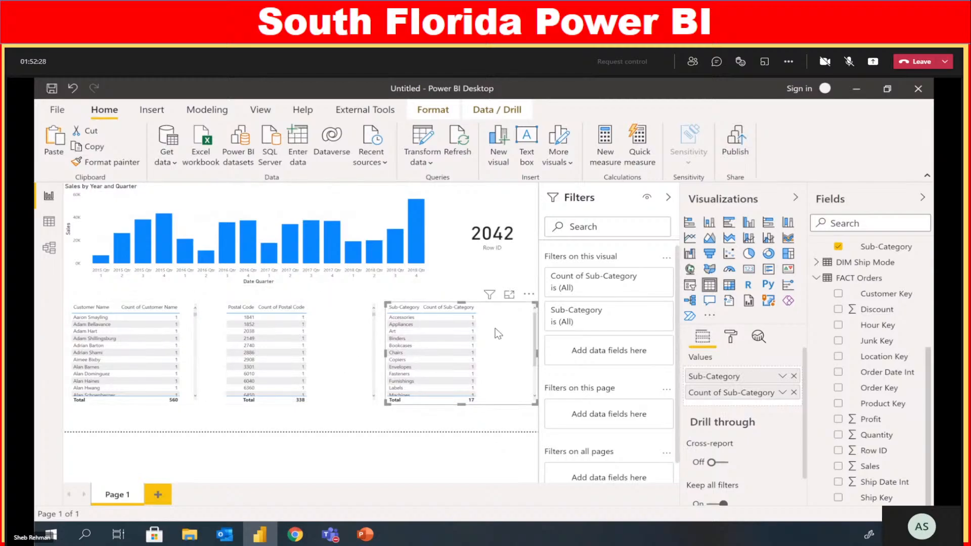
# Change the report's data source to ShebsSuperstore V Final.xlsx in the Downloads SFPBI folder
pyautogui.click(375, 166)
pyautogui.click(415, 167)
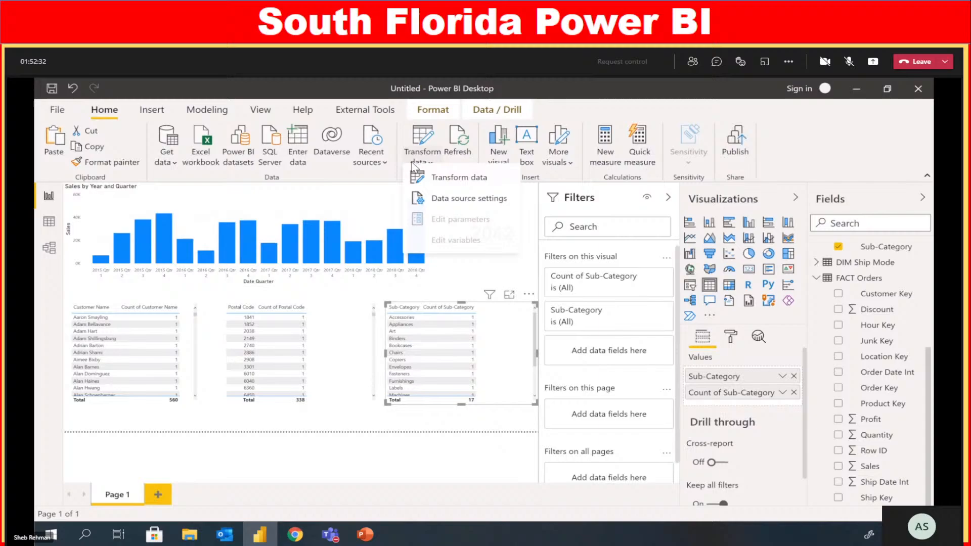
pyautogui.click(458, 208)
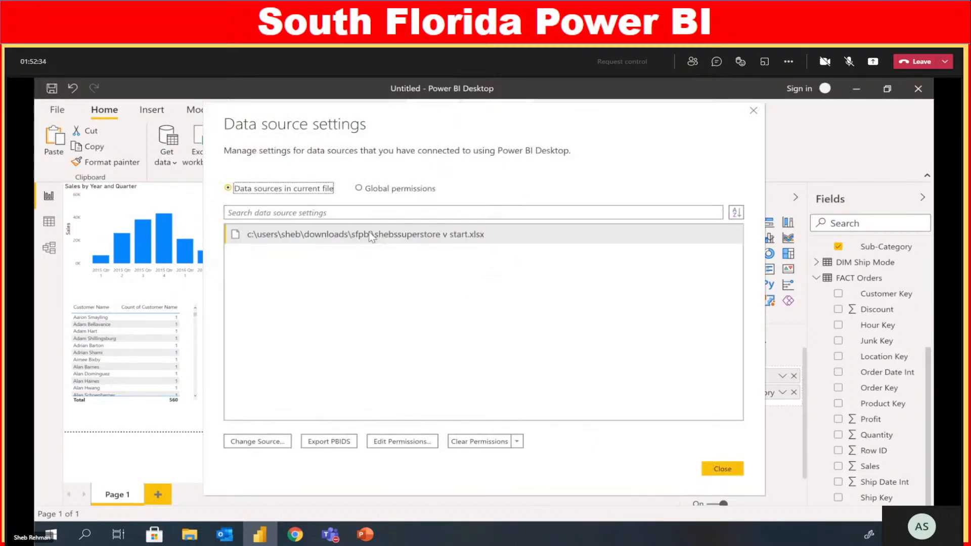
pyautogui.click(245, 445)
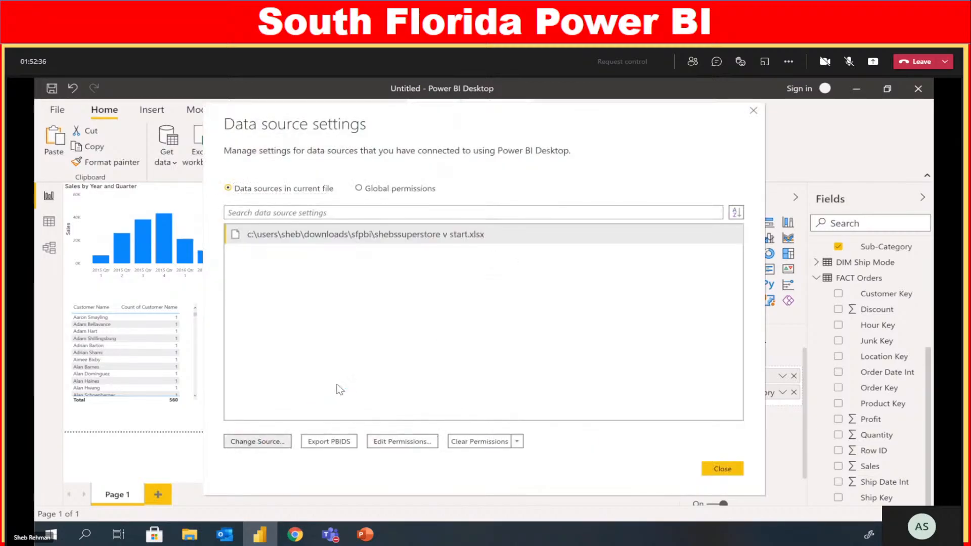
pyautogui.click(564, 291)
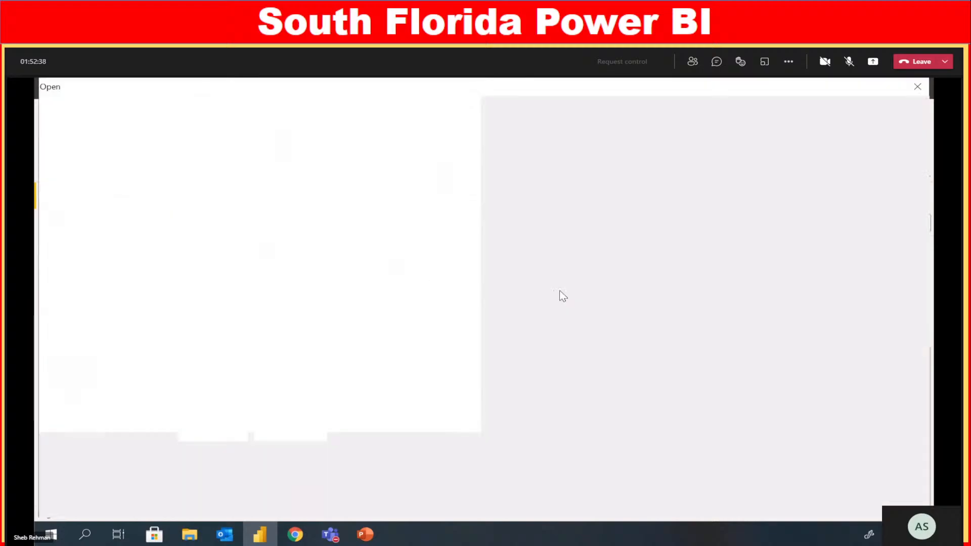
pyautogui.click(227, 187)
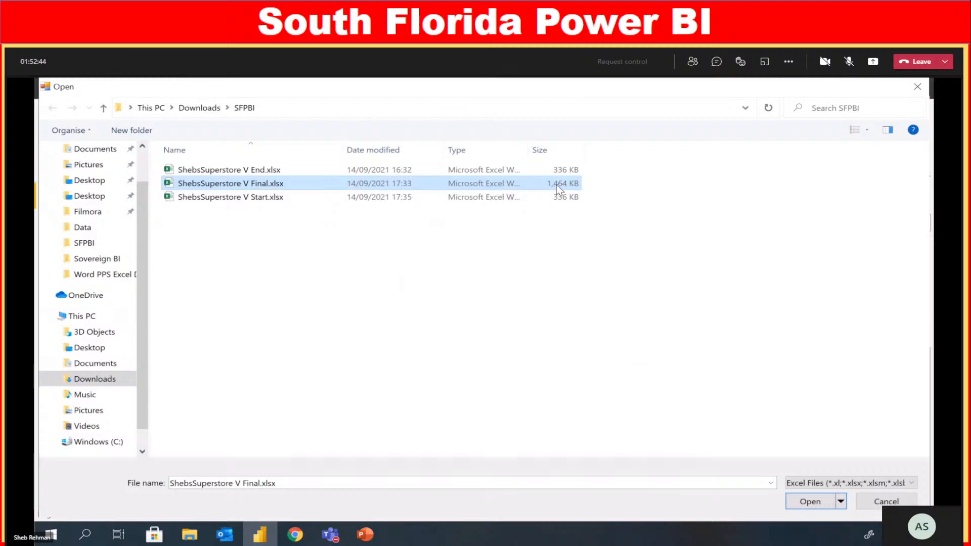
pyautogui.click(810, 501)
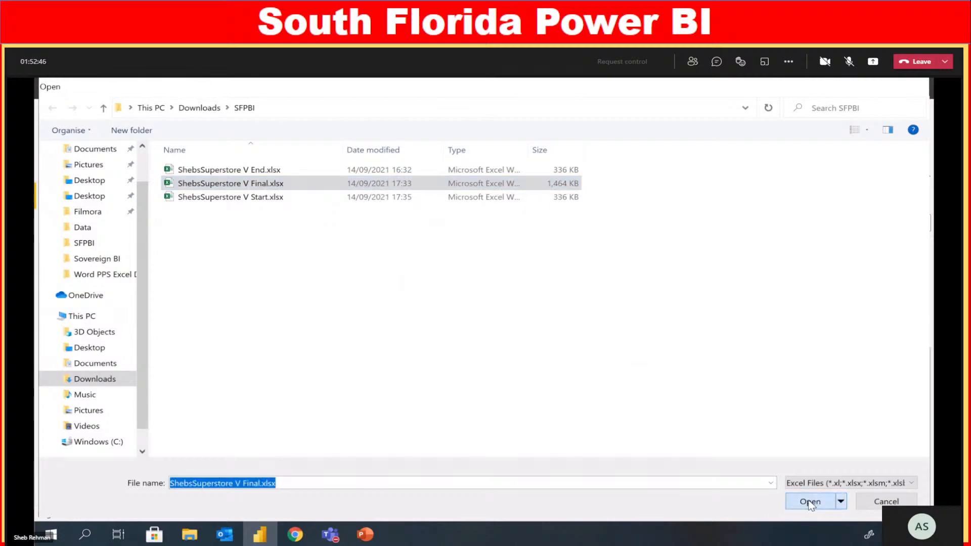
pyautogui.click(633, 357)
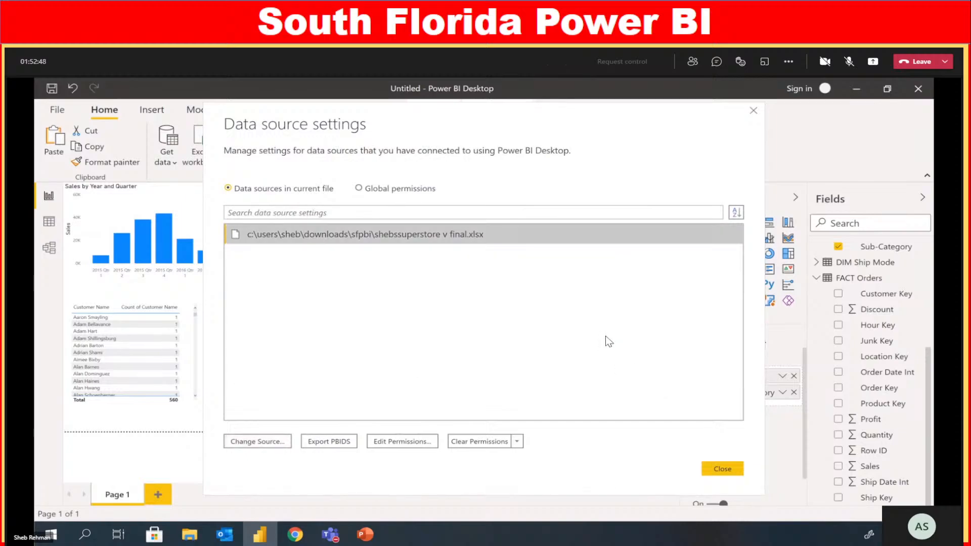
# Close the data source settings, apply the pending query changes and look through the queries being loaded
pyautogui.click(727, 468)
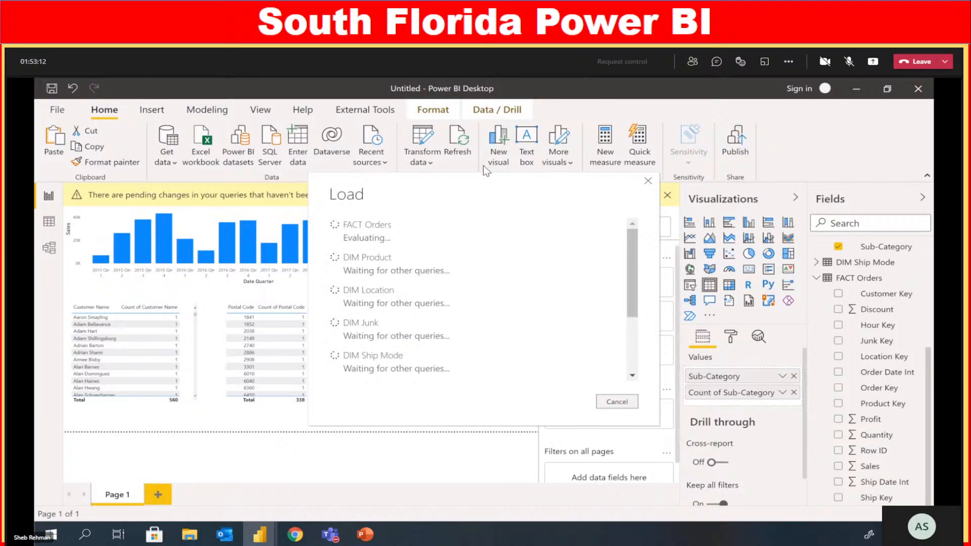
pyautogui.moveTo(479, 178); pyautogui.dragTo(472, 126)
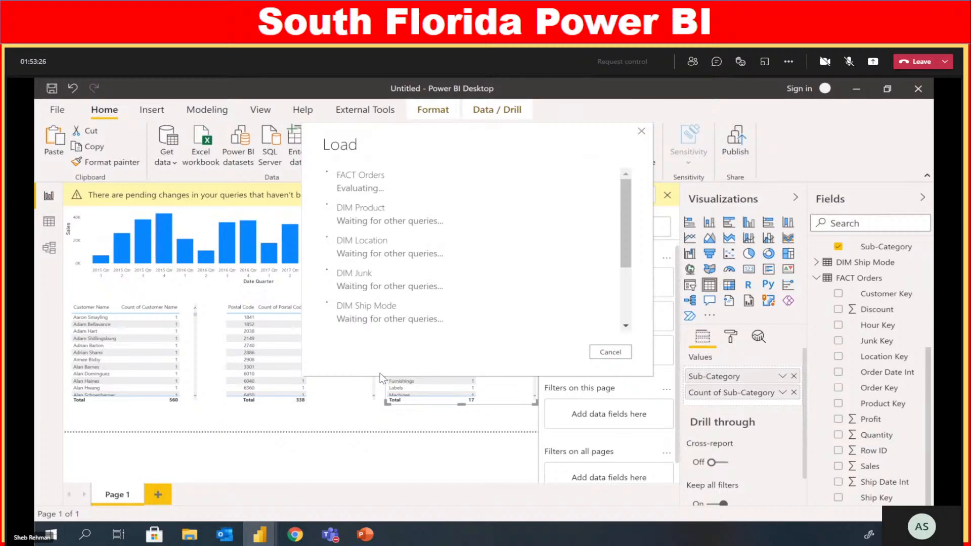
pyautogui.scroll(-3, 509, 316)
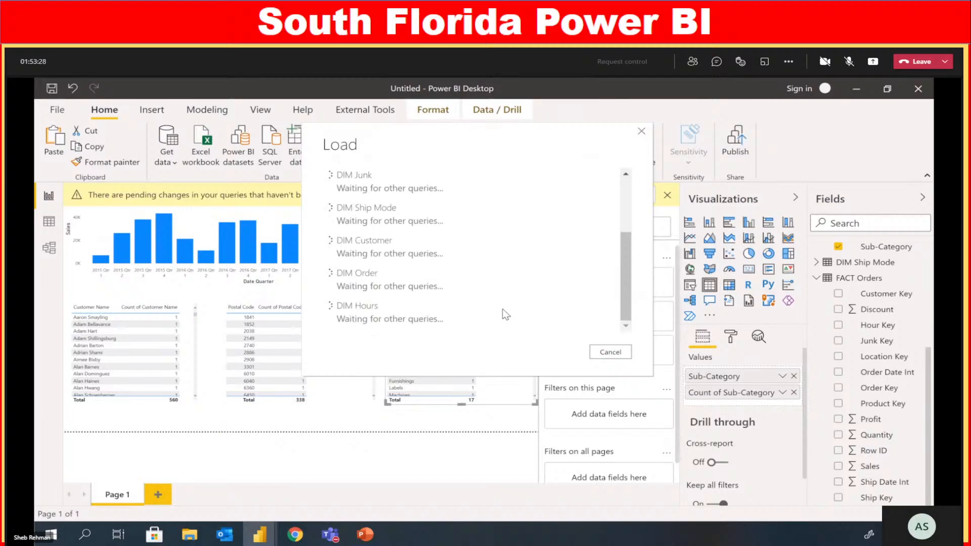
pyautogui.scroll(3, 464, 238)
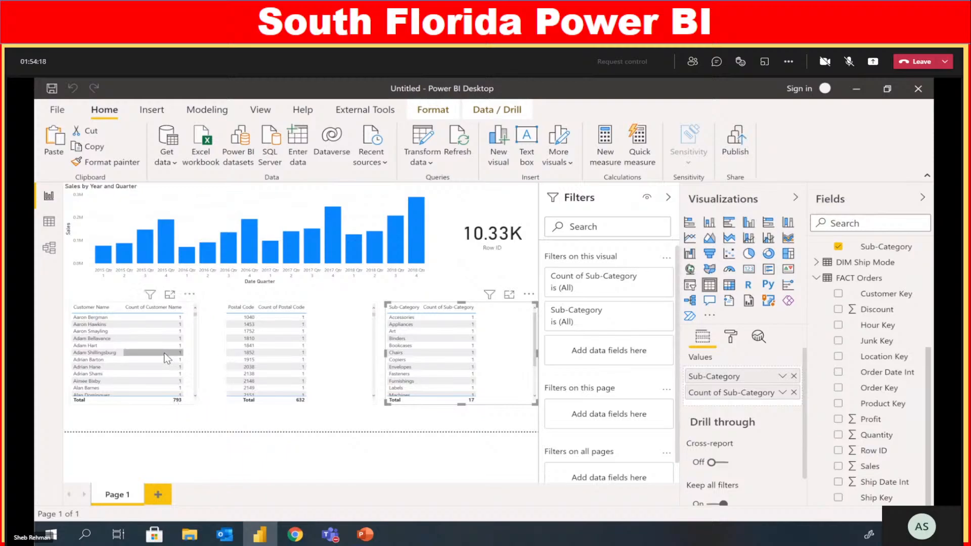
# Examine the refreshed customer and postal code tables and their totals, and select the Row ID card
pyautogui.scroll(-8, 164, 357)
pyautogui.scroll(4, 164, 364)
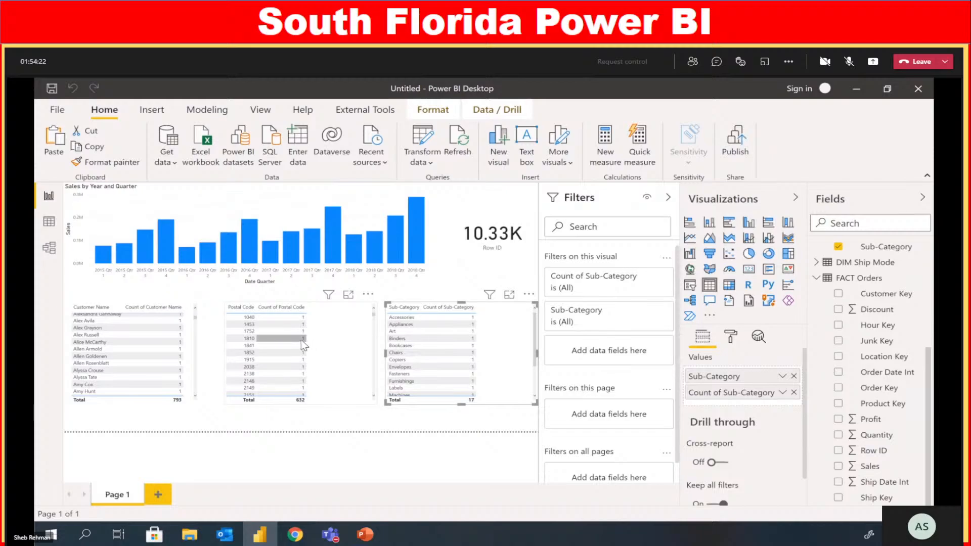
pyautogui.scroll(-5, 304, 344)
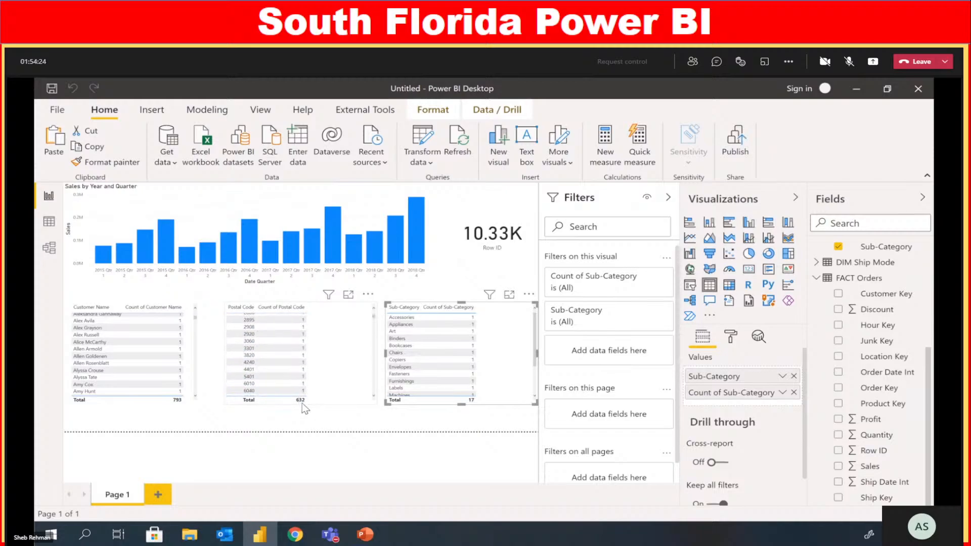
pyautogui.scroll(-3, 326, 377)
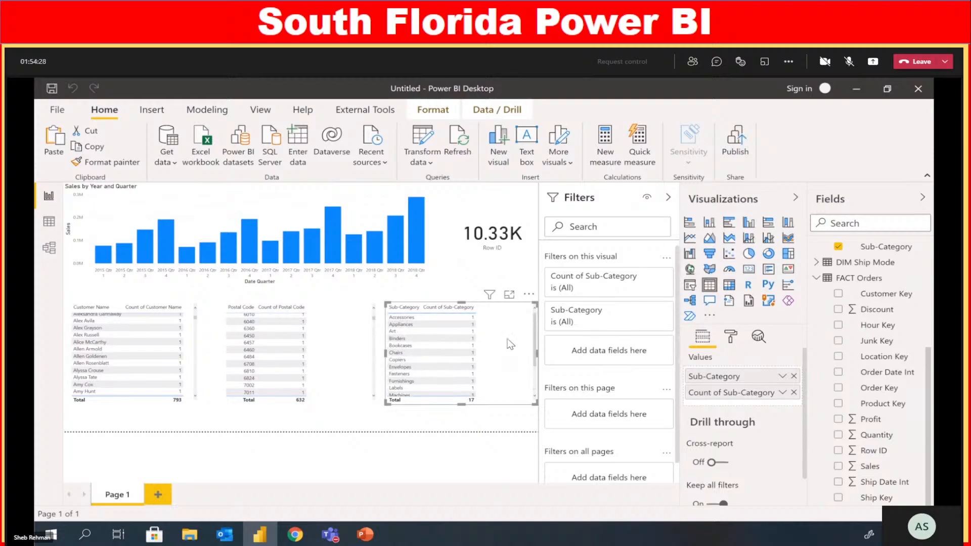
pyautogui.click(493, 282)
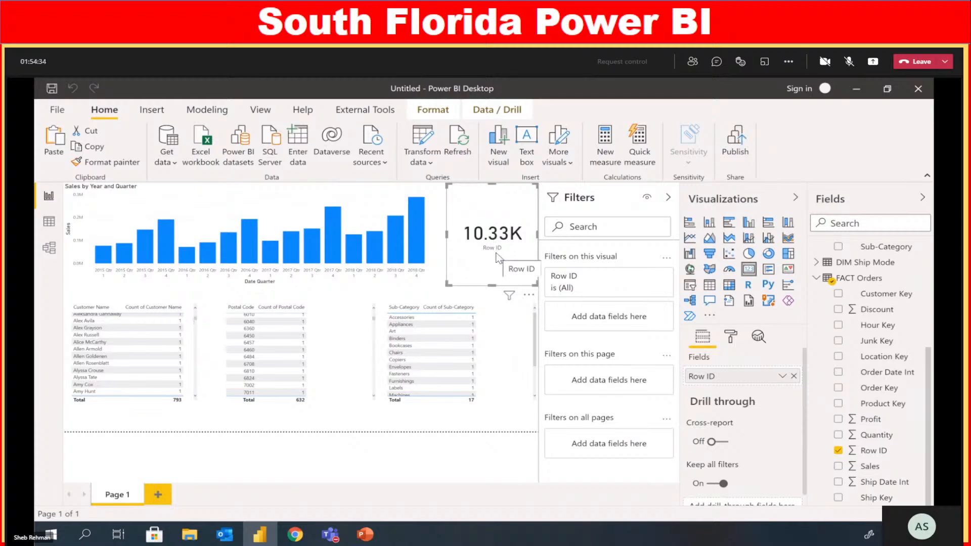
# Collapse the DIM Product and FACT Orders tables so that their individual fields are hidden
pyautogui.click(816, 277)
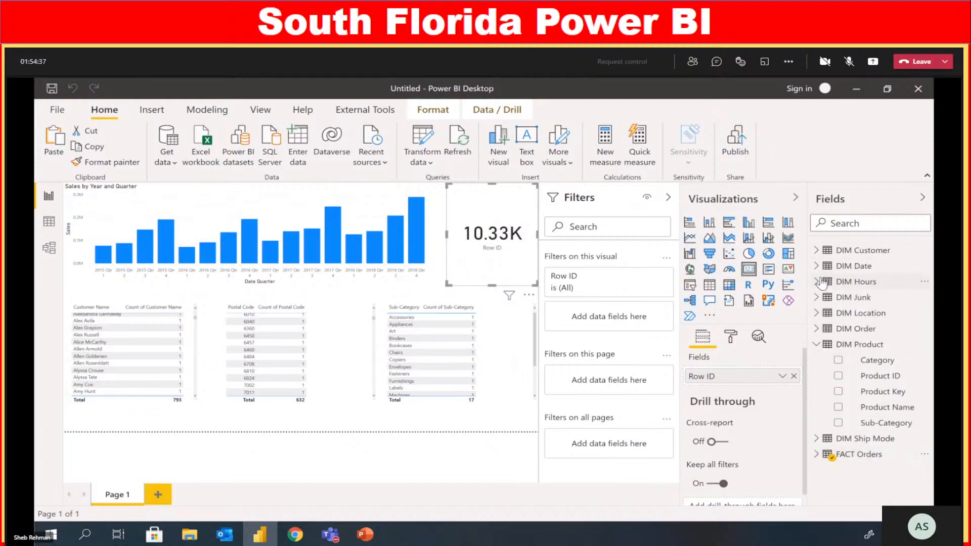
pyautogui.click(817, 344)
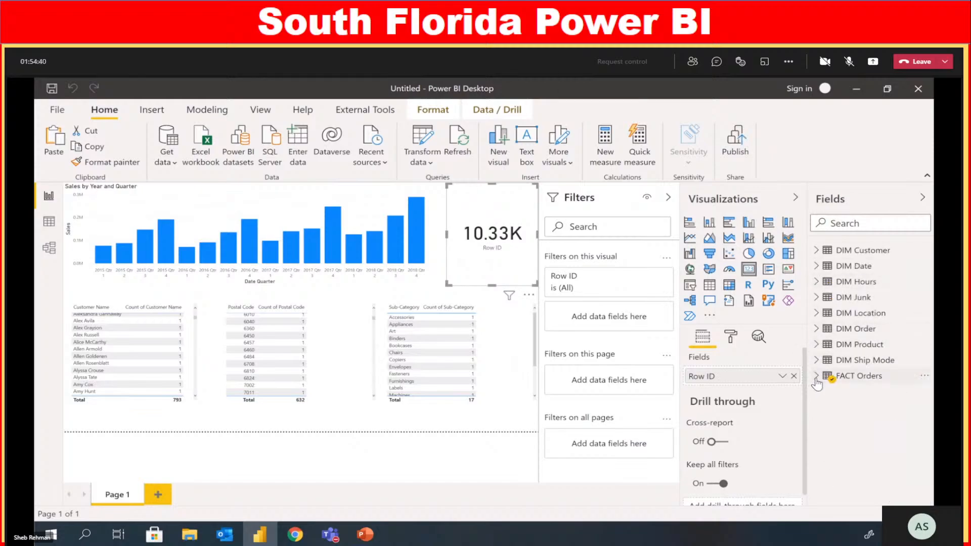
pyautogui.click(817, 376)
pyautogui.scroll(-2, 830, 344)
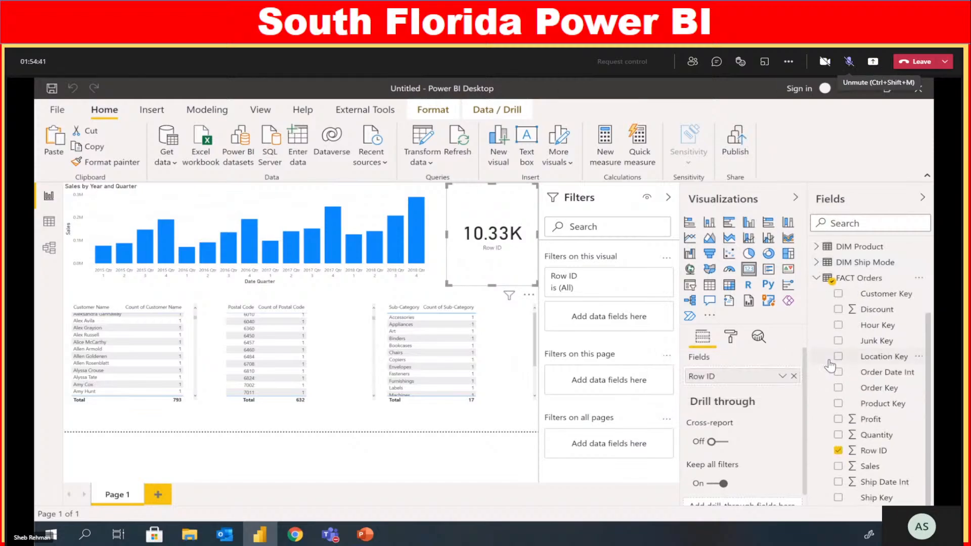
pyautogui.click(817, 278)
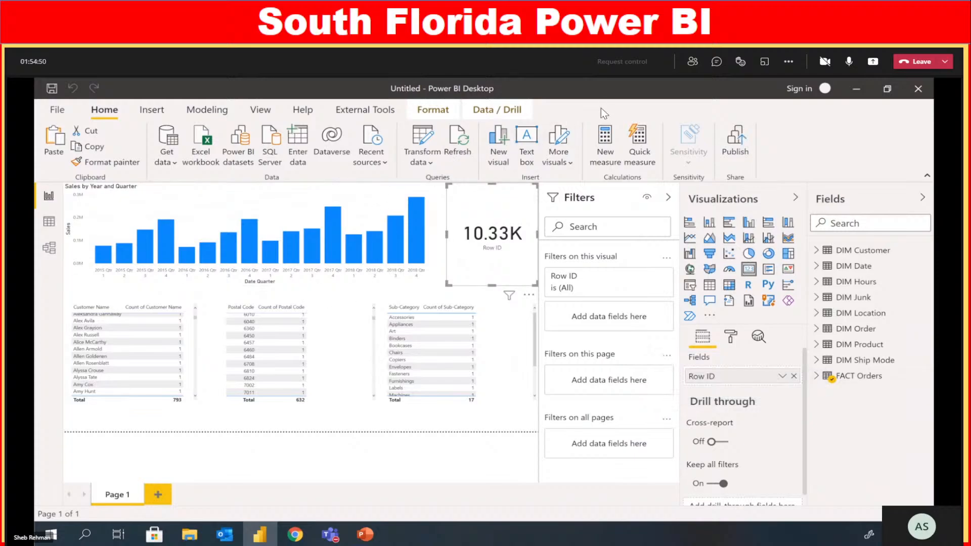
# Open the queries in Power Query Editor and widen the Query Settings area
pyautogui.click(423, 138)
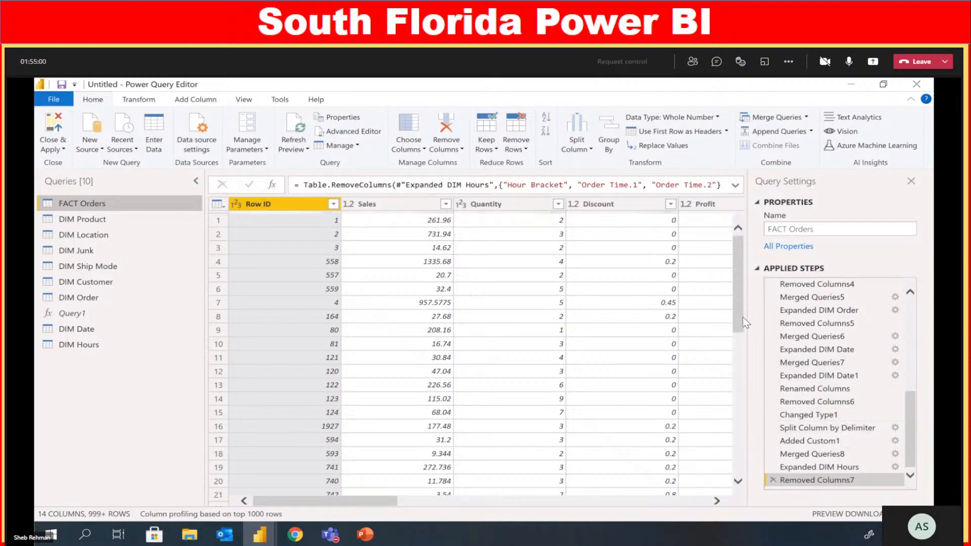
pyautogui.moveTo(710, 319); pyautogui.dragTo(709, 319)
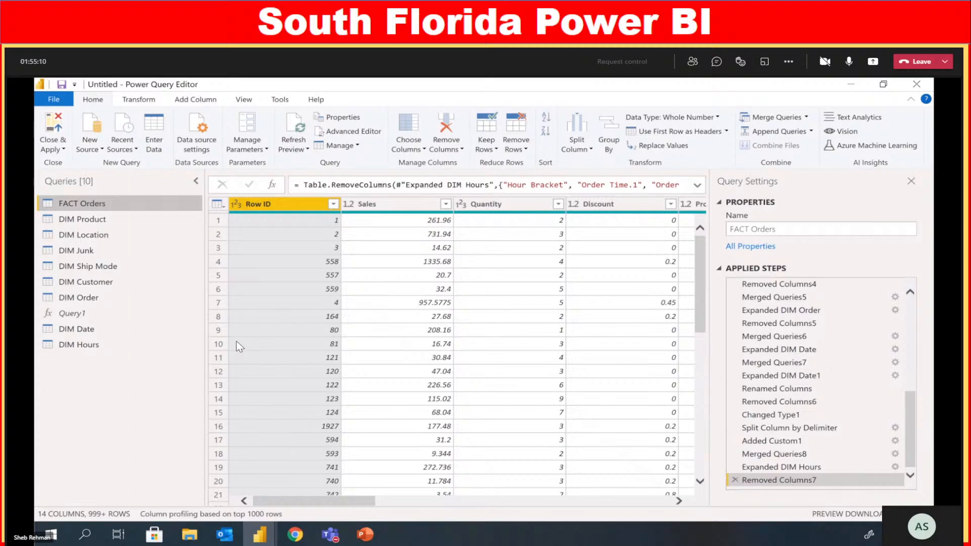
# Switch to the ShebsSuperstore V Final.xlsx workbook in Excel, check the record count of the Row ID column on Orders, and close the workbook
pyautogui.hotkey('alt', 'Tab')
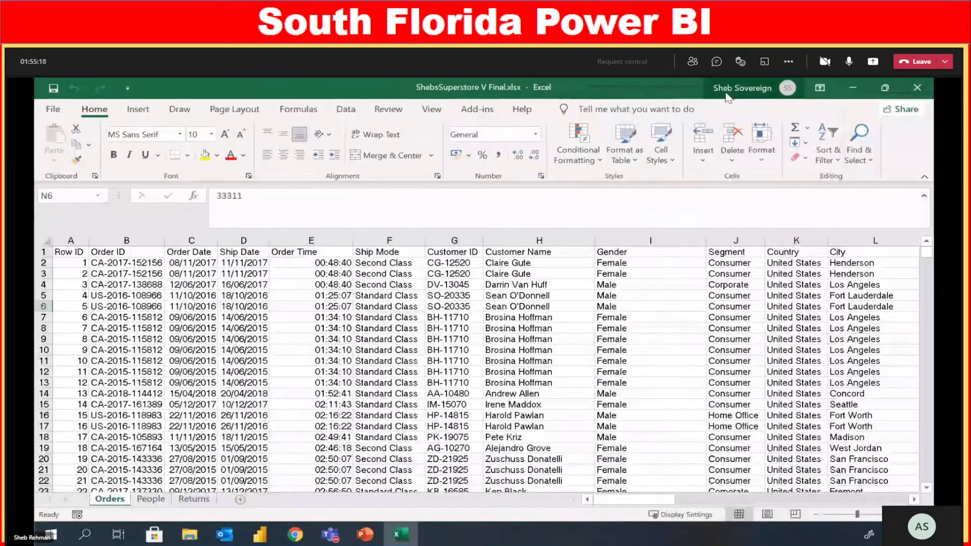
pyautogui.hotkey('ctrl', 'Home')
pyautogui.hotkey('ctrl', 'space')
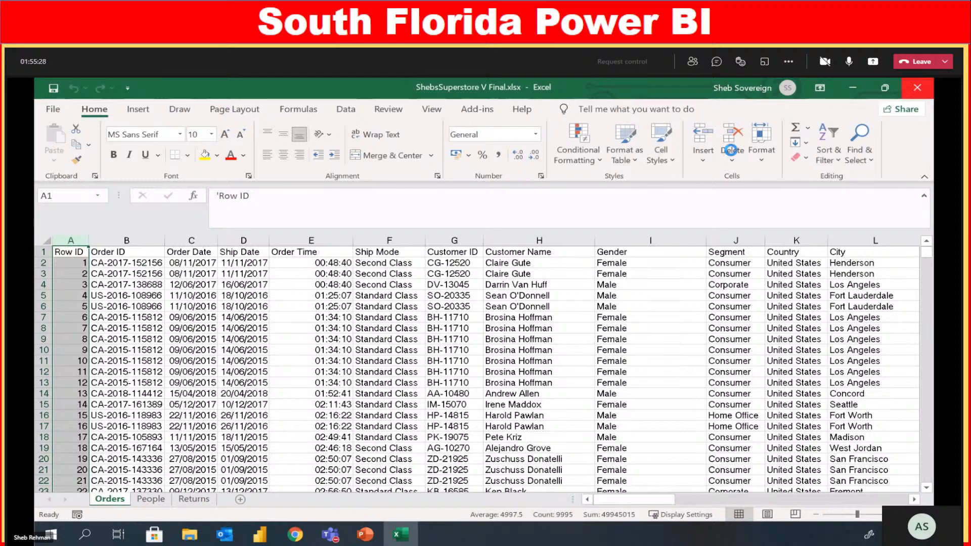
pyautogui.click(917, 87)
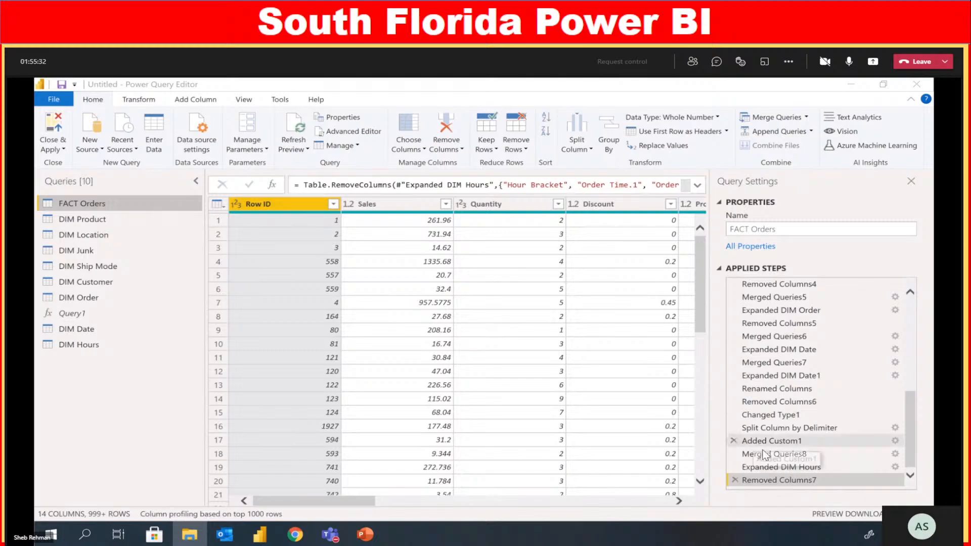
# Count the rows of the FACT Orders query and highlight the resulting number
pyautogui.click(109, 212)
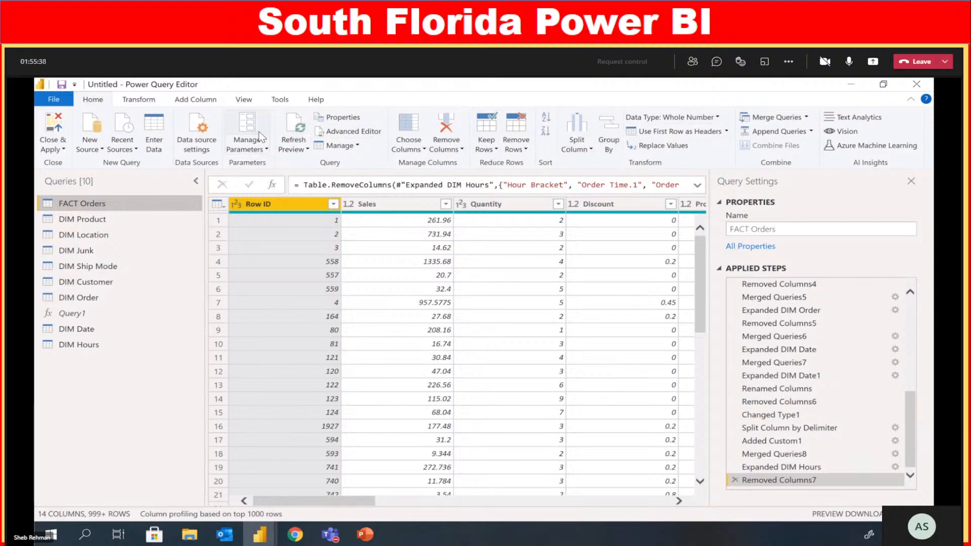
pyautogui.click(139, 101)
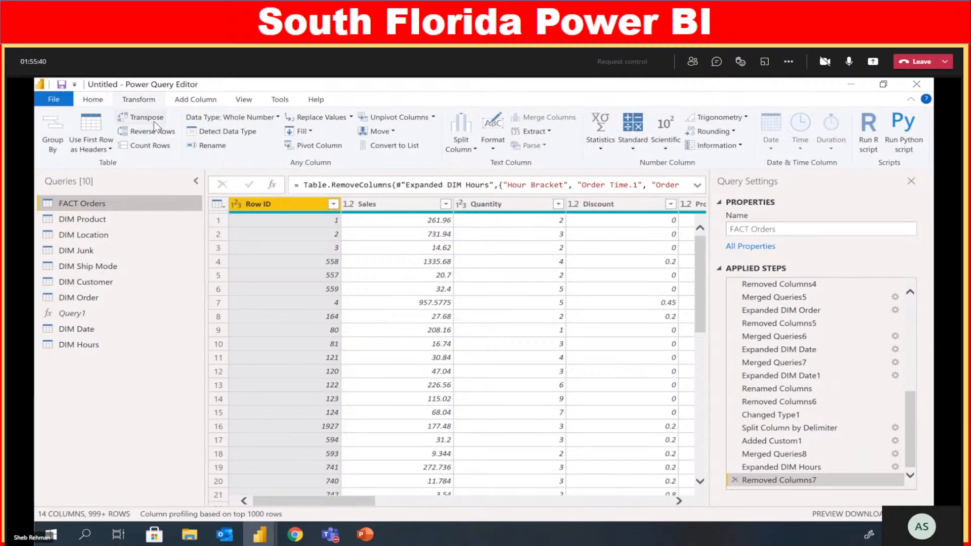
pyautogui.click(147, 147)
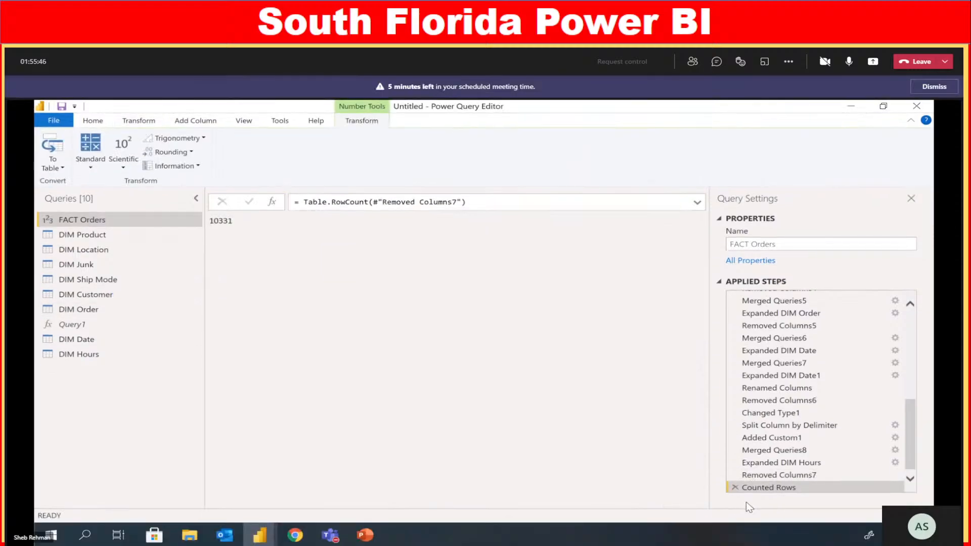
pyautogui.doubleClick(234, 221)
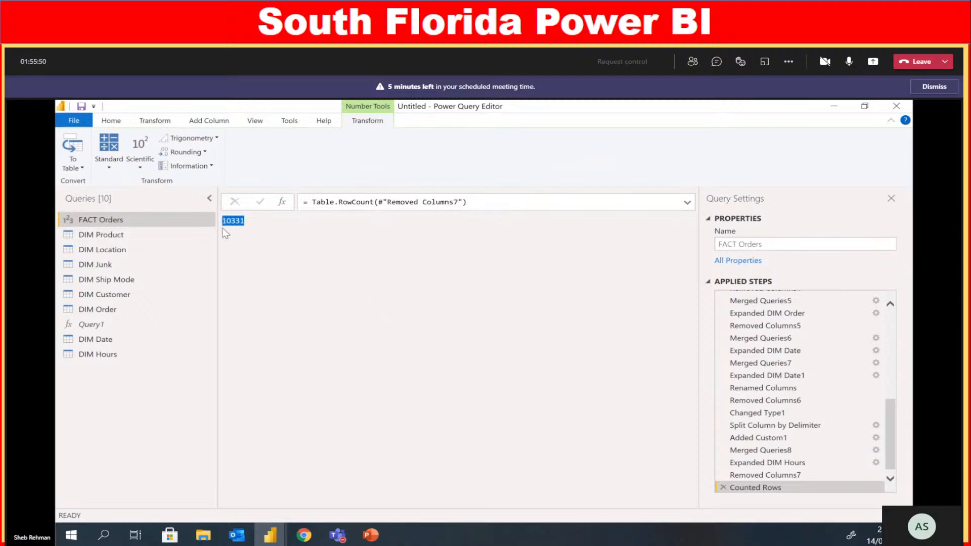
# Look at the DIM Product and DIM Location queries, and return to the Counted Rows step of FACT Orders
pyautogui.click(148, 238)
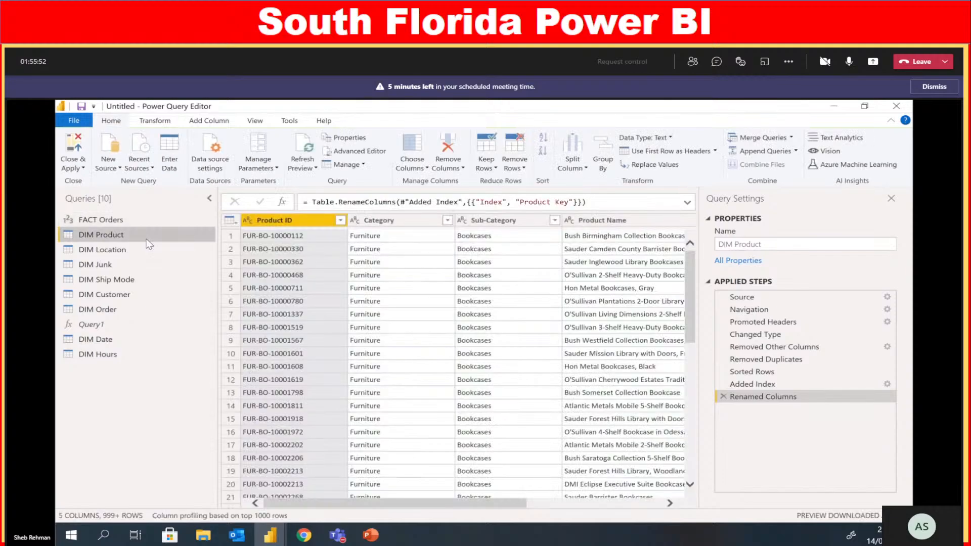
pyautogui.click(147, 246)
pyautogui.click(145, 220)
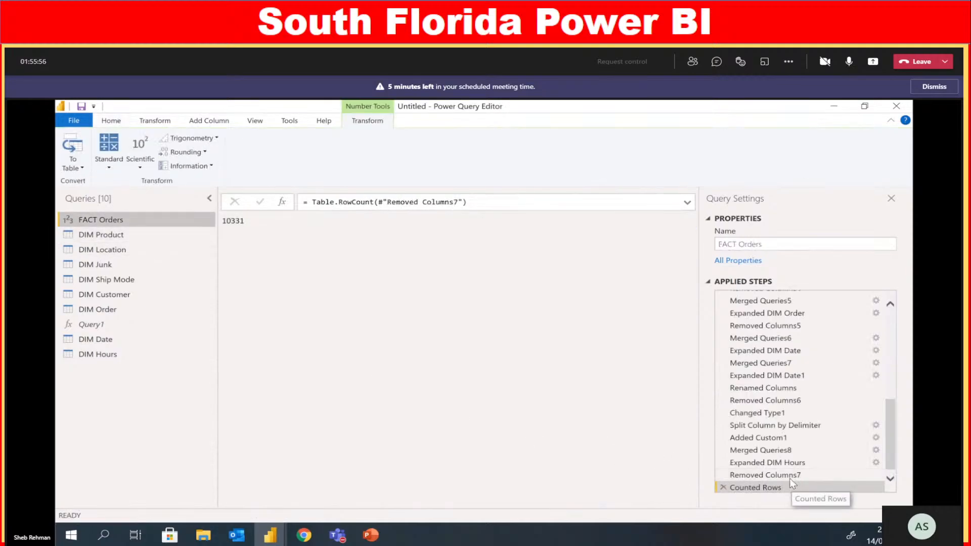
pyautogui.scroll(1, 805, 458)
pyautogui.scroll(-1, 809, 423)
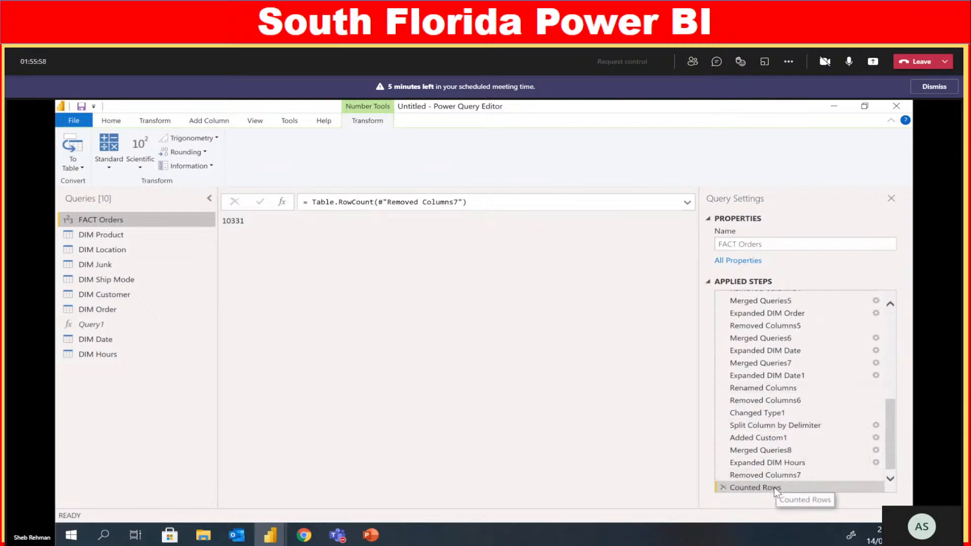
# Move the Counted Rows step of FACT Orders up to follow Changed Type, and then down to follow Expanded DIM Product
pyautogui.moveTo(769, 488); pyautogui.dragTo(772, 348)
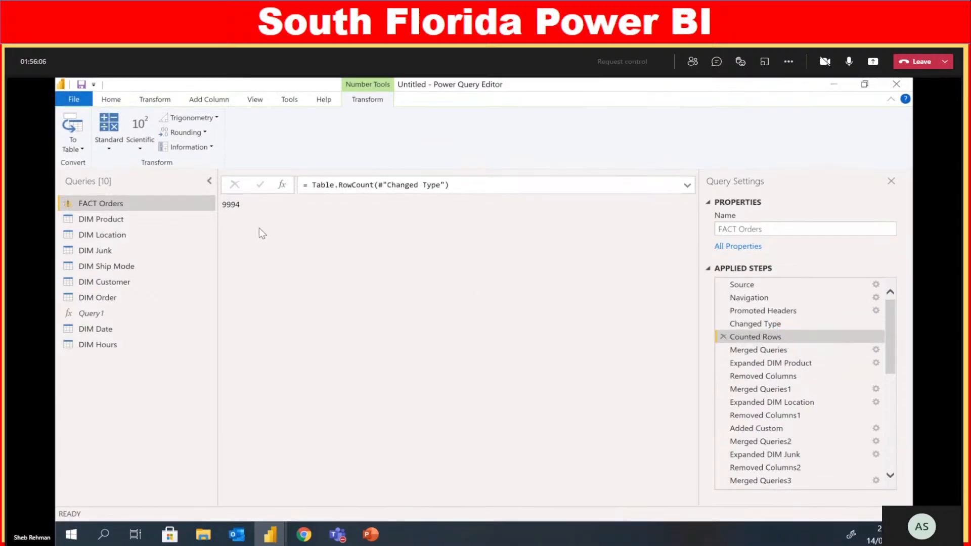
pyautogui.click(238, 221)
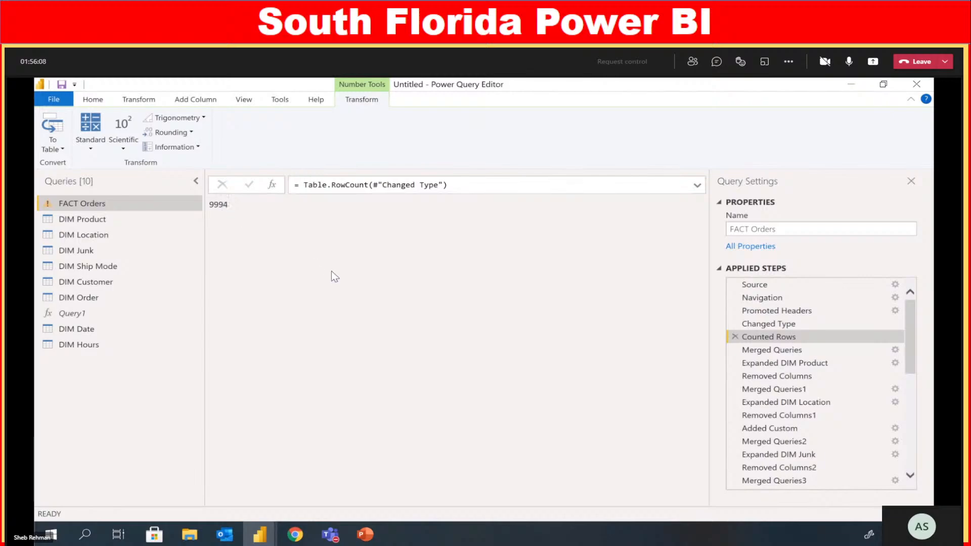
pyautogui.moveTo(794, 342); pyautogui.dragTo(796, 372)
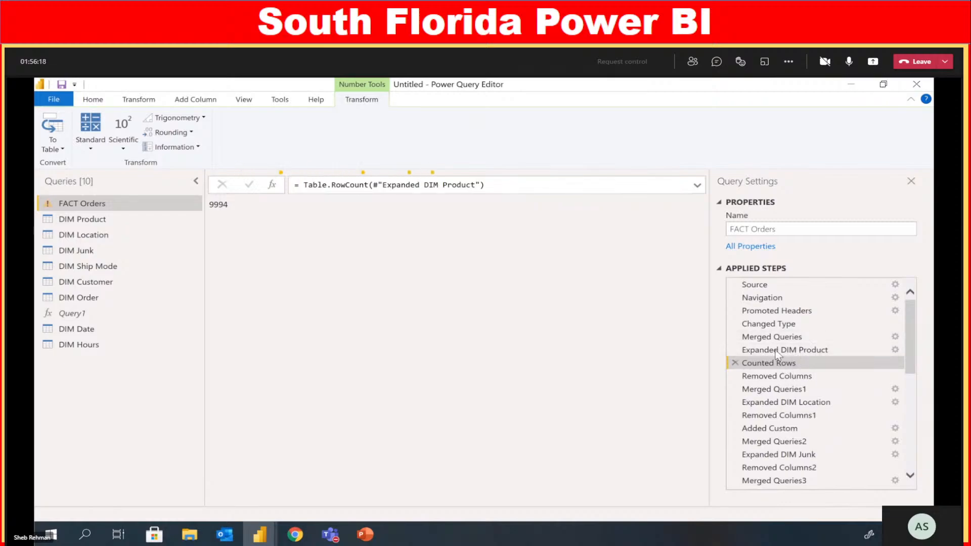
pyautogui.hotkey('ctrl', 'shift', 'm')
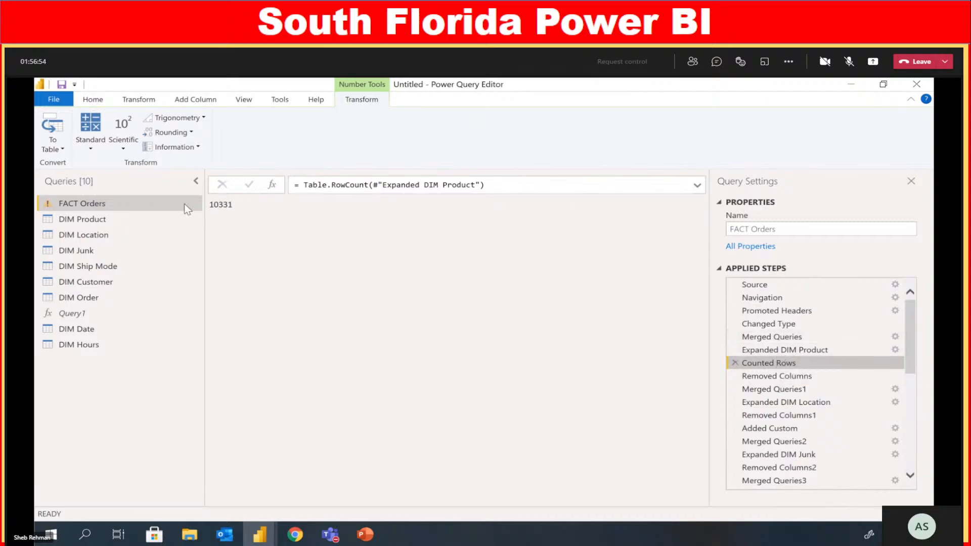
# Close the Outlook reminders window and return to the FACT Orders row count
pyautogui.doubleClick(217, 208)
pyautogui.click(271, 224)
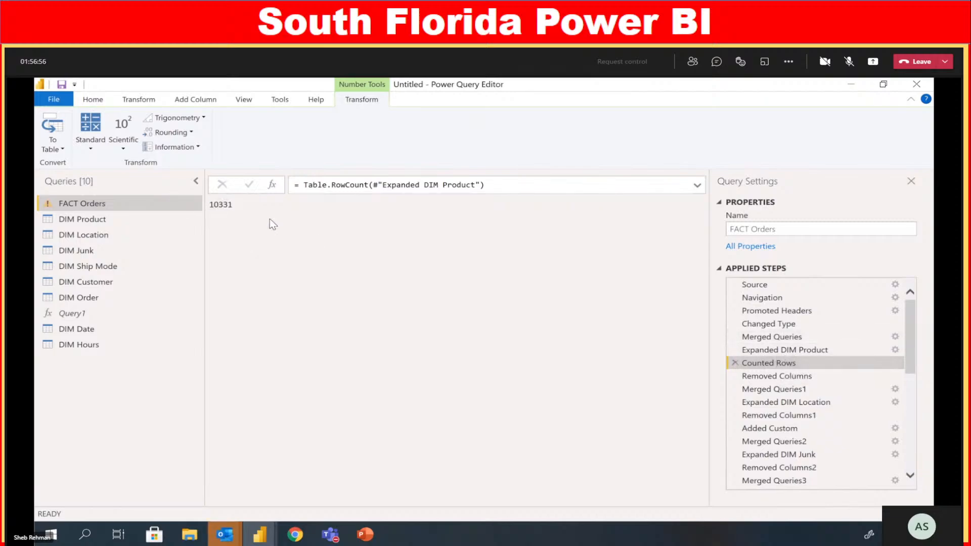
pyautogui.moveTo(225, 534)
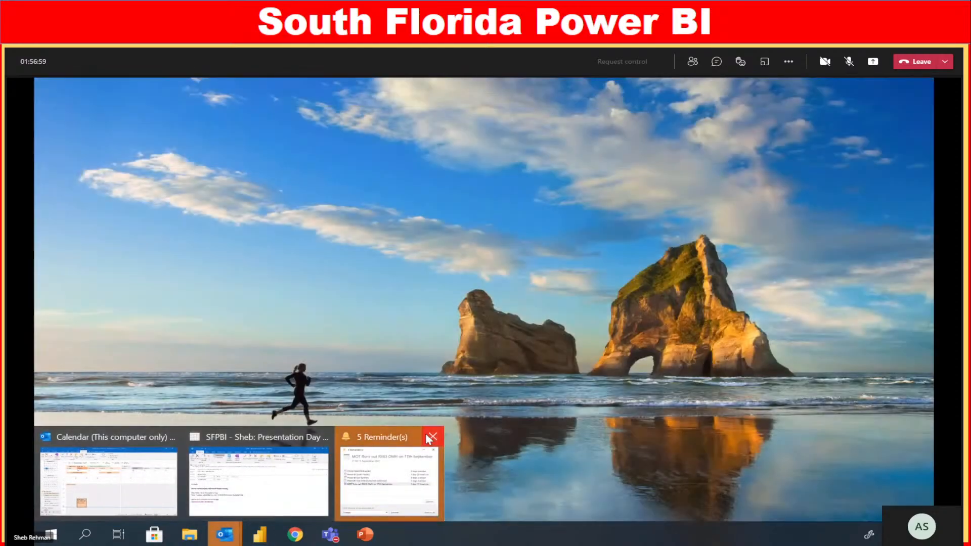
pyautogui.click(431, 437)
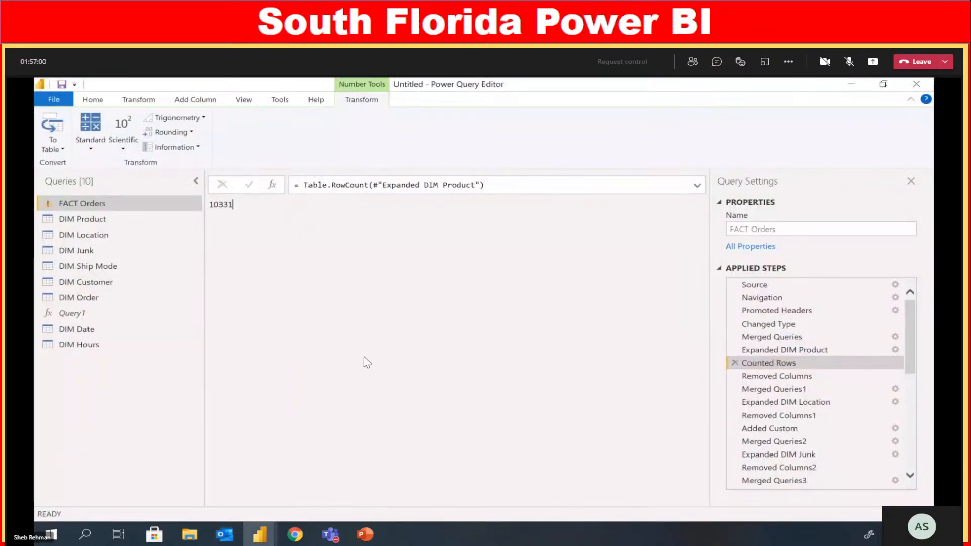
# Group the DIM Product query by Product ID with a Count column that counts rows
pyautogui.click(133, 219)
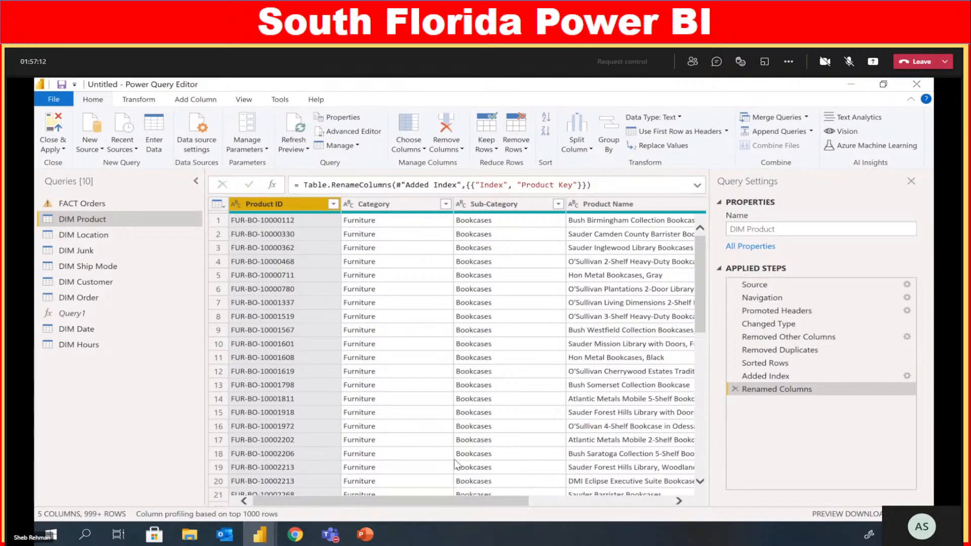
pyautogui.moveTo(438, 502)
pyautogui.mouseDown()
pyautogui.moveTo(580, 502)
pyautogui.moveTo(439, 503)
pyautogui.mouseUp()
pyautogui.click(284, 205)
pyautogui.click(606, 135)
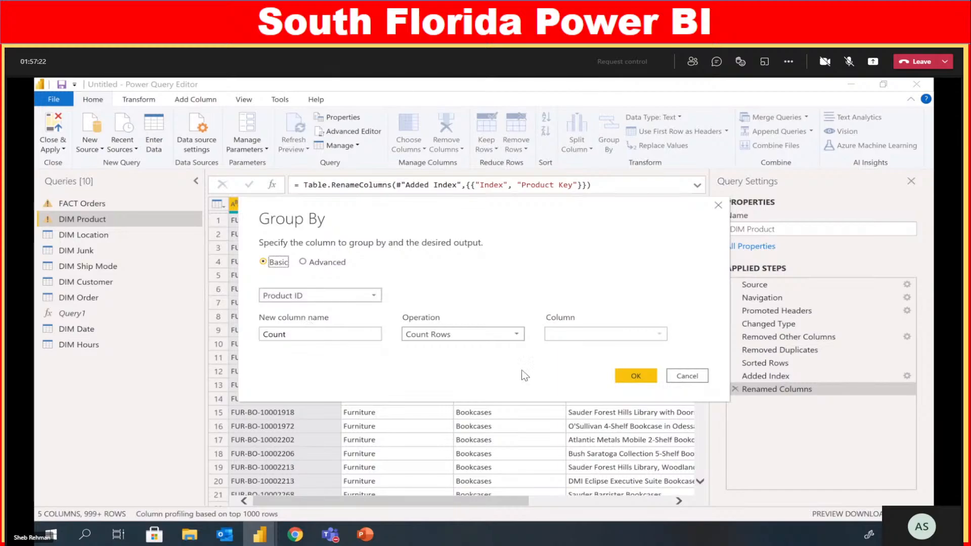
pyautogui.click(636, 376)
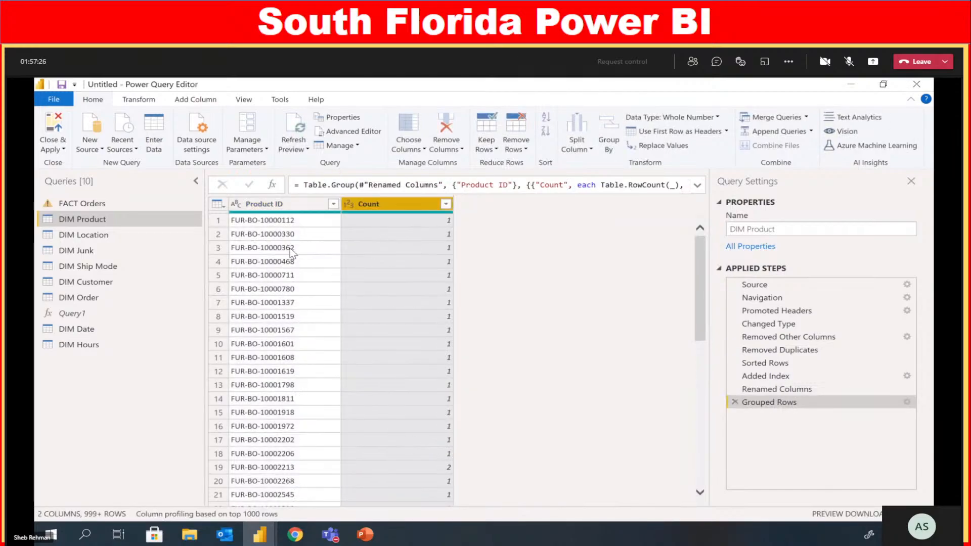
# Filter the grouped DIM Product rows to a Count of 2 and look through the duplicated product IDs
pyautogui.click(446, 205)
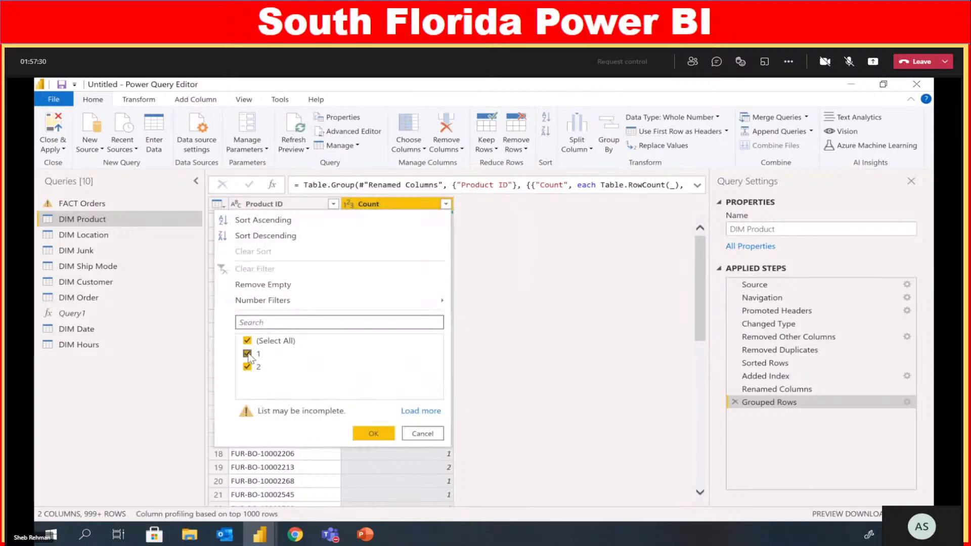
pyautogui.click(419, 410)
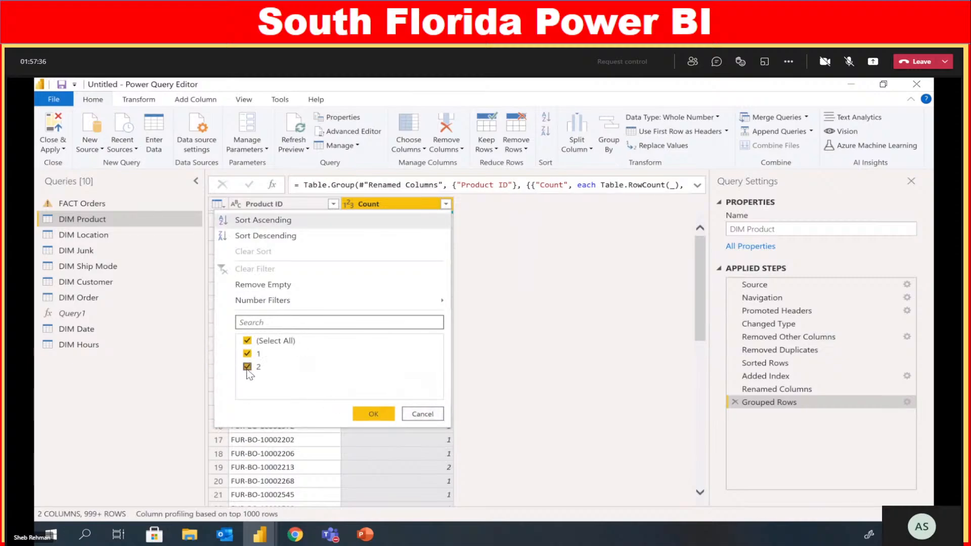
pyautogui.click(248, 354)
pyautogui.click(373, 414)
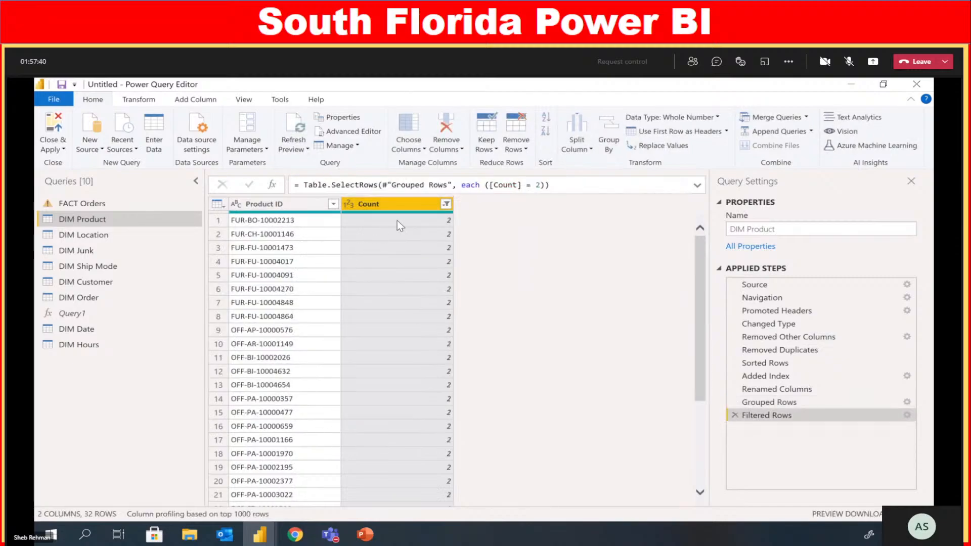
pyautogui.scroll(-3, 303, 322)
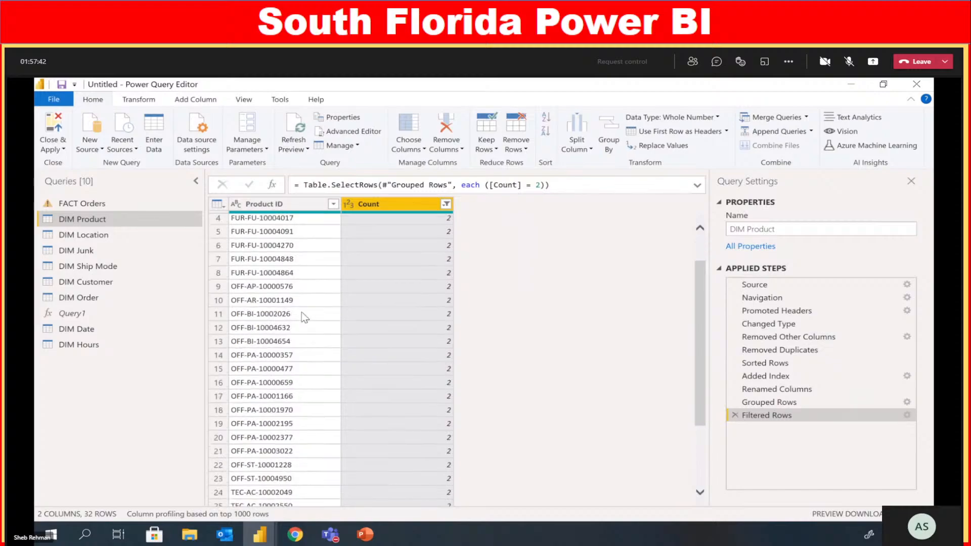
pyautogui.scroll(2, 298, 326)
pyautogui.scroll(1, 297, 322)
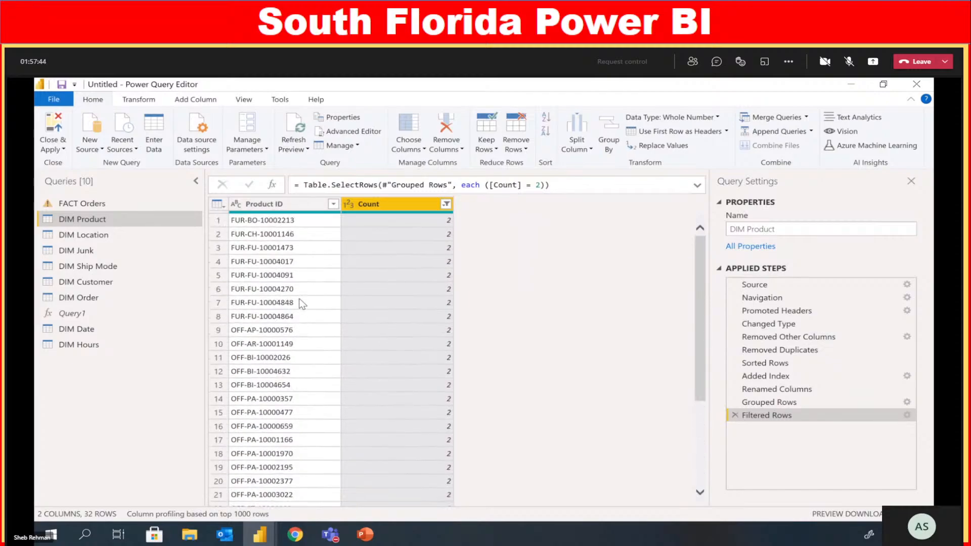
# Filter DIM Product to Product ID FUR-BO-10002213 and move that filter before Grouped Rows to compare its product names
pyautogui.rightClick(300, 221)
pyautogui.moveTo(356, 239)
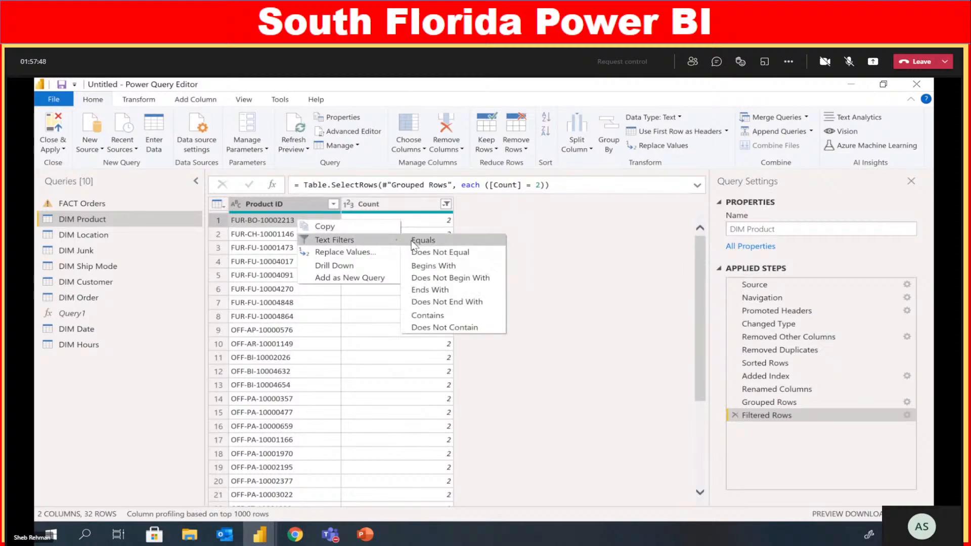
pyautogui.click(447, 241)
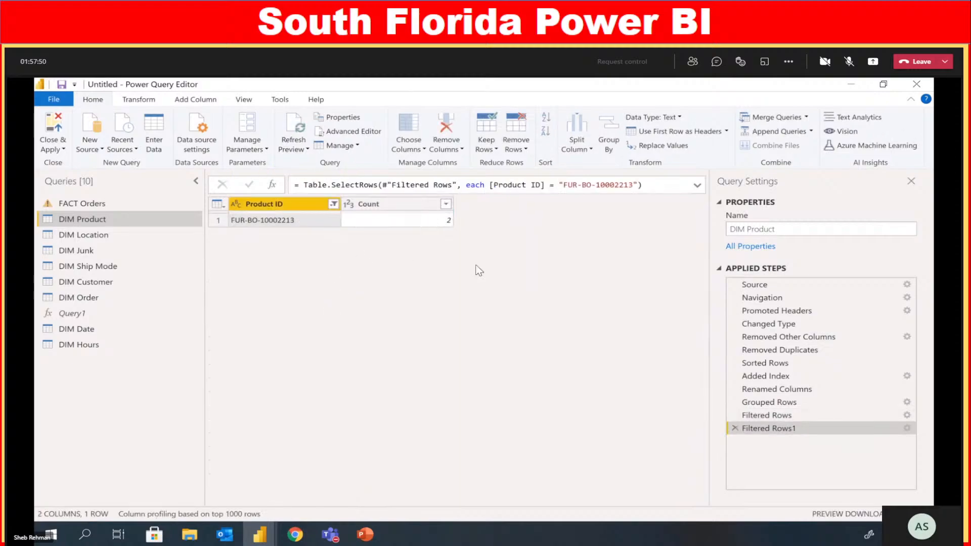
pyautogui.moveTo(784, 429); pyautogui.dragTo(782, 396)
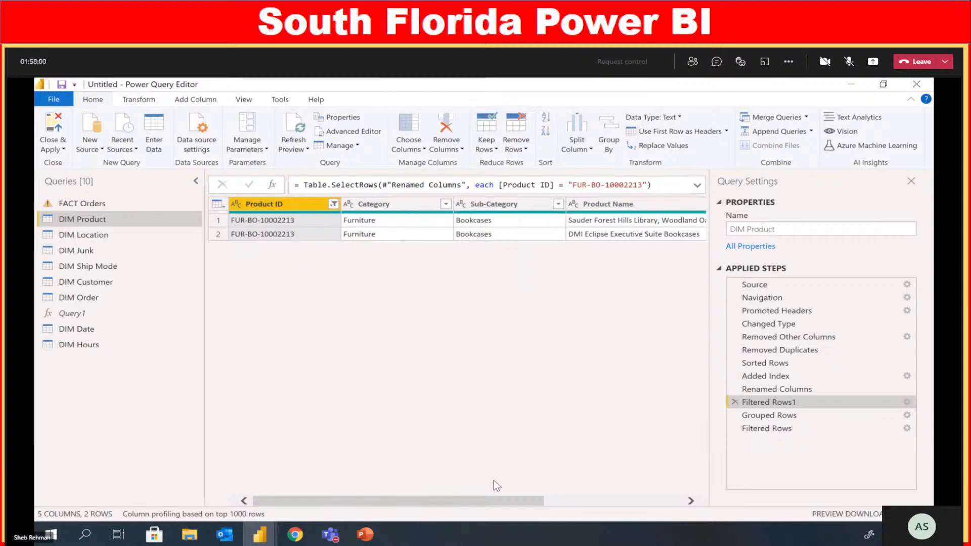
pyautogui.moveTo(505, 501)
pyautogui.mouseDown()
pyautogui.moveTo(666, 509)
pyautogui.moveTo(590, 516)
pyautogui.moveTo(493, 502)
pyautogui.mouseUp()
# Move the FUR-BO-10002213 filter back to the end of the DIM Product steps and delete it
pyautogui.moveTo(758, 402); pyautogui.dragTo(758, 440)
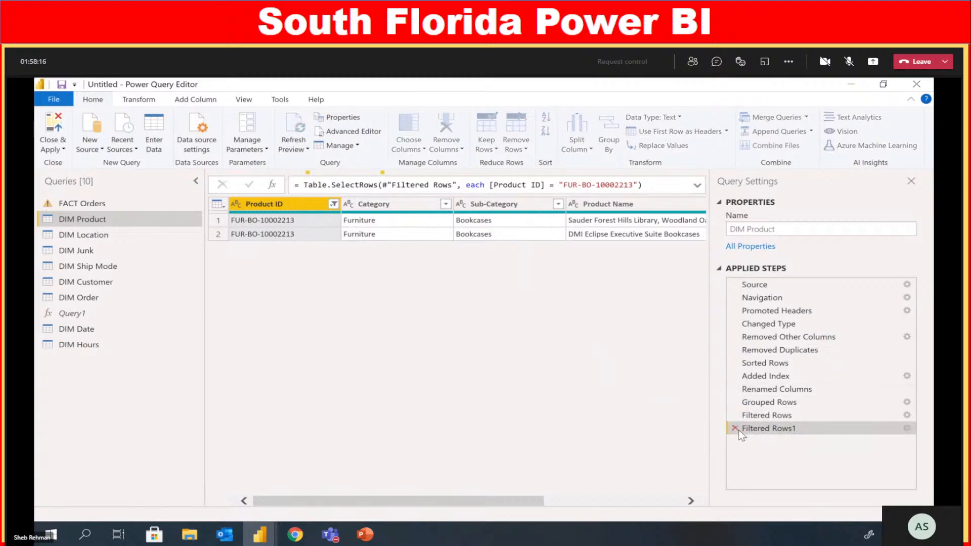
pyautogui.click(736, 429)
pyautogui.click(296, 248)
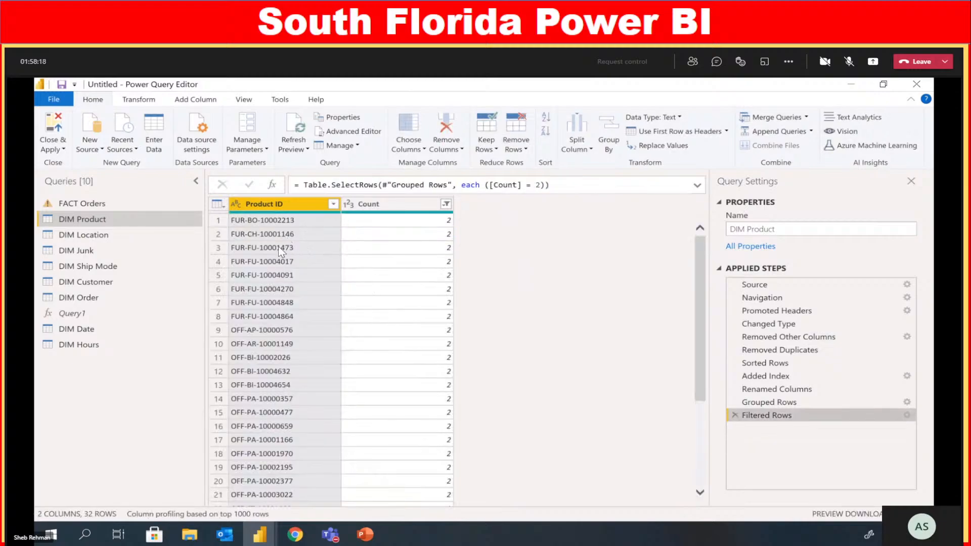
# Filter DIM Product to Product ID FUR-FU-10001473 and move that filter before Grouped Rows to compare its product names
pyautogui.rightClick(300, 247)
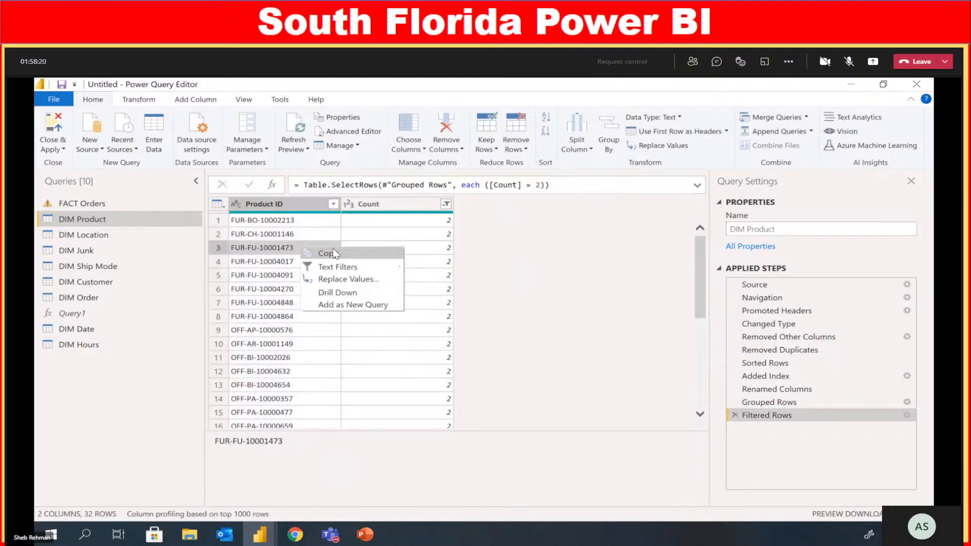
pyautogui.moveTo(359, 267)
pyautogui.click(426, 267)
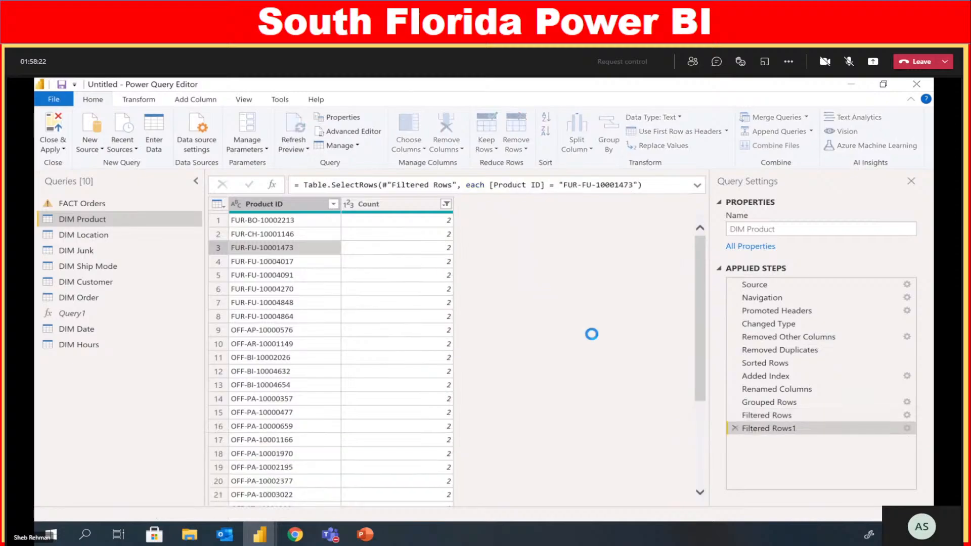
pyautogui.moveTo(785, 429); pyautogui.dragTo(792, 401)
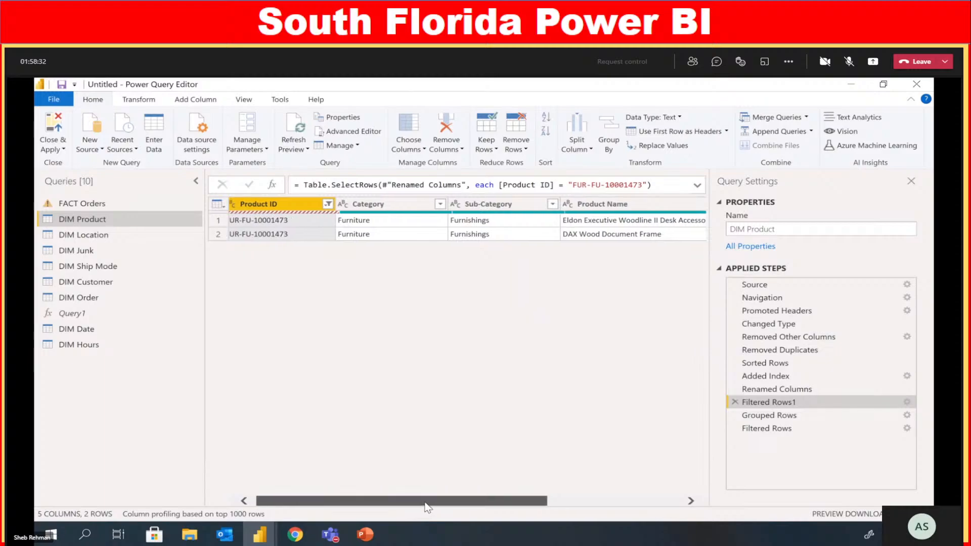
pyautogui.moveTo(425, 501); pyautogui.dragTo(506, 504)
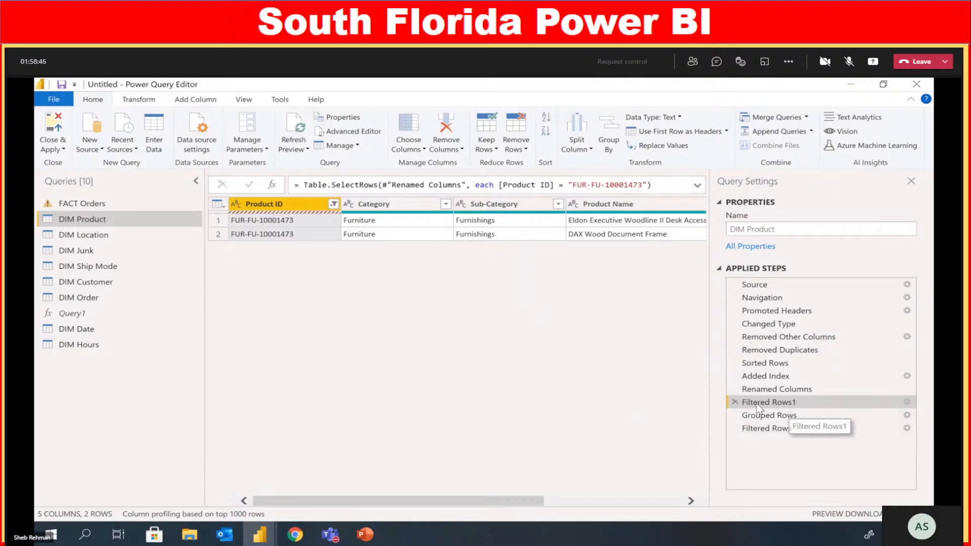
# Remove the Product ID filter, the Count filter and the grouping from DIM Product, and look across its columns
pyautogui.moveTo(766, 403); pyautogui.dragTo(765, 429)
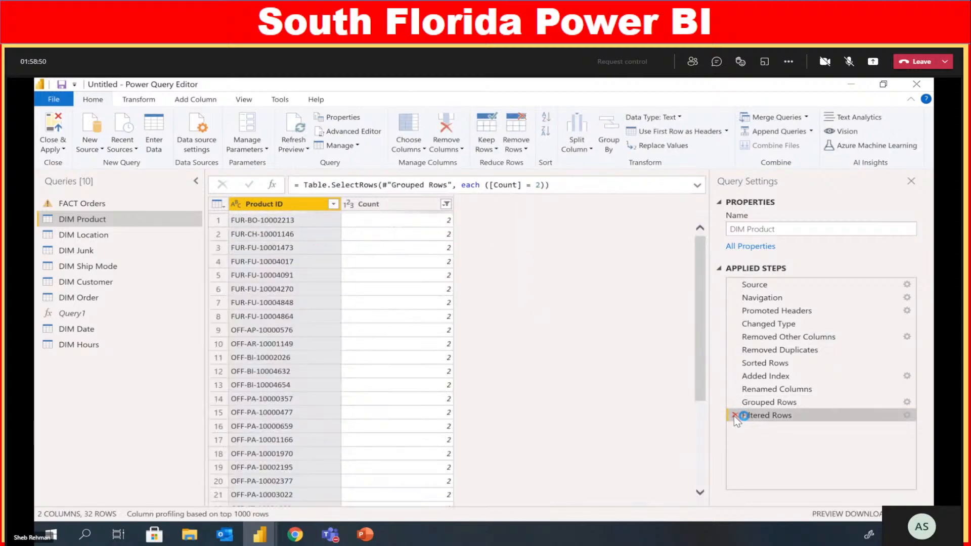
pyautogui.click(734, 415)
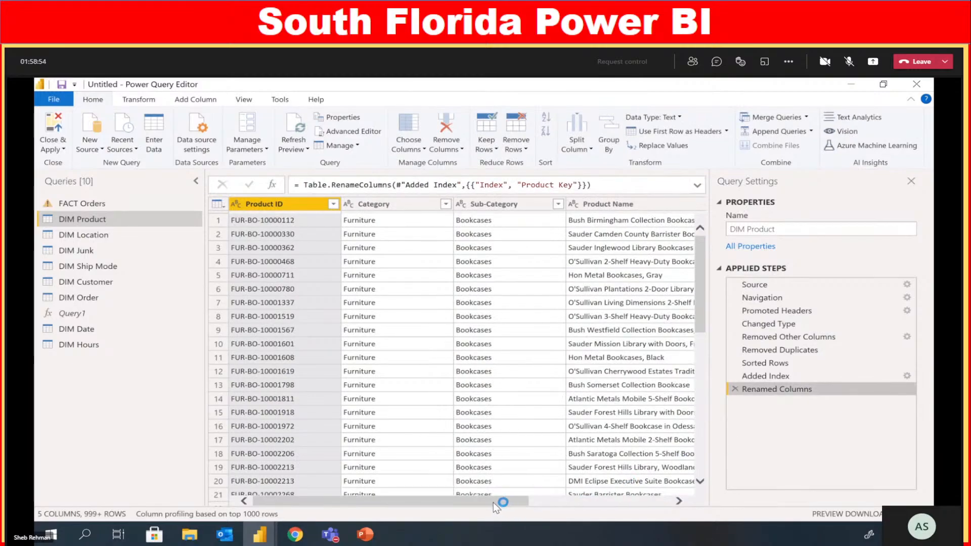
pyautogui.moveTo(490, 502); pyautogui.dragTo(443, 506)
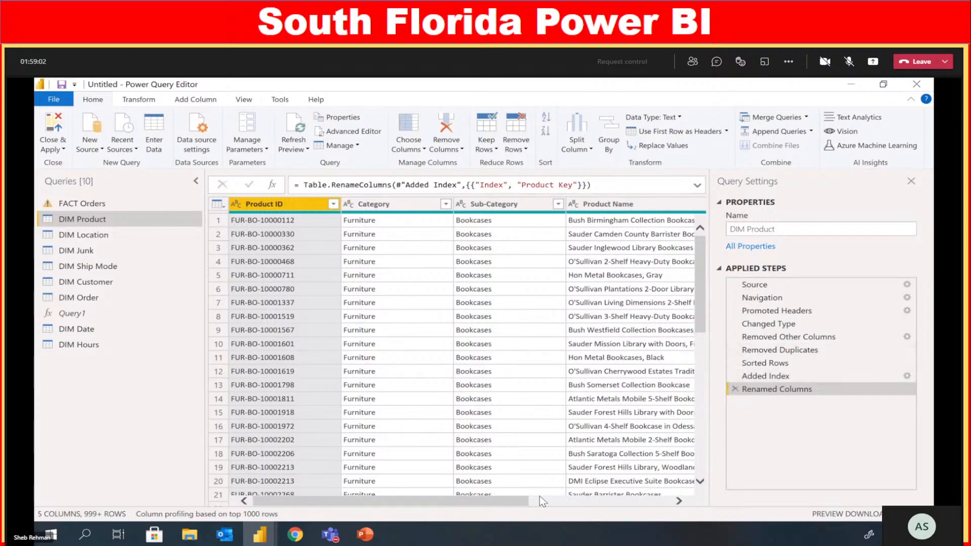
pyautogui.moveTo(469, 503); pyautogui.dragTo(587, 505)
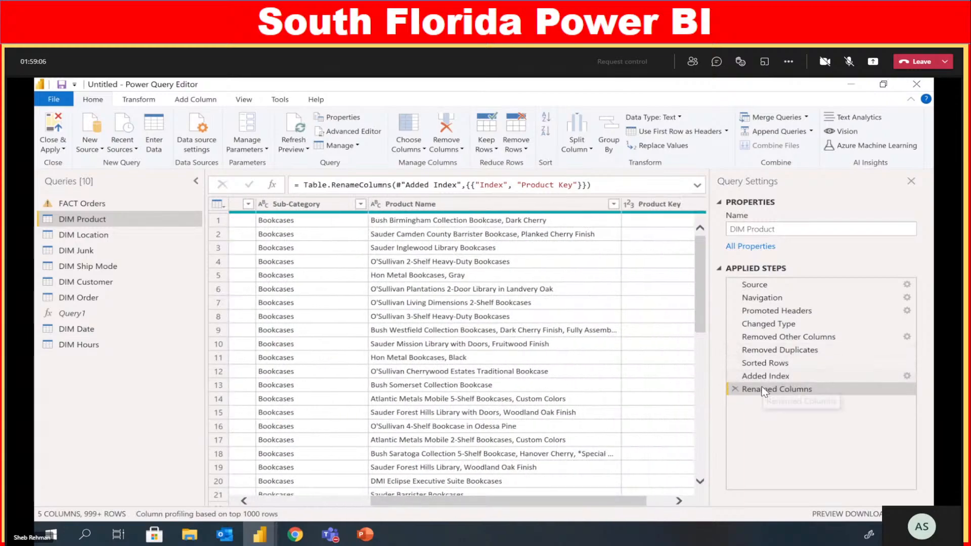
# Insert a custom column after the Sorted Rows step of DIM Product and name it PR
pyautogui.click(762, 376)
pyautogui.click(764, 363)
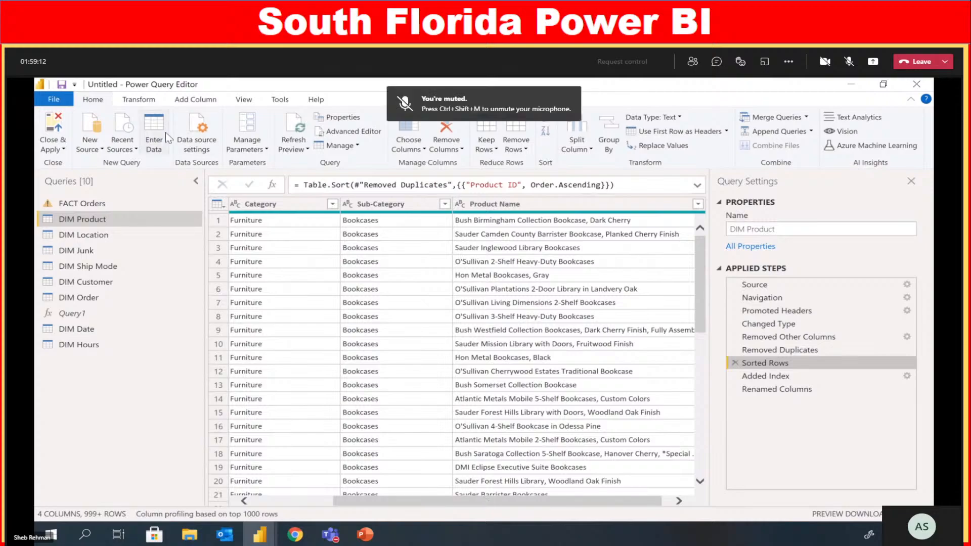
pyautogui.click(196, 100)
pyautogui.click(110, 135)
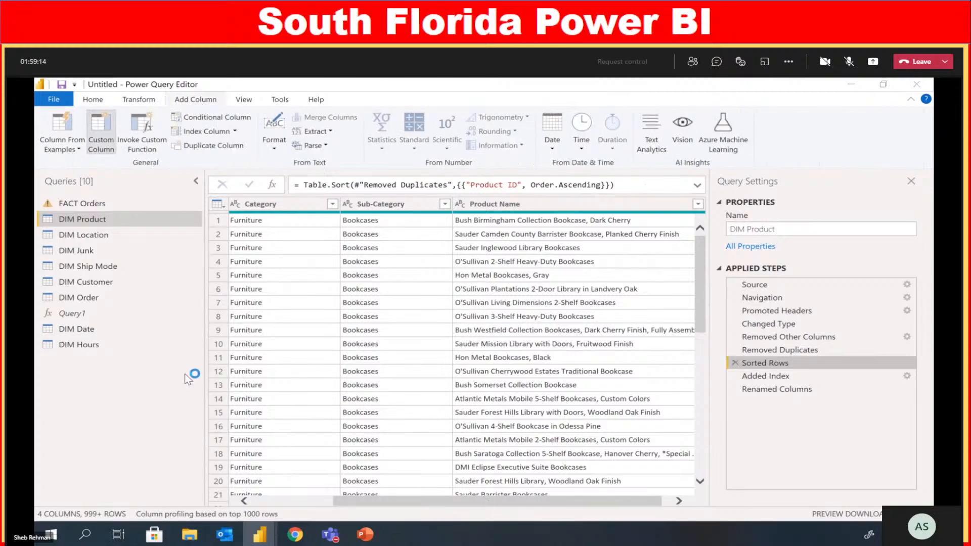
pyautogui.click(555, 334)
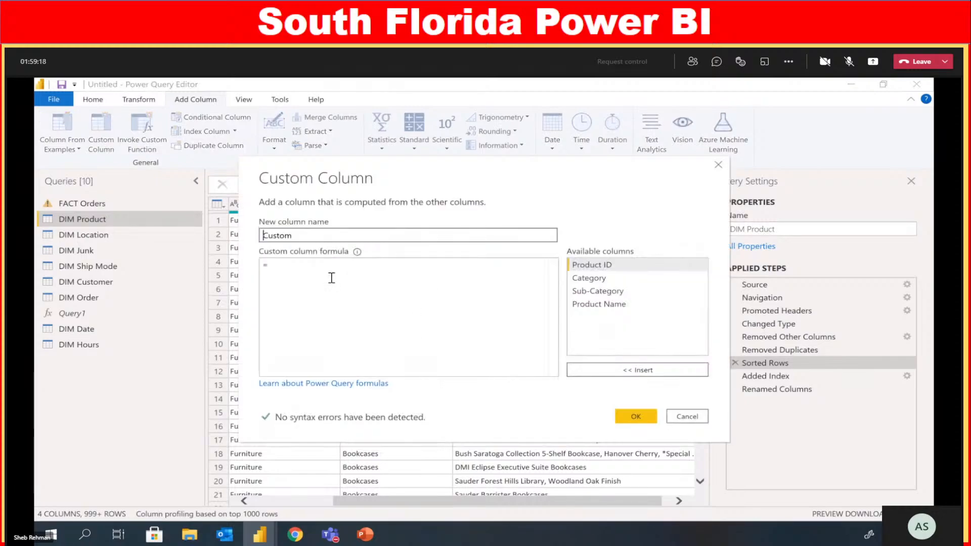
pyautogui.moveTo(297, 235); pyautogui.dragTo(236, 236)
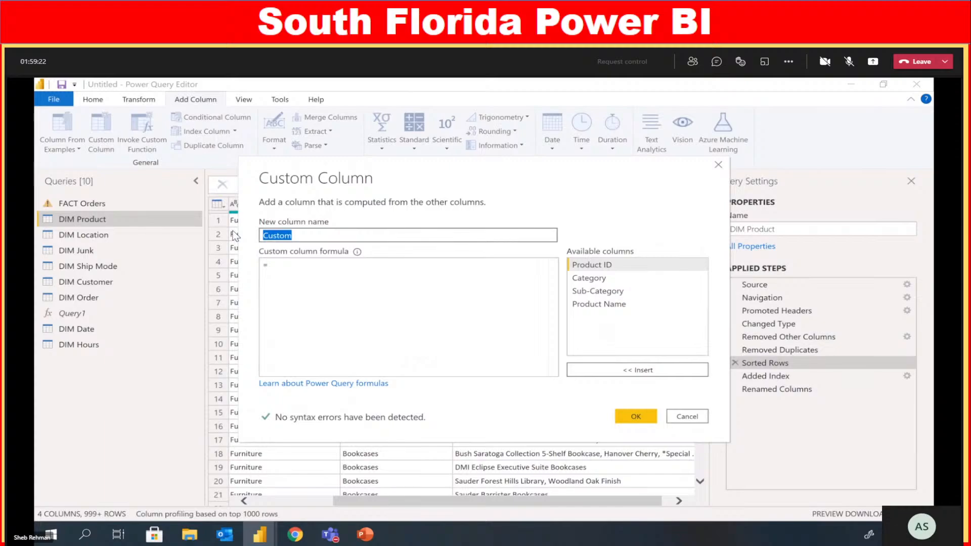
pyautogui.write('PR')
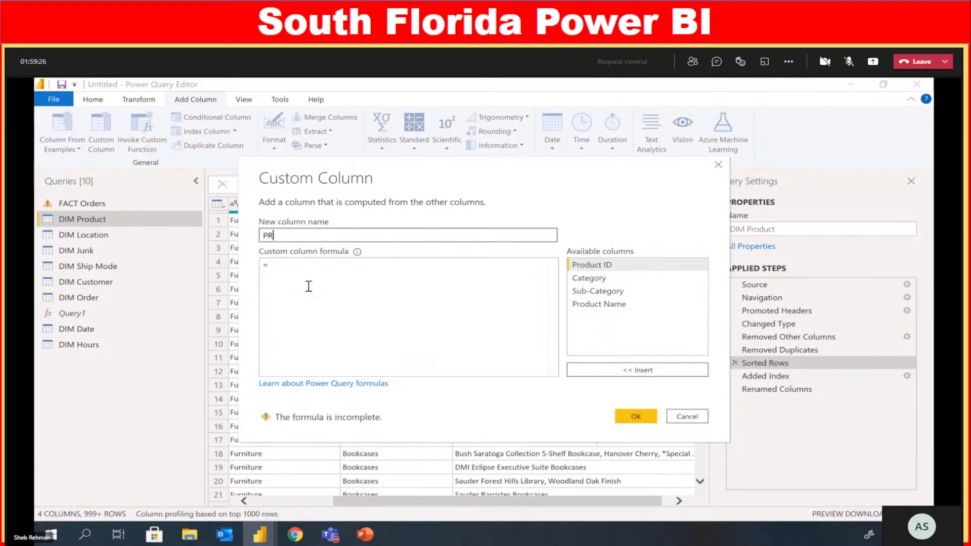
# Set the PR column formula to [Product ID]&"|"&[Product Name] and copy the formula
pyautogui.click(334, 277)
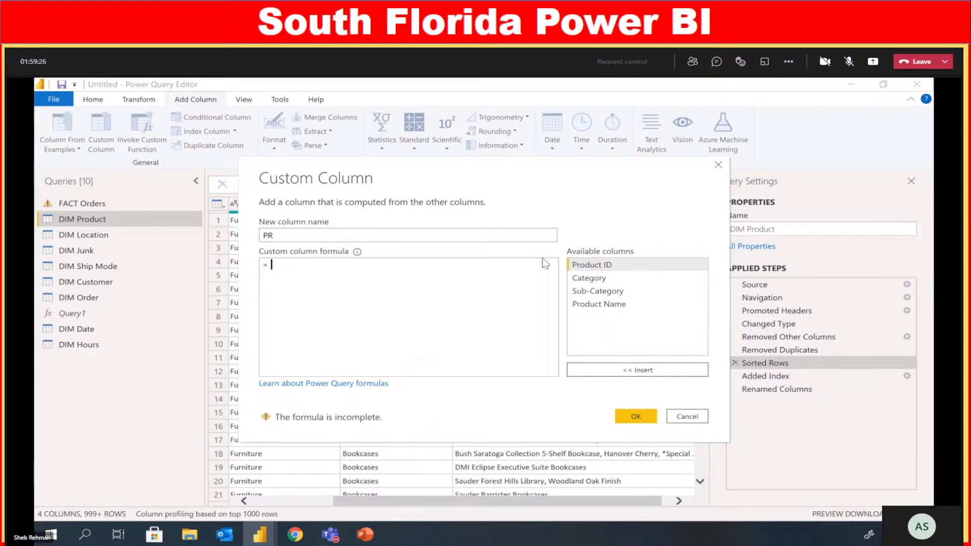
pyautogui.click(608, 265)
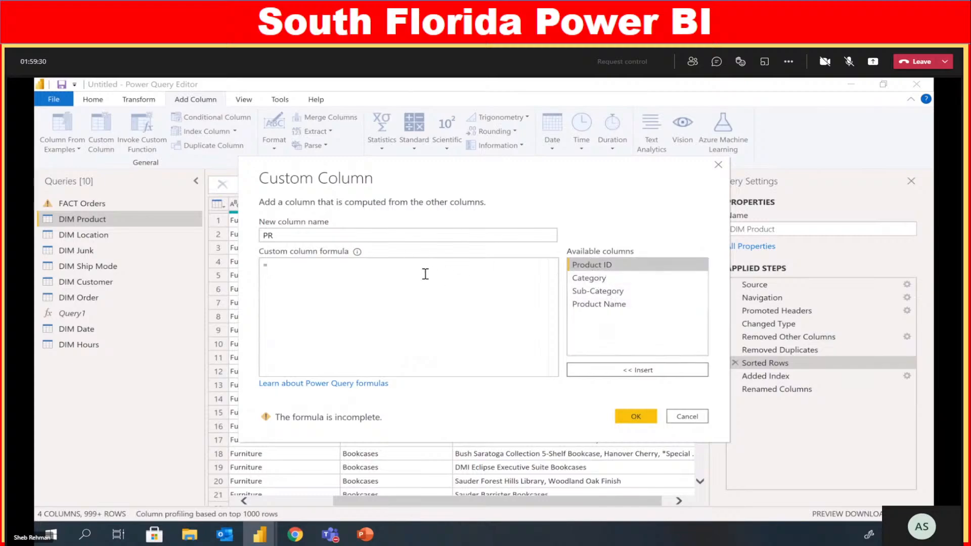
pyautogui.doubleClick(617, 268)
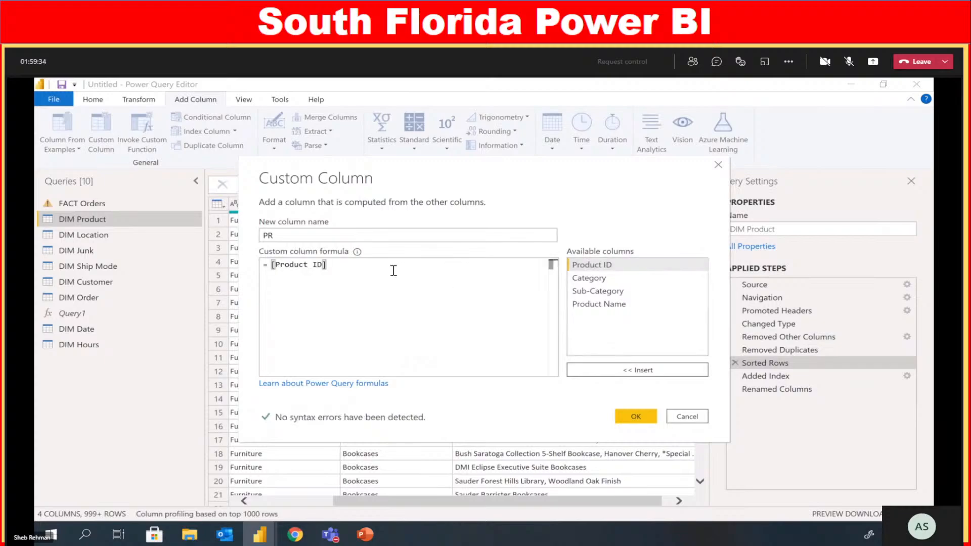
pyautogui.write('&&')
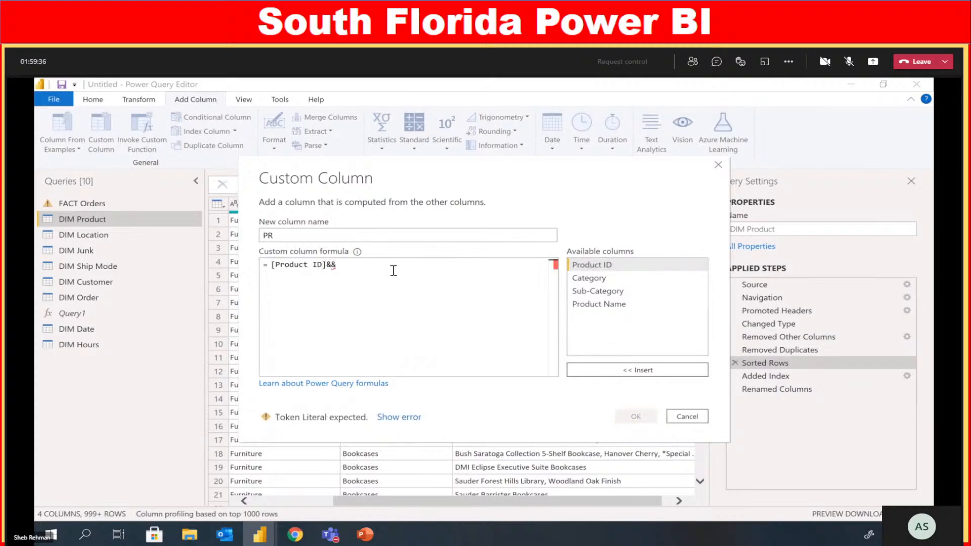
pyautogui.press('Left')
pyautogui.write('"')
pyautogui.write('"')
pyautogui.doubleClick(627, 304)
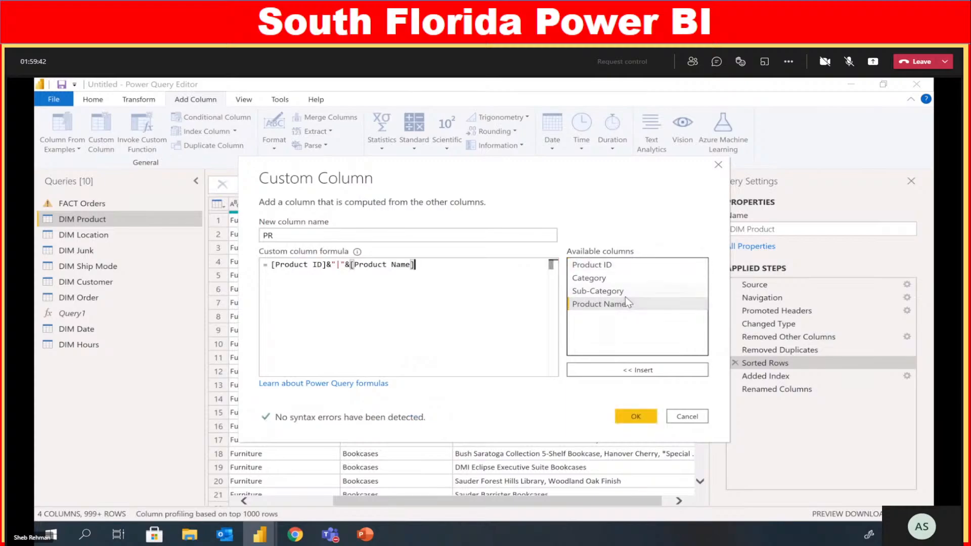
pyautogui.moveTo(416, 264); pyautogui.dragTo(269, 264)
pyautogui.hotkey('ctrl', 'c')
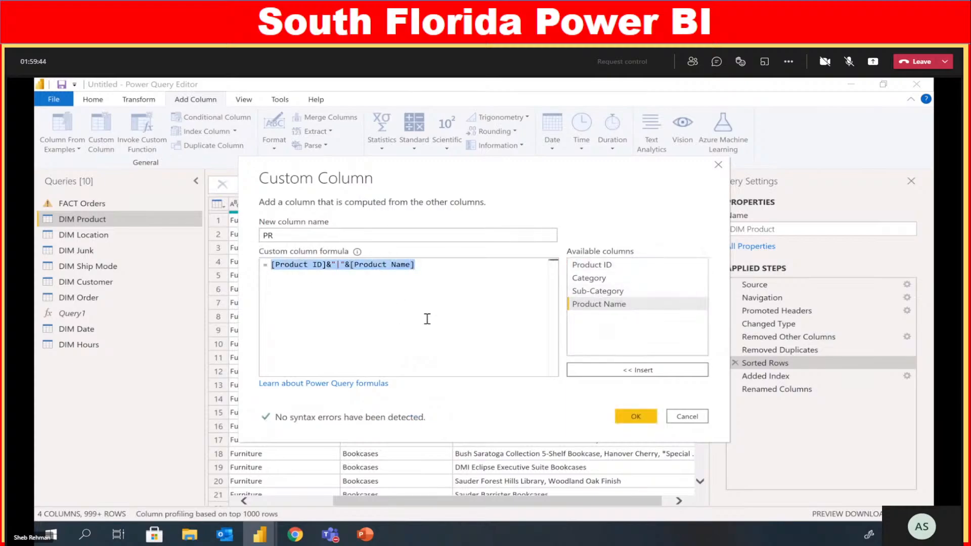
# Create the PR column in DIM Product and check it in the Added Index and Renamed Columns steps
pyautogui.click(634, 416)
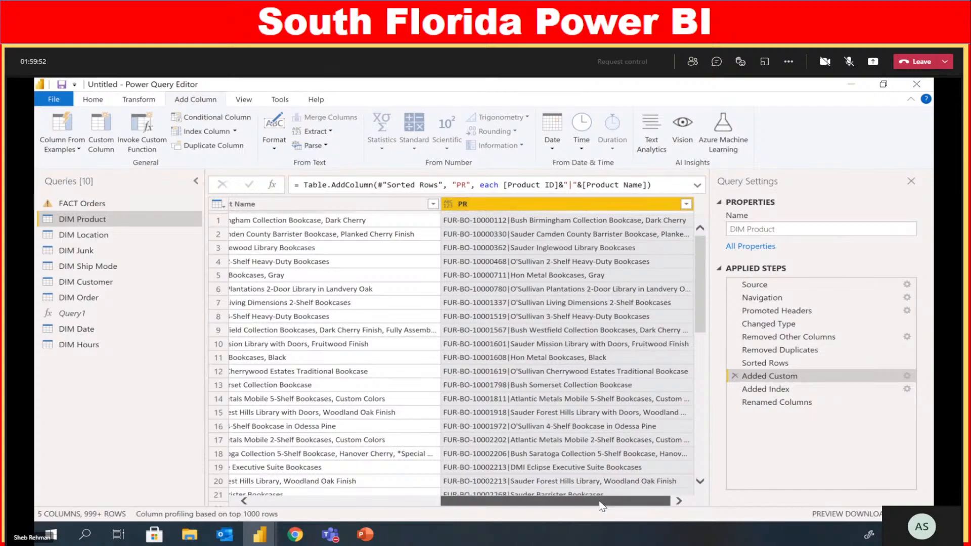
pyautogui.click(767, 389)
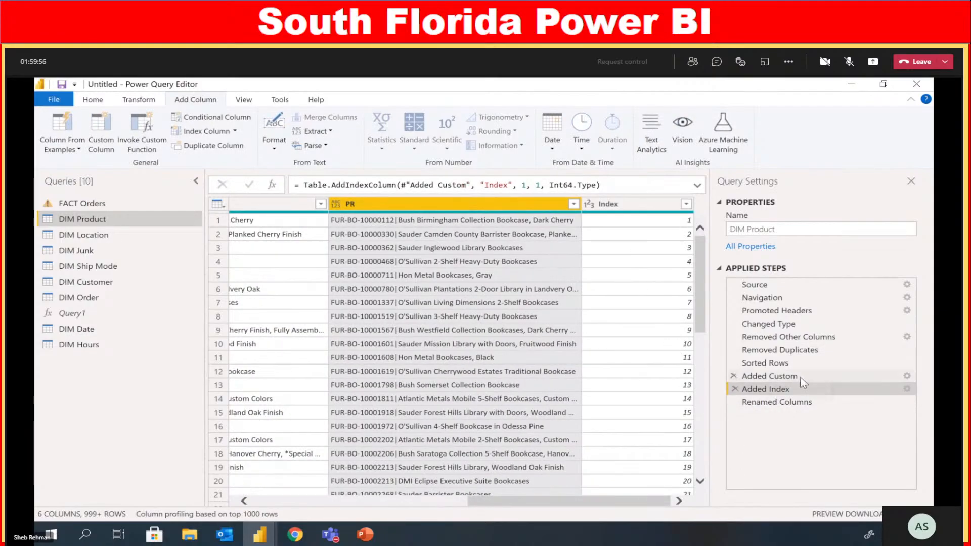
pyautogui.click(797, 402)
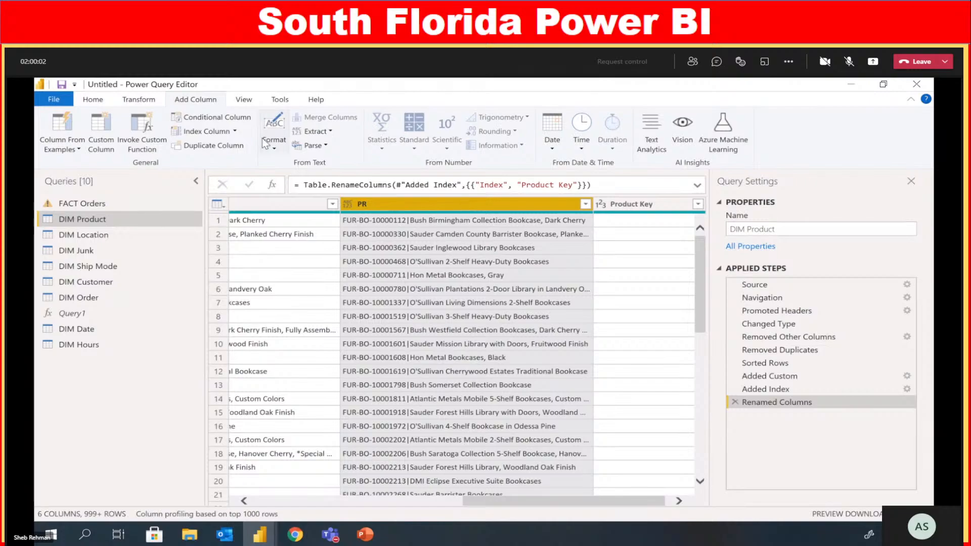
# Group DIM Product by PR with a Count Rows column named Count
pyautogui.click(137, 100)
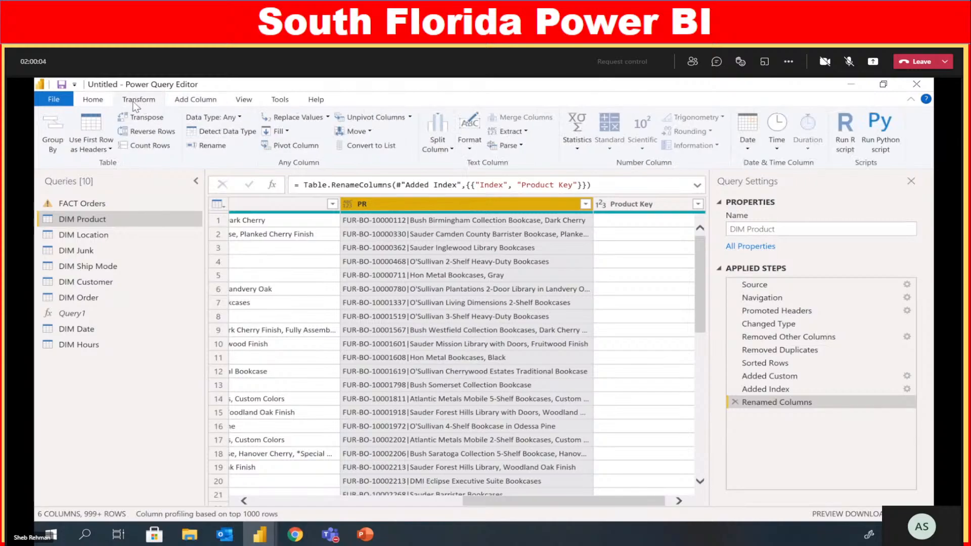
pyautogui.click(93, 100)
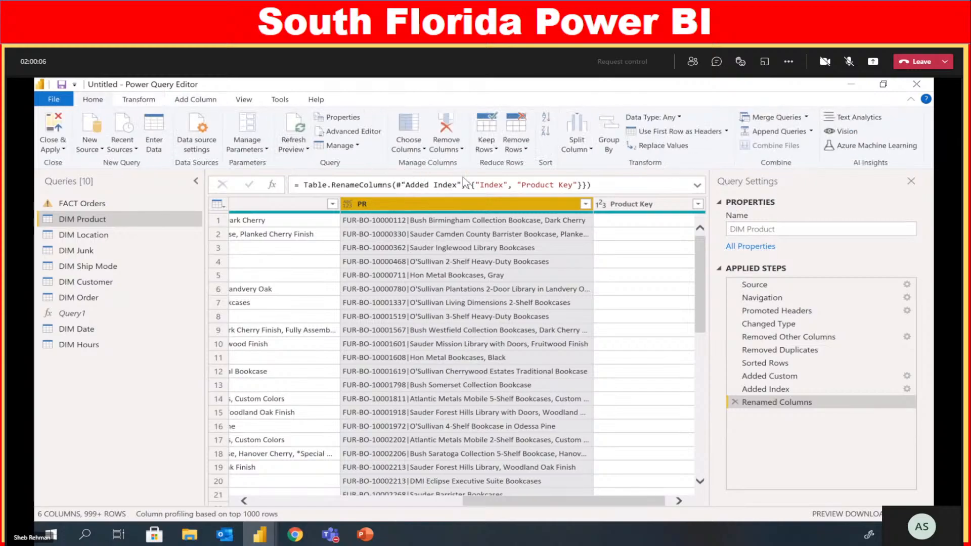
pyautogui.click(610, 144)
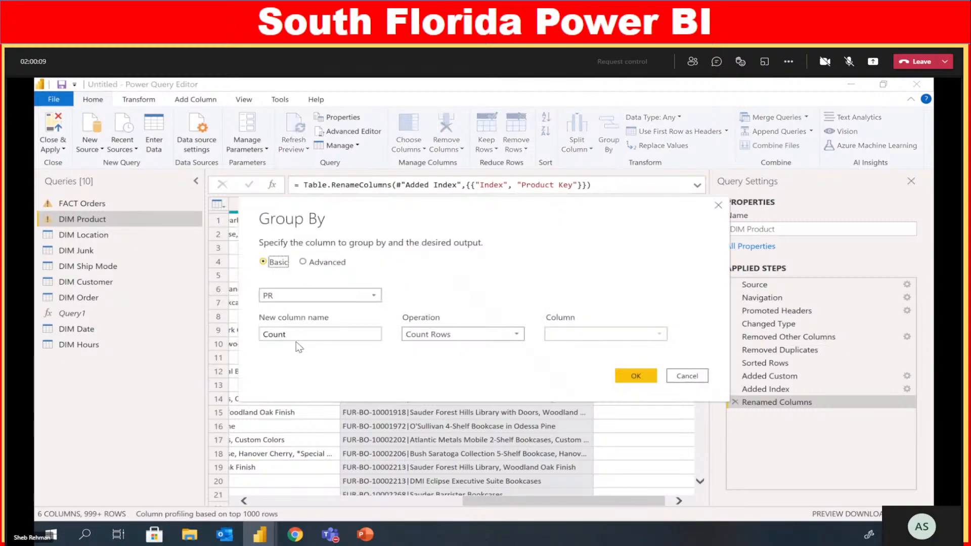
pyautogui.click(641, 376)
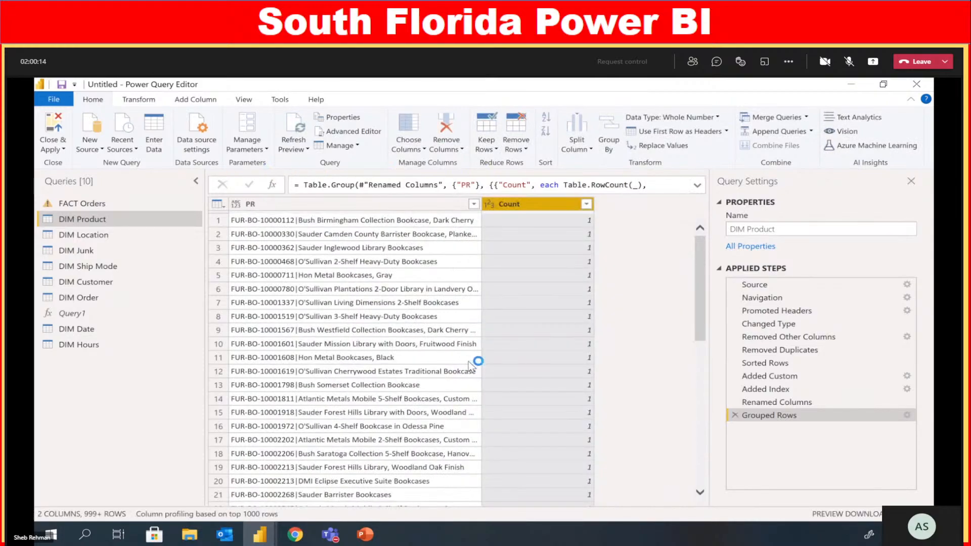
# Check the distinct values of the Count column and remove the Grouped Rows step from DIM Product
pyautogui.click(586, 205)
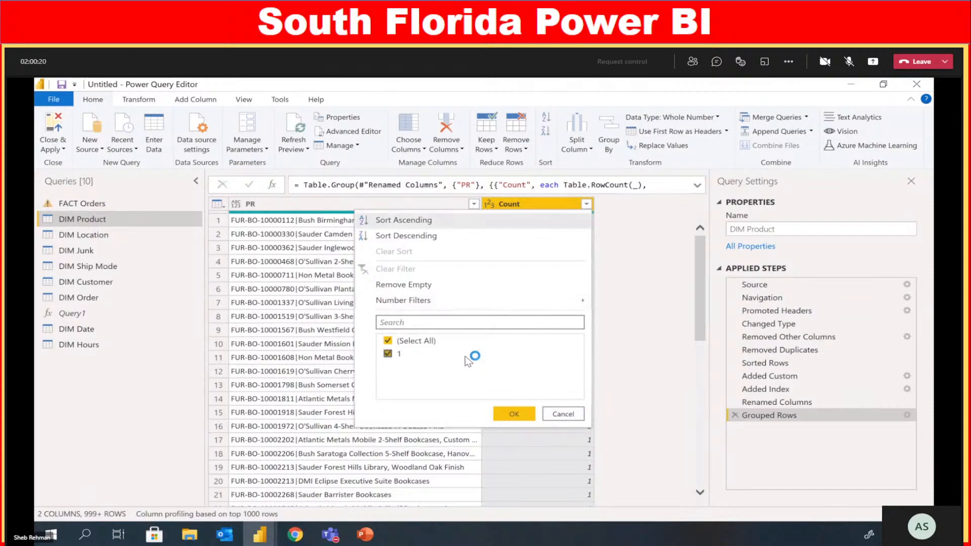
pyautogui.click(561, 413)
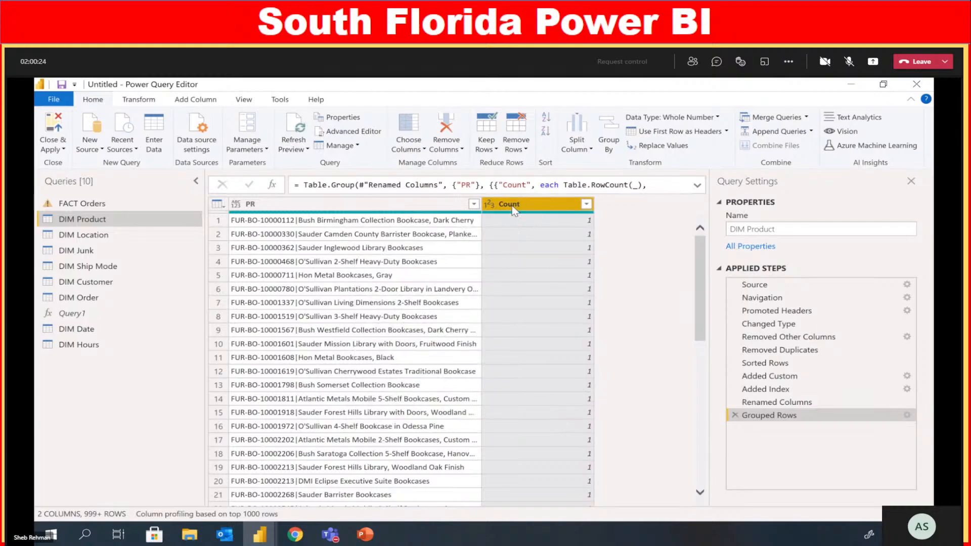
pyautogui.click(735, 415)
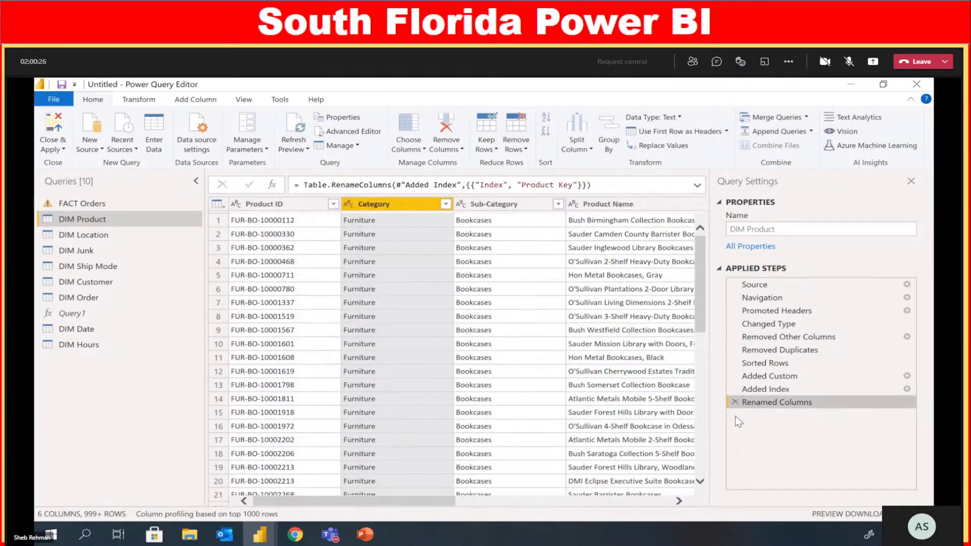
# Open FACT Orders, review its steps around the DIM Product merge, and insert a custom column after the Changed Type step
pyautogui.click(81, 203)
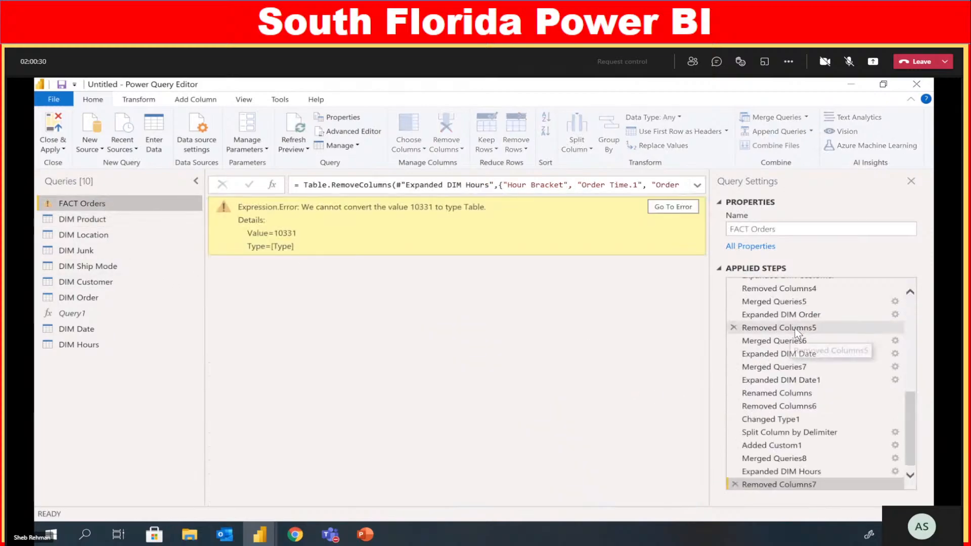
pyautogui.scroll(8, 828, 448)
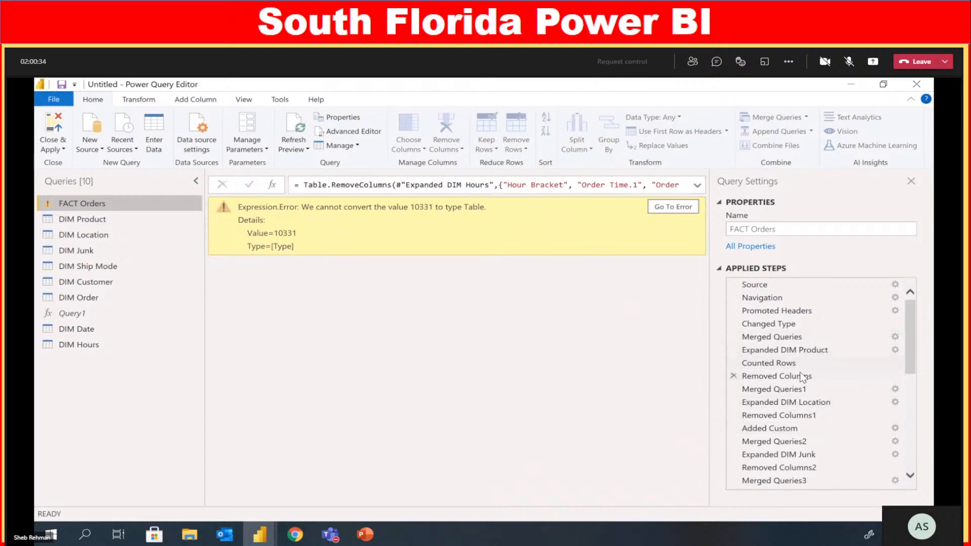
pyautogui.scroll(-1, 804, 389)
pyautogui.scroll(1, 804, 392)
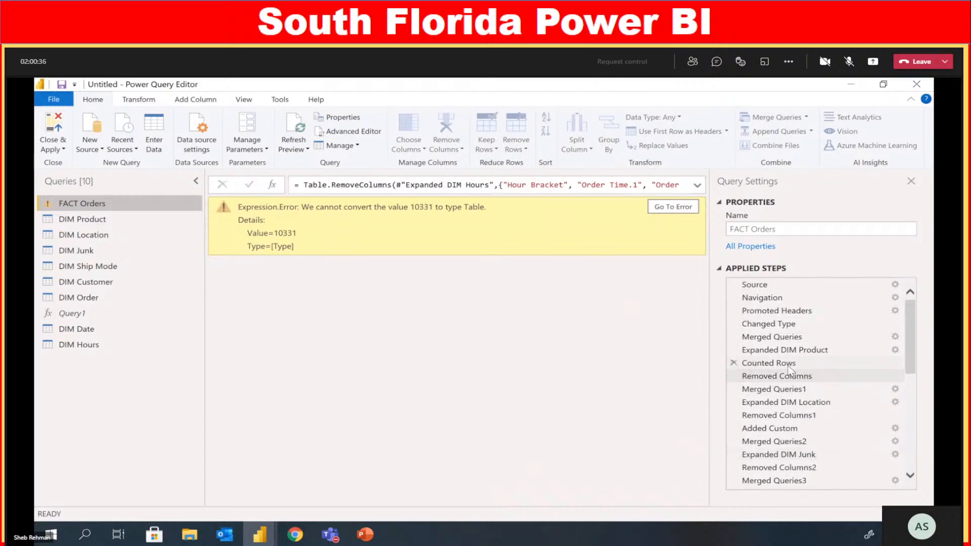
pyautogui.click(768, 364)
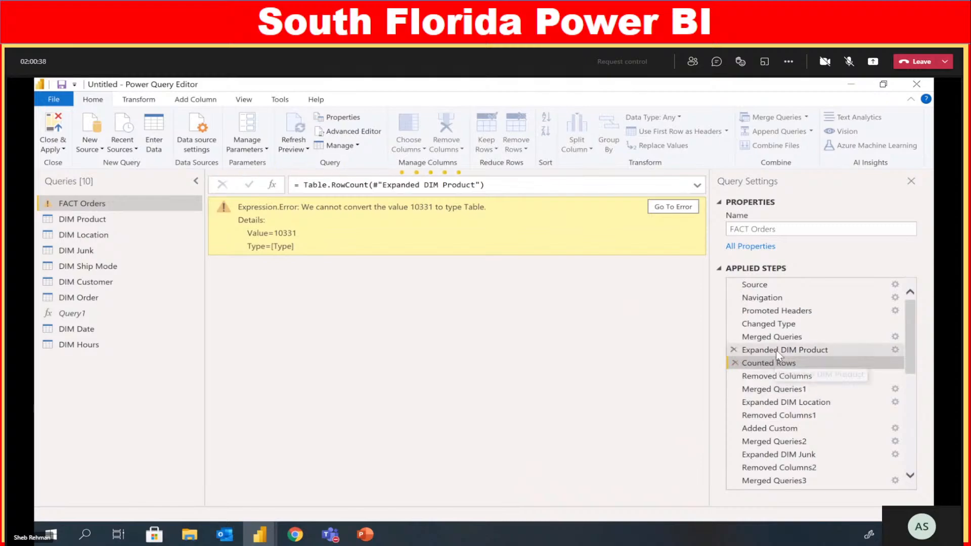
pyautogui.click(774, 350)
pyautogui.click(776, 339)
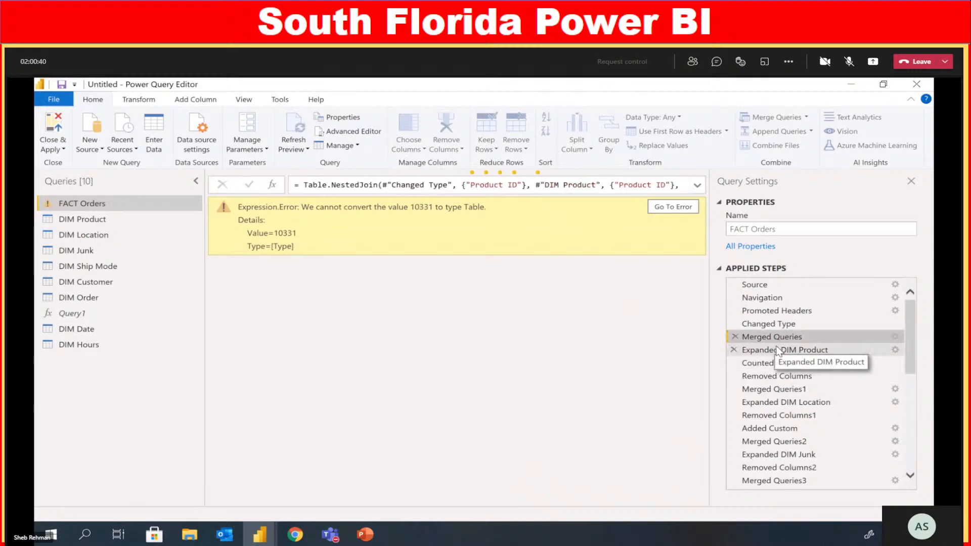
pyautogui.click(784, 325)
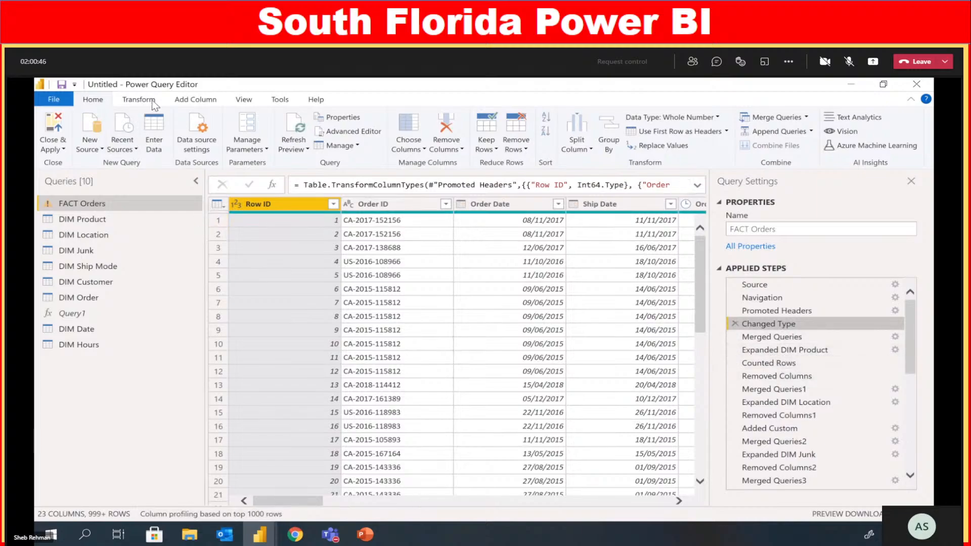
pyautogui.click(194, 100)
pyautogui.click(101, 145)
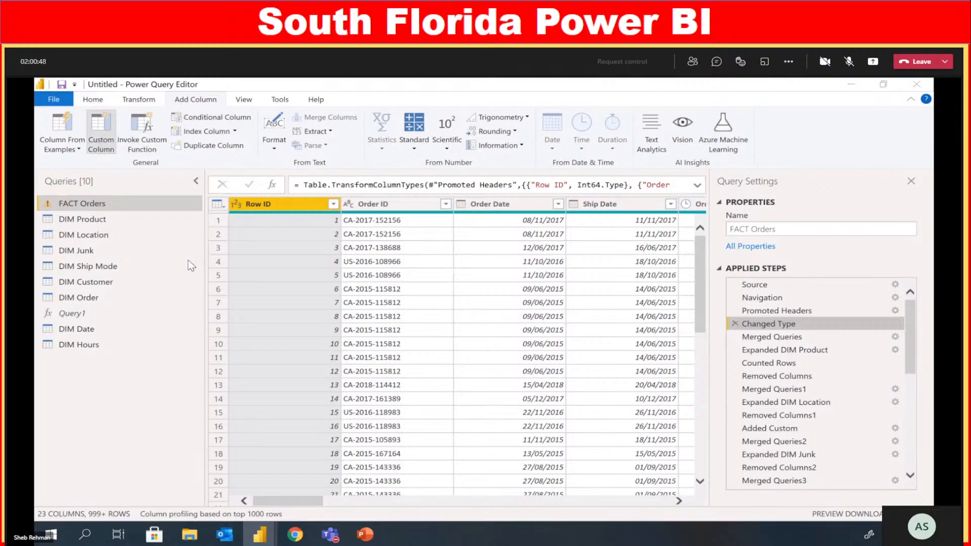
pyautogui.click(555, 332)
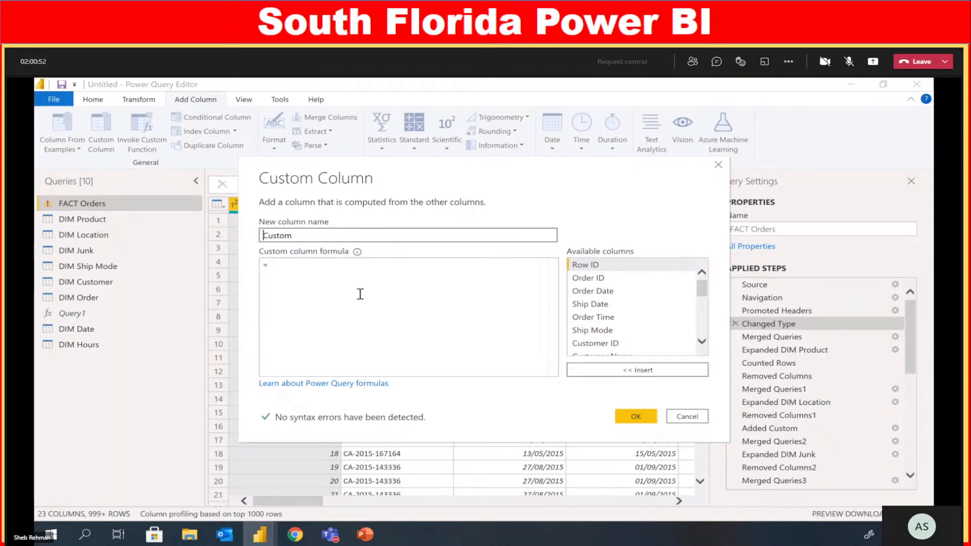
# Paste the formula [Product ID]&"|"&[Product Name] into the FACT Orders custom column and name the column PR
pyautogui.click(360, 294)
pyautogui.hotkey('ctrl', 'v')
pyautogui.moveTo(293, 236); pyautogui.dragTo(276, 237)
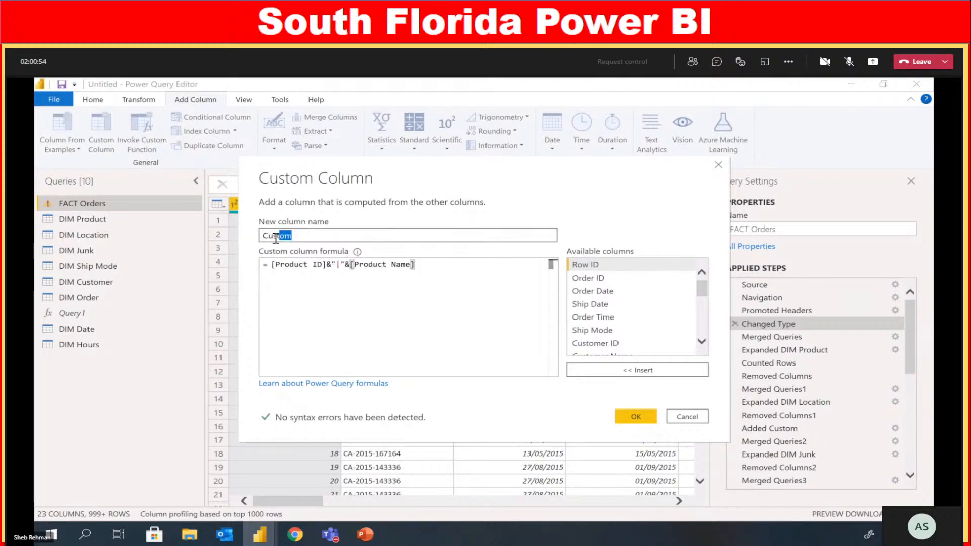
pyautogui.doubleClick(276, 237)
pyautogui.write('PR')
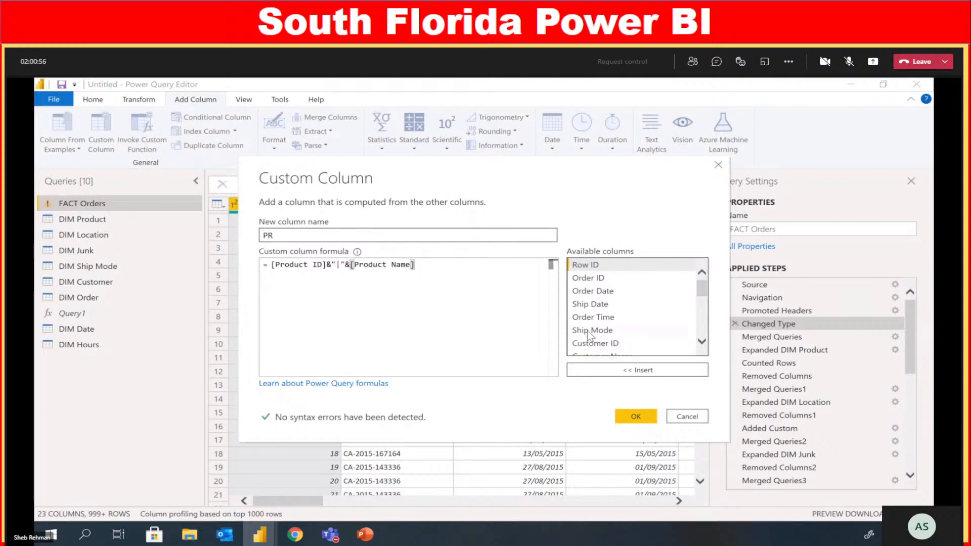
pyautogui.click(637, 416)
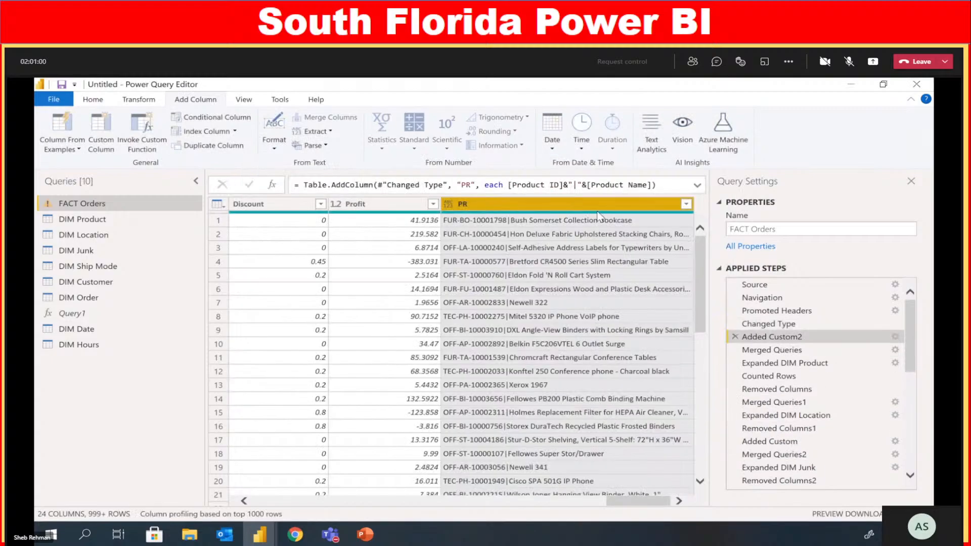
# Change the Merged Queries step of FACT Orders to match DIM Product on the PR columns with a Left Outer join
pyautogui.click(779, 350)
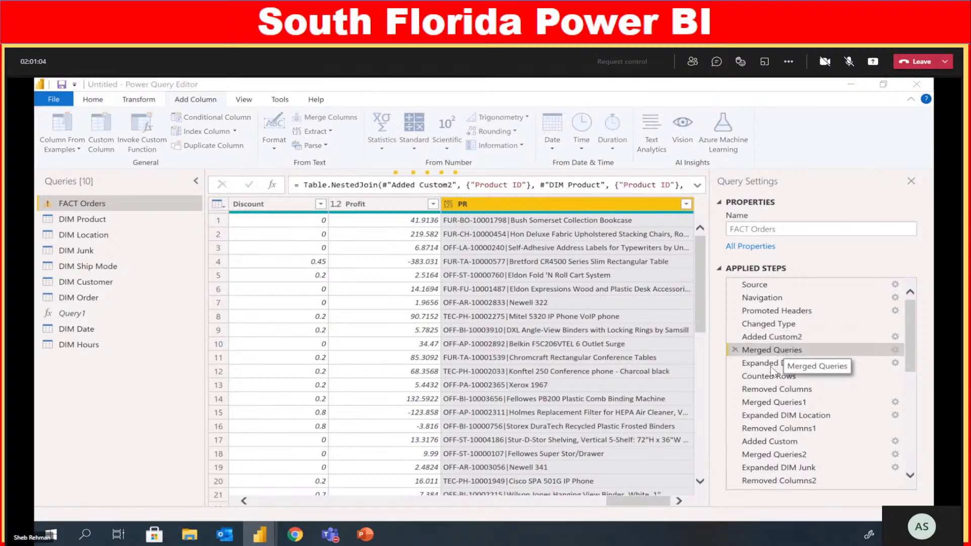
pyautogui.moveTo(376, 258); pyautogui.dragTo(664, 259)
pyautogui.click(630, 189)
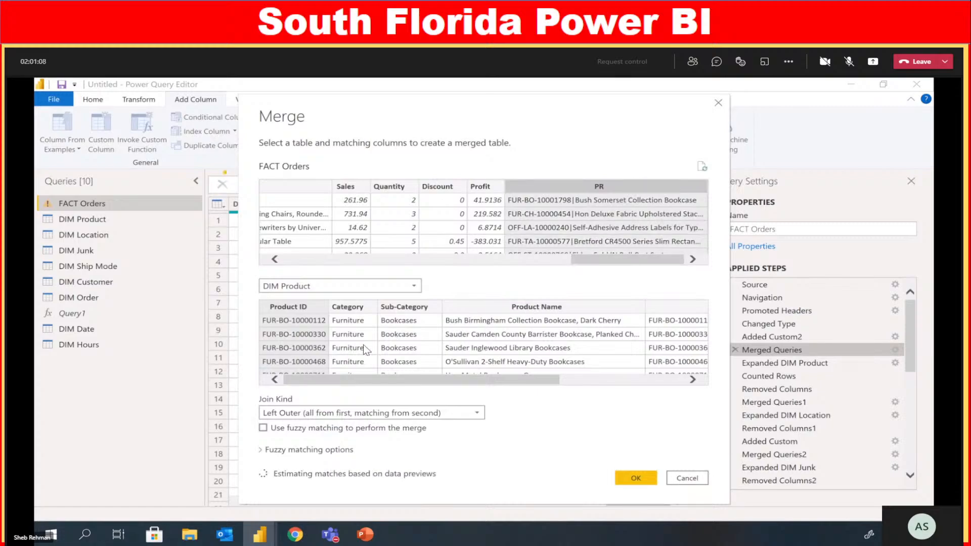
pyautogui.moveTo(383, 380); pyautogui.dragTo(508, 380)
pyautogui.click(581, 304)
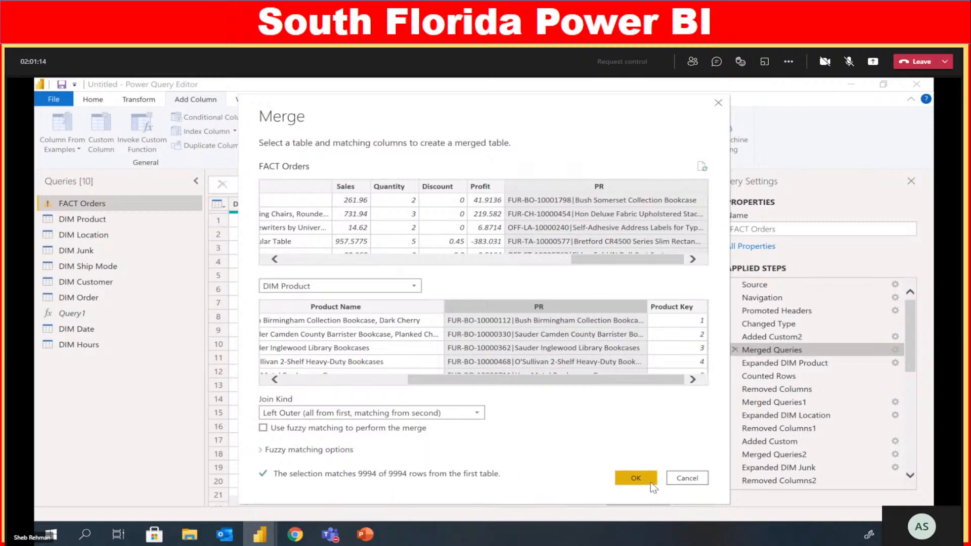
pyautogui.click(636, 479)
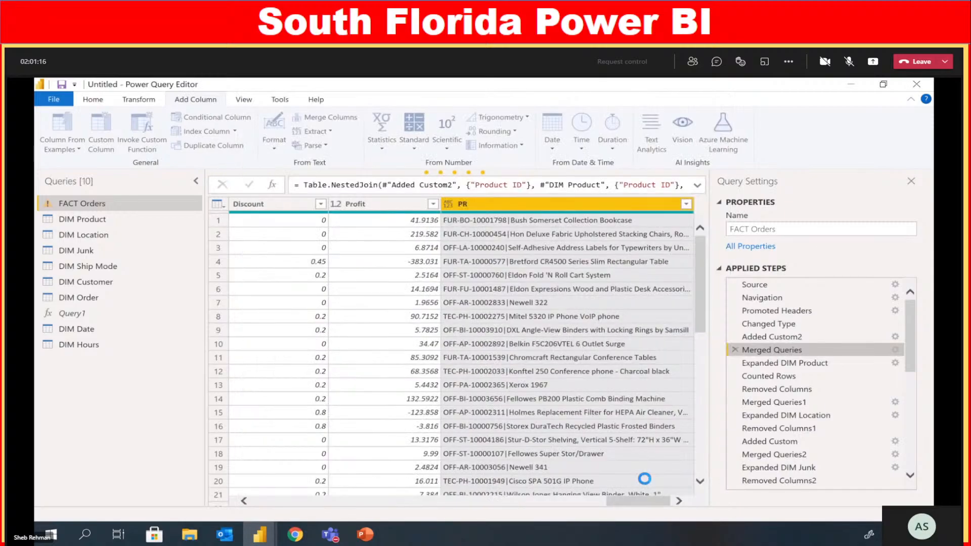
# Inspect the Expanded DIM Product step's column selection and the Product Key values it brings into FACT Orders
pyautogui.click(797, 364)
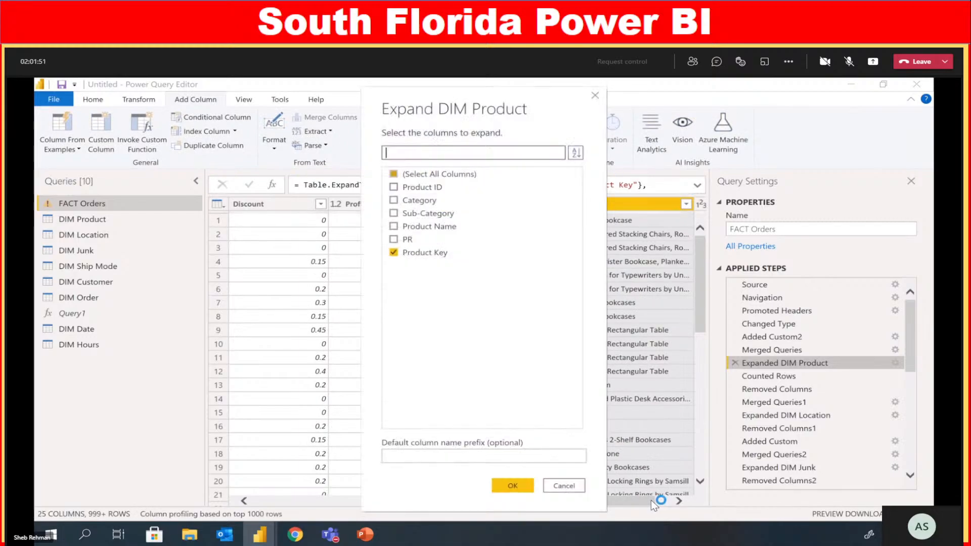
pyautogui.click(570, 487)
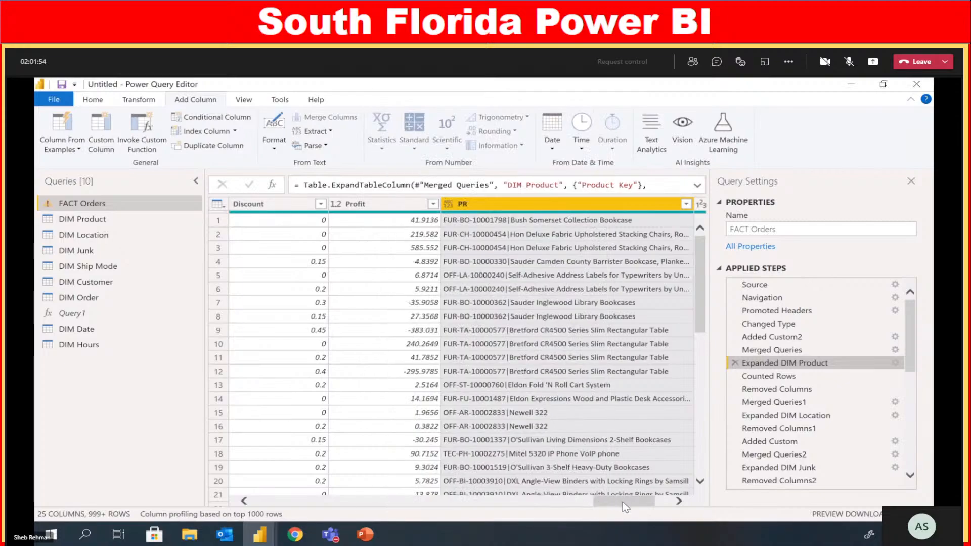
pyautogui.moveTo(622, 500); pyautogui.dragTo(657, 505)
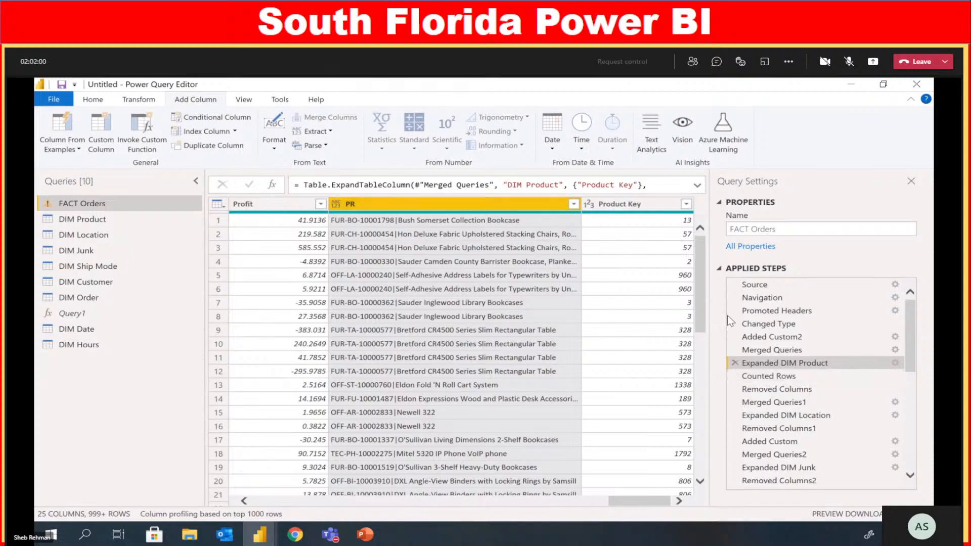
# Check the row count in the Counted Rows step of FACT Orders and delete that step
pyautogui.click(792, 377)
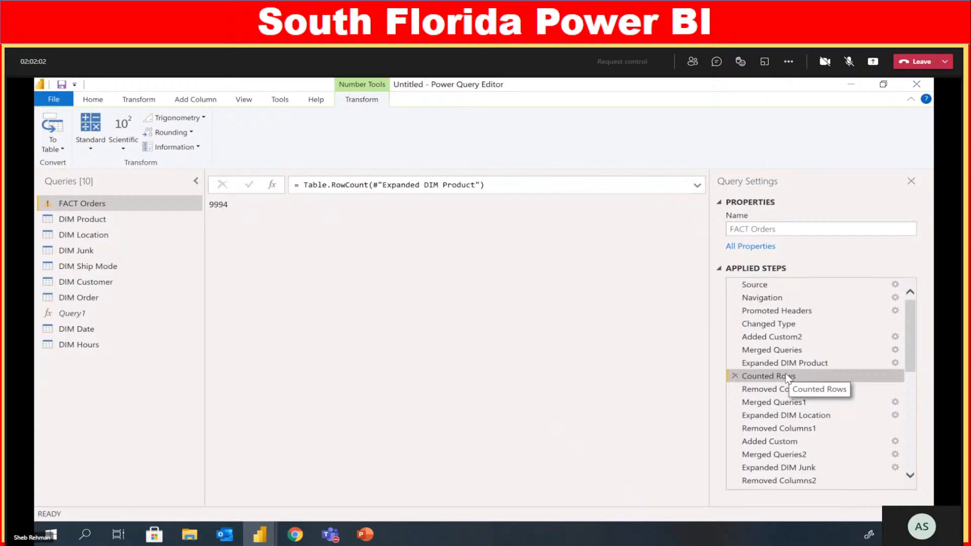
pyautogui.click(736, 376)
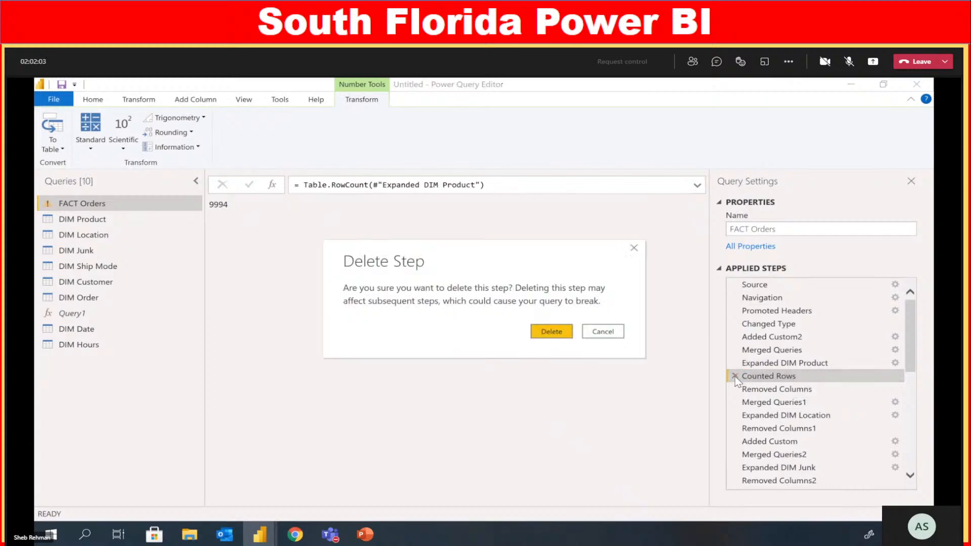
pyautogui.click(551, 332)
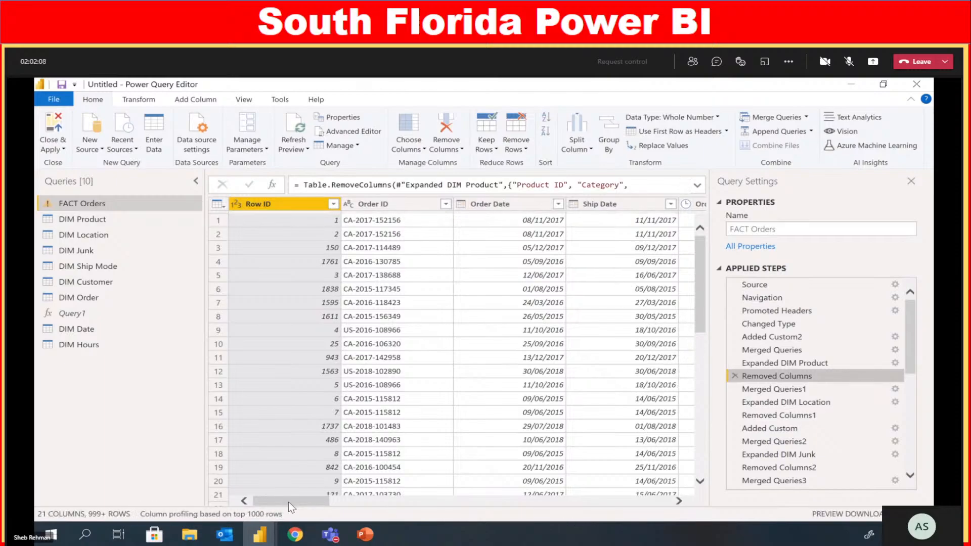
# Remove the PR column from FACT Orders at the Removed Columns step and go to the end of the applied steps
pyautogui.moveTo(289, 502); pyautogui.dragTo(676, 508)
pyautogui.click(435, 205)
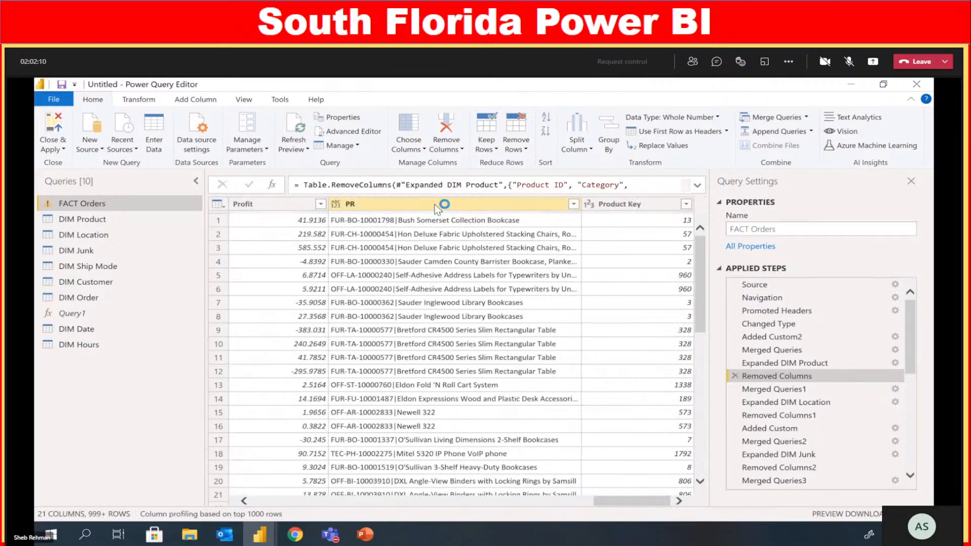
pyautogui.rightClick(457, 206)
pyautogui.click(496, 224)
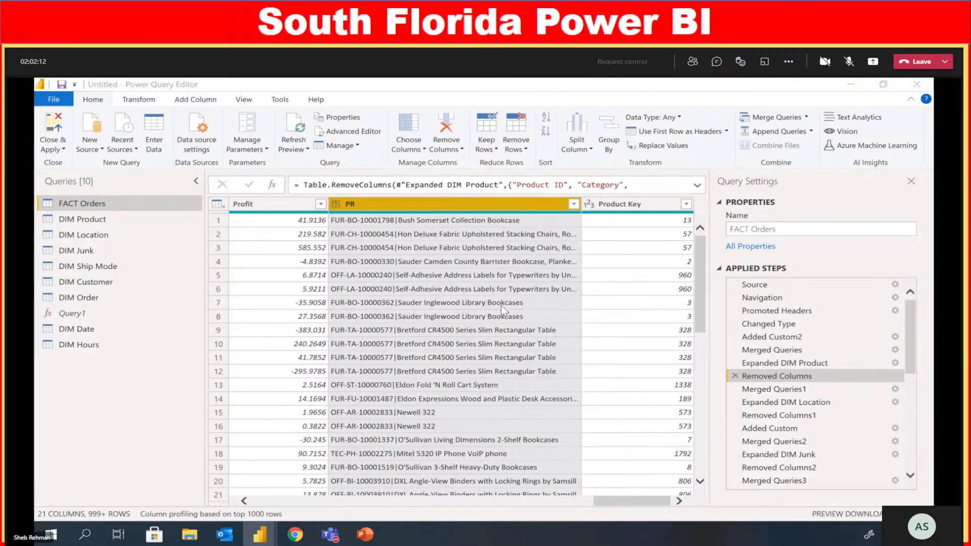
pyautogui.click(563, 330)
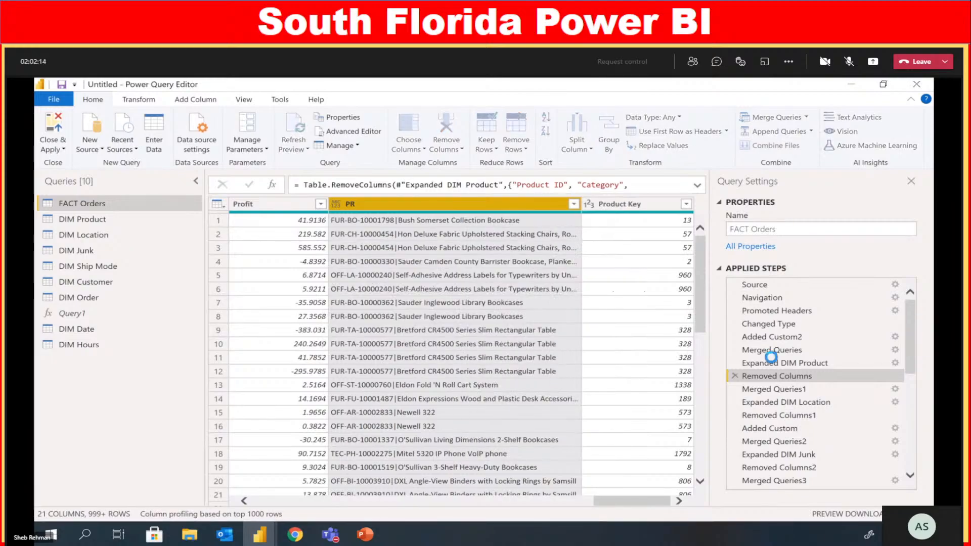
pyautogui.scroll(-6, 839, 363)
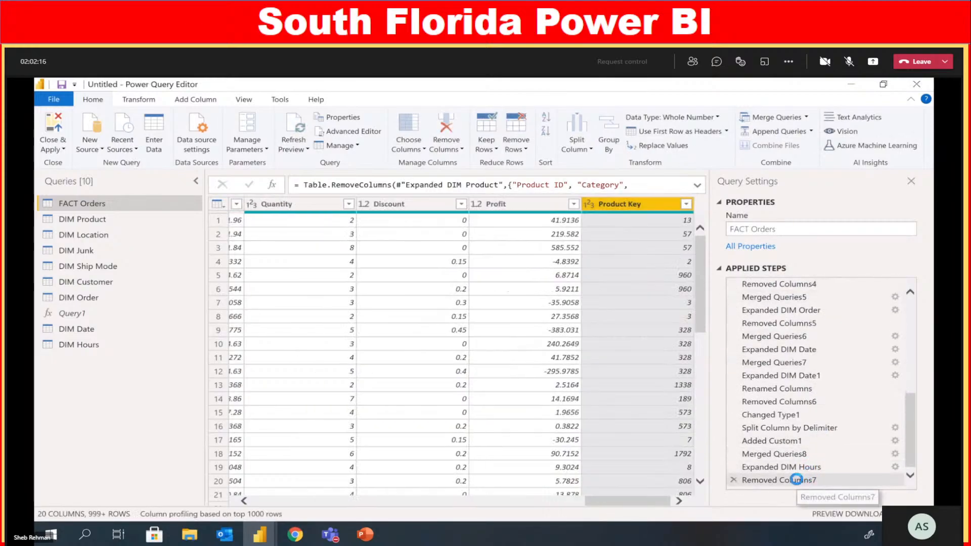
# Select the final Removed Columns7 step of FACT Orders, then close the query editor and apply the changes to the report
pyautogui.click(779, 481)
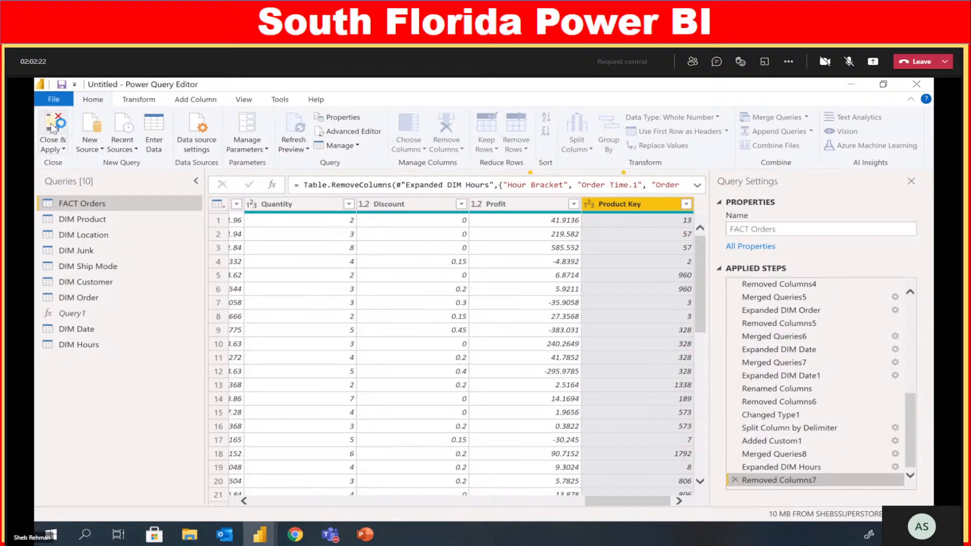
pyautogui.click(51, 123)
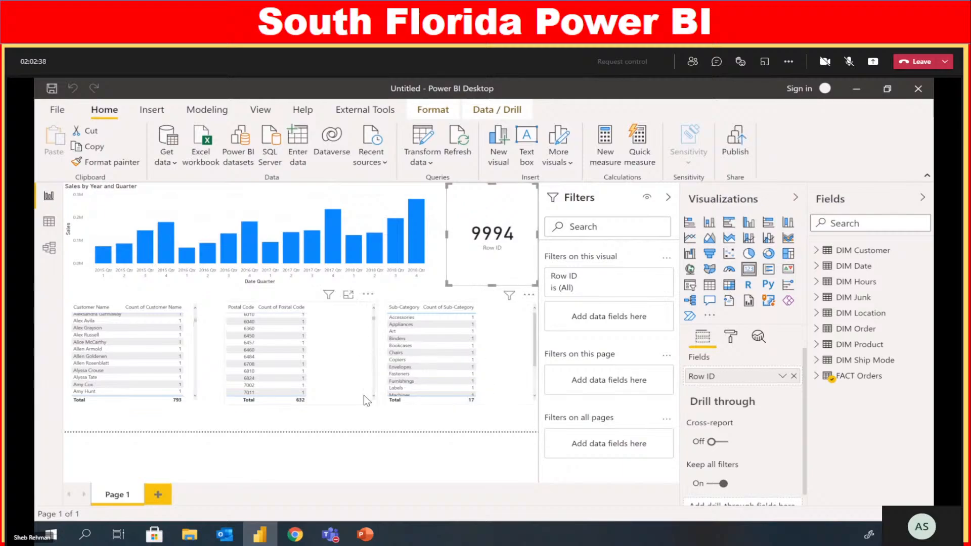
pyautogui.click(373, 423)
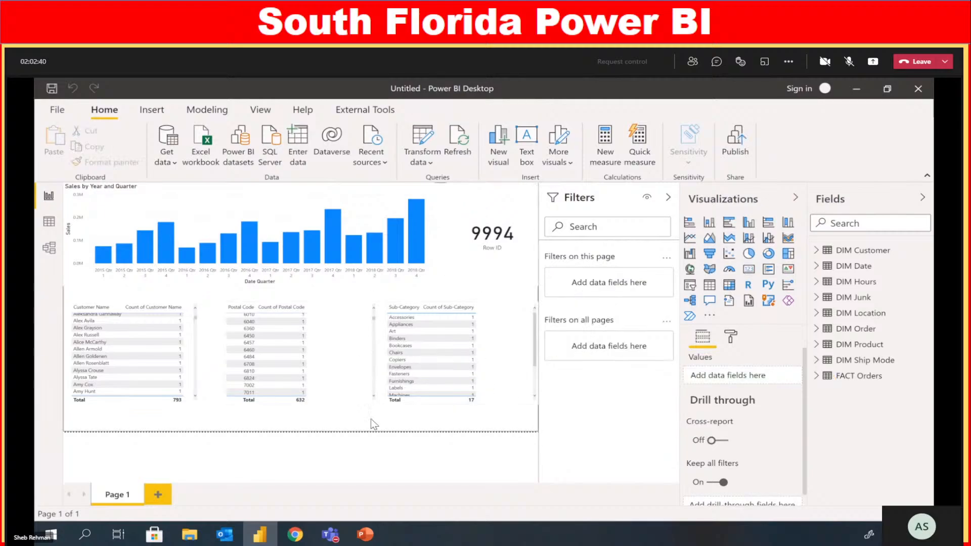
# Review the star-schema relationships around FACT Orders in the model diagram and return to the report page
pyautogui.click(49, 247)
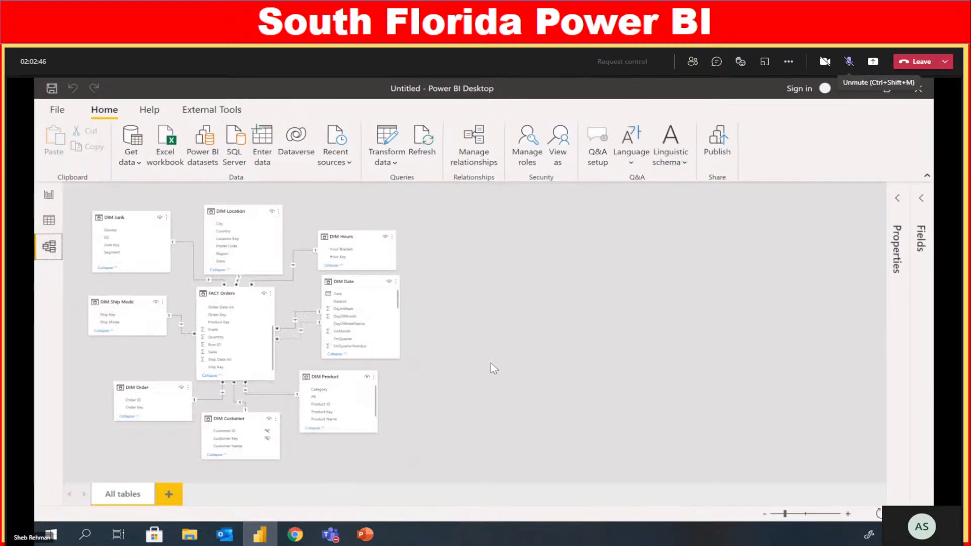
pyautogui.click(849, 61)
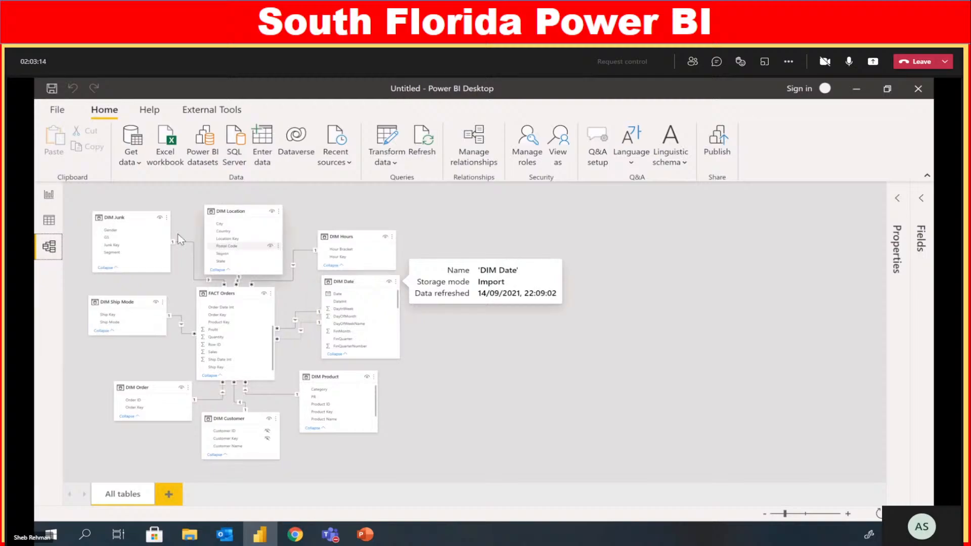
pyautogui.click(48, 195)
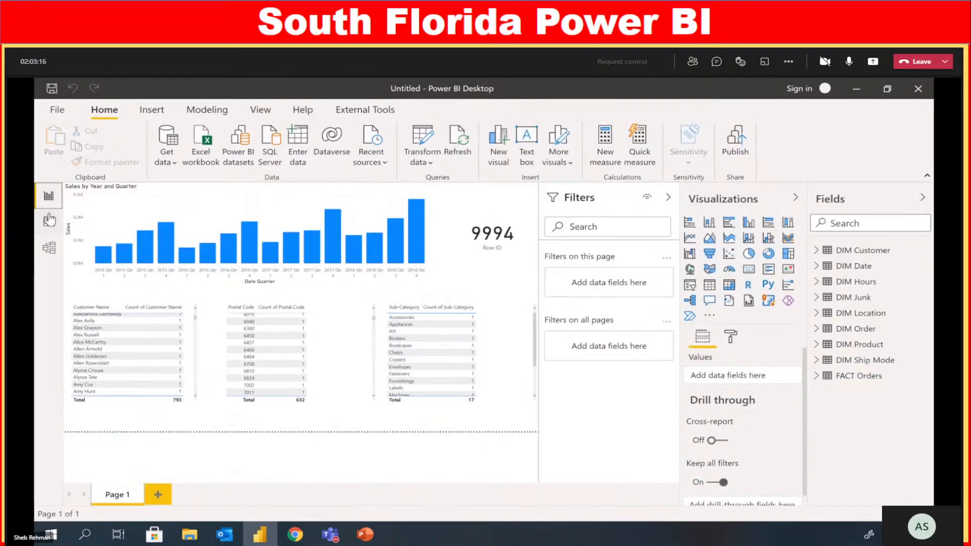
# Move the Row ID card slightly closer to the Sales by Year and Quarter chart and select the chart
pyautogui.click(340, 350)
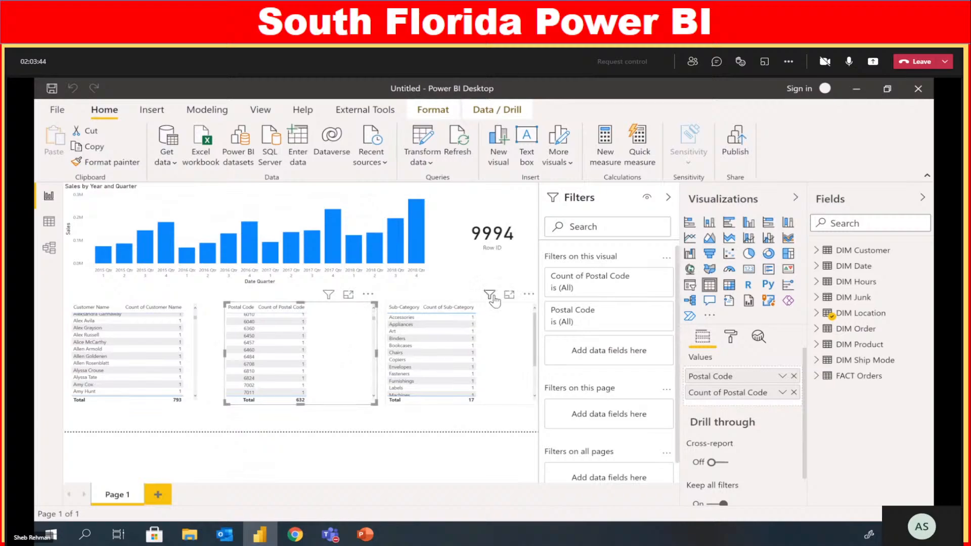
pyautogui.click(461, 282)
pyautogui.click(481, 291)
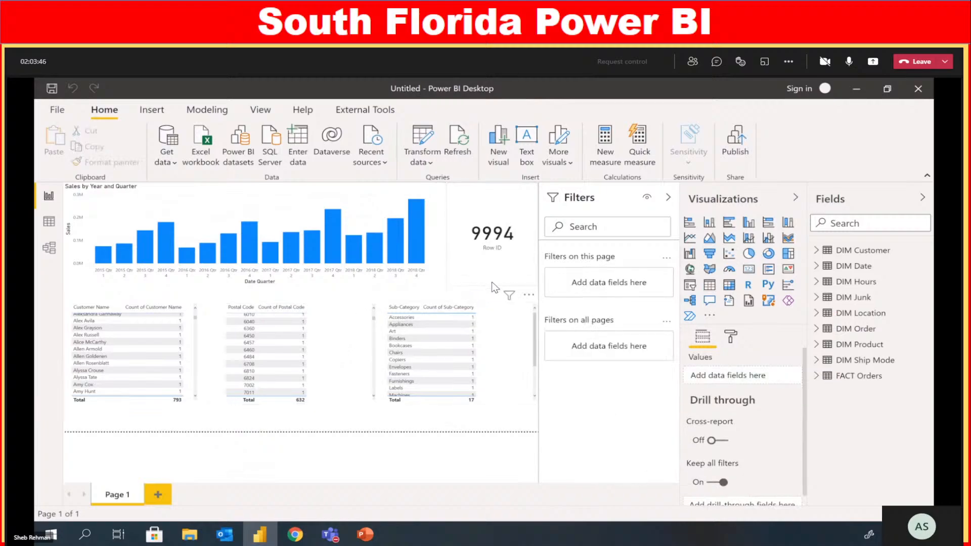
pyautogui.moveTo(492, 282); pyautogui.dragTo(475, 246)
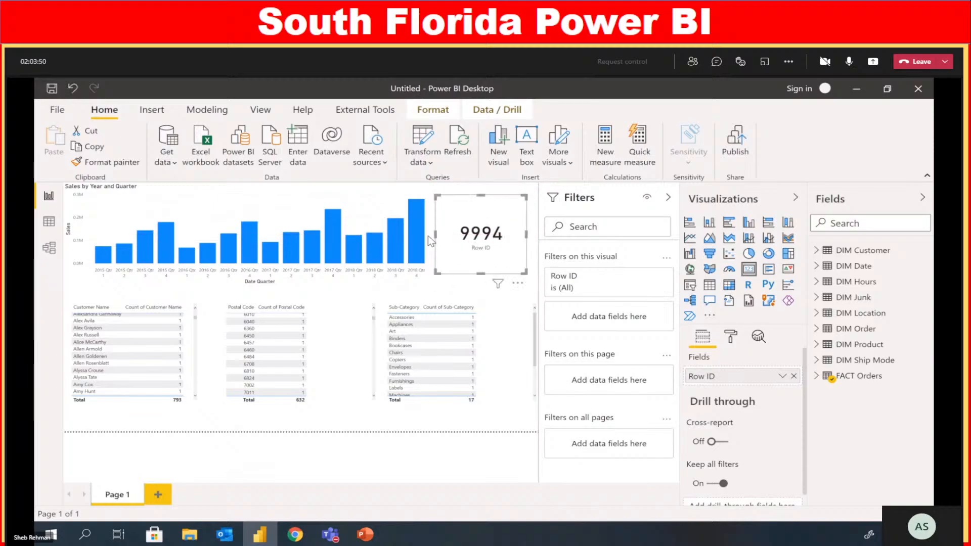
pyautogui.click(365, 207)
pyautogui.moveTo(467, 246)
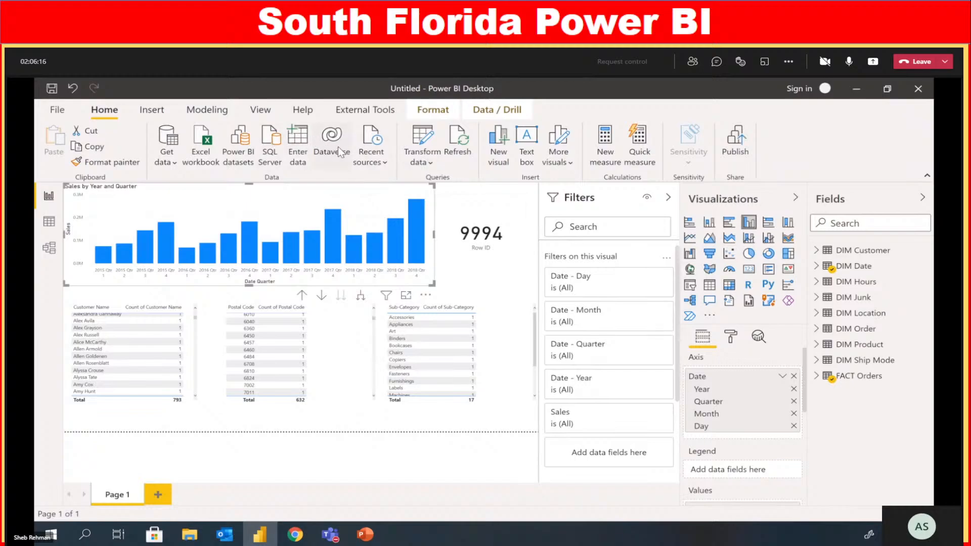
# Reopen the query editor and inspect the early applied steps of FACT Orders from Source through Added Custom2 and Merged Queries
pyautogui.click(422, 144)
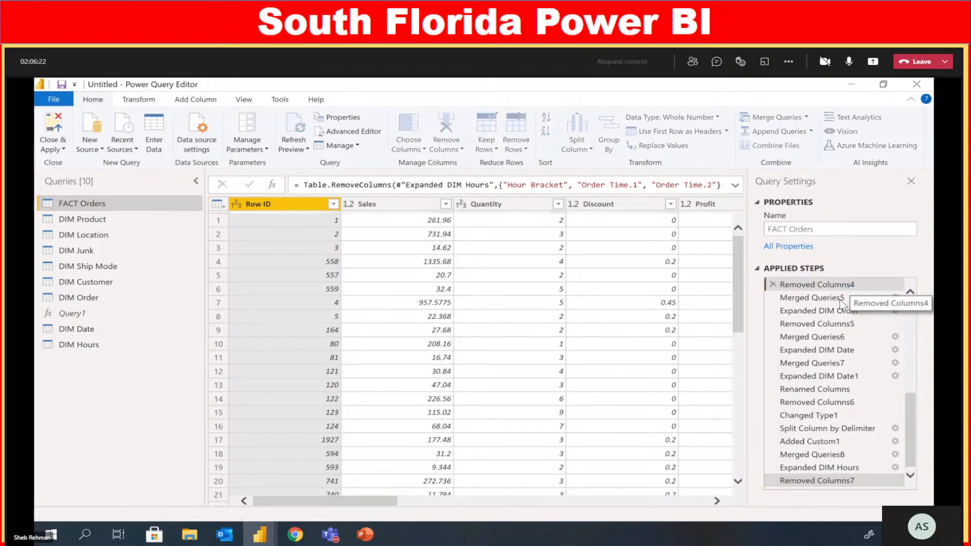
pyautogui.scroll(8, 841, 304)
pyautogui.click(828, 289)
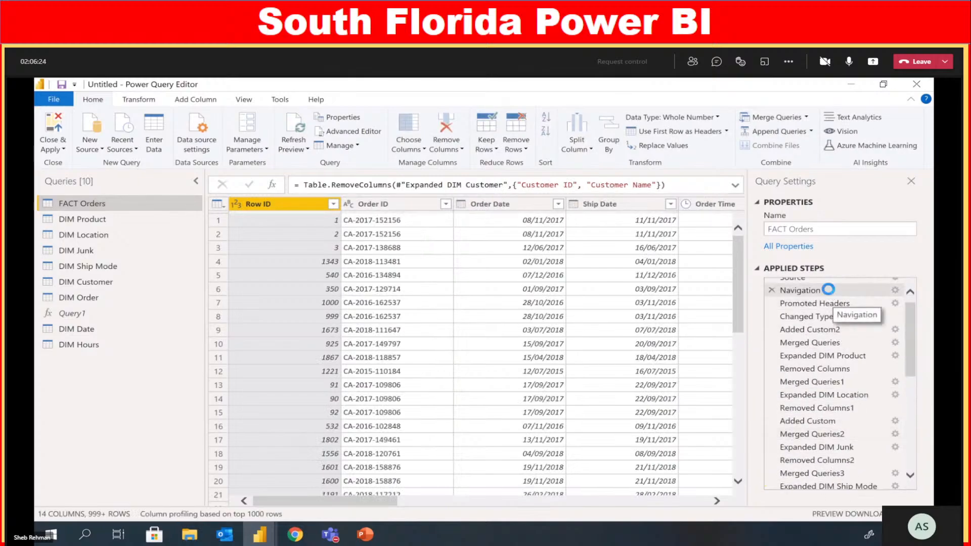
pyautogui.click(825, 287)
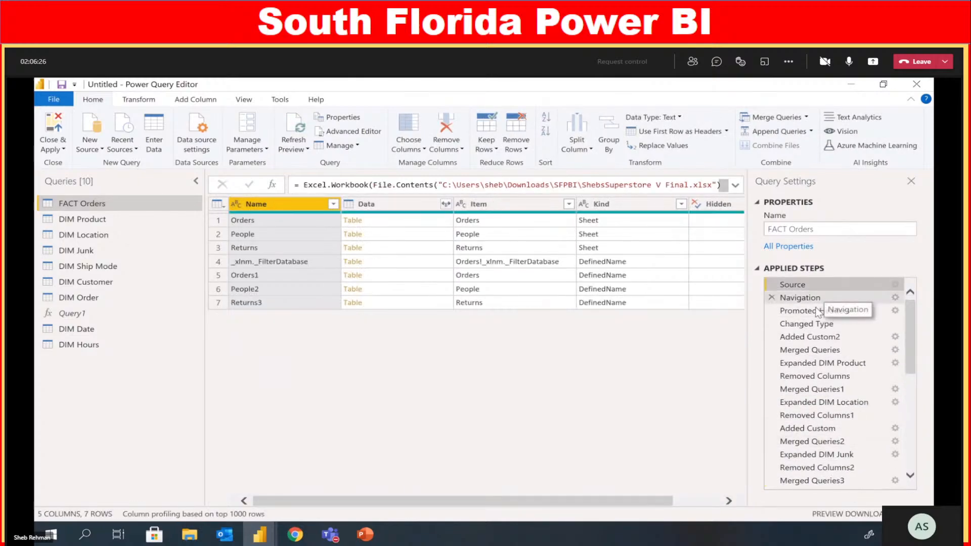
pyautogui.click(811, 325)
pyautogui.click(810, 337)
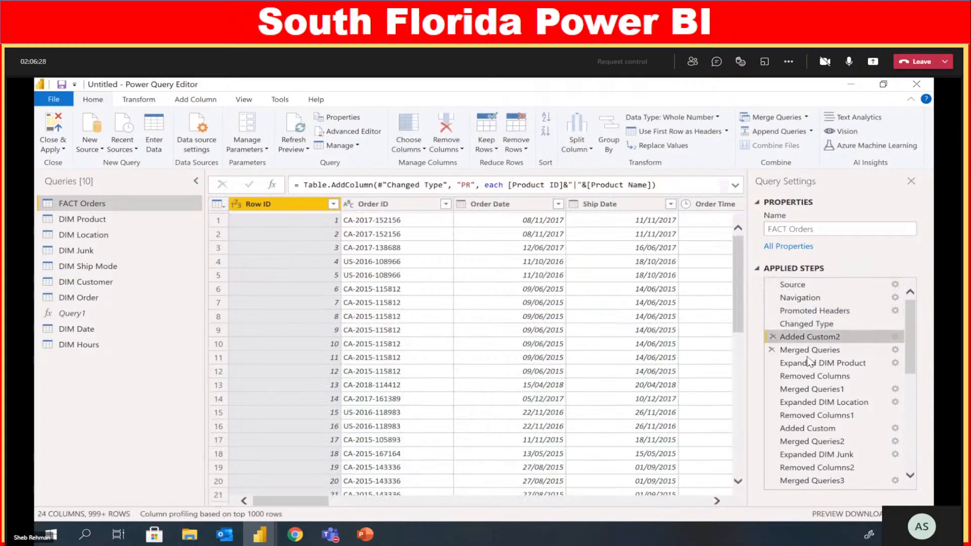
pyautogui.click(810, 350)
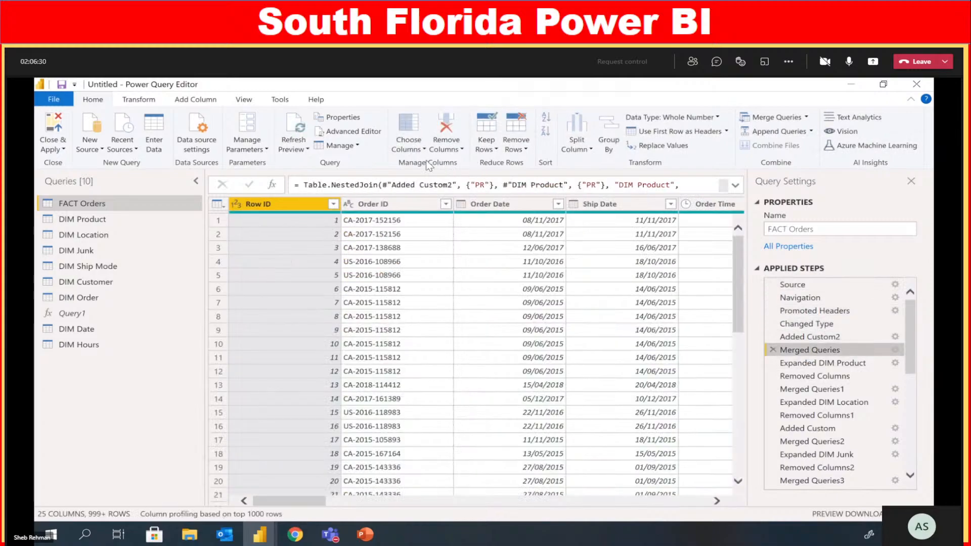
# Insert a Count Rows step after Merged Queries in FACT Orders to check its row count
pyautogui.click(133, 100)
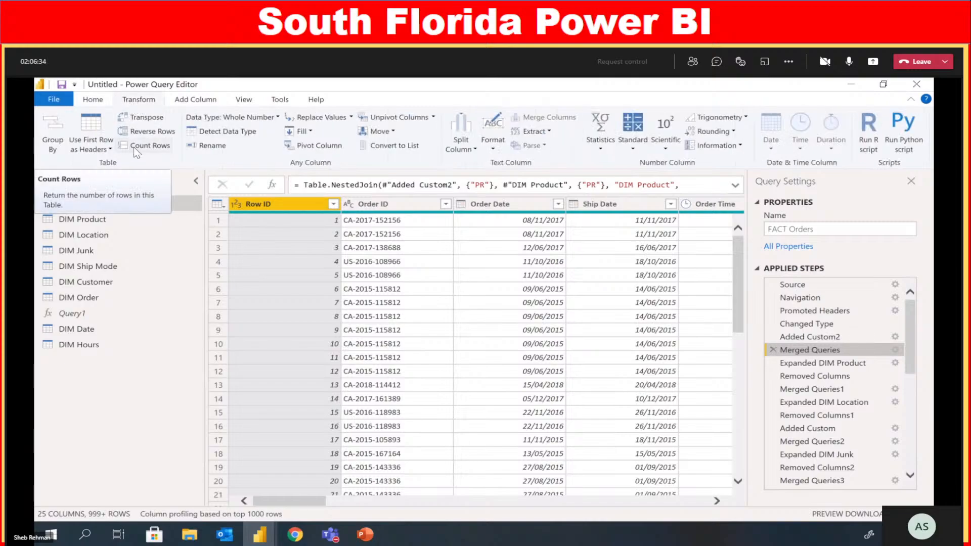
pyautogui.click(165, 156)
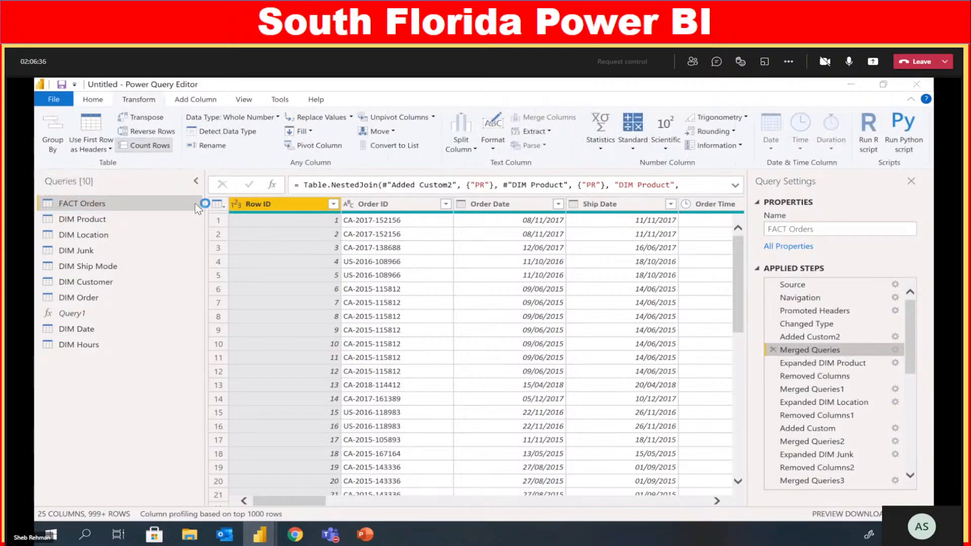
pyautogui.click(600, 338)
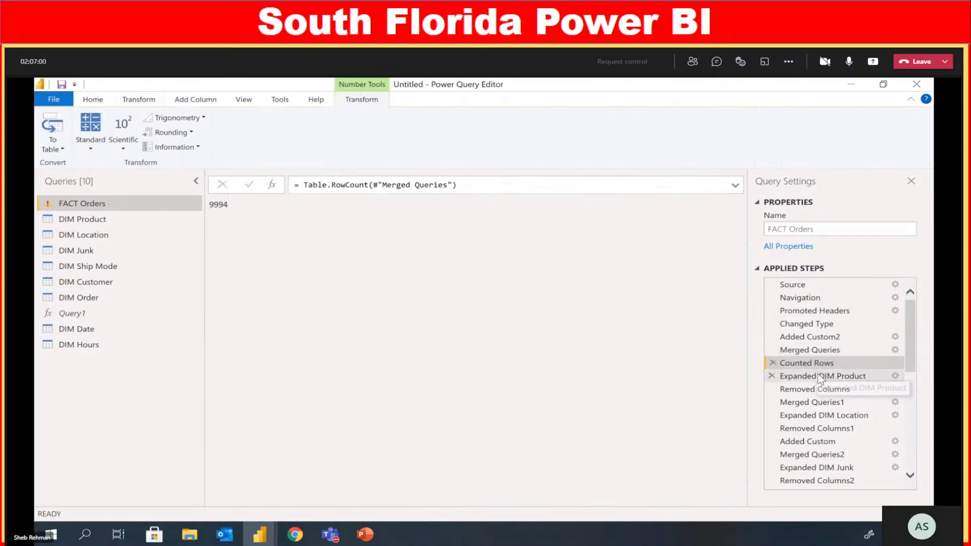
pyautogui.doubleClick(218, 205)
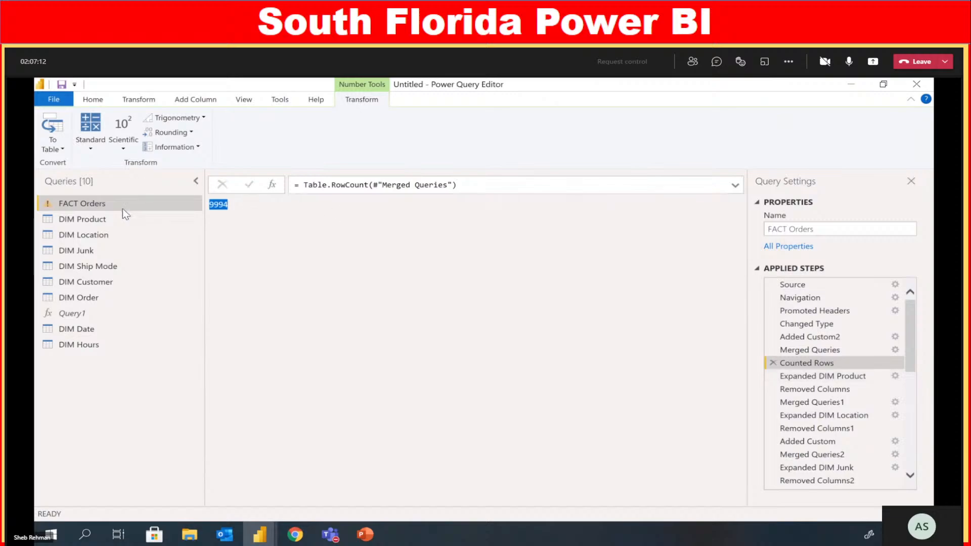
# Group DIM Product by Product ID with a Count Rows column, check for duplicate IDs, and delete the Grouped Rows step
pyautogui.click(106, 221)
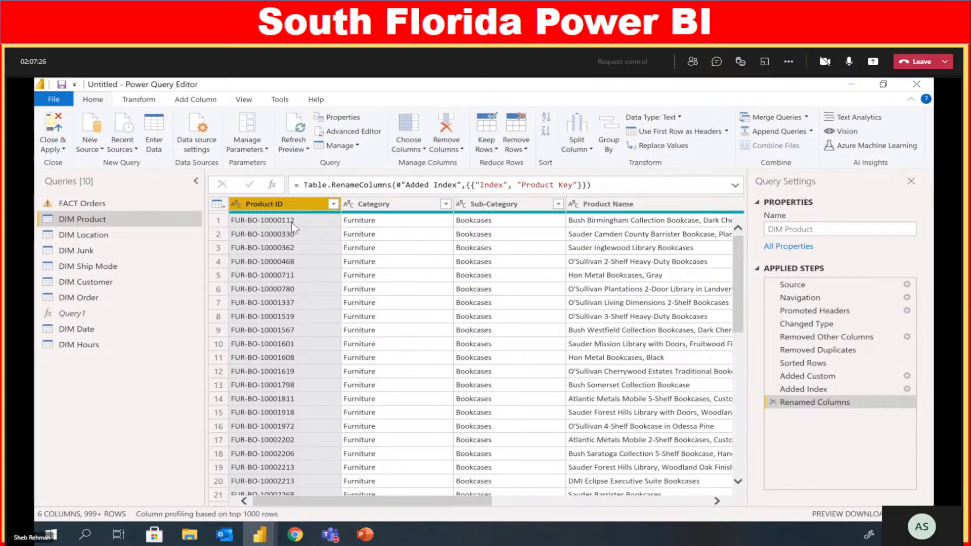
pyautogui.click(587, 151)
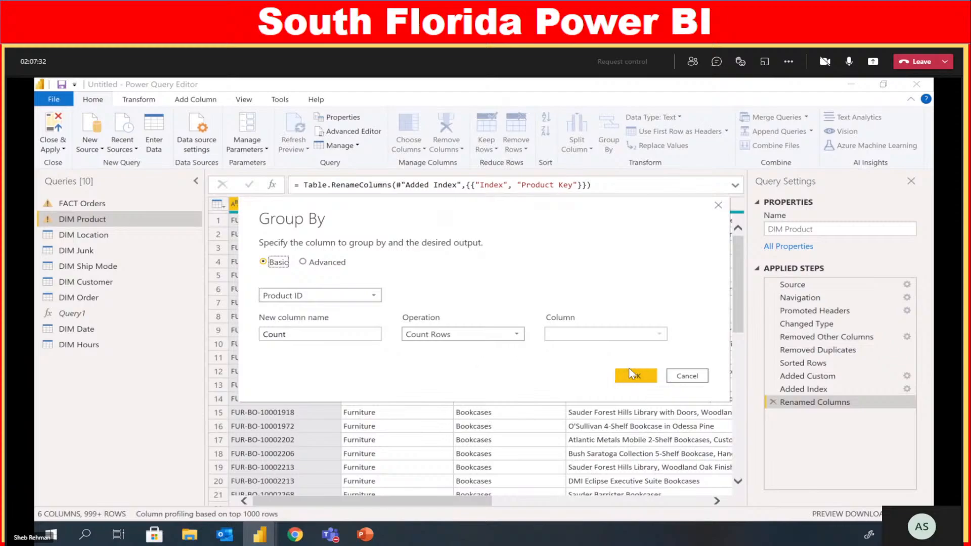
pyautogui.click(636, 375)
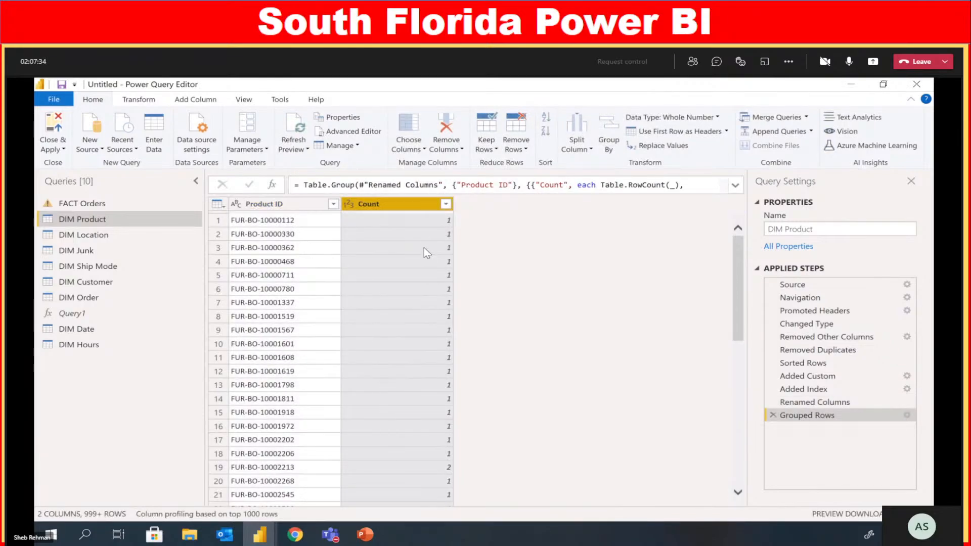
pyautogui.click(286, 235)
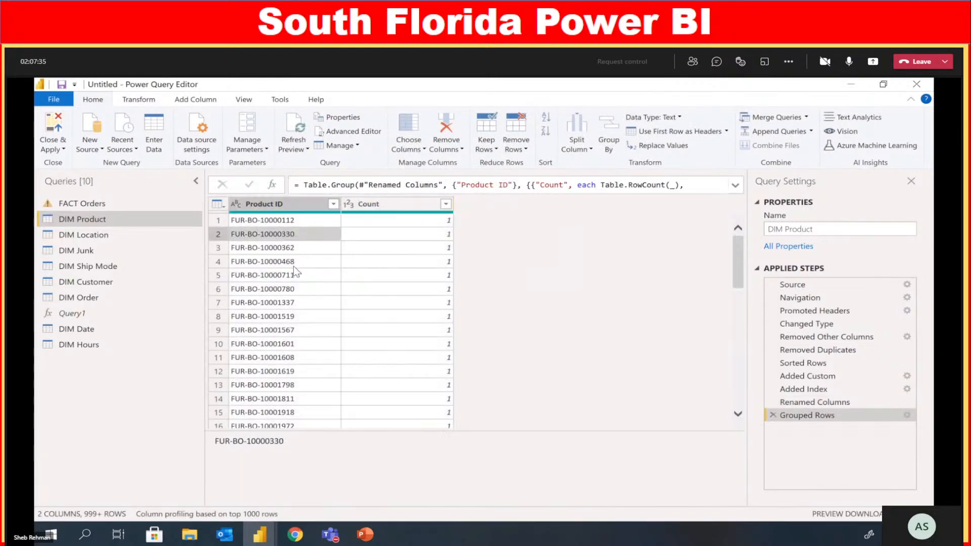
pyautogui.click(384, 234)
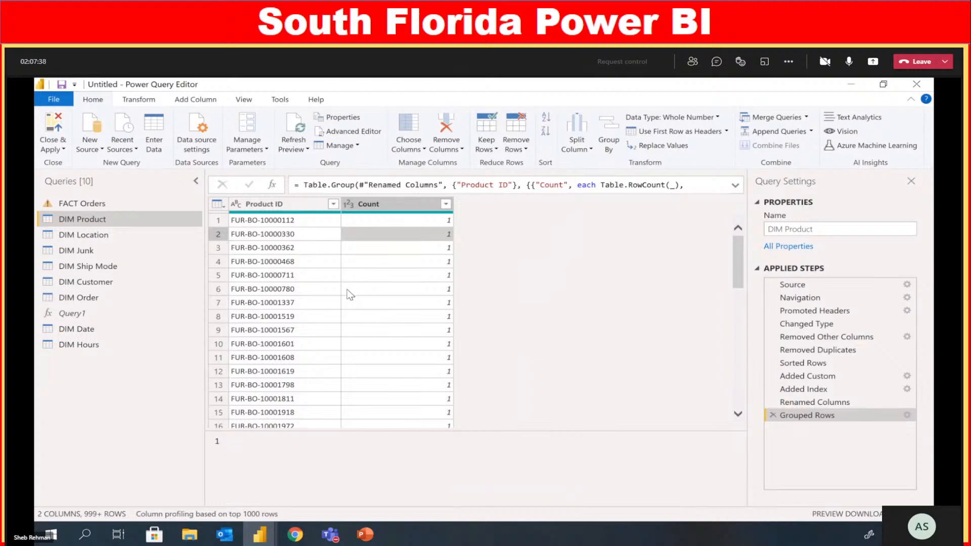
pyautogui.click(774, 416)
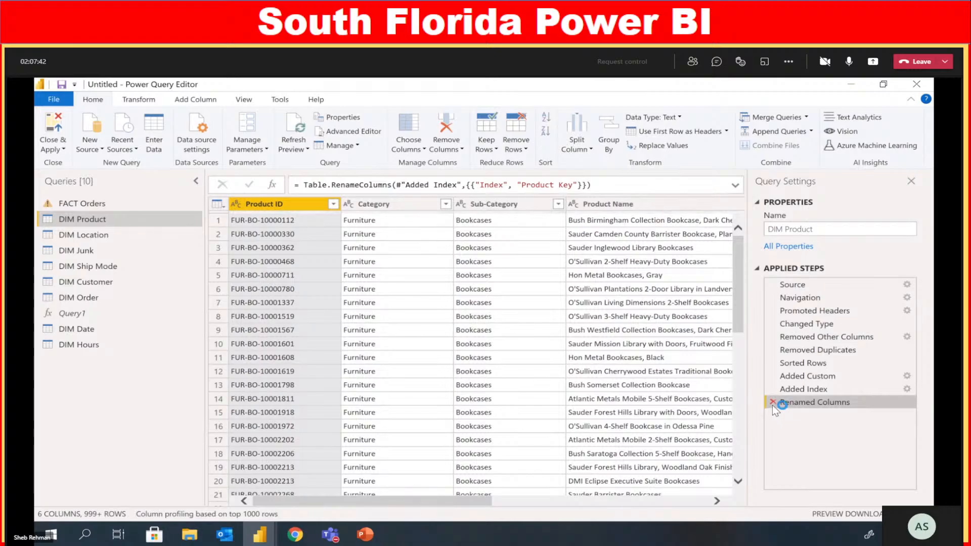
# Delete the Counted Rows step from FACT Orders
pyautogui.click(102, 204)
pyautogui.scroll(5, 850, 353)
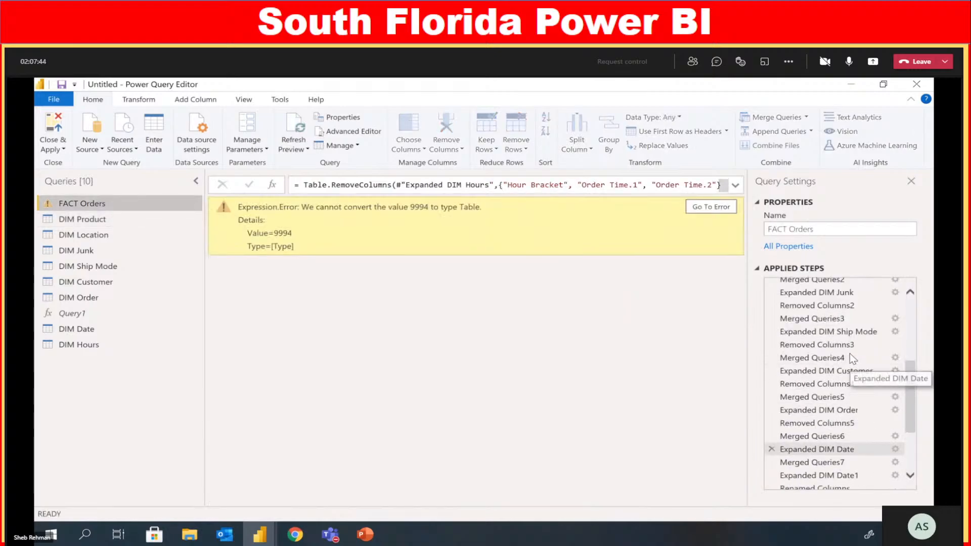
pyautogui.click(772, 346)
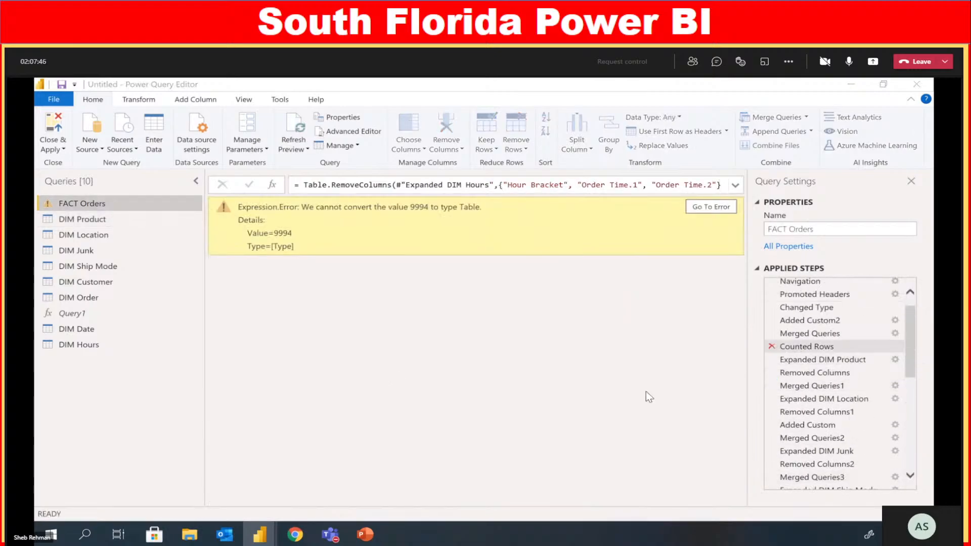
pyautogui.click(551, 334)
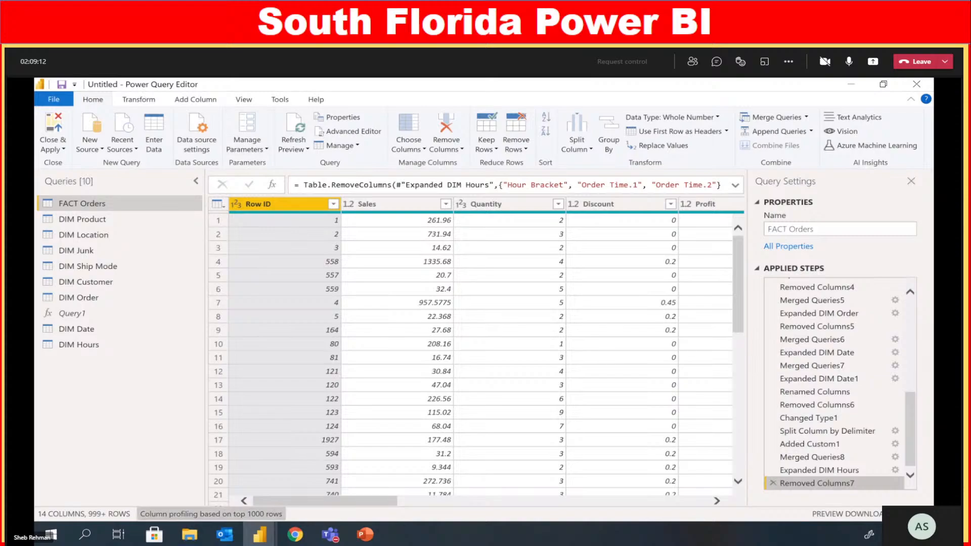
# Switch to PowerPoint and minimize the query editor window
pyautogui.click(366, 535)
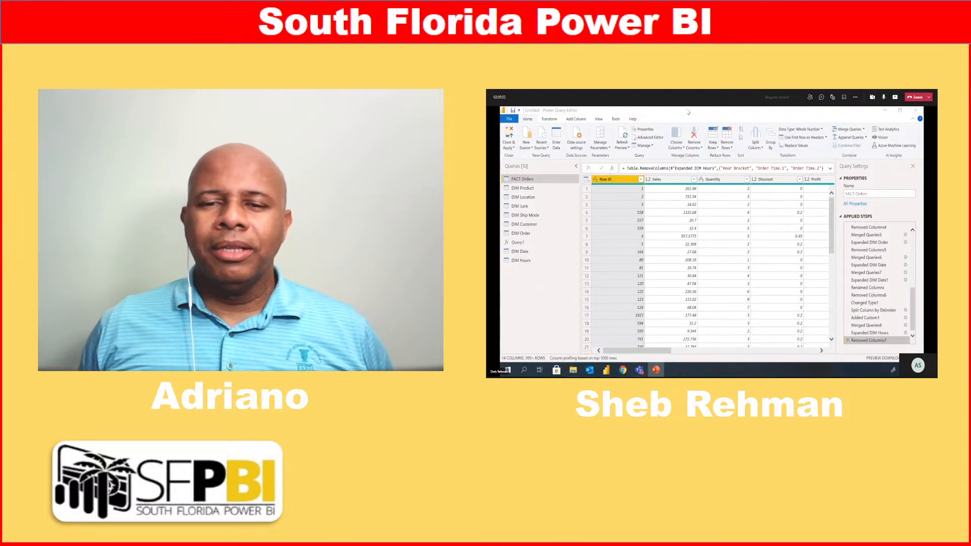
pyautogui.click(728, 344)
pyautogui.click(884, 110)
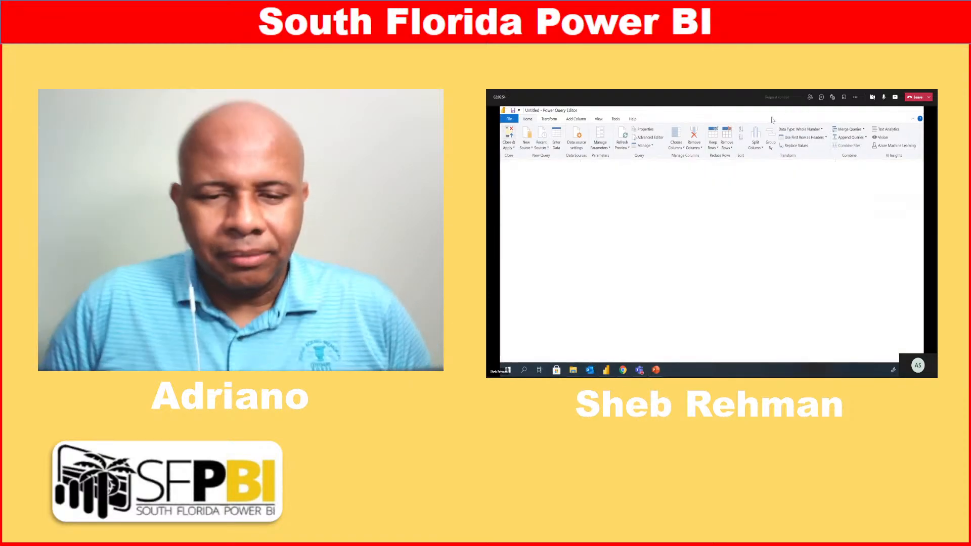